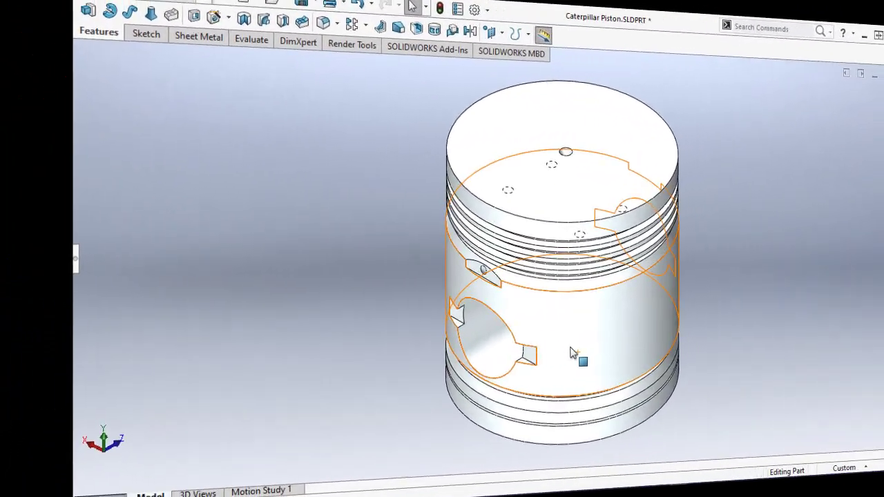
Orbit the piston to inspect its bottom, show the Heads-Up View toolbar, and restore the previous view
mouse_move(570, 352)
middle_down()
mouse_move(474, 327)
mouse_move(474, 256)
mouse_move(489, 280)
mouse_move(475, 342)
mouse_move(476, 232)
mouse_move(479, 249)
mouse_move(432, 196)
mouse_move(389, 211)
mouse_move(396, 256)
mouse_move(442, 277)
mouse_move(458, 393)
mouse_move(730, 183)
mouse_move(783, 263)
mouse_move(779, 281)
middle_up()
right_click(687, 35)
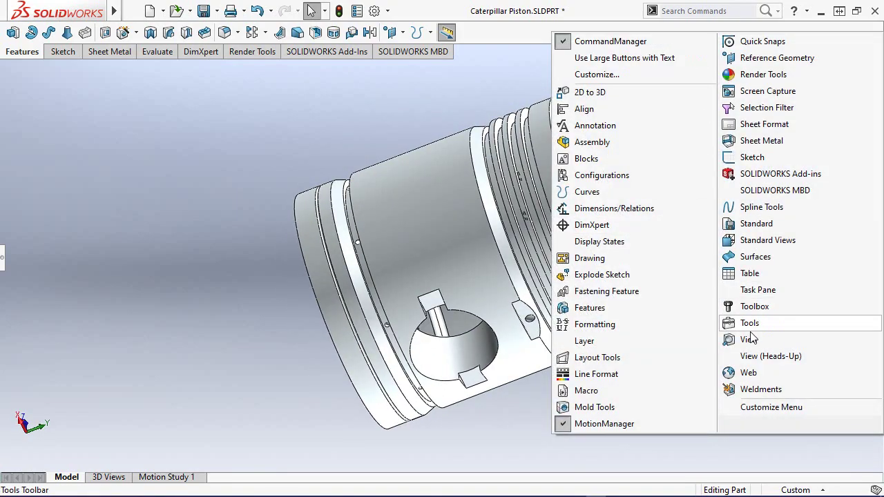
click(760, 356)
click(365, 72)
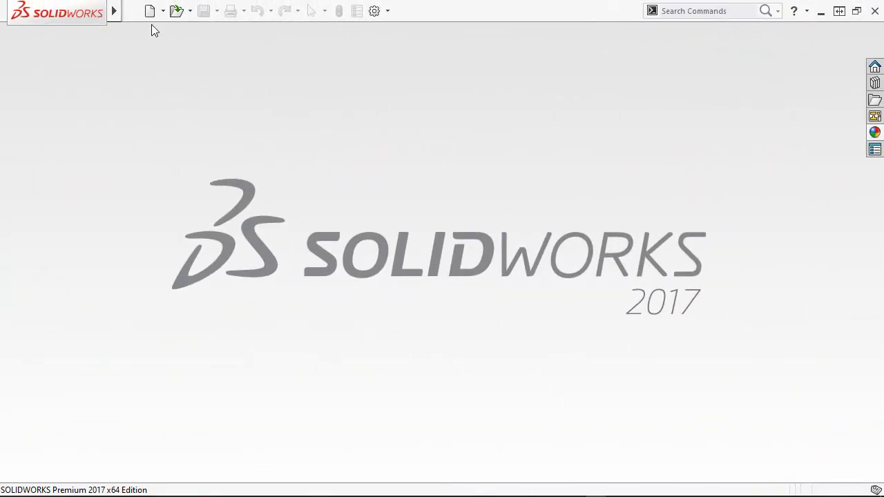
Create a new part document, Part1, from the Part template in the Advanced template list
click(151, 11)
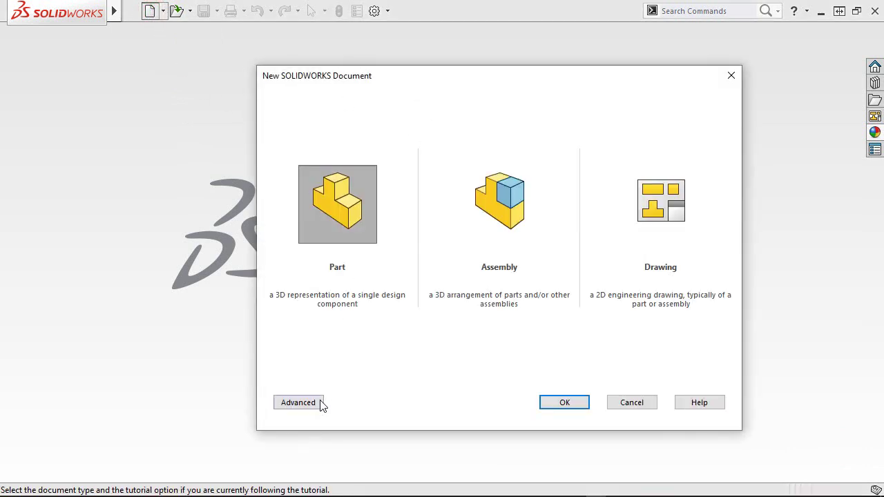
click(299, 403)
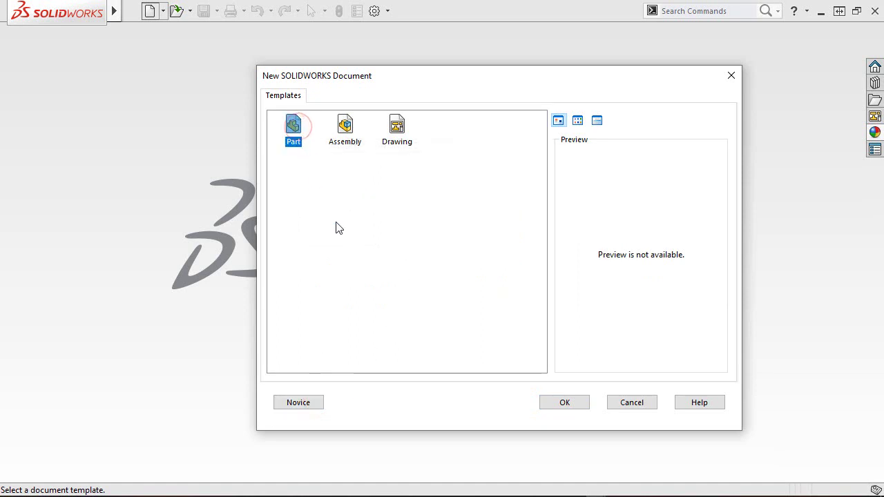
click(548, 402)
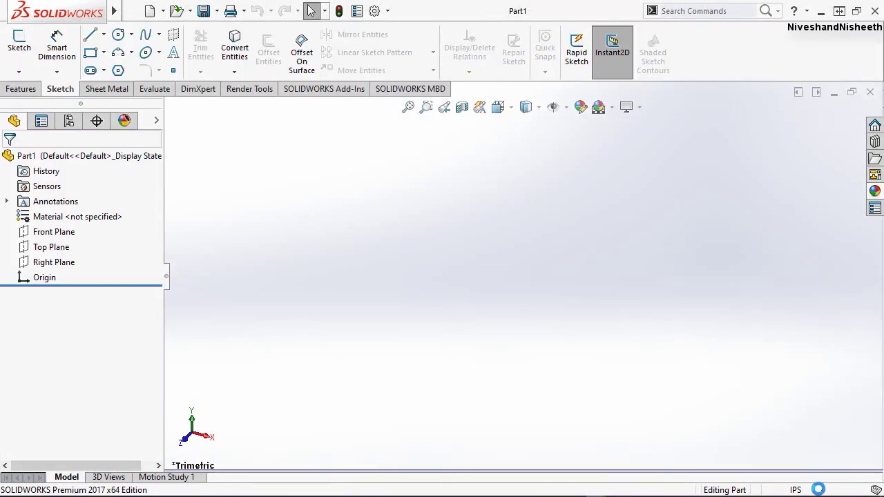
Set Part1's document units to Custom with .12345 decimals for dual dimension length
click(819, 490)
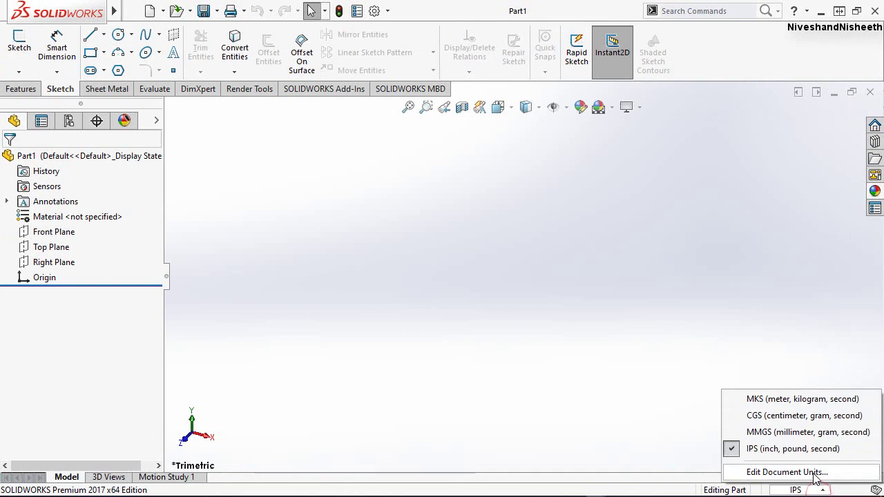
click(815, 474)
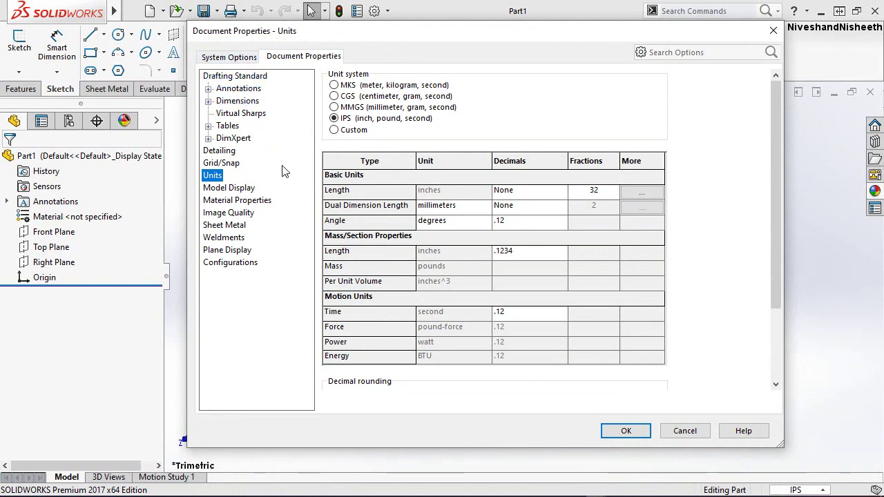
click(335, 131)
click(555, 212)
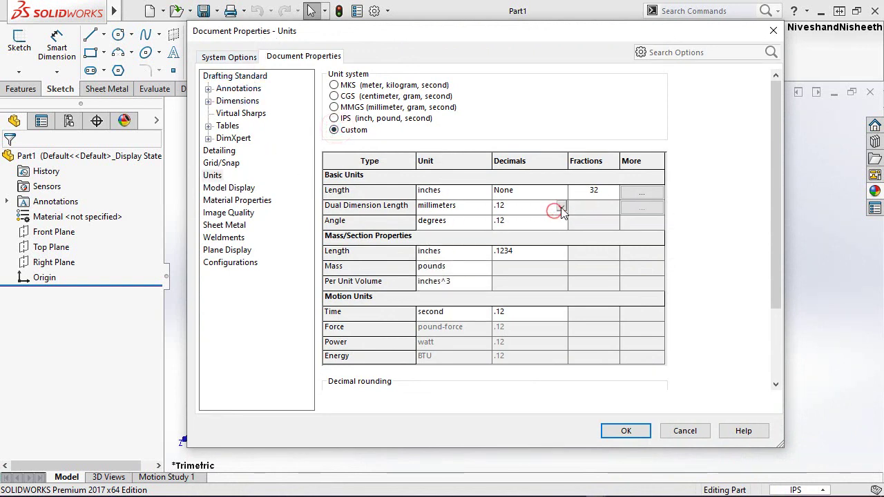
click(560, 208)
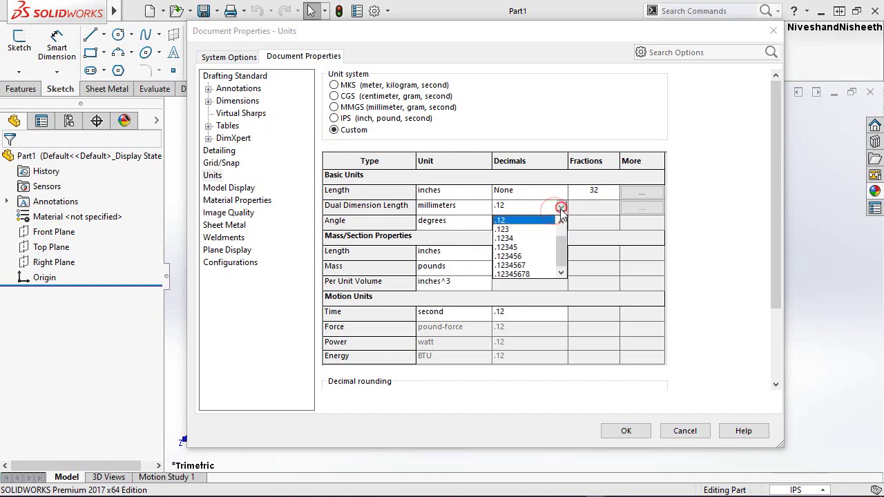
click(512, 247)
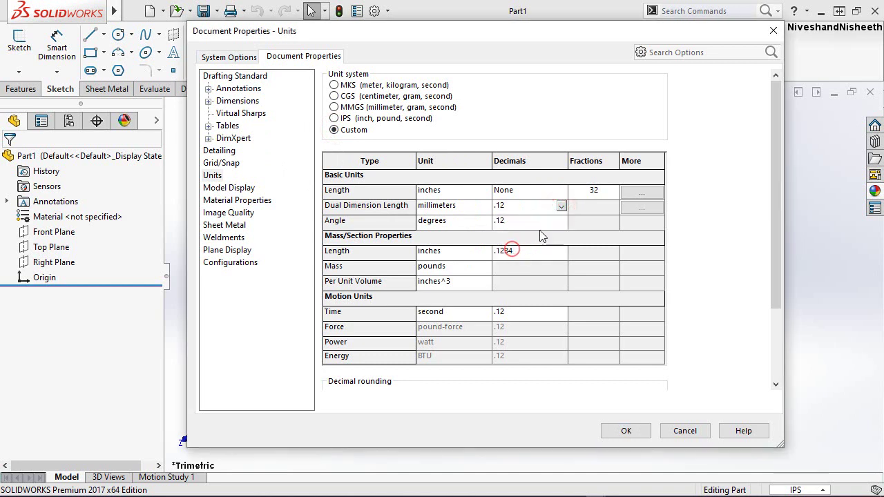
click(625, 432)
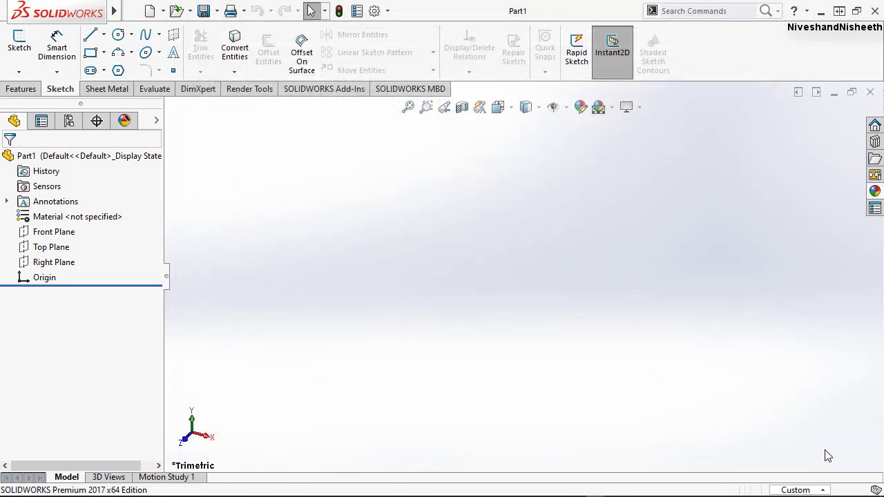
Start a Front Plane sketch with an infinite vertical centerline through the origin
click(15, 47)
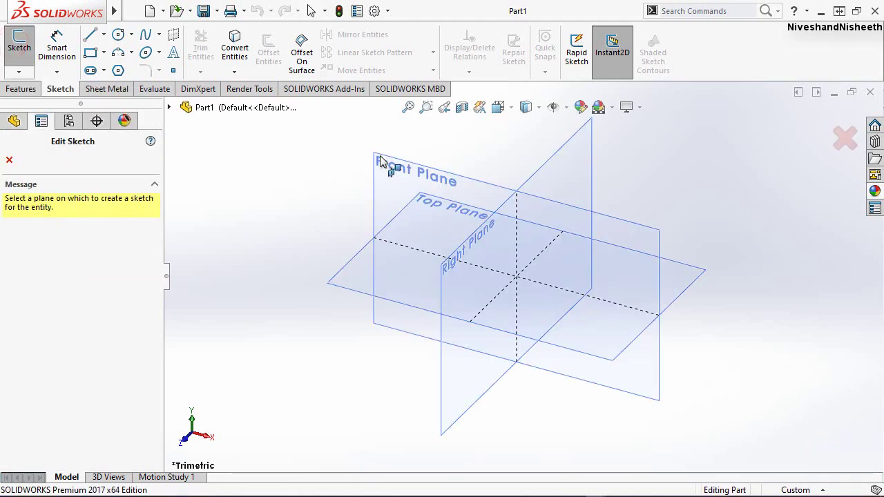
click(395, 171)
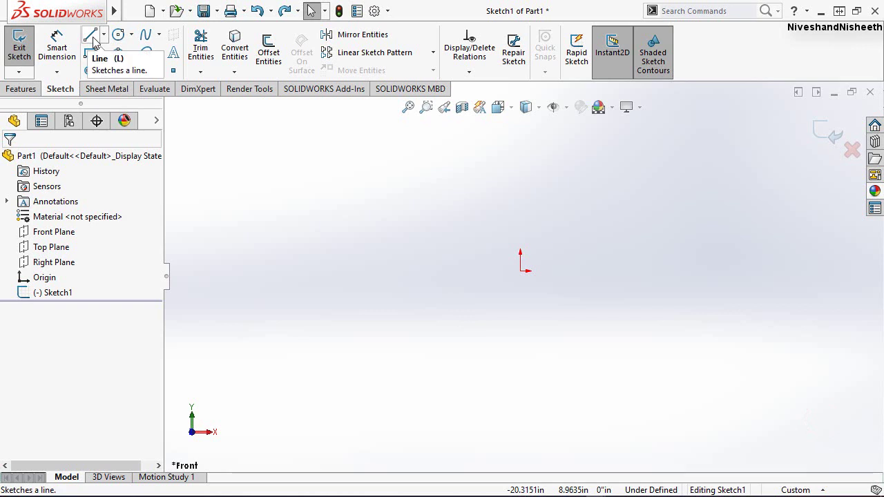
click(104, 34)
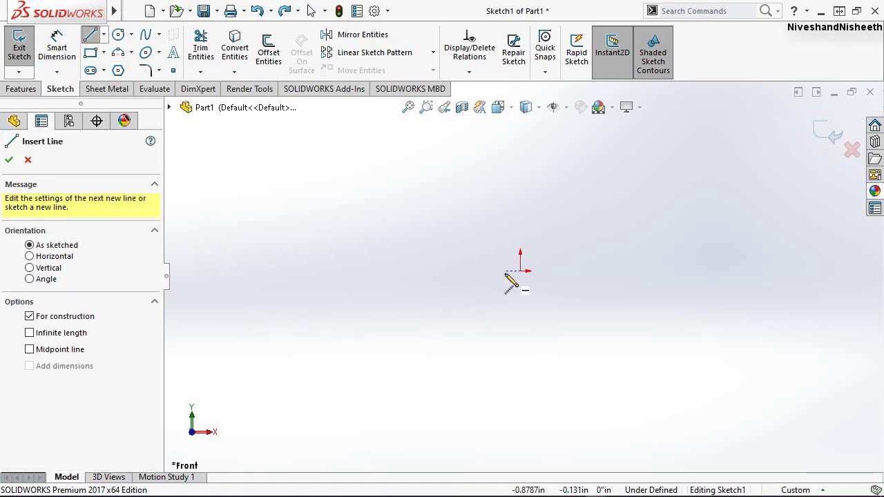
click(29, 269)
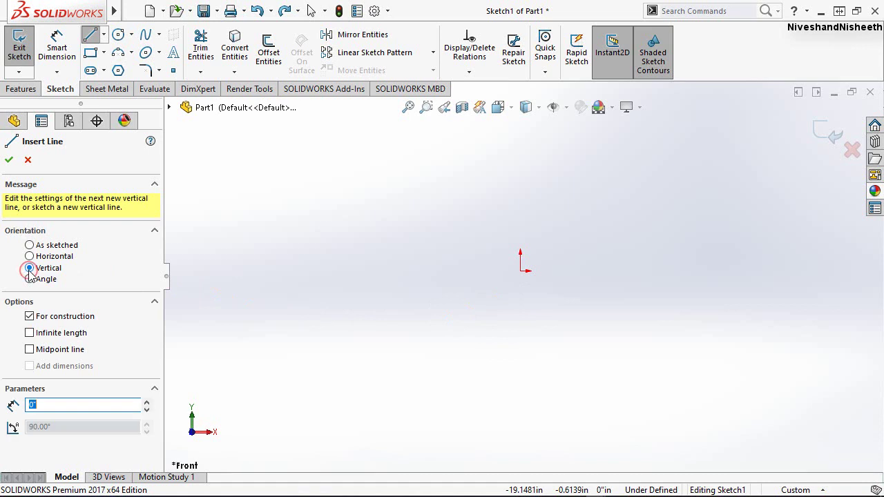
click(29, 333)
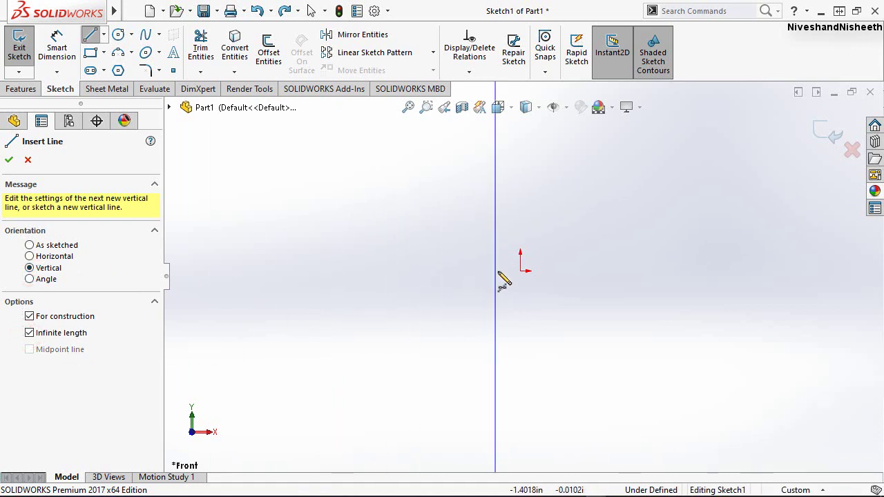
click(523, 278)
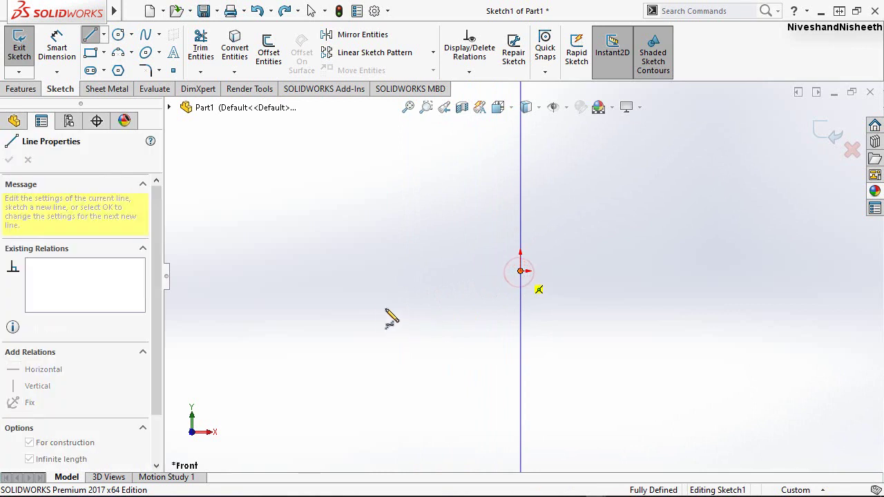
right_click(360, 301)
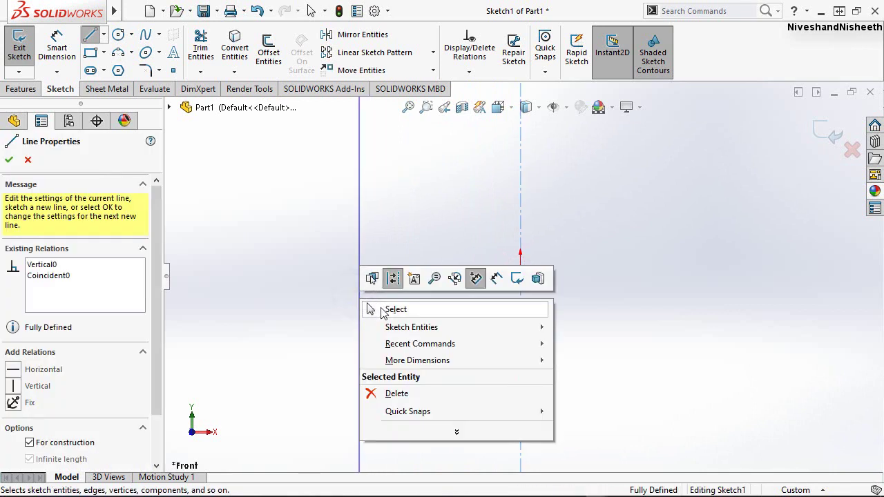
click(382, 309)
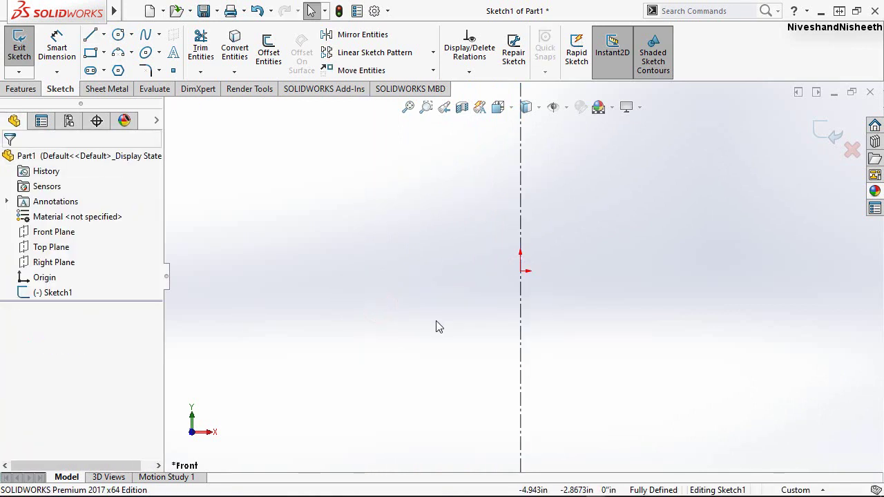
click(90, 38)
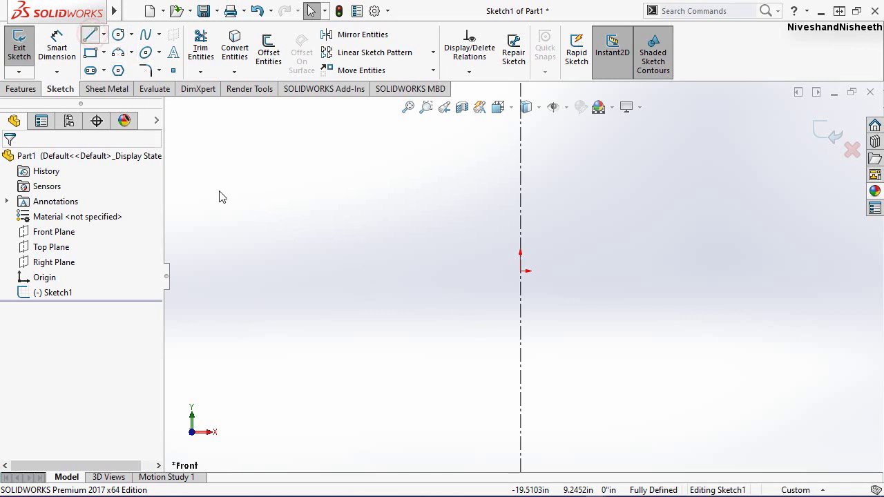
Draw a 0.318 in horizontal line to the left of the centerline
click(359, 281)
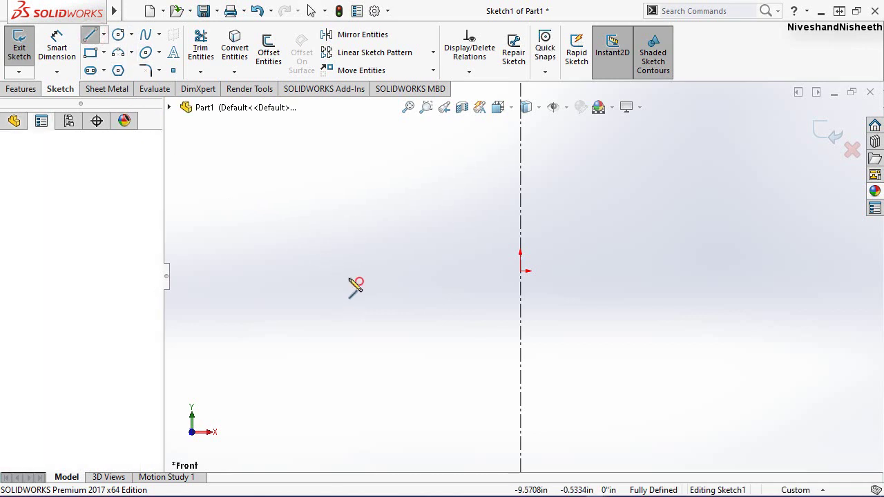
click(253, 280)
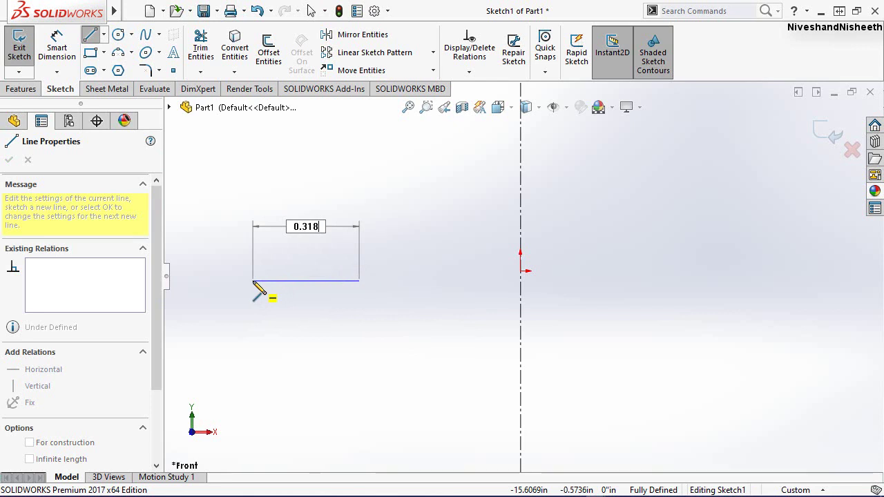
key(Return)
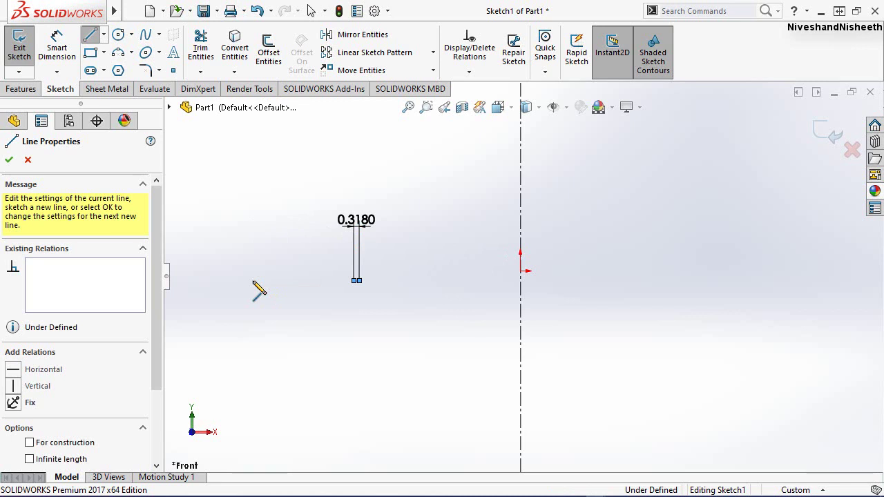
right_click(254, 283)
click(277, 292)
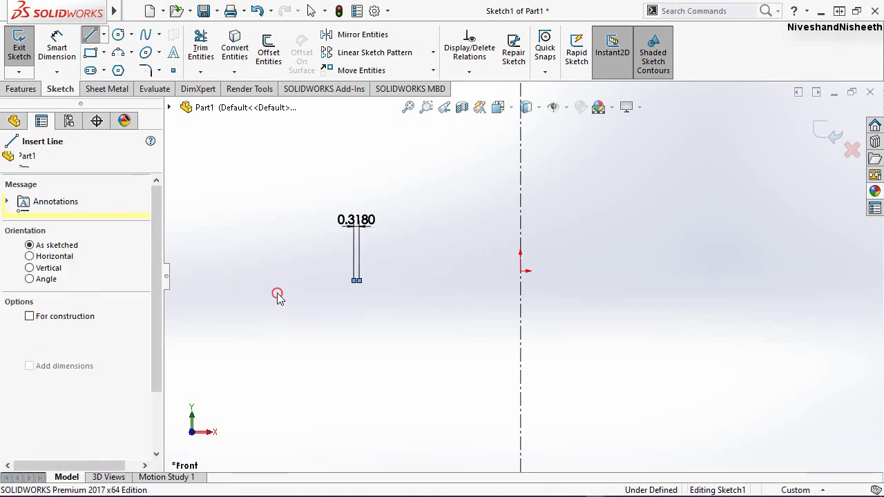
scroll(397, 245, down, 2)
scroll(393, 241, down, 1)
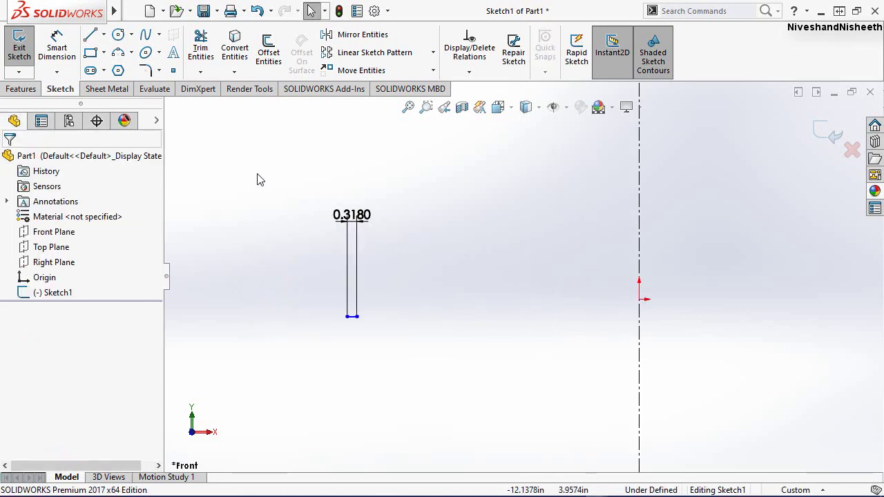
Dimension the line's endpoint 4.877 in horizontally from the centerline
click(72, 55)
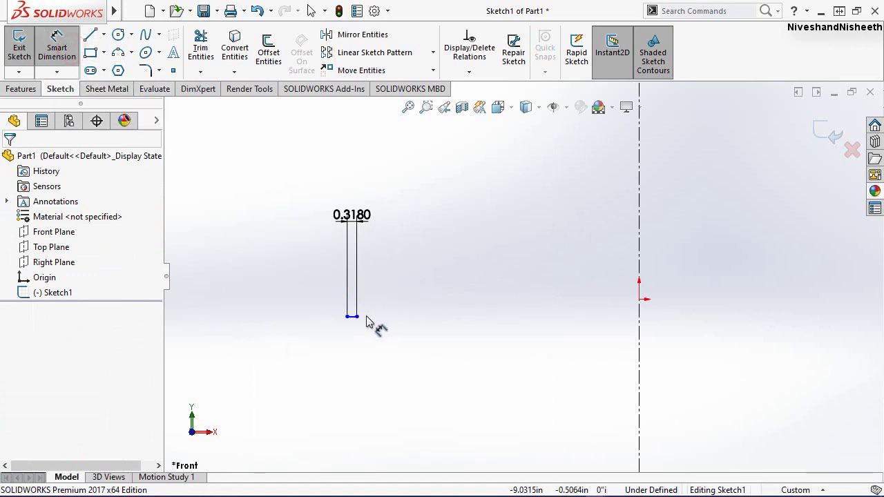
click(355, 318)
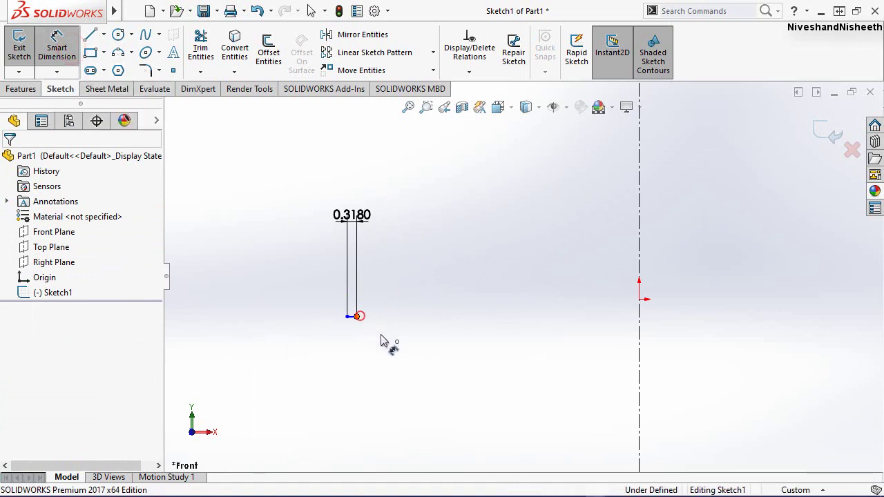
click(639, 356)
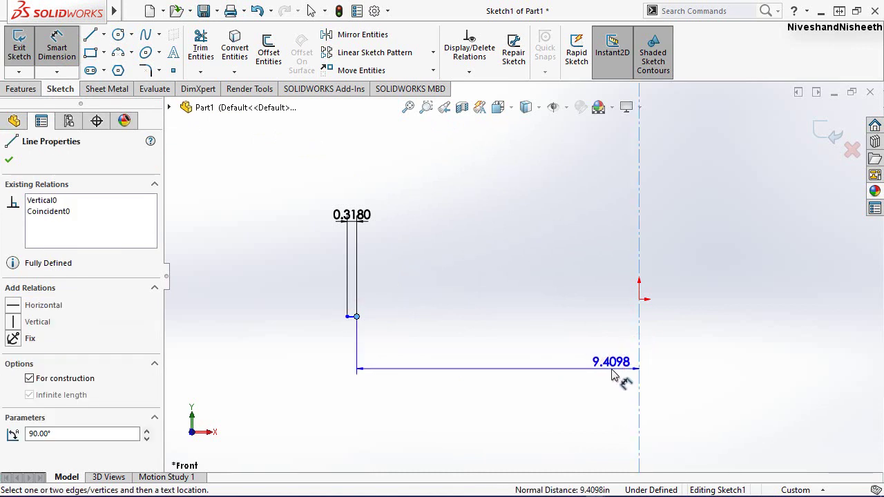
click(661, 393)
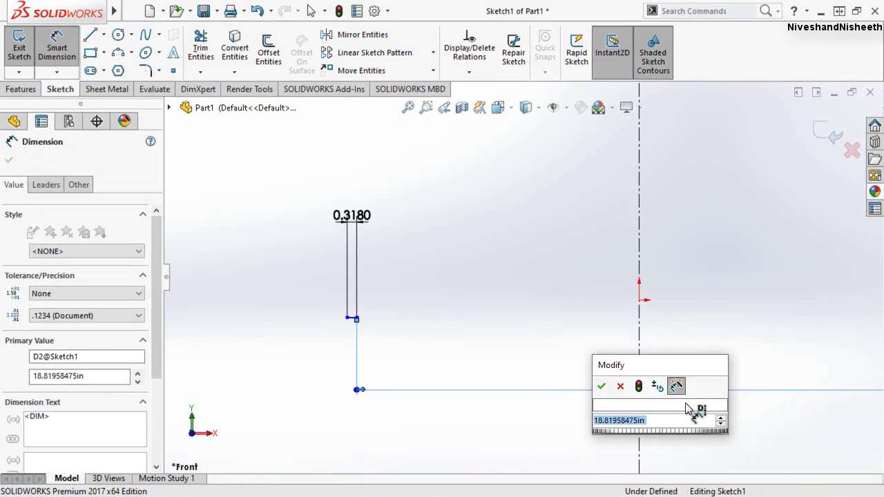
text(4.)
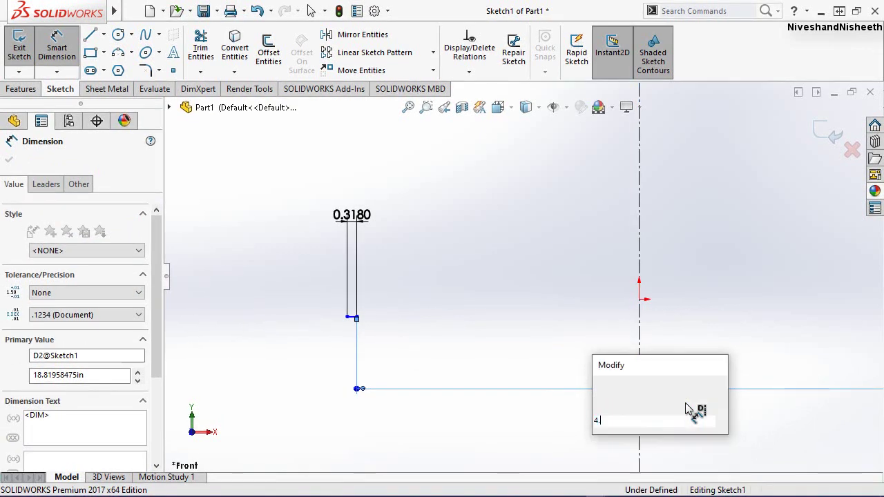
text(87)
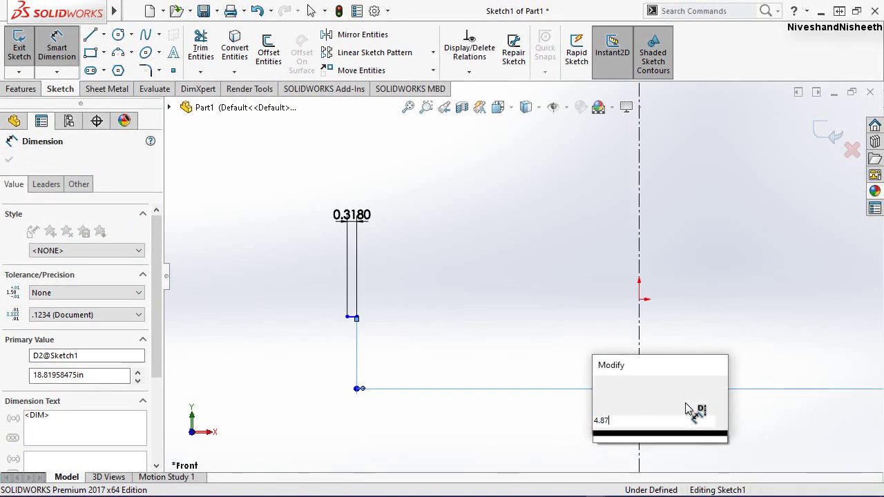
text(7)
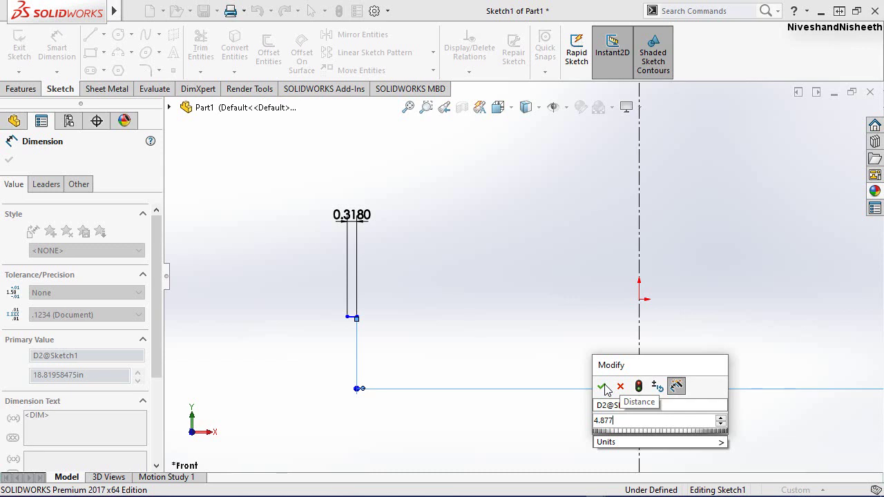
click(573, 298)
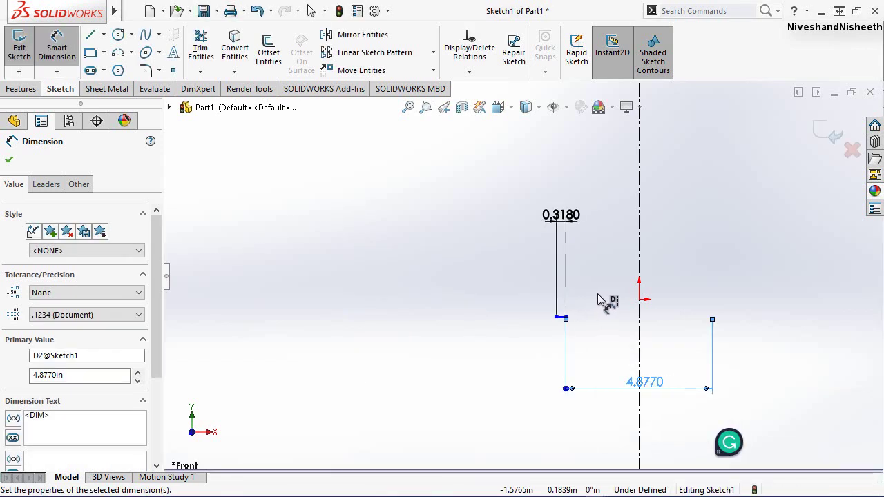
key(Escape)
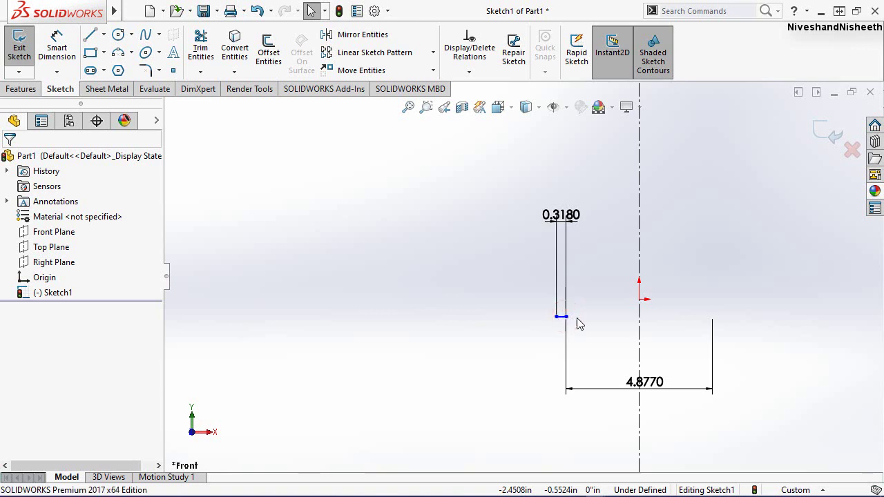
Make the short line's lower endpoint horizontal with the origin and confirm it is constrained
click(579, 318)
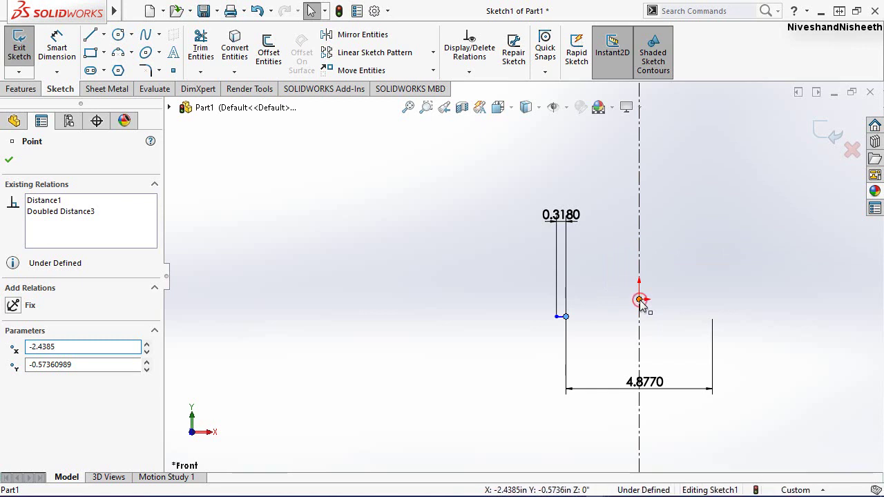
key(Escape)
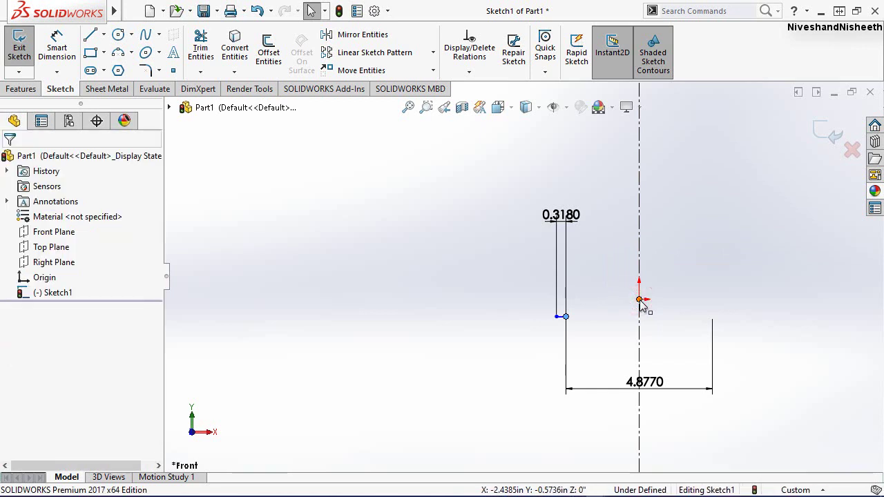
ctrl+click(639, 300)
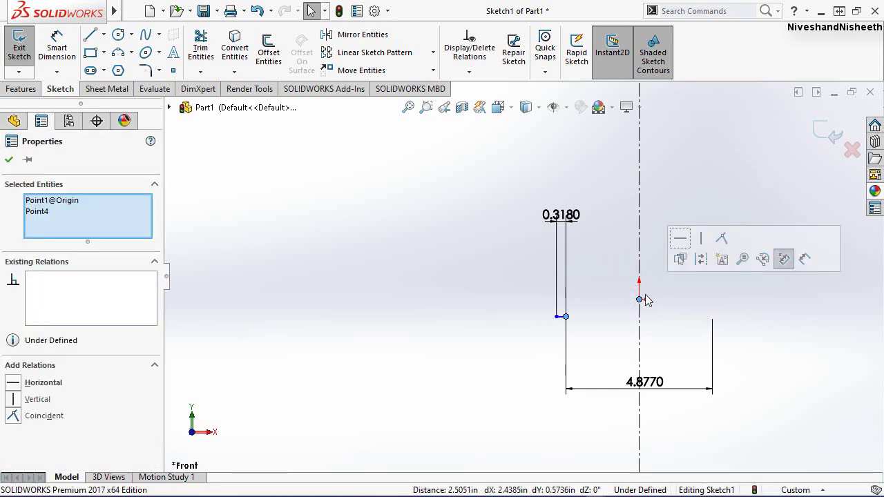
click(680, 237)
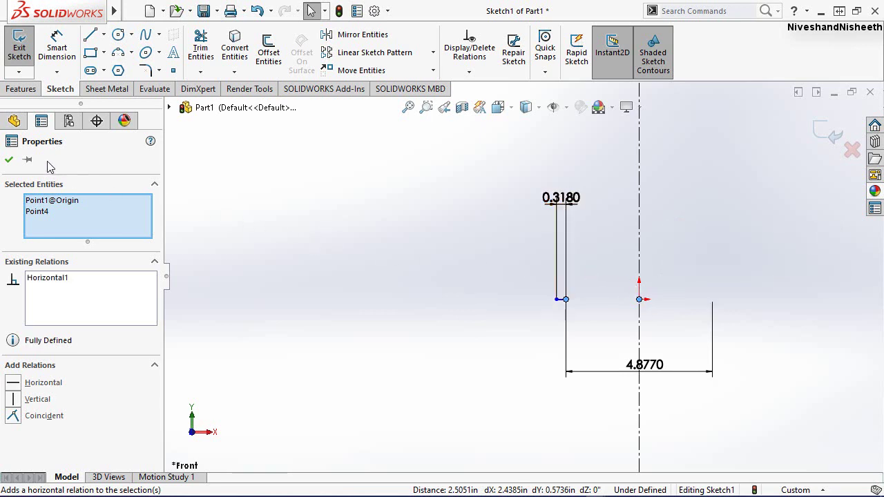
click(9, 159)
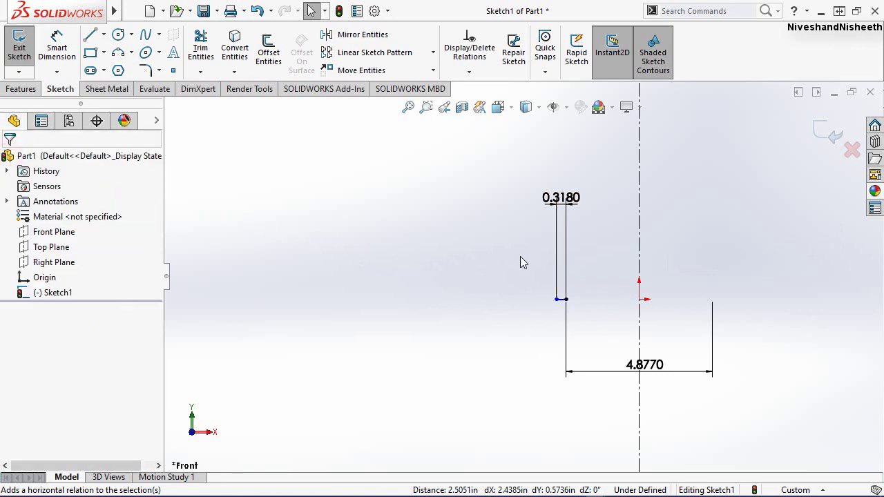
click(557, 300)
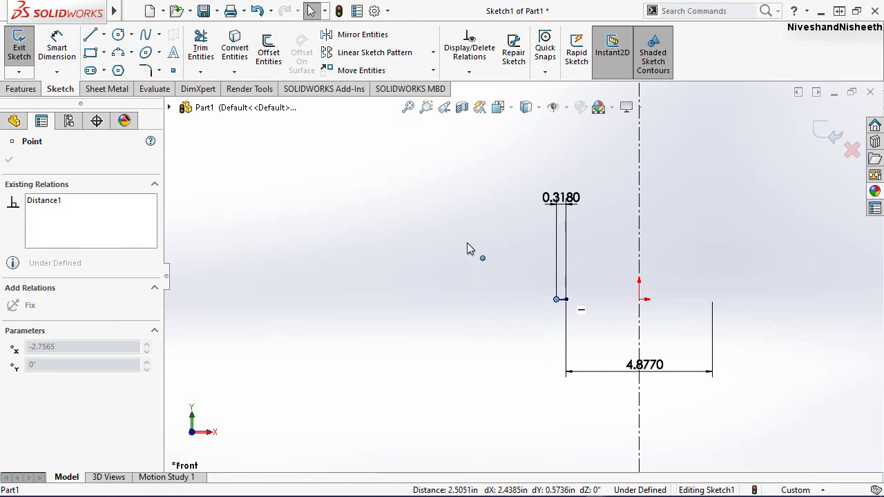
drag(467, 244, 494, 220)
click(572, 312)
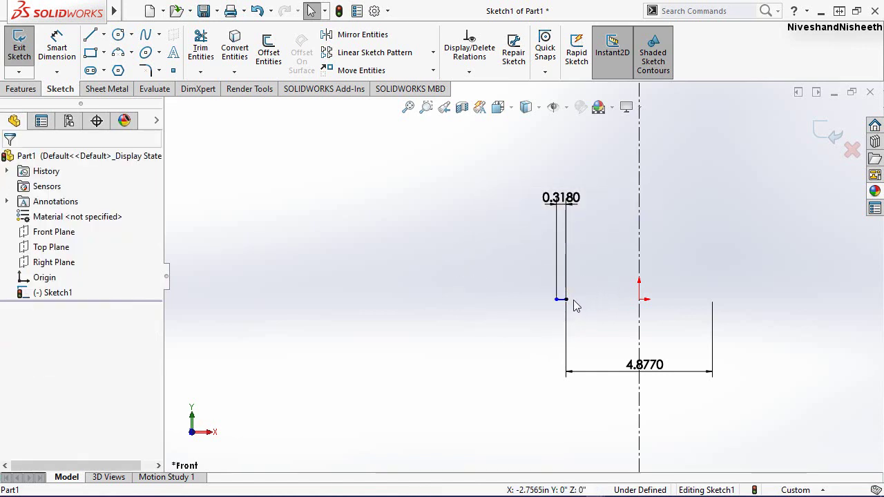
Add a Horizontal relation to the short line and move its 0.3180 dimension below it
scroll(569, 303, down, 3)
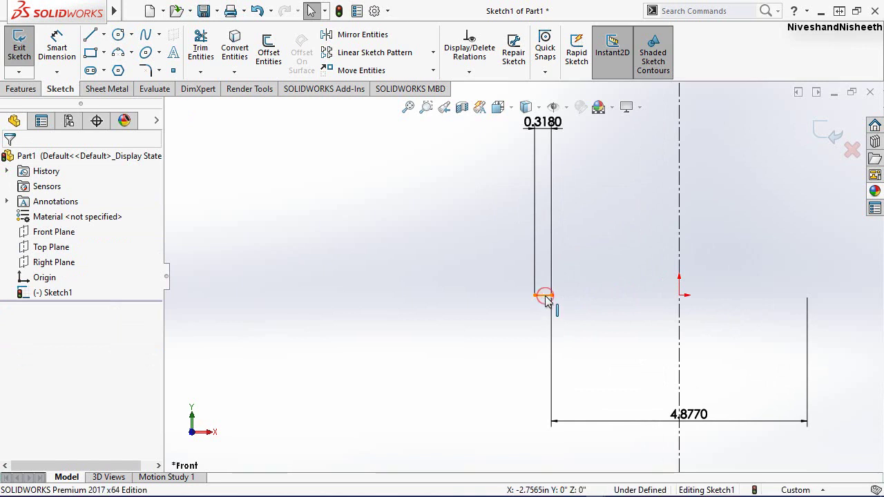
click(546, 298)
click(586, 236)
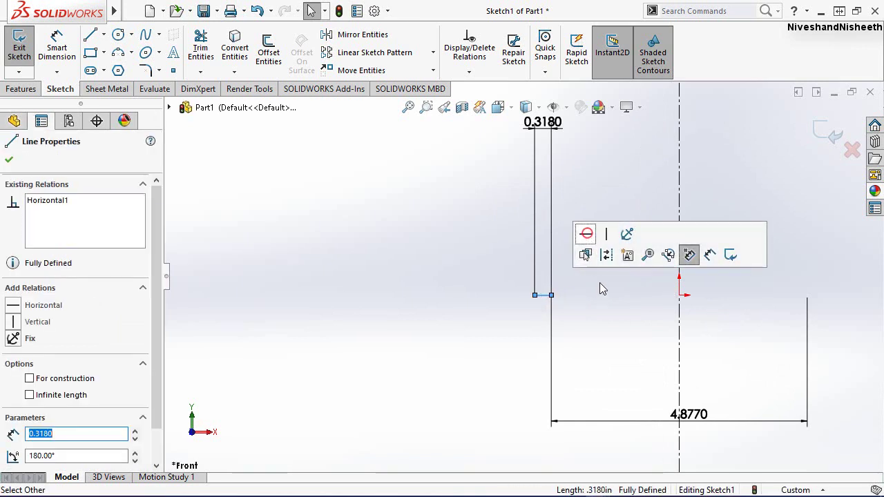
click(601, 288)
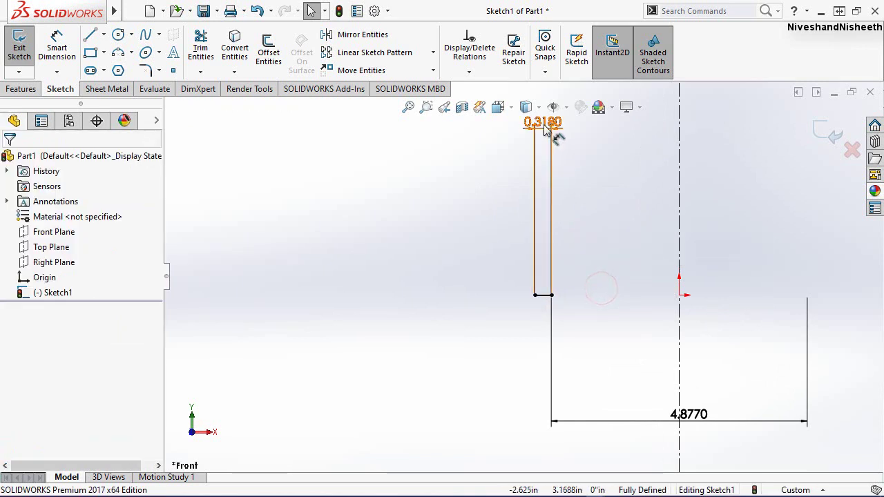
drag(545, 122, 554, 337)
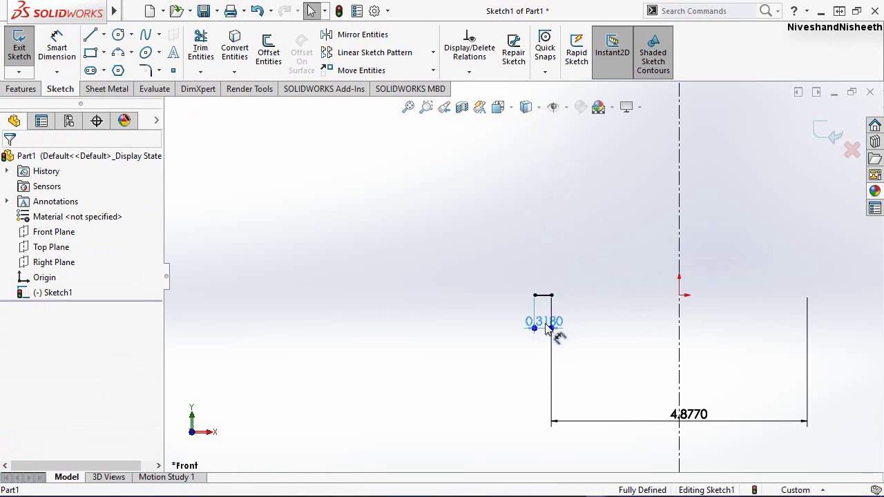
click(633, 320)
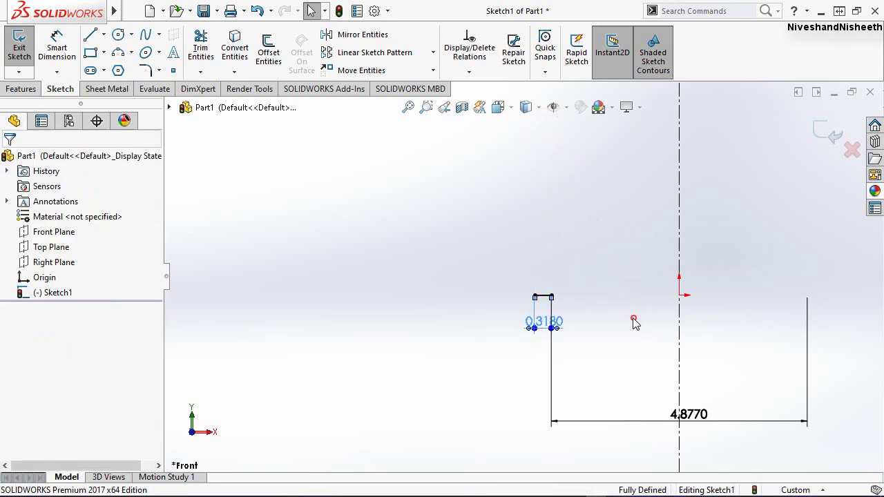
right_click(481, 216)
click(468, 218)
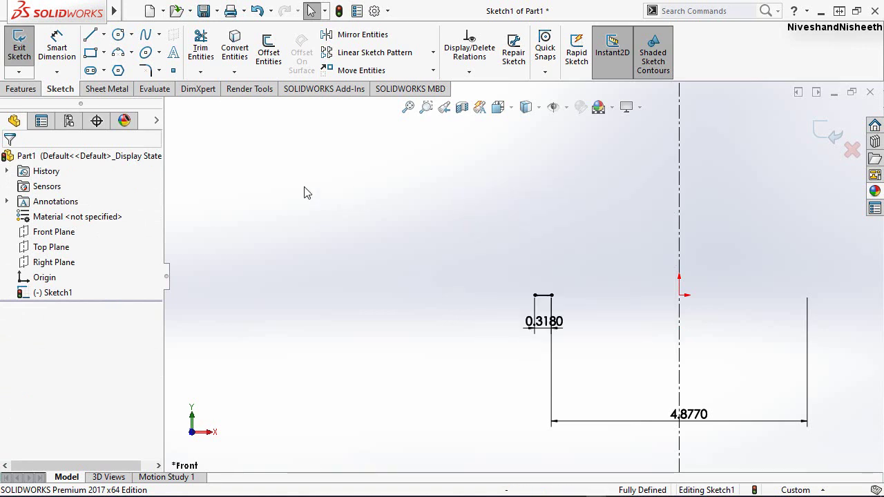
Draw a small 3-point arc above the short line, bulging toward the centerline
click(117, 54)
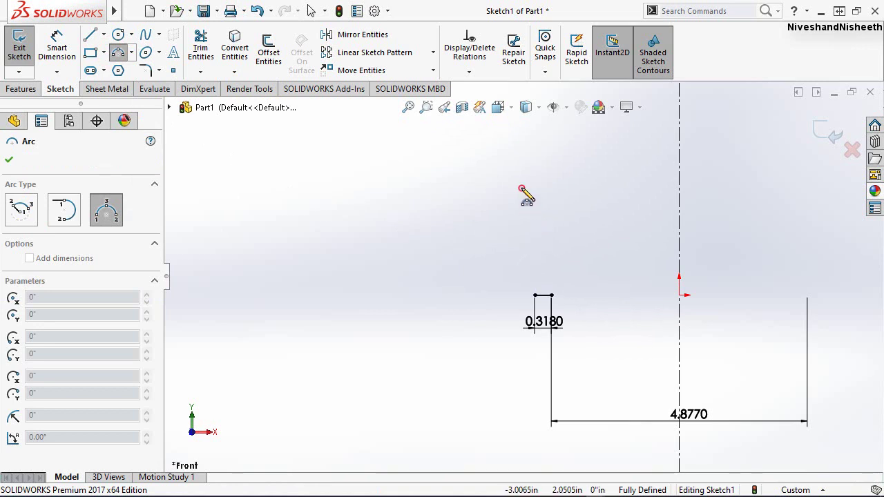
click(522, 190)
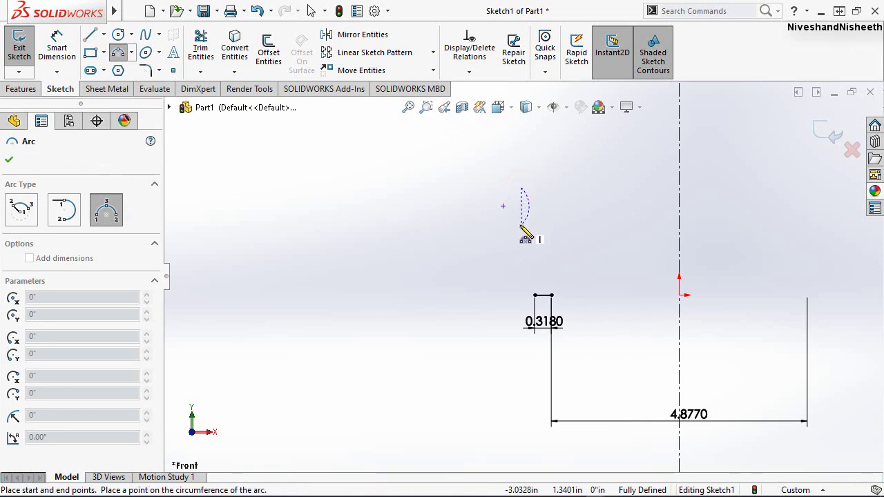
click(522, 225)
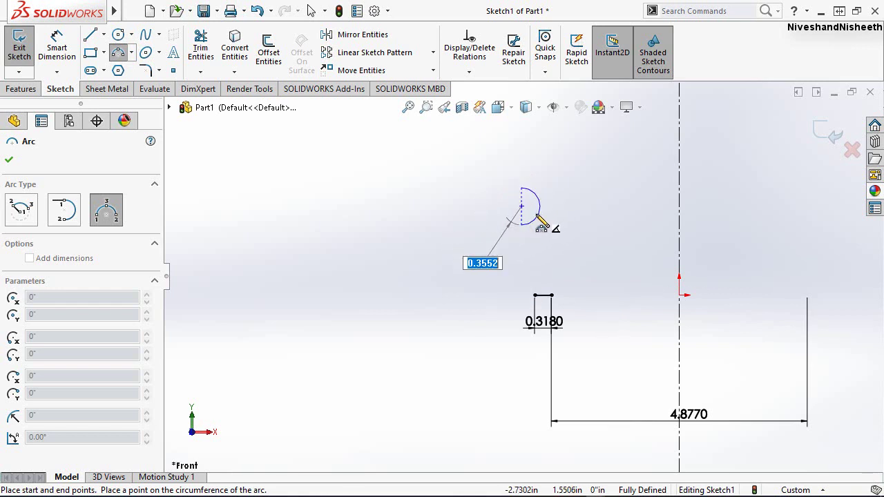
click(540, 210)
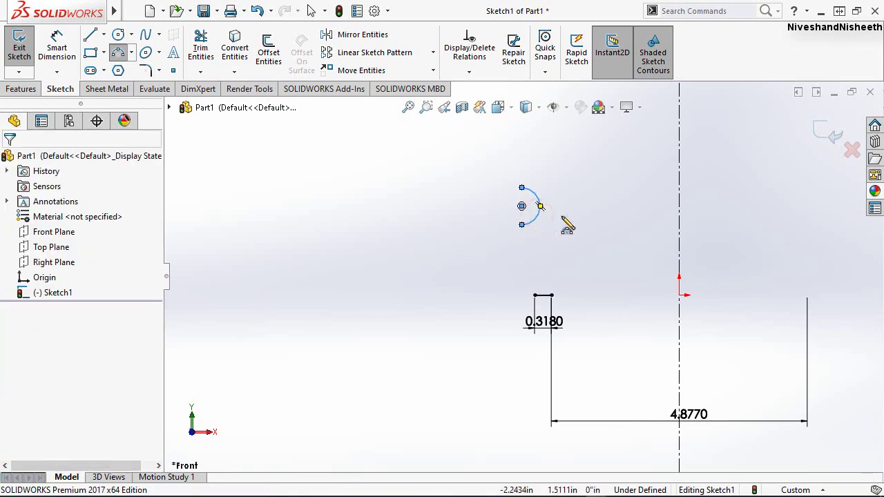
key(Escape)
click(521, 207)
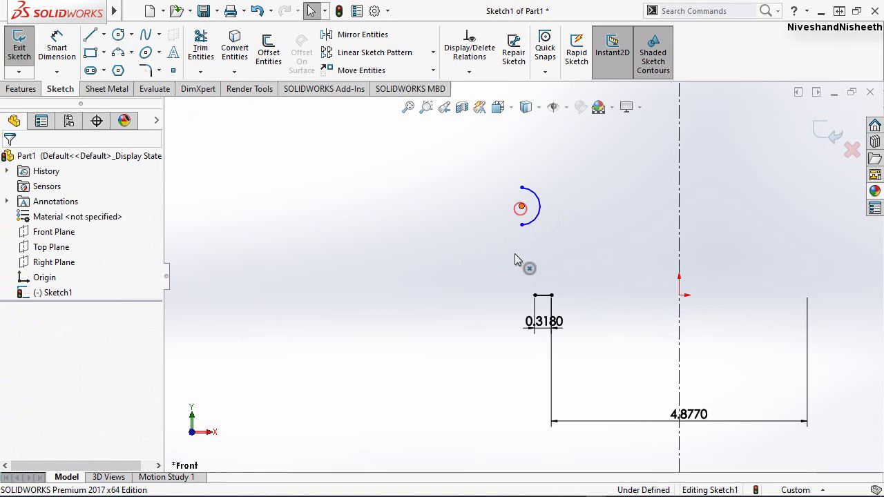
Dimension the arc centre 0.532 in vertically above the short line's endpoint
ctrl+click(535, 296)
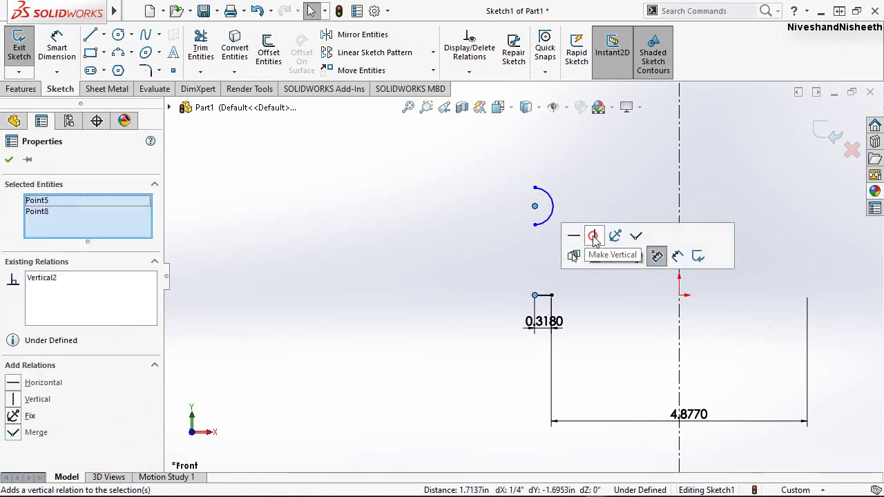
click(446, 205)
click(58, 50)
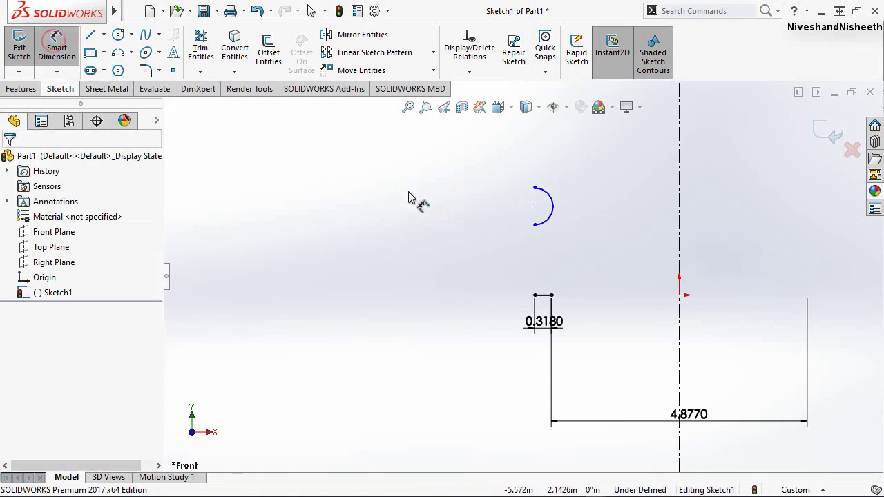
click(535, 295)
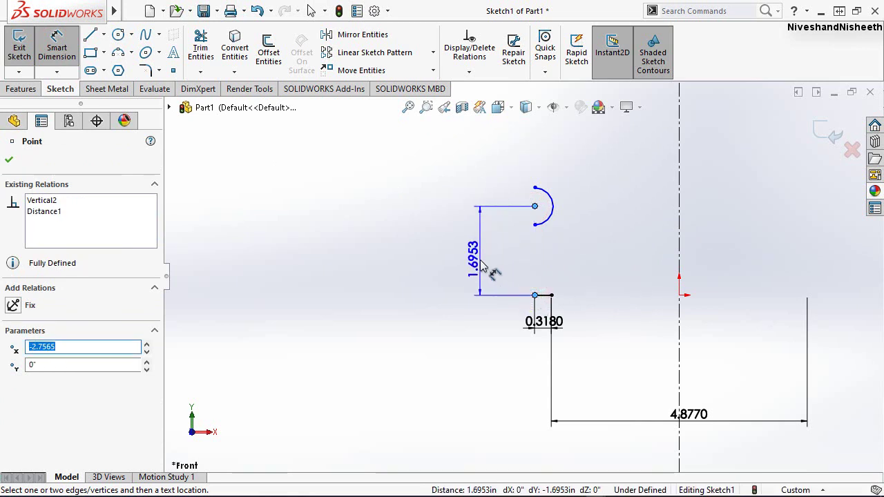
click(482, 268)
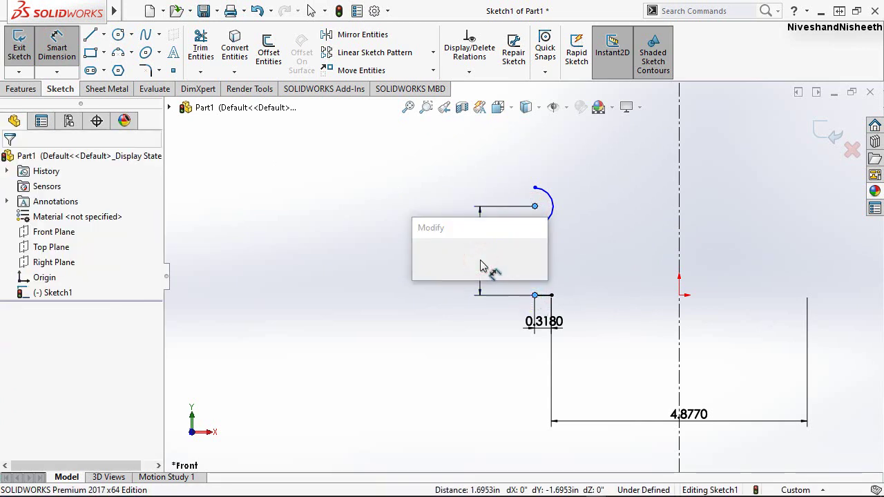
text(.)
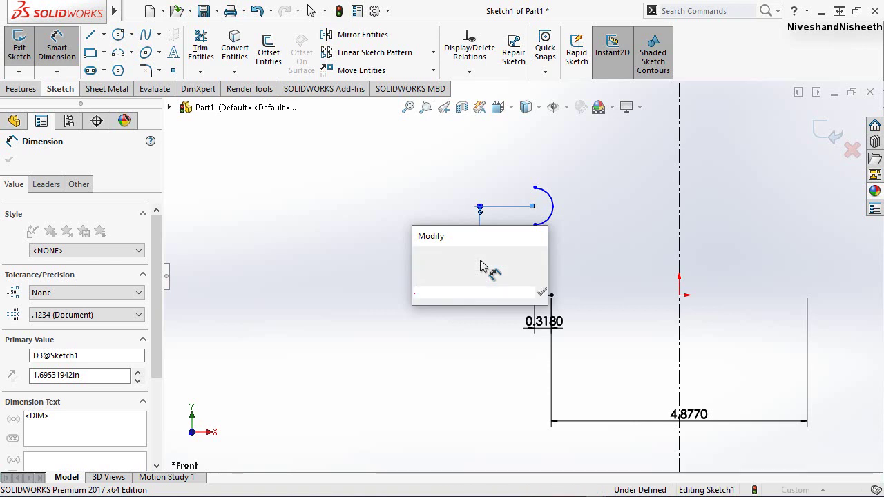
text(532)
key(Return)
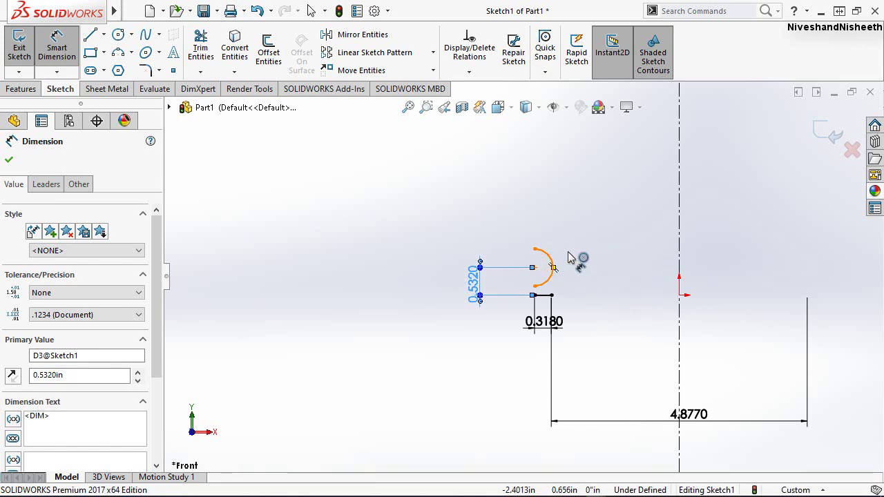
Dimension the small arc to a 0.032 in radius and zoom in on it
click(567, 256)
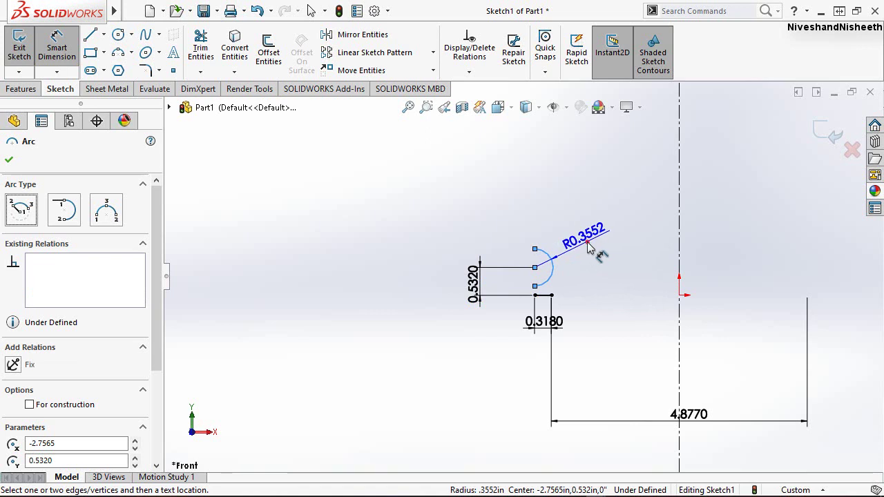
click(588, 247)
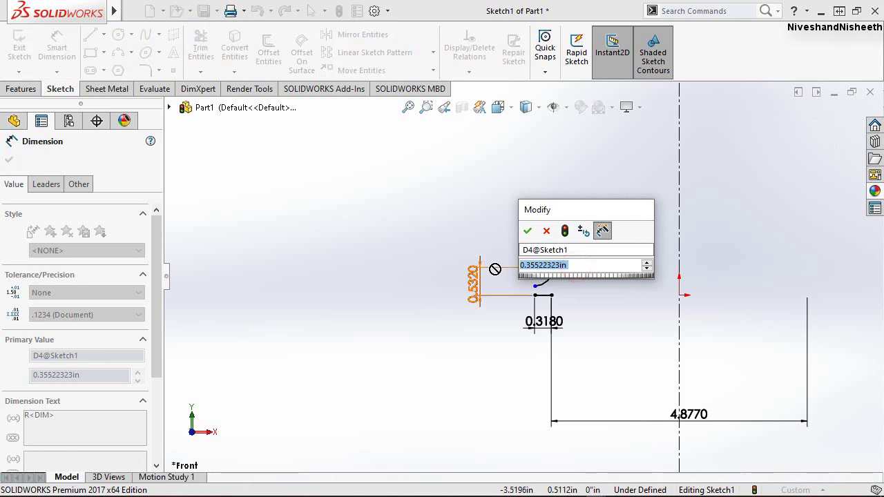
text(0.0)
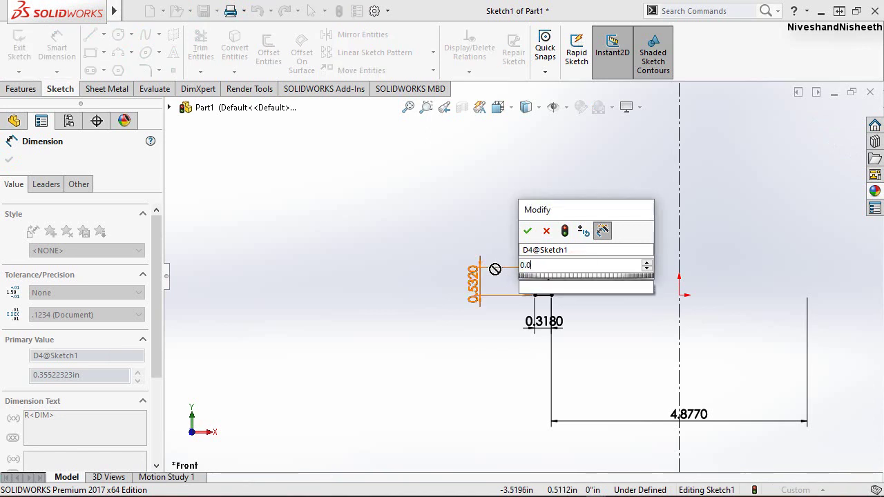
text(32)
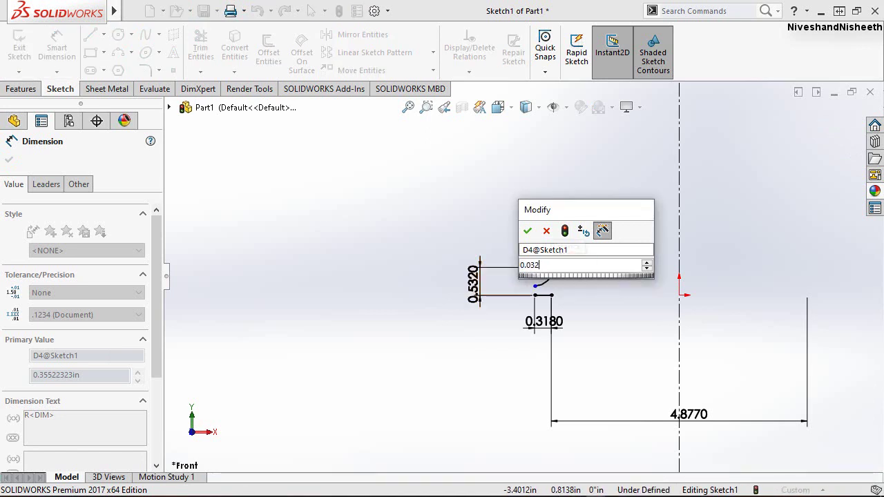
key(Escape)
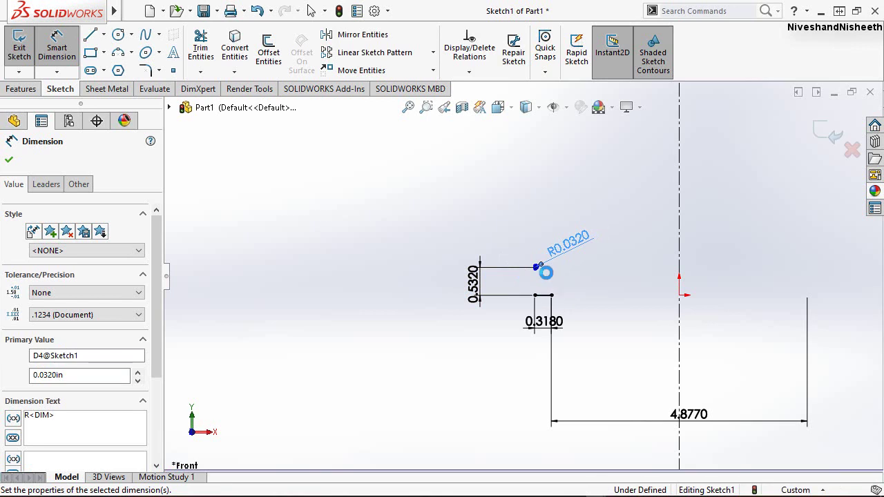
scroll(546, 274, down, 2)
scroll(547, 278, down, 1)
scroll(547, 279, down, 1)
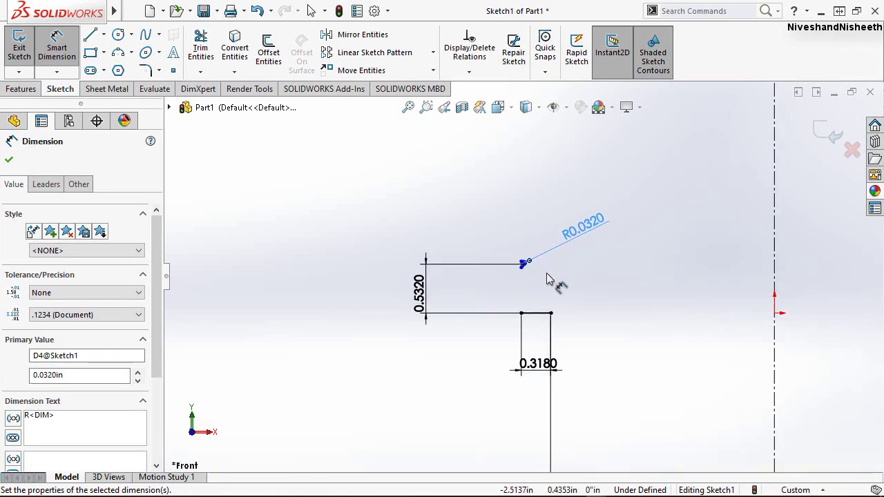
scroll(542, 283, down, 2)
scroll(540, 282, down, 2)
key(Escape)
right_drag(589, 263, 578, 236)
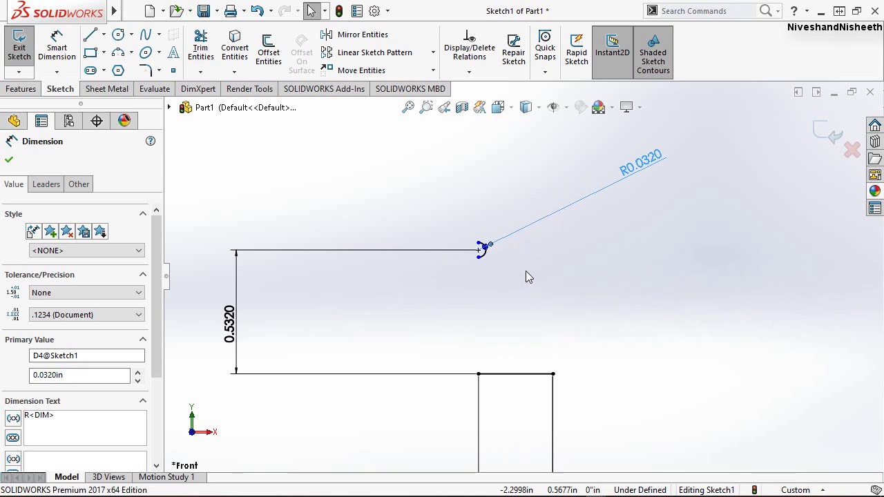
Draw a vertical line from the arc down to the step, then a 0.5600 line upward
key(l)
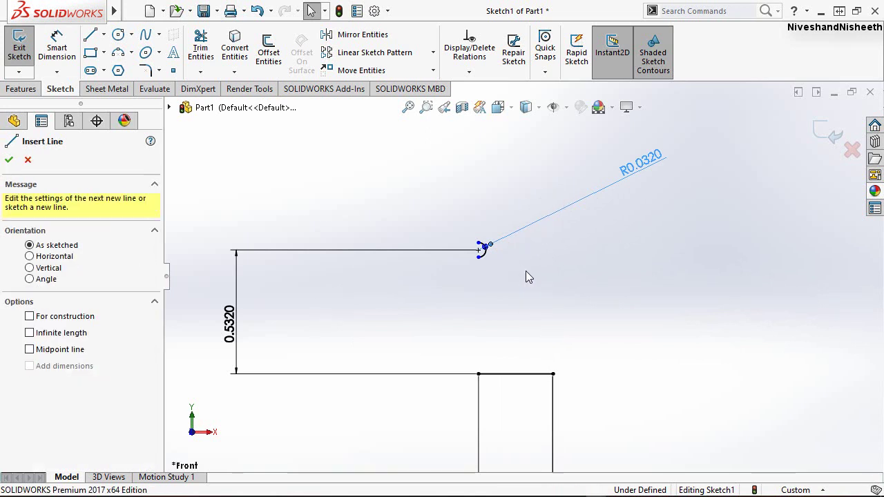
click(476, 256)
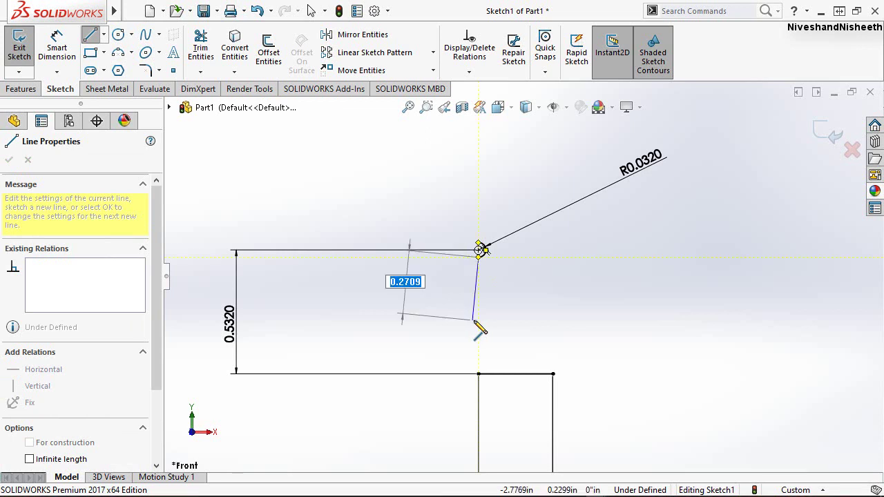
click(478, 374)
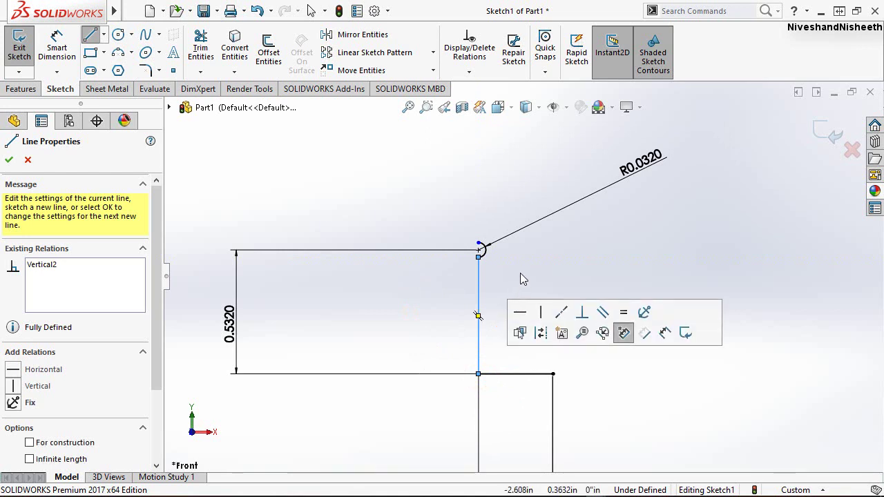
click(480, 246)
text(.56)
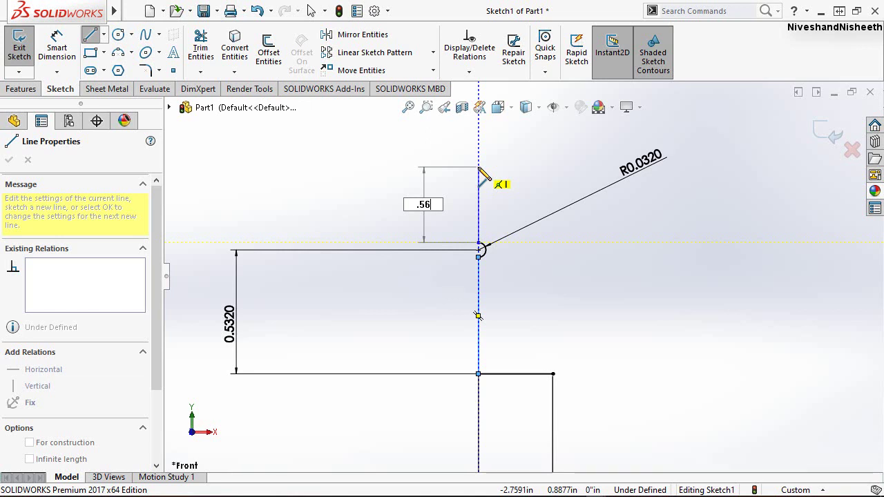
key(Return)
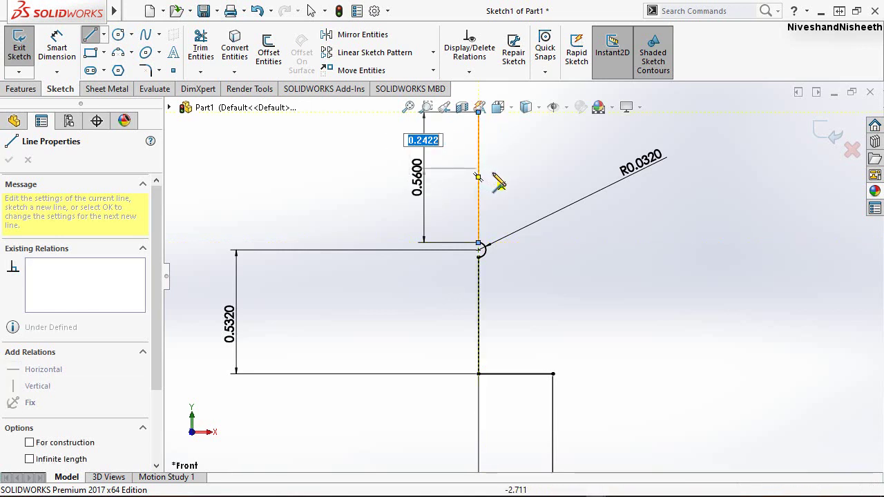
Add the stepped notch outline above it: right, up, then back left to the vertical
scroll(514, 259, up, 3)
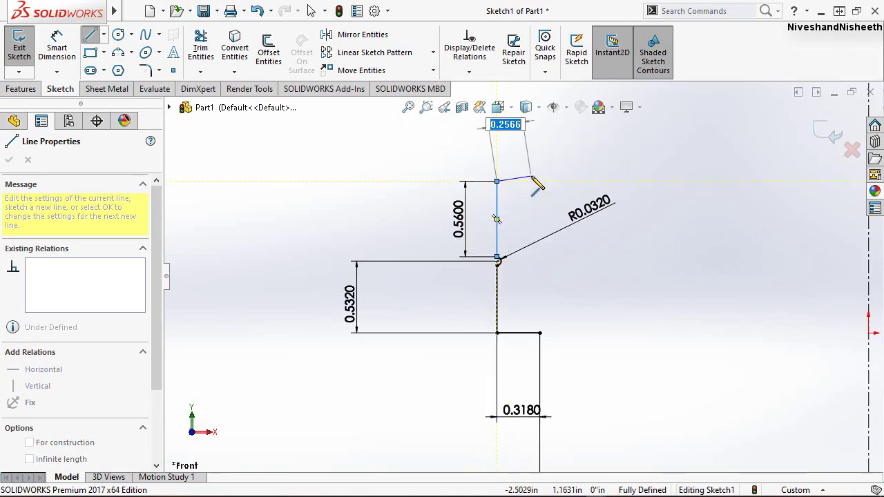
scroll(535, 195, down, 2)
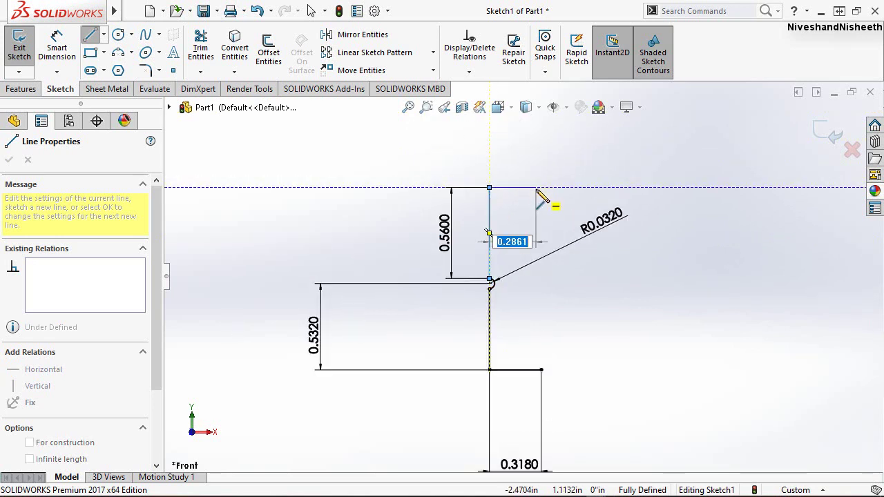
click(536, 187)
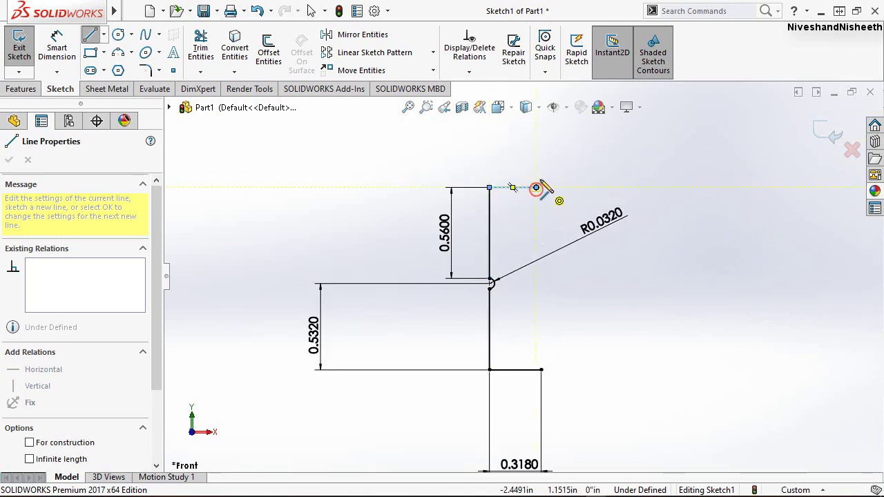
click(536, 144)
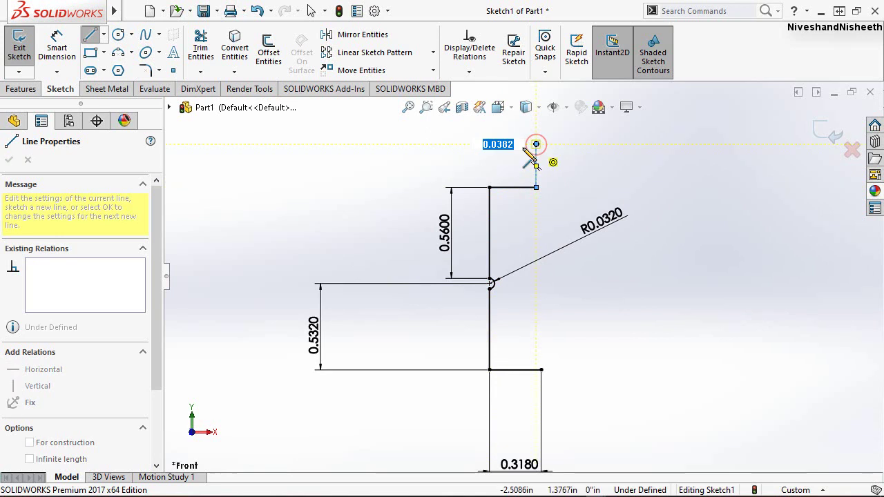
click(489, 143)
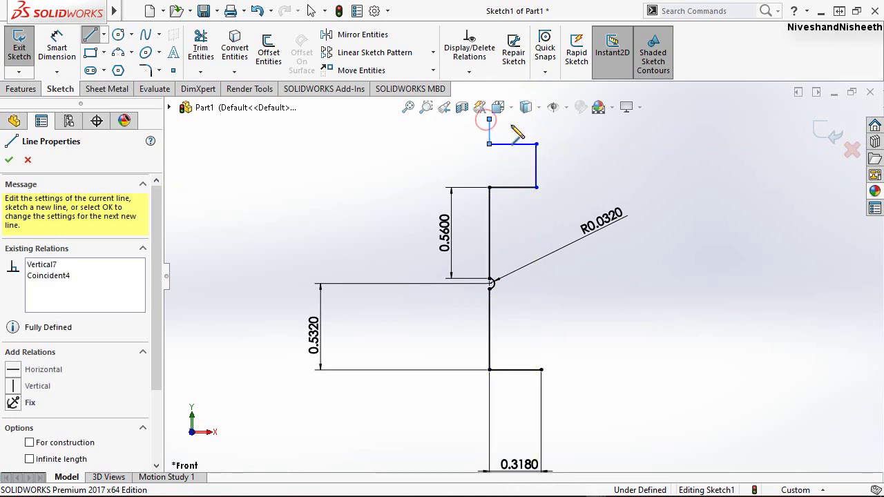
right_click(526, 122)
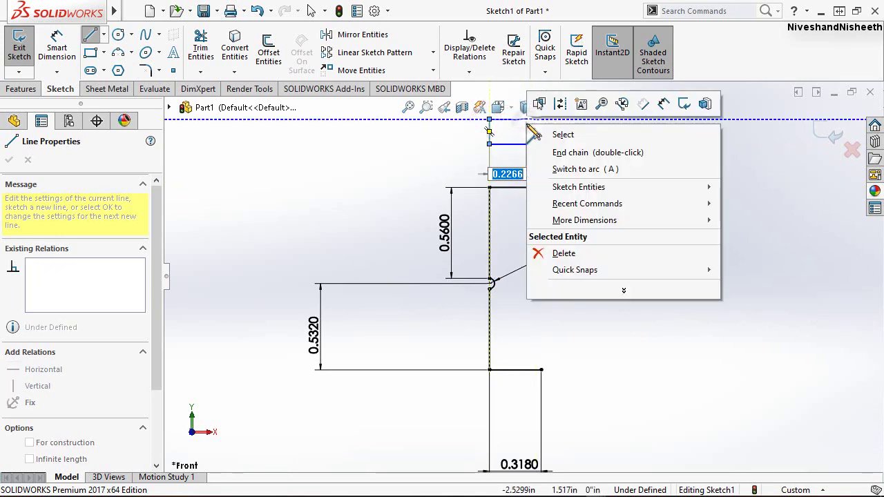
click(621, 105)
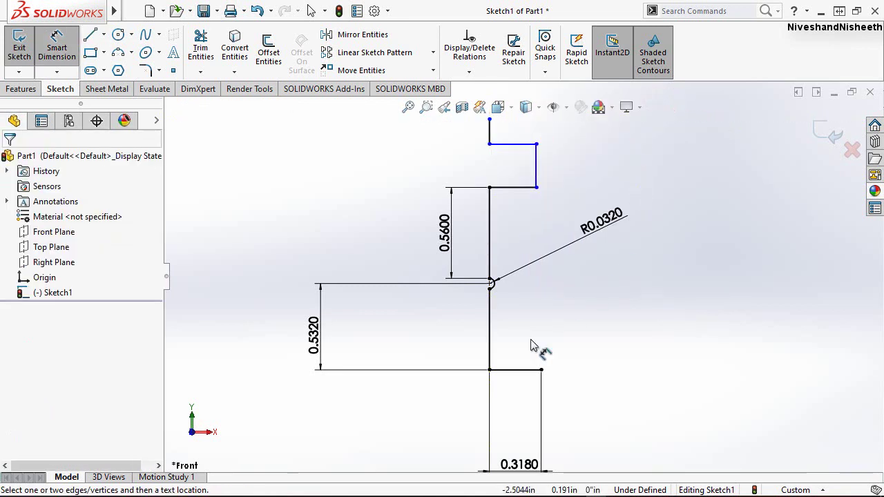
Dimension the notch's horizontal line to a width of 0.2255
scroll(532, 345, up, 1)
scroll(535, 145, down, 2)
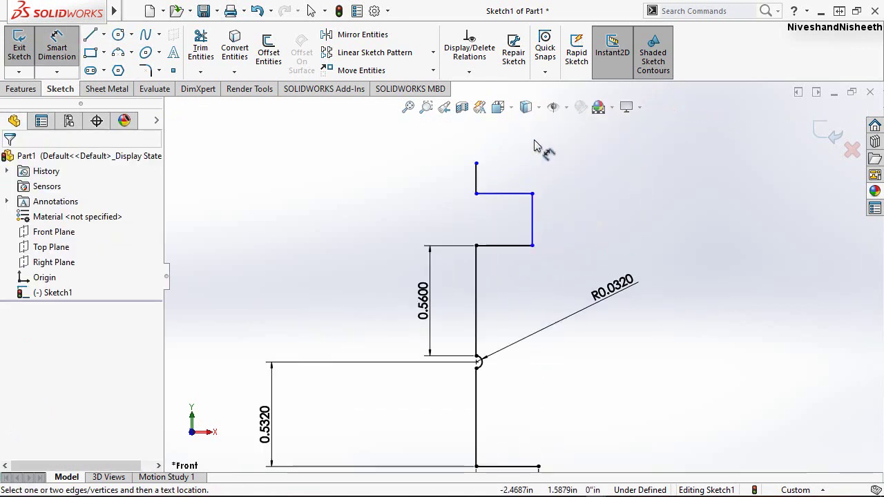
click(510, 250)
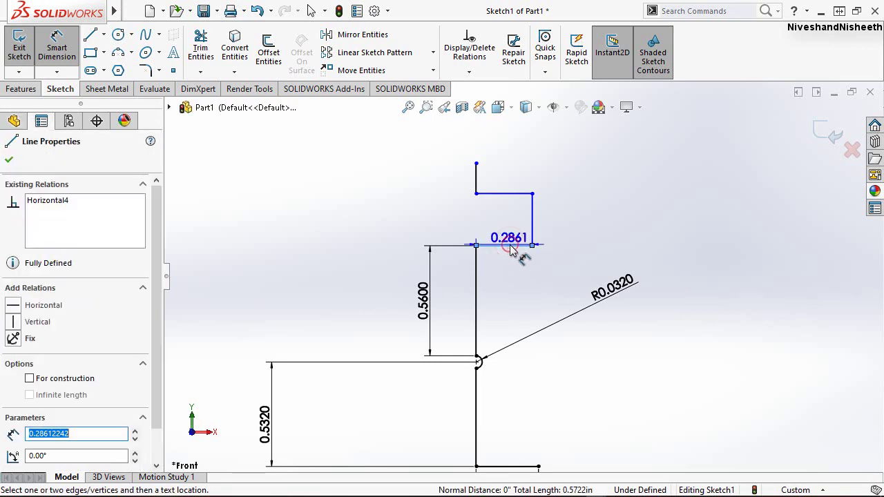
click(521, 282)
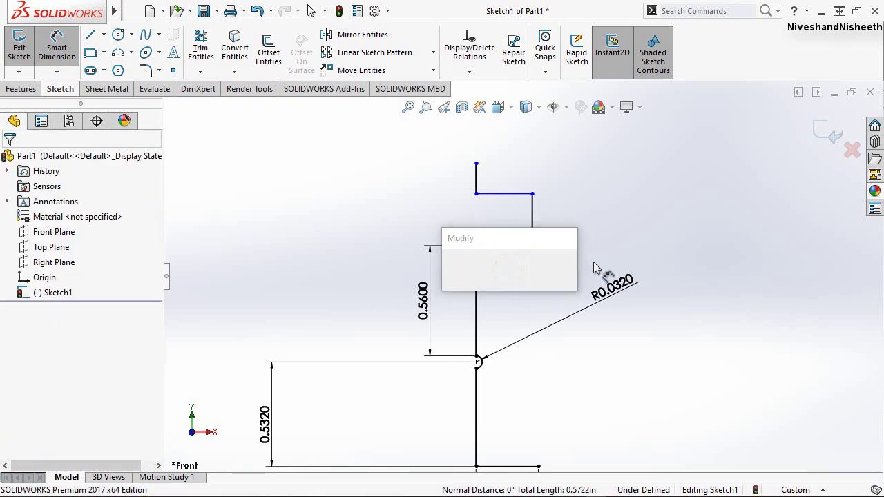
mouse_move(509, 238)
mouse_down()
mouse_move(652, 200)
mouse_move(680, 178)
mouse_up()
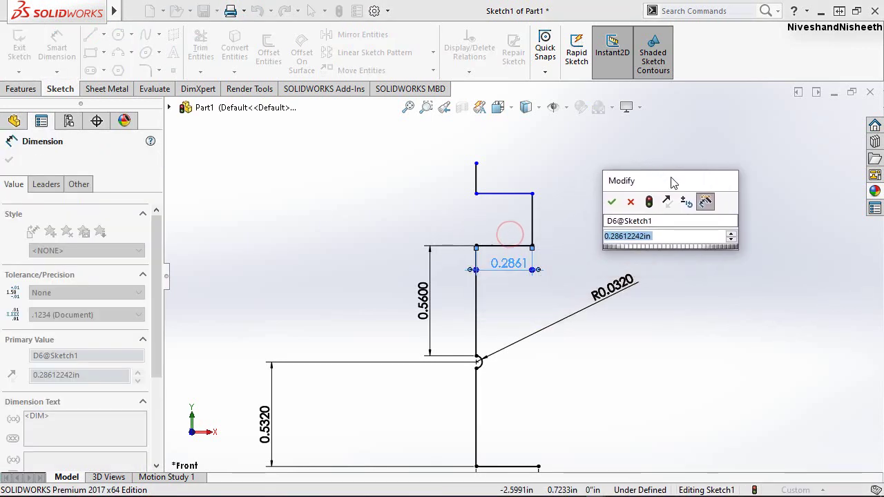
text(.)
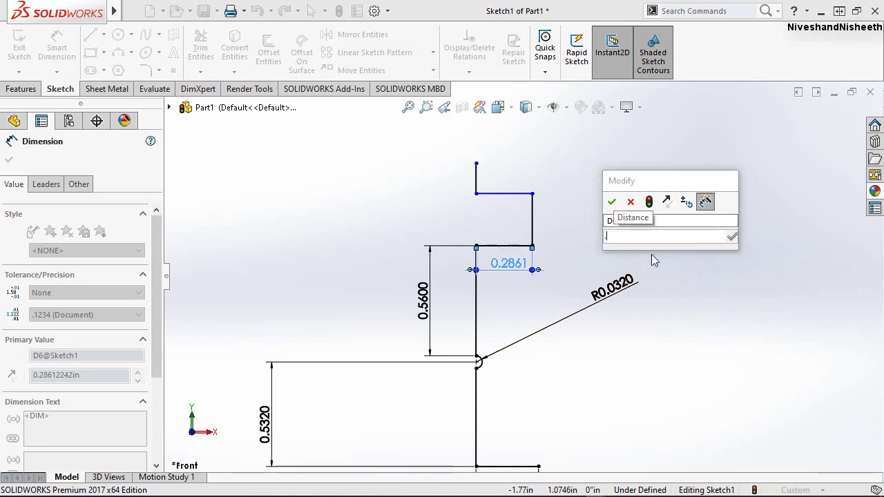
text(225)
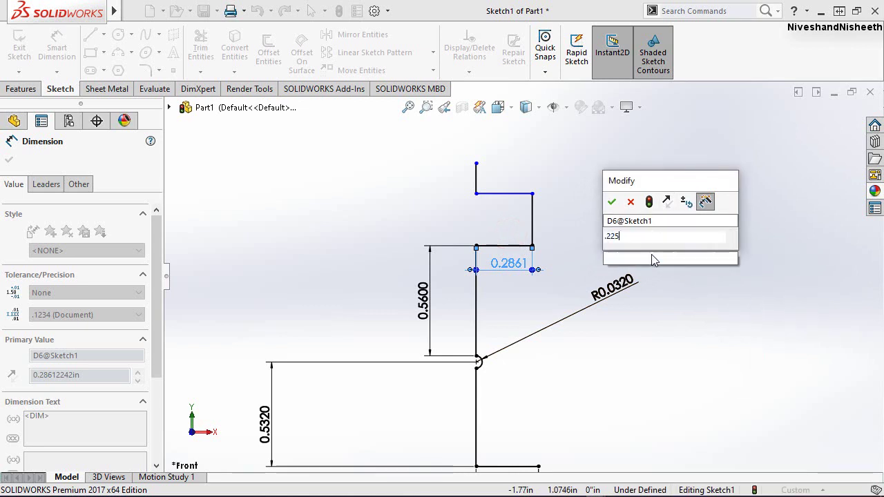
text(50)
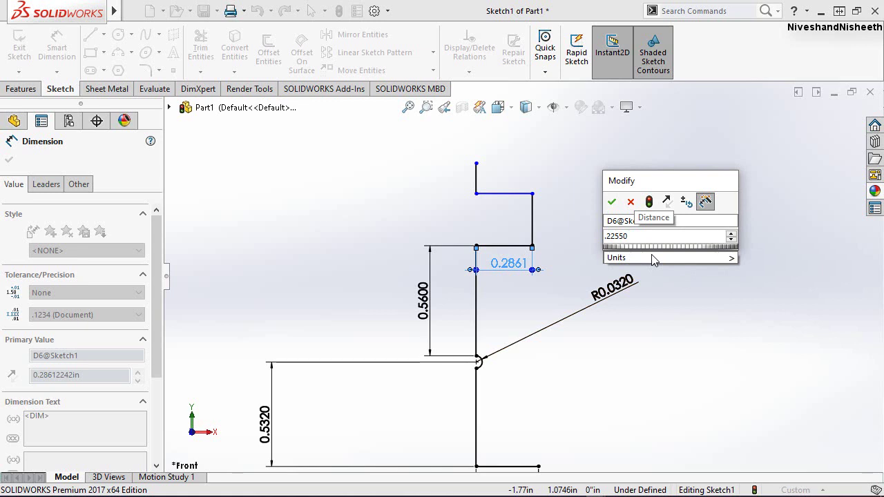
key(Escape)
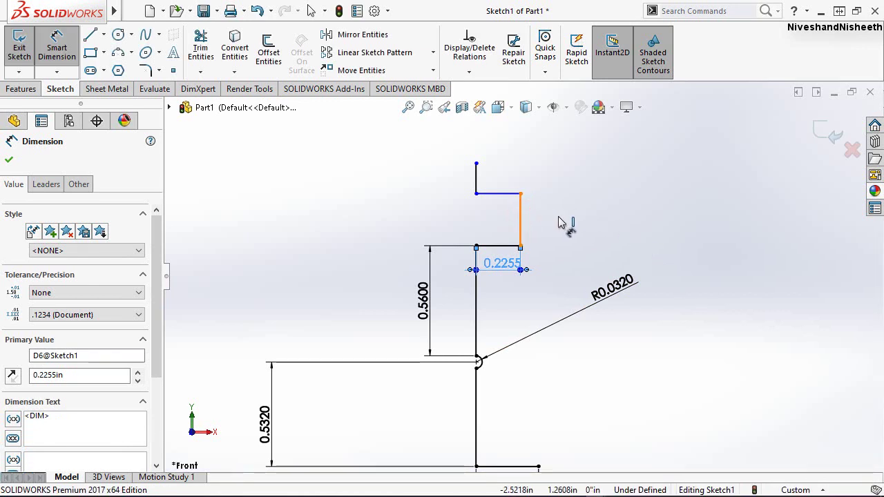
Dimension the notch's vertical line to a height of 0.1880
click(520, 221)
click(566, 220)
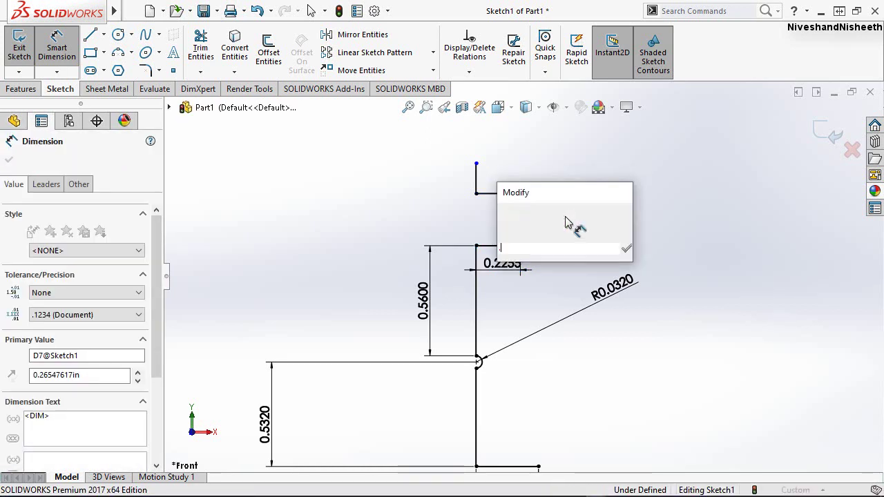
text(.188)
key(Return)
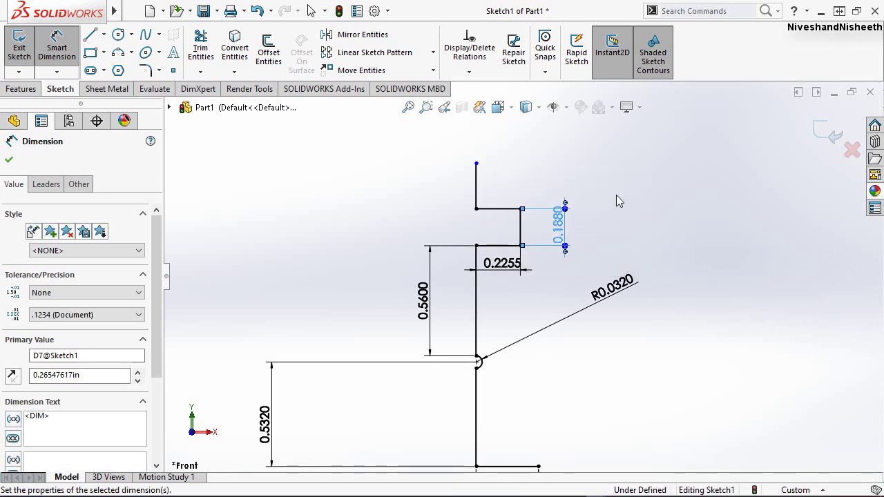
click(616, 194)
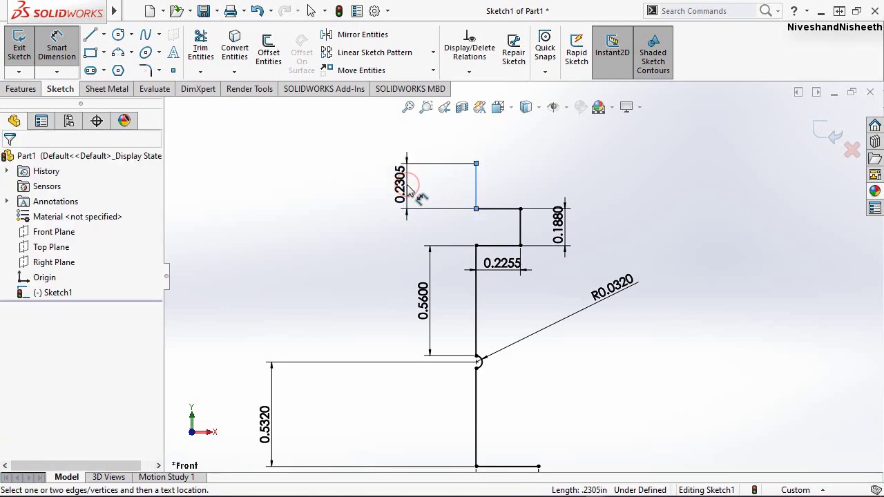
Dimension the tall upper vertical line to 3.124 so Sketch1 becomes fully defined
click(409, 189)
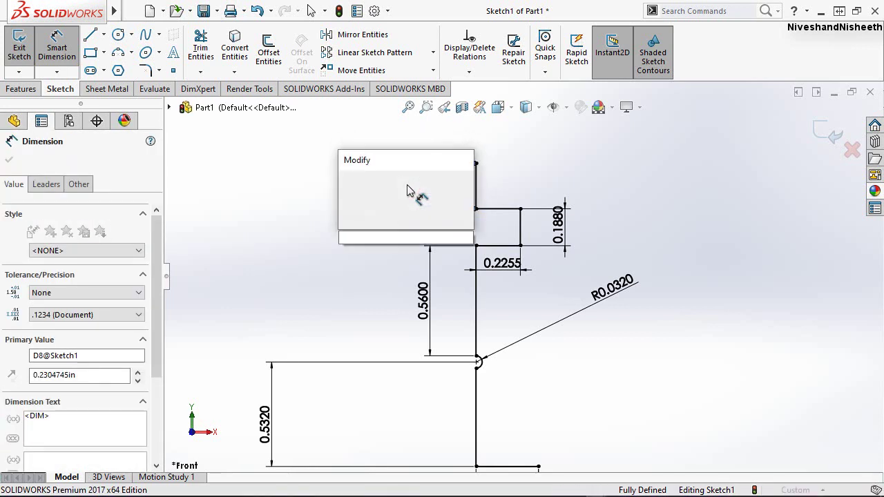
text(3.124)
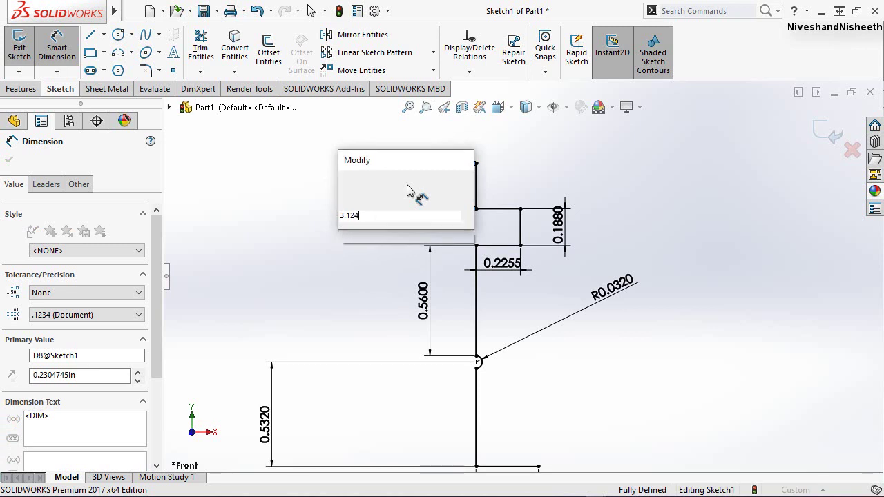
key(Escape)
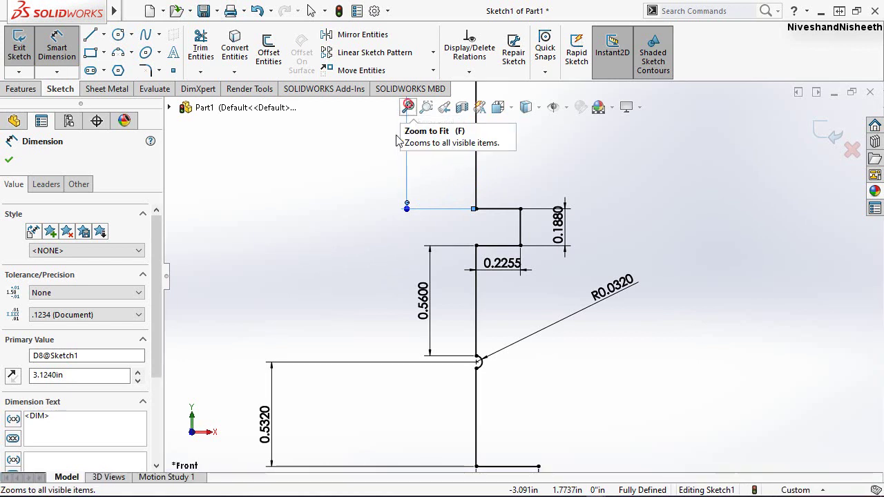
key(f)
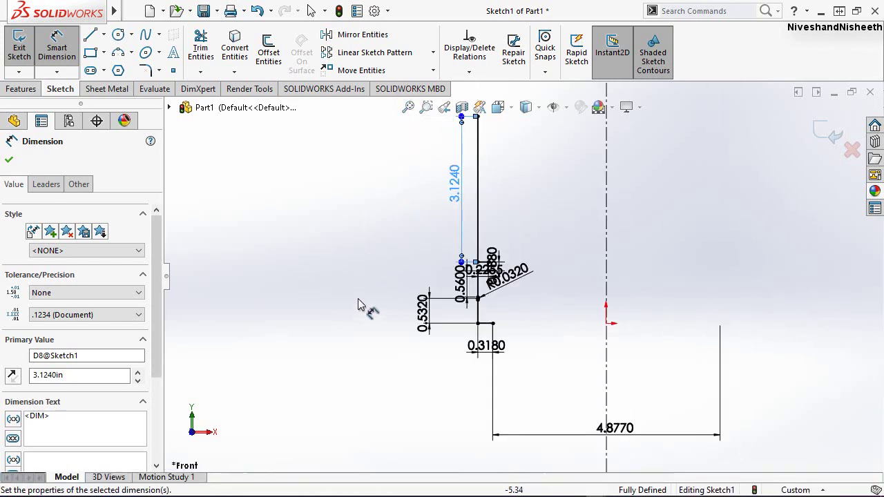
click(9, 161)
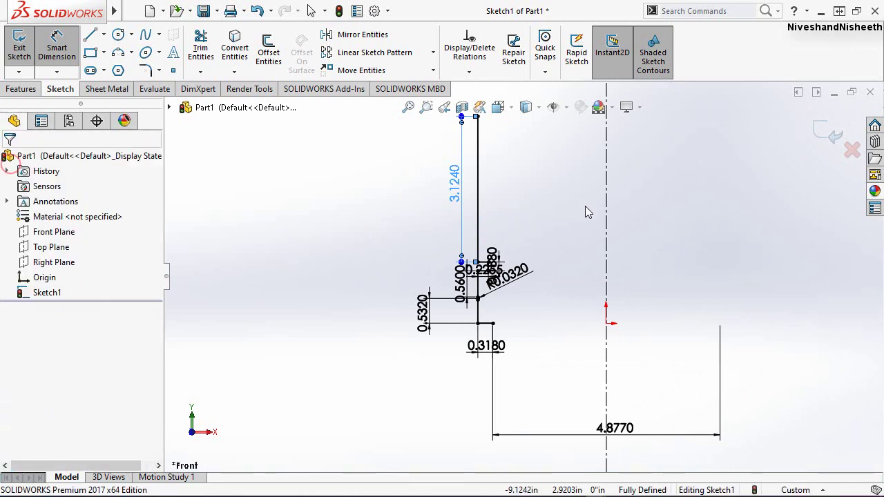
key(Escape)
key(Escape)
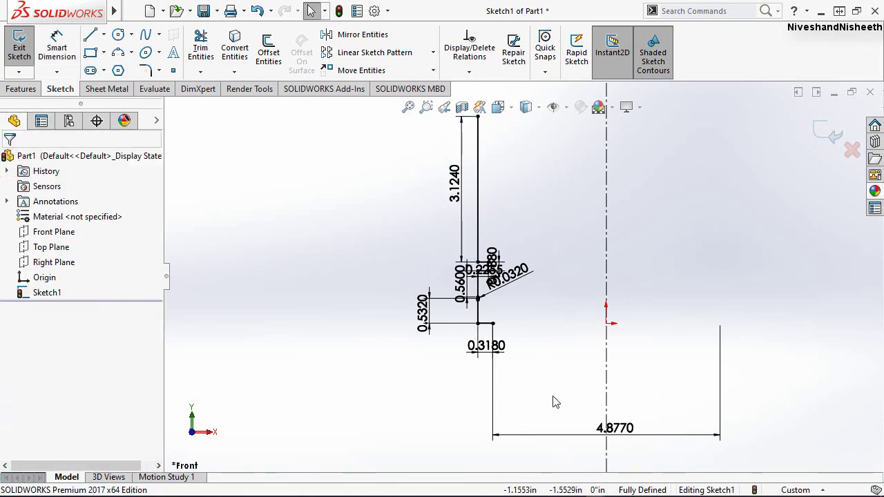
scroll(556, 404, down, 3)
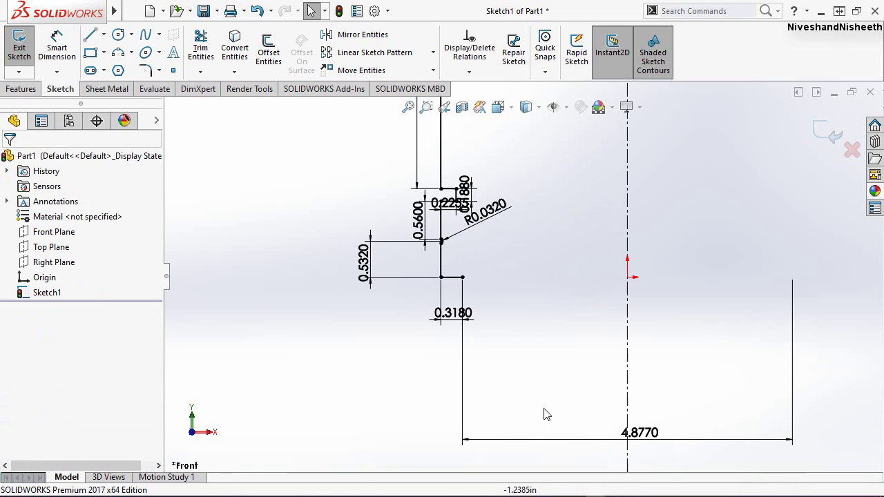
Zoom to the top of the 3.1240 line and switch to the Line tool
scroll(546, 413, up, 1)
scroll(522, 283, up, 3)
scroll(523, 276, up, 2)
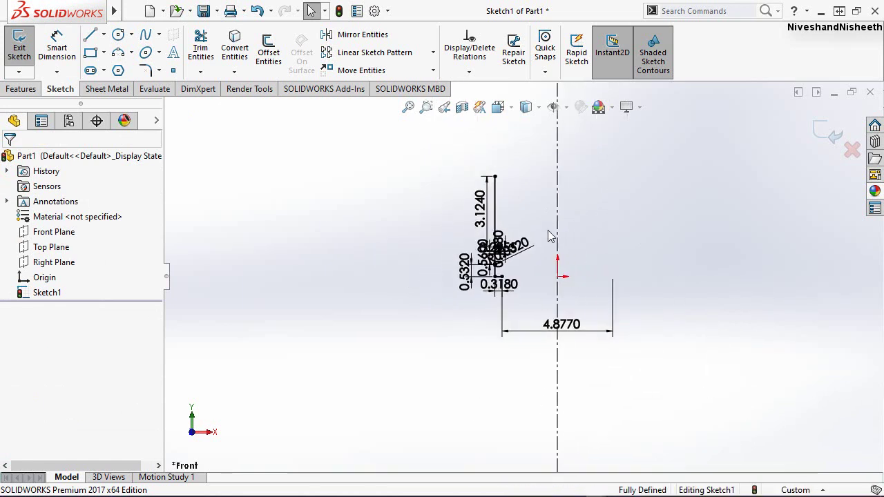
scroll(518, 207, down, 3)
scroll(472, 209, down, 1)
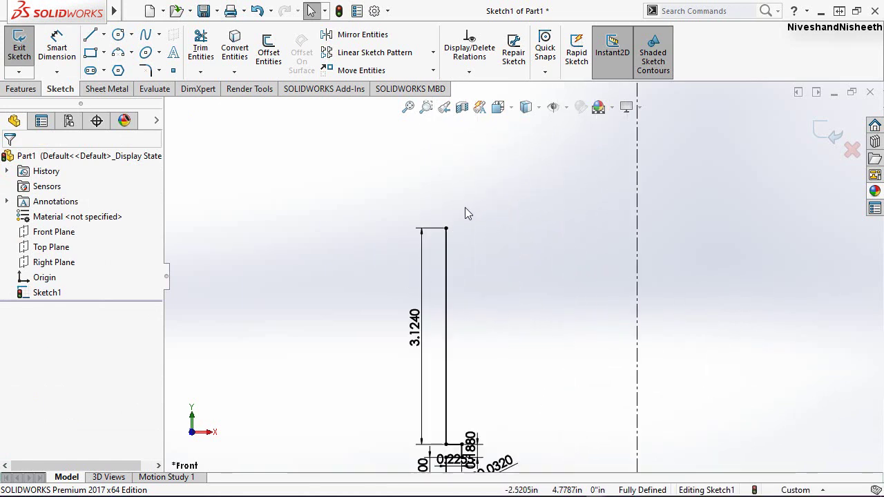
scroll(465, 211, down, 2)
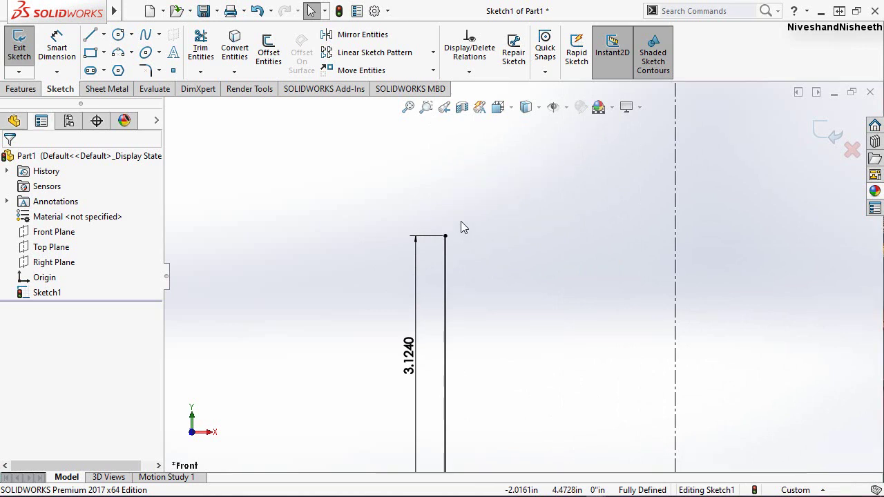
key(l)
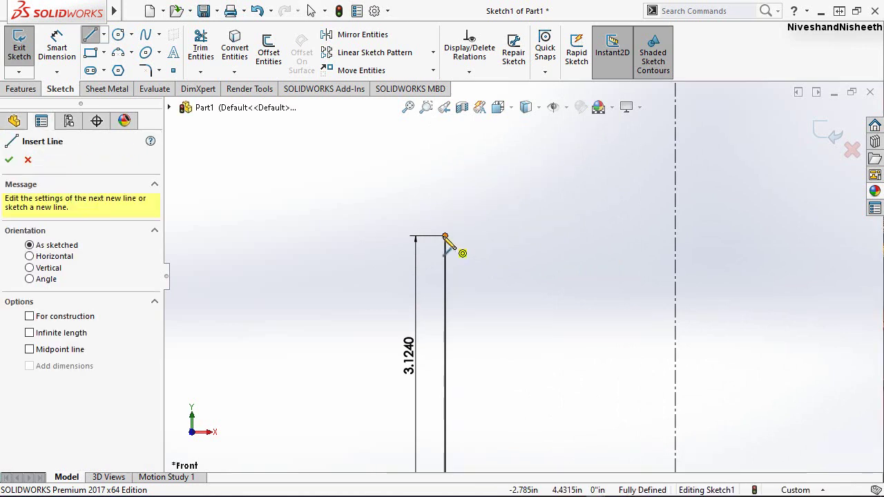
Draw a short horizontal line right from the 3.1240 line's top, with a vertical line rising from it
click(445, 237)
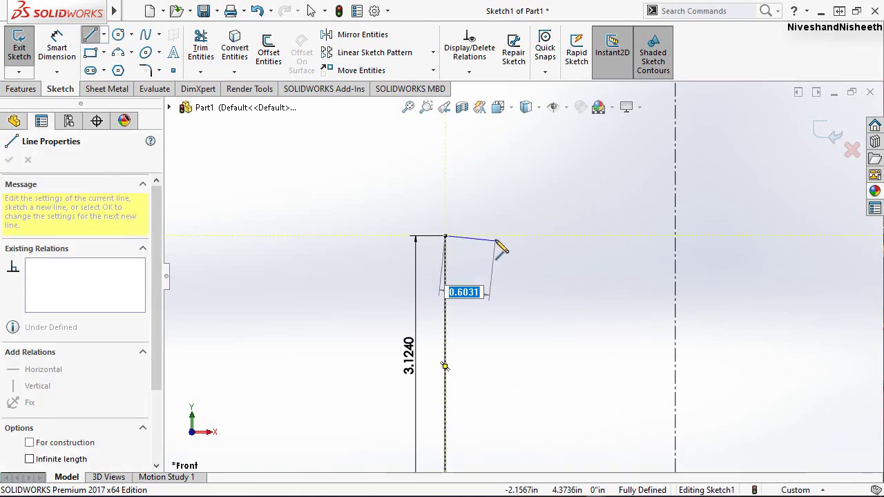
click(495, 237)
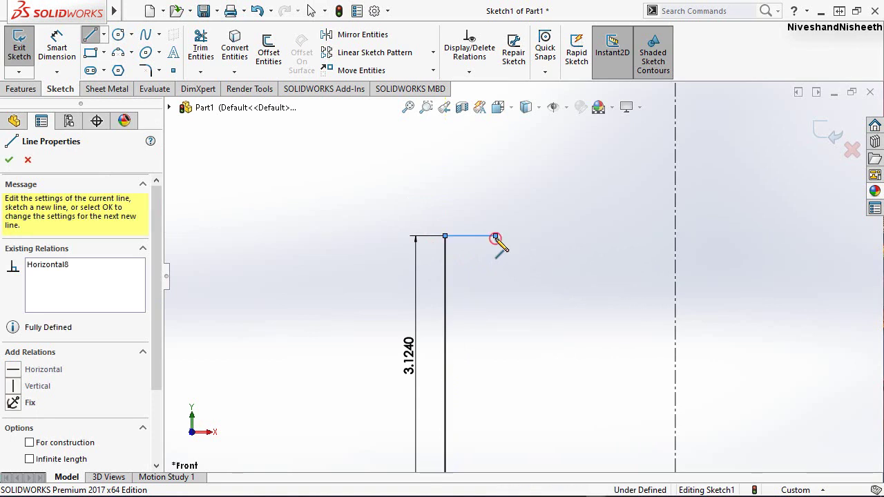
click(496, 191)
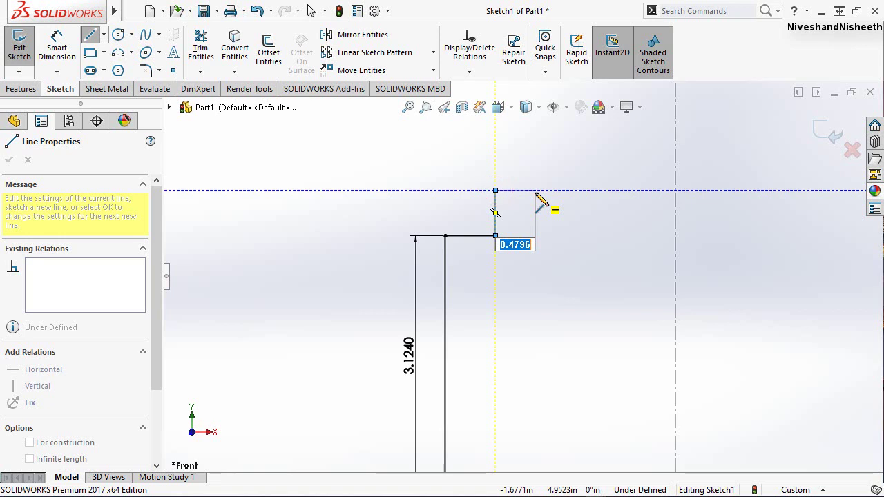
key(Escape)
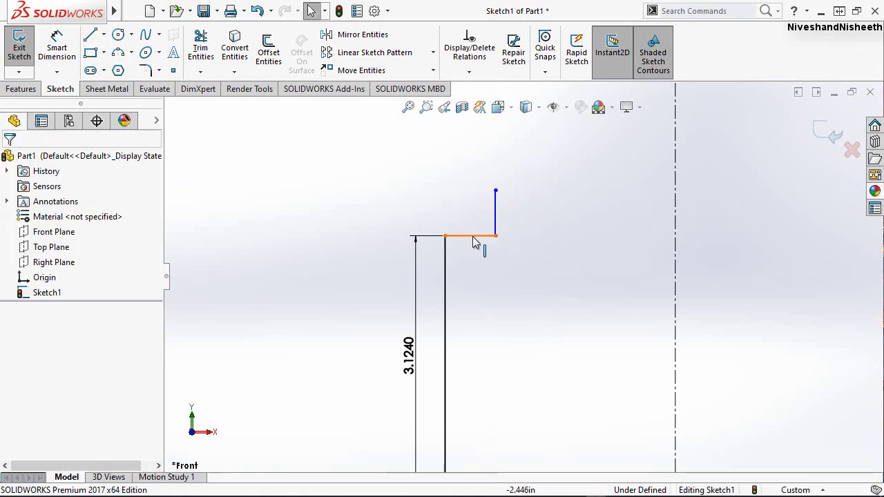
drag(496, 236, 507, 243)
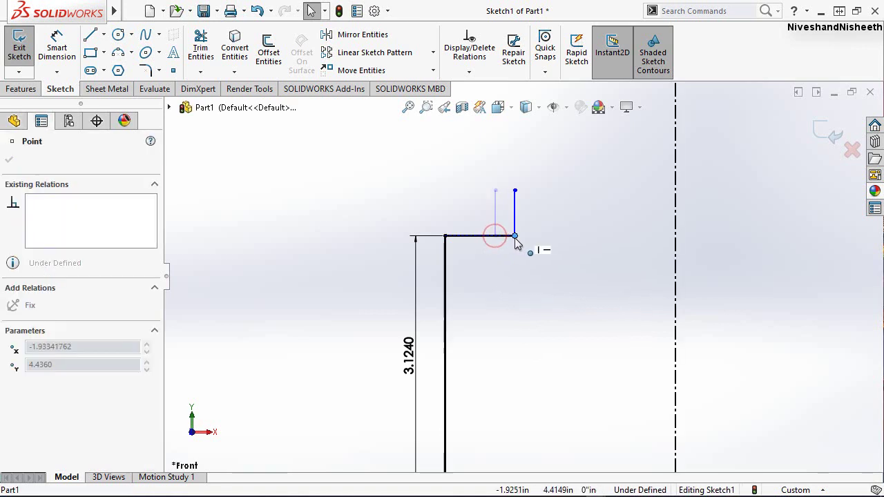
key(ctrl+z)
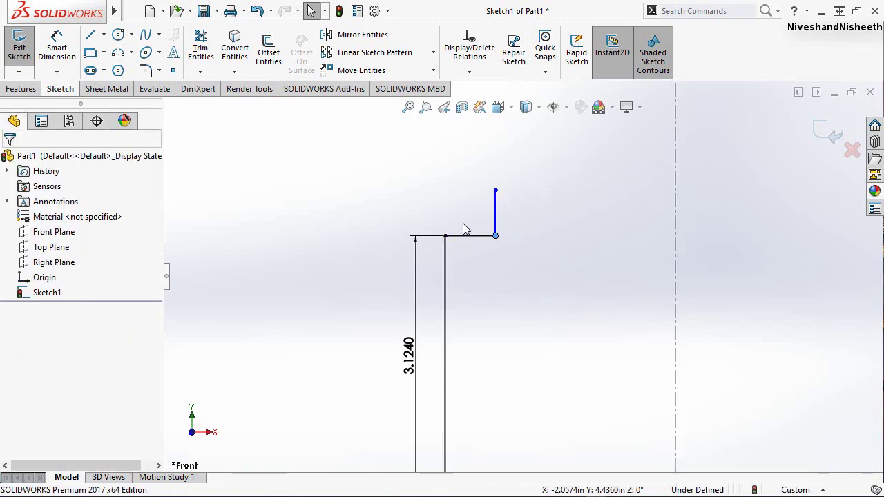
click(481, 241)
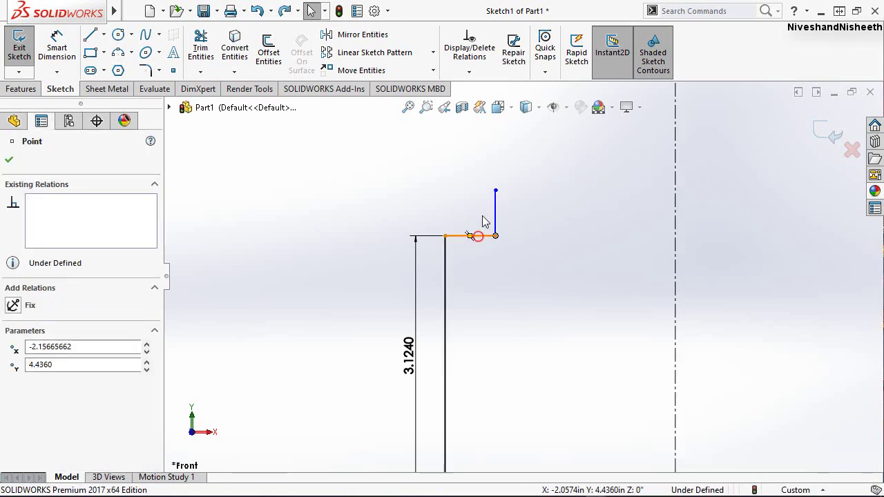
click(484, 236)
Make the new top horizontal line equal in length to the 0.2255 ledge
scroll(460, 214, up, 2)
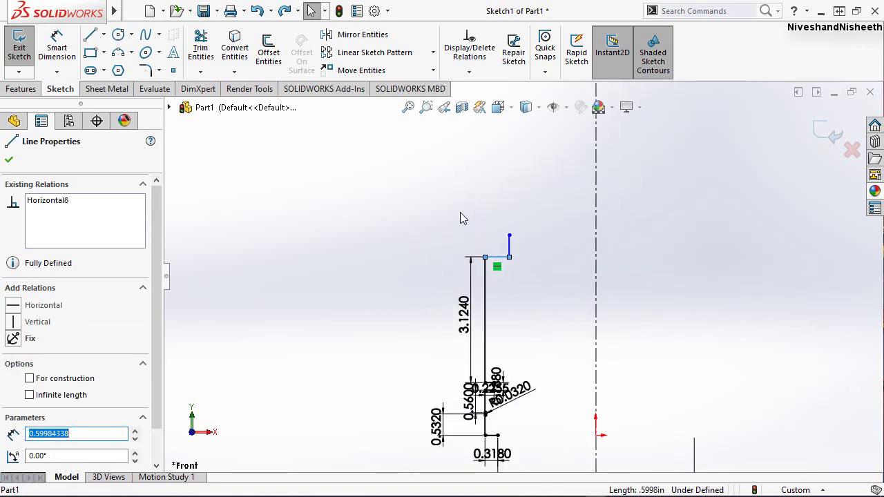
scroll(512, 372, down, 2)
scroll(505, 354, down, 2)
scroll(499, 338, down, 2)
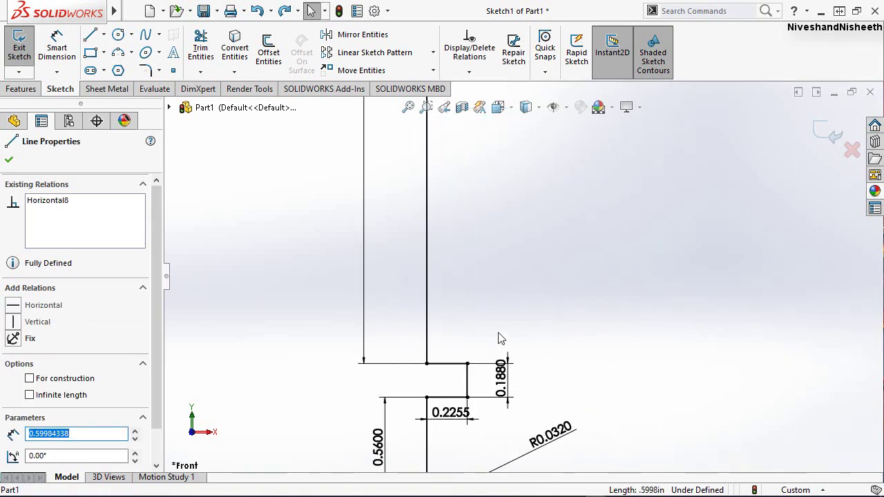
click(455, 371)
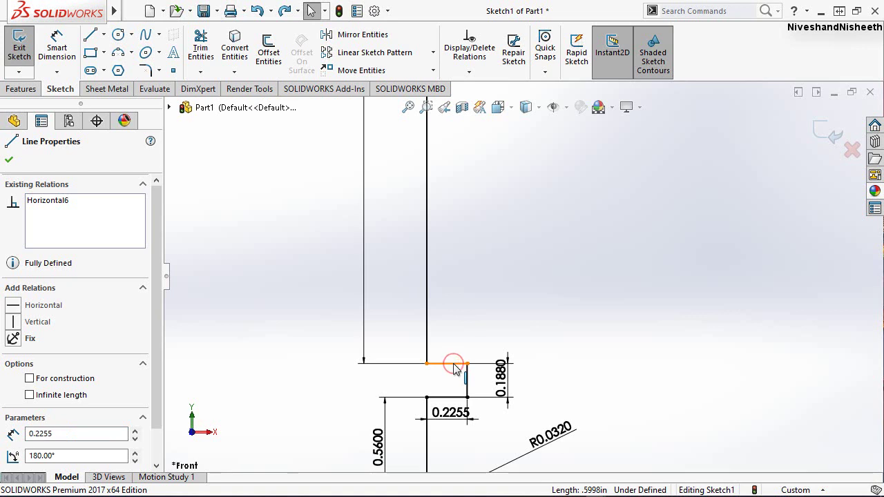
ctrl+click(467, 378)
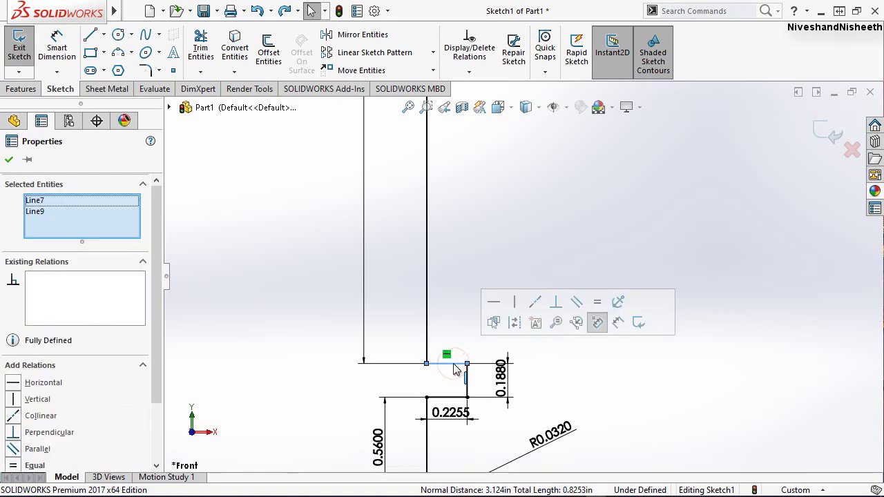
click(598, 307)
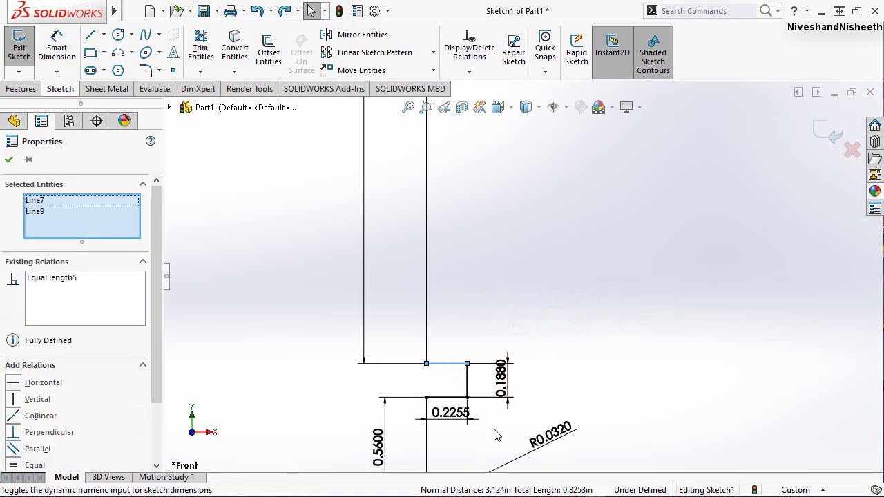
Make the new top vertical line equal in length to the 0.1880 step
scroll(496, 435, up, 3)
scroll(499, 423, up, 2)
scroll(502, 425, up, 2)
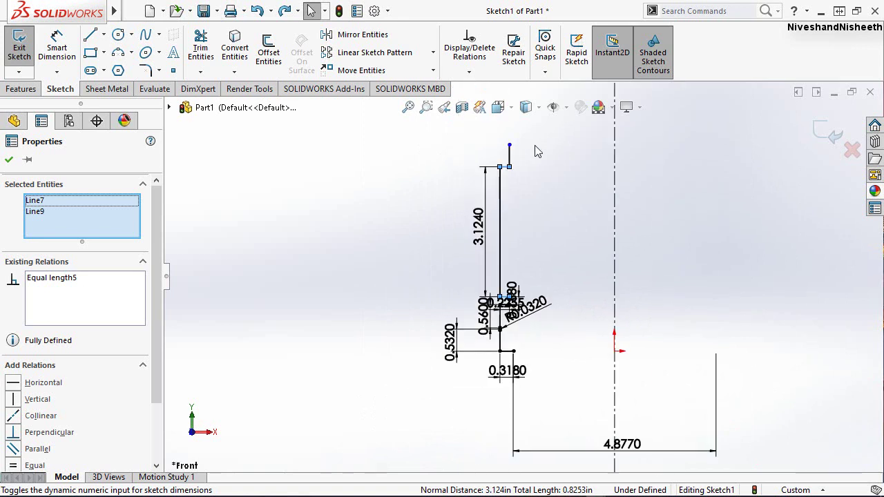
scroll(532, 139, down, 2)
scroll(523, 114, down, 1)
click(517, 201)
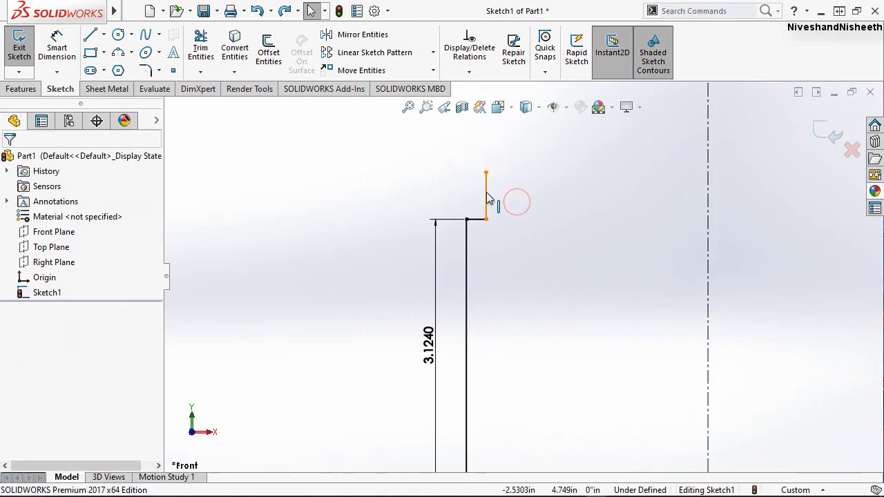
click(487, 192)
scroll(521, 274, up, 2)
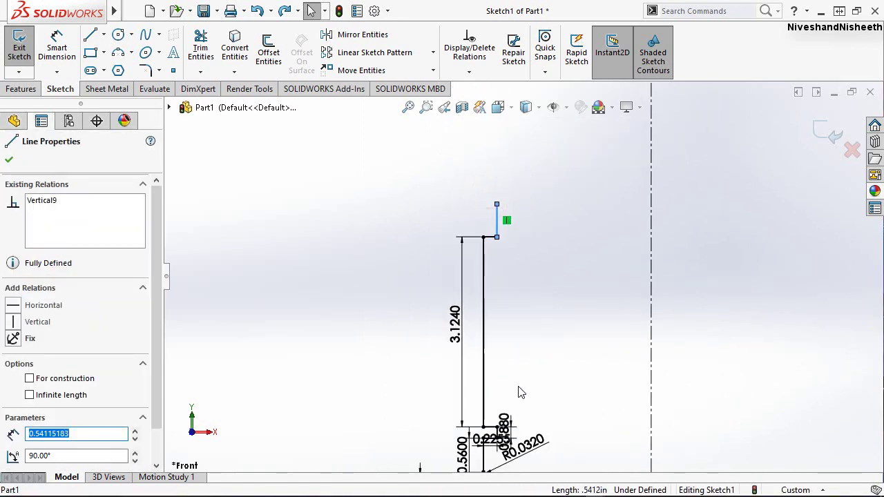
scroll(516, 386, down, 2)
scroll(494, 362, down, 3)
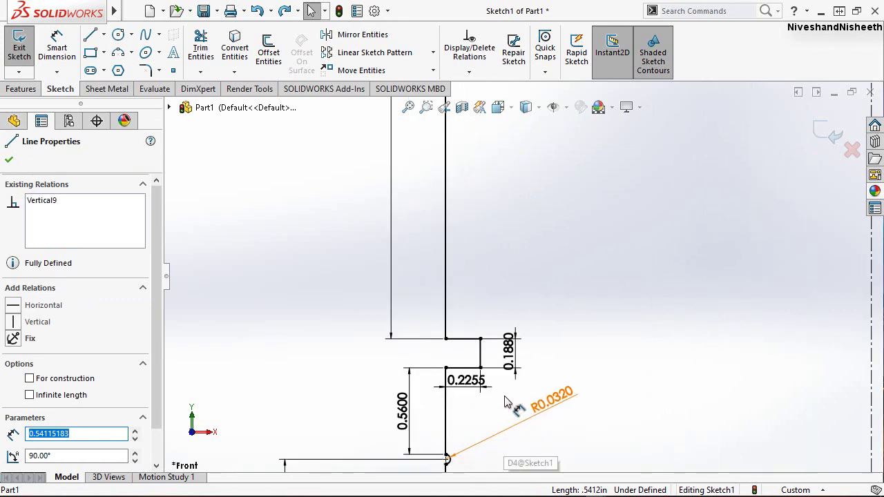
click(482, 356)
ctrl+click(483, 356)
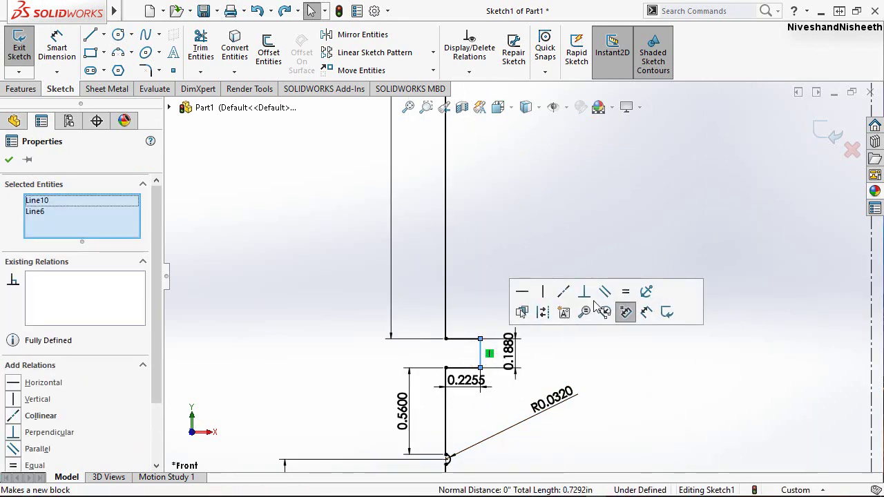
click(600, 377)
scroll(598, 368, up, 2)
scroll(598, 369, up, 2)
scroll(552, 276, up, 2)
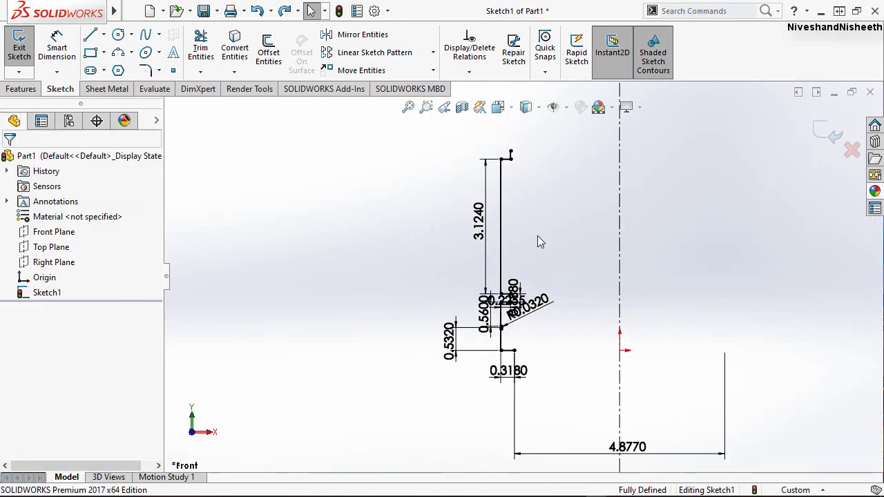
scroll(513, 138, down, 1)
scroll(499, 156, down, 2)
scroll(528, 252, down, 1)
scroll(524, 249, down, 1)
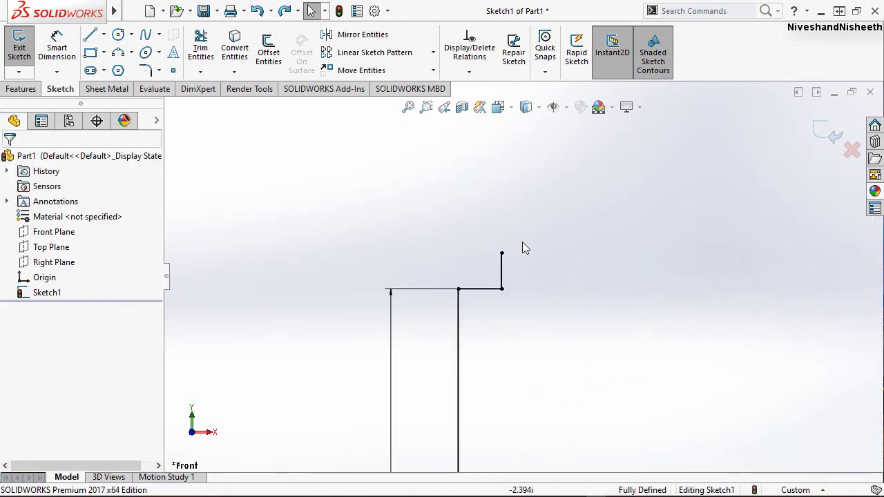
Draw a 0.21 horizontal line left from the top vertical, then a small open box of lines above it
right_drag(504, 208, 479, 212)
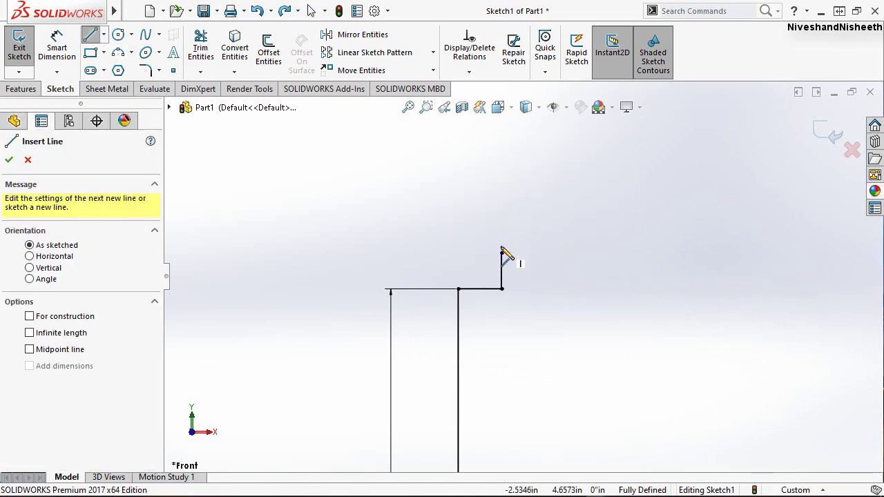
click(501, 253)
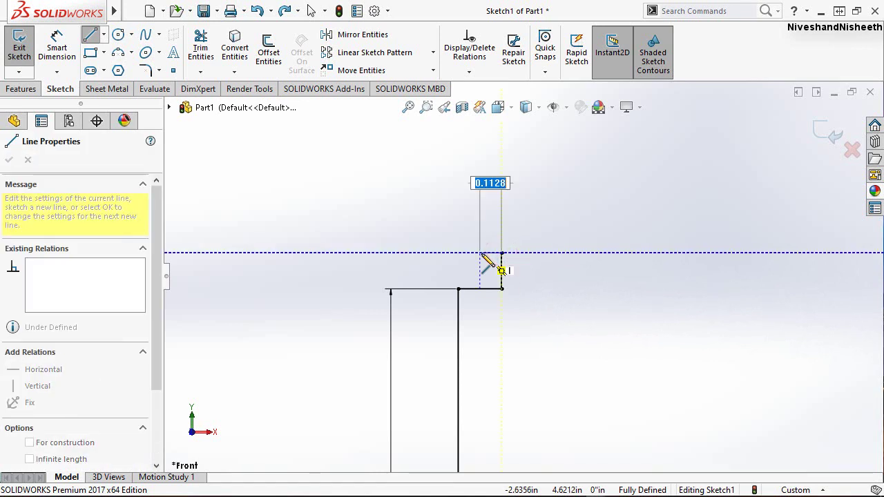
text(0.2100)
key(Return)
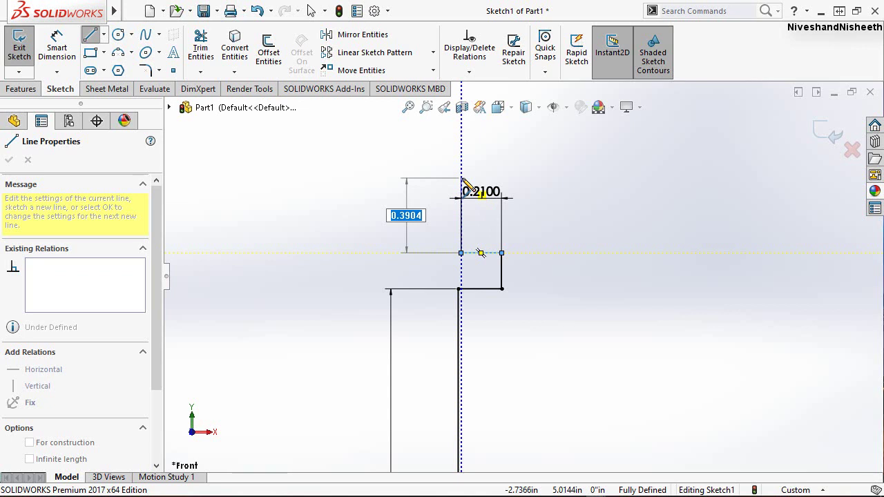
click(461, 178)
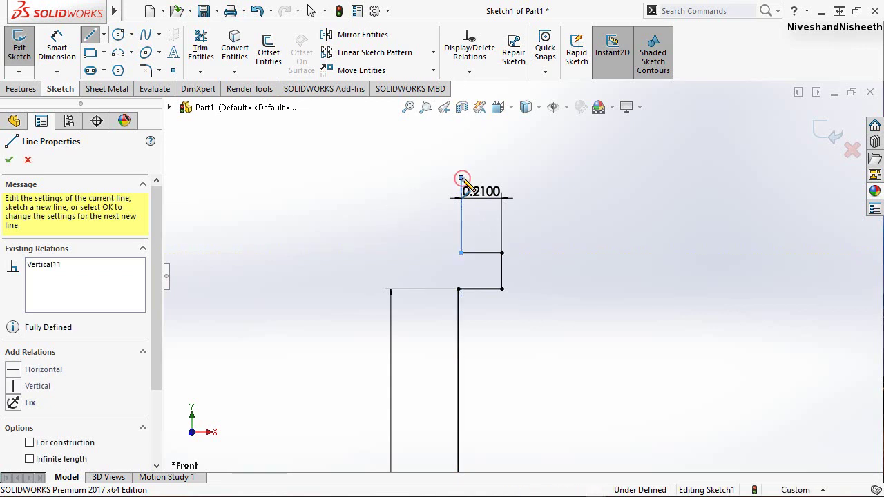
click(503, 178)
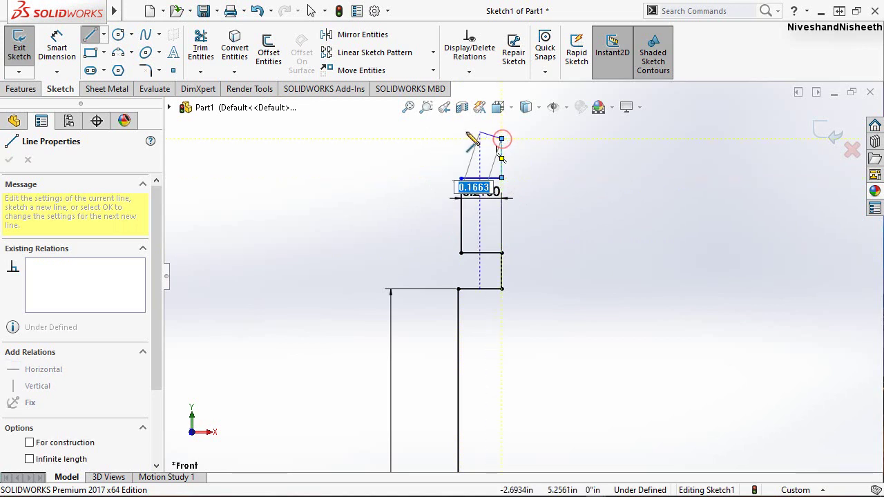
click(502, 139)
click(461, 139)
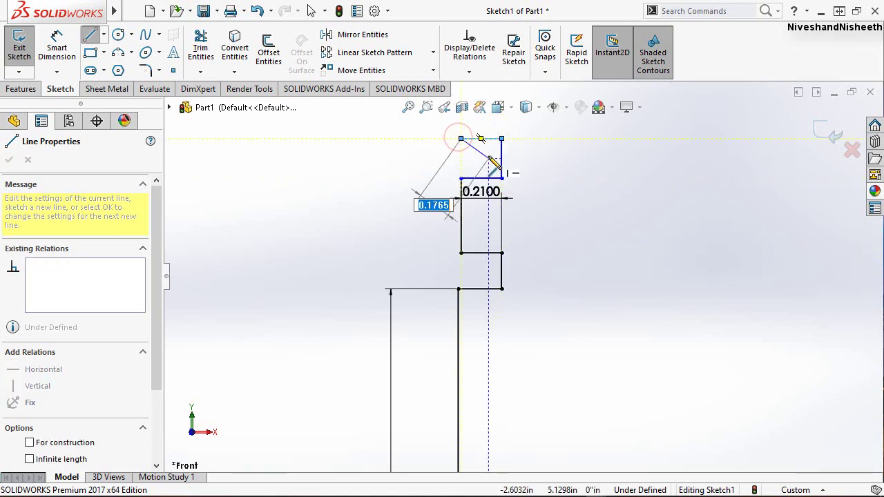
right_click(488, 156)
click(506, 167)
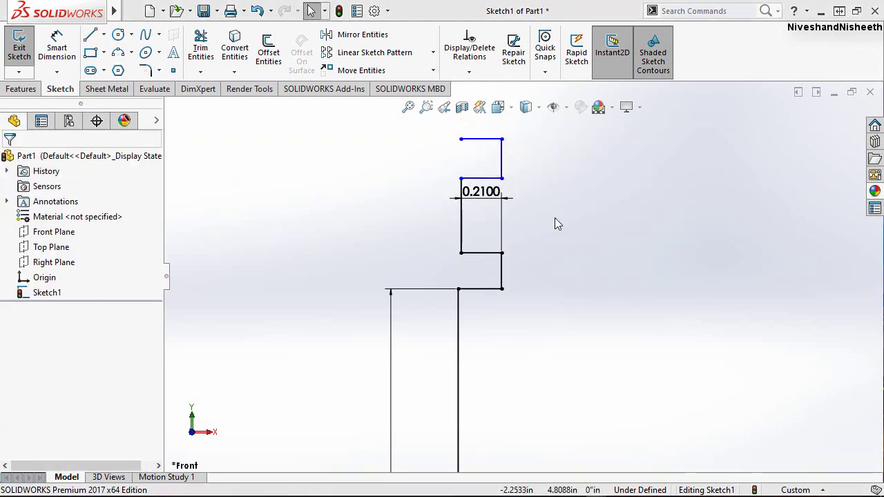
Dimension the groove's vertical edge to a height of 0.124
mouse_move(568, 255)
right_down()
mouse_move(587, 218)
mouse_move(570, 186)
right_up()
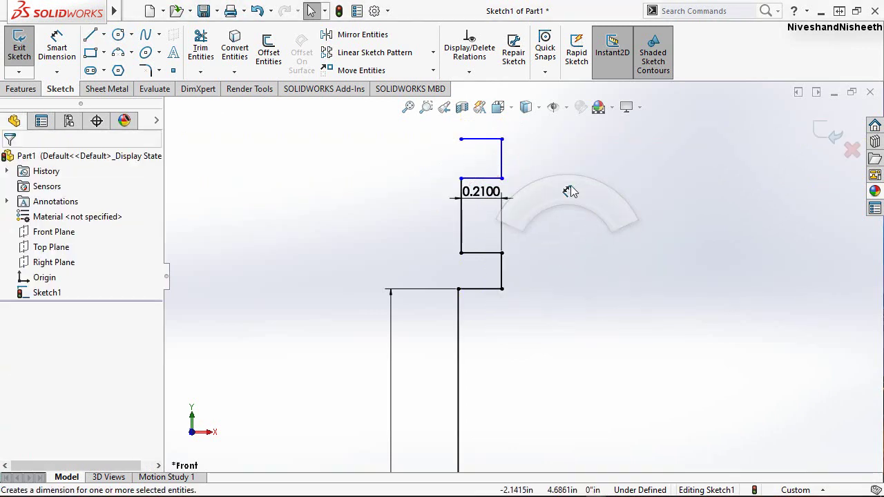
click(461, 221)
click(423, 219)
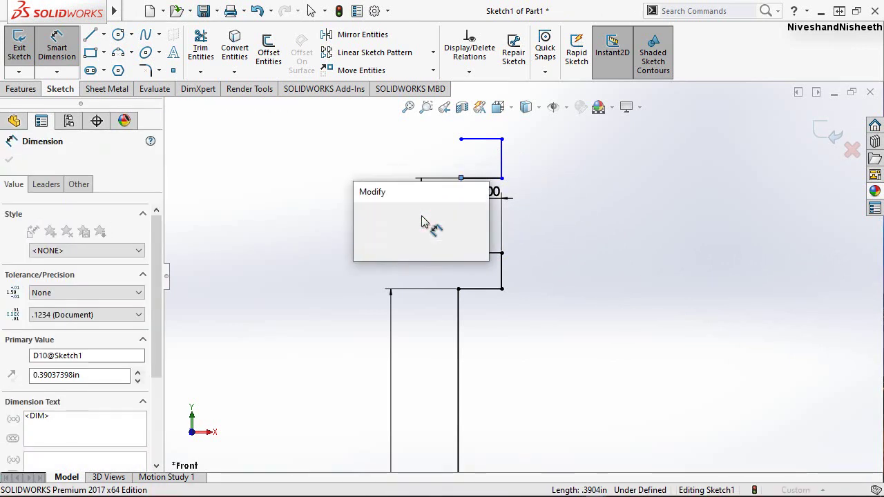
text(.124)
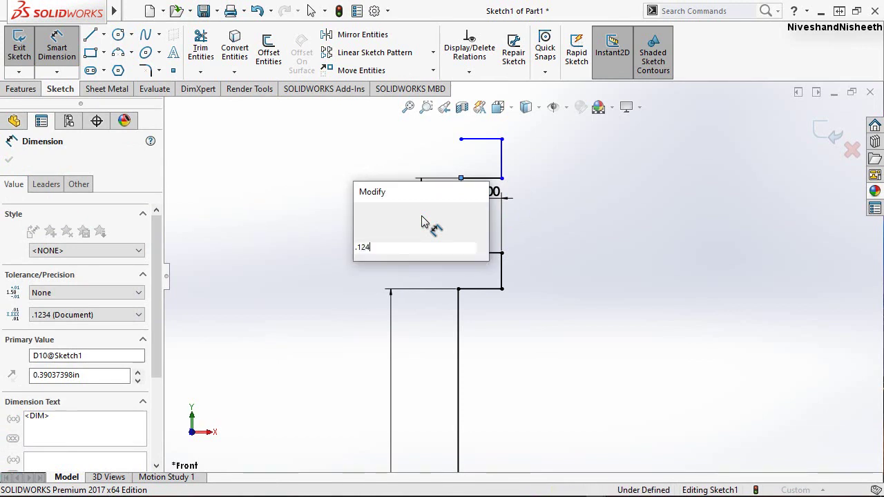
key(Escape)
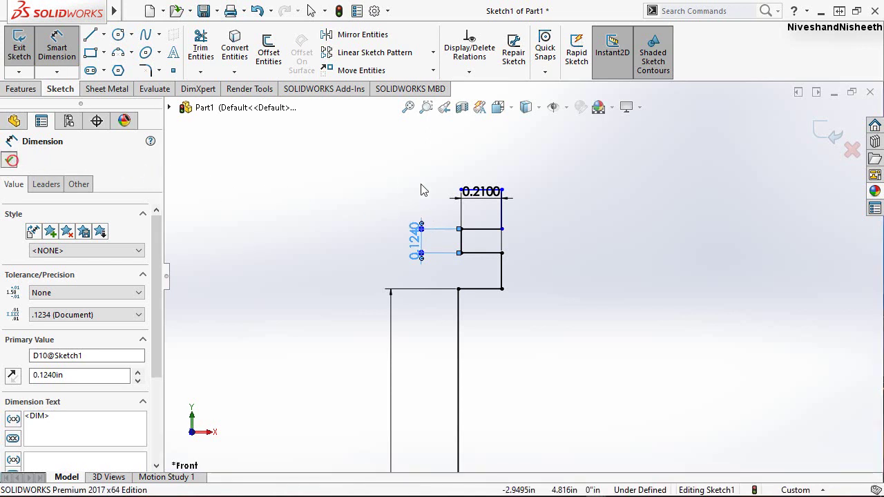
key(Escape)
key(Escape)
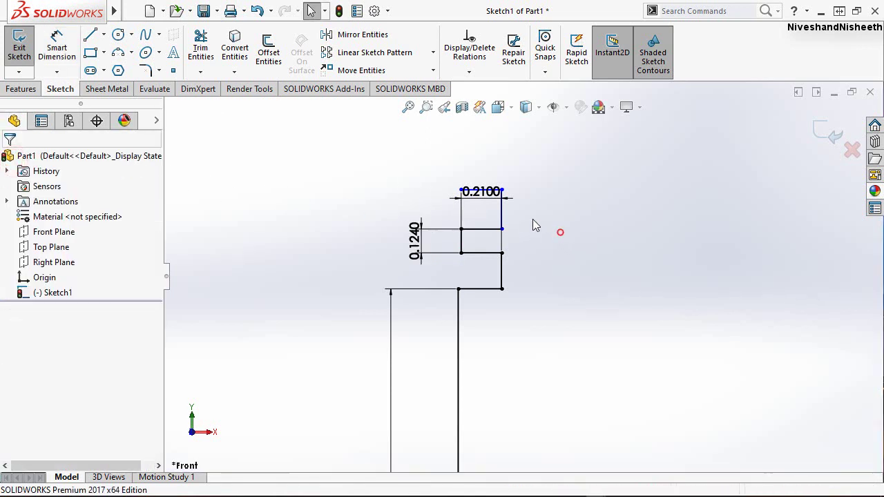
Make the two right-side vertical groove edges collinear and equal in length
drag(489, 195, 493, 222)
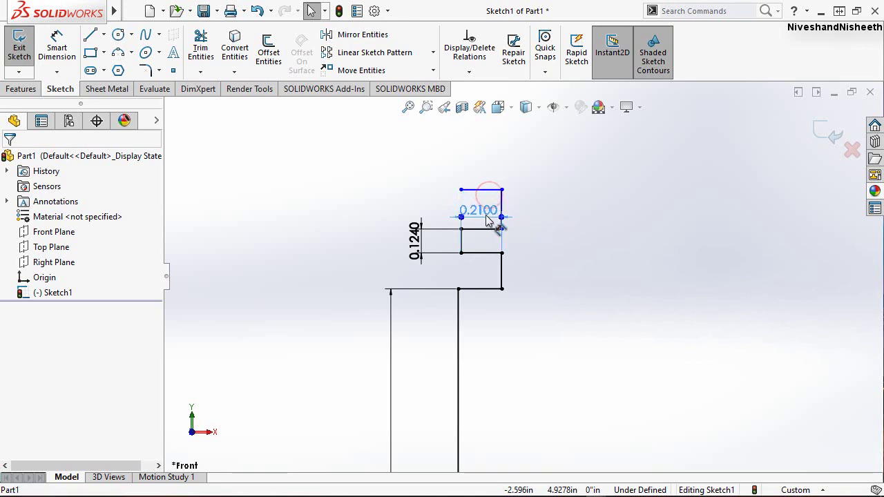
click(558, 235)
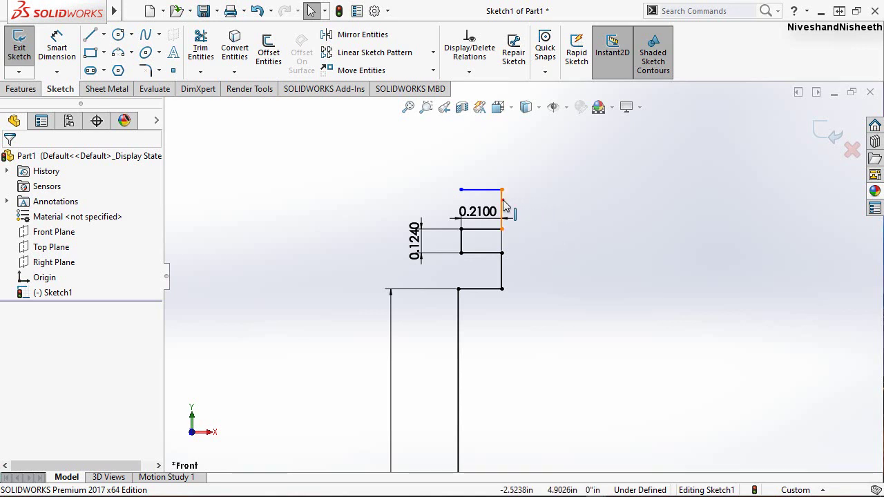
ctrl+click(503, 271)
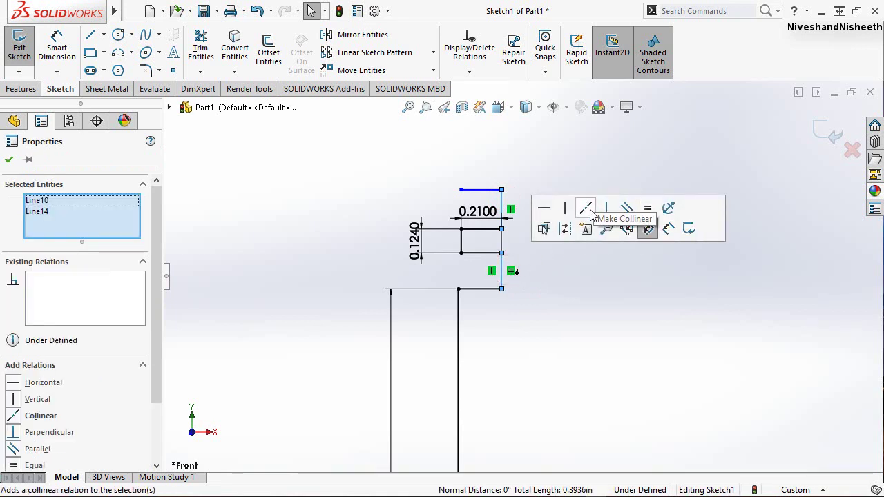
click(588, 210)
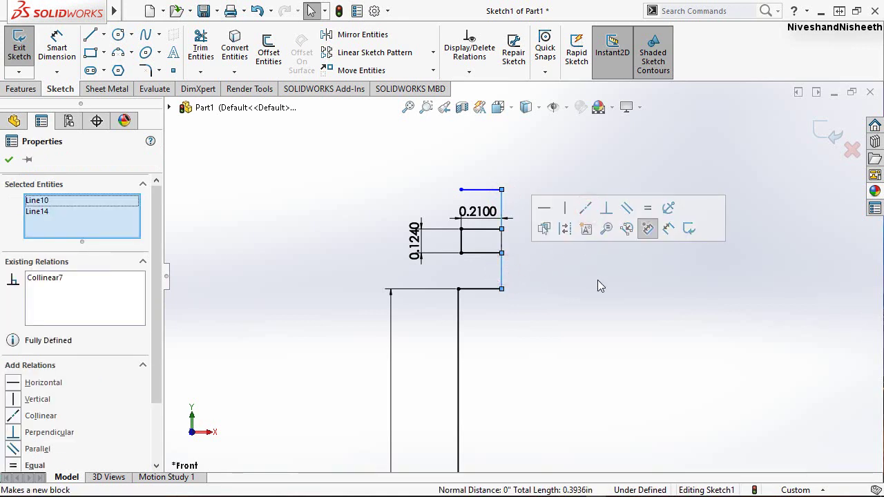
click(648, 207)
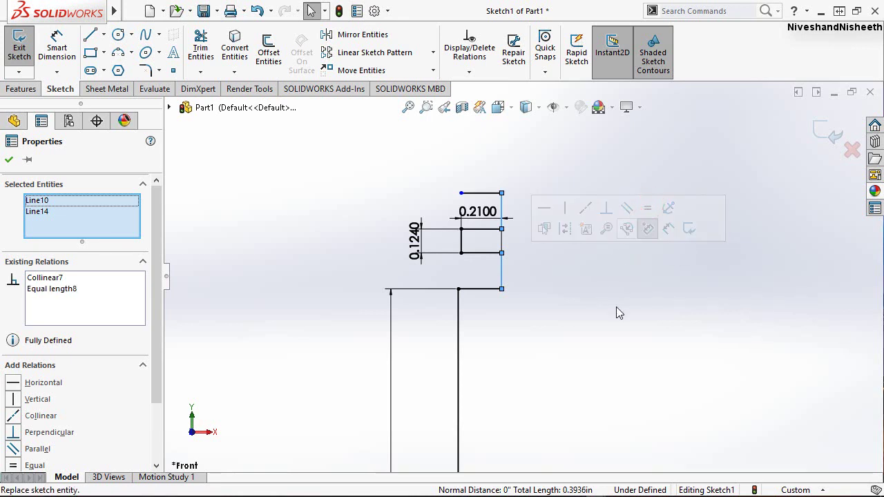
click(616, 309)
Move the 0.2100 dimension down to the lower step
right_drag(616, 309, 650, 271)
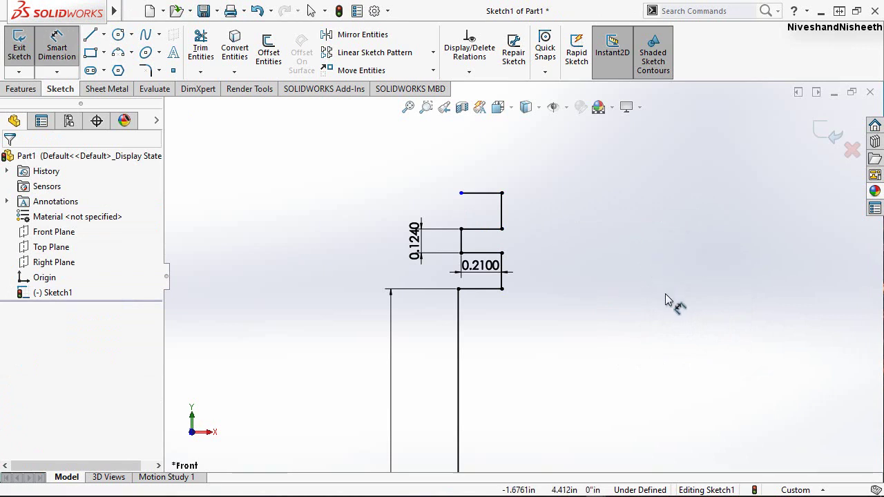
key(Escape)
right_drag(704, 373, 664, 343)
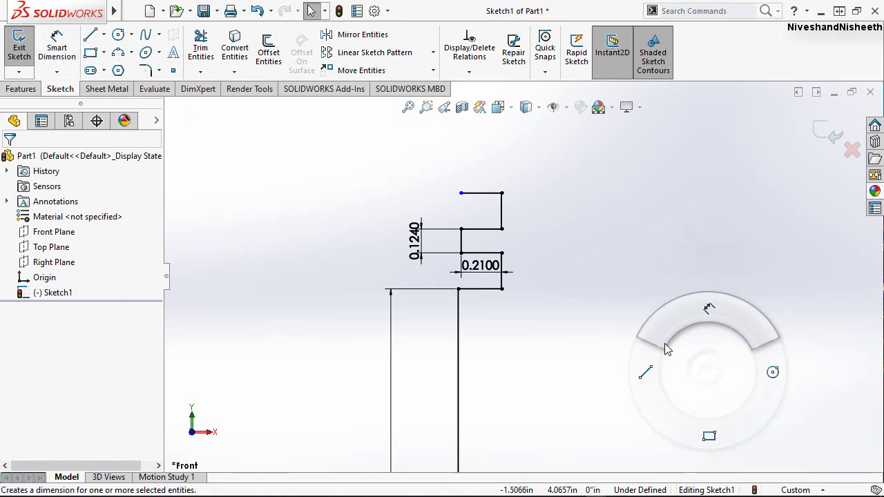
key(Escape)
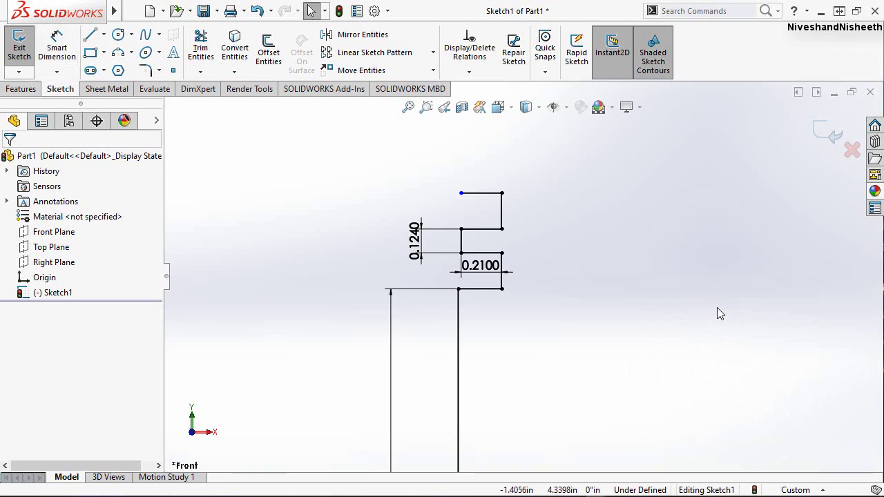
mouse_move(717, 308)
right_down()
mouse_move(694, 332)
mouse_move(660, 332)
right_up()
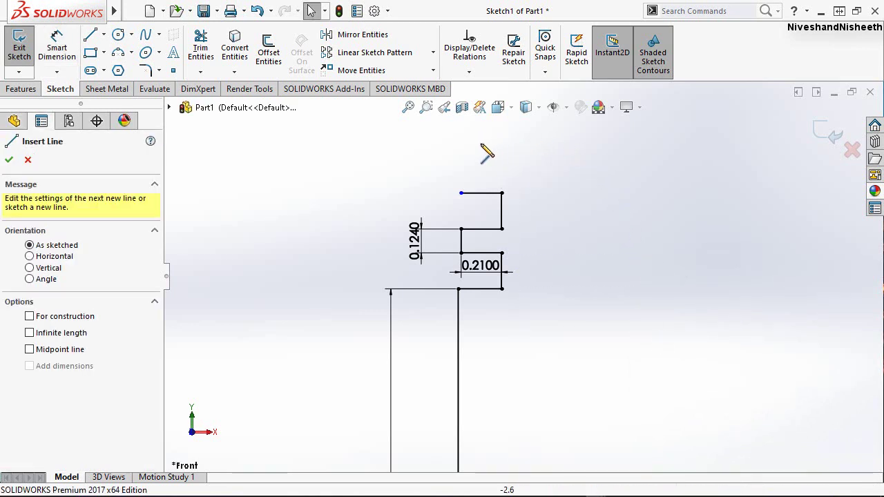
Draw a line chain forming two more ring-groove notches up the profile
click(461, 193)
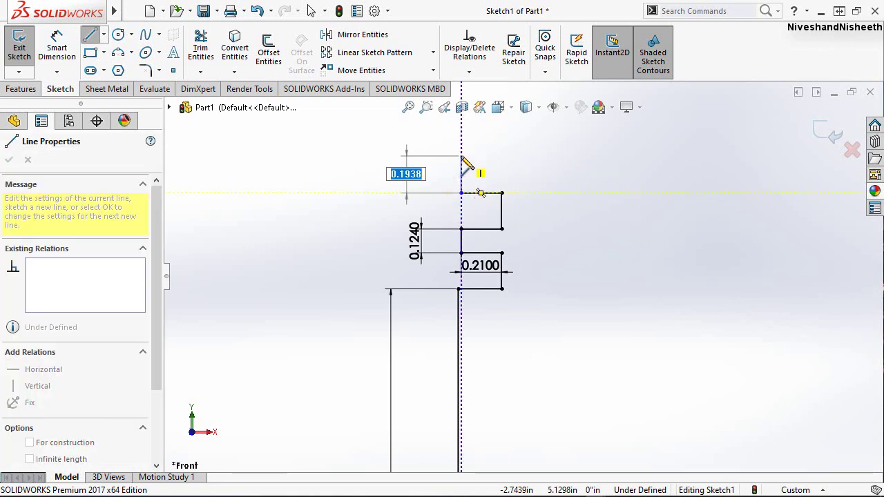
click(461, 156)
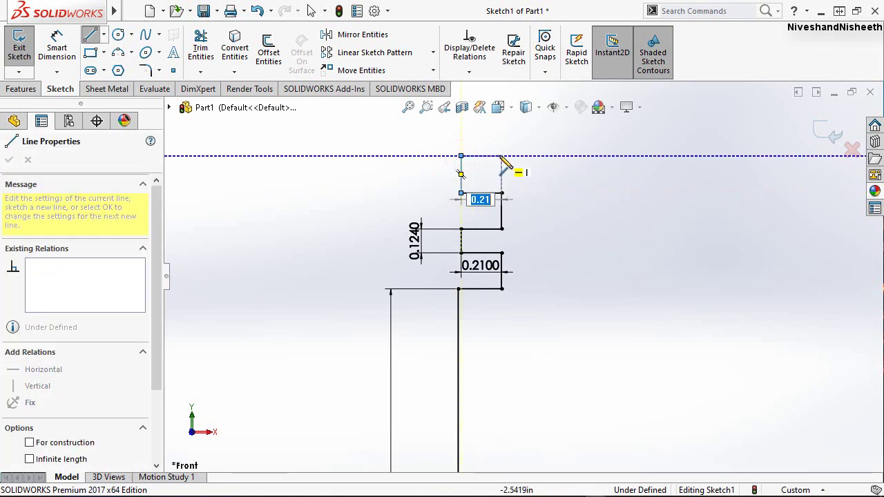
click(502, 156)
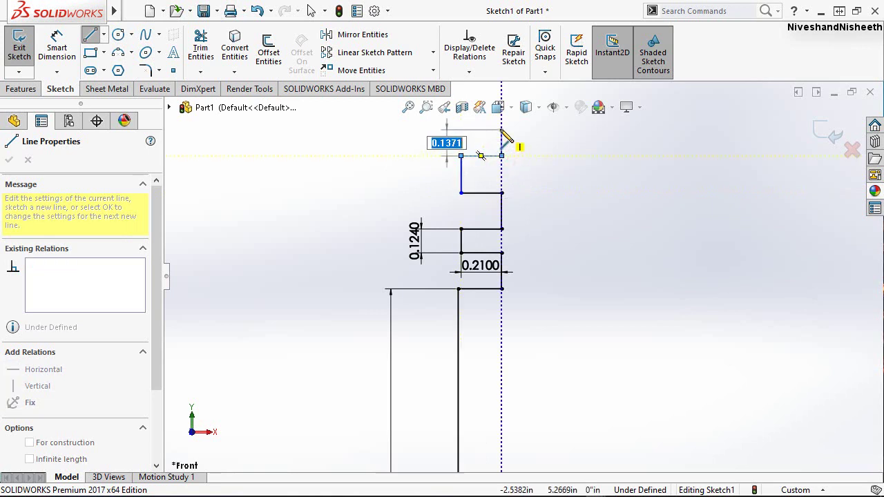
click(502, 128)
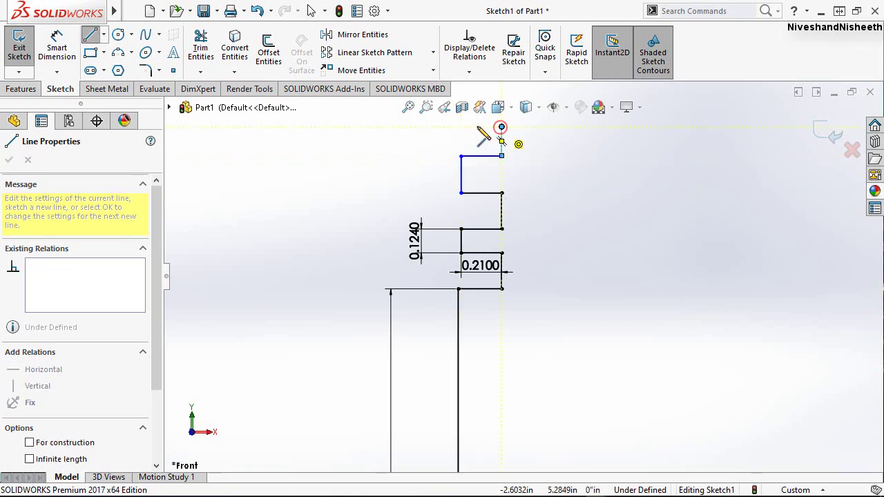
click(460, 129)
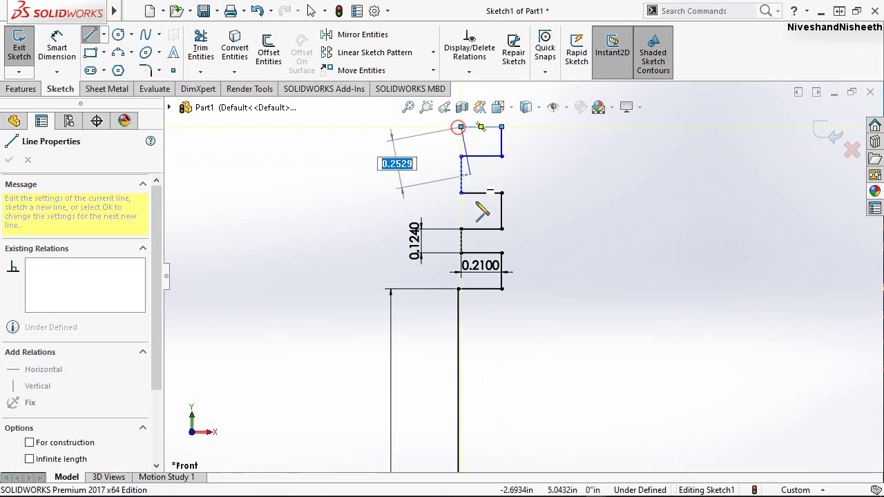
scroll(460, 131, down, 3)
scroll(475, 197, up, 1)
scroll(499, 177, up, 2)
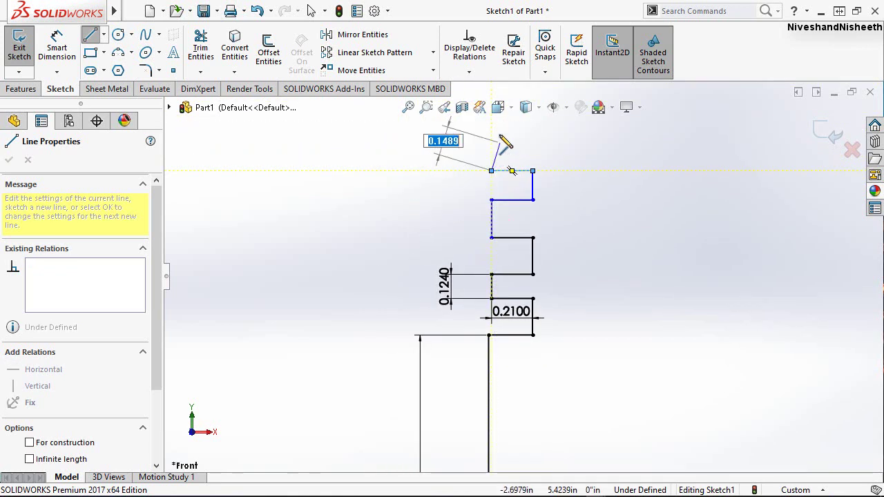
scroll(500, 139, down, 1)
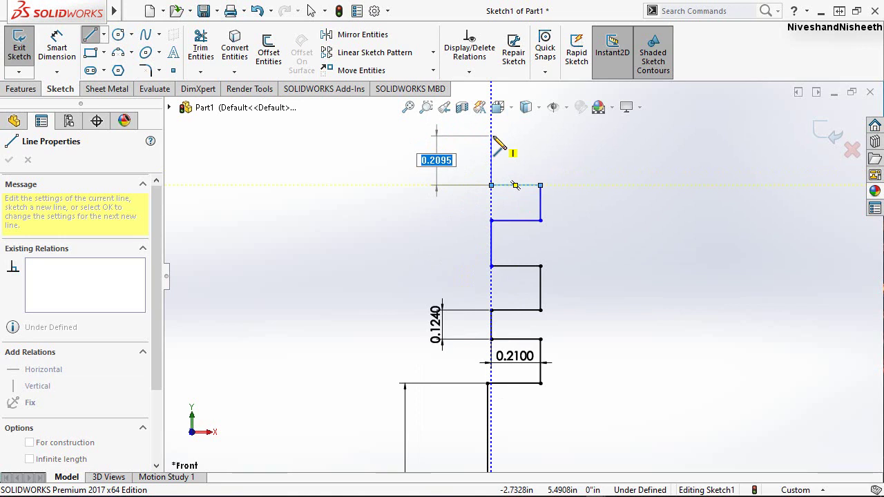
click(491, 136)
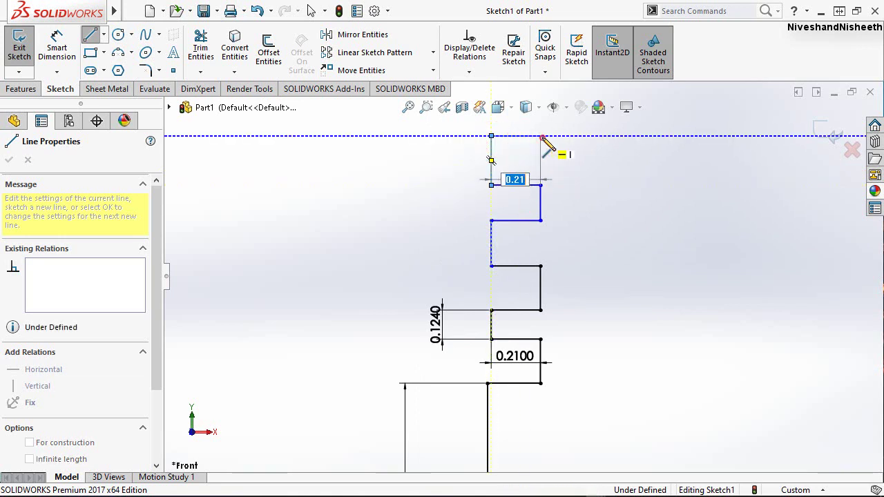
click(542, 136)
scroll(544, 323, up, 2)
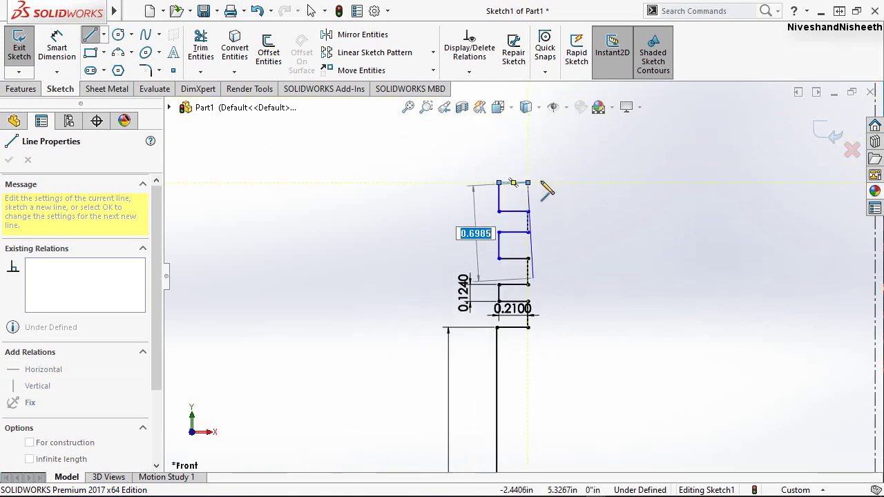
double_click(529, 147)
Add a short horizontal segment left and a tall vertical line at the profile's top
ctrl+middle_drag(529, 148, 517, 214)
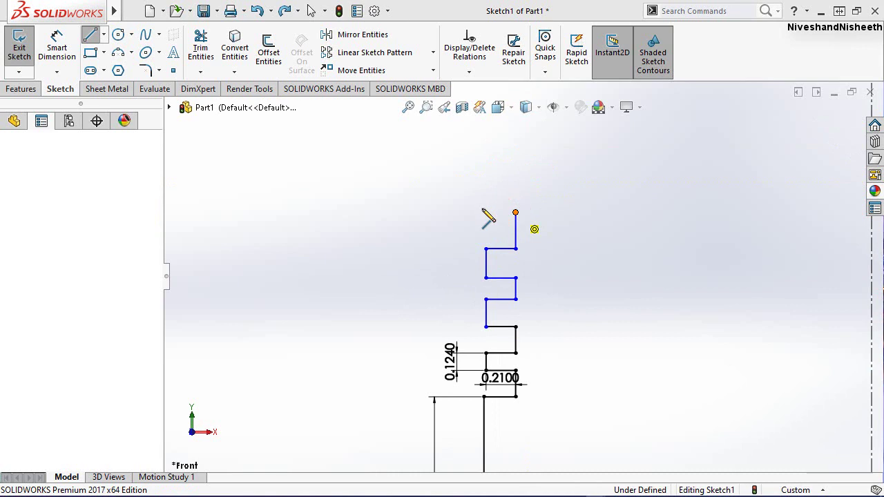
click(515, 212)
click(486, 212)
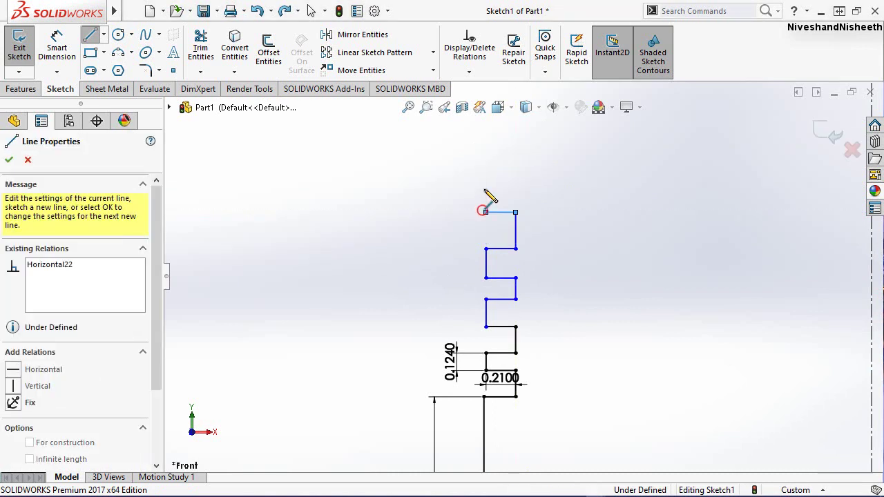
click(486, 127)
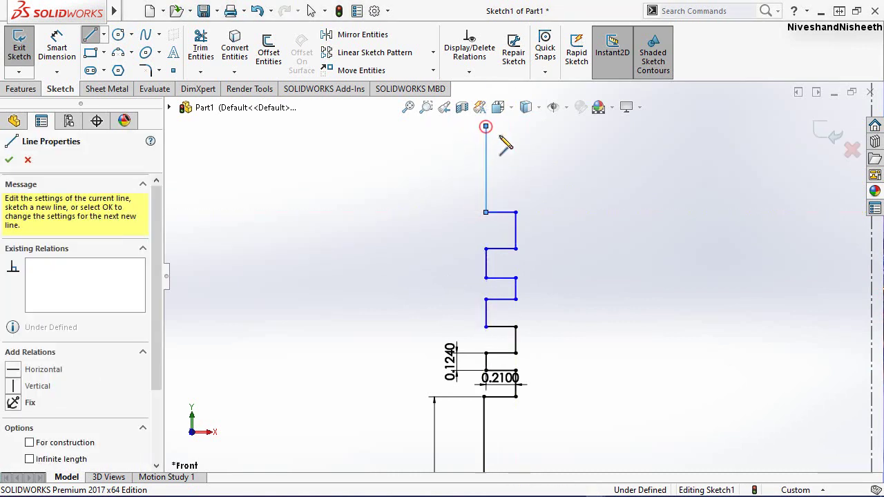
right_click(515, 148)
click(518, 149)
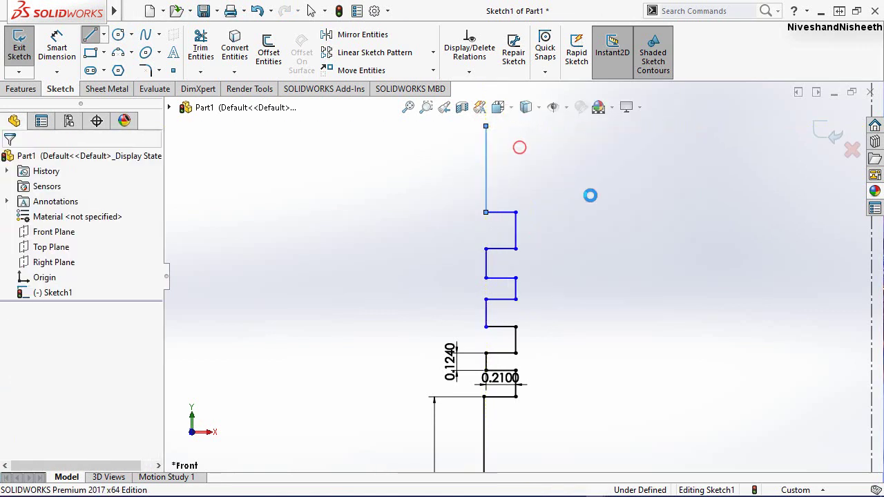
Make the short step line equal in length to its partner groove edge
click(483, 183)
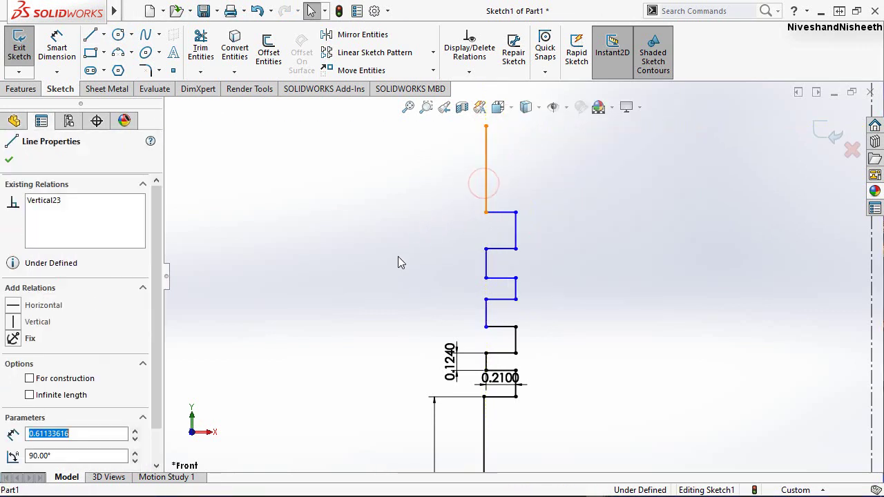
ctrl+click(487, 266)
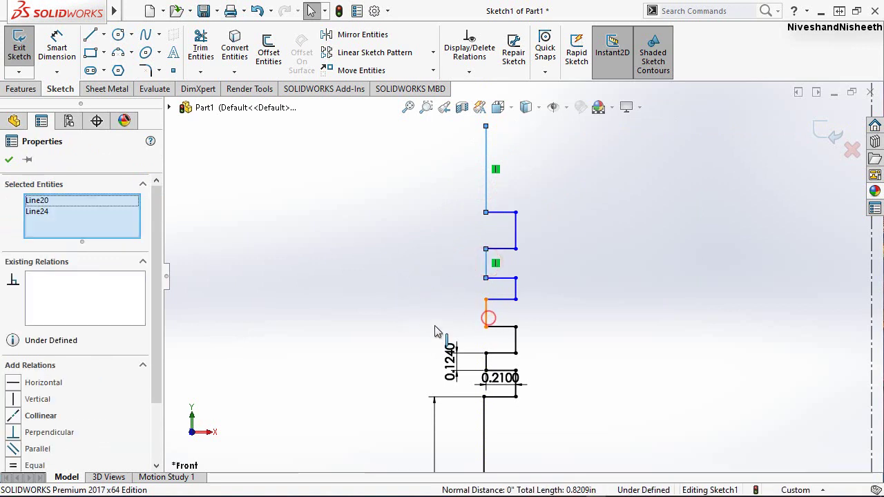
ctrl+click(487, 313)
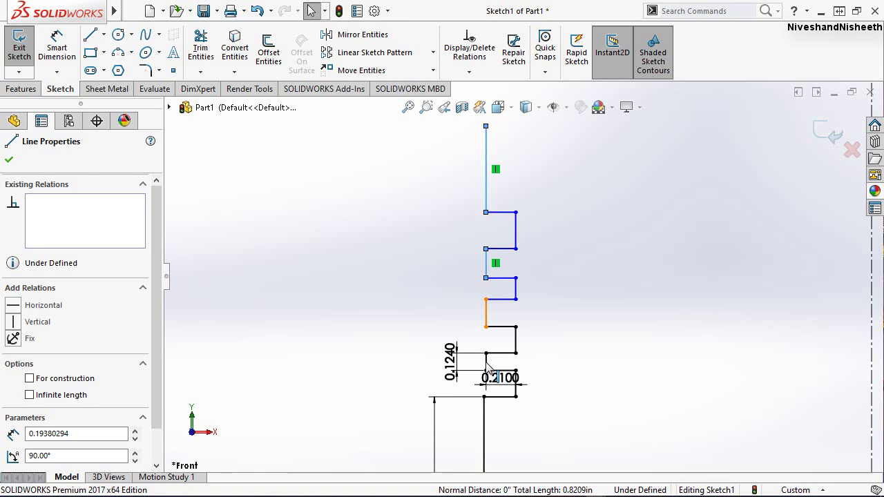
ctrl+click(488, 366)
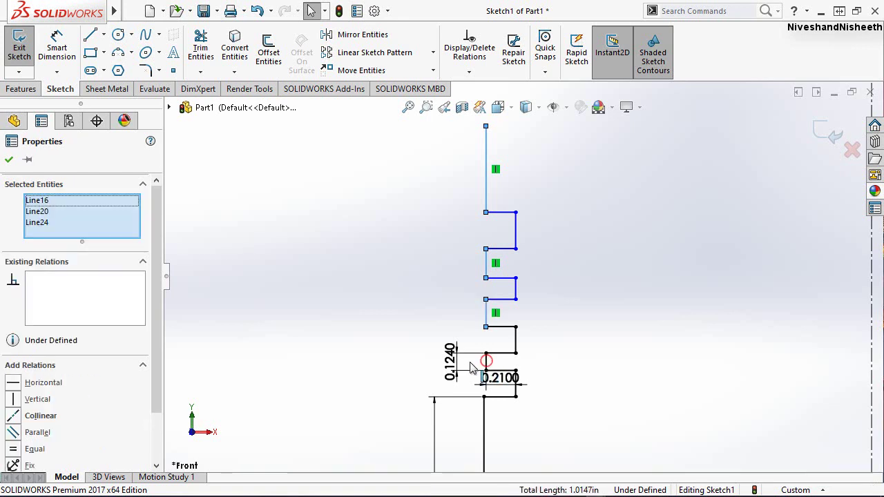
Make Line16, Line20 and Line24 collinear so the inner groove edges line up
ctrl+click(488, 365)
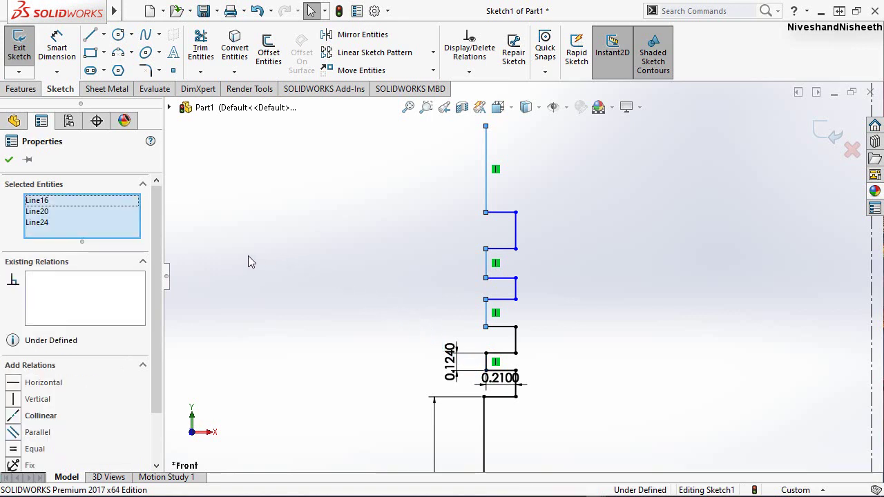
click(13, 416)
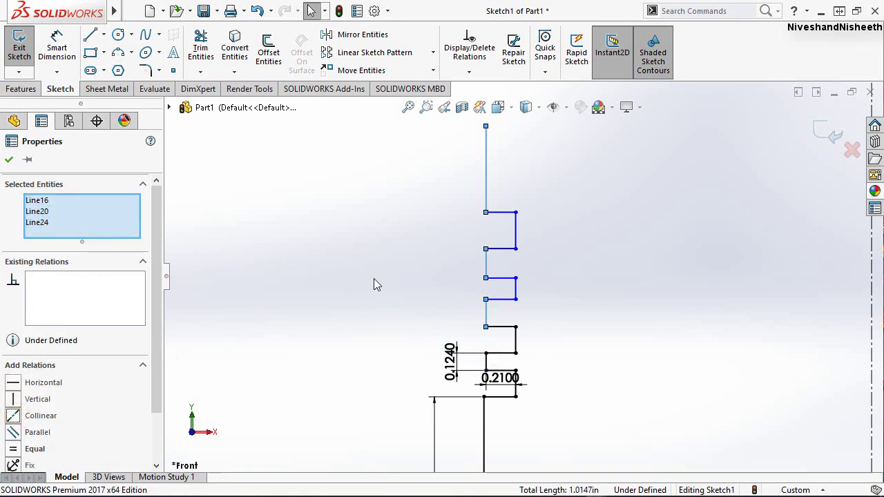
click(9, 161)
click(386, 217)
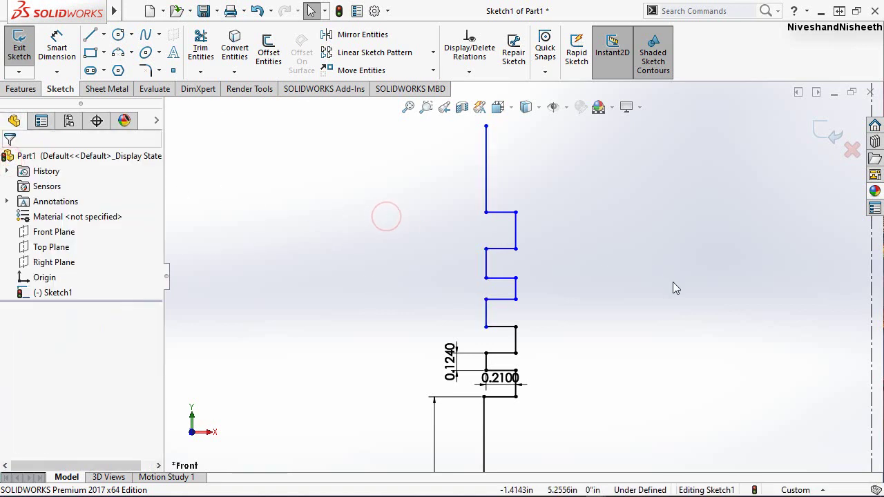
click(545, 347)
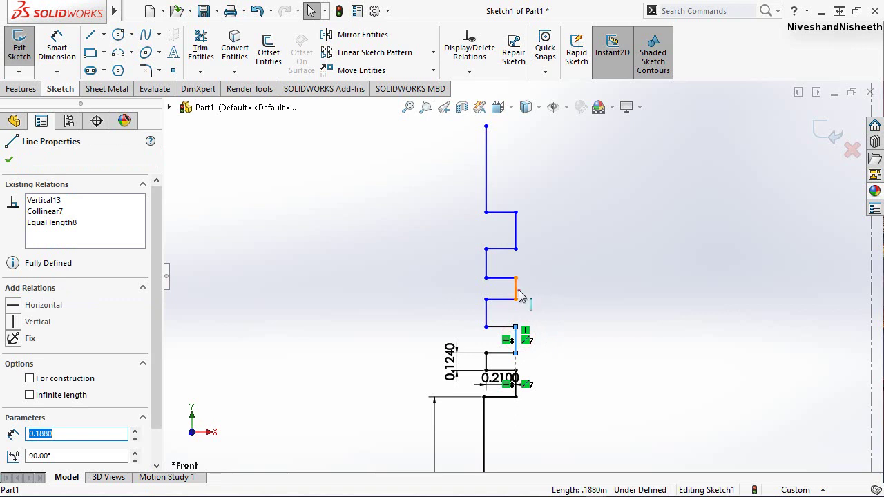
Make the selected groove walls equal in length
ctrl+click(523, 237)
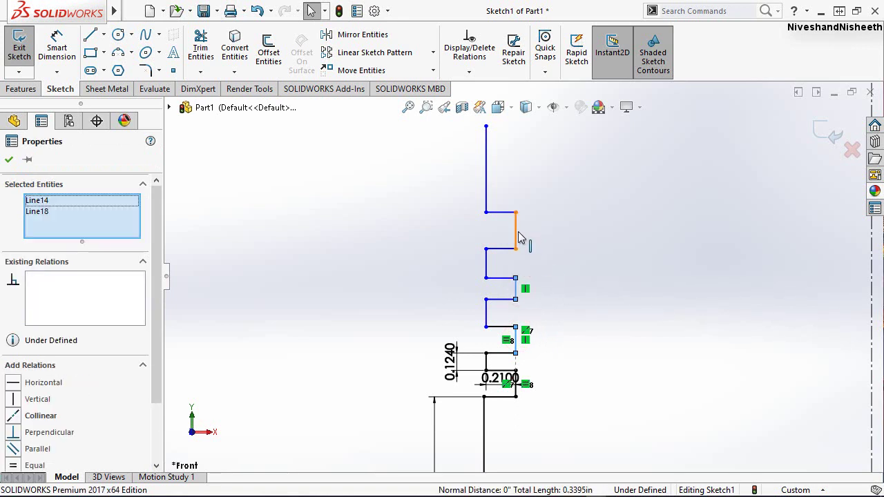
click(518, 233)
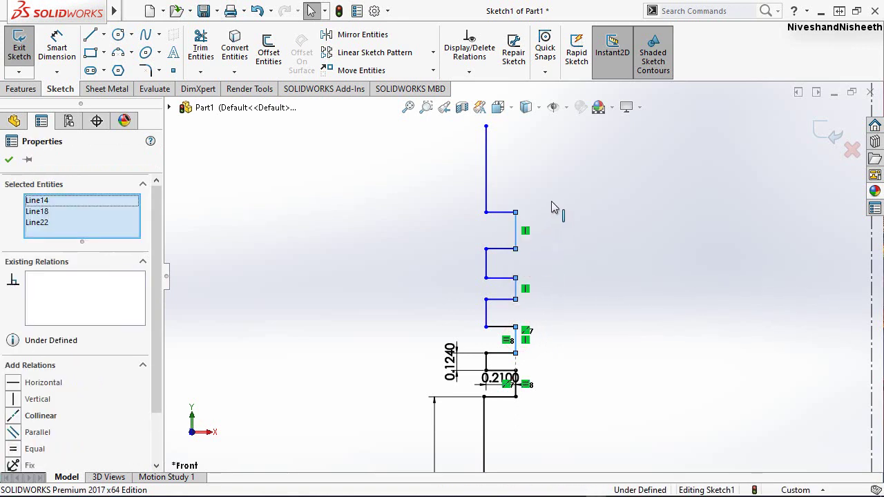
click(641, 170)
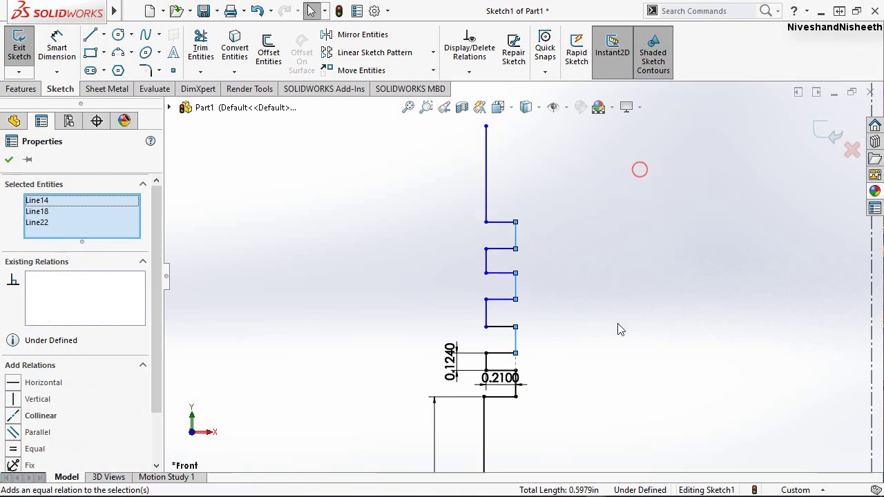
click(618, 326)
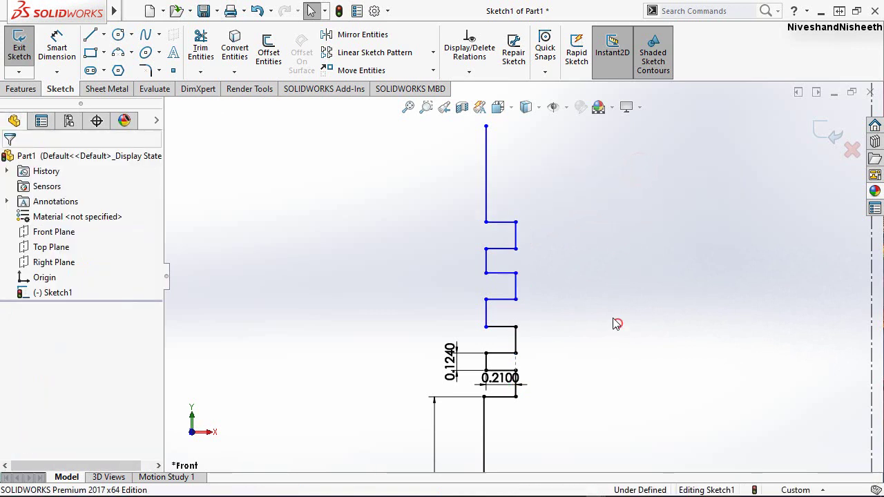
Make the inner step segments equal in length, then undo that relation
click(486, 362)
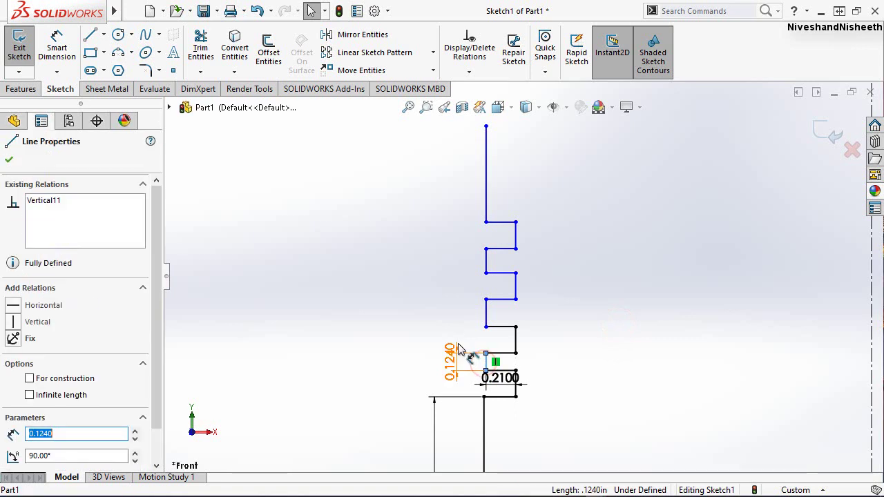
click(486, 310)
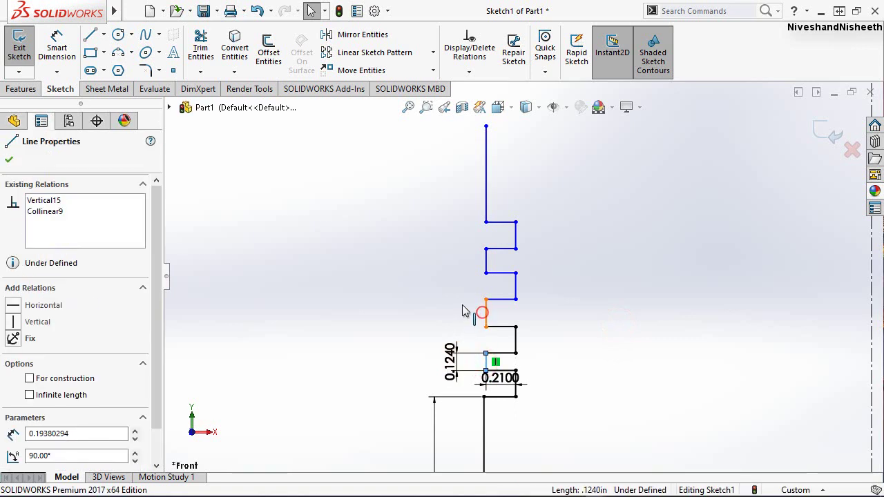
ctrl+click(485, 266)
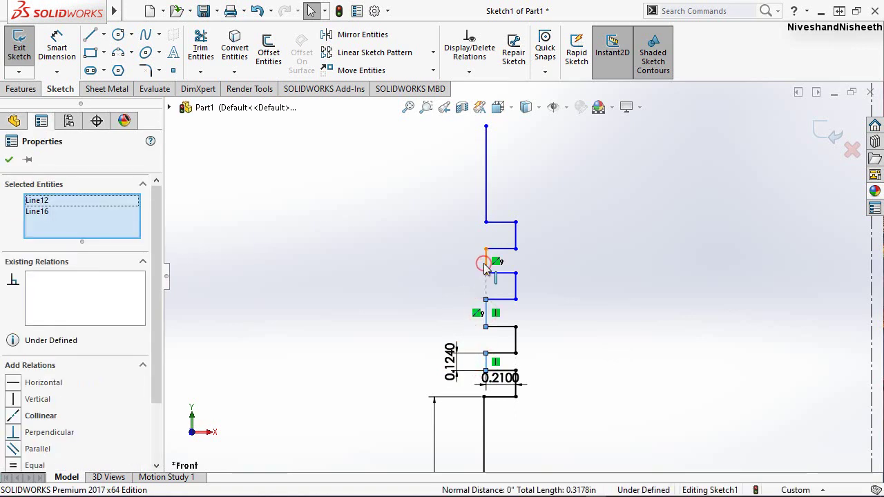
click(485, 266)
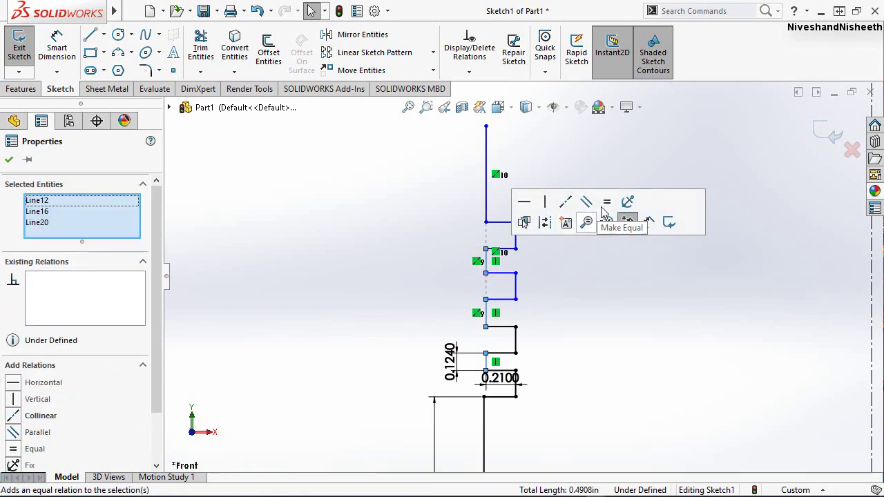
click(606, 203)
click(594, 344)
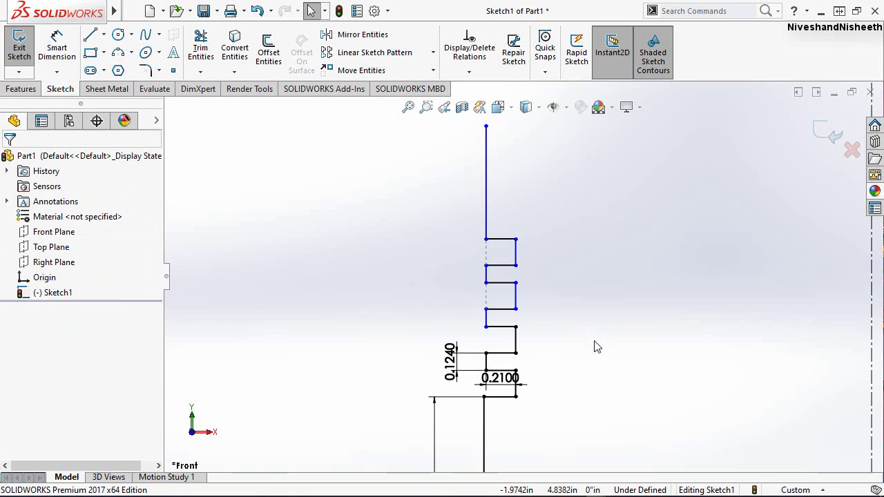
key(ctrl+z)
click(573, 330)
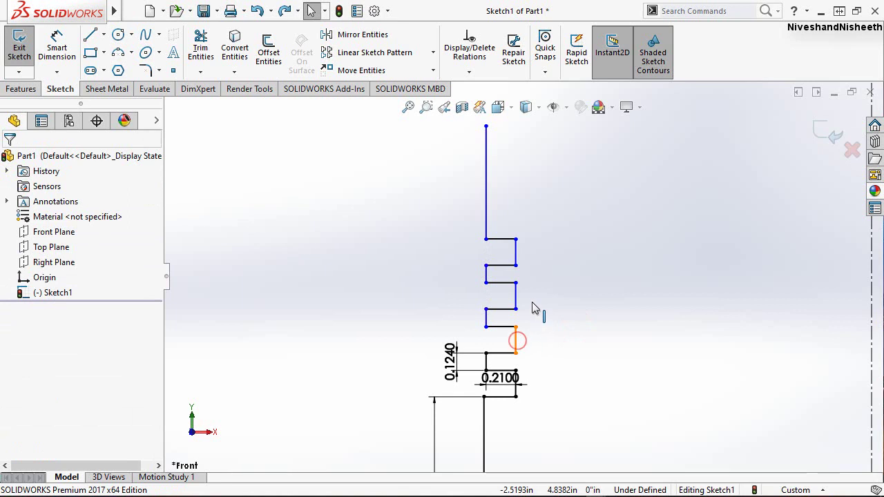
Make the three outer groove walls, Line14, Line18 and Line22, collinear
click(516, 339)
ctrl+click(517, 297)
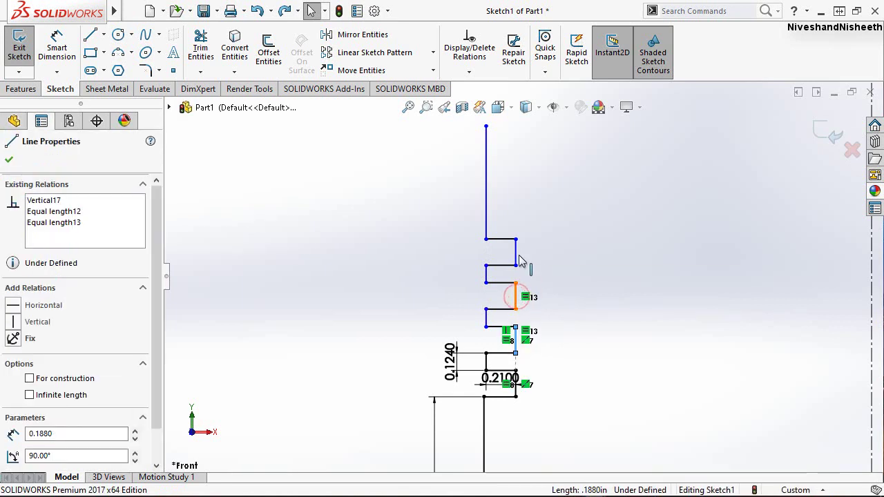
ctrl+click(516, 252)
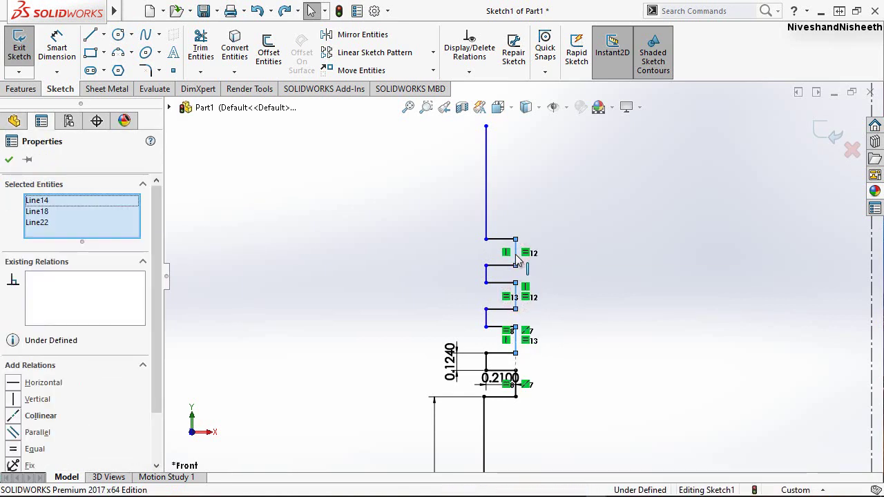
click(597, 192)
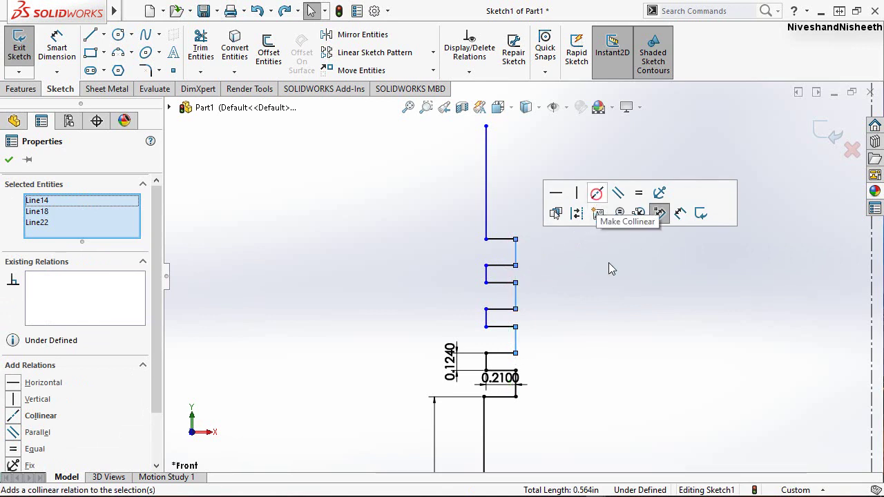
click(619, 324)
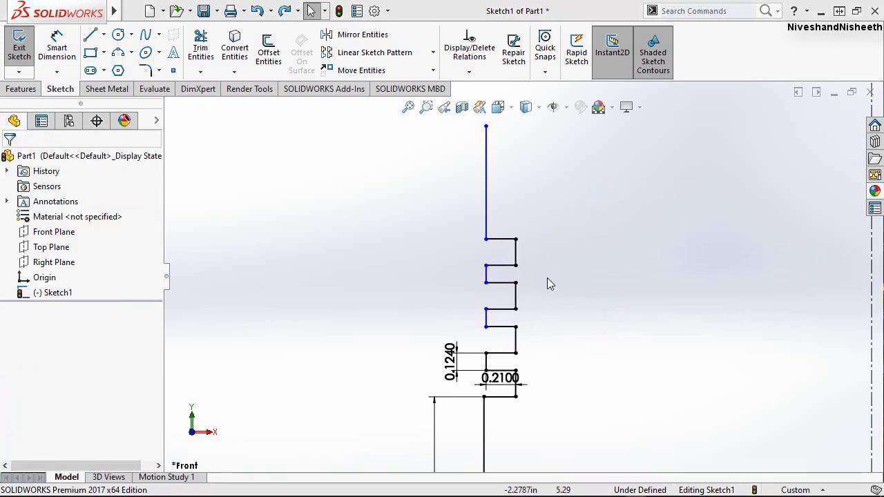
Make inner lines Line12 and Line20 collinear, creating Collinear18
click(485, 277)
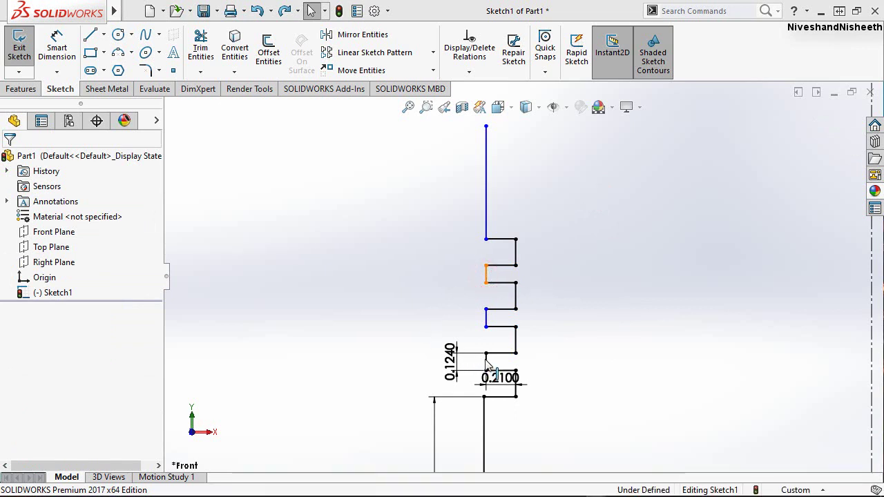
ctrl+click(486, 362)
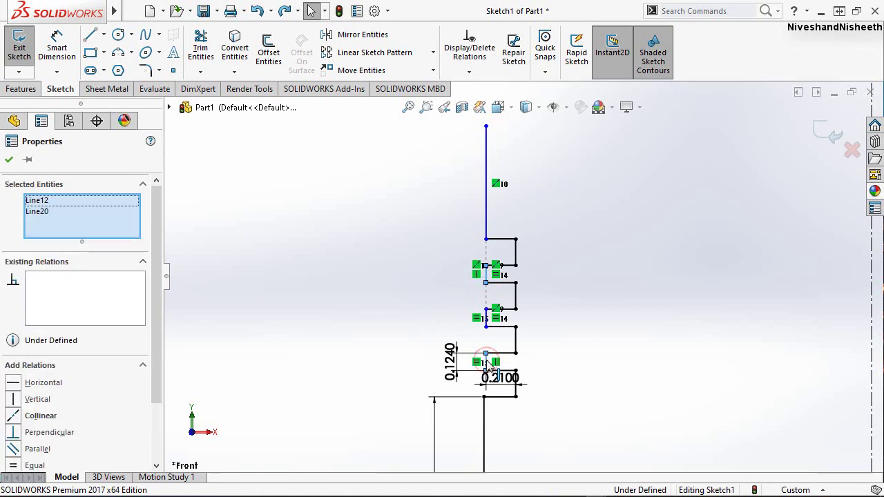
click(566, 300)
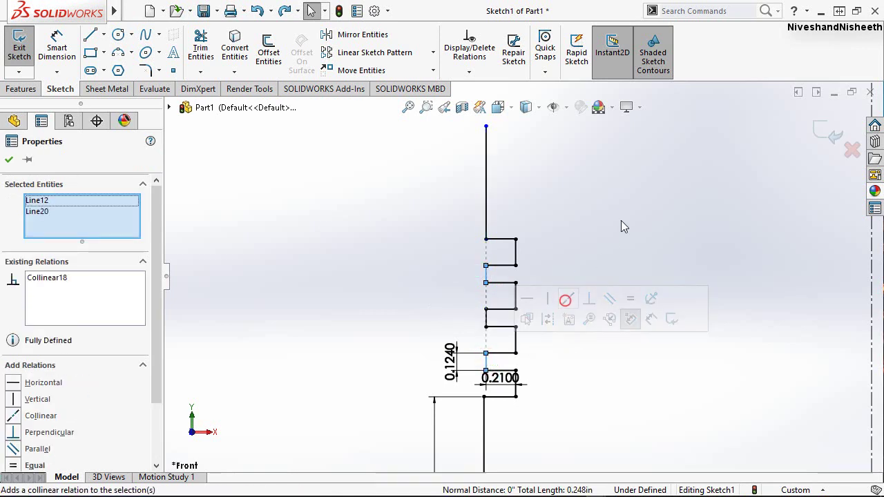
click(621, 220)
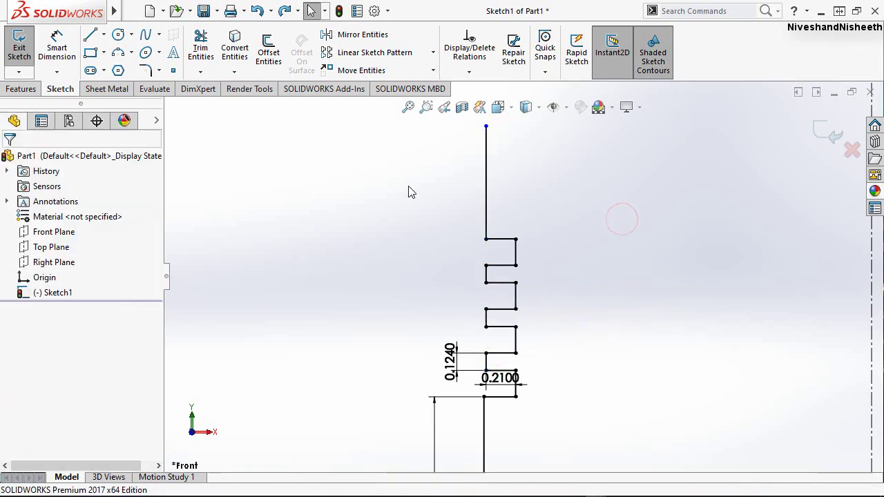
click(540, 261)
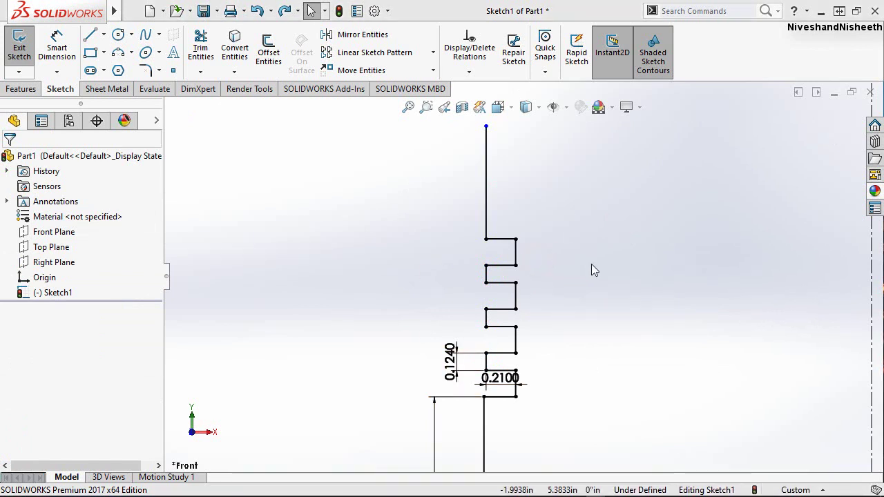
Dimension the profile's top vertical line to 1/2 in, fully defining Sketch1
right_drag(593, 230, 601, 204)
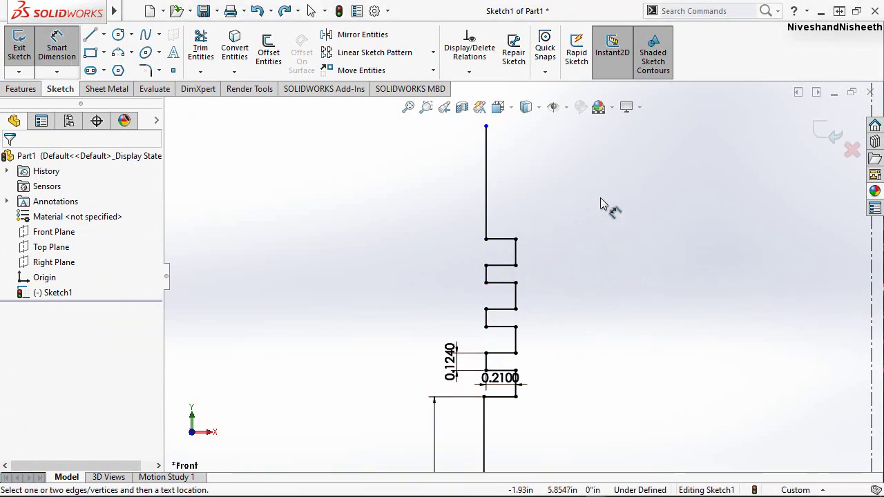
click(486, 176)
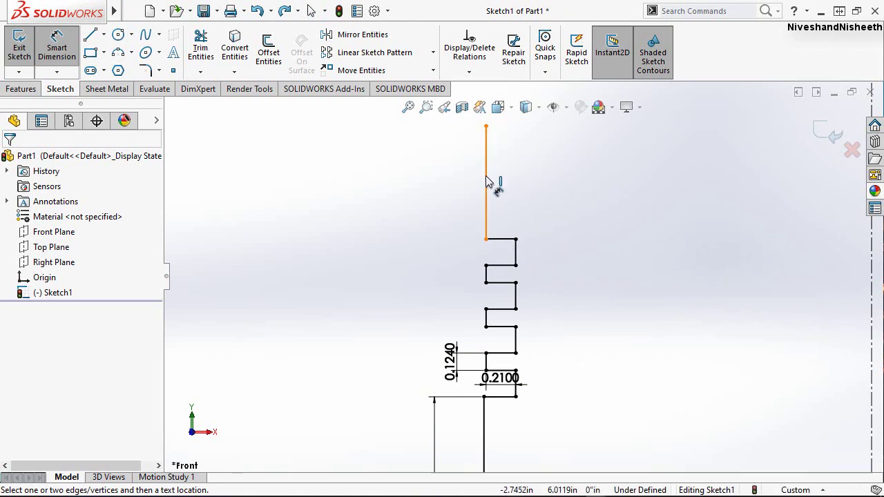
click(434, 185)
text(.5)
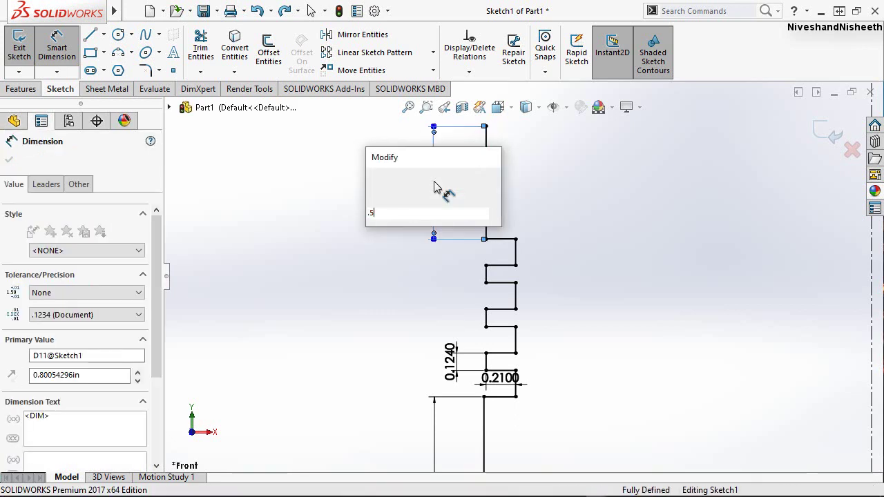
key(Return)
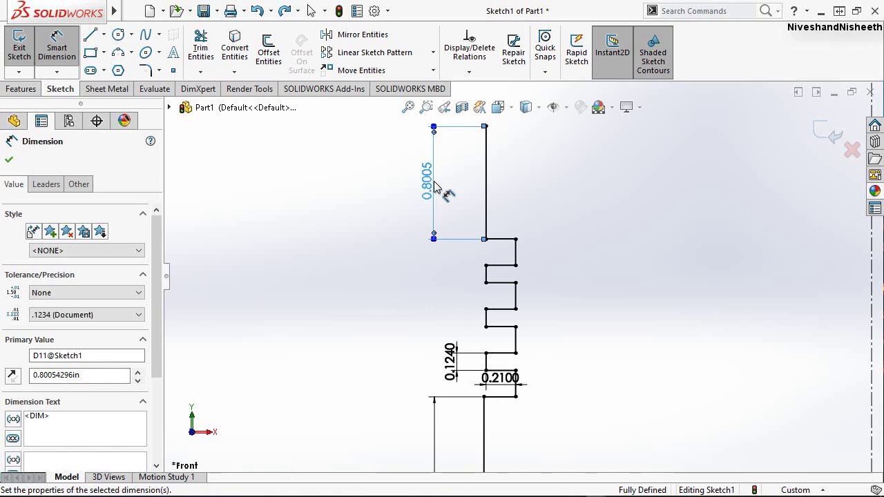
text(1/2)
key(Return)
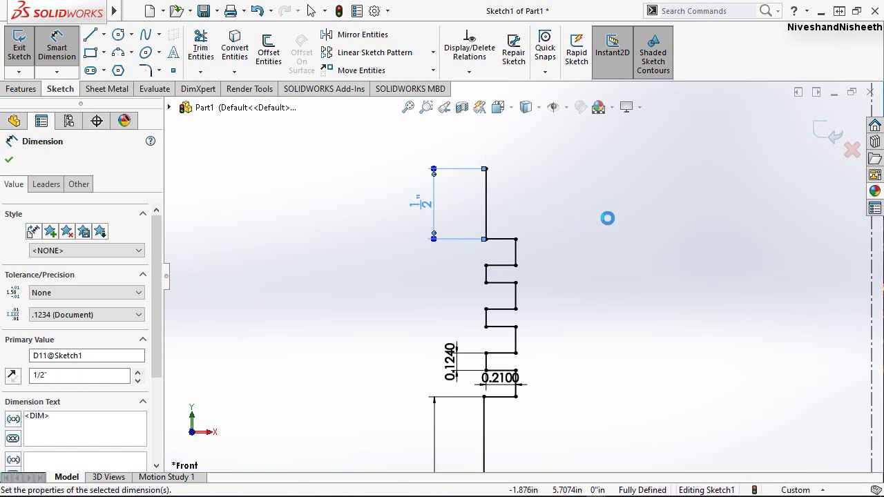
key(Escape)
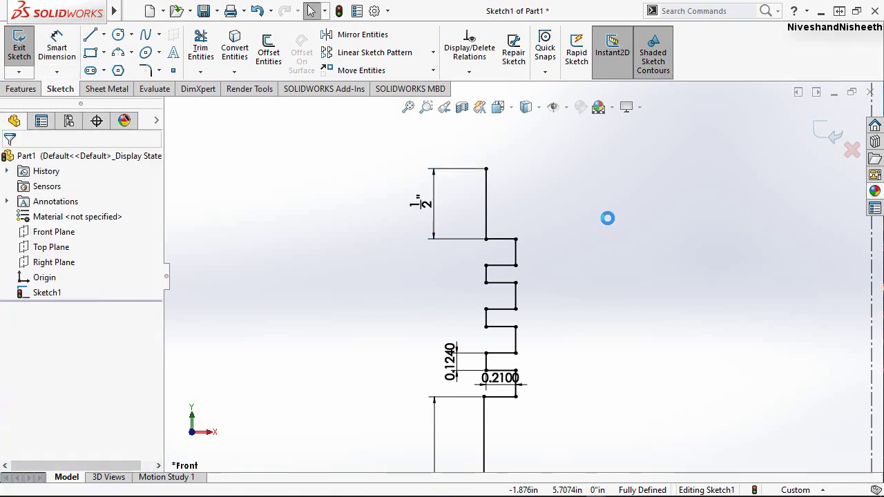
Draw the profile's top edge 2.5845 in long from the top endpoint
key(l)
click(487, 169)
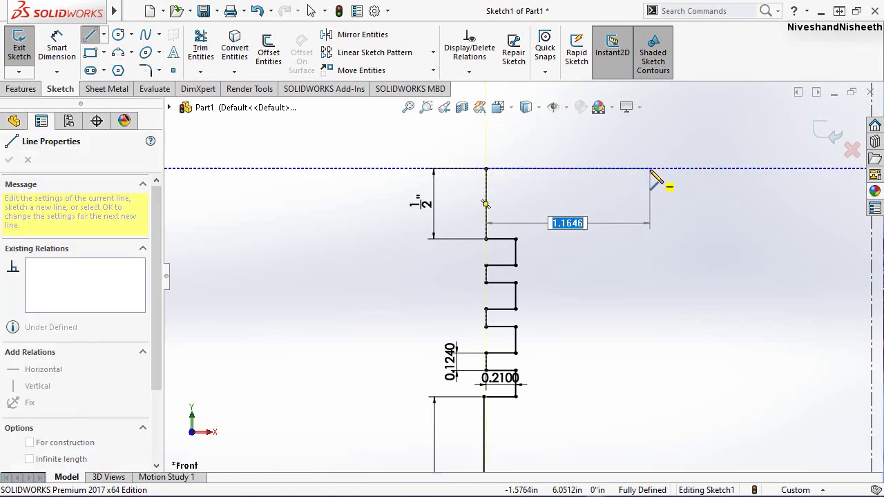
text(2.5845)
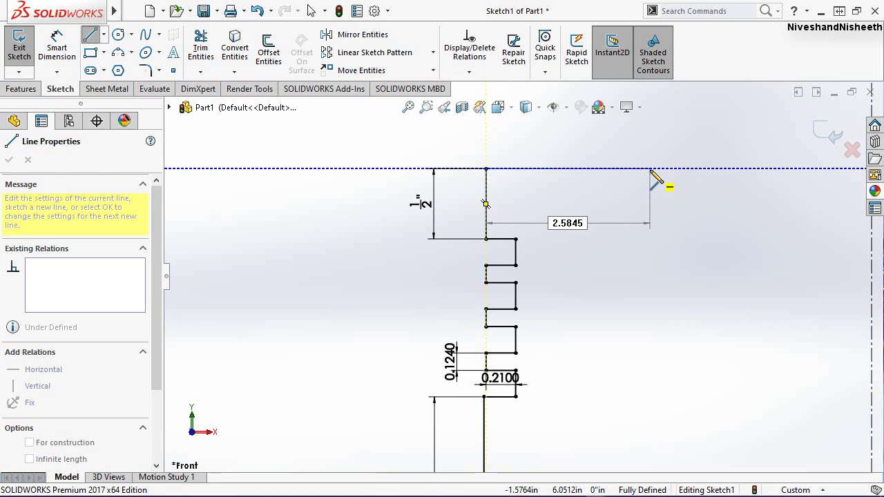
key(Return)
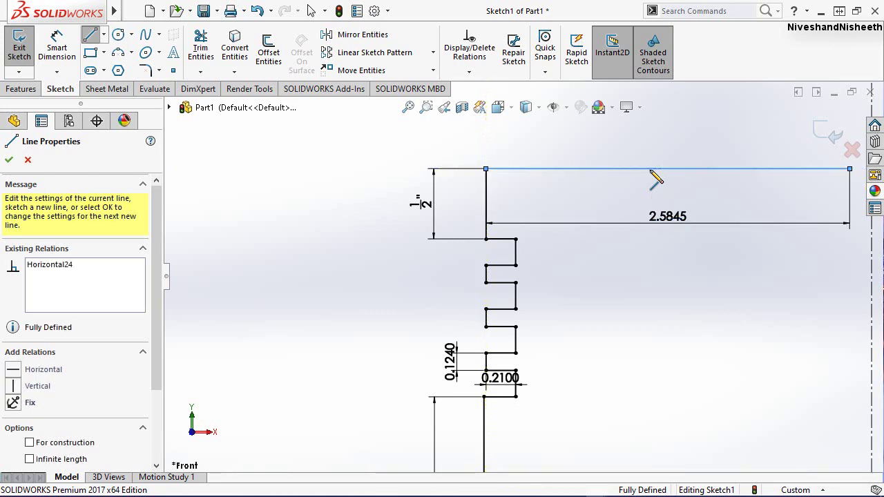
Continue with slanted, vertical and short horizontal edges ending on the centreline
scroll(583, 283, up, 3)
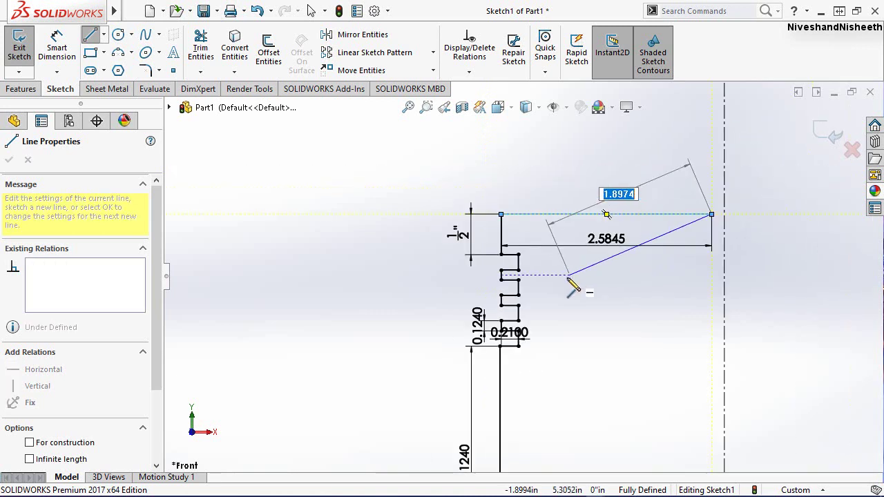
scroll(691, 228, down, 2)
scroll(746, 235, up, 2)
scroll(622, 269, up, 1)
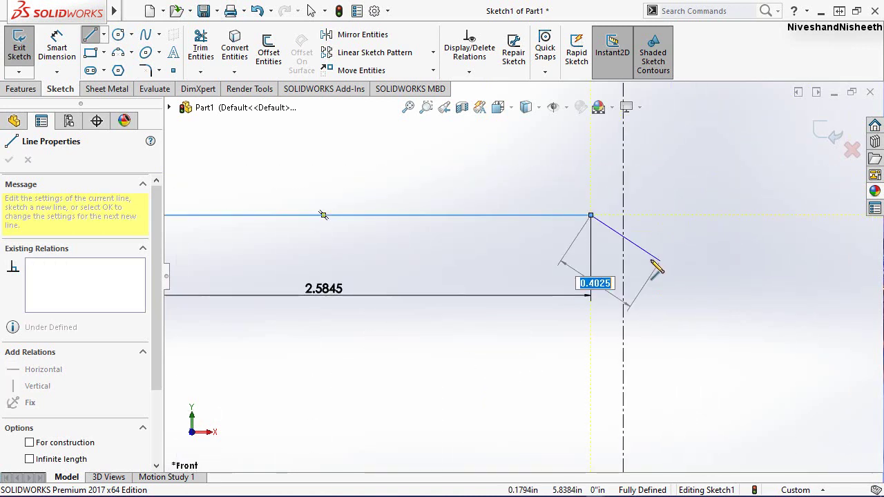
scroll(617, 259, up, 1)
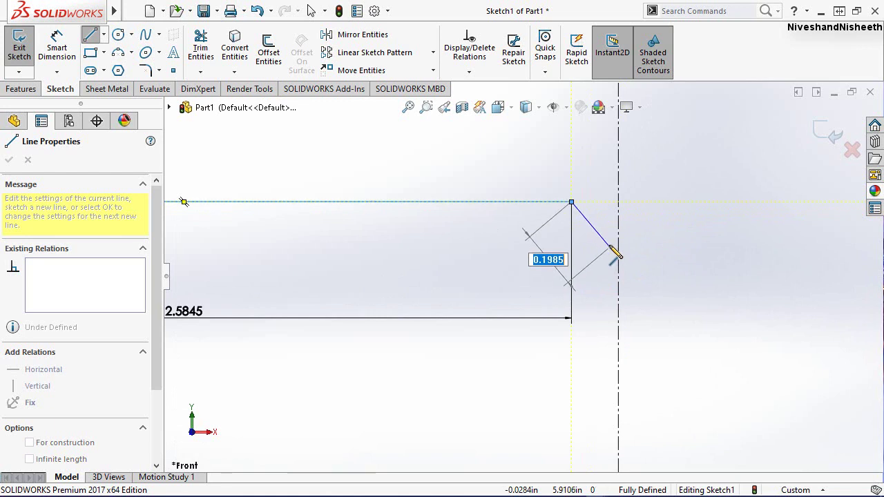
scroll(607, 261, up, 2)
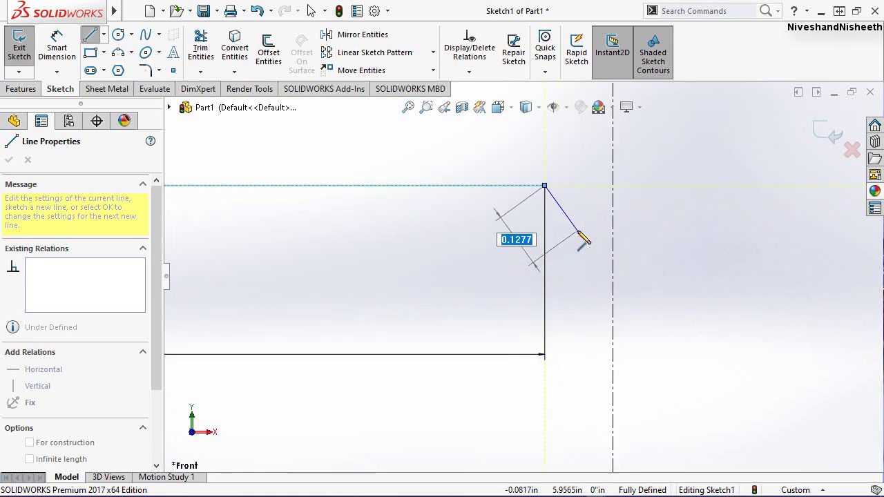
click(577, 230)
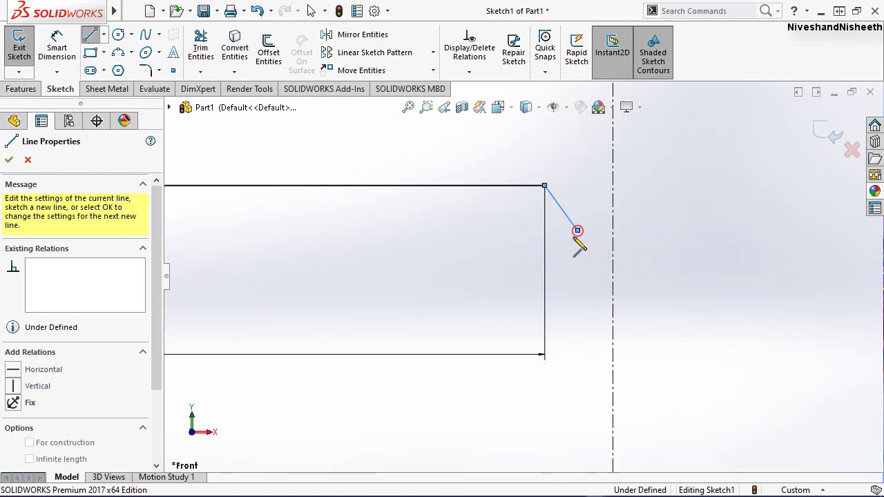
click(577, 284)
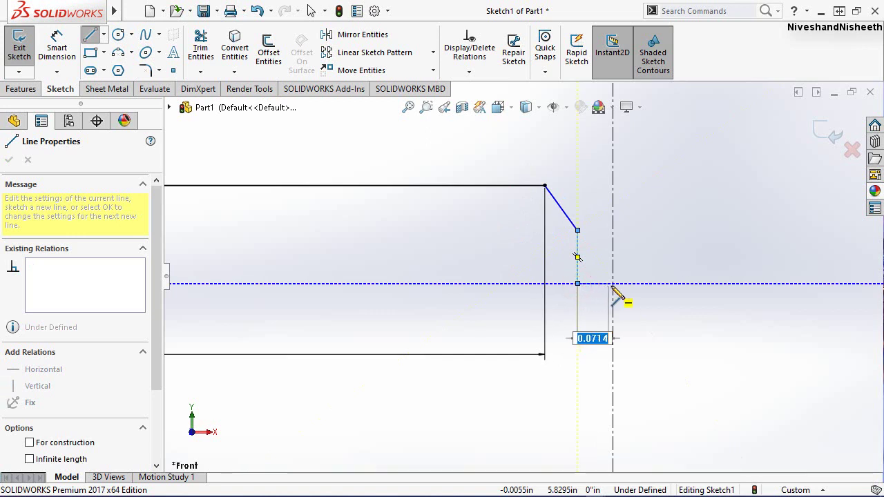
click(613, 284)
click(613, 284)
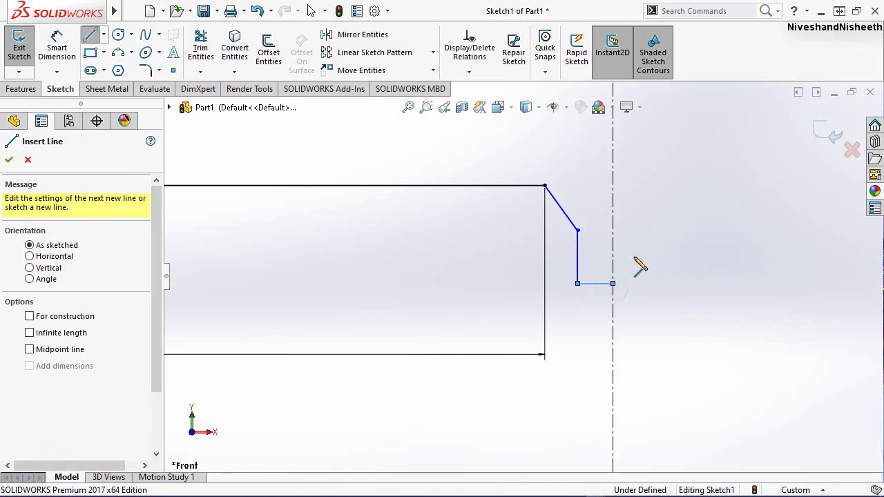
key(Escape)
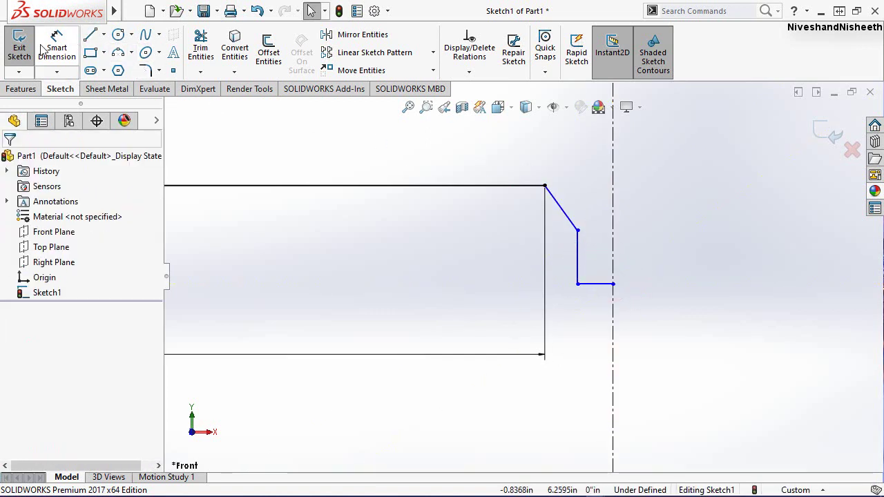
Dimension the angle between the slanted edge and the vertical edge below it to 150°
key(ctrl+z)
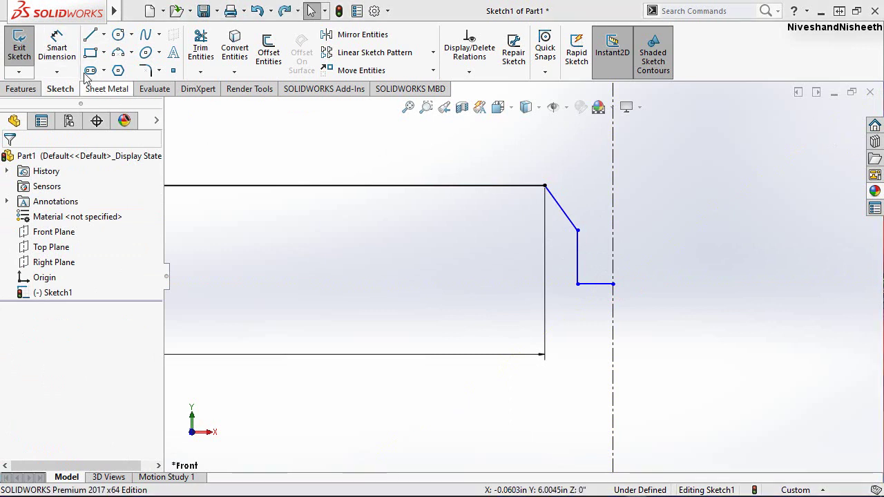
click(58, 51)
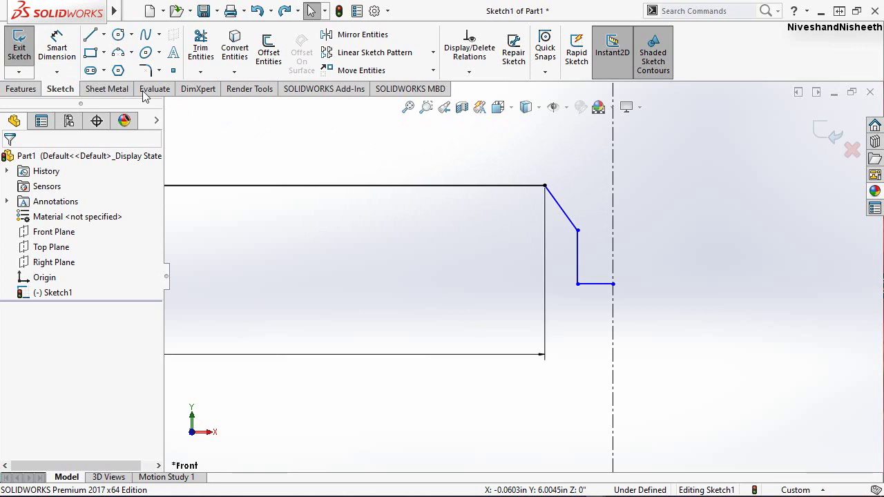
click(58, 47)
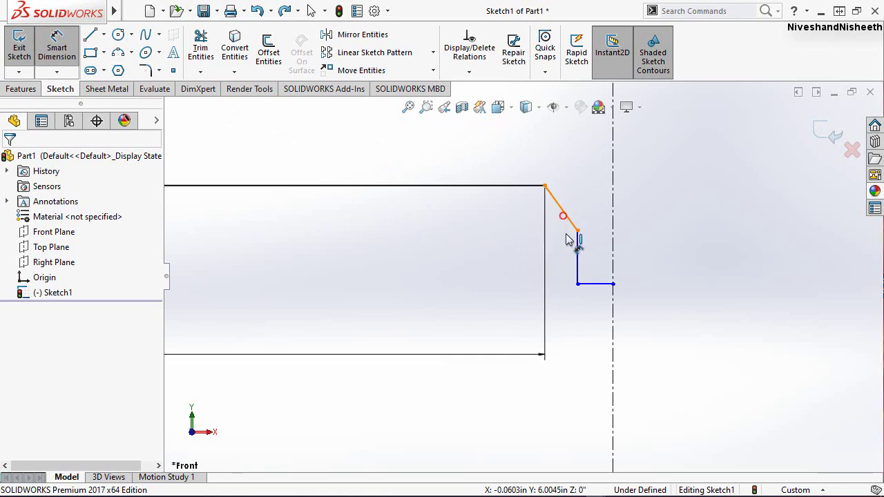
click(563, 211)
click(578, 257)
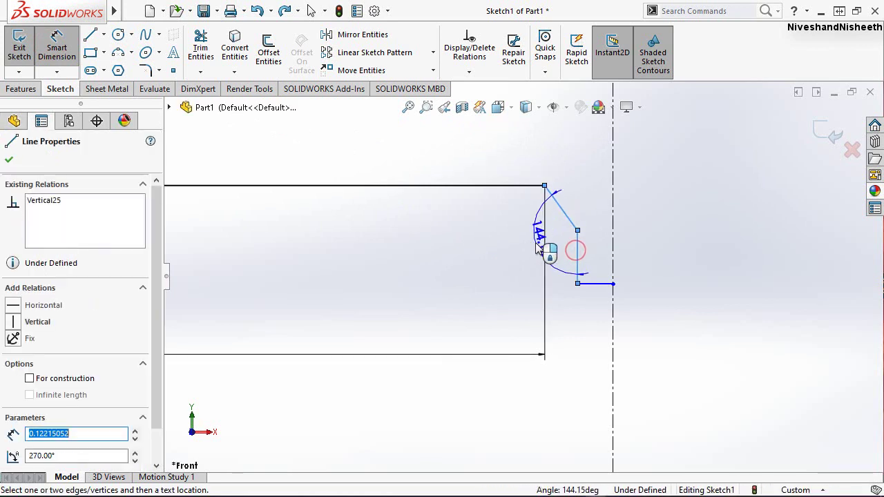
click(537, 247)
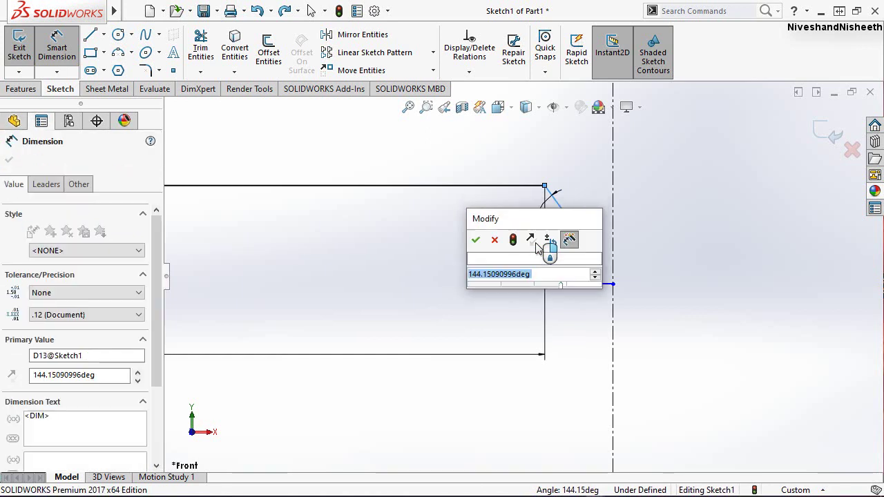
text(1560)
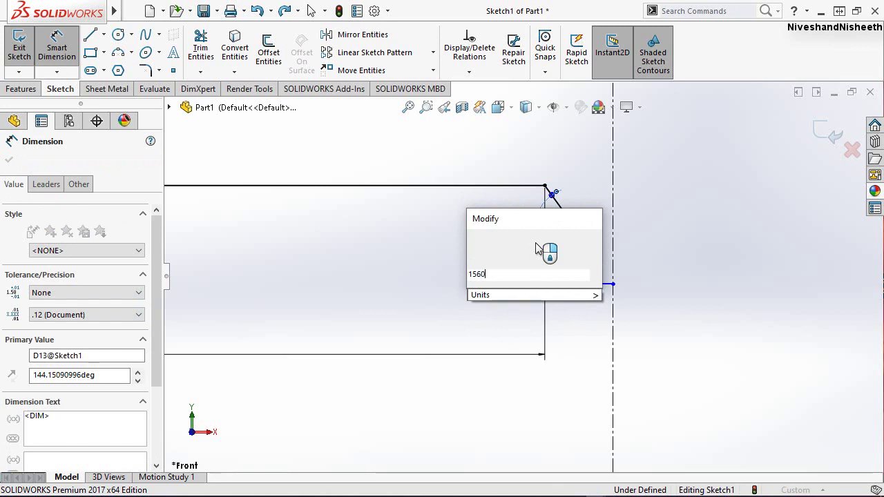
key(BackSpace)
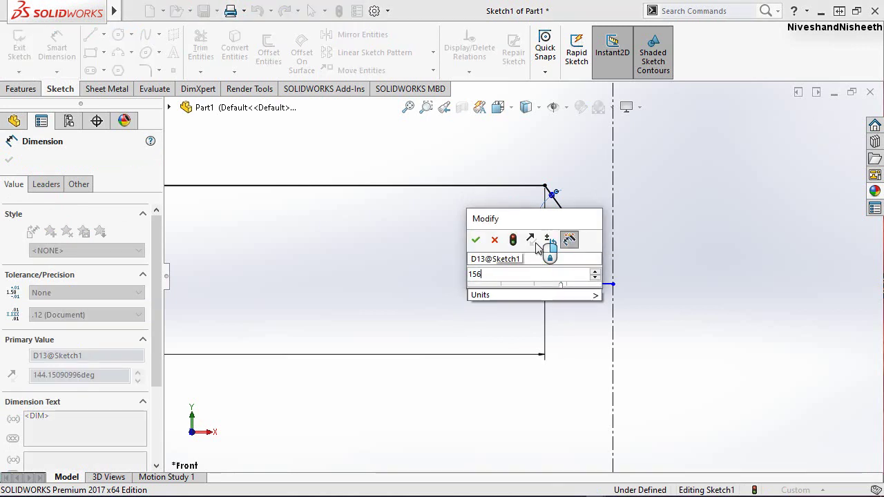
key(BackSpace)
text(0)
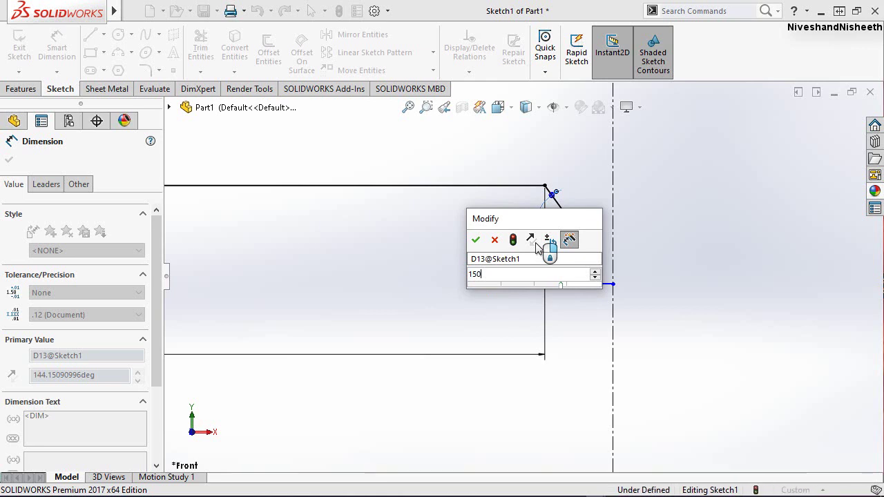
key(Escape)
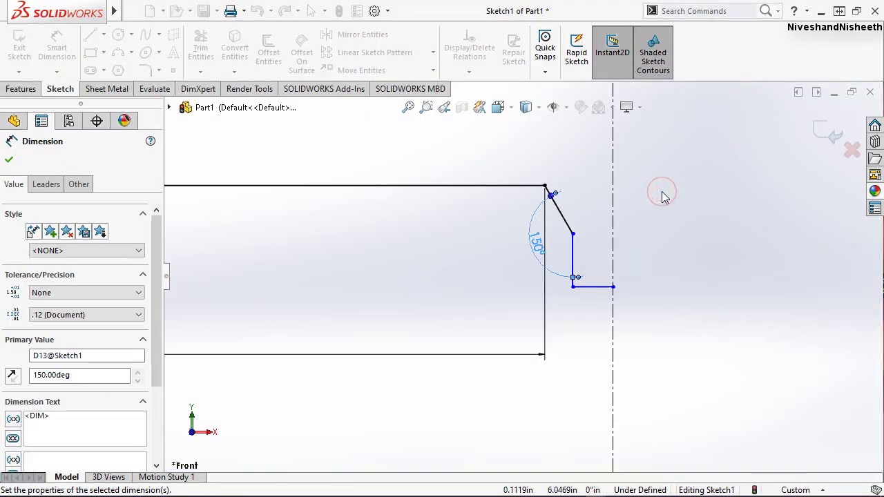
click(662, 193)
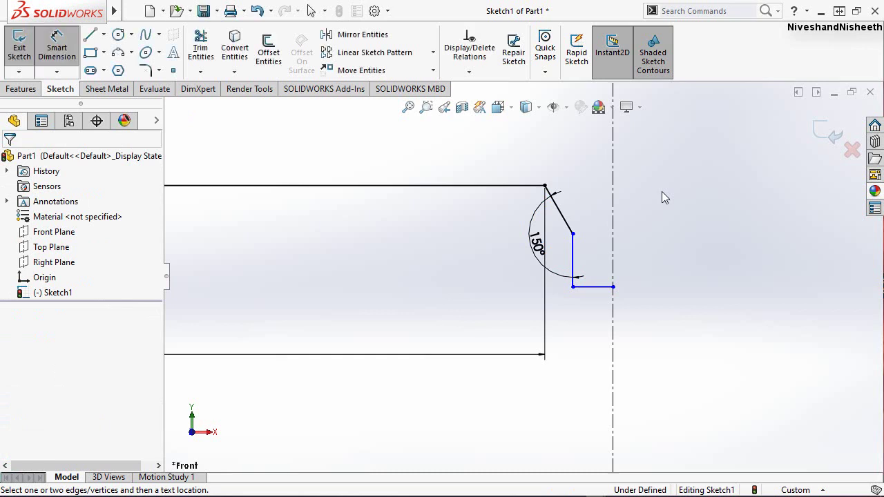
Dimension the slanted chamfer edge's length to 0.1880 in
click(564, 215)
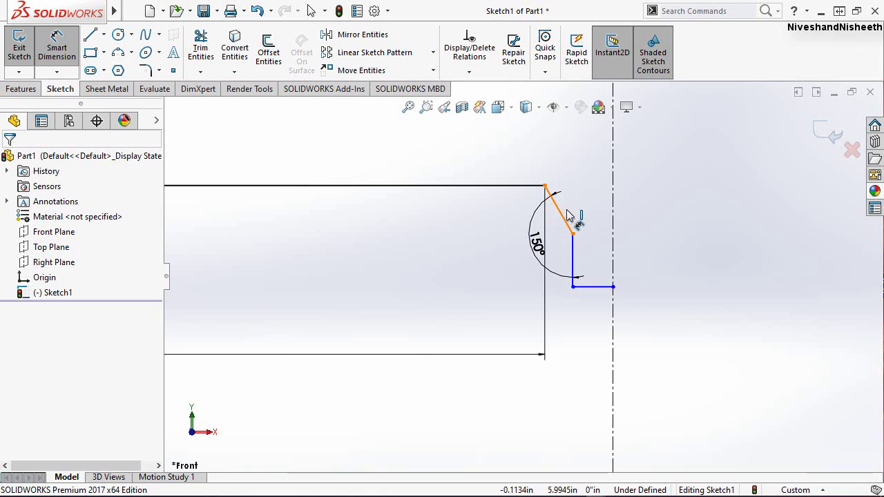
click(567, 216)
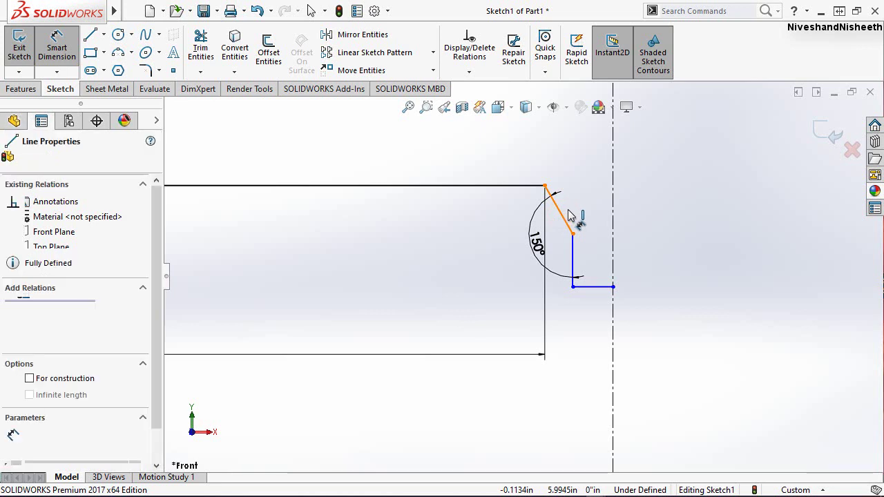
click(660, 206)
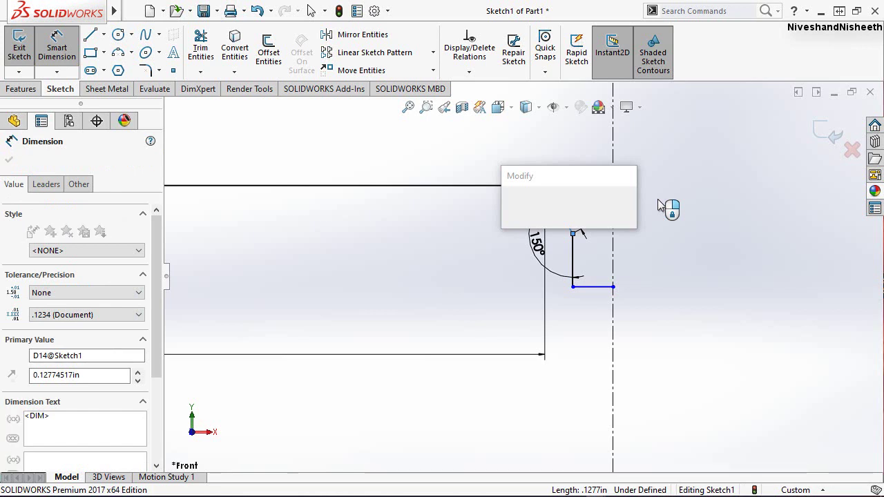
text(0.)
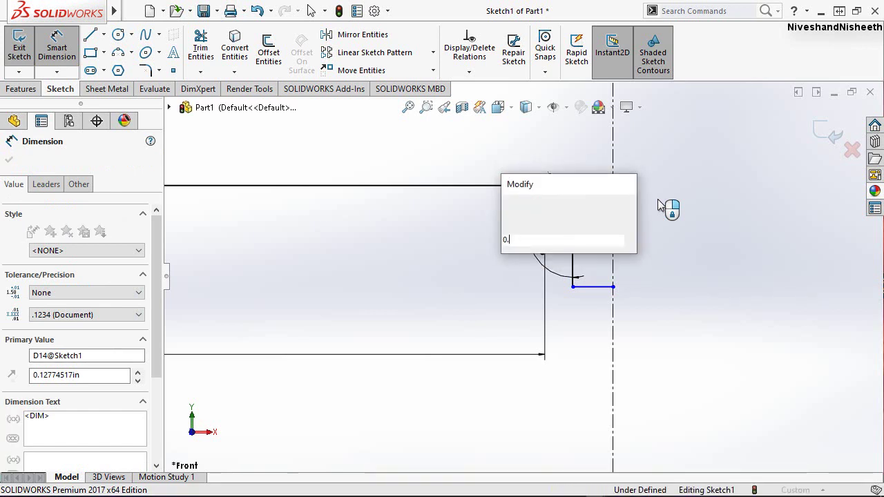
text(180)
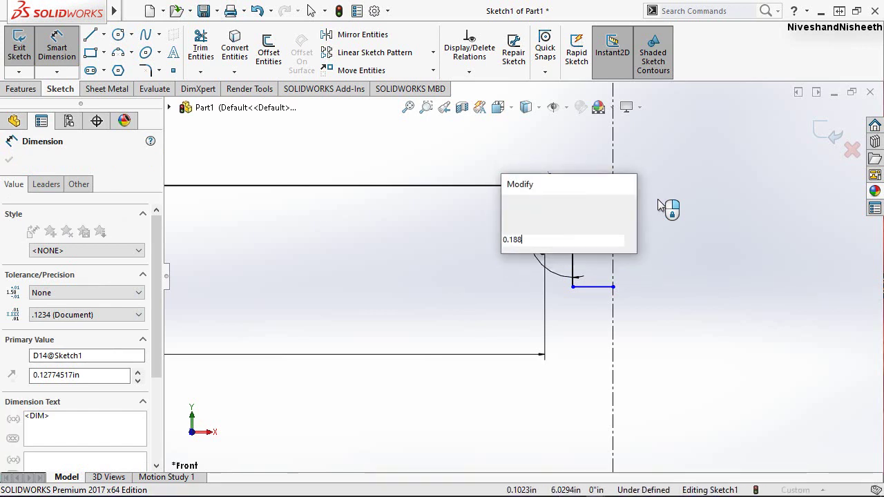
key(Escape)
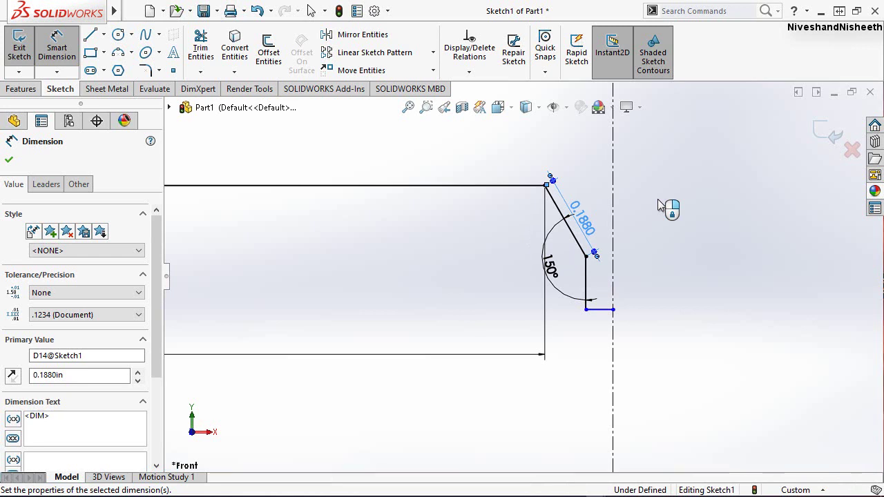
click(672, 295)
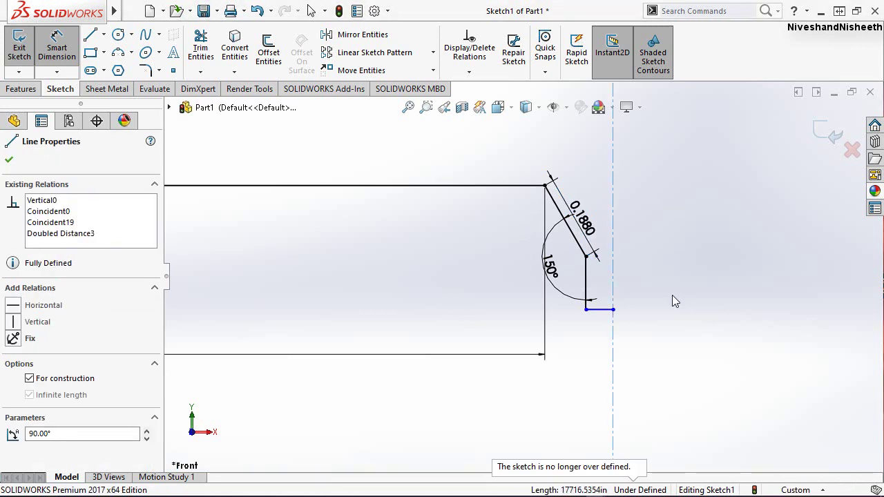
key(Escape)
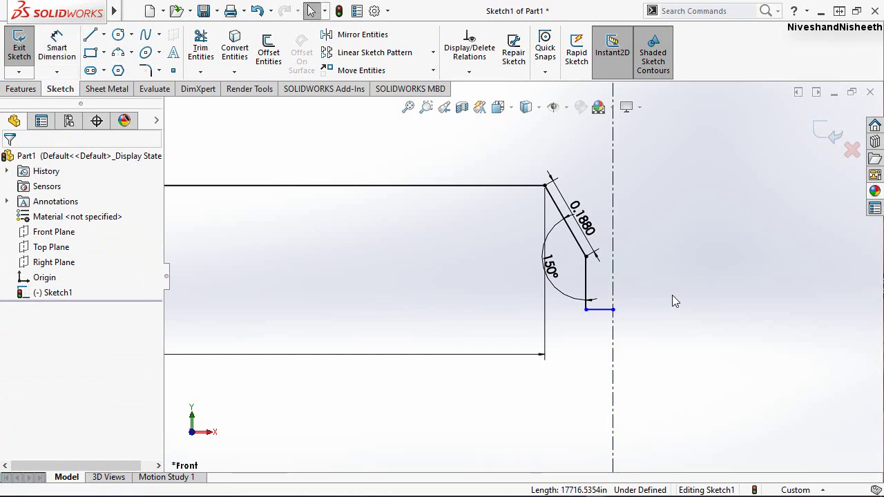
Dimension the short vertical edge below the chamfer to 0.1502 in, fully defining Sketch1
right_drag(672, 295, 671, 215)
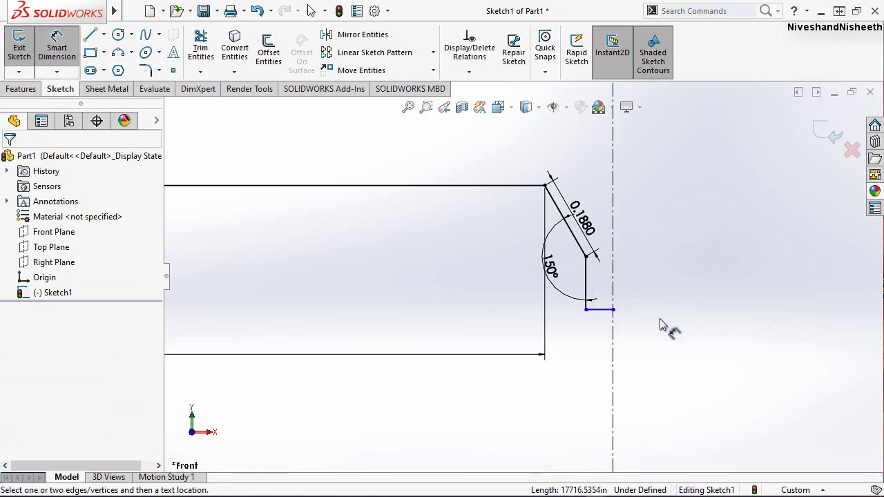
click(586, 283)
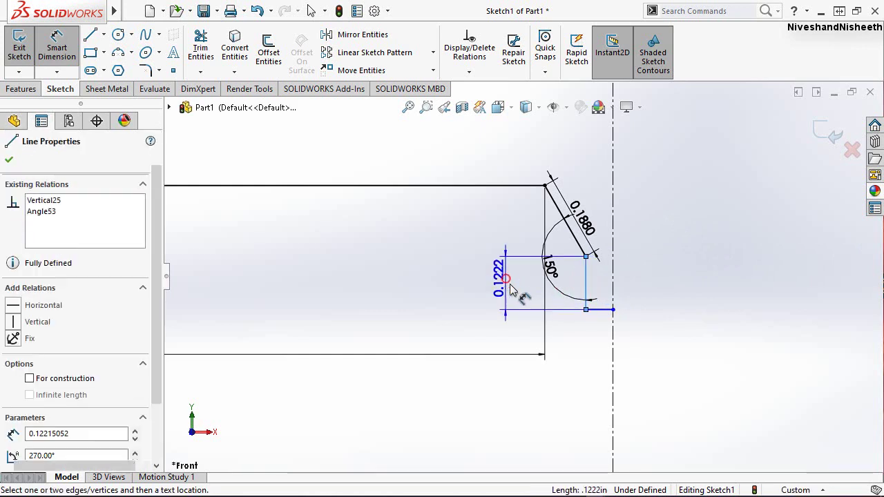
click(507, 279)
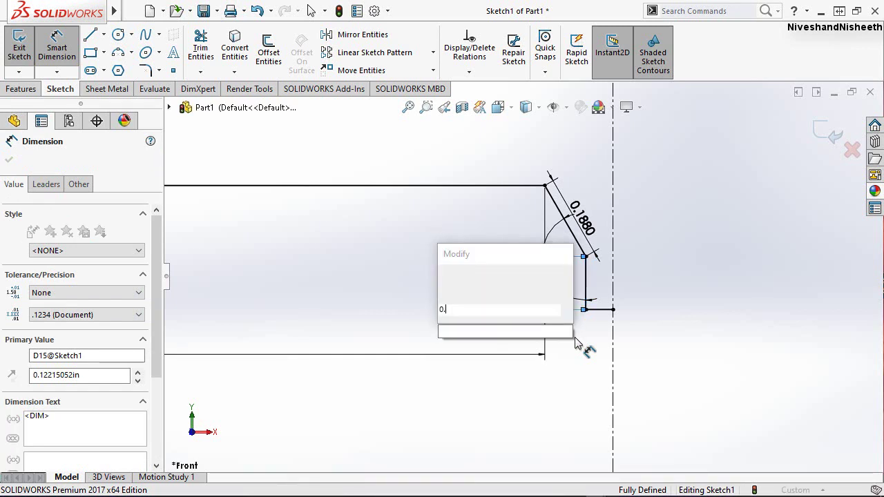
text(0.150)
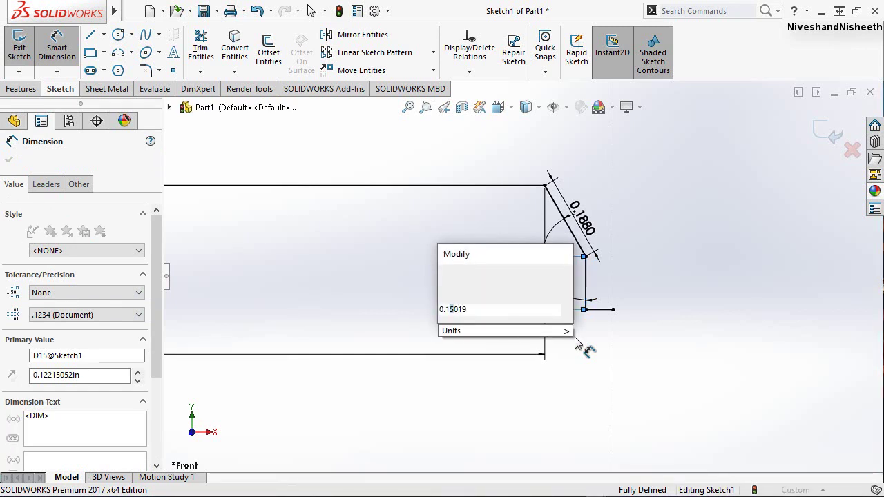
text(19)
key(Escape)
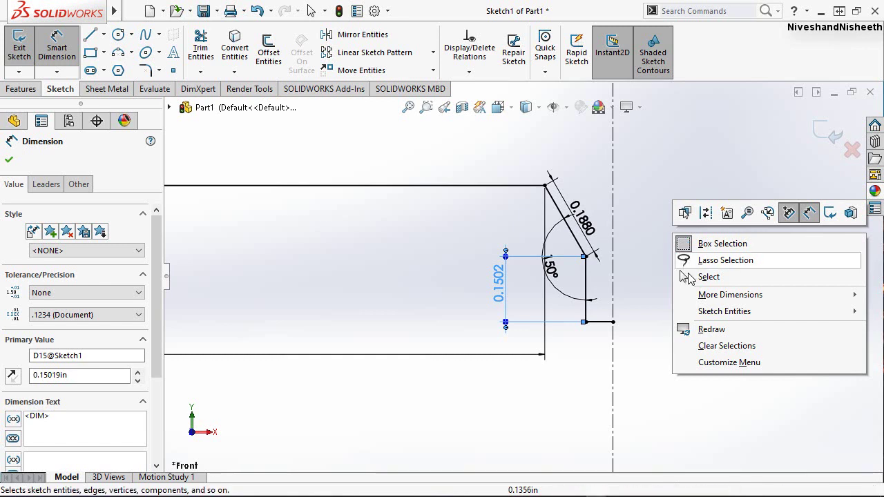
click(686, 275)
click(449, 150)
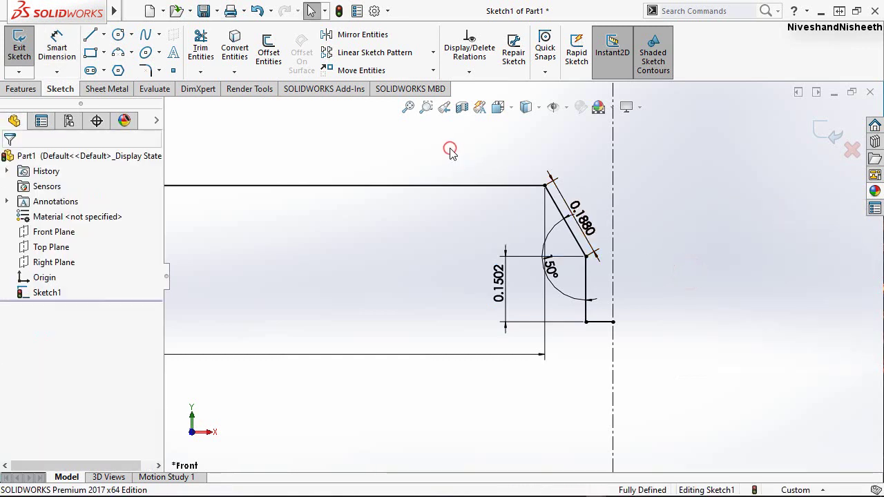
Draw lines from the centreline endpoint down the centreline and back along the bottom to close the profile
click(89, 35)
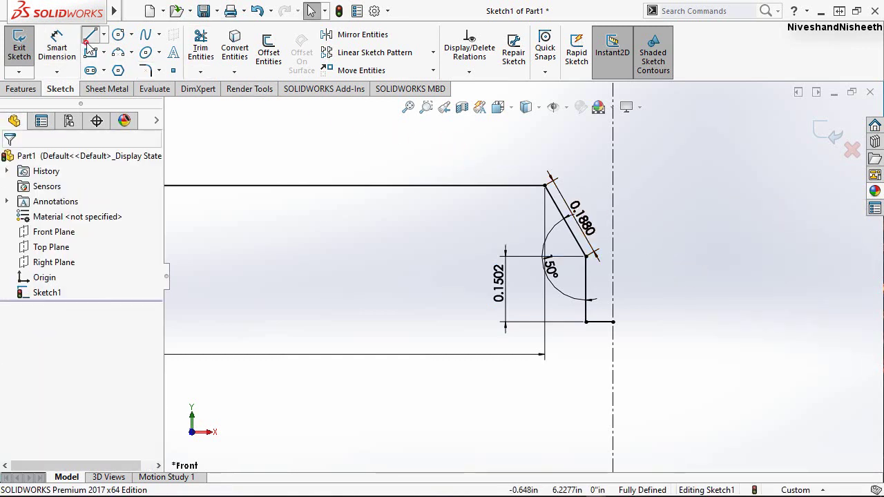
click(613, 323)
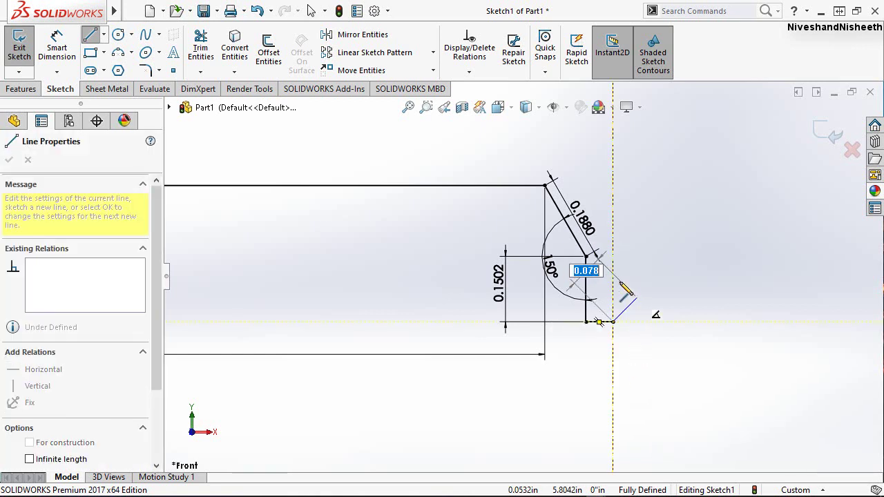
scroll(625, 291, down, 3)
scroll(625, 291, down, 2)
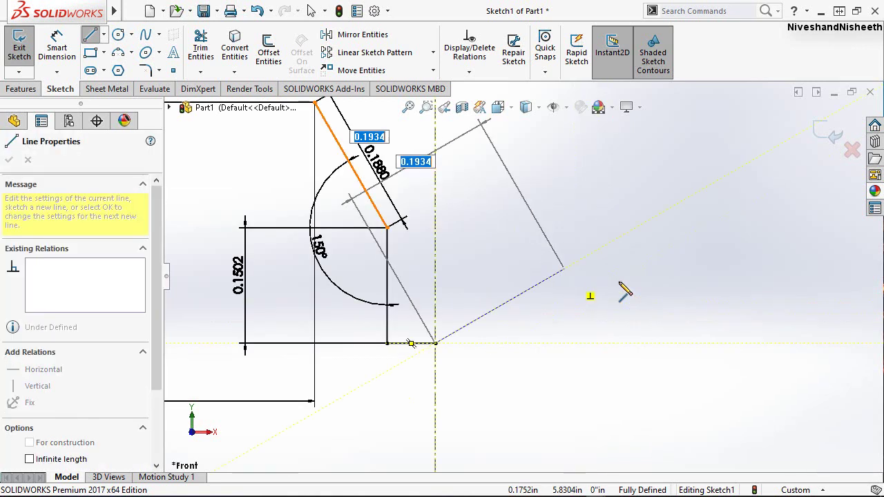
scroll(615, 276, up, 1)
scroll(597, 249, up, 1)
scroll(592, 233, up, 1)
scroll(593, 284, up, 1)
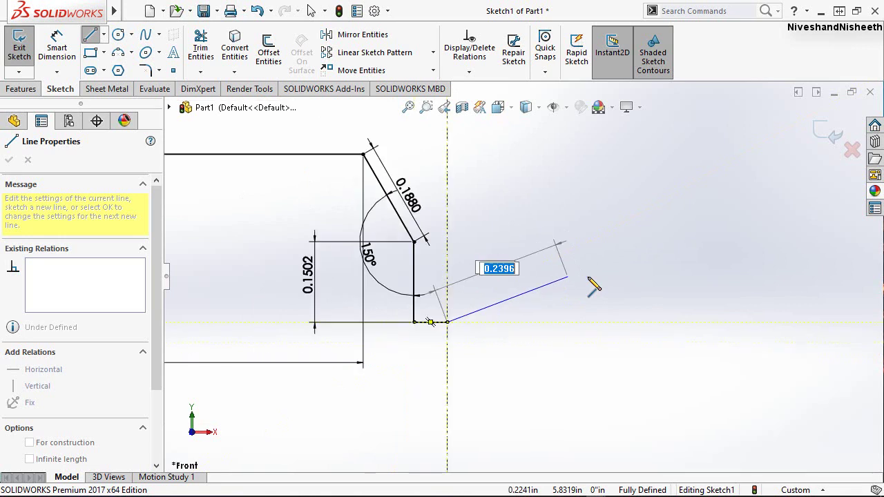
scroll(594, 285, up, 1)
scroll(594, 284, up, 1)
scroll(594, 284, up, 1)
scroll(594, 284, up, 1)
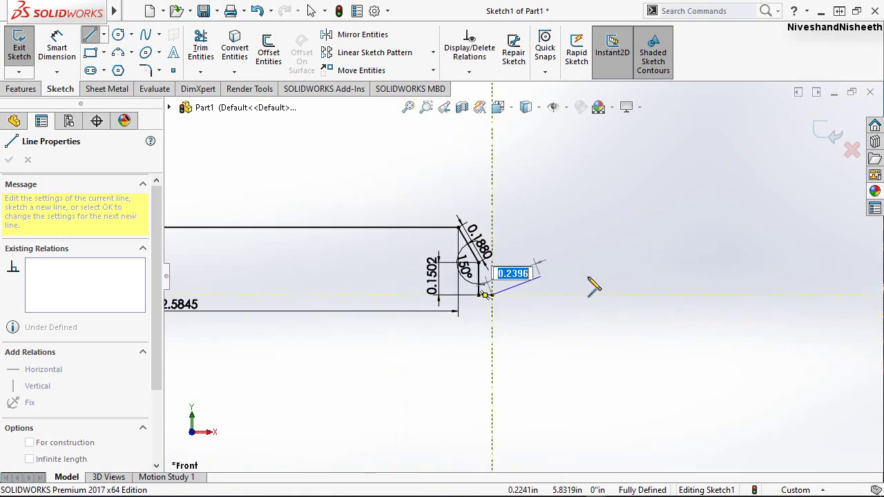
scroll(594, 285, up, 1)
scroll(594, 284, up, 1)
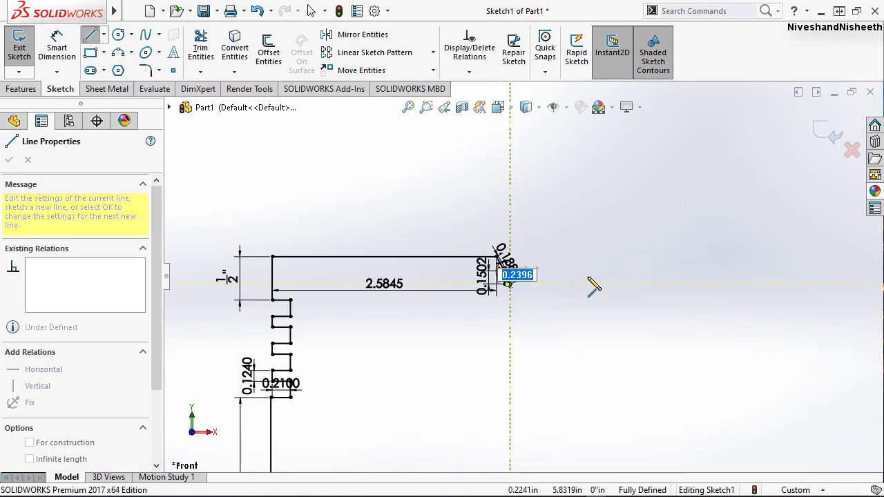
scroll(594, 285, up, 1)
scroll(594, 285, up, 1)
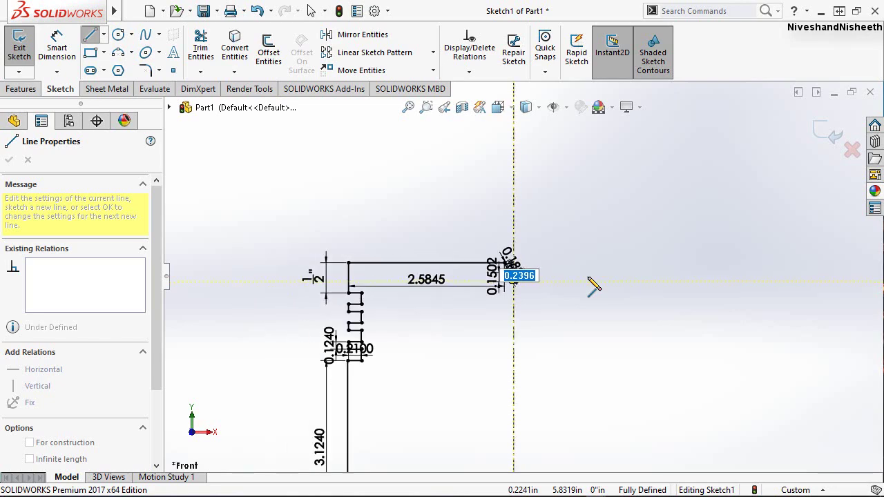
scroll(594, 284, up, 1)
scroll(594, 284, up, 1)
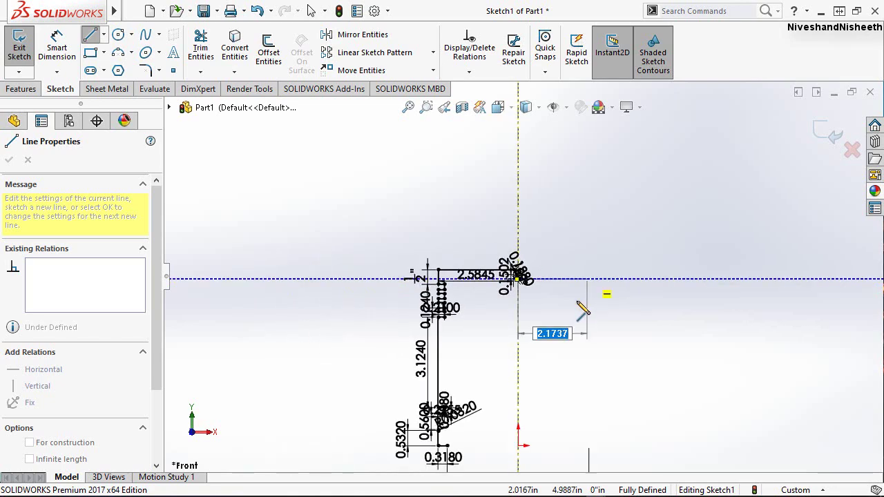
click(562, 337)
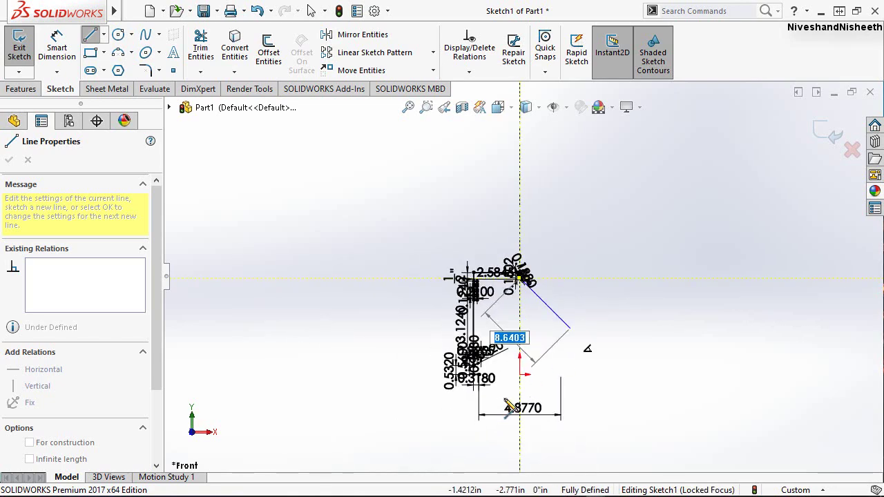
scroll(523, 386, down, 1)
scroll(524, 383, down, 1)
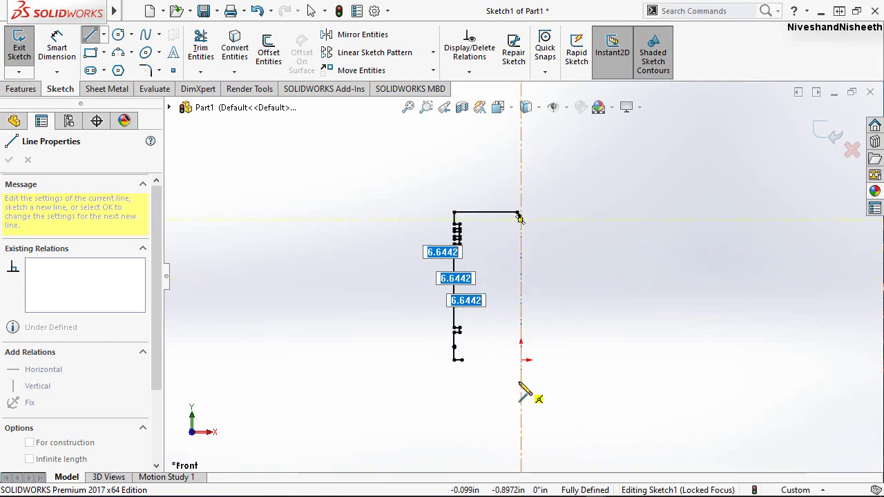
scroll(525, 376, down, 1)
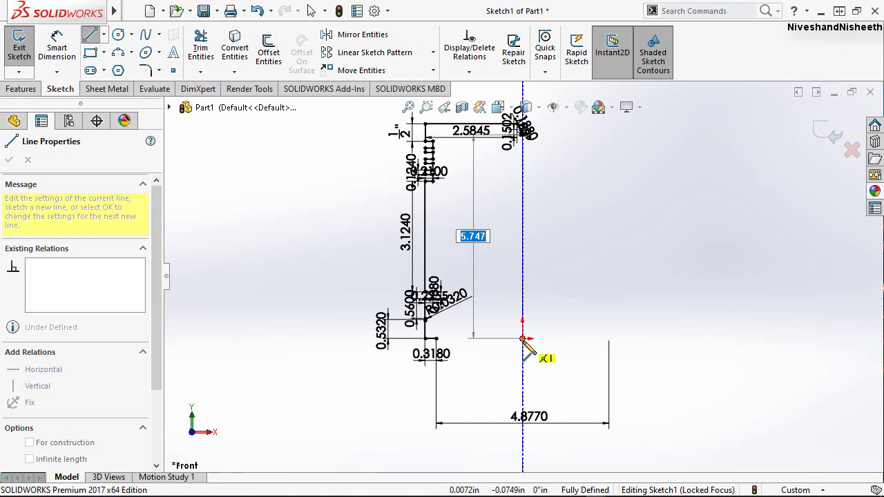
click(523, 338)
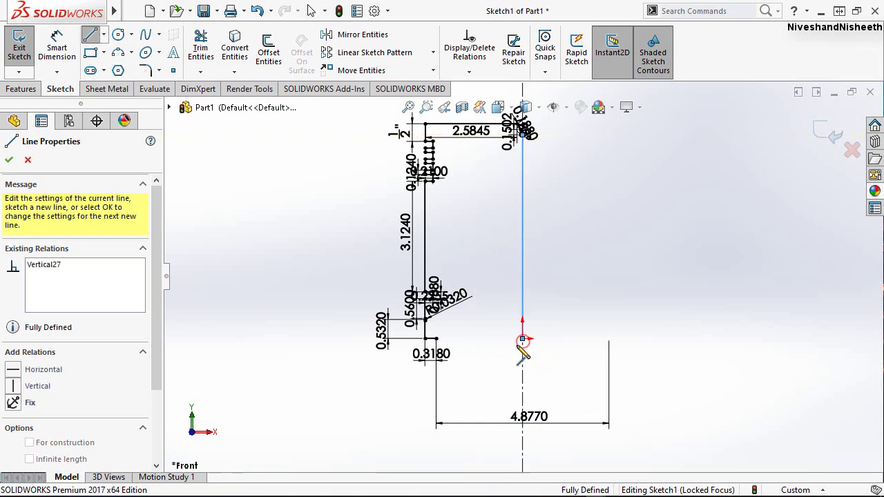
click(428, 338)
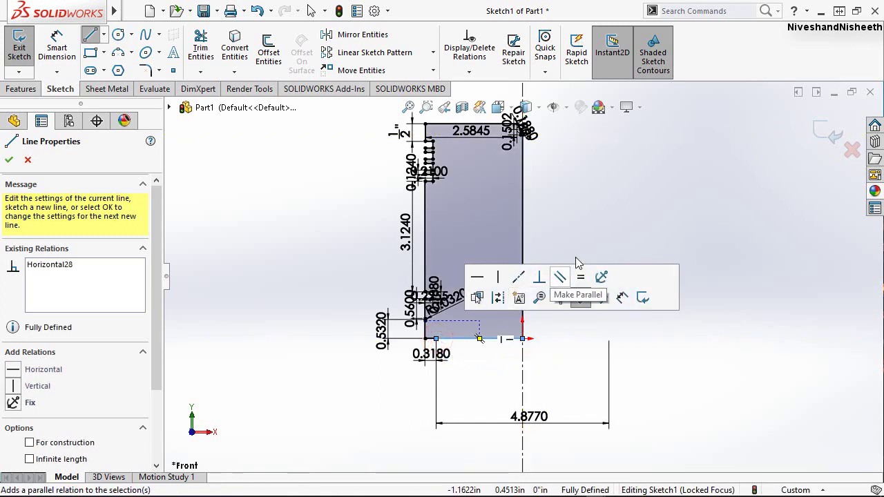
Stop drawing lines and exit Sketch1 back to Part1
right_click(602, 202)
click(625, 220)
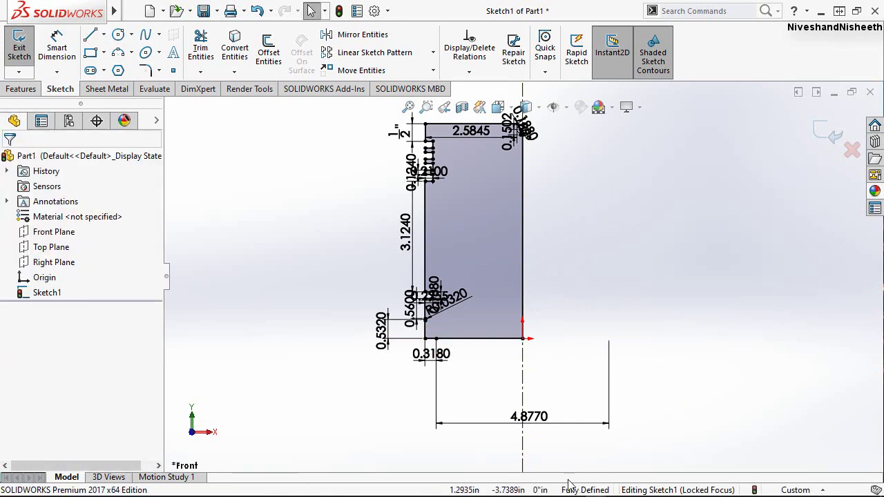
click(829, 134)
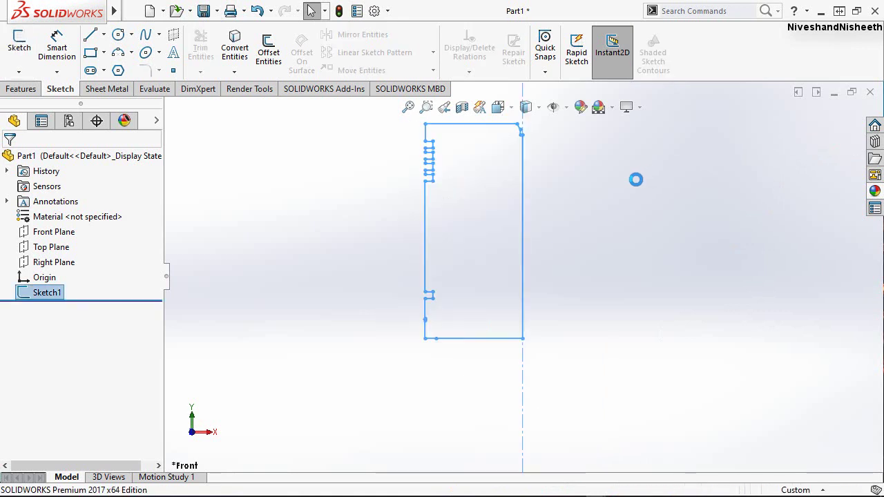
Switch the view to Isometric and clear the sketch selection
click(512, 112)
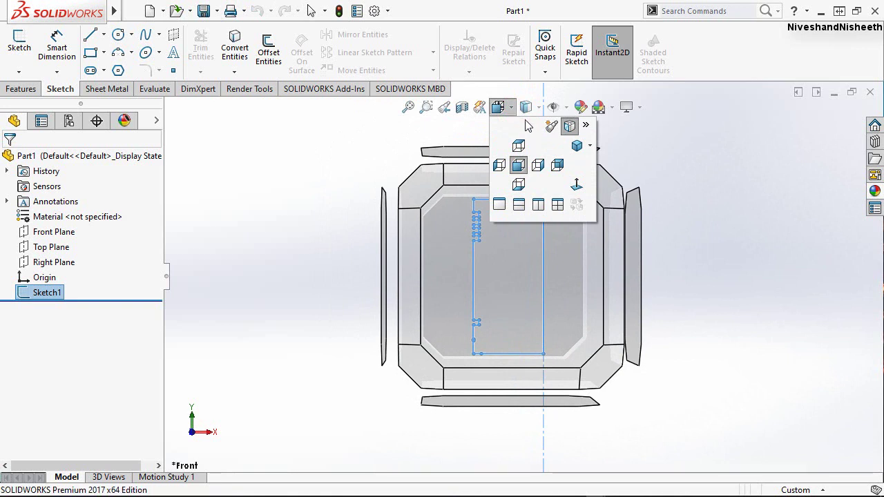
click(588, 145)
click(598, 161)
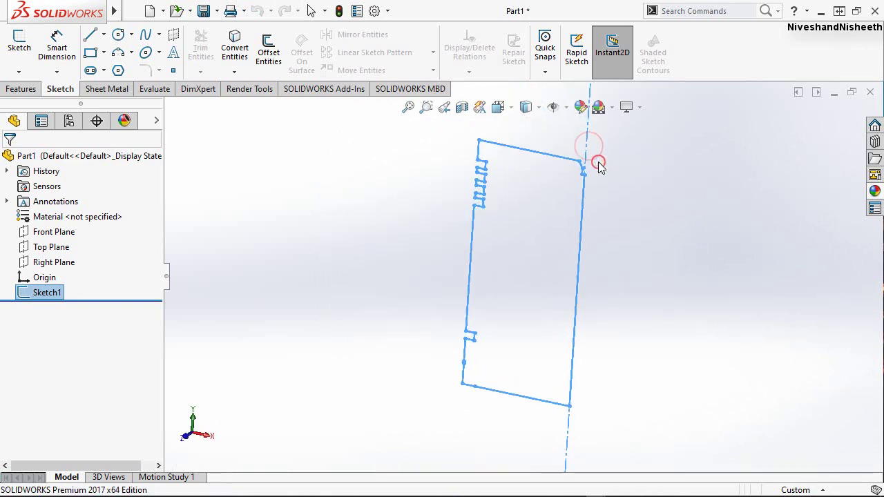
click(645, 233)
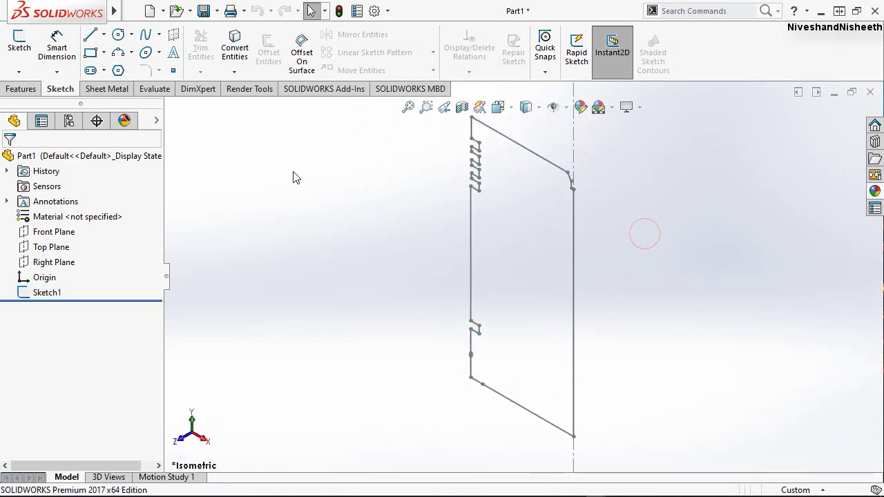
Revolve Sketch1 360° around its centreline into the solid piston, Revolve1
click(20, 88)
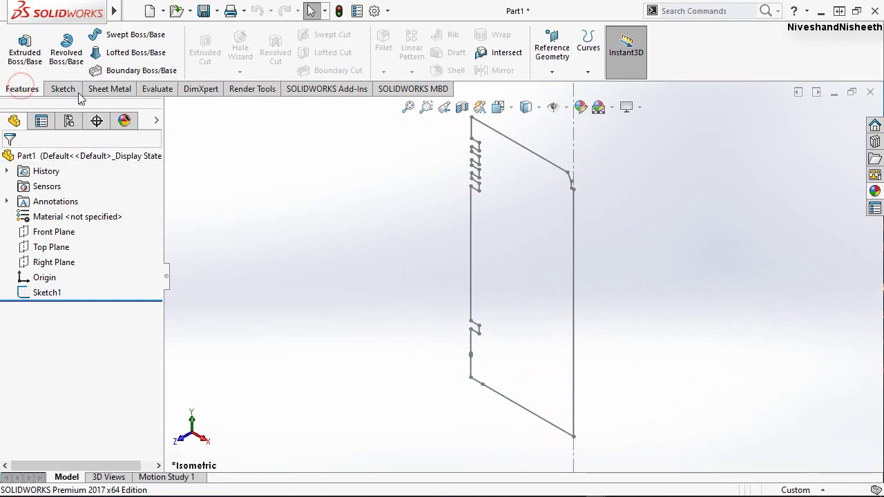
click(62, 55)
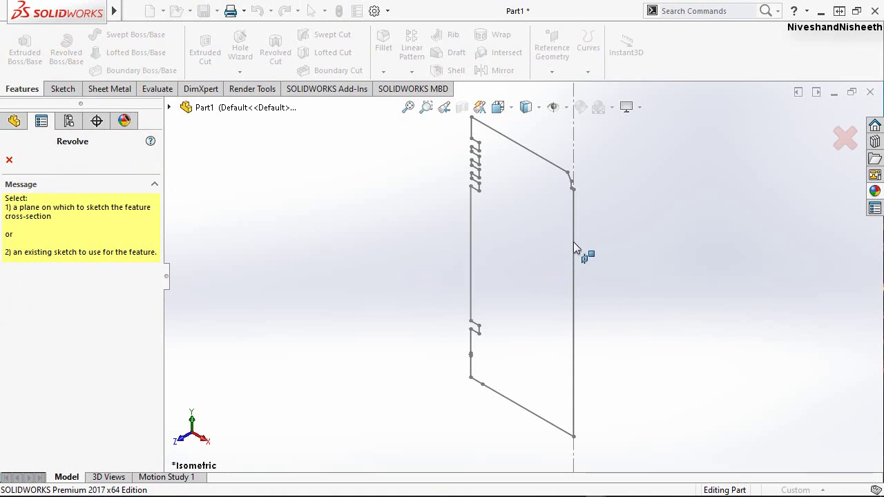
click(572, 152)
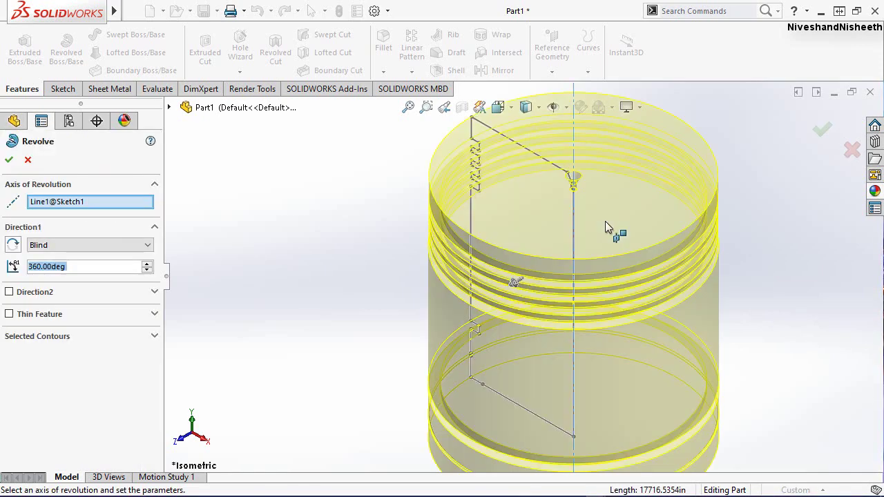
key(z)
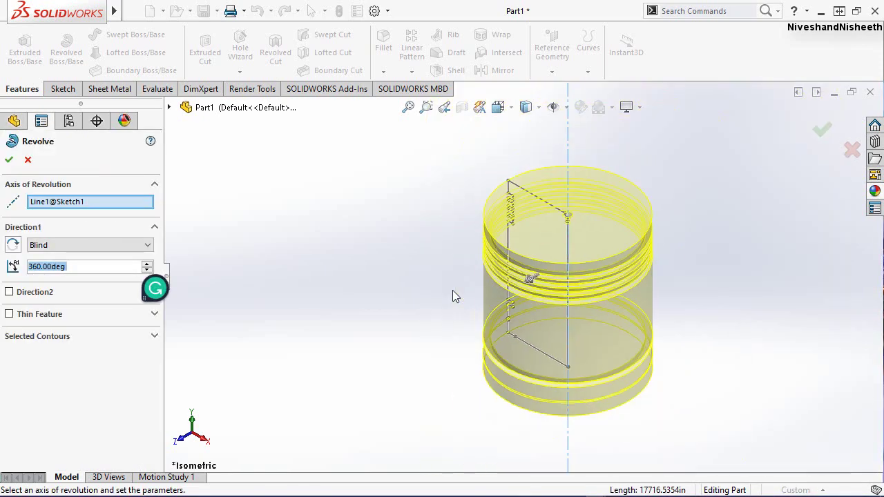
click(9, 160)
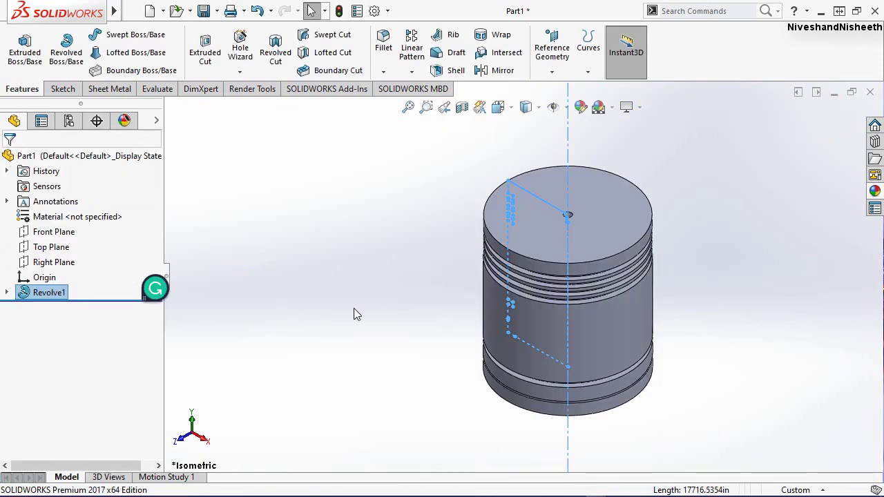
Orbit the piston to inspect its underside, then return to the isometric view
click(353, 308)
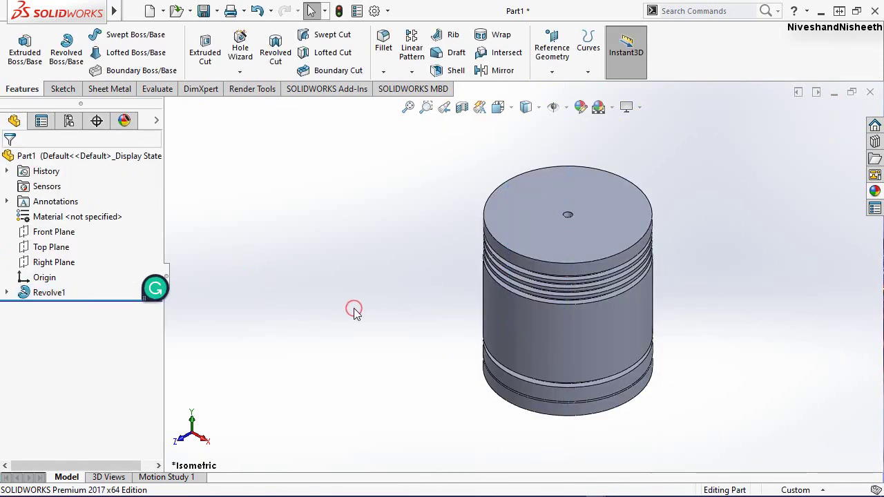
scroll(601, 323, down, 1)
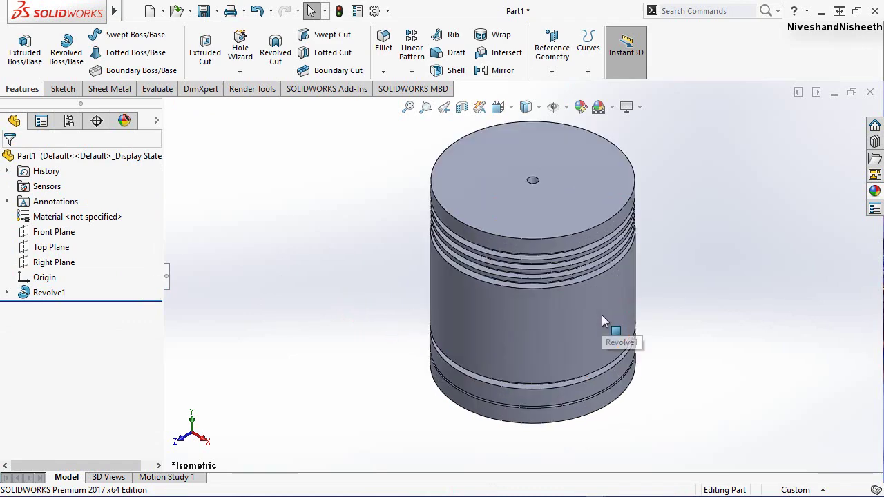
scroll(594, 325, down, 1)
mouse_move(549, 333)
middle_down()
mouse_move(523, 207)
mouse_move(412, 197)
mouse_move(472, 296)
mouse_move(549, 339)
mouse_move(622, 331)
middle_up()
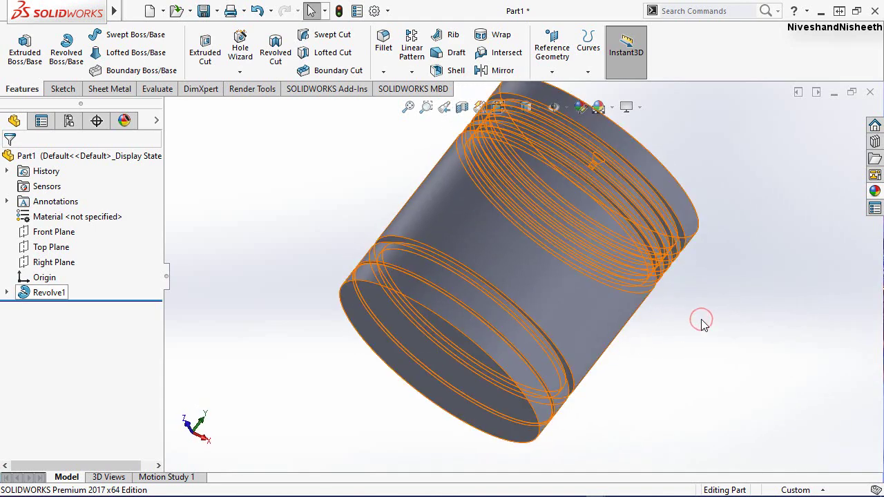
click(443, 109)
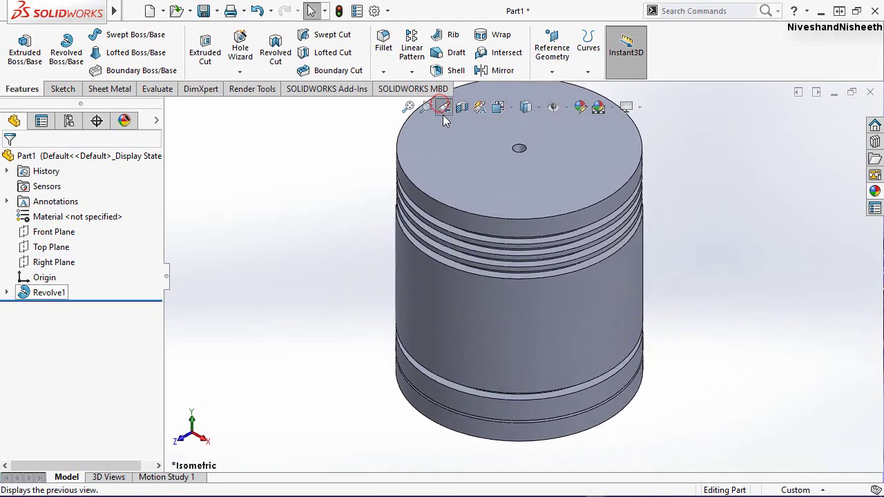
Apply the Backdrop - Studio Room scene
click(875, 191)
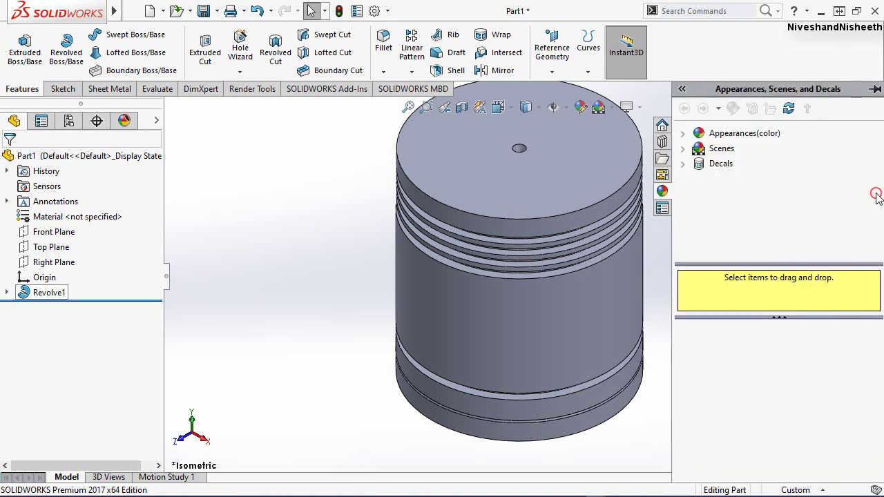
click(684, 149)
click(747, 163)
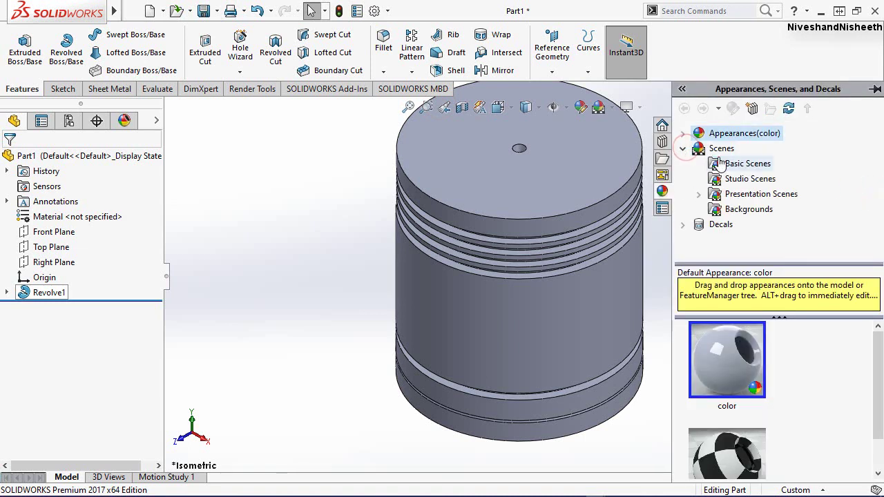
scroll(830, 384, down, 1)
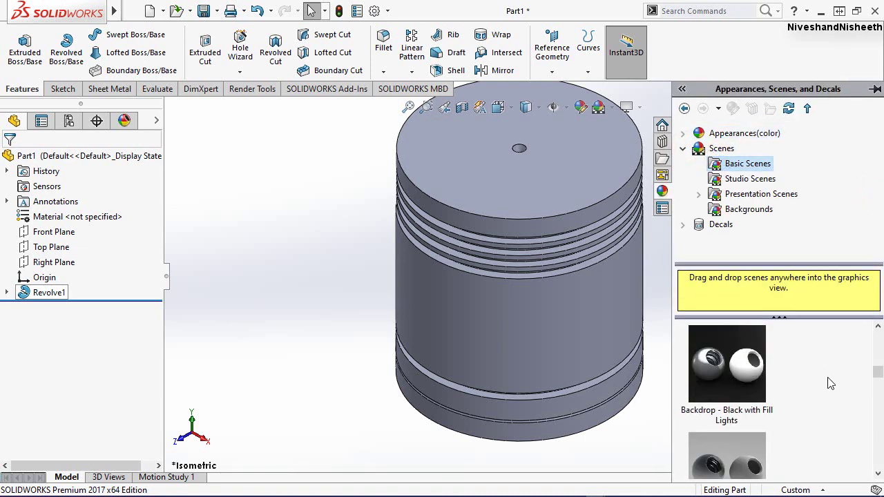
scroll(830, 384, down, 1)
double_click(727, 456)
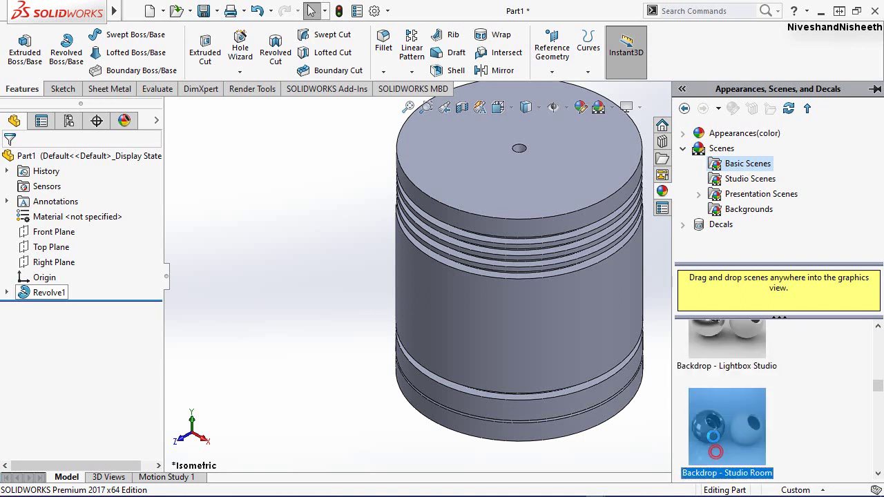
Apply the Metal > Chrome > chromium plate appearance to the piston
click(681, 134)
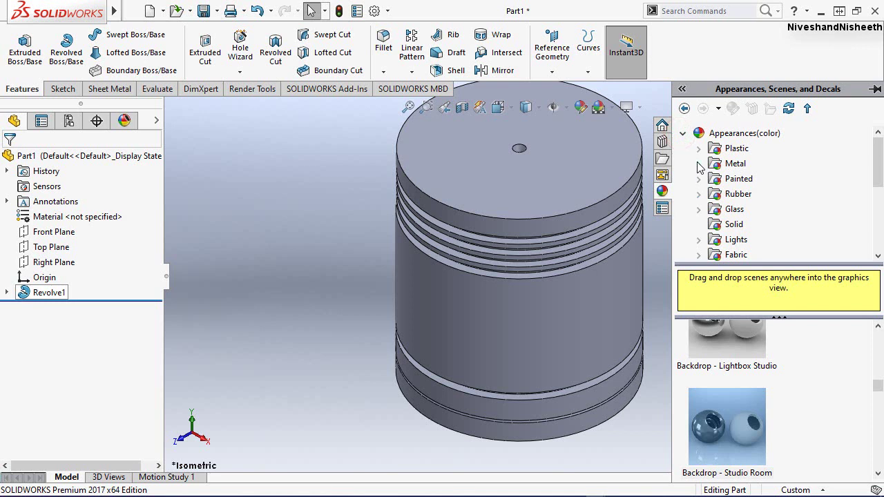
click(698, 164)
click(752, 164)
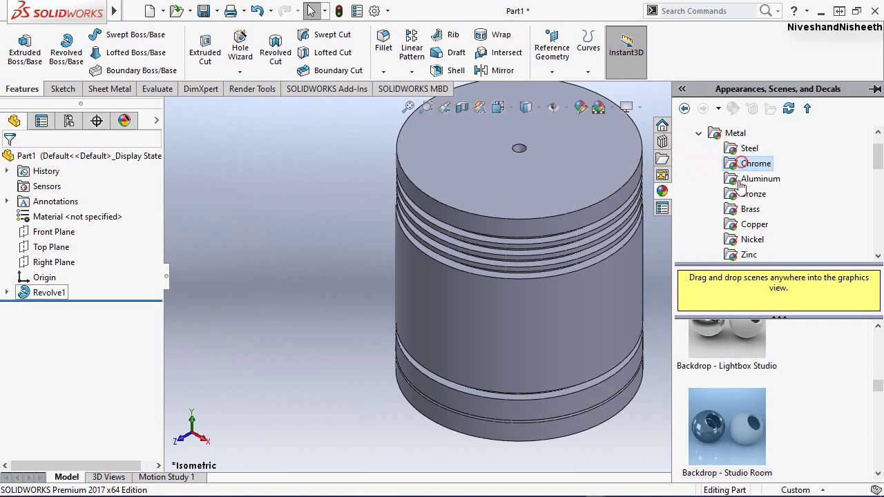
drag(740, 368, 252, 220)
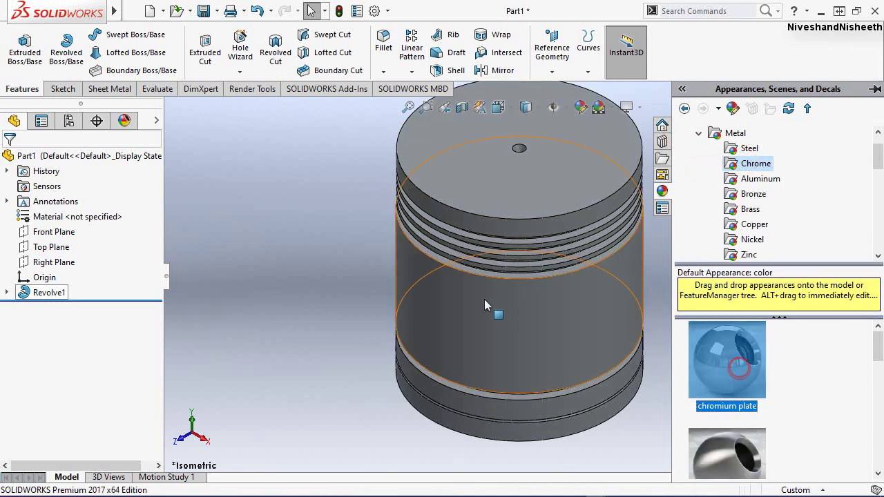
Show the Scene, Lights, and Cameras list and expand the SOLIDWORKS lights
click(156, 120)
click(157, 121)
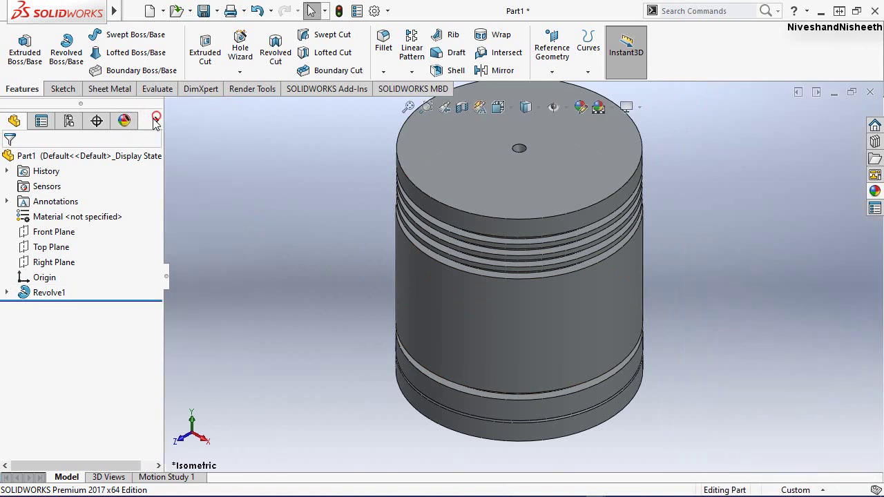
click(124, 122)
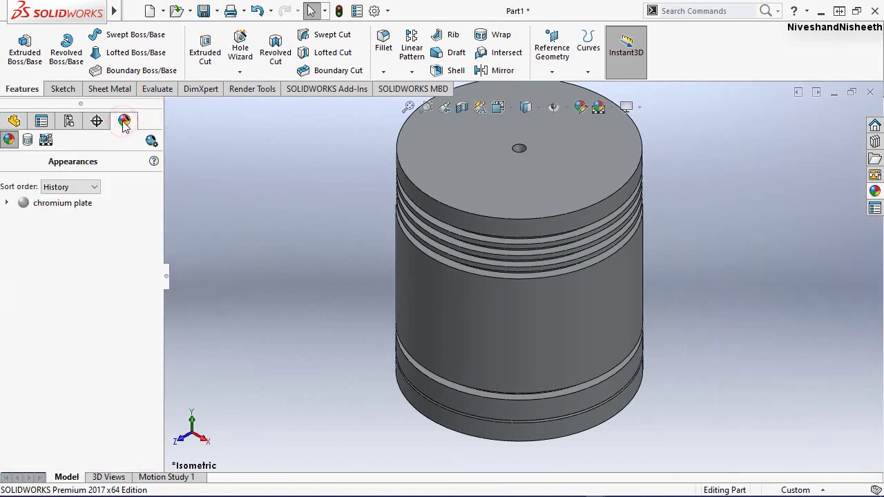
click(45, 141)
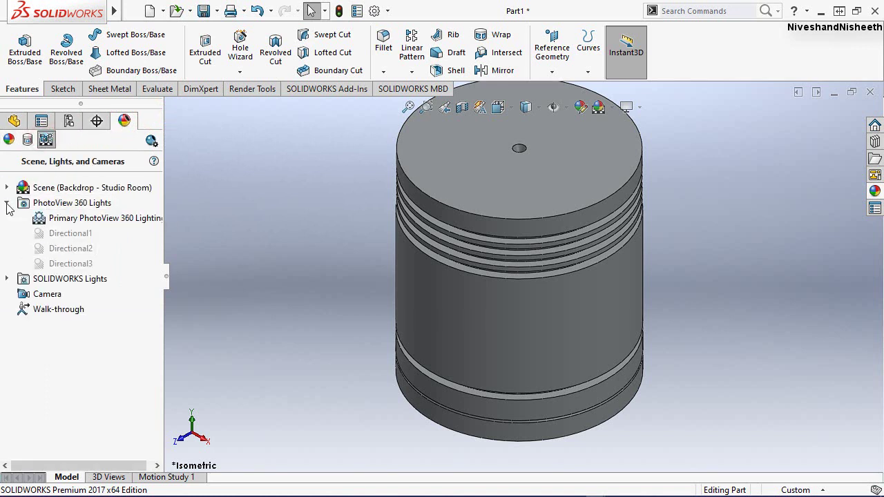
click(6, 202)
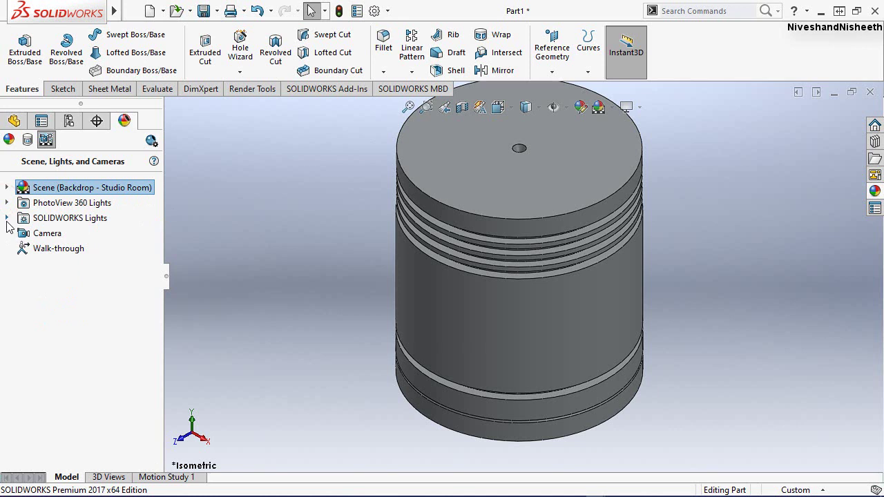
click(6, 218)
Add a new directional light, Directional4, with its brightness lowered to 0.82
right_click(59, 220)
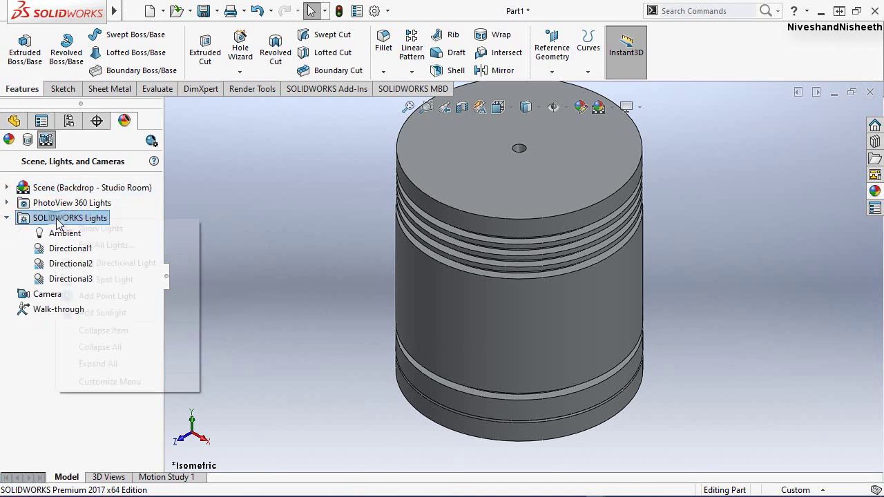
click(114, 263)
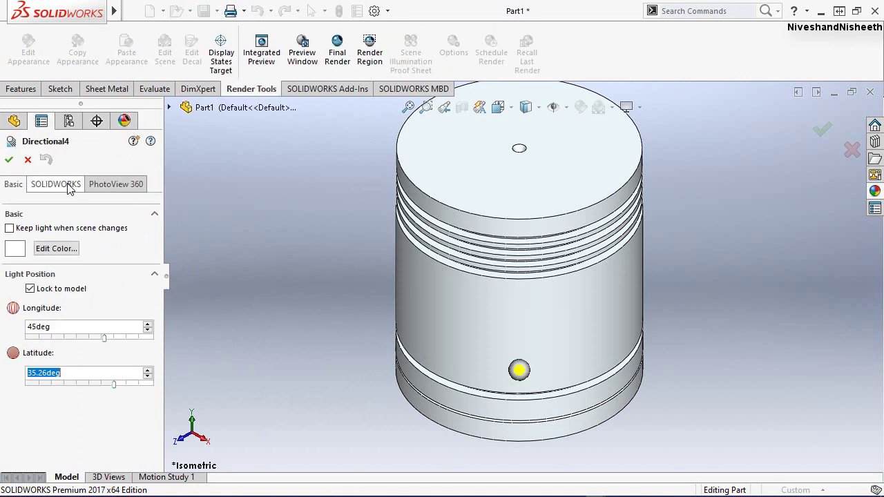
click(69, 188)
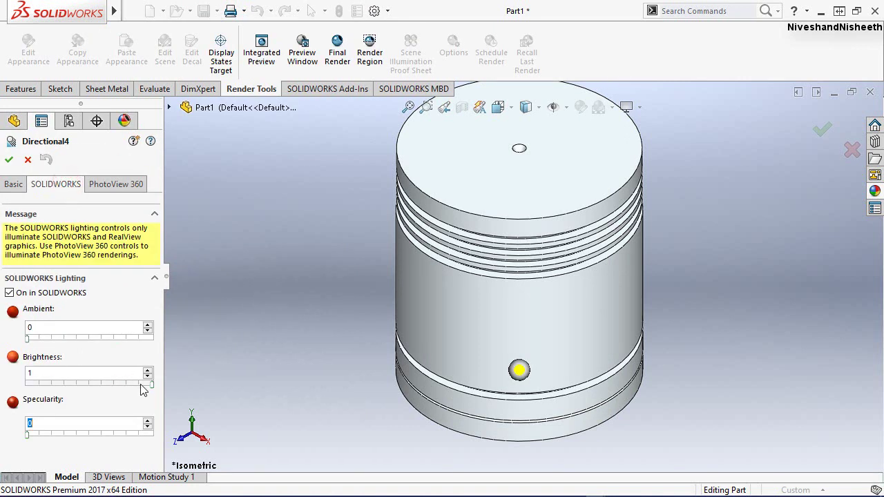
drag(151, 390, 132, 391)
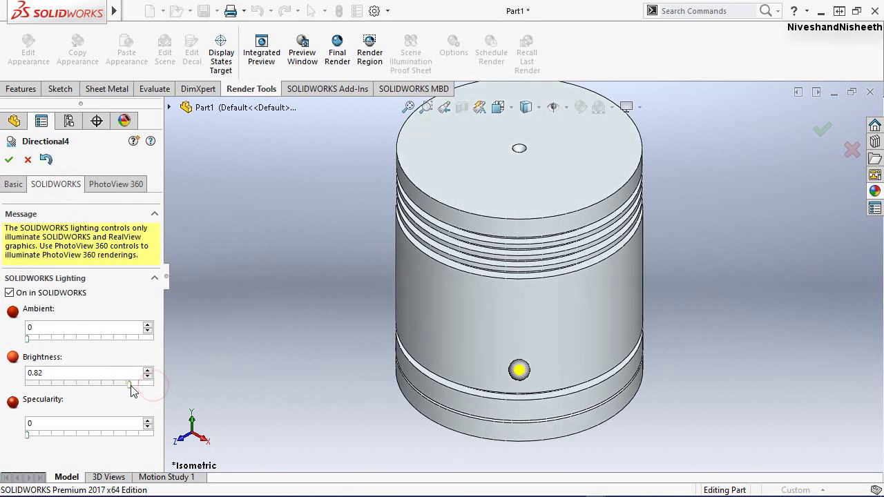
click(9, 160)
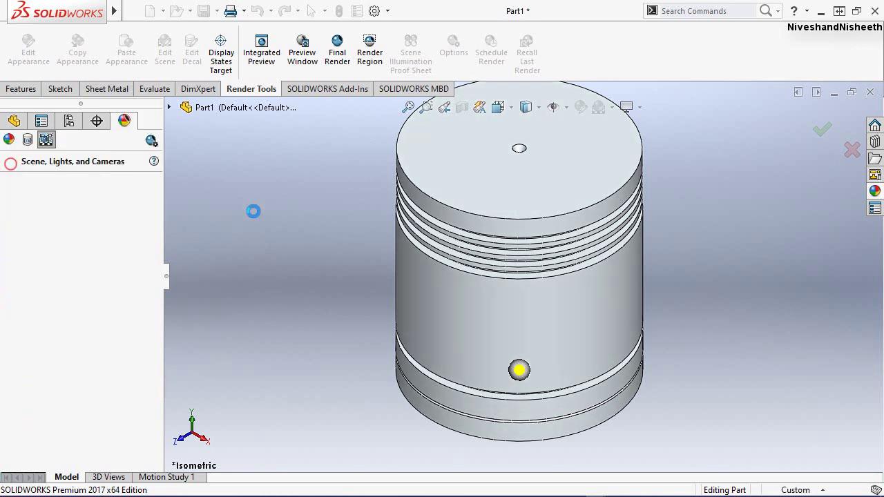
In Document Properties > Image Quality, raise the shaded and draft HLR/HLV resolution slider to High
click(387, 11)
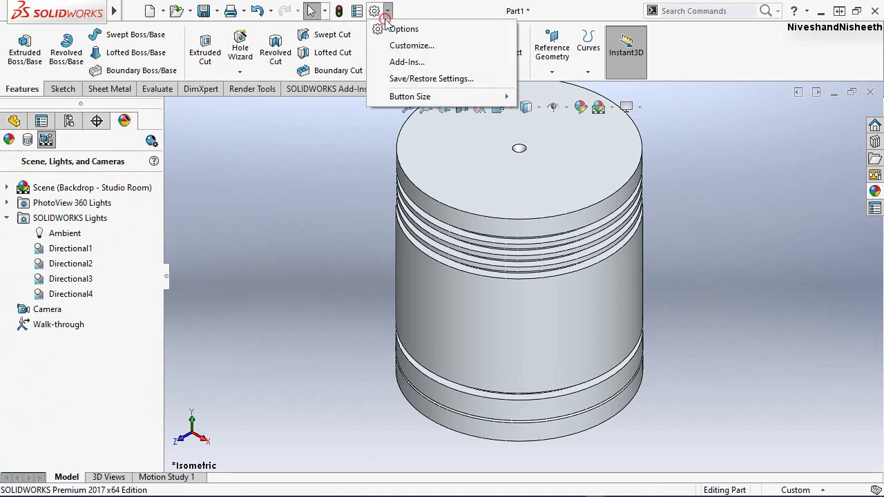
click(395, 28)
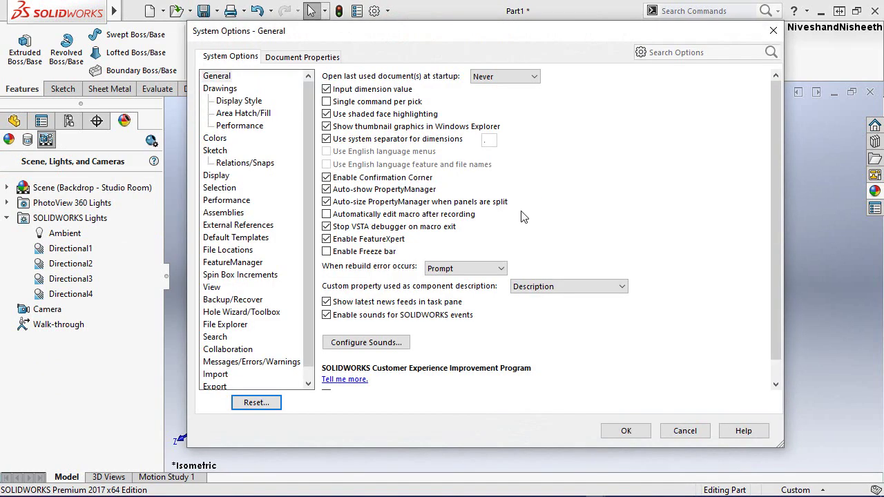
click(239, 125)
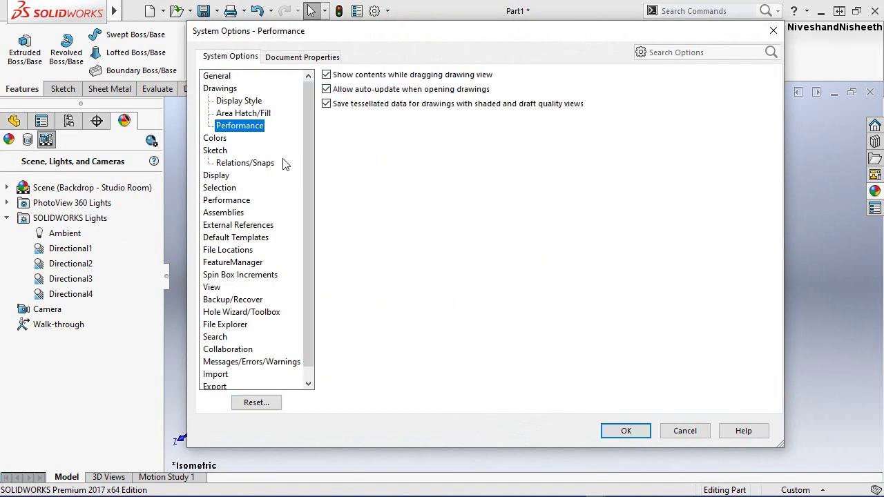
click(322, 56)
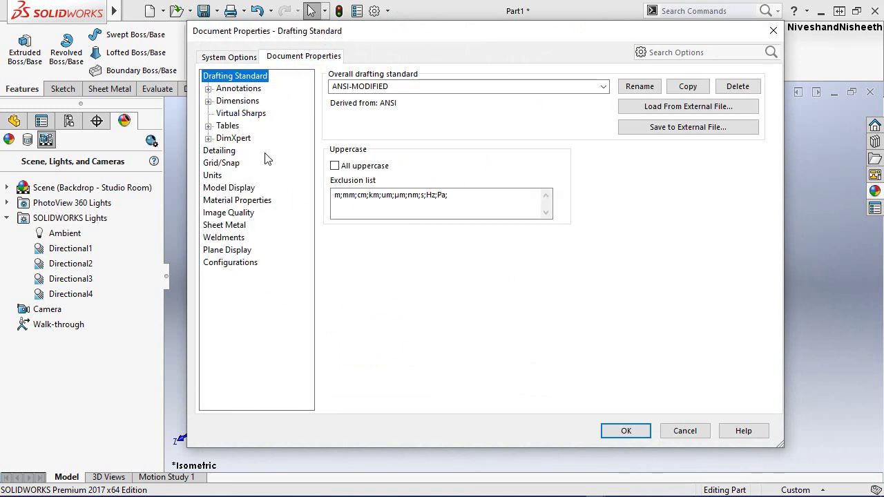
click(235, 213)
drag(535, 98, 586, 97)
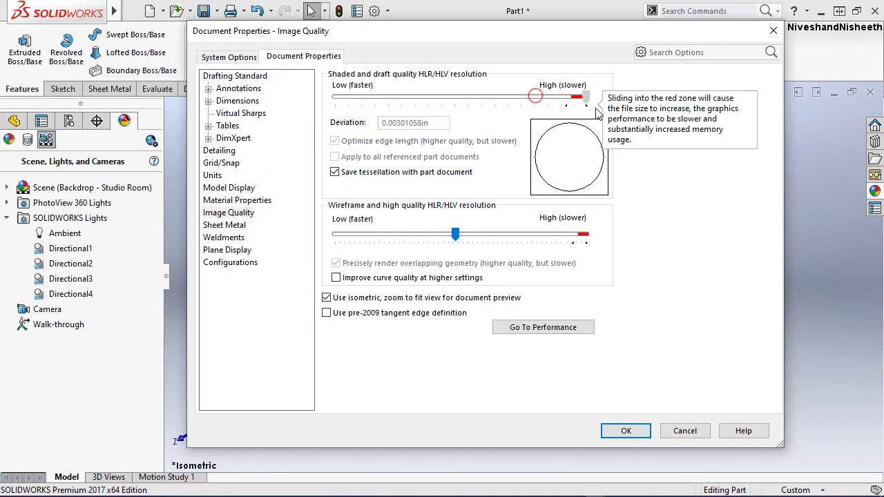
click(622, 429)
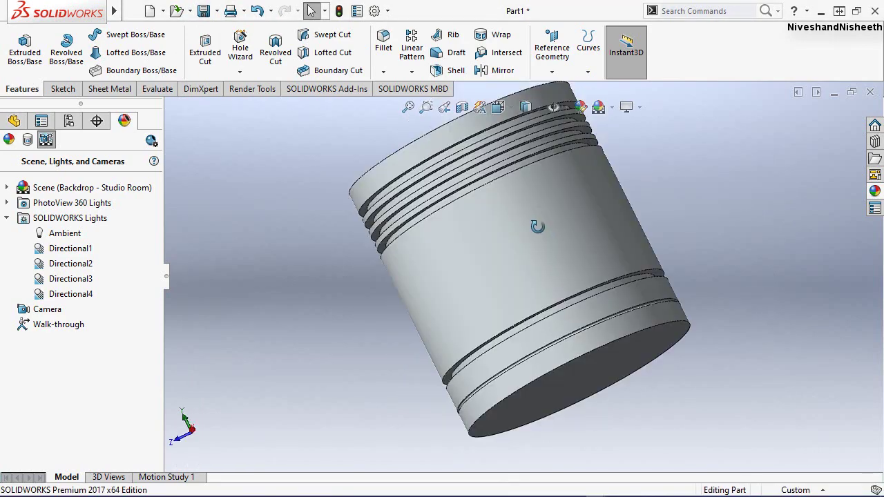
Inspect the piston's underside, then restore the isometric view zoomed to fit with the FeatureManager tree
mouse_move(558, 253)
middle_down()
mouse_move(539, 198)
mouse_move(441, 232)
mouse_move(357, 381)
mouse_move(494, 422)
middle_up()
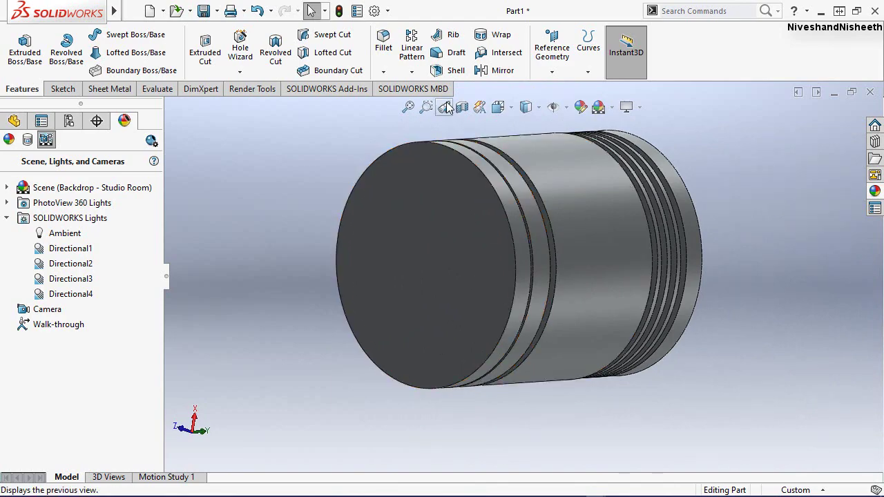
click(444, 106)
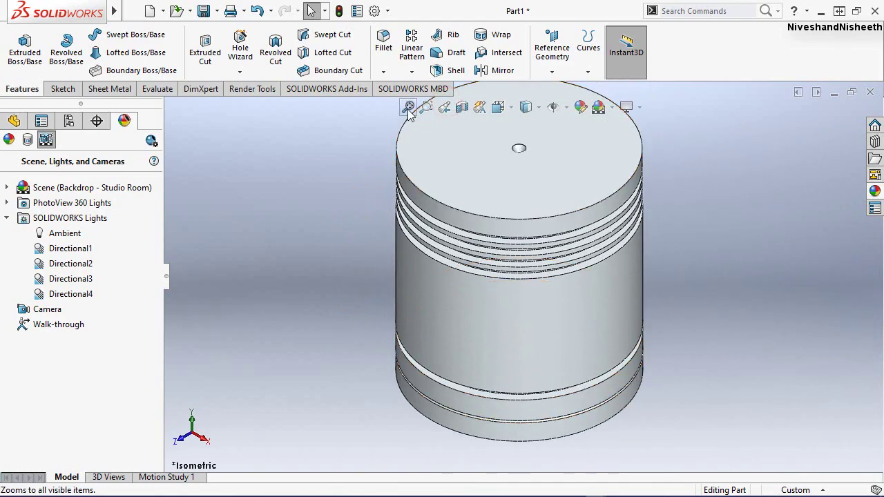
click(408, 106)
click(14, 121)
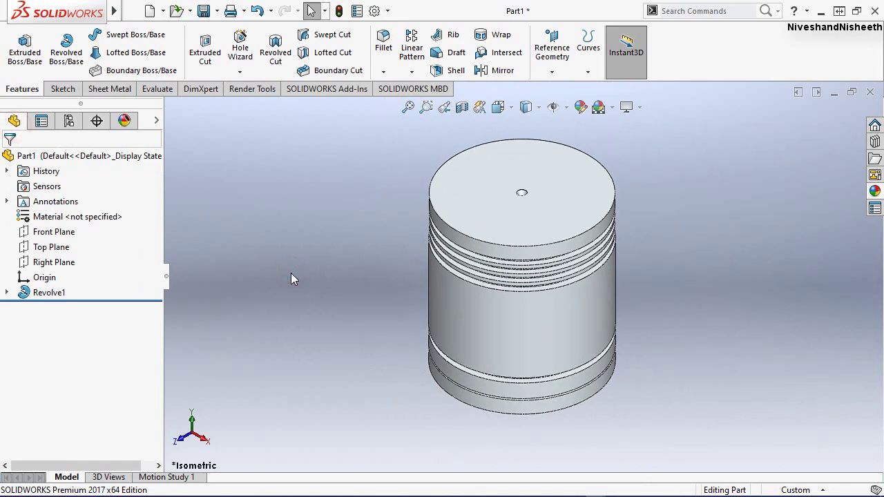
Start saving the part, open the project folder on D:, and create a new folder starting with 'C'
key(ctrl+s)
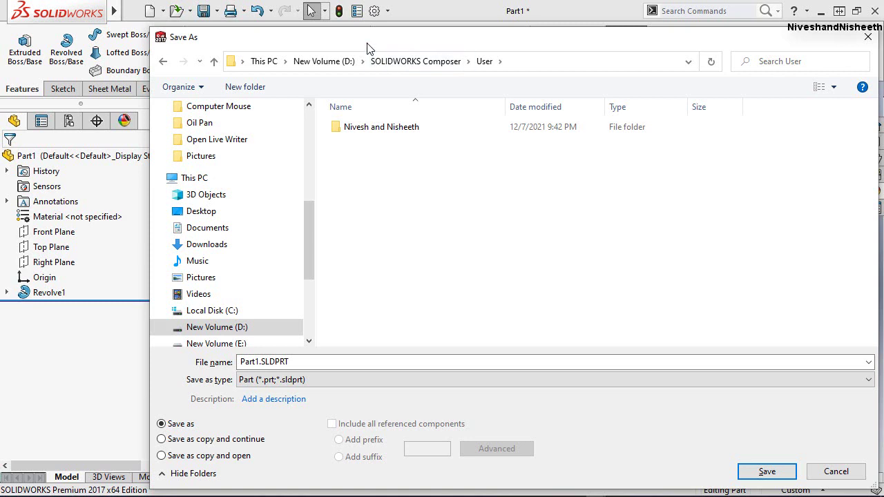
click(366, 44)
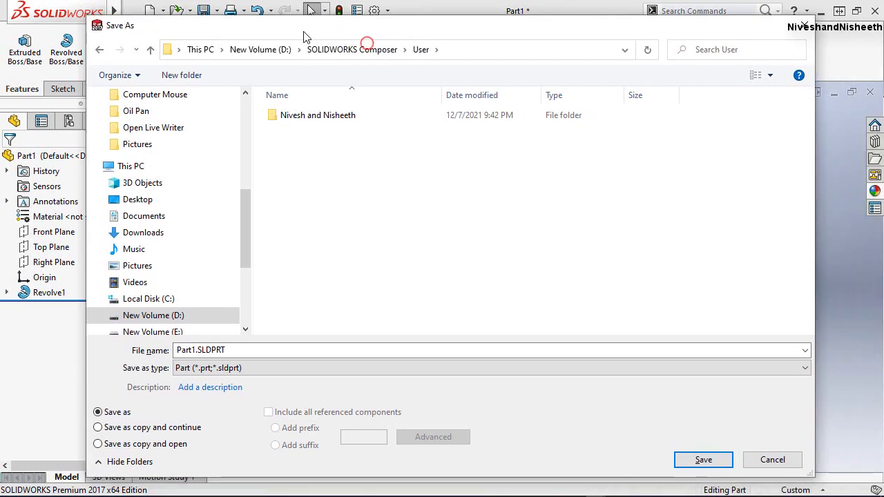
double_click(301, 117)
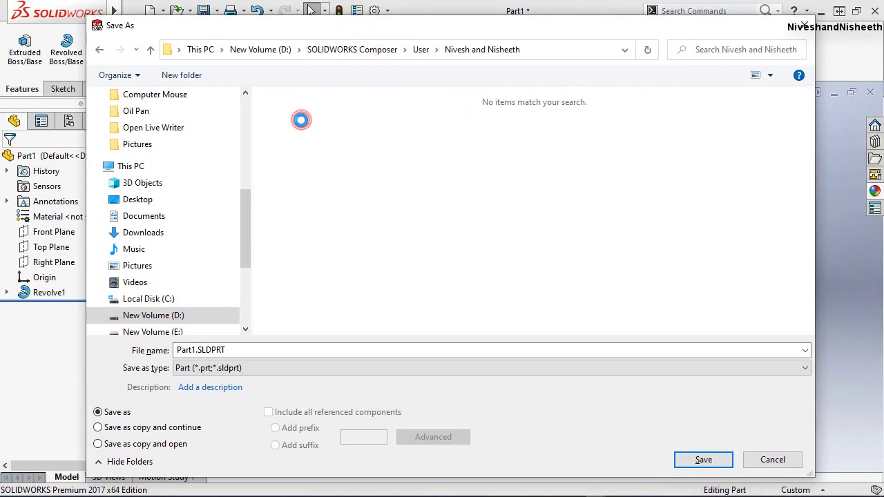
click(191, 75)
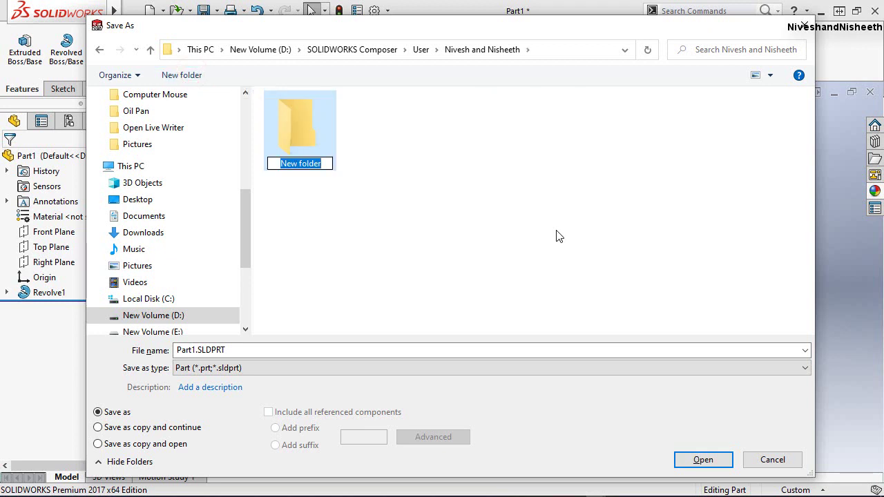
text(Caterpillar Piston)
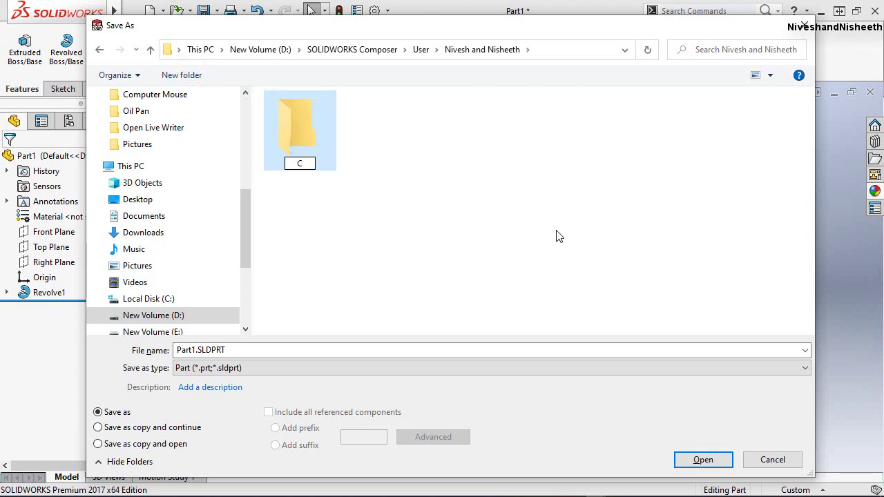
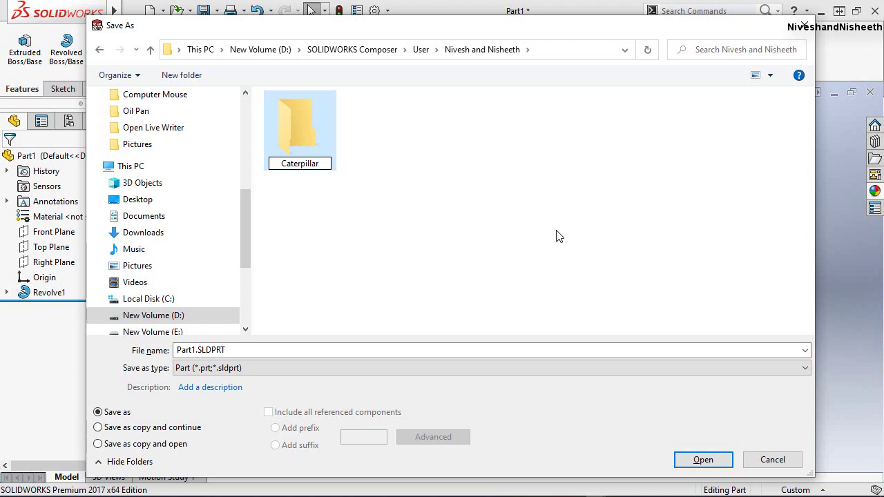
Name the new folder 'Caterpillar Piston' and open it
text( Pist)
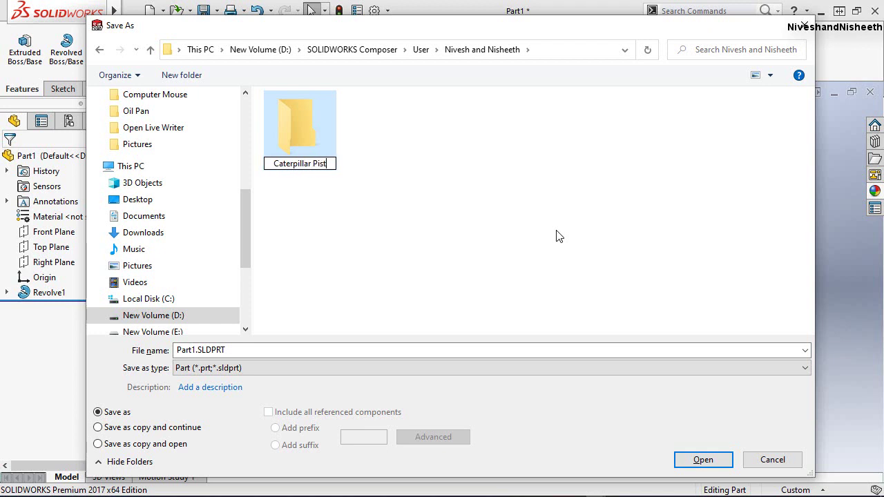
text(on)
key(Return)
click(556, 233)
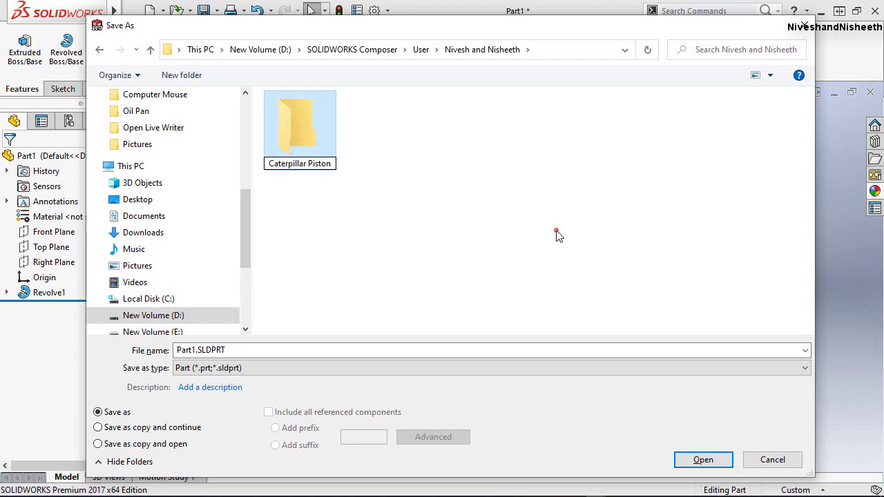
double_click(314, 130)
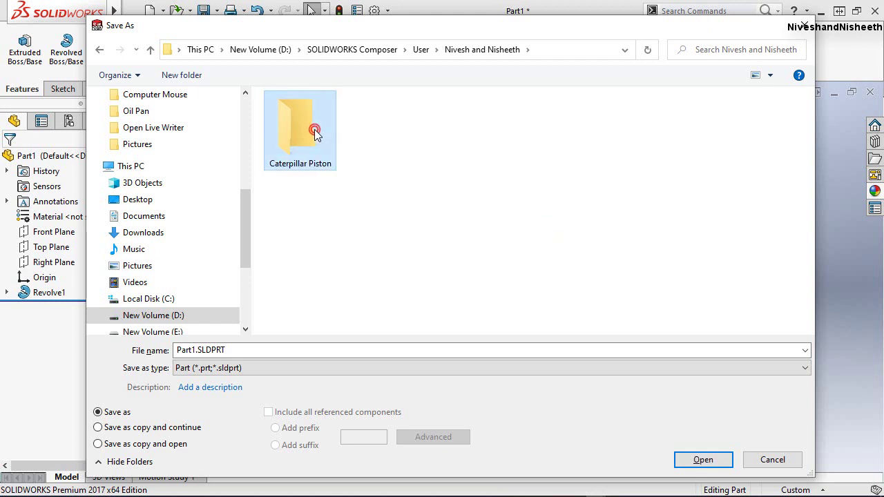
Save the part as 'Caterpillar Piston' in that folder
click(178, 350)
click(176, 350)
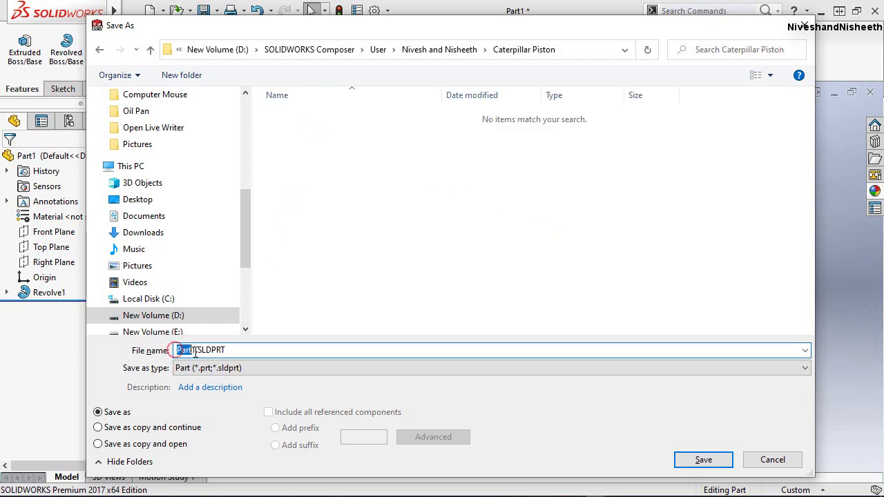
drag(194, 350, 197, 348)
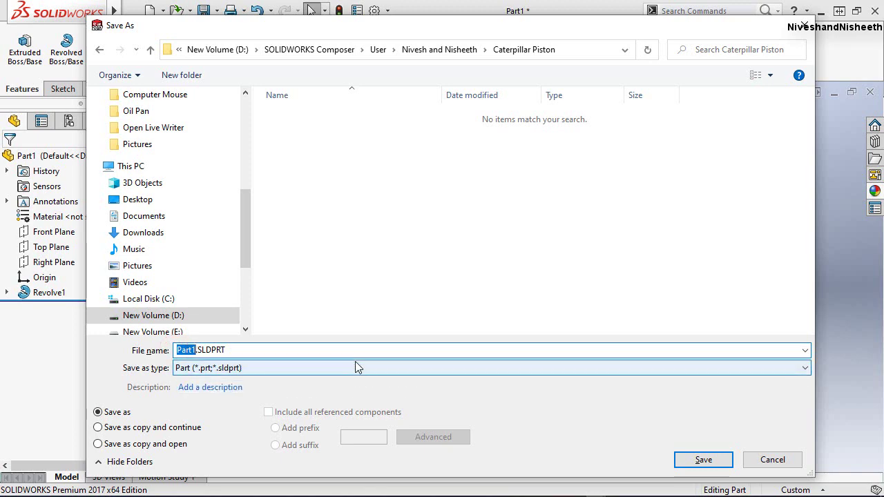
text(Caterpillar Piston)
click(715, 461)
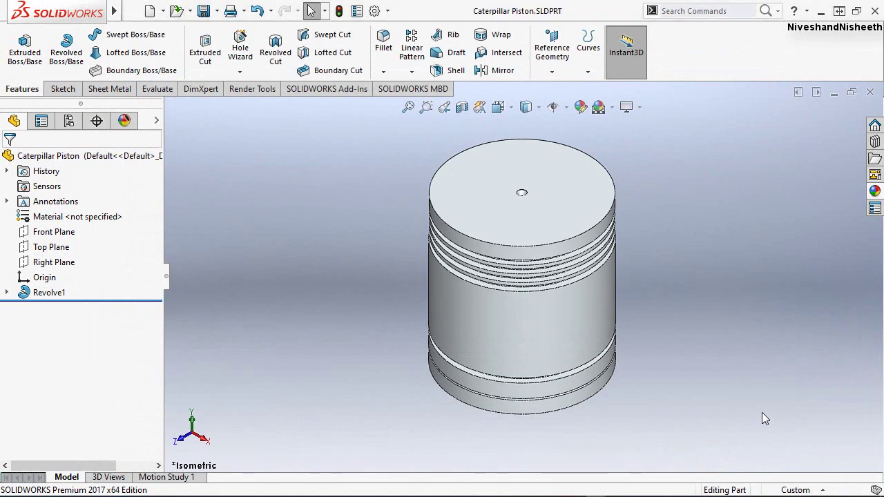
Start a new sketch on the Front Plane
click(778, 420)
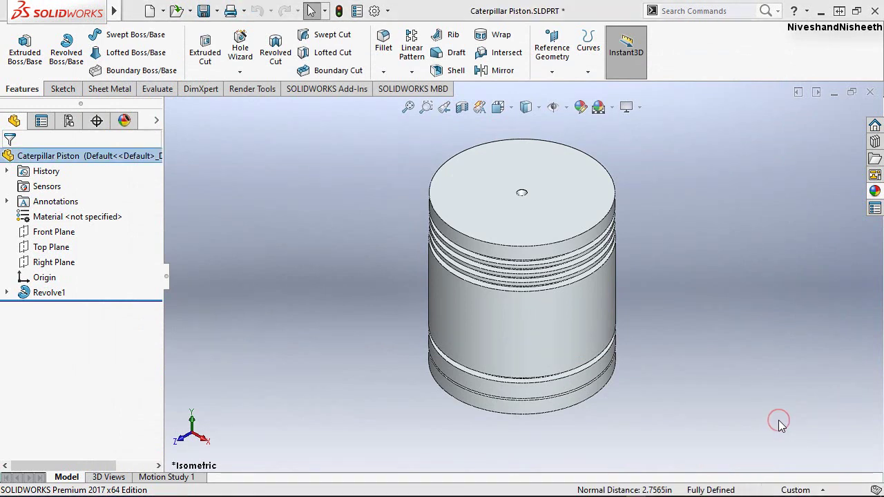
click(50, 232)
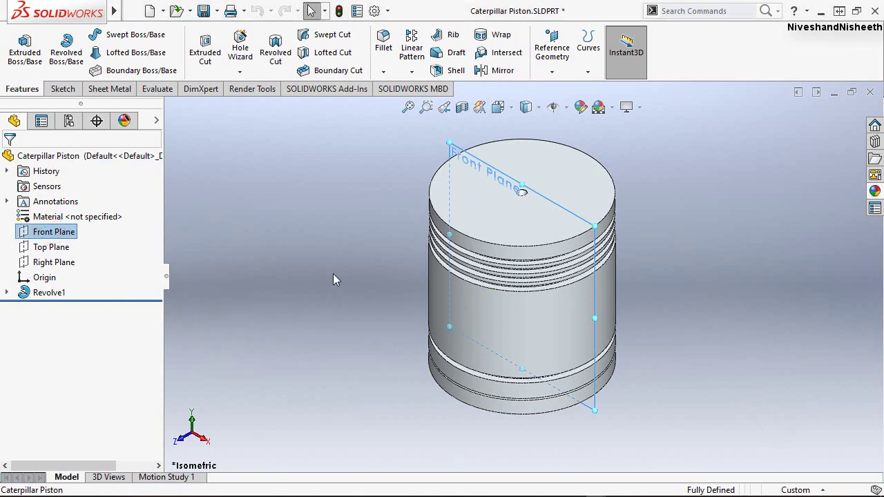
click(68, 91)
click(19, 43)
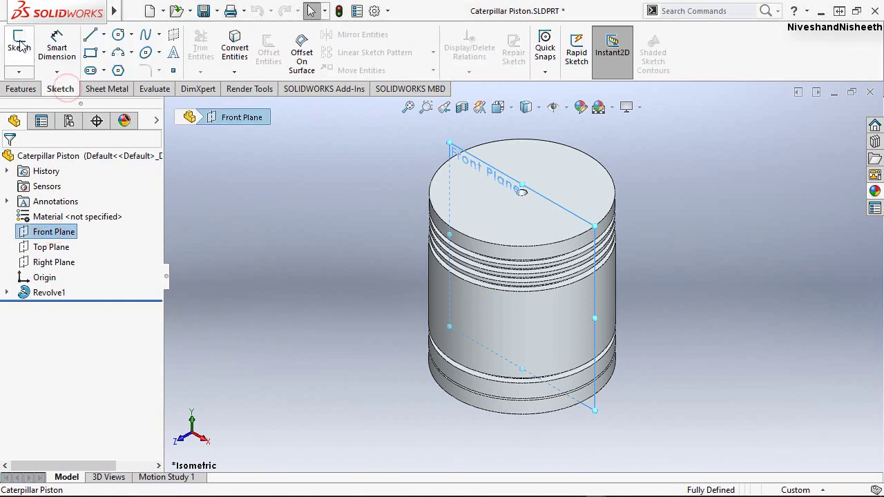
Section the piston in half and view it straight from the Front
click(462, 107)
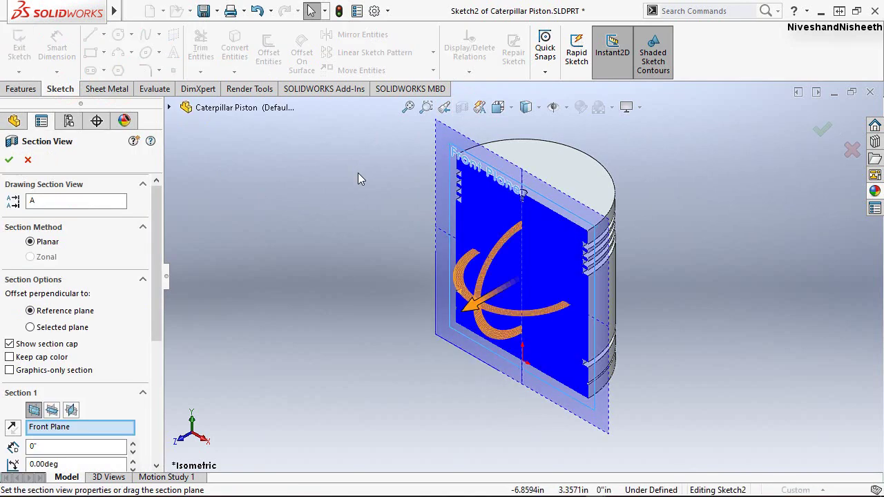
click(9, 161)
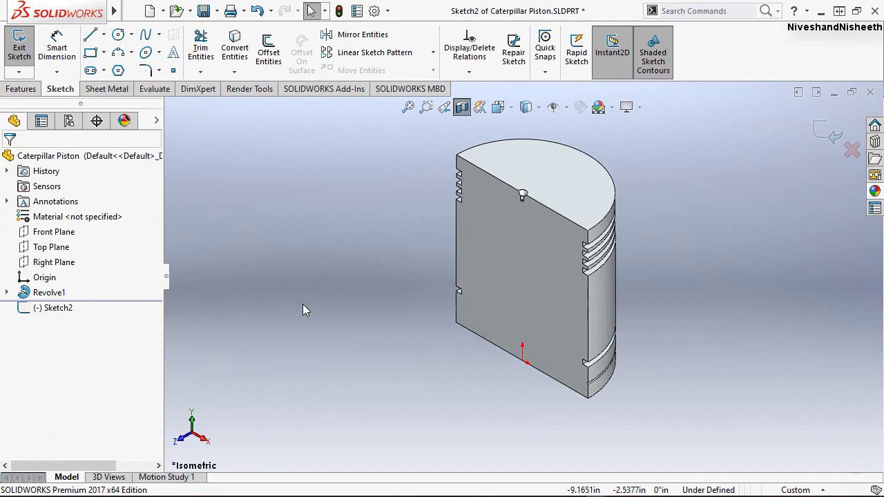
click(510, 111)
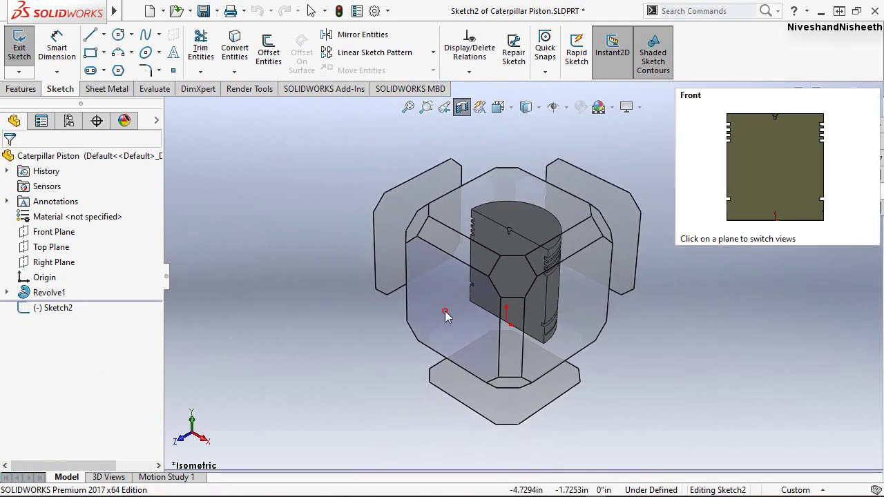
click(444, 312)
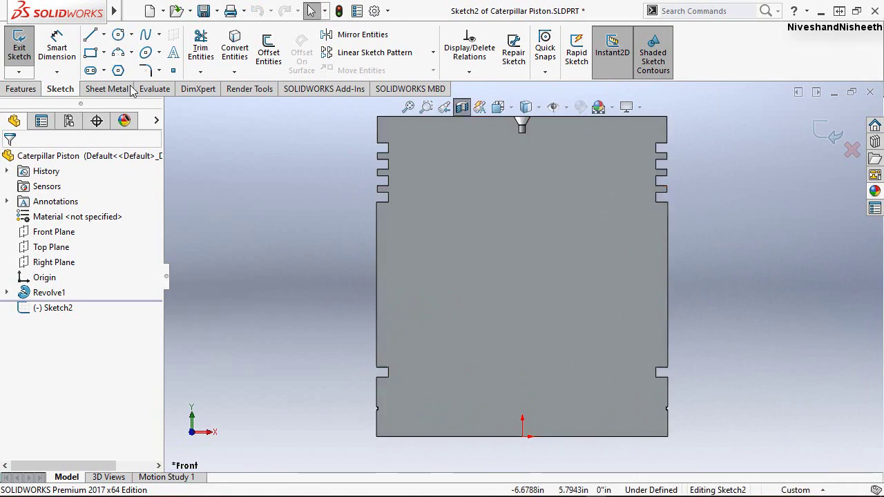
Place an infinite vertical construction centerline through the origin
click(103, 34)
click(119, 67)
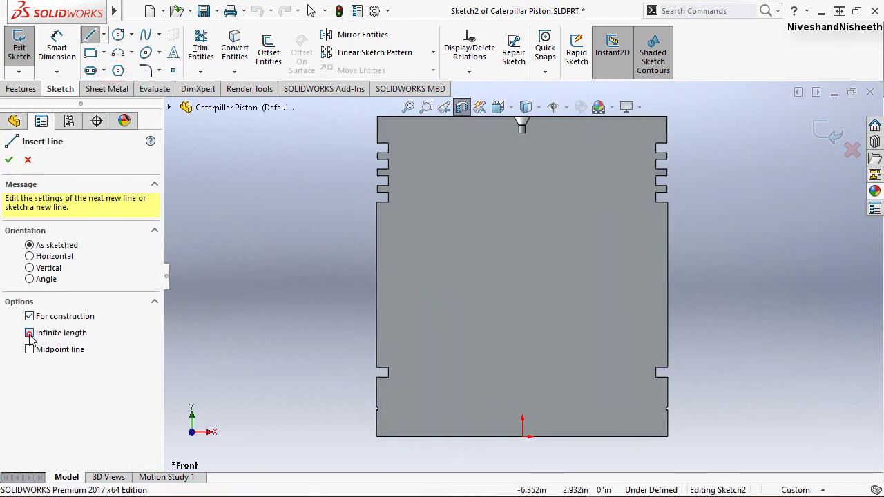
click(29, 333)
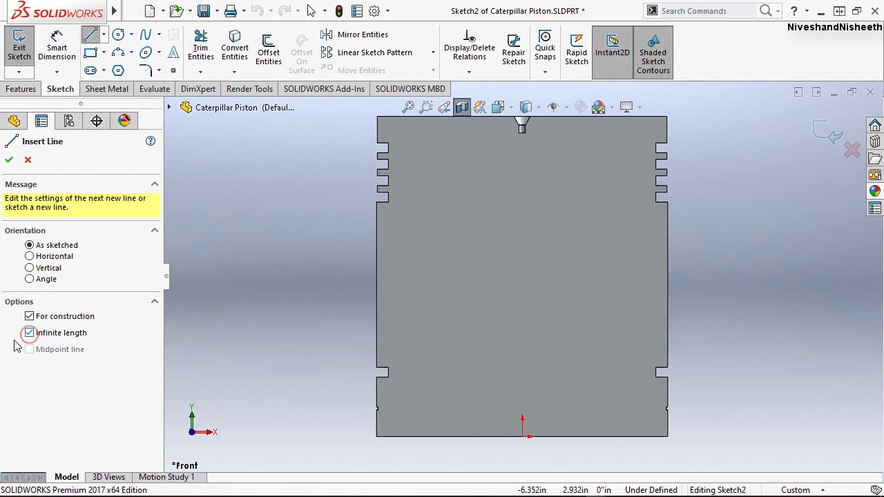
click(29, 269)
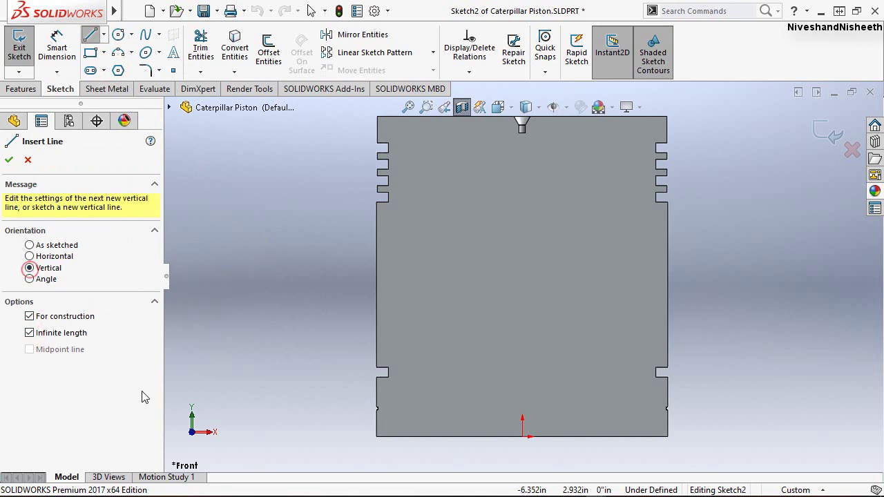
click(522, 437)
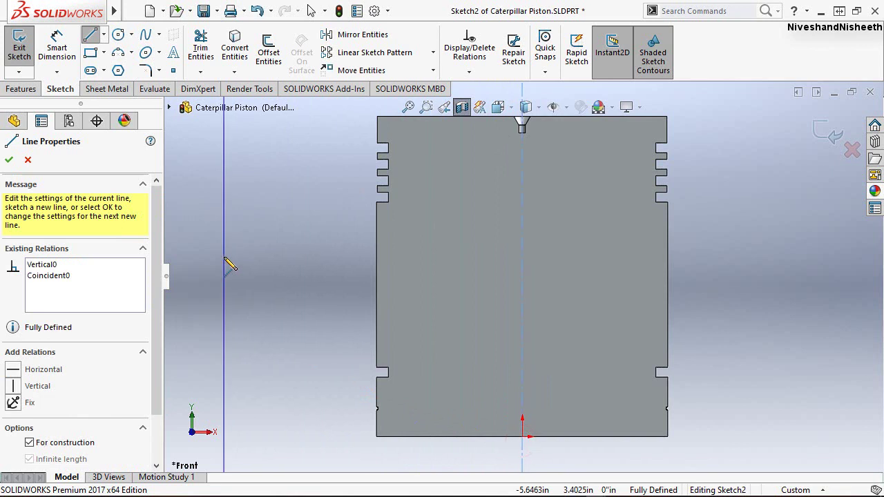
click(9, 161)
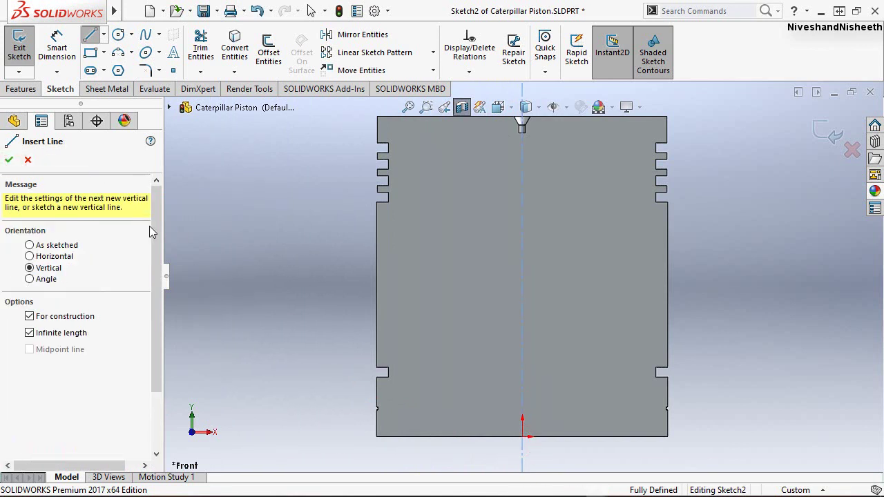
click(9, 161)
Draw a line from the origin leftward along the piston's bottom edge
click(307, 261)
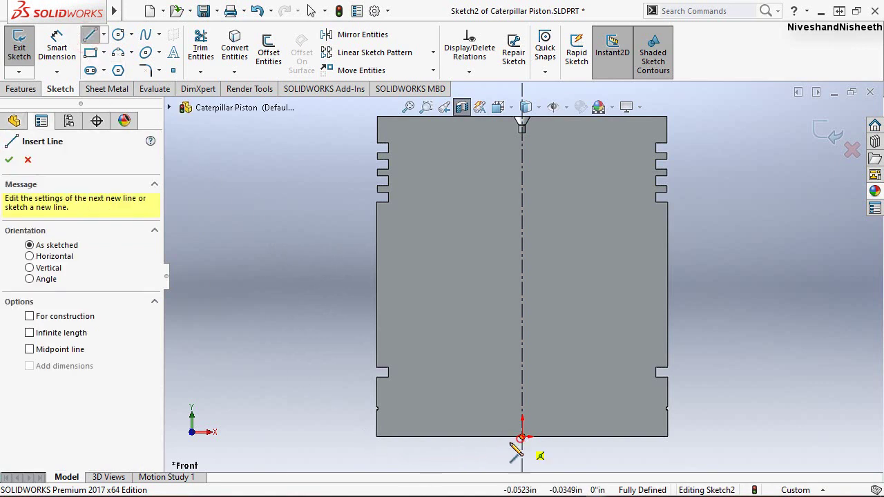
click(522, 437)
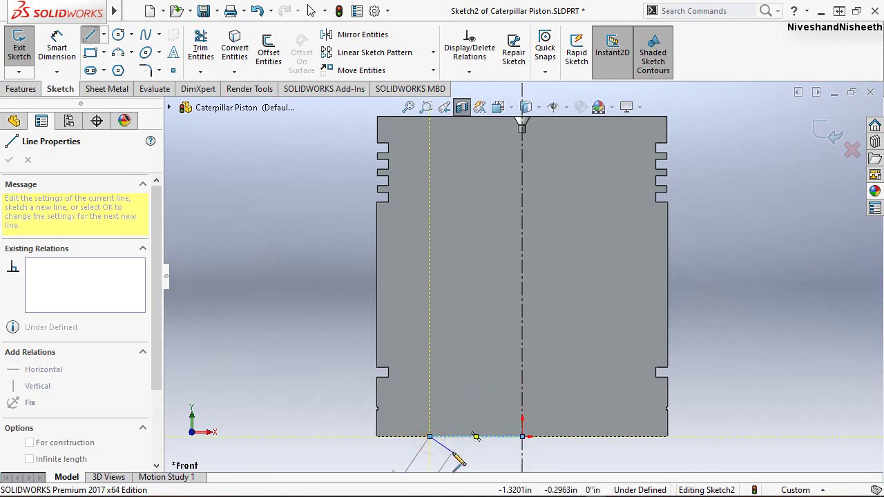
double_click(430, 436)
key(Escape)
Dimension the bottom line's left endpoint across the centerline as a 4.877 in diameter
click(57, 46)
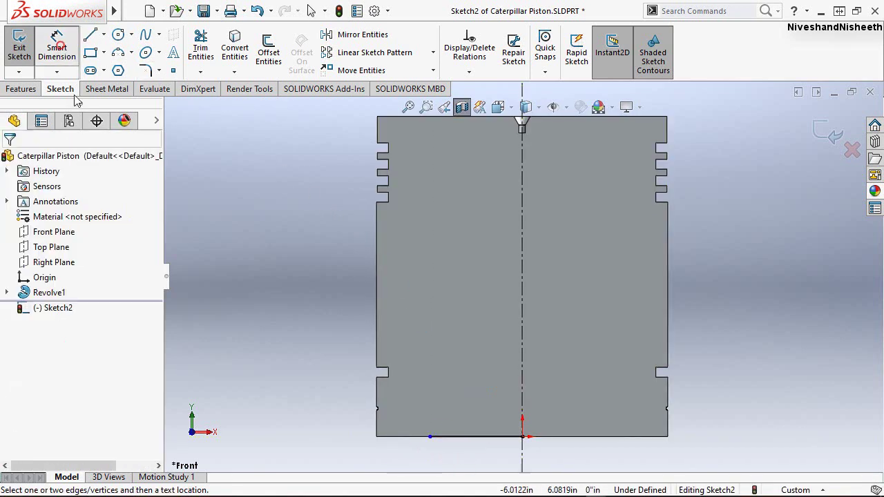
click(430, 438)
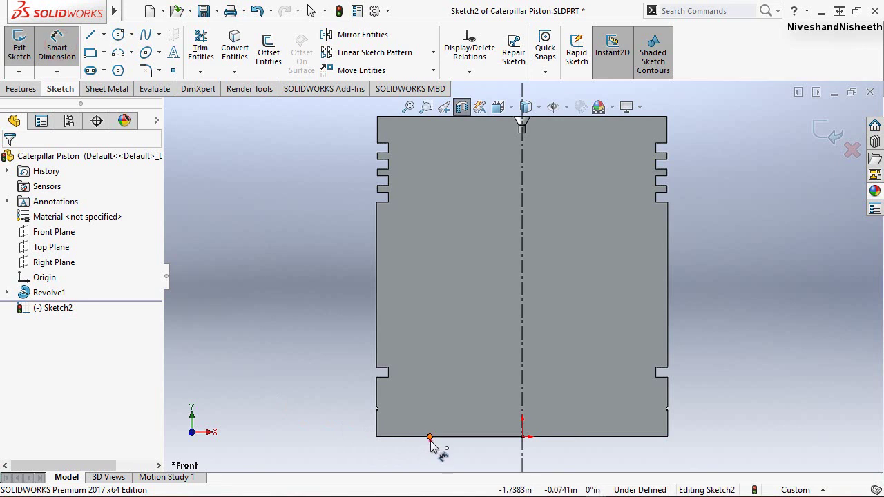
click(522, 456)
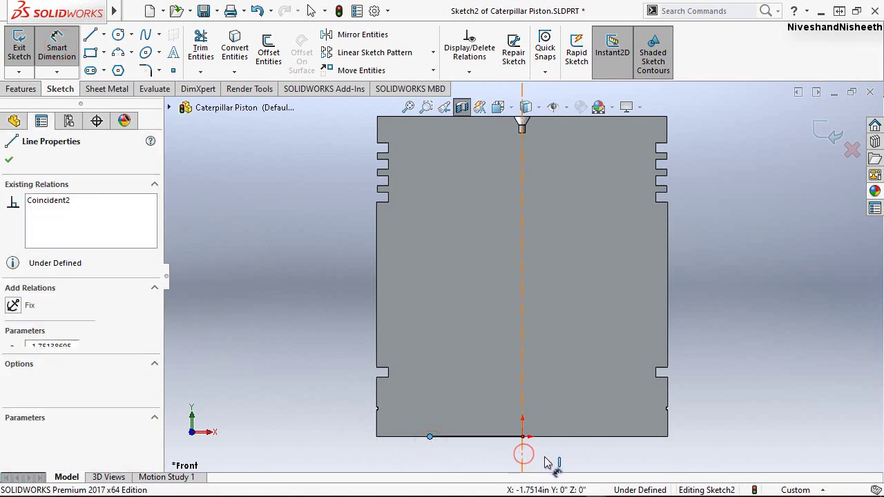
click(550, 466)
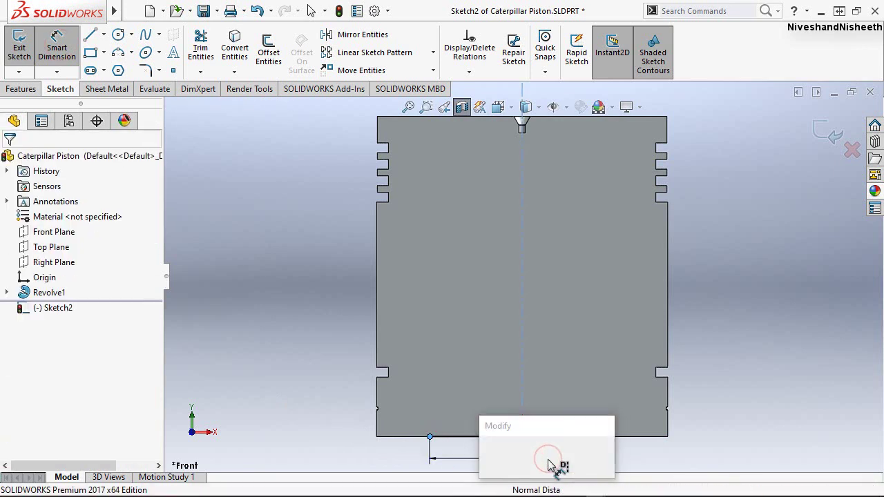
key(Return)
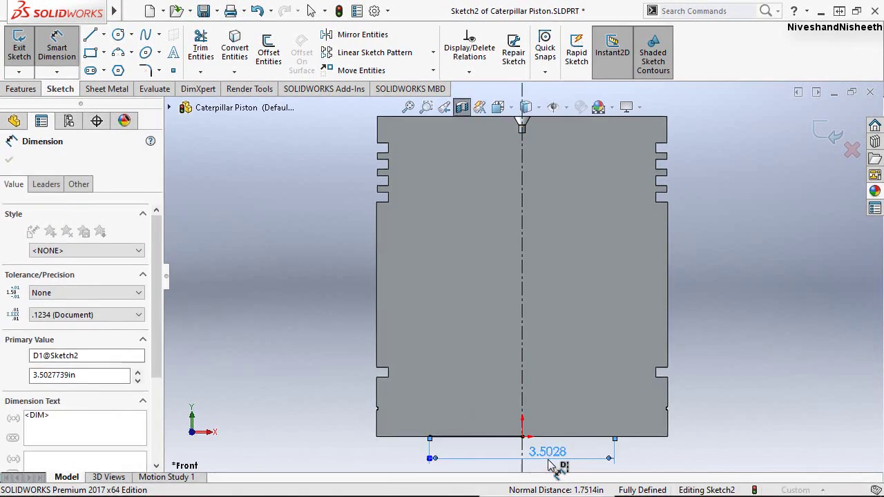
click(551, 466)
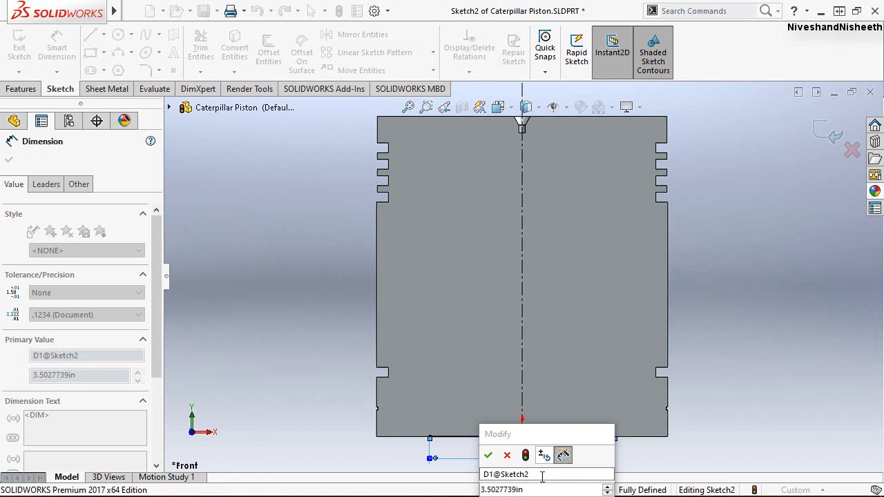
click(539, 489)
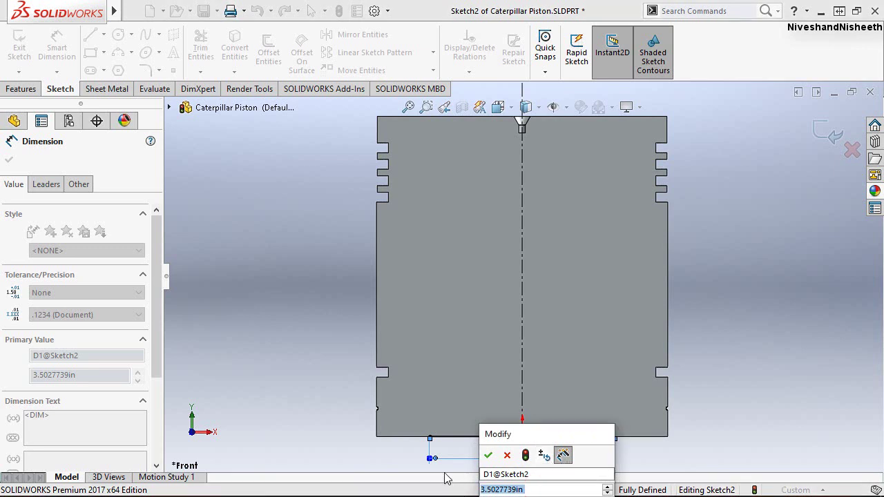
text(4.)
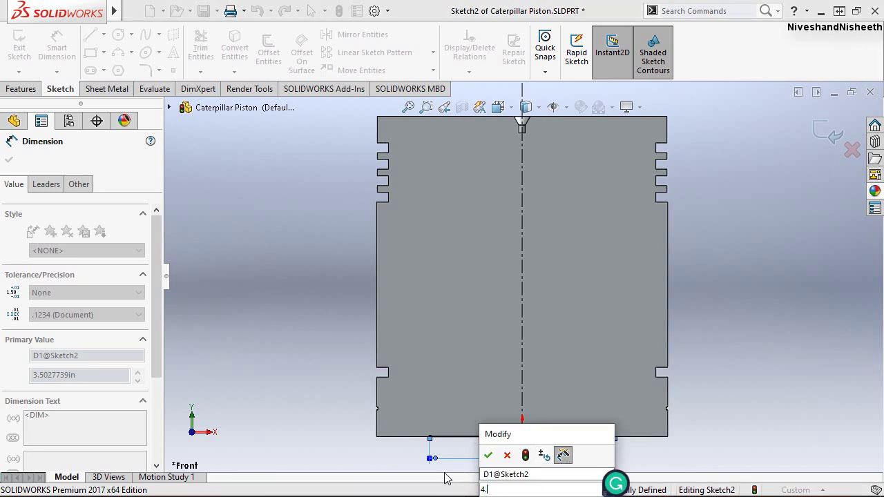
text(877)
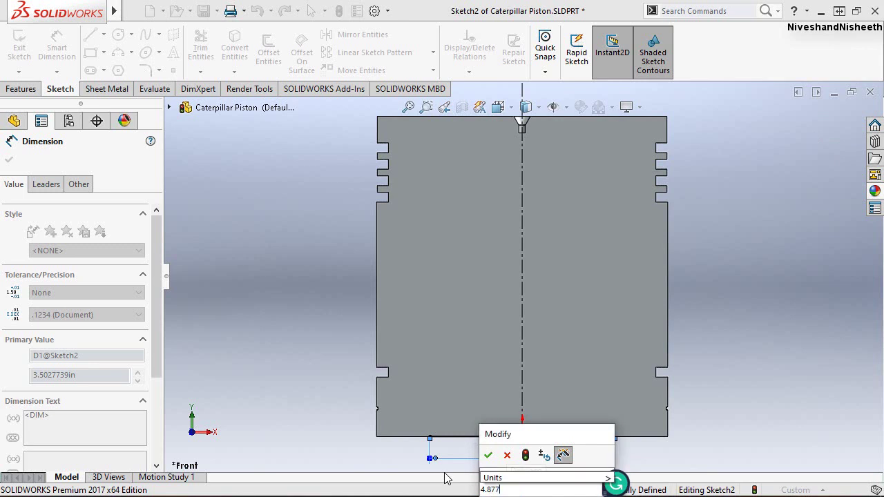
key(Escape)
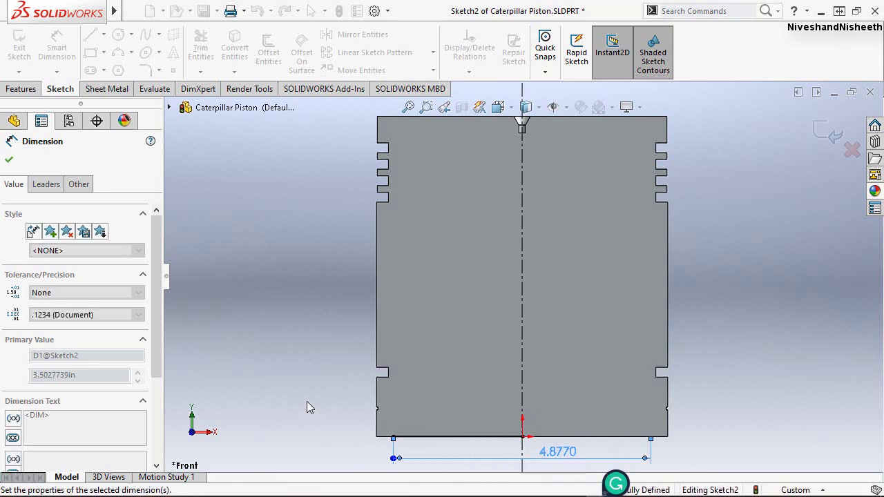
click(9, 160)
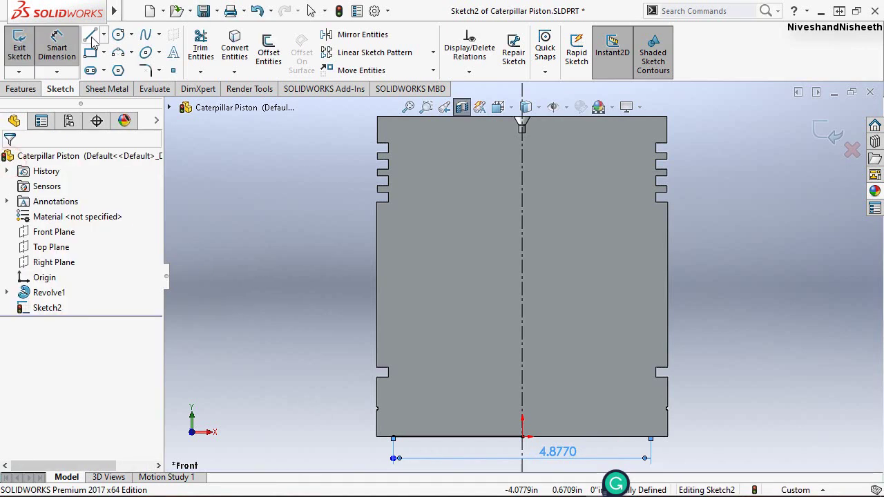
Draw the stepped line profile up the lower-left side with 0.25, 1/4 and 0.562 segments
click(92, 37)
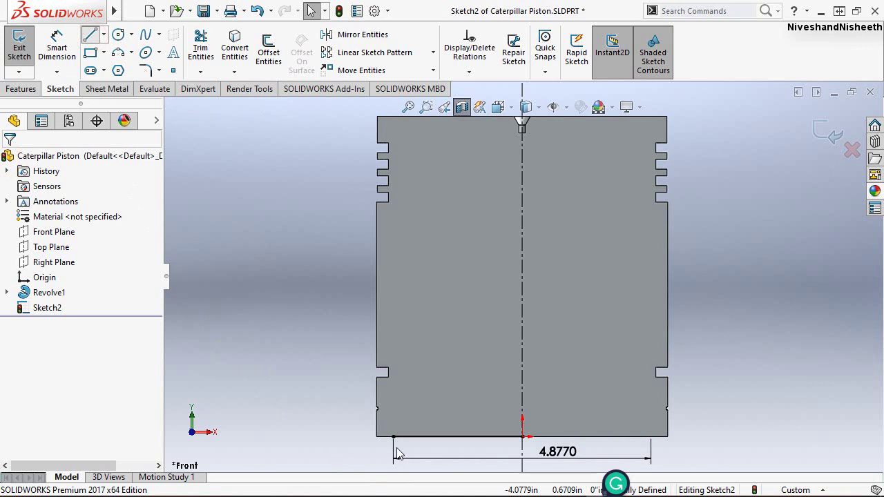
scroll(404, 448, down, 3)
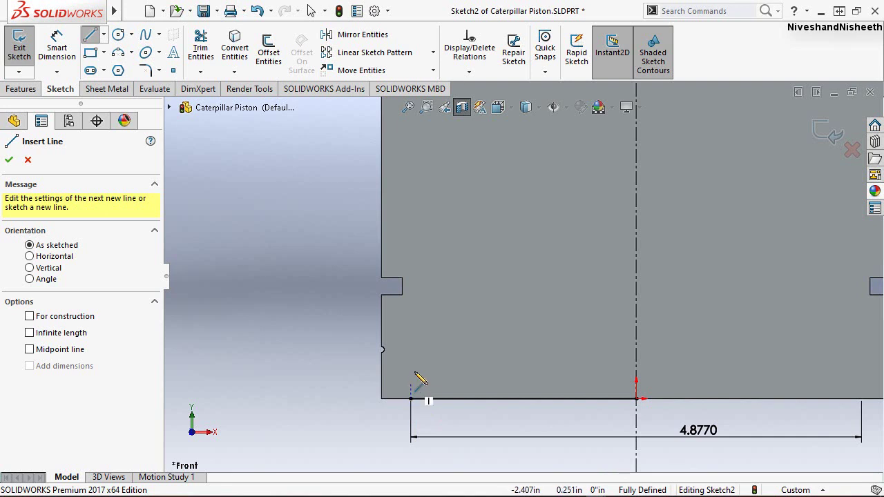
click(410, 400)
text(1/4")
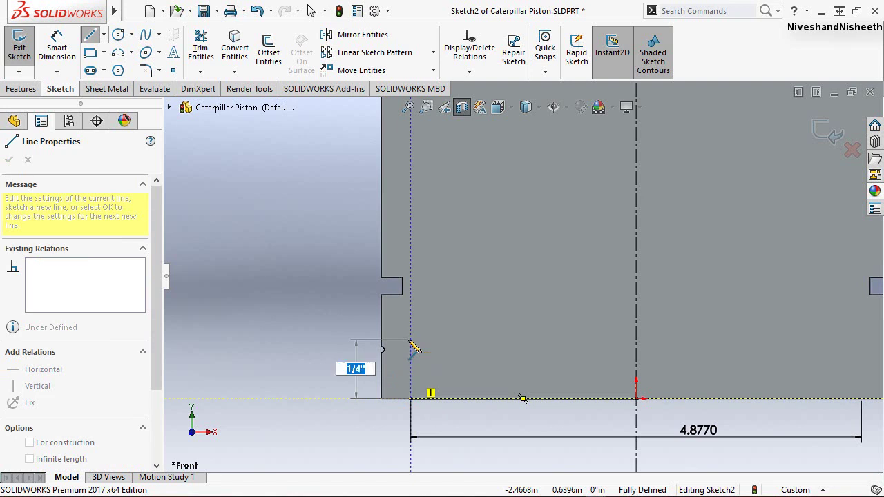
key(Return)
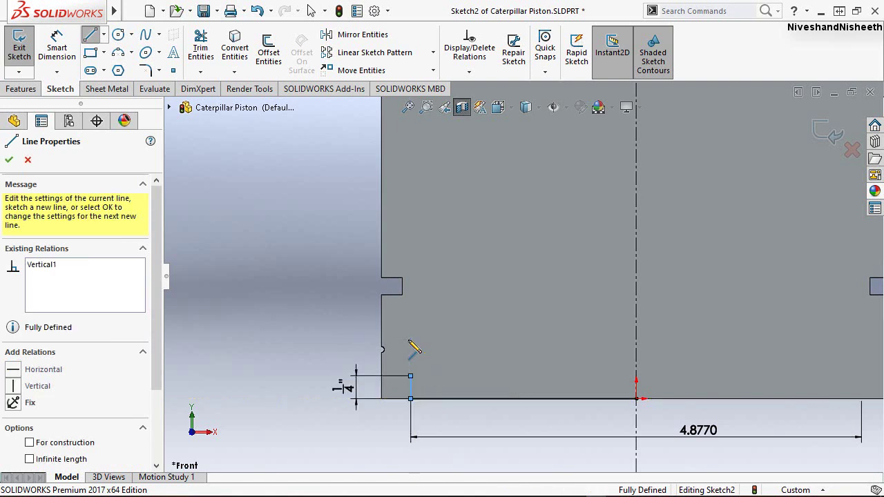
click(410, 375)
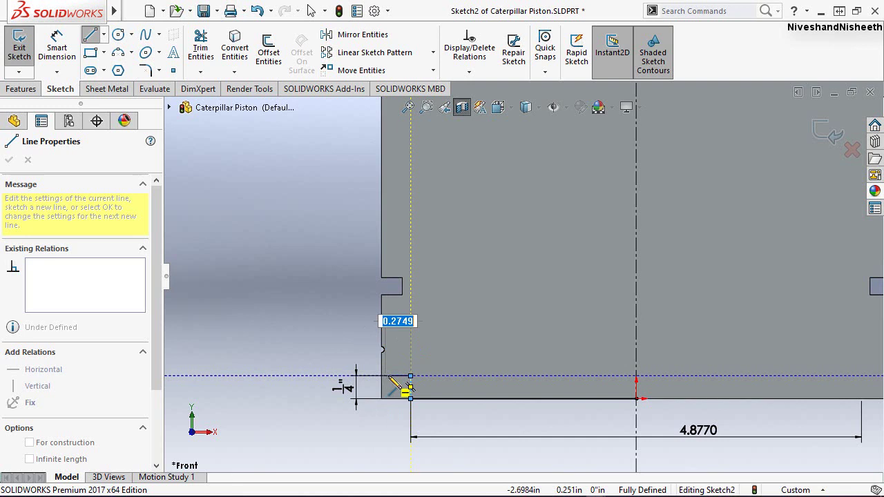
click(389, 376)
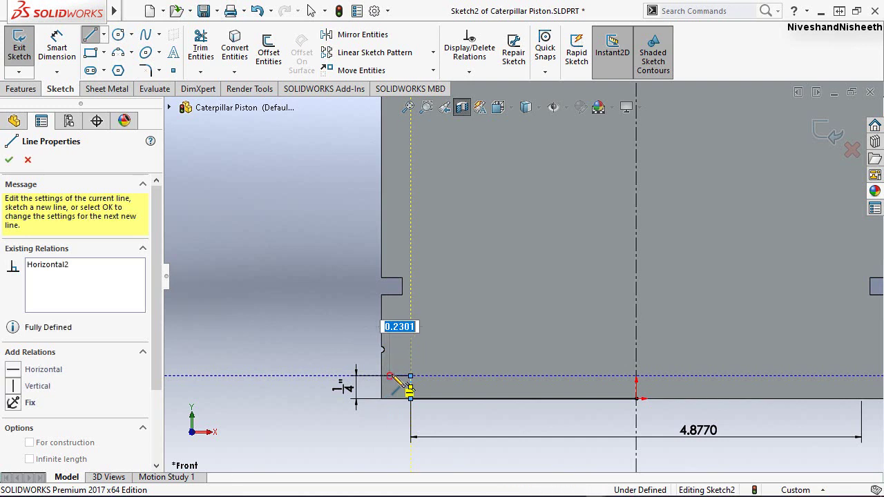
click(389, 334)
text(.25)
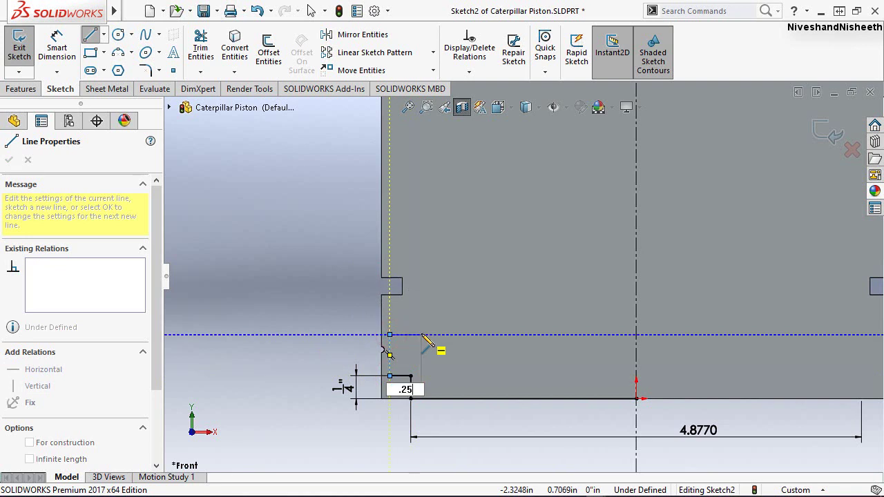
key(Return)
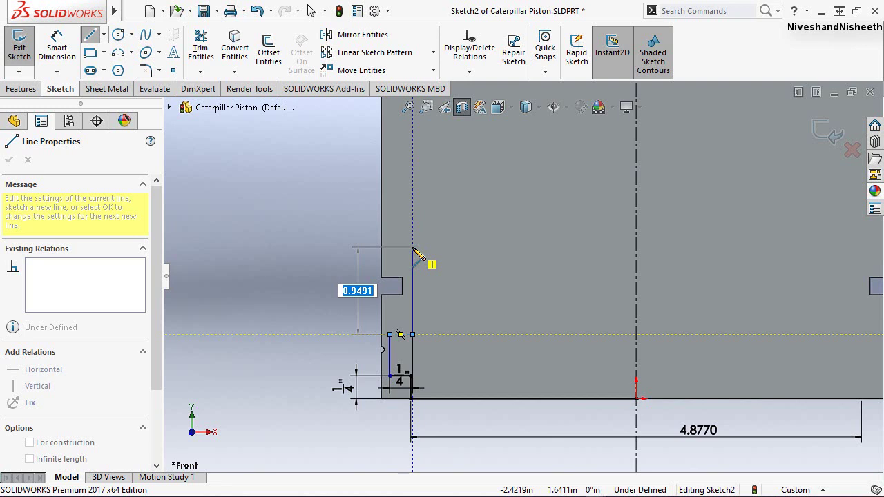
text(.562)
key(Return)
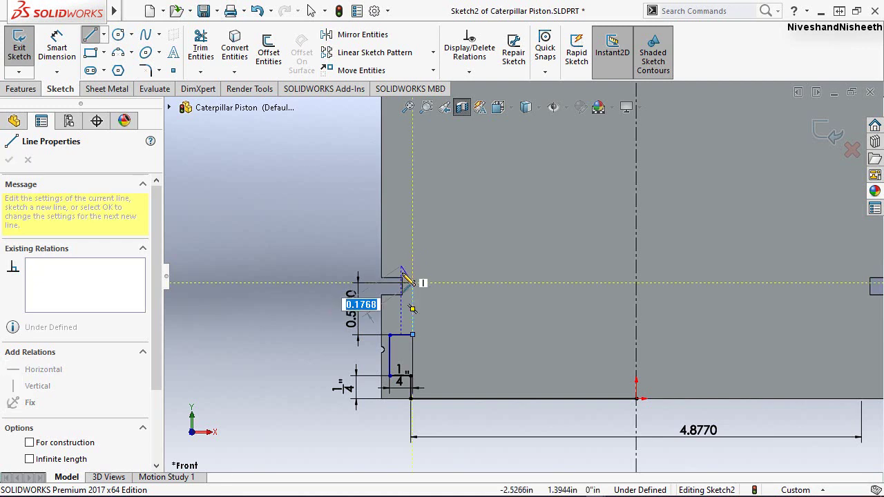
scroll(421, 294, down, 2)
scroll(418, 289, down, 1)
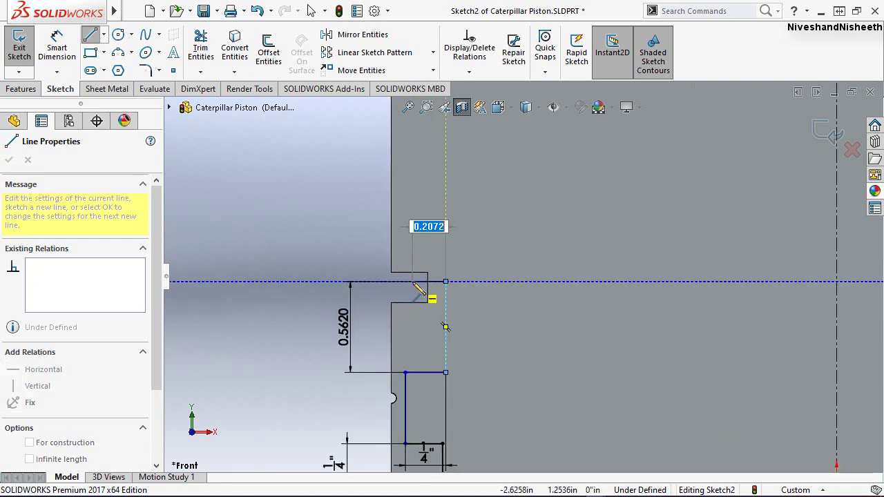
click(413, 282)
click(412, 222)
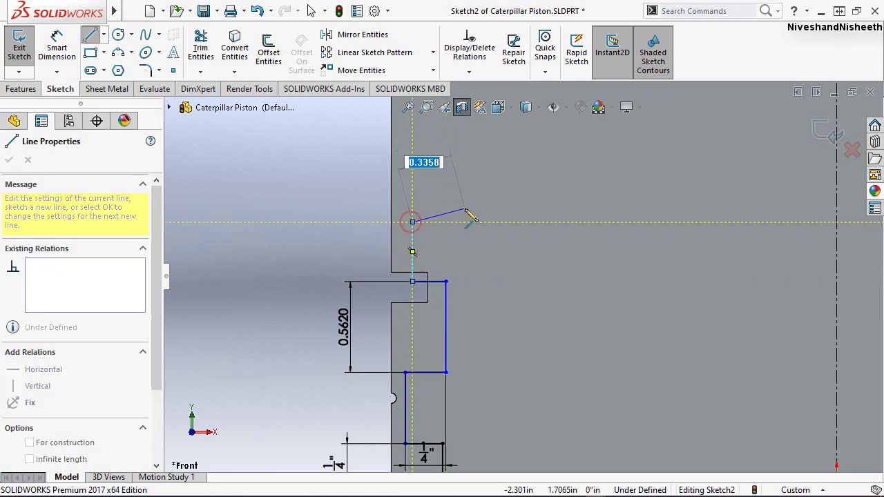
right_click(465, 210)
click(492, 220)
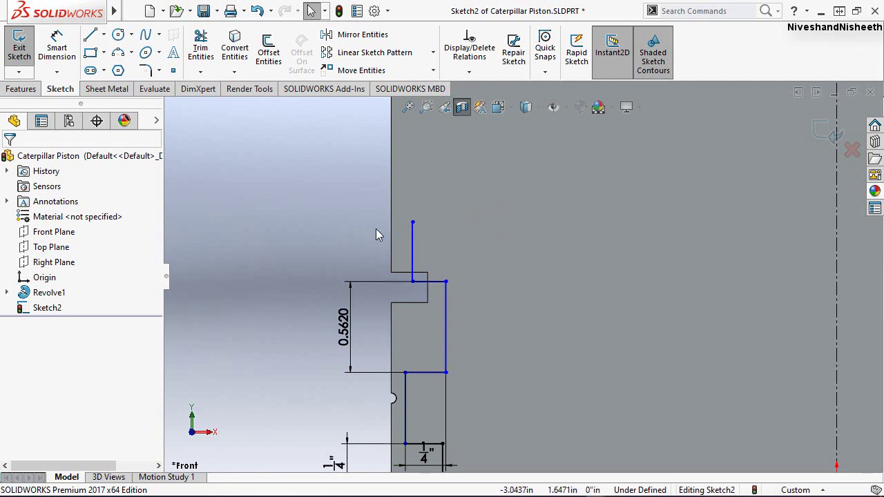
Move the 0.5620 and 1/4 dimensions clear of the profile
scroll(348, 280, up, 2)
ctrl+middle_drag(627, 290, 501, 234)
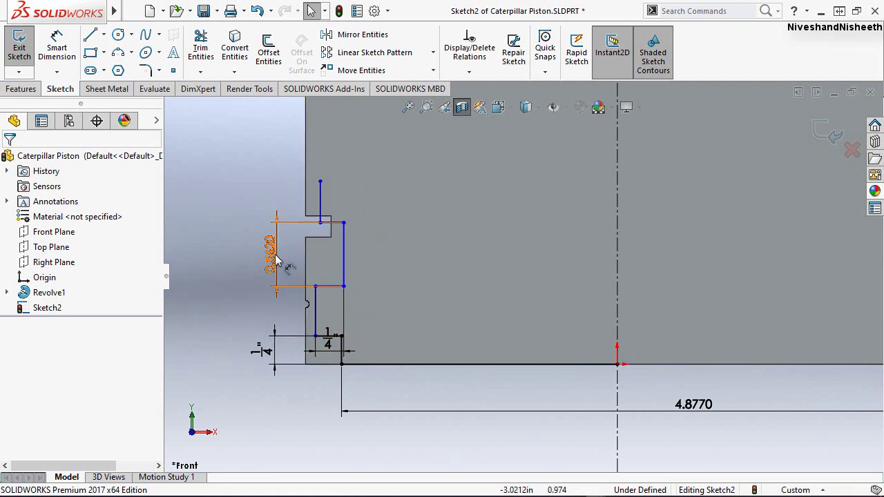
drag(274, 255, 404, 271)
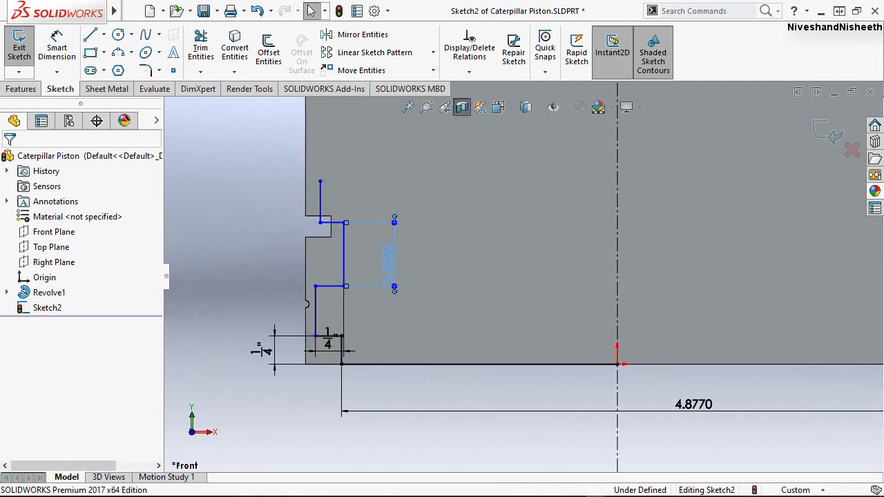
click(224, 250)
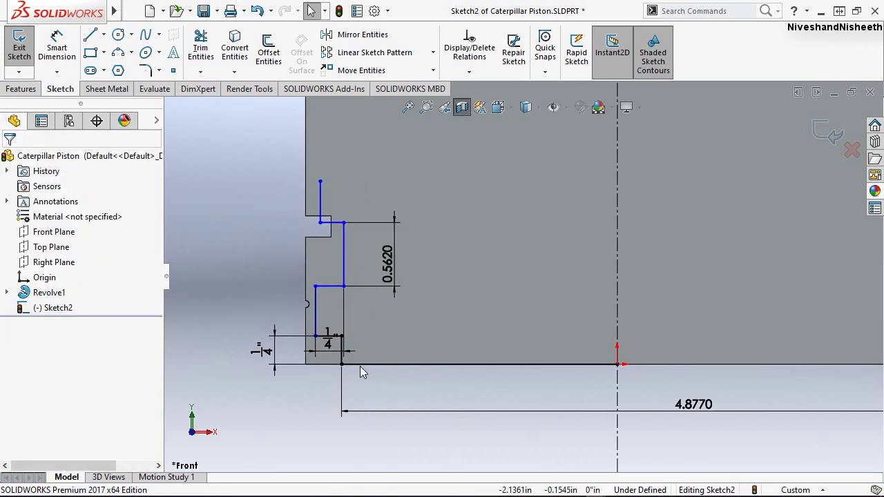
mouse_move(327, 339)
mouse_down()
mouse_move(331, 309)
mouse_move(309, 306)
mouse_up()
Dimension the lowest horizontal step line at 0.1555 in, changed from 0.2301
click(229, 294)
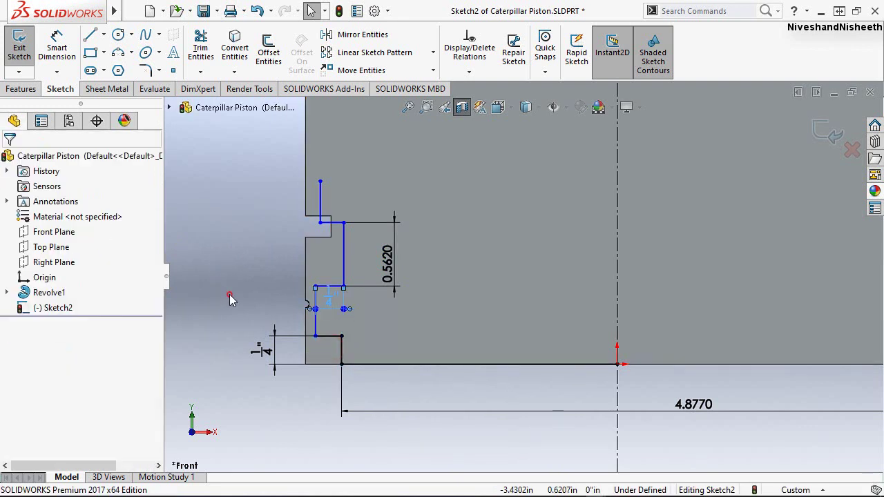
right_drag(229, 294, 221, 241)
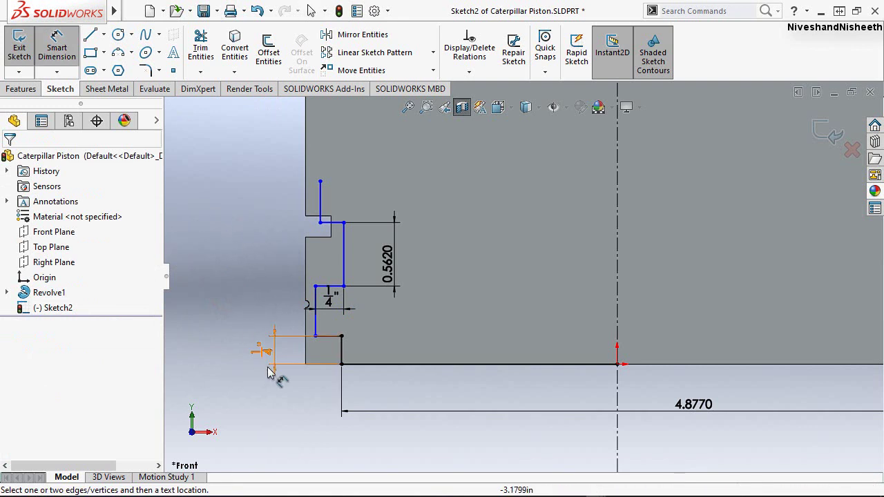
click(328, 343)
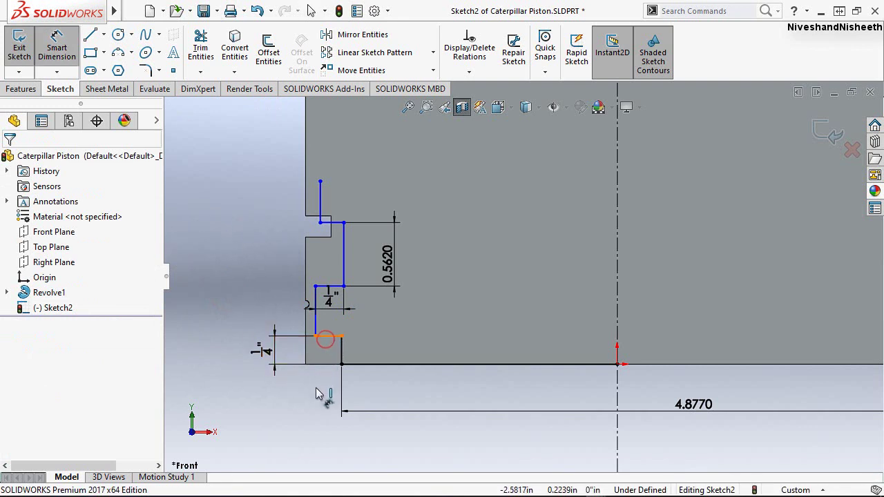
click(319, 392)
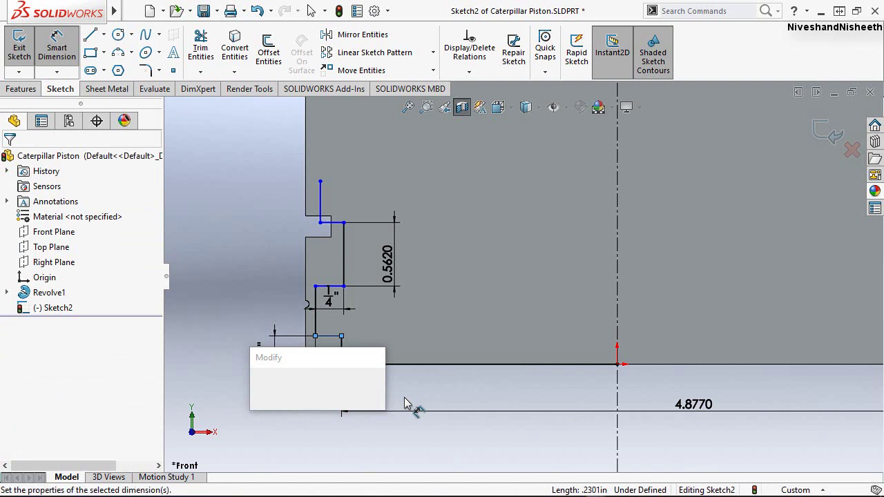
key(Return)
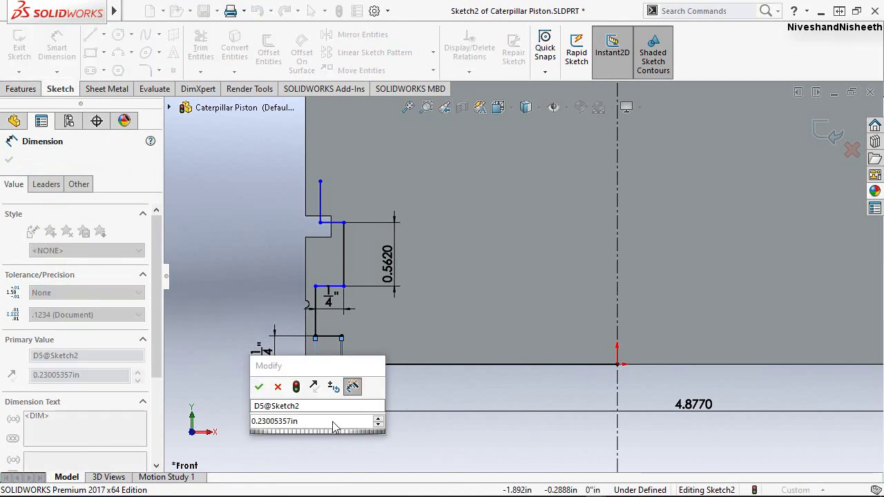
double_click(304, 422)
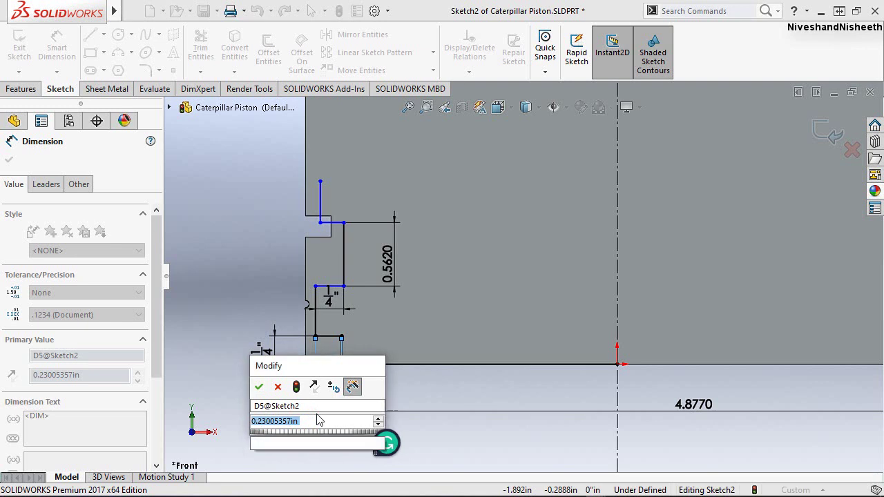
text(0.1)
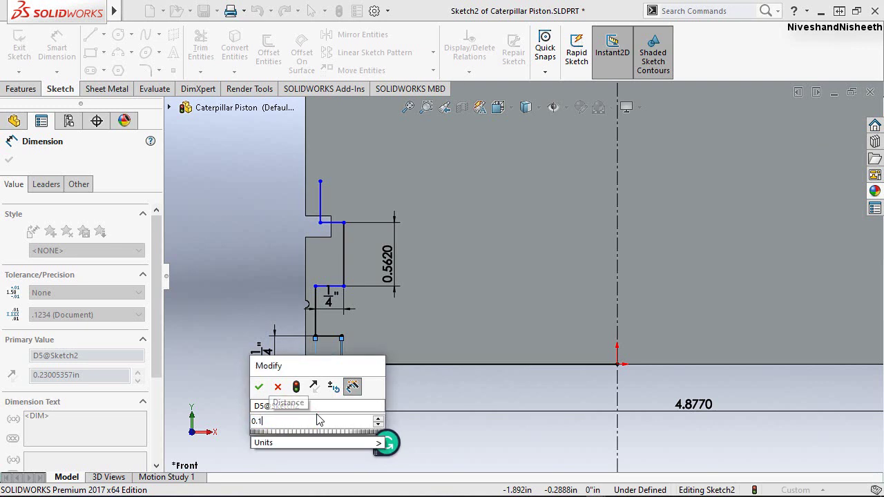
text(5550)
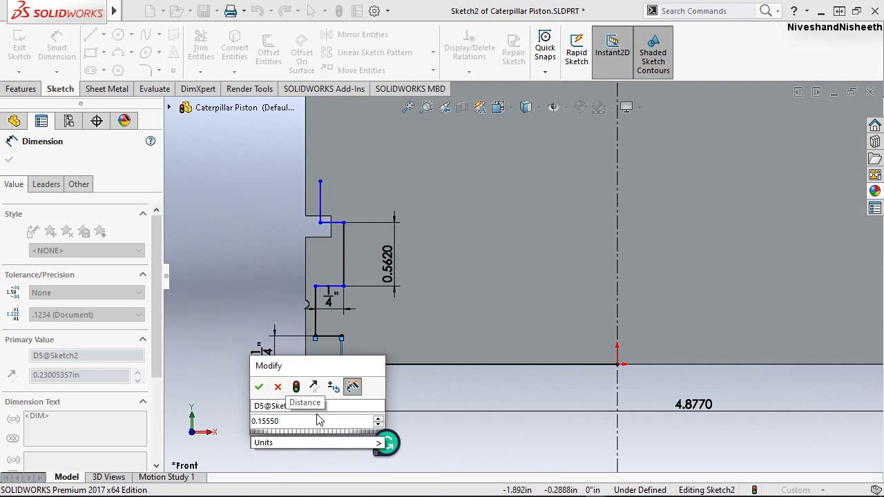
key(Escape)
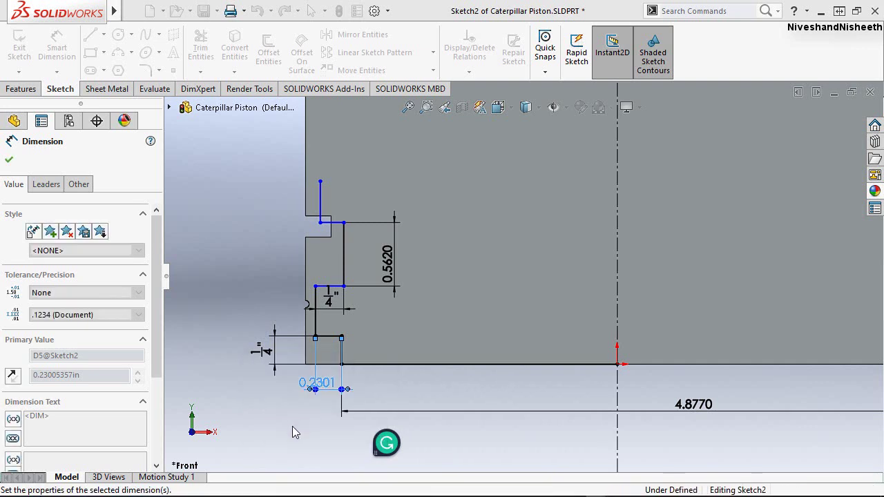
key(Escape)
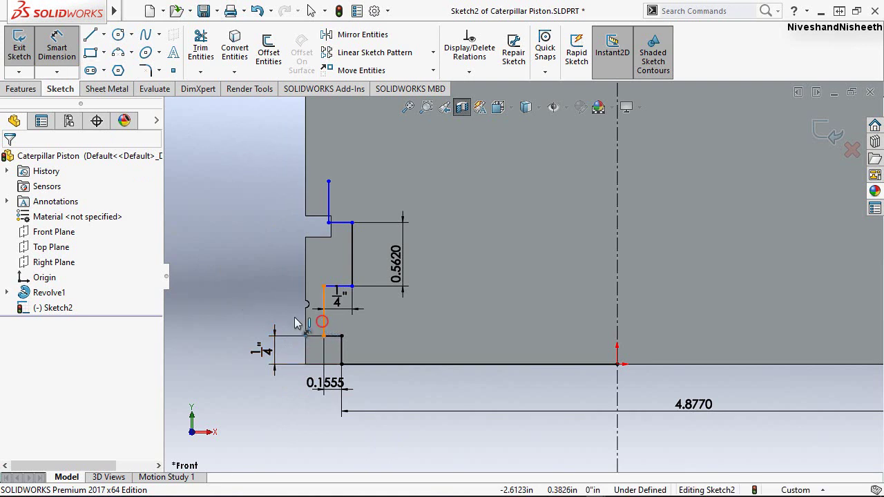
Dimension the vertical step line's height at 0.687 in
click(250, 308)
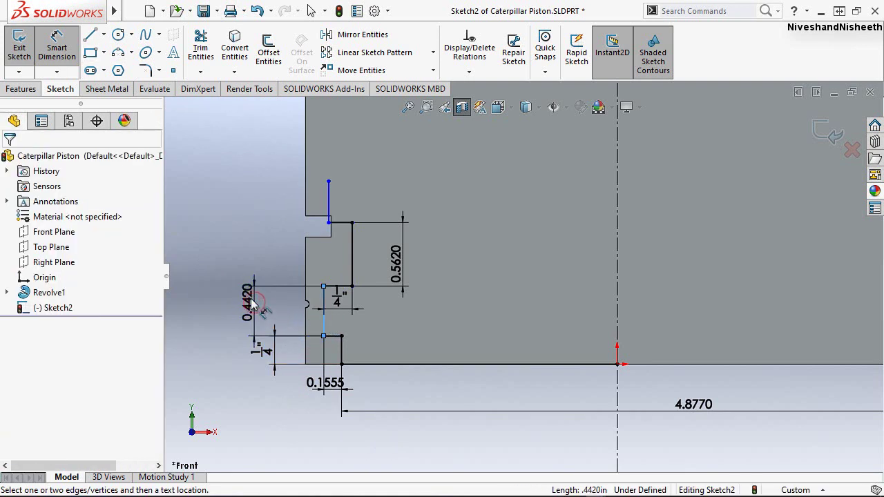
click(253, 305)
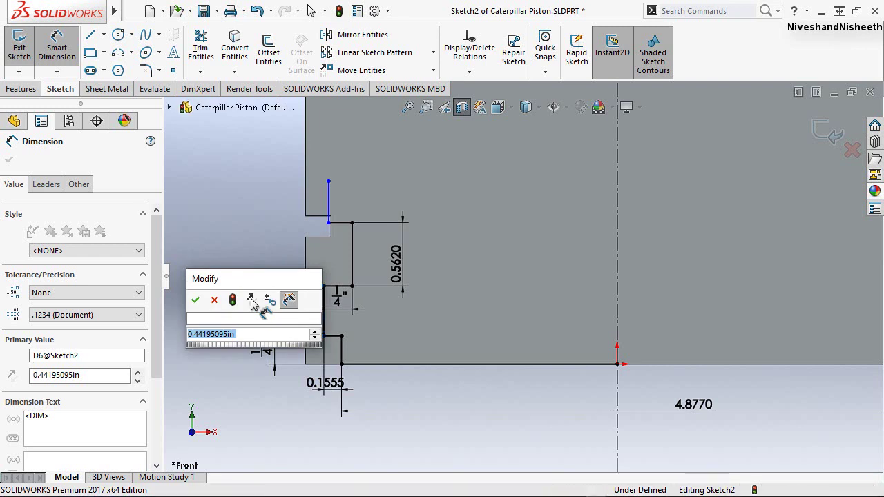
text(.687)
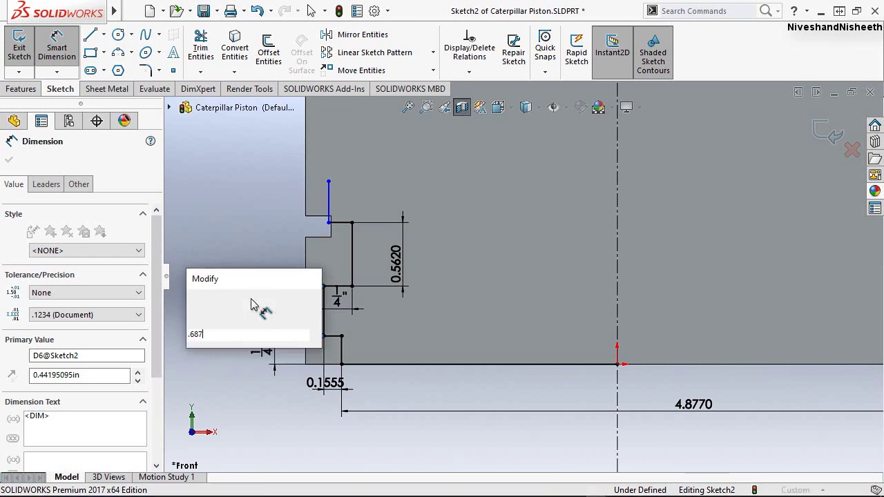
key(Escape)
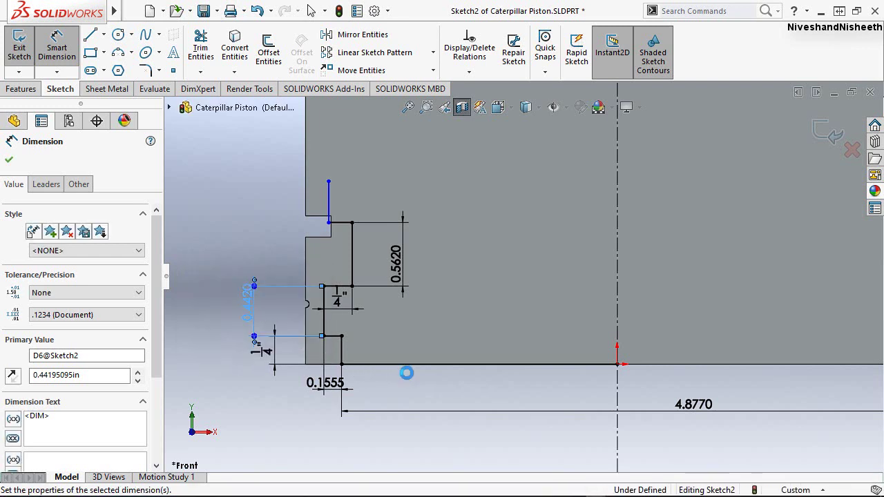
click(432, 444)
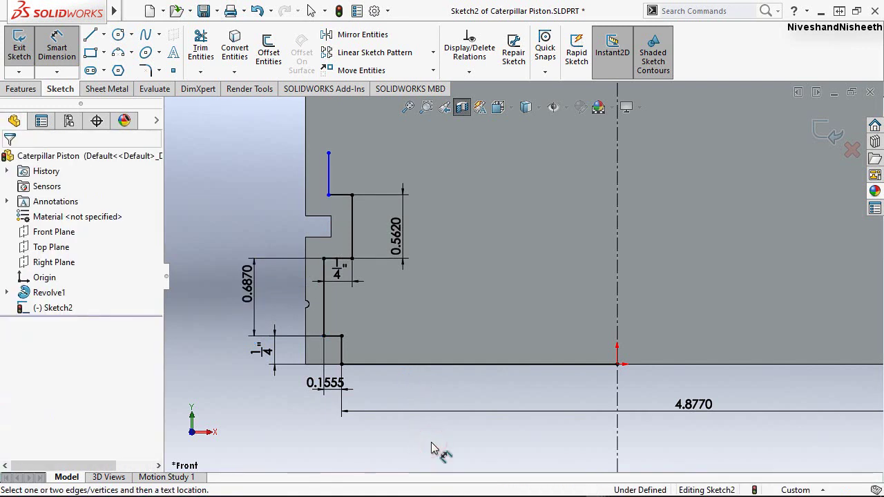
Dimension the upper vertical line at 2.561 in and zoom to fit the part
click(331, 177)
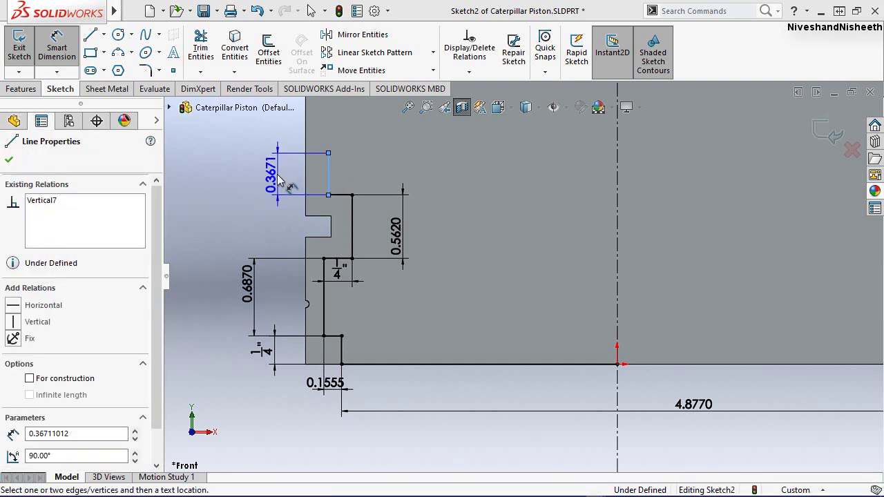
click(277, 178)
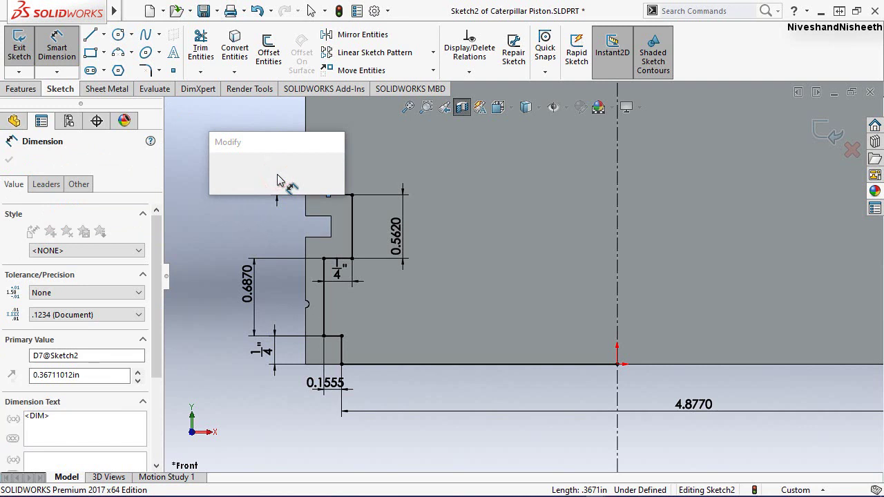
text(2.5)
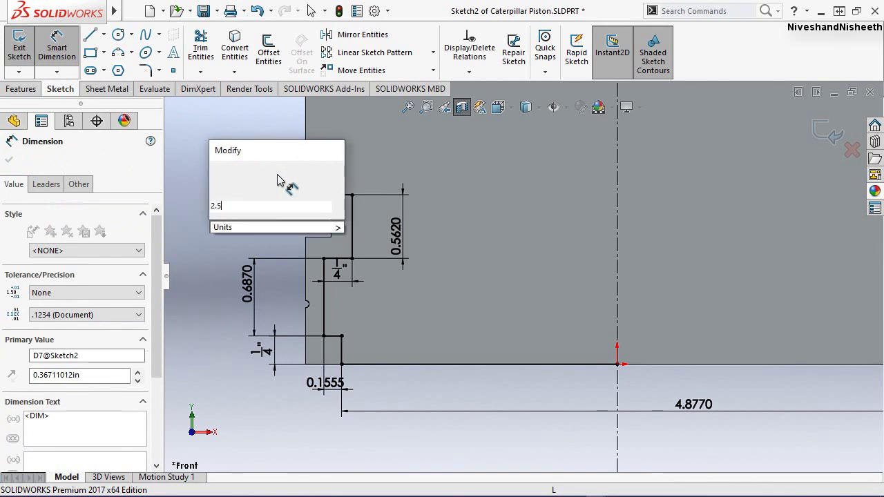
text(61)
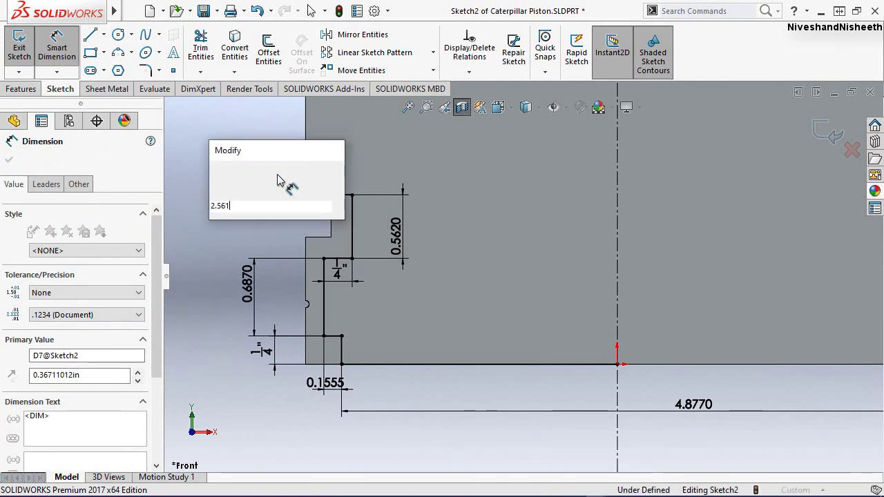
key(Escape)
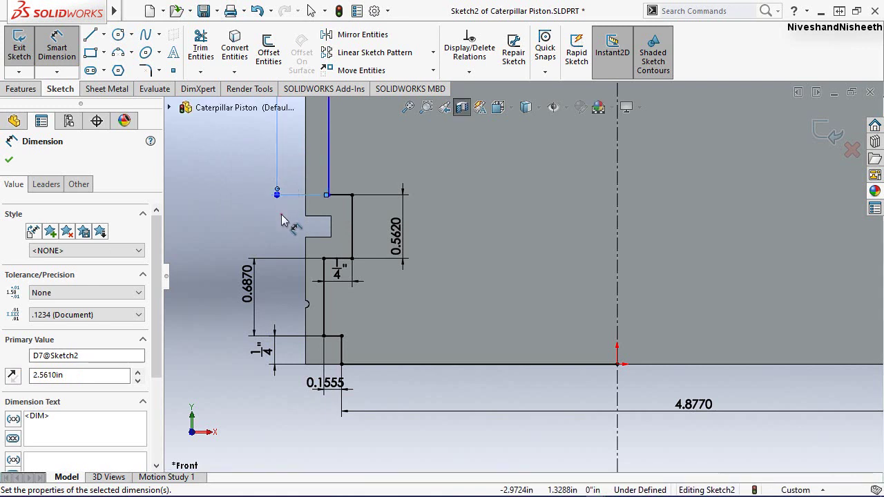
click(280, 214)
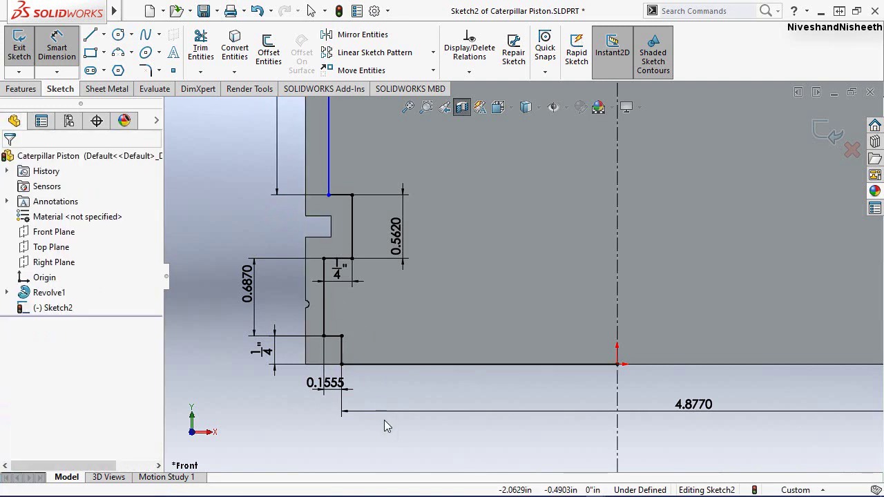
key(Escape)
key(f)
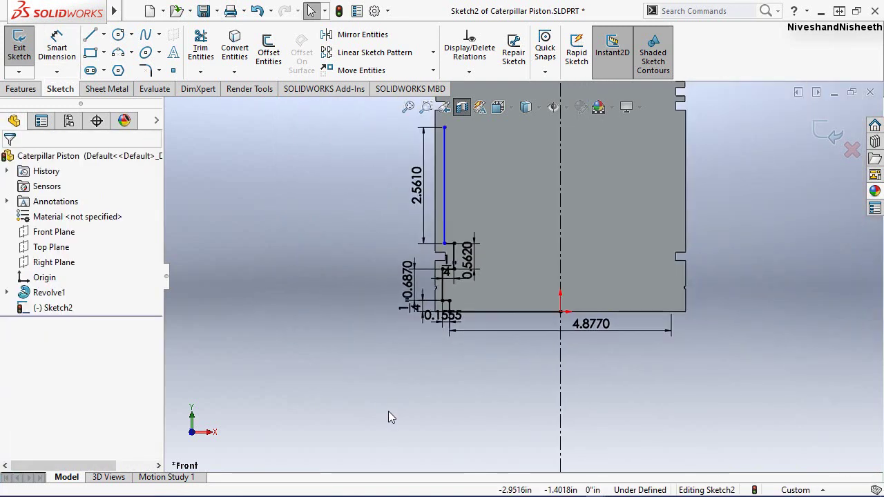
Dimension the left vertical line across the centerline as a 5.125 in diameter
scroll(549, 135, down, 2)
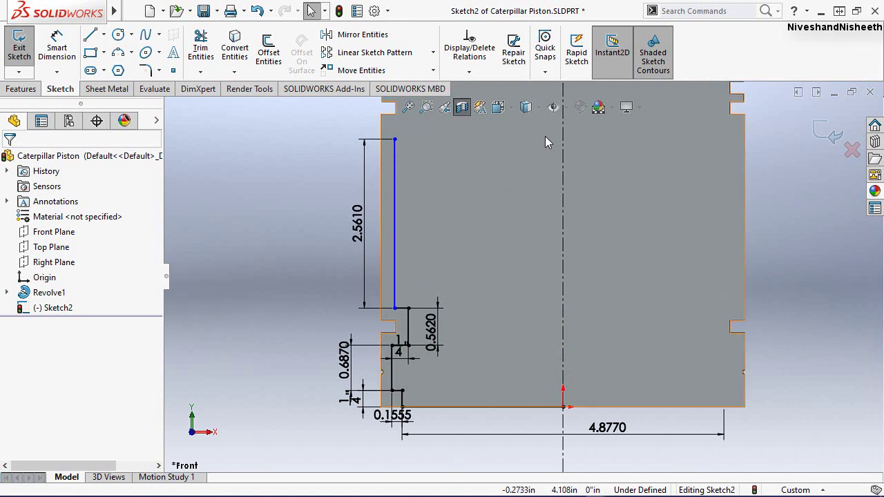
click(56, 53)
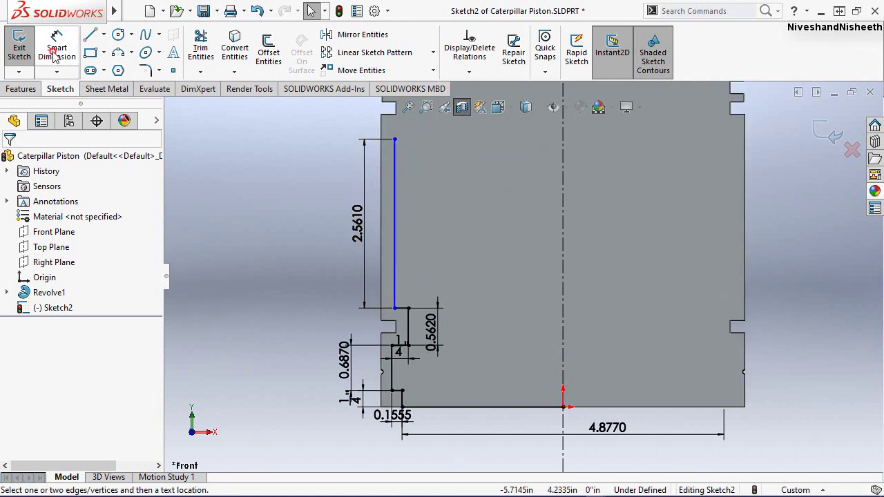
click(393, 210)
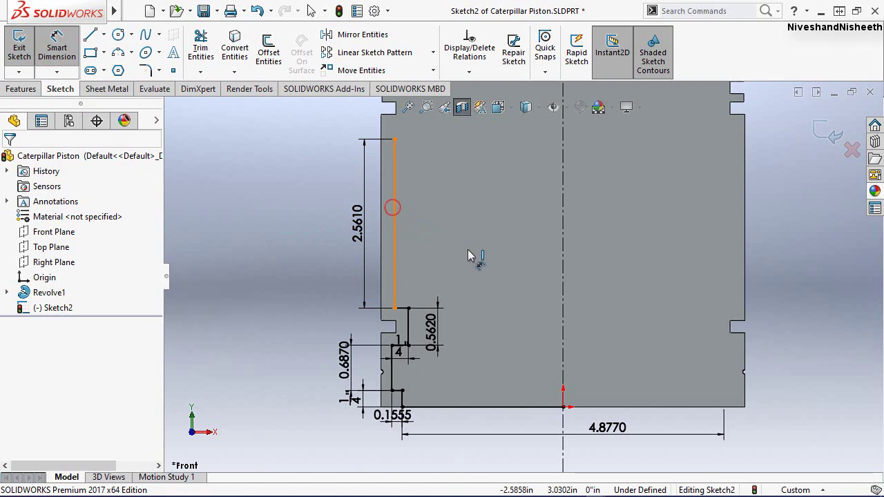
click(562, 290)
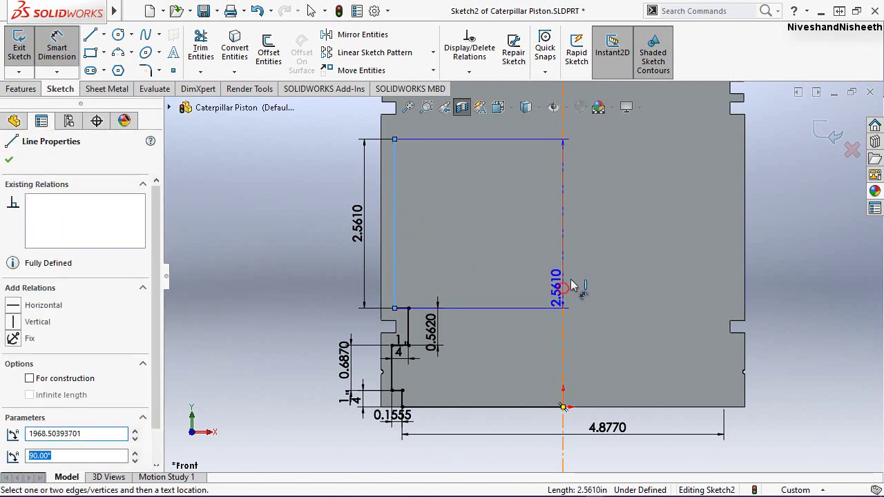
click(573, 299)
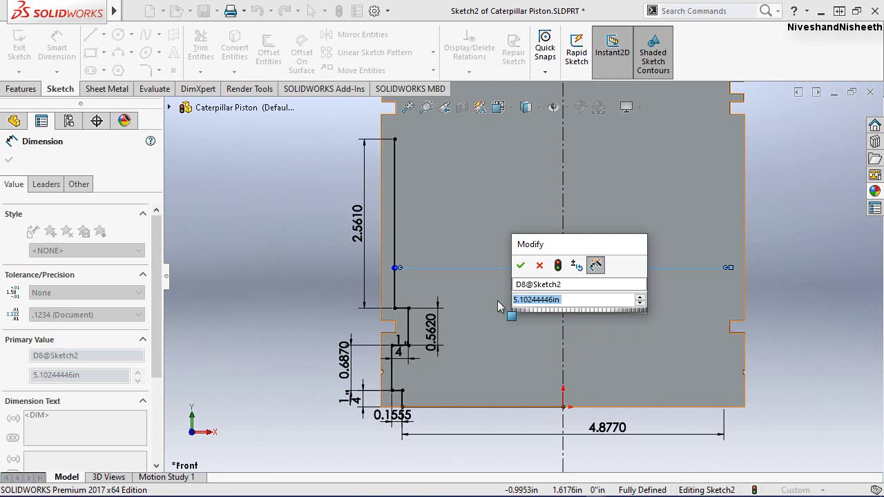
text(5.1)
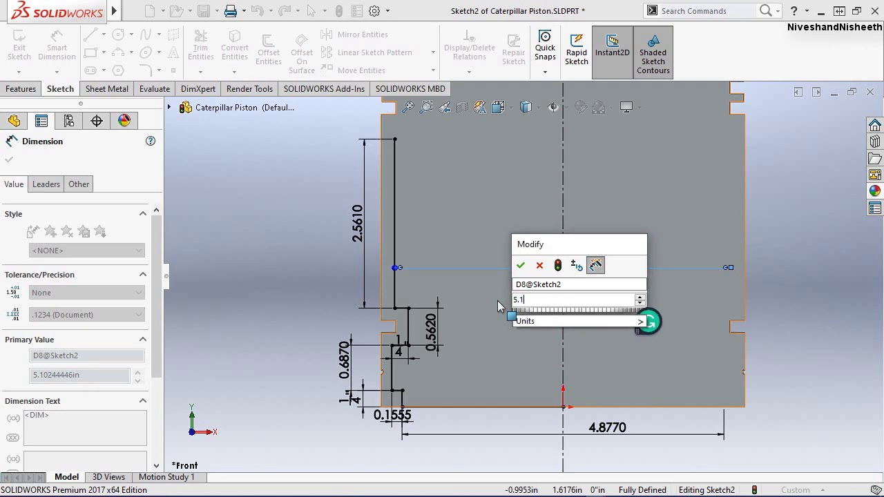
text(25)
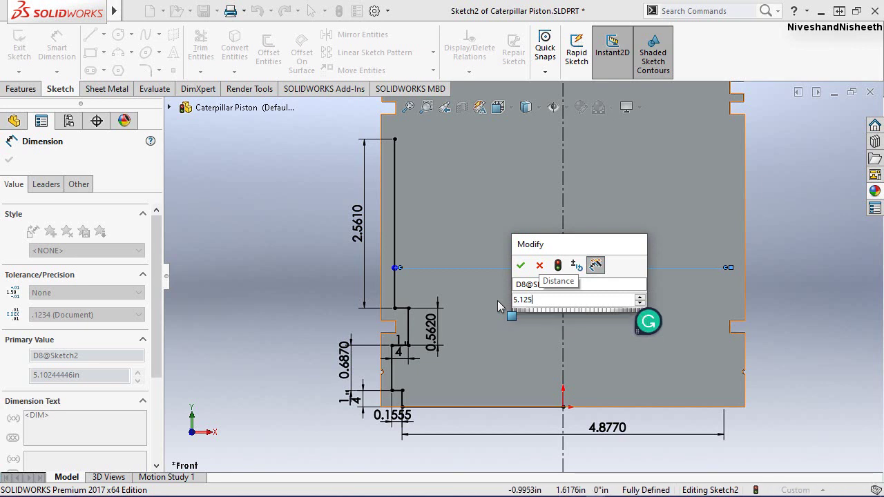
key(Escape)
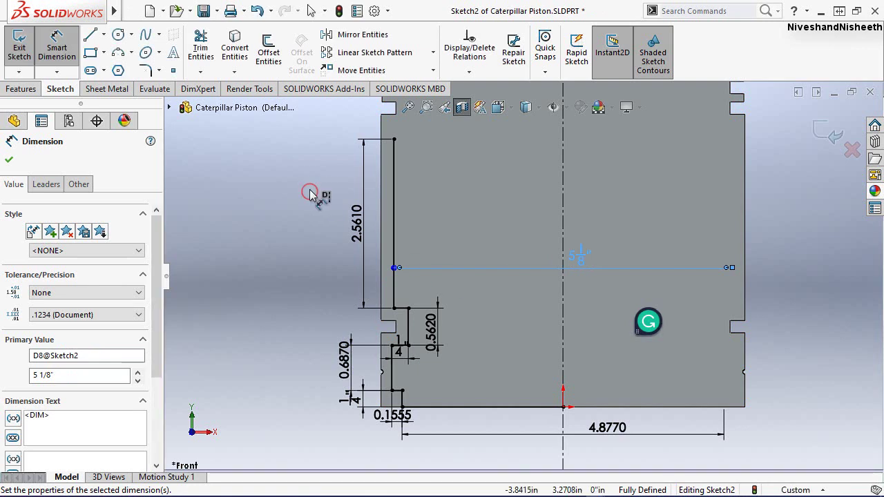
click(567, 297)
Draw a chain of lines from the 2.561 line's top, stepping right and up, ending back left
scroll(545, 297, down, 2)
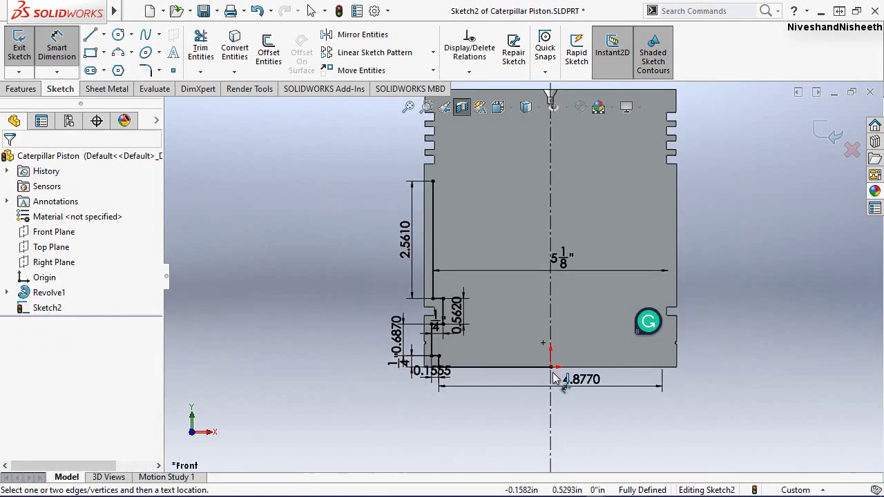
scroll(525, 276, down, 3)
scroll(513, 183, up, 2)
scroll(497, 194, up, 1)
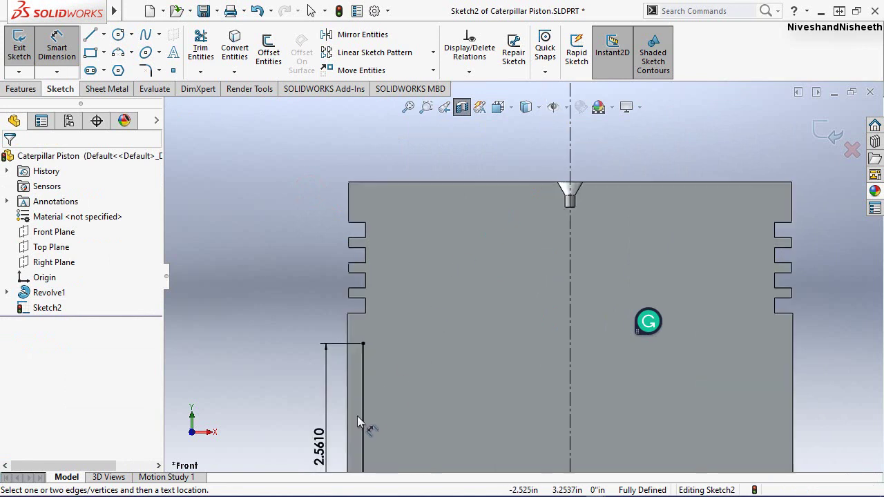
scroll(362, 349, up, 1)
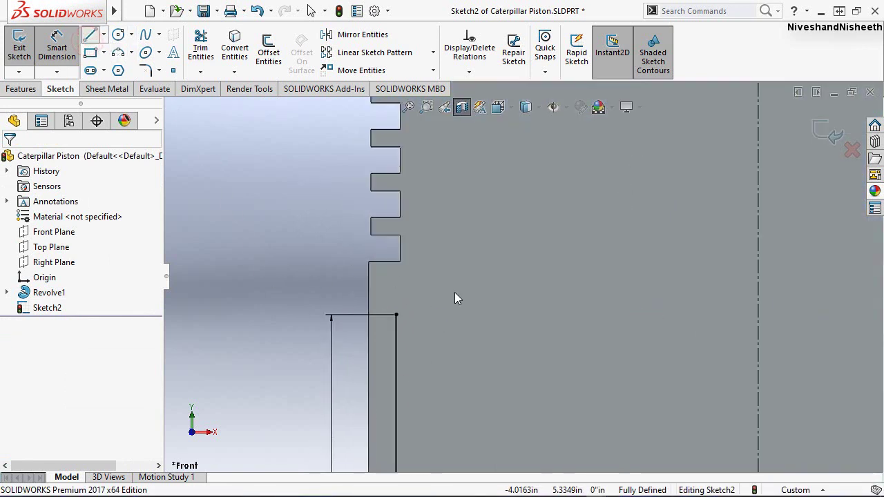
key(l)
click(395, 316)
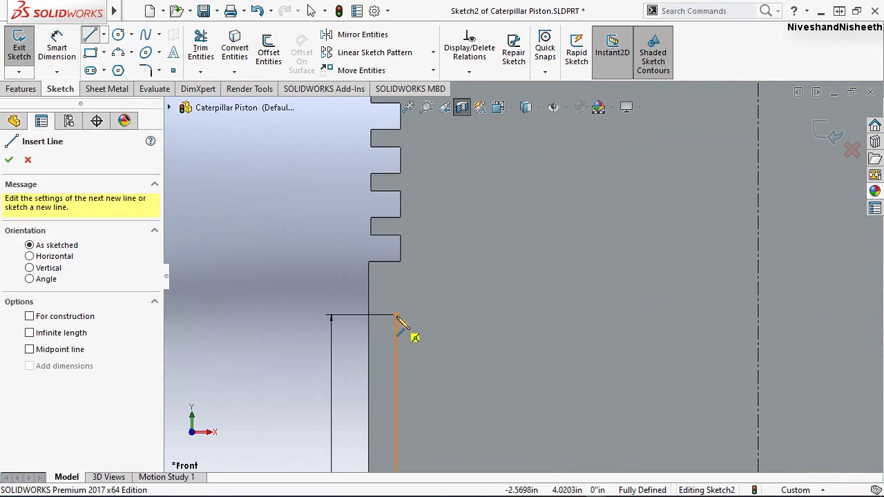
click(397, 317)
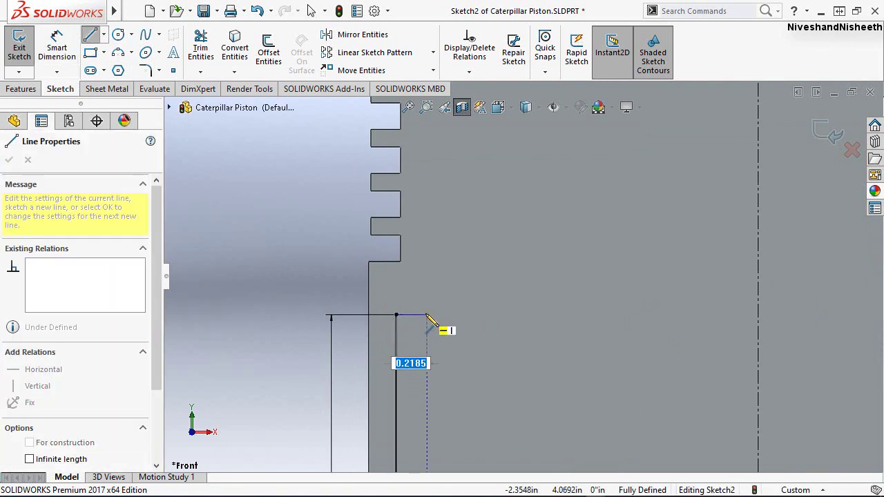
click(426, 316)
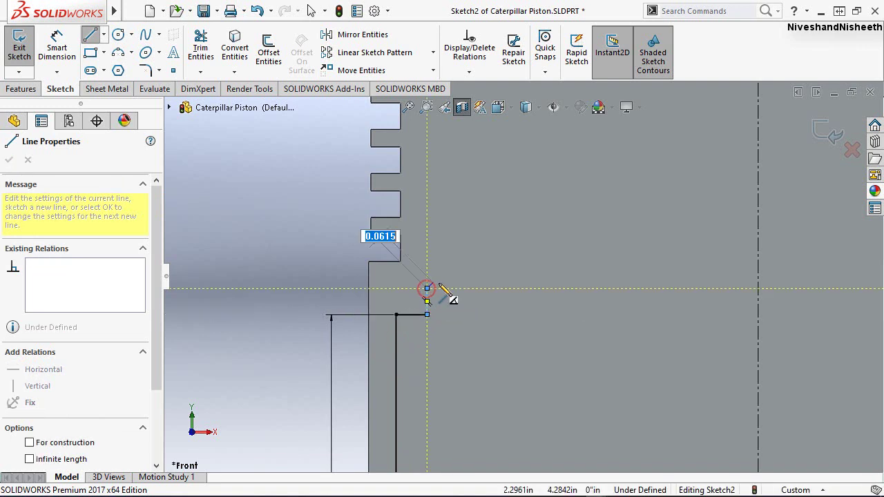
click(427, 289)
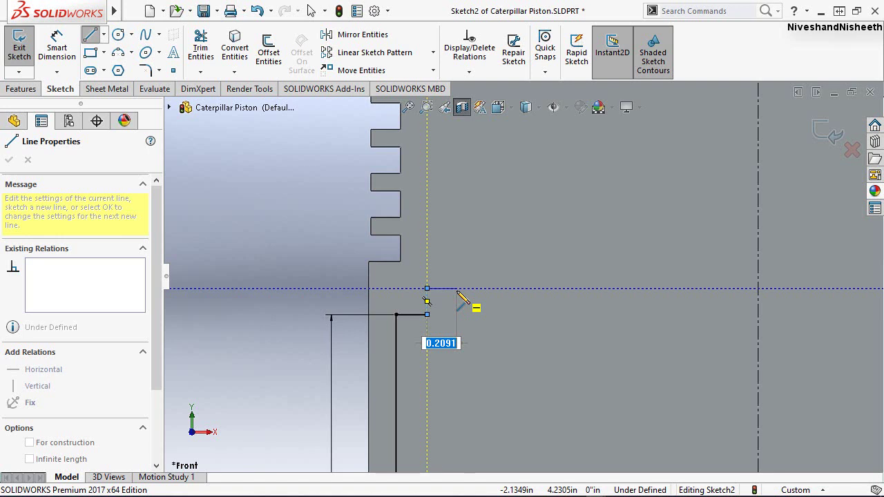
click(457, 289)
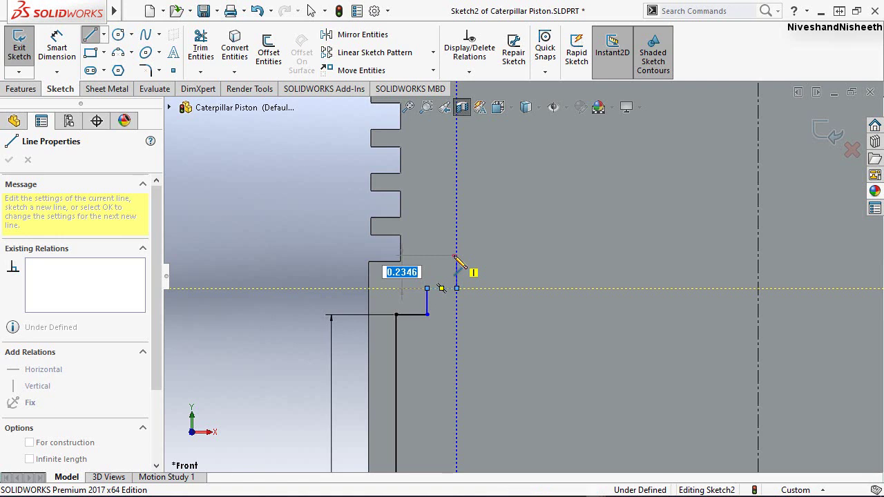
click(457, 255)
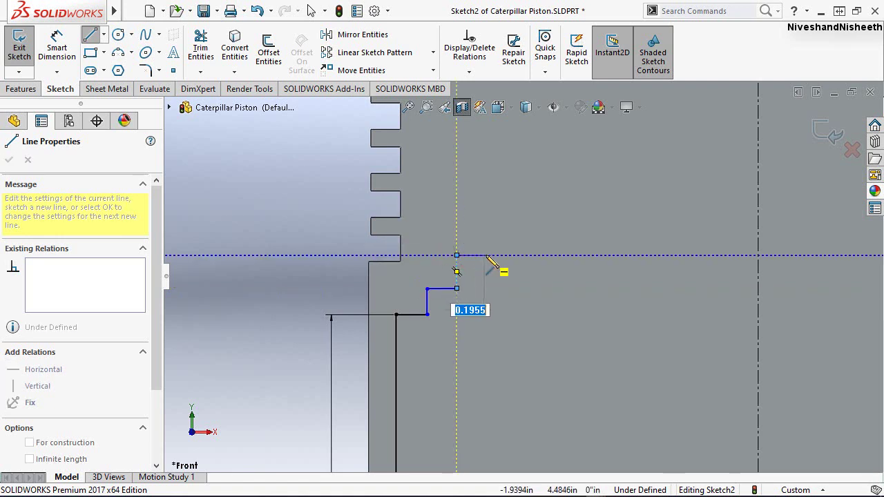
click(544, 255)
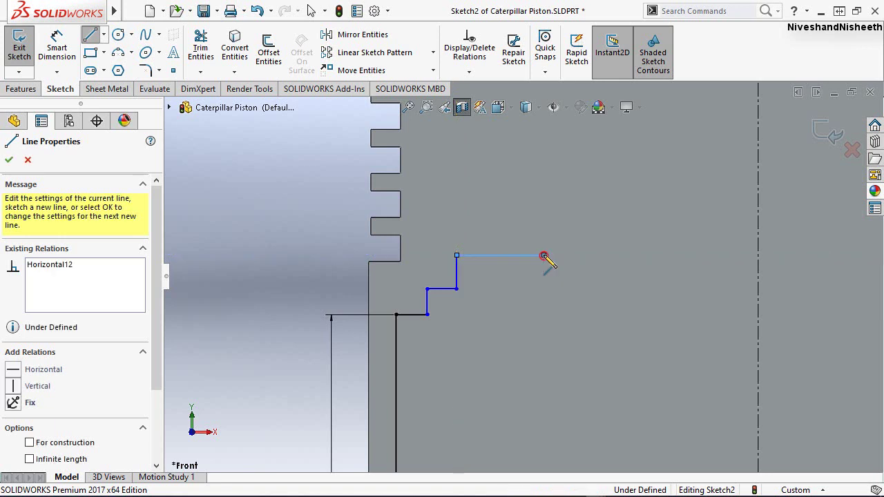
click(544, 202)
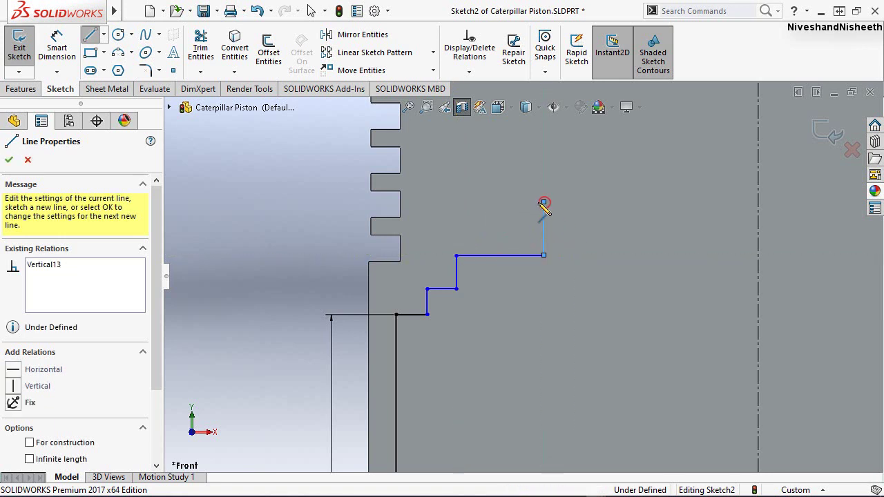
click(441, 203)
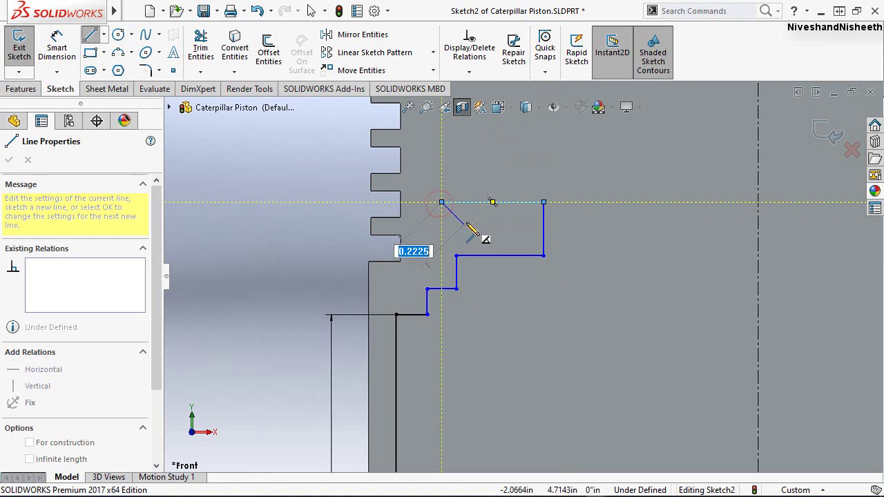
key(Escape)
key(Escape)
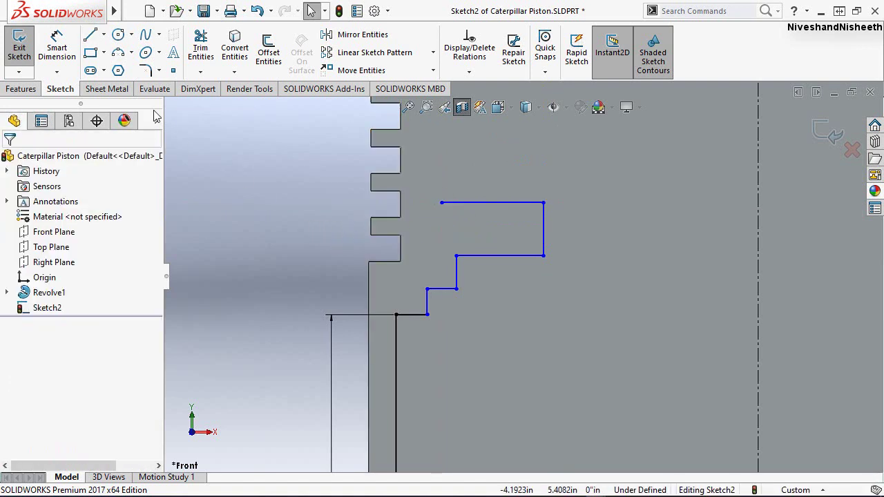
Dimension the chain's first horizontal step at 0.188 in, changed from 0.2185
click(56, 47)
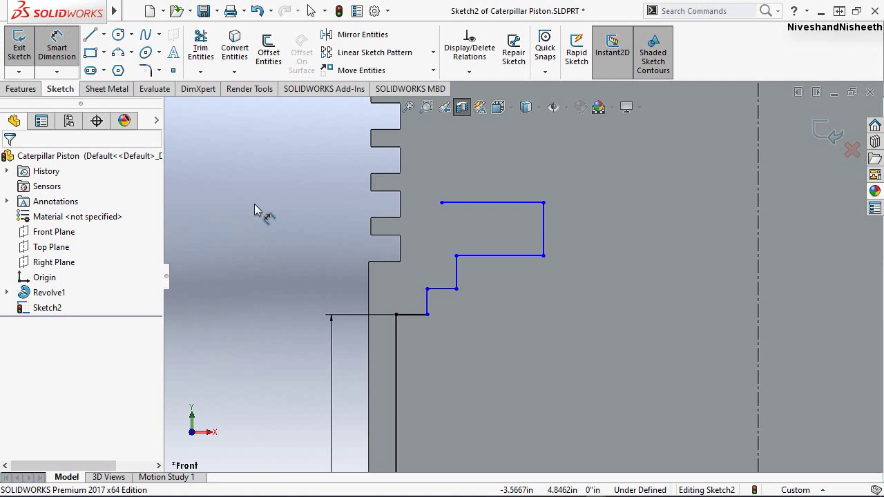
click(420, 346)
click(419, 346)
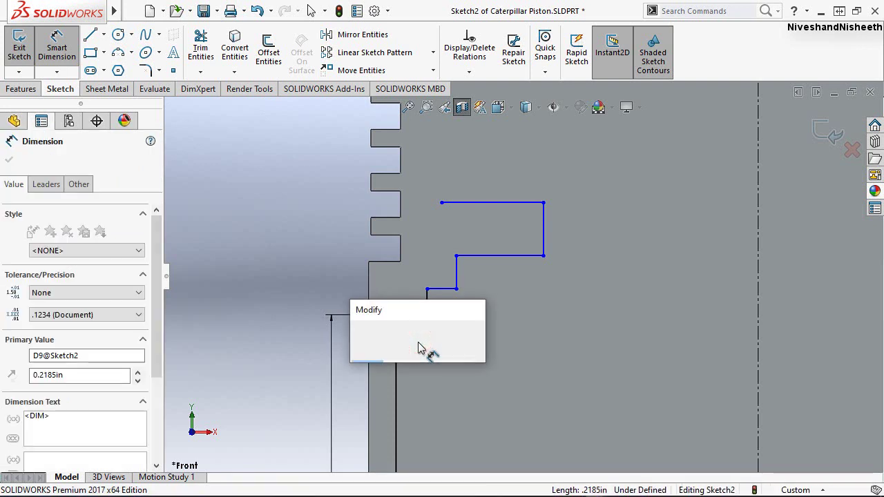
text(0.1)
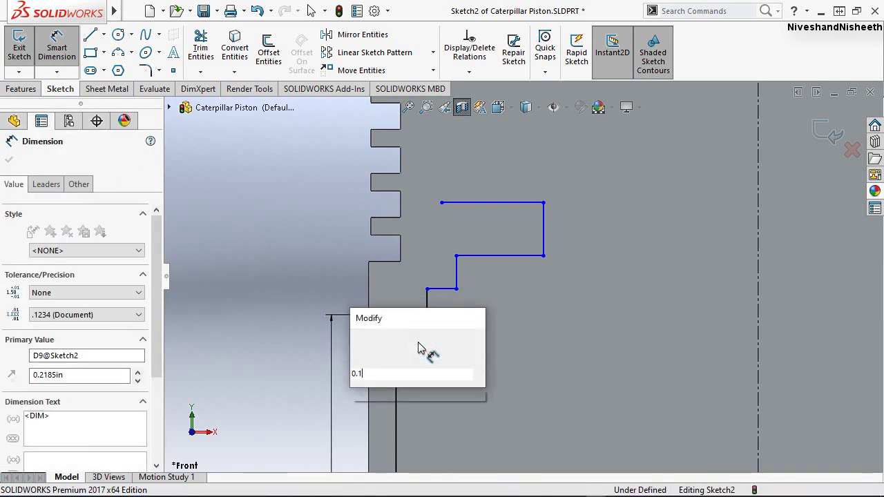
text(88)
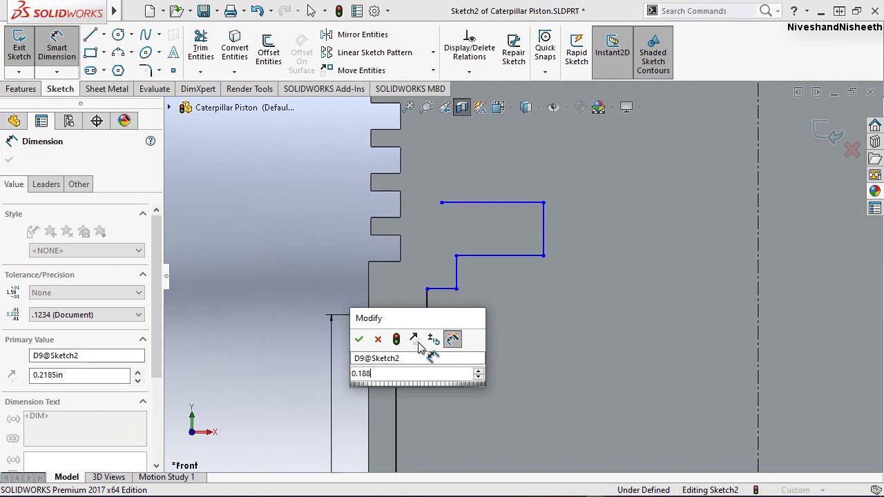
key(Return)
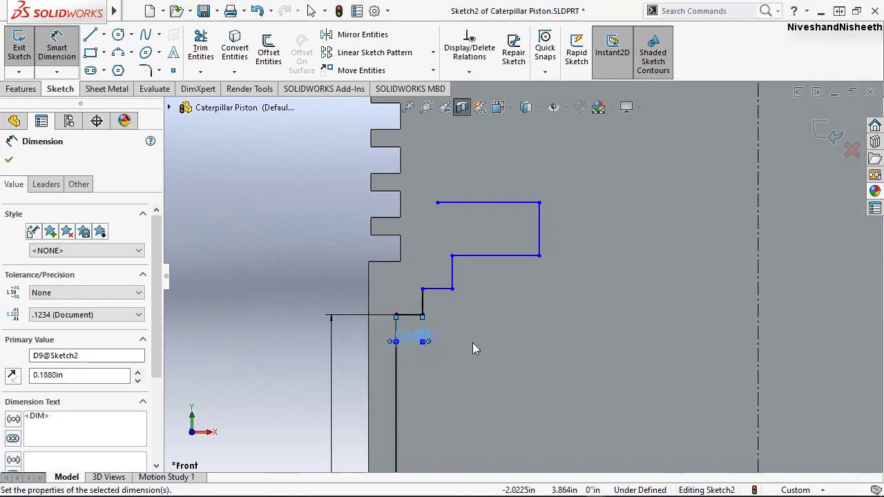
key(Escape)
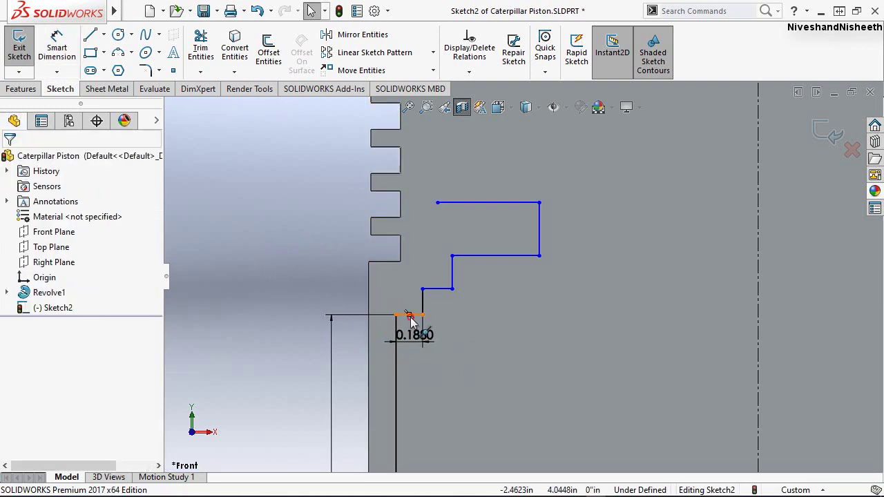
Make the four short staircase step lines (Line11–Line14) equal to the 0.1880 step
click(454, 334)
key(Escape)
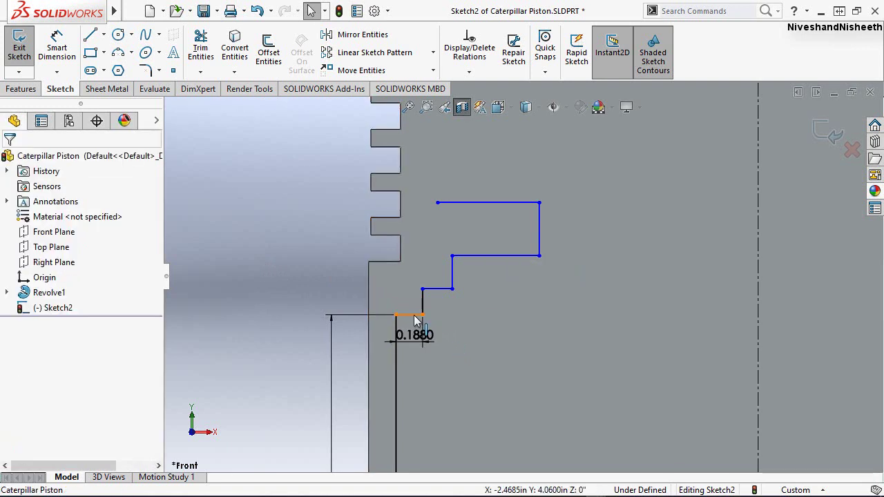
click(431, 302)
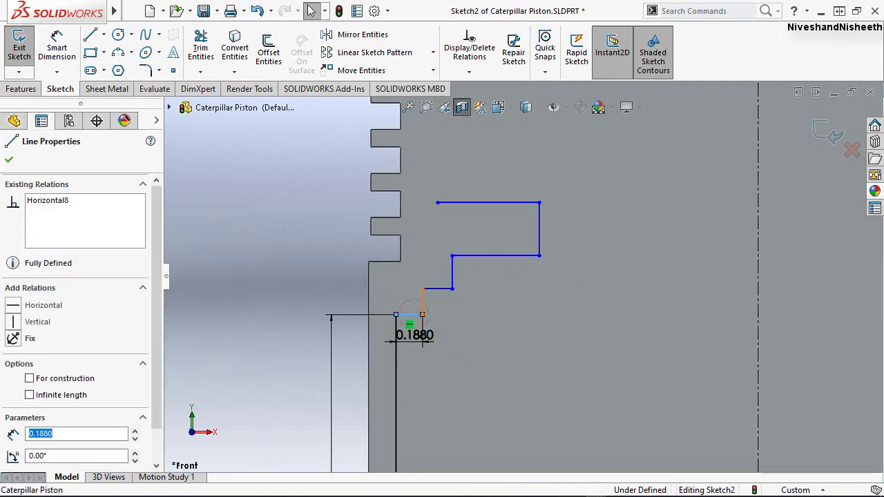
ctrl+click(422, 302)
ctrl+click(440, 302)
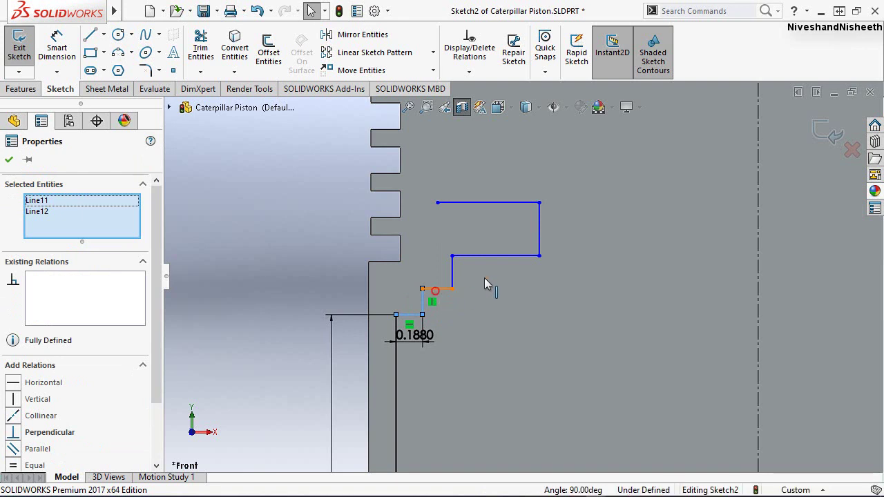
ctrl+click(452, 273)
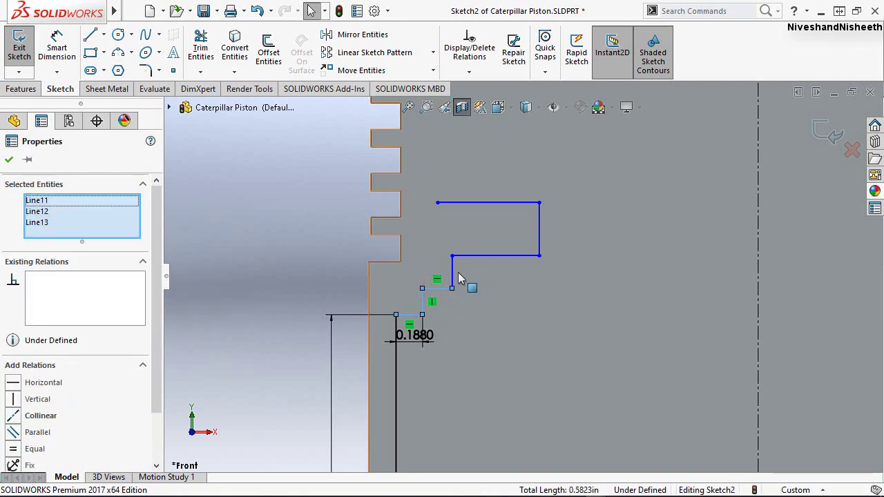
ctrl+click(452, 272)
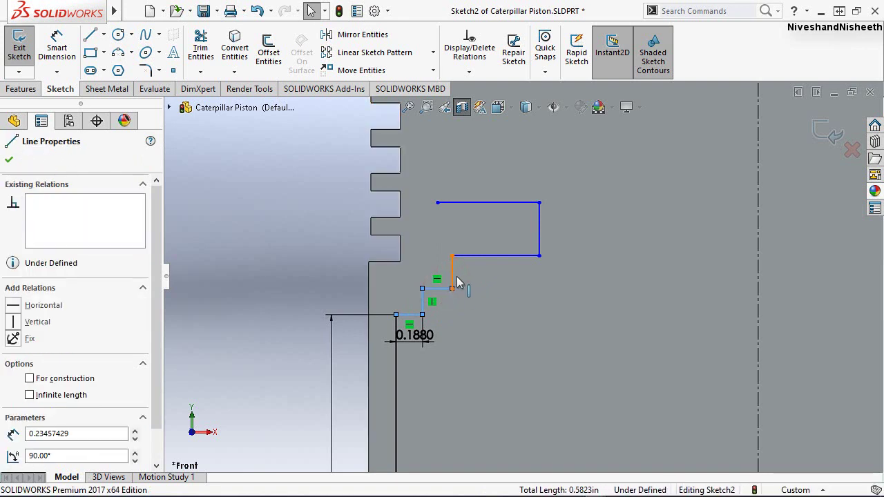
ctrl+click(483, 255)
click(575, 211)
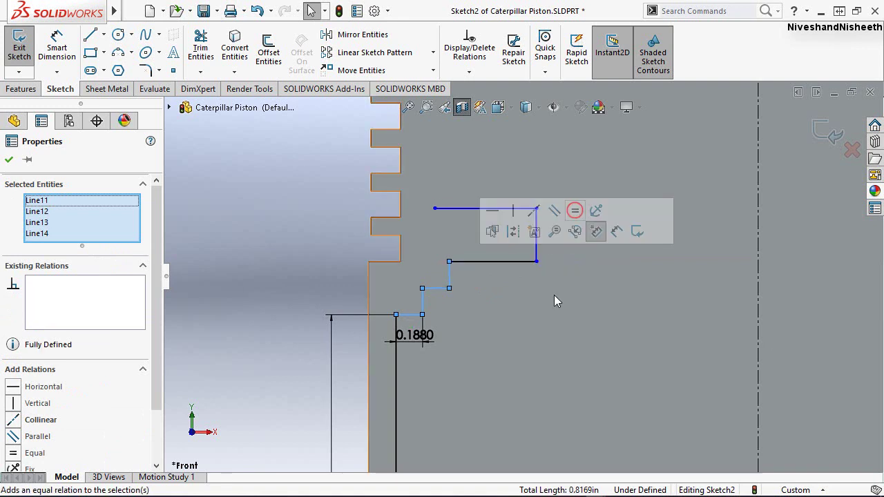
click(276, 268)
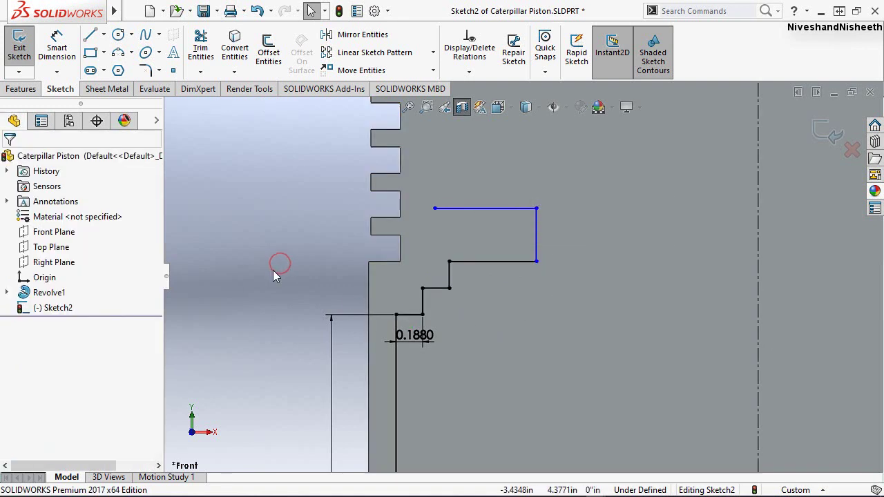
click(270, 190)
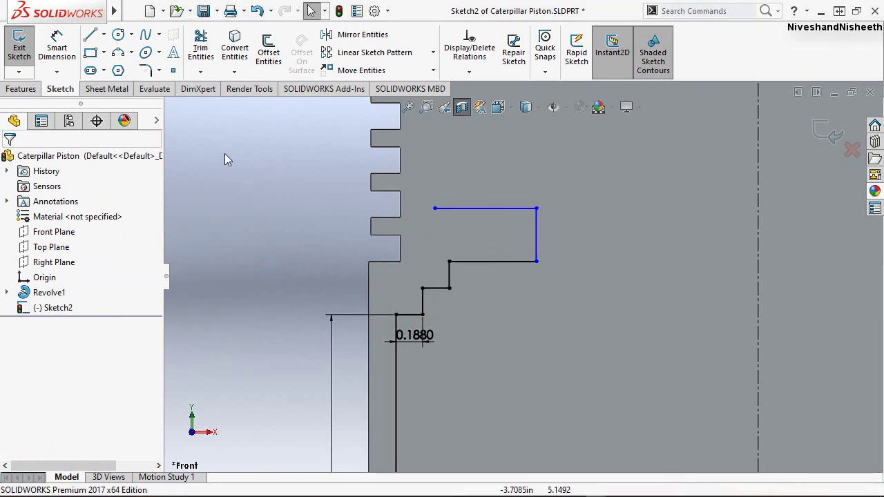
Dimension the right vertical line 2 in from the centerline
click(56, 52)
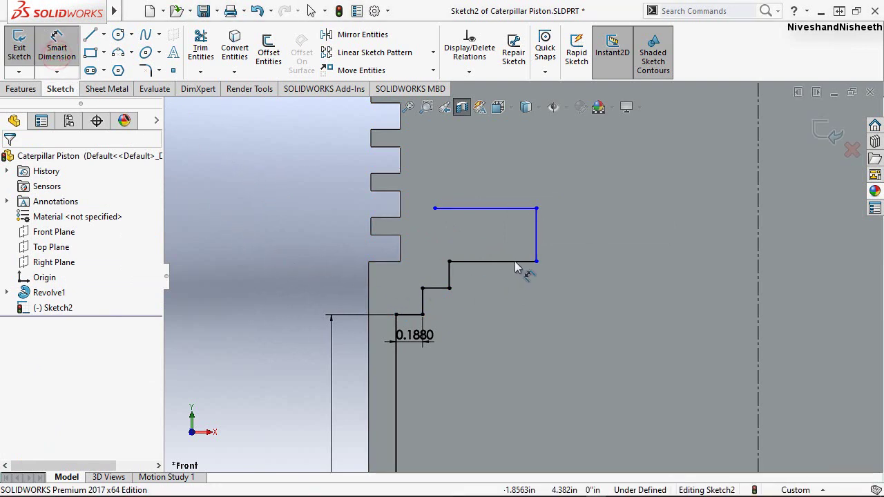
click(758, 260)
click(783, 307)
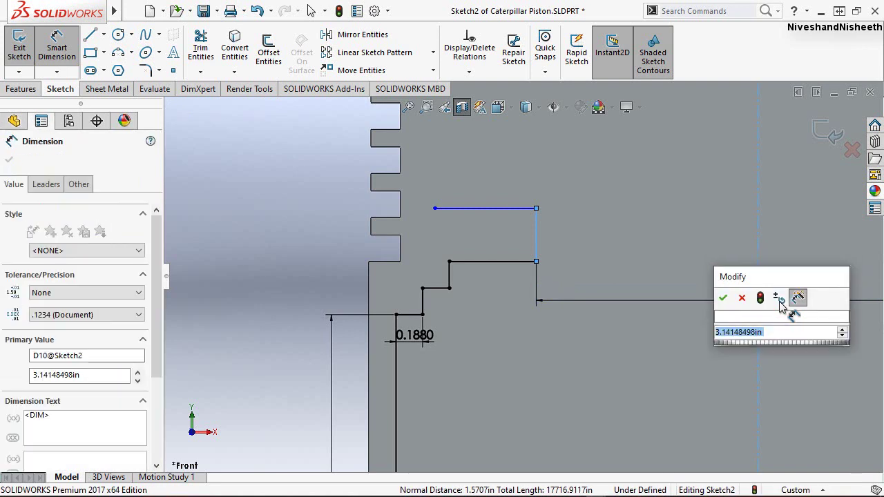
key(Return)
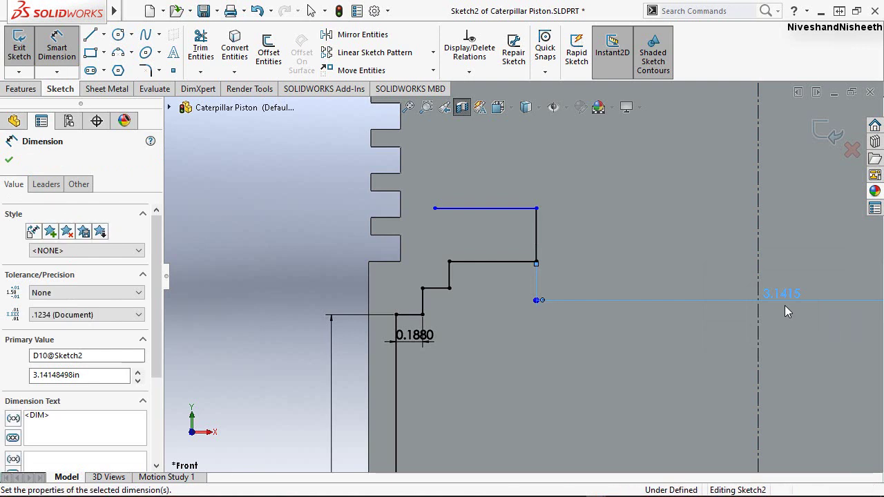
text(2)
key(Return)
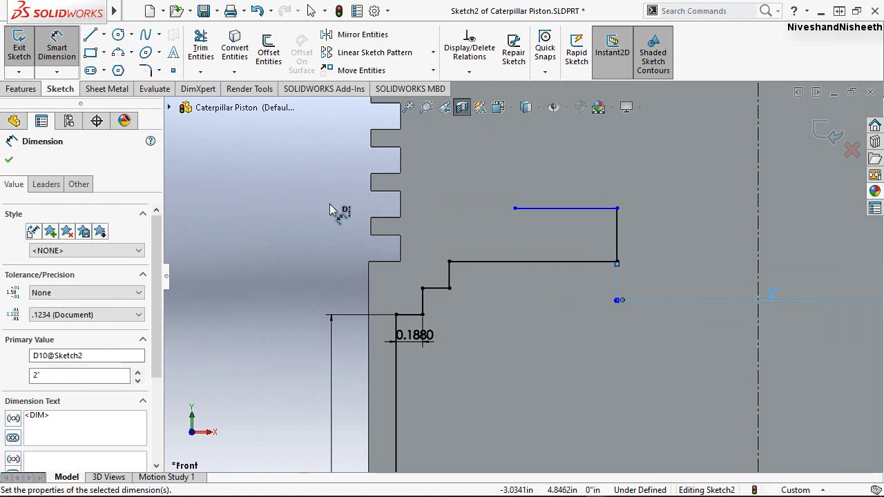
click(330, 204)
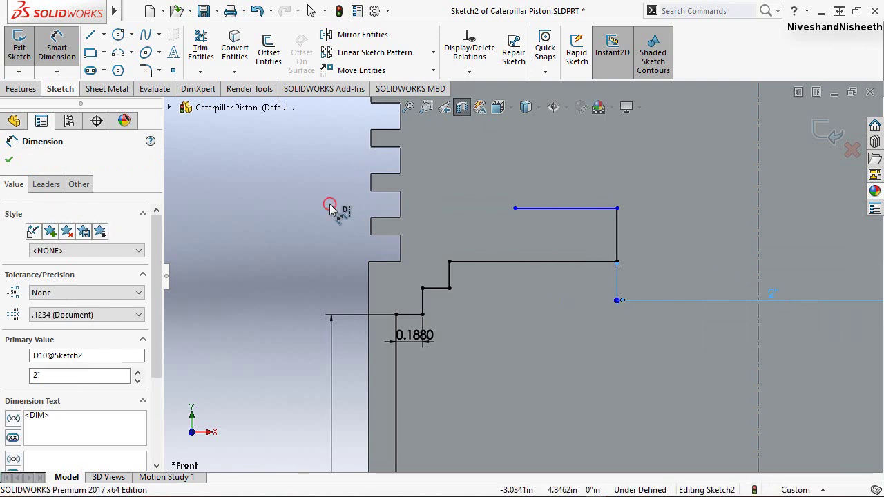
key(Escape)
Make the right vertical edge equal in length to a step riser
click(617, 233)
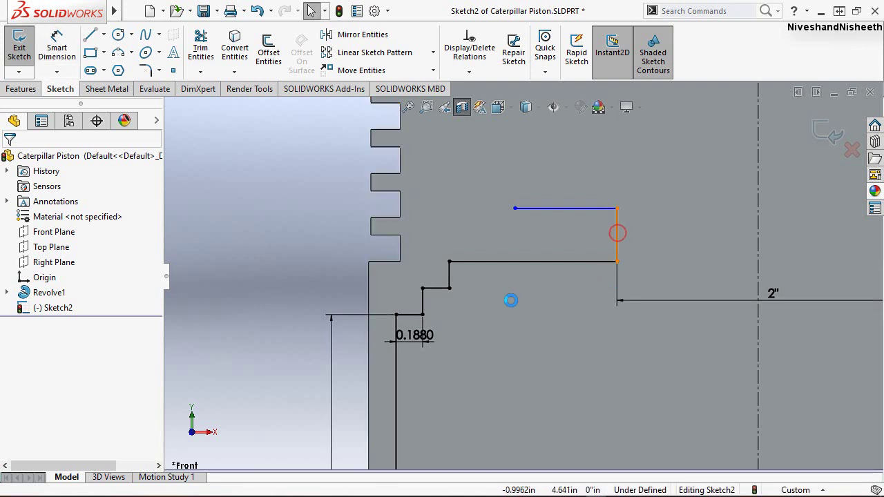
ctrl+click(448, 280)
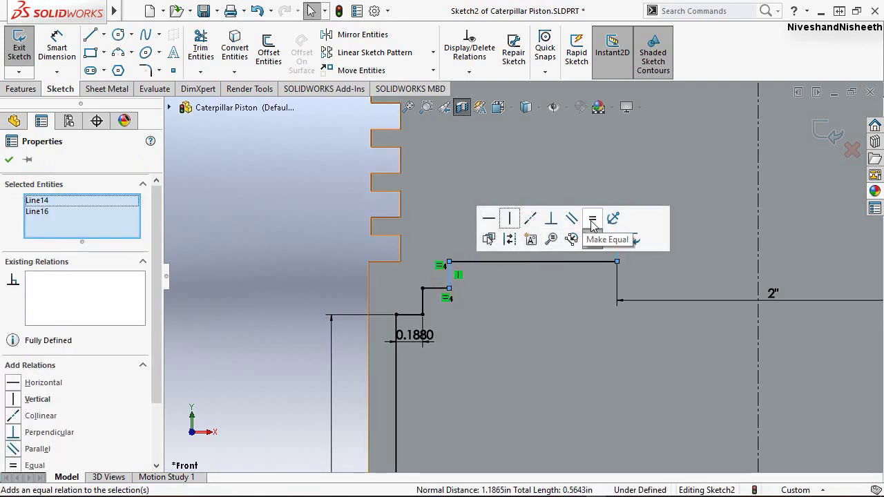
click(233, 222)
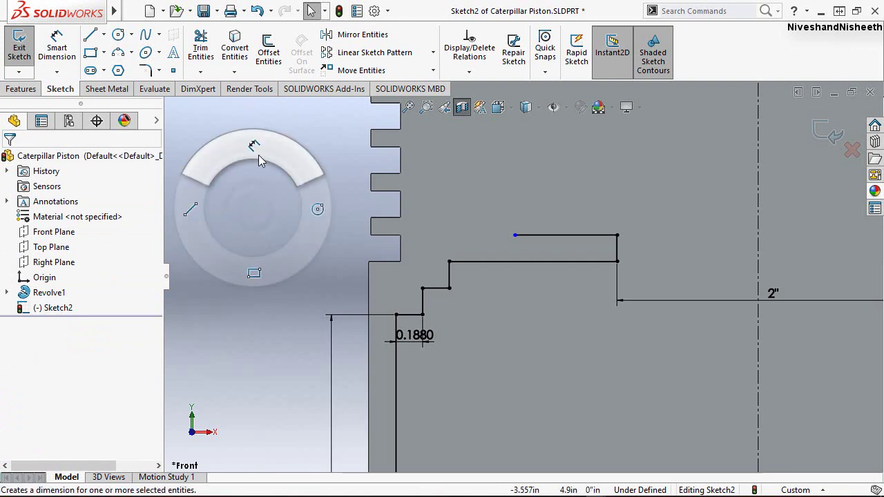
Dimension the top horizontal line to 1.344 in, changed from 0.7203
right_drag(256, 197, 259, 148)
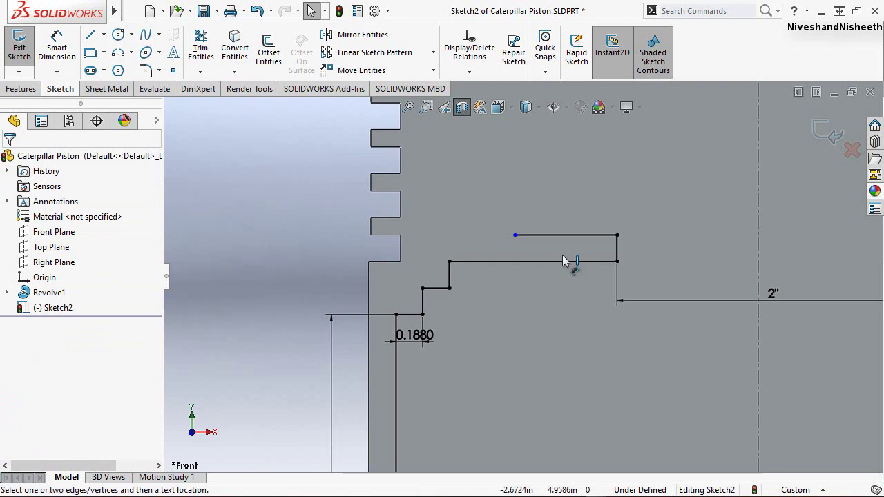
click(580, 210)
click(579, 205)
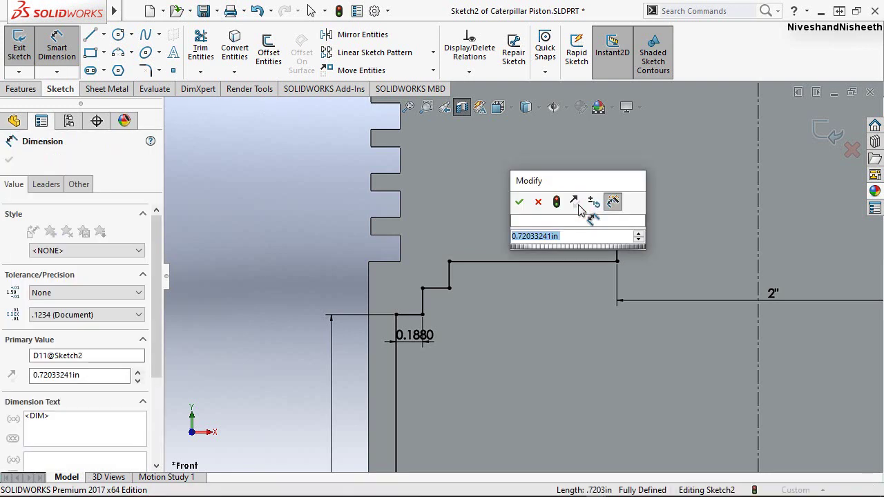
text(1.34)
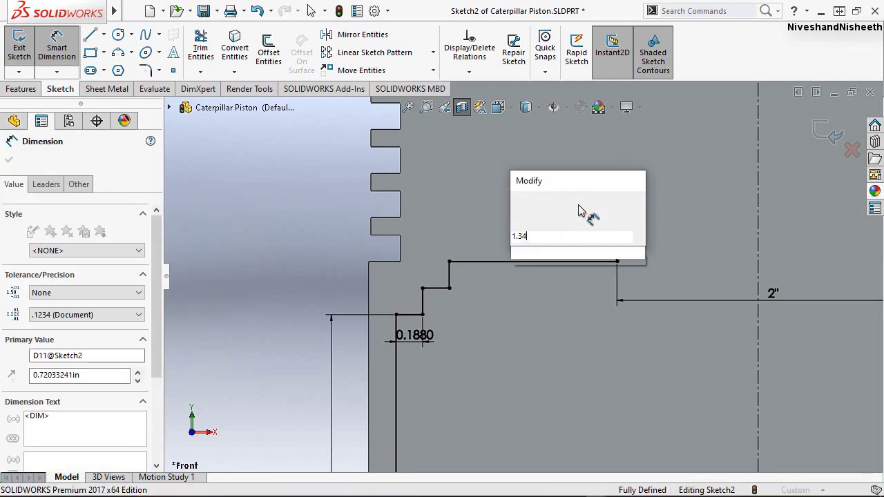
text(4)
key(Return)
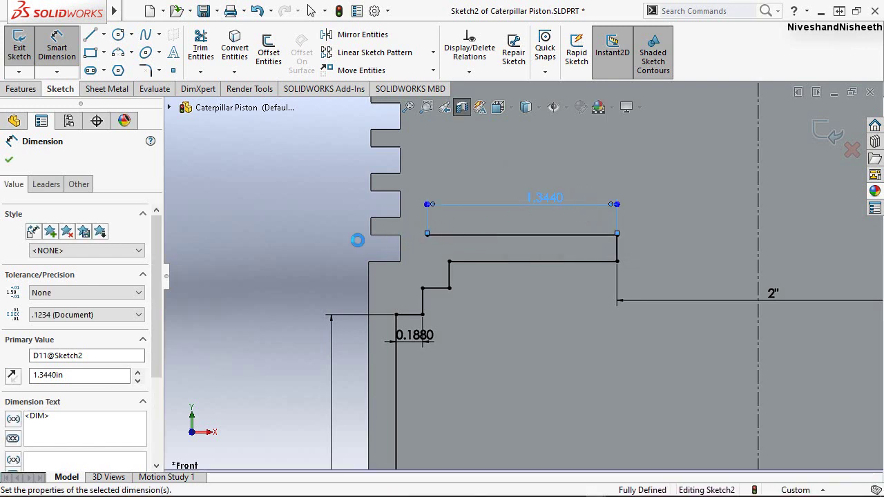
click(291, 217)
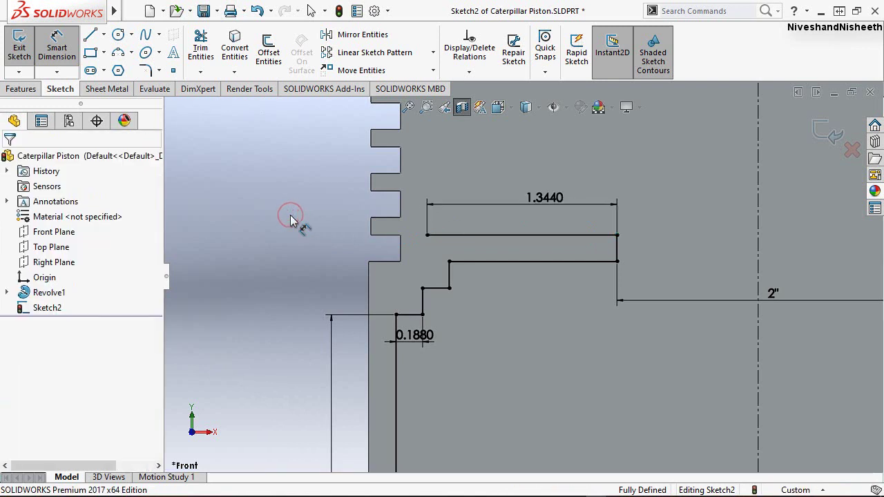
key(Escape)
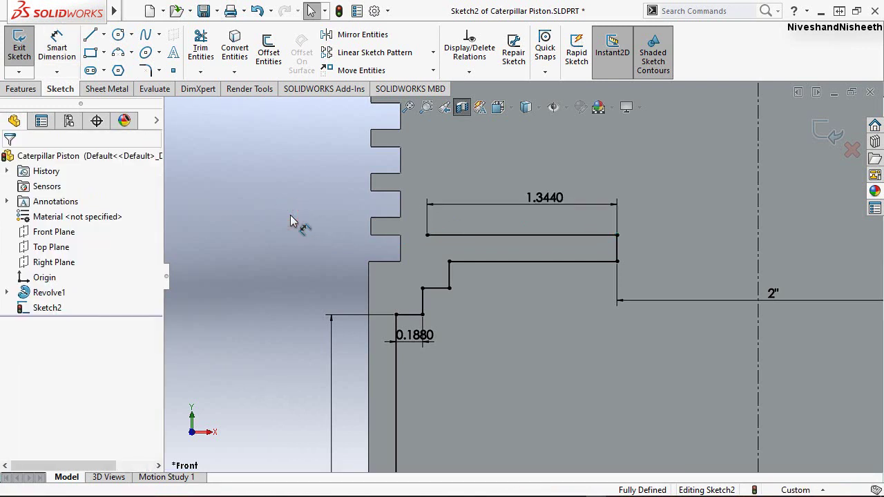
Draw a 2 5/16 in horizontal line leftward from the centerline near the piston top
scroll(318, 346, up, 3)
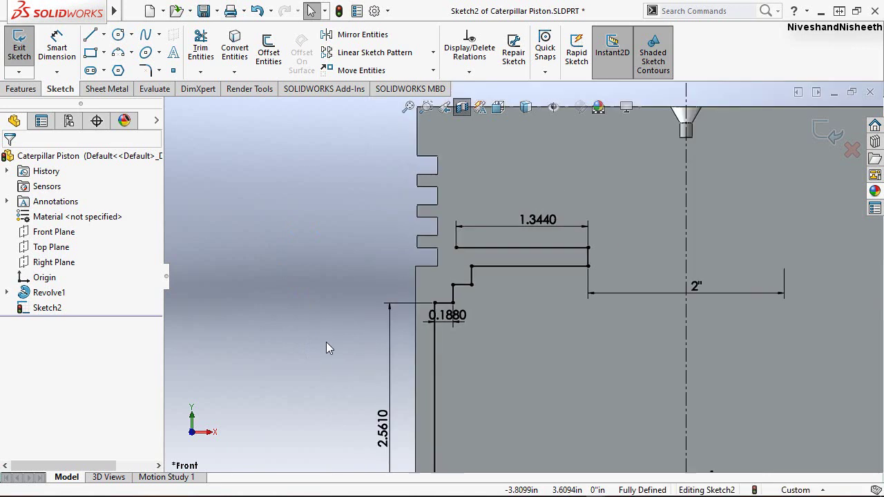
scroll(693, 161, up, 1)
scroll(697, 156, down, 1)
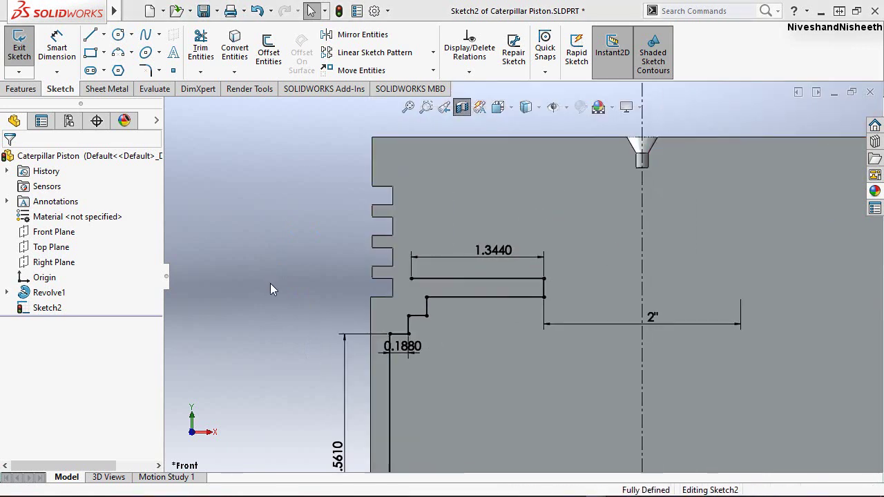
right_drag(274, 282, 300, 229)
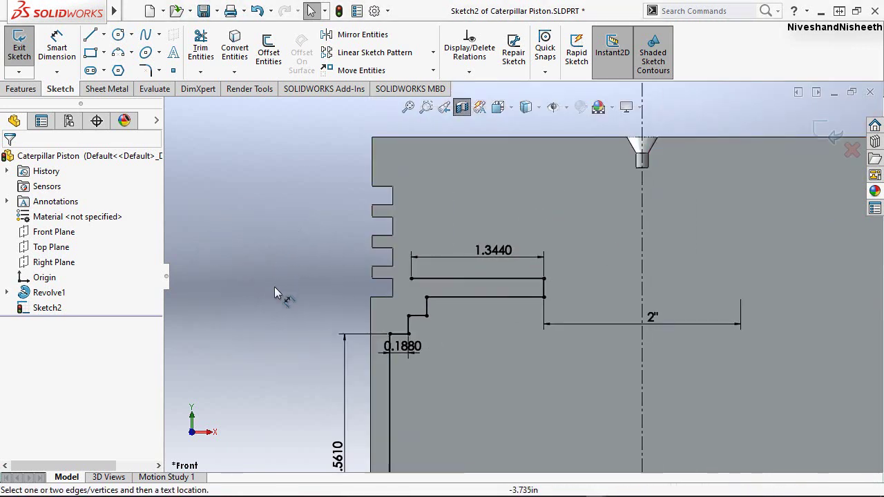
key(Escape)
right_drag(285, 272, 250, 274)
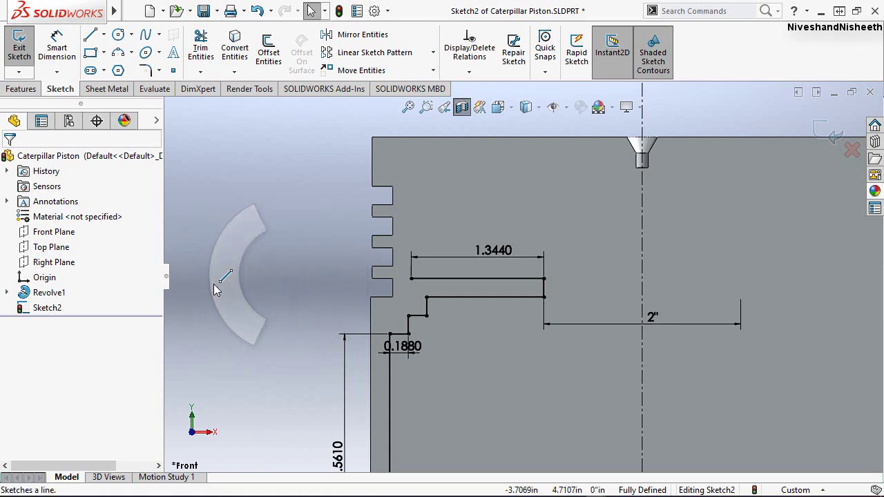
click(644, 194)
text(2.3125)
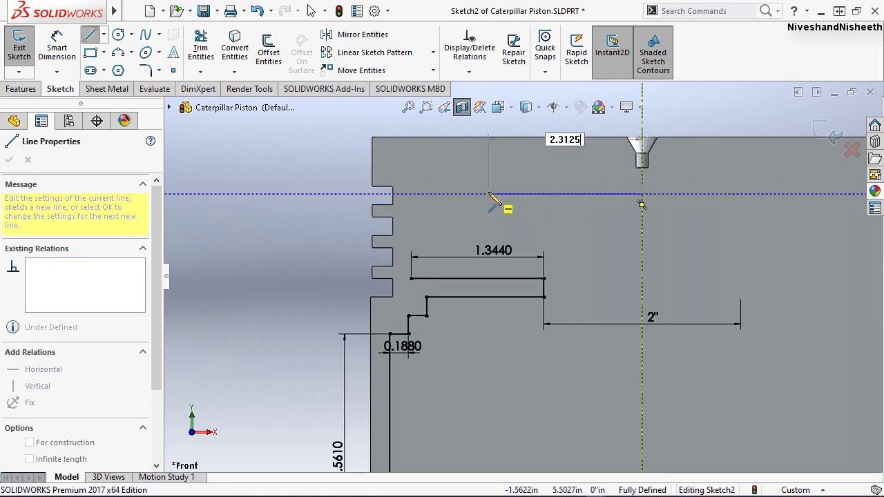
key(Return)
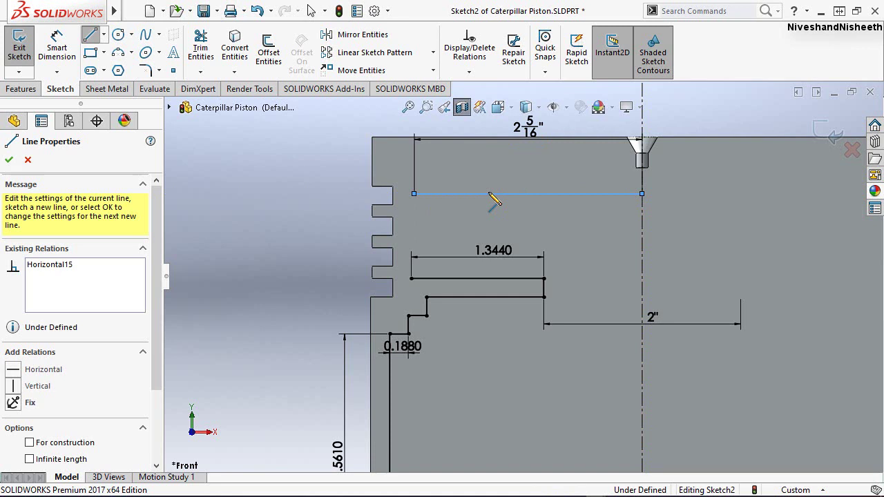
right_click(510, 169)
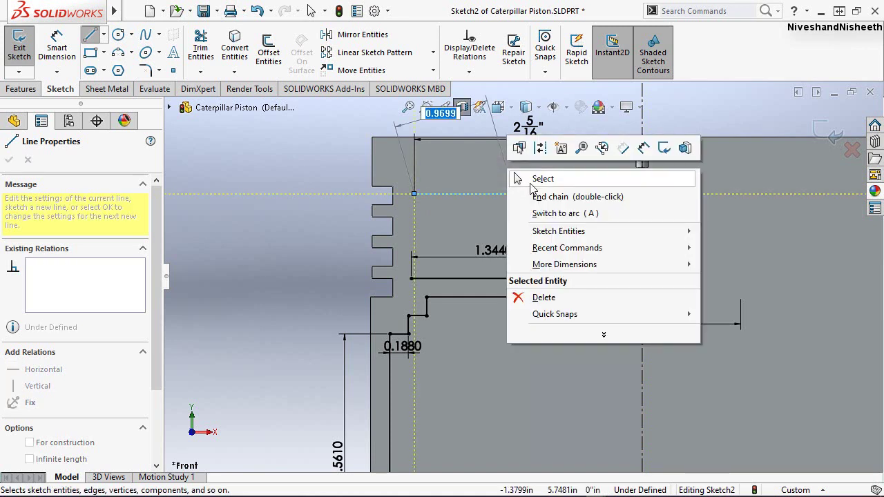
click(530, 181)
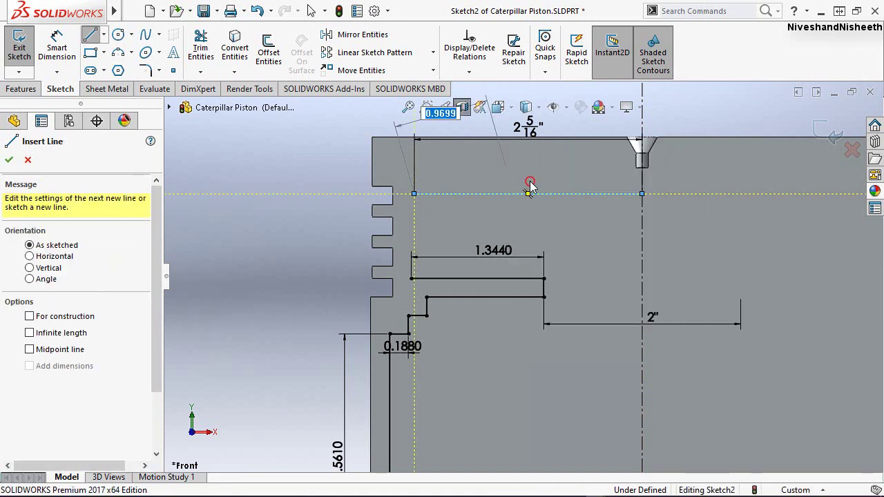
Dimension the new line .375 in below the piston's top edge
click(471, 194)
click(306, 166)
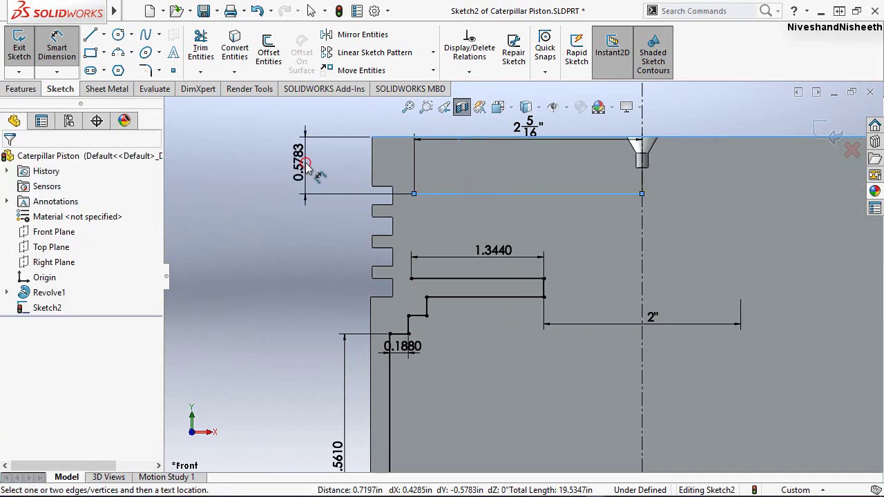
click(306, 166)
key(Return)
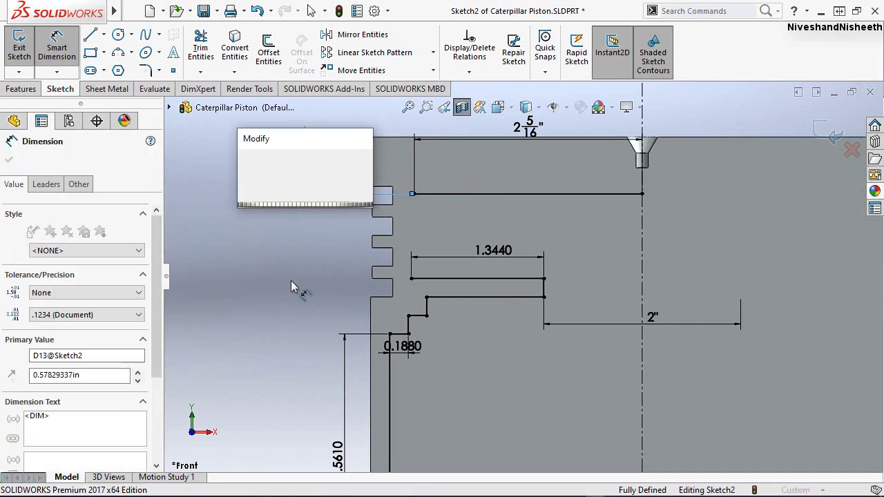
text(.375)
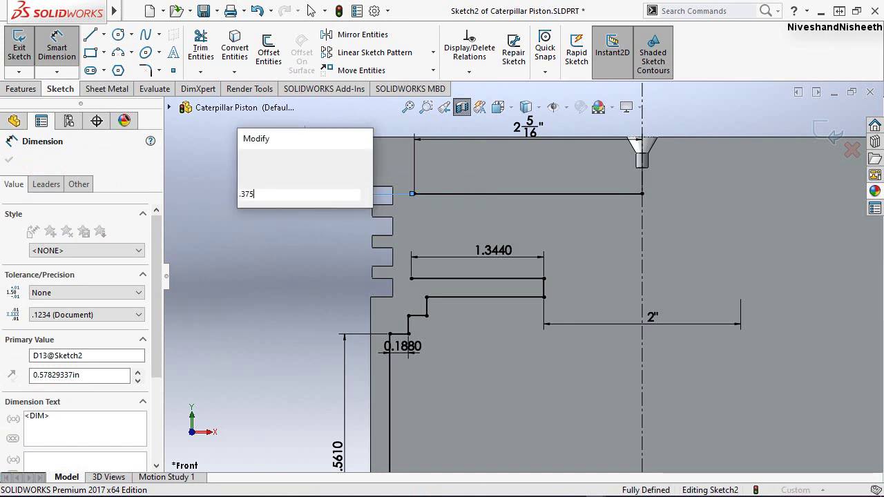
key(Return)
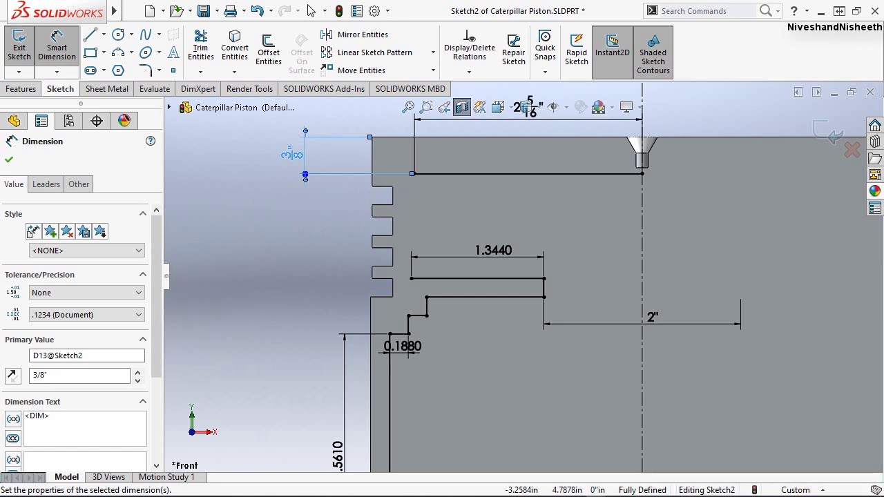
click(322, 264)
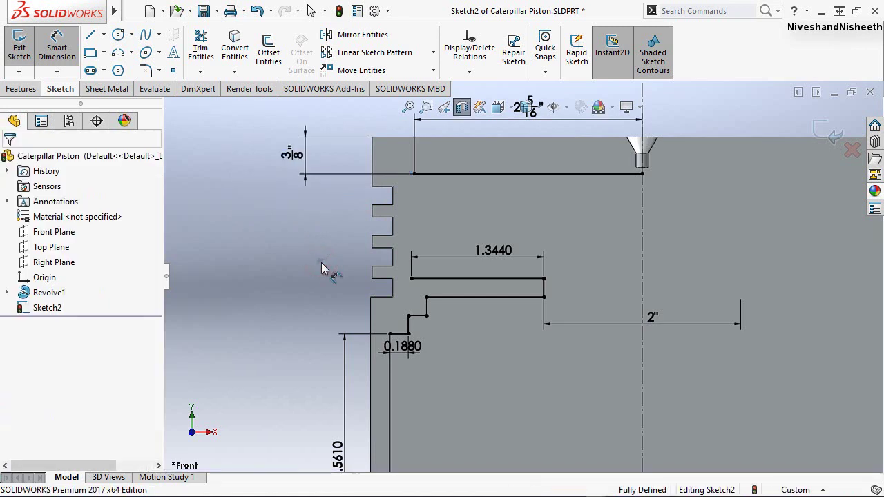
right_drag(321, 264, 257, 296)
key(Escape)
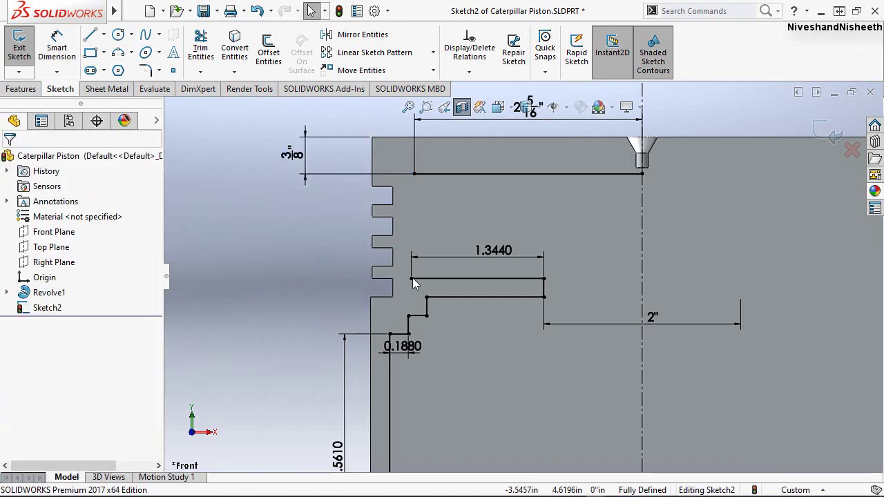
Draw a vertical line from the new line's left end down to the 1.3440 step
key(l)
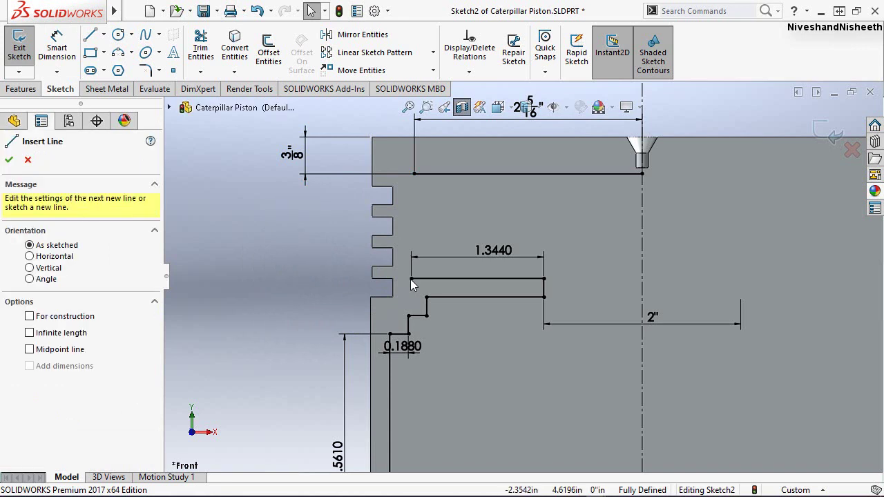
click(414, 174)
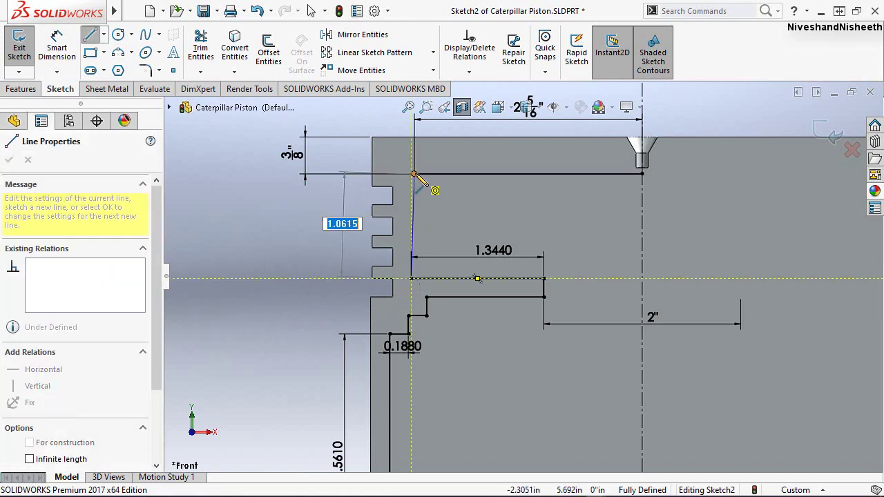
double_click(414, 174)
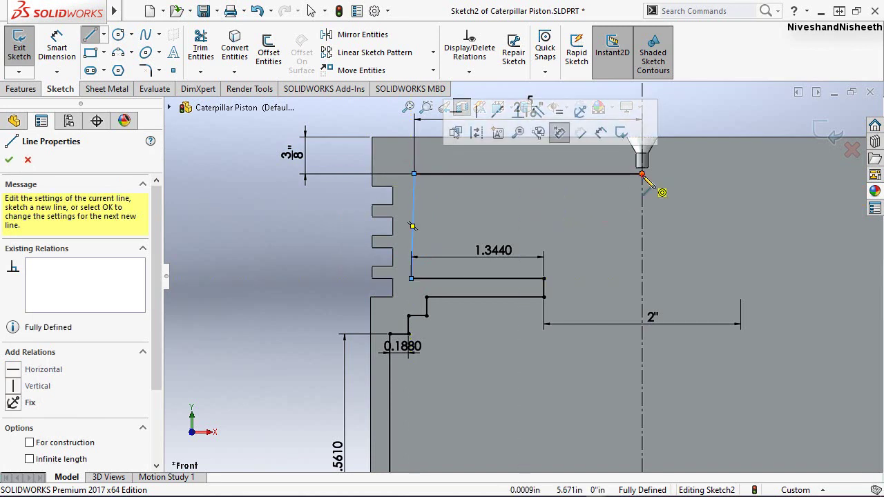
Close the profile with a line down the centerline to the origin and exit Sketch2
scroll(603, 251, up, 2)
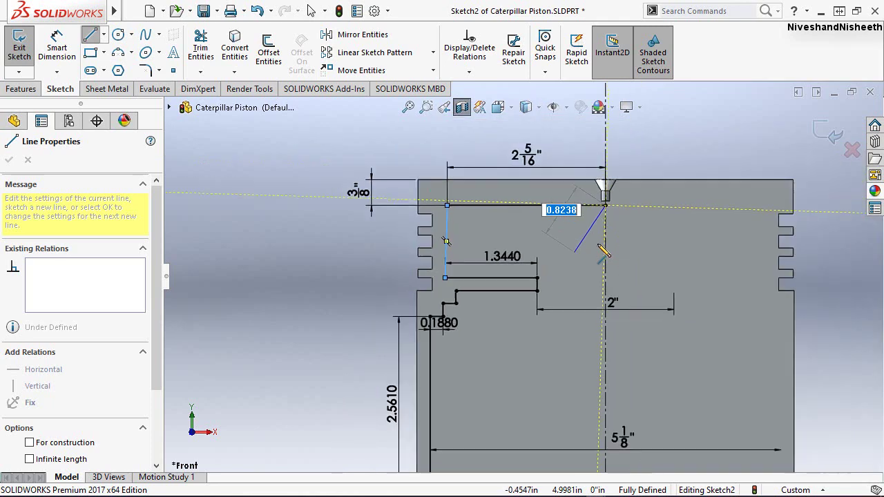
scroll(603, 251, up, 1)
scroll(608, 256, up, 1)
scroll(611, 257, up, 1)
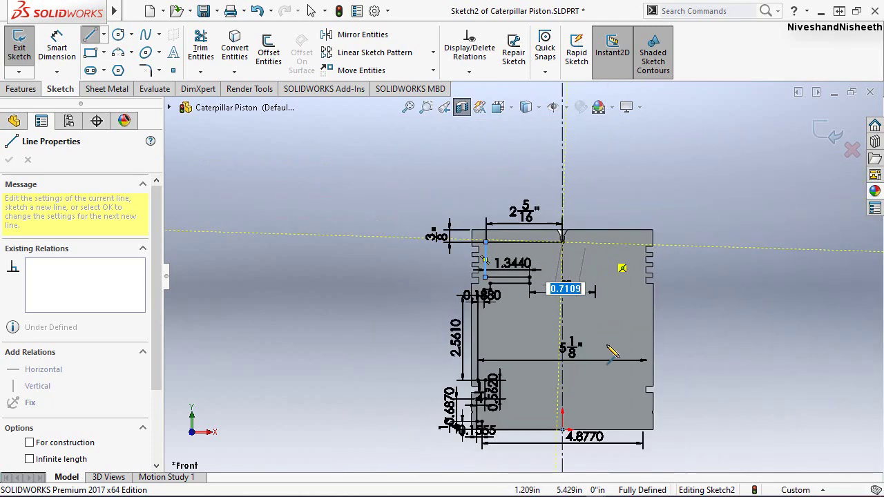
scroll(562, 430, down, 1)
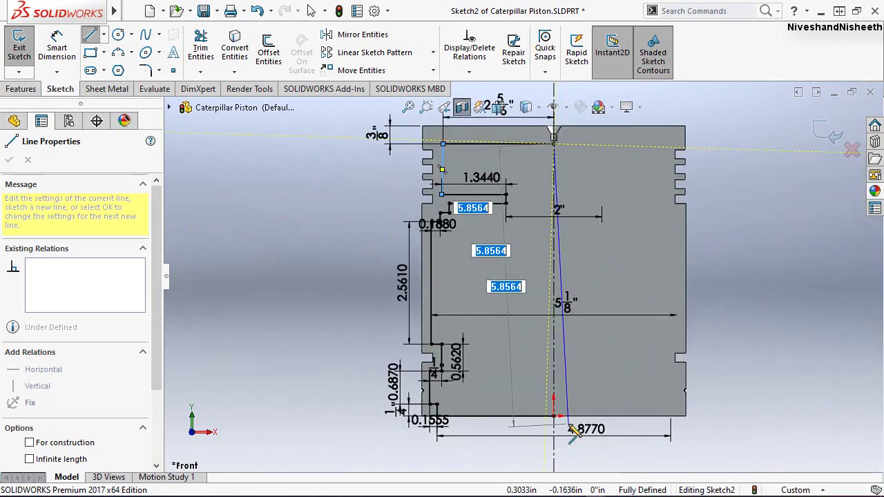
scroll(564, 429, down, 1)
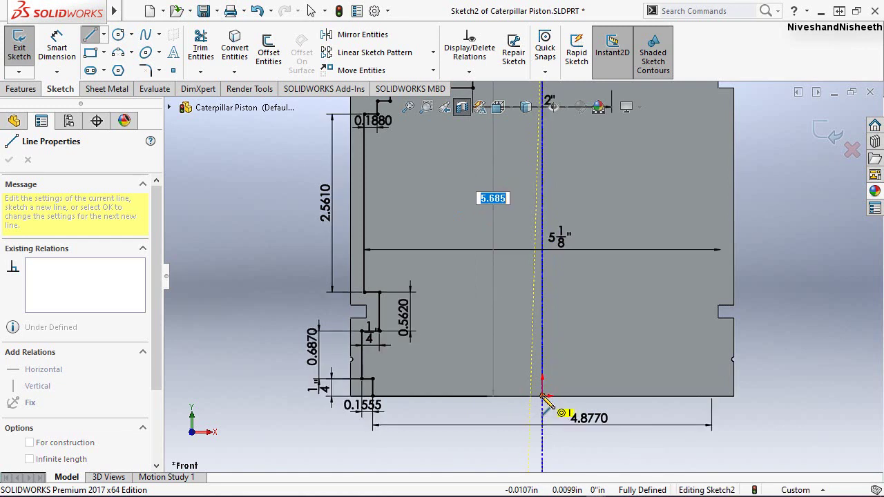
click(542, 396)
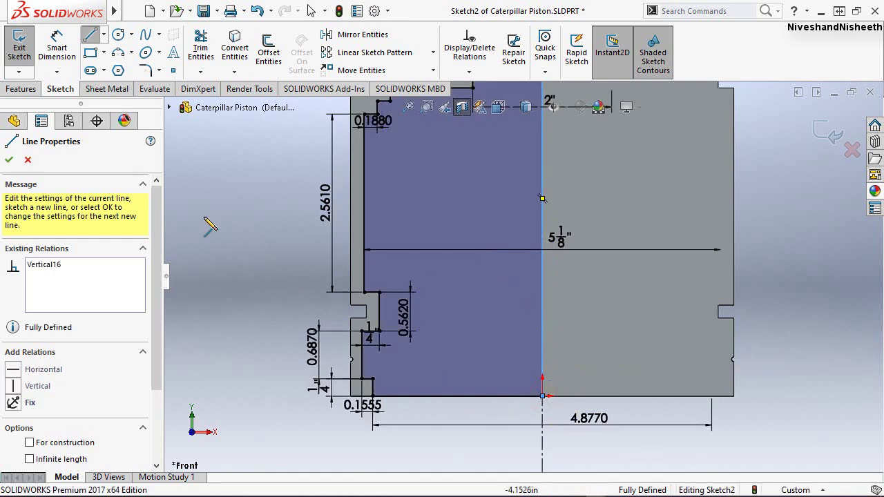
click(9, 160)
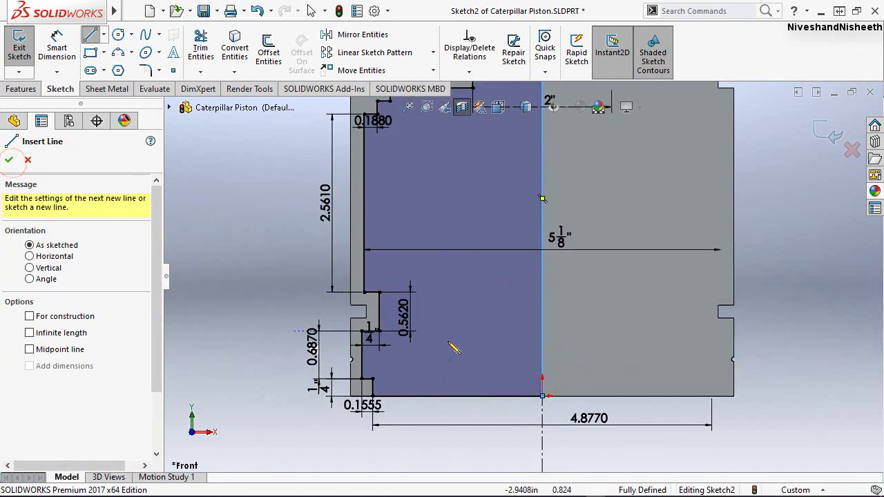
click(821, 127)
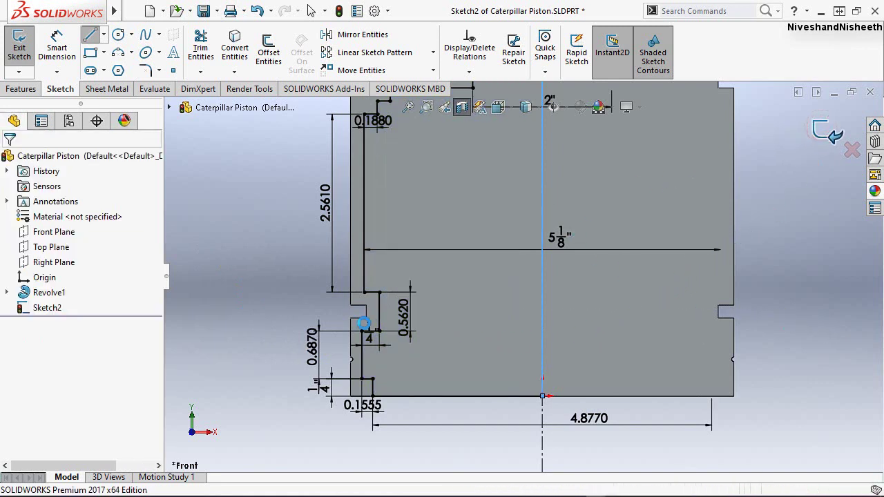
Create a Blind 360° Revolved Cut of Sketch2 about Line1 as Cut-Revolve1
click(21, 89)
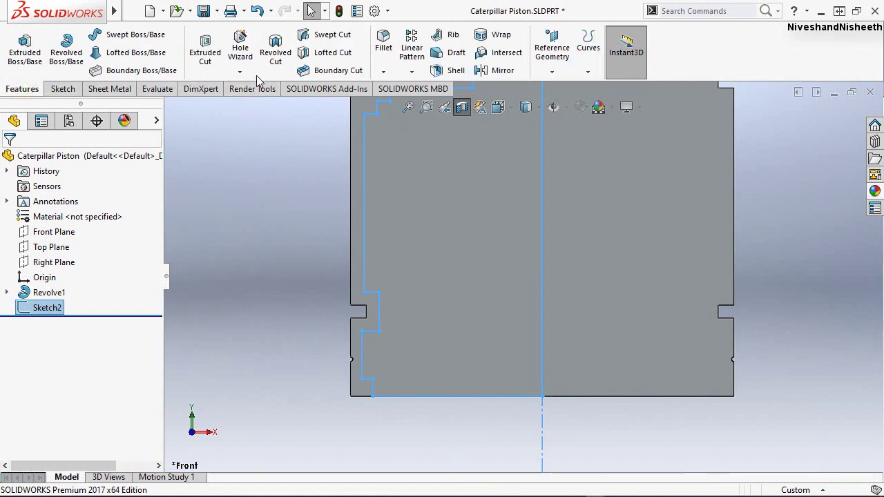
click(274, 61)
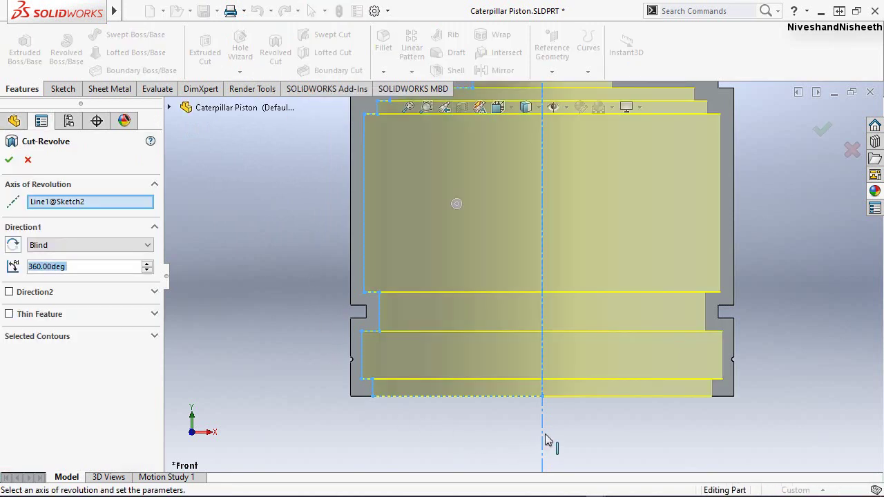
scroll(459, 442, up, 3)
scroll(547, 158, down, 2)
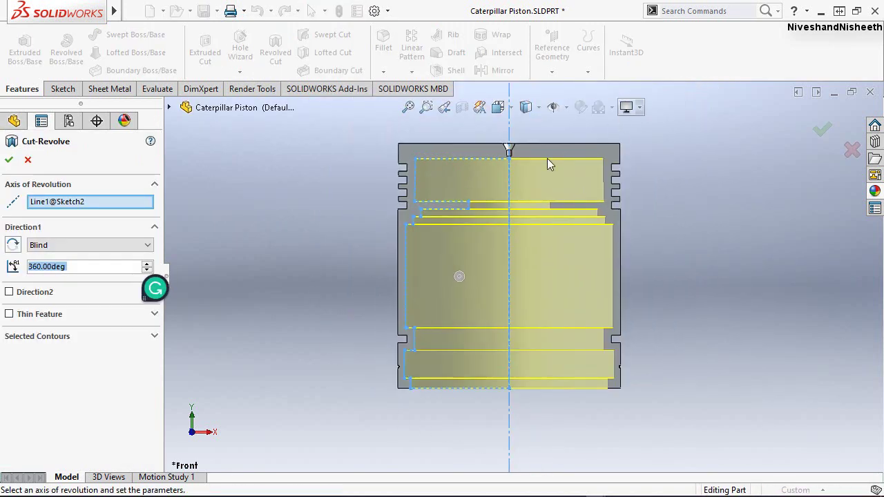
click(9, 162)
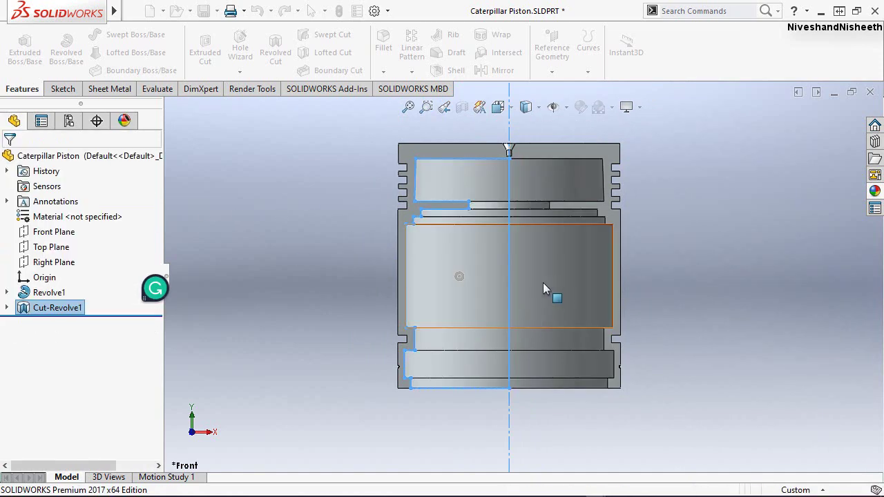
click(234, 202)
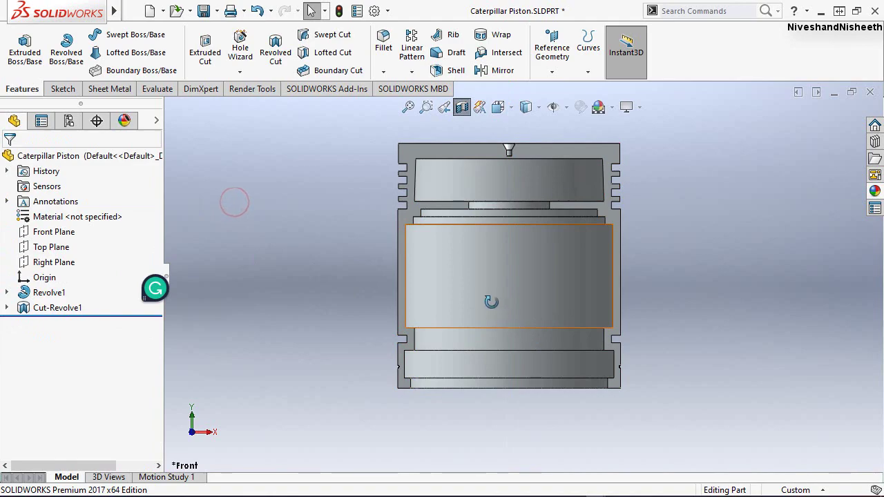
Turn off the section view and set the hollowed piston to the Isometric orientation
mouse_move(491, 300)
middle_down()
mouse_move(455, 257)
mouse_move(587, 349)
mouse_move(641, 306)
mouse_move(672, 296)
mouse_move(533, 300)
mouse_move(457, 315)
mouse_move(442, 297)
middle_up()
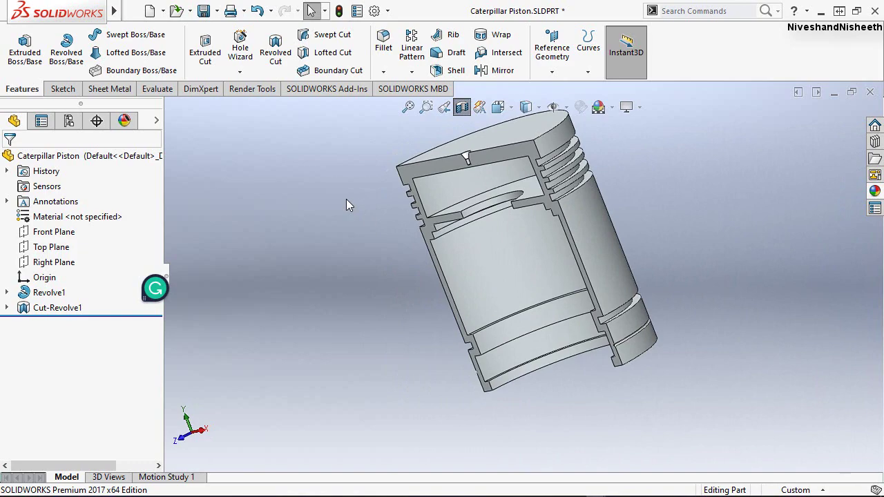
click(461, 108)
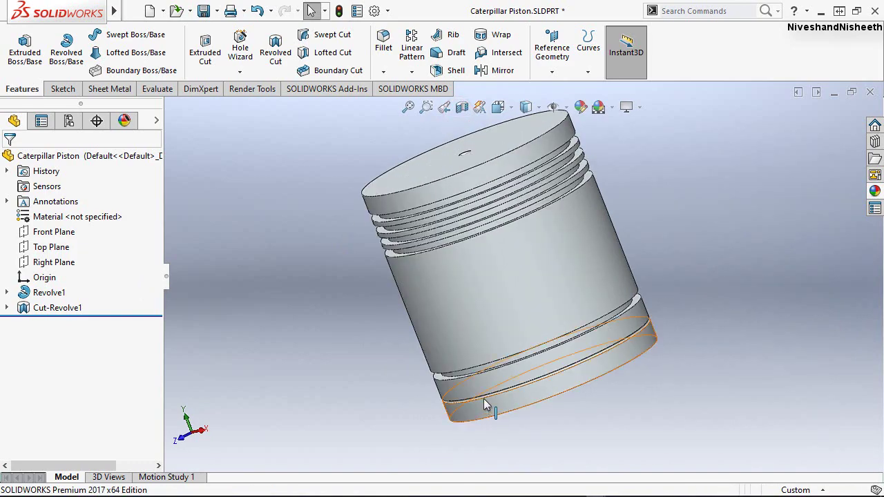
mouse_move(484, 398)
middle_down()
mouse_move(454, 336)
mouse_move(416, 182)
mouse_move(430, 142)
mouse_move(339, 211)
middle_up()
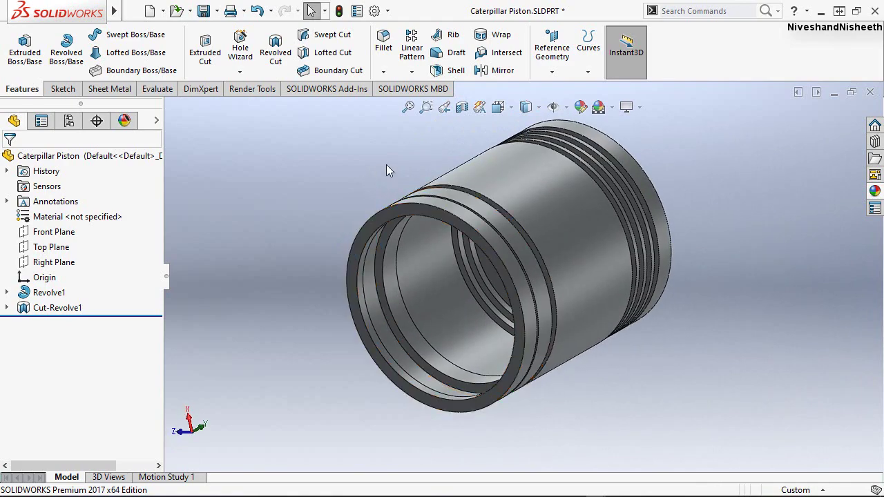
click(511, 108)
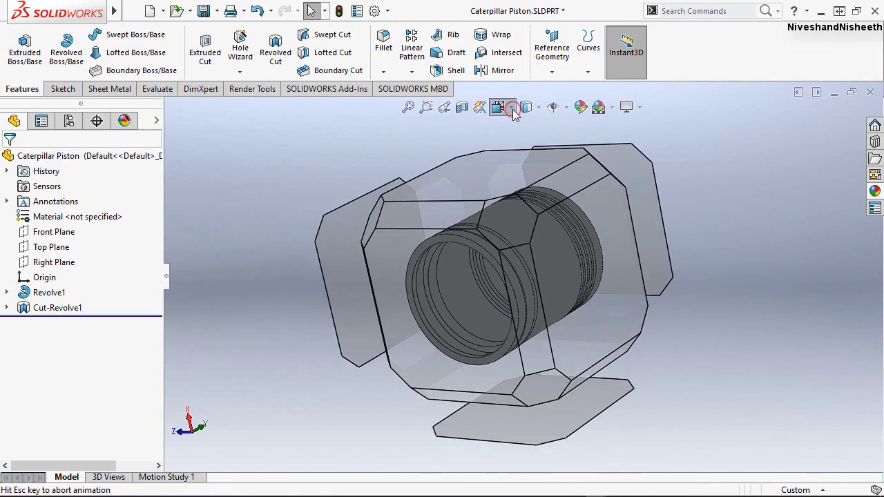
click(589, 146)
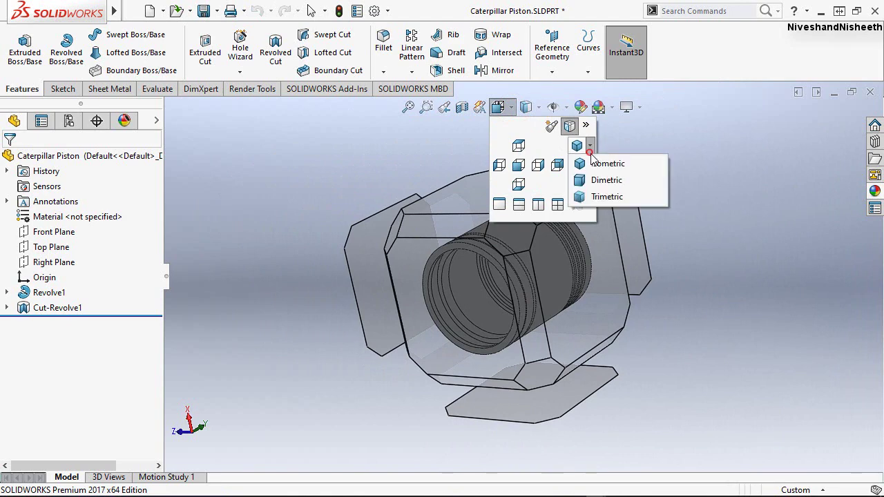
click(594, 163)
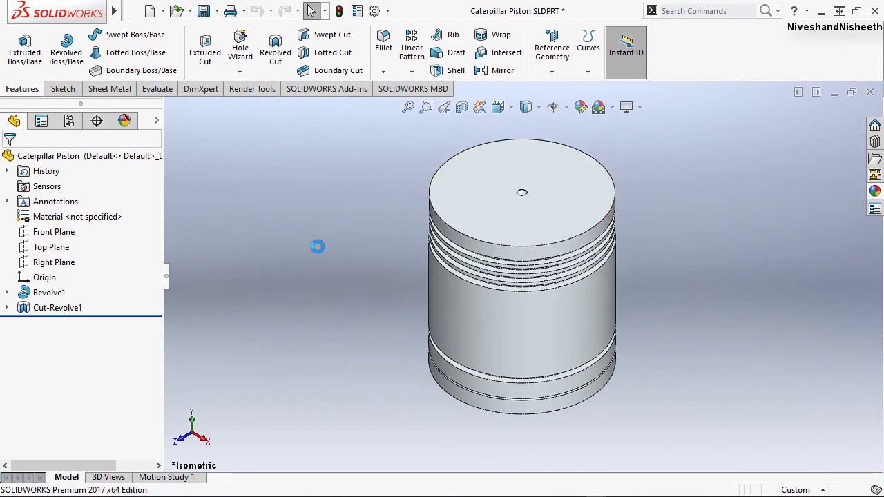
click(766, 379)
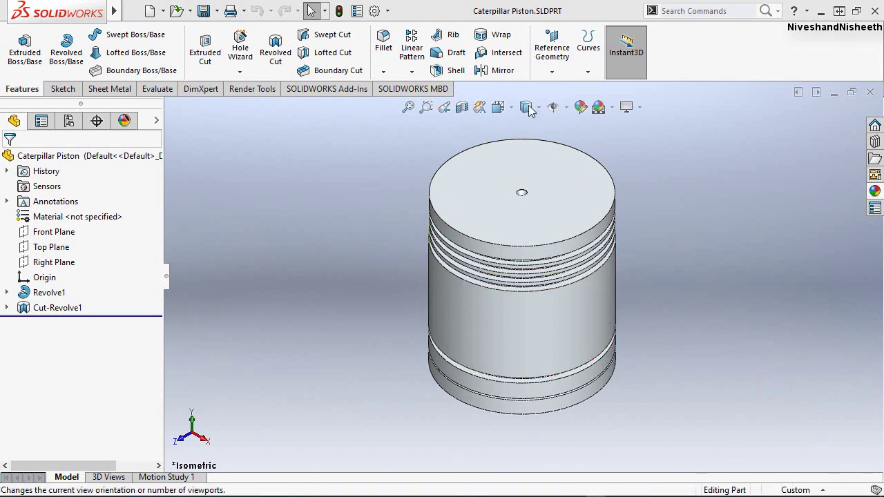
Create Plane1 parallel to the Front Plane with a flipped offset of 1.0415 in
click(558, 74)
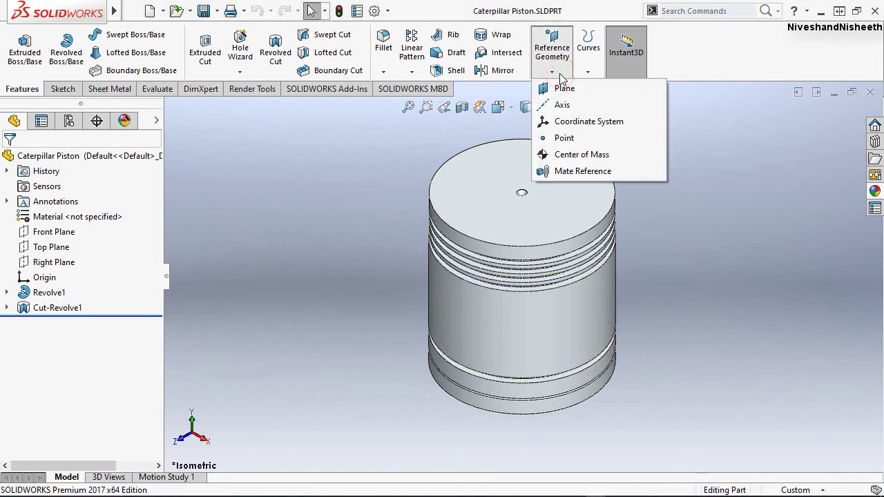
click(565, 88)
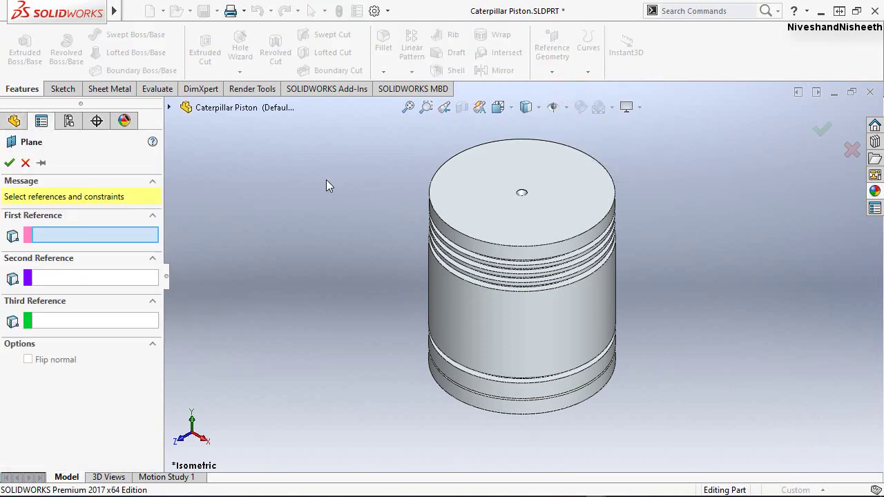
click(168, 109)
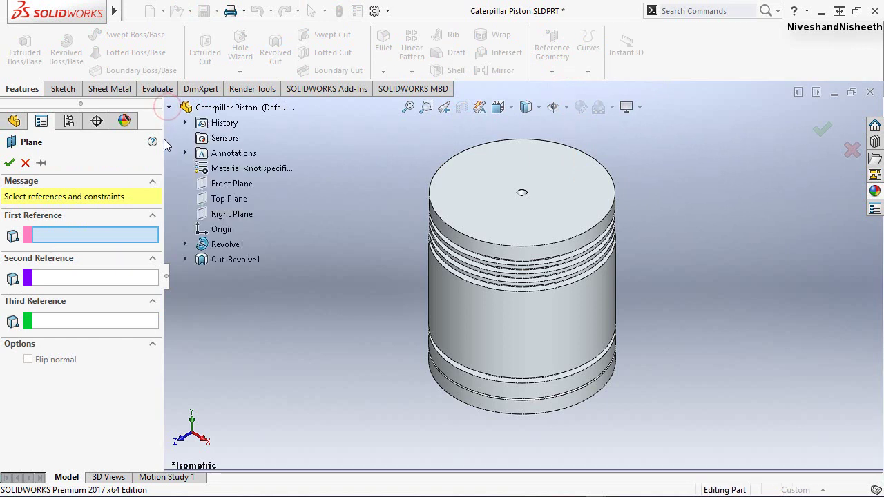
click(221, 186)
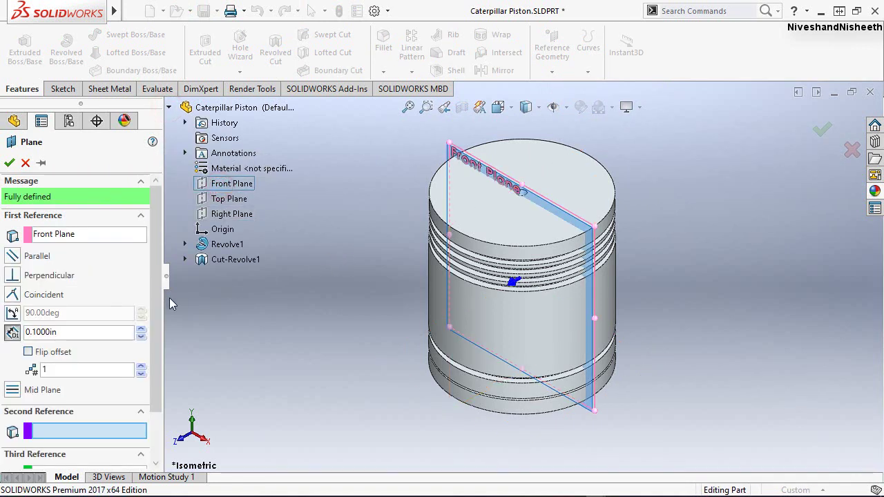
click(27, 353)
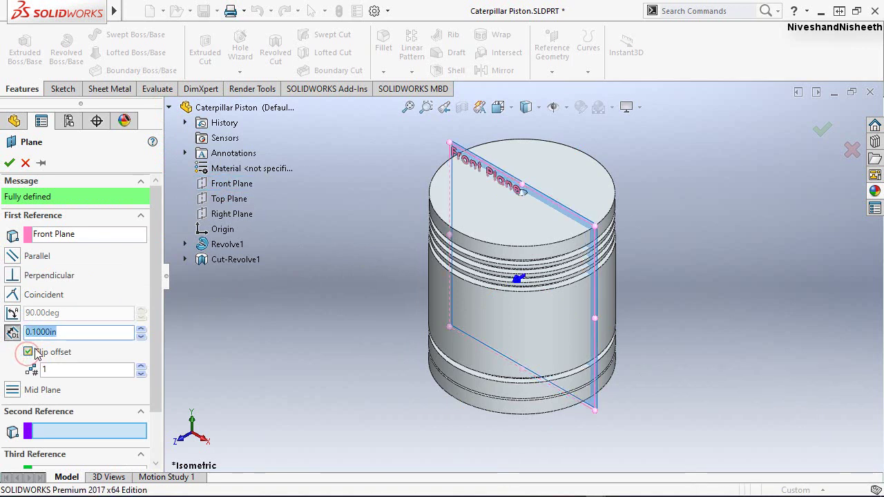
double_click(66, 332)
text(1.0415)
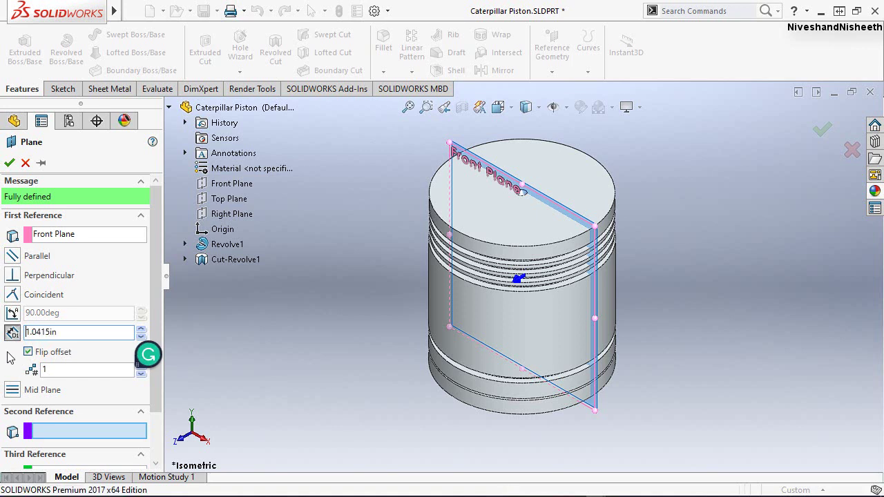
key(Return)
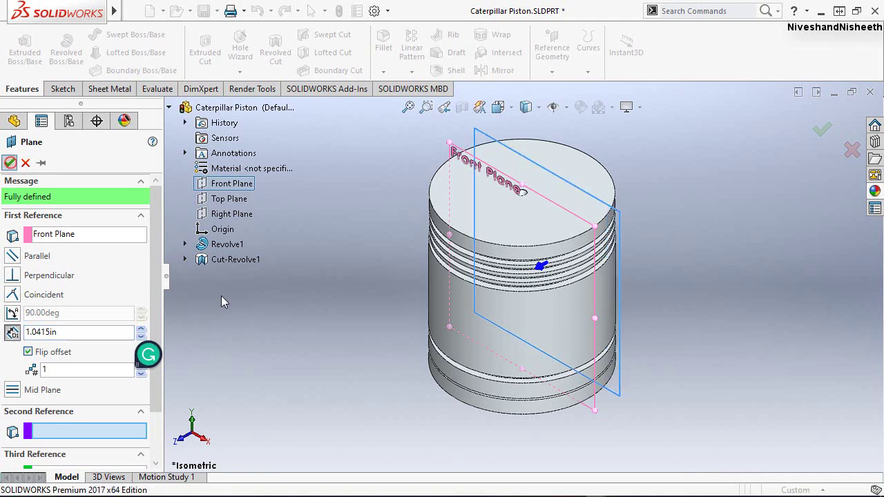
click(9, 163)
mouse_move(676, 330)
middle_down()
mouse_move(683, 318)
mouse_move(677, 328)
middle_up()
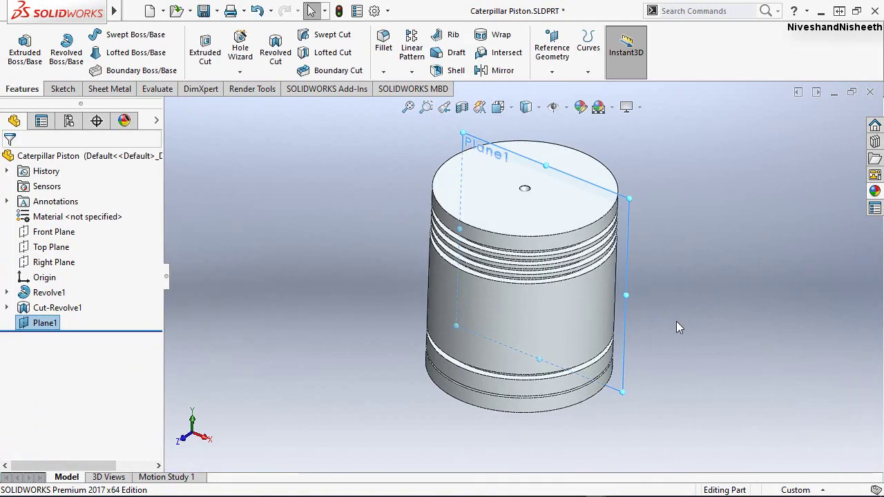
Start Sketch3 on Plane1 with a section view cutting the piston
click(63, 89)
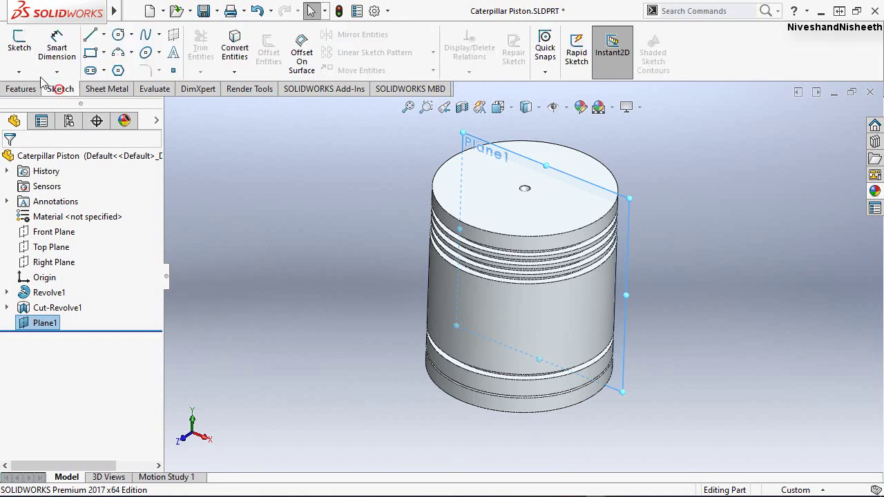
click(19, 48)
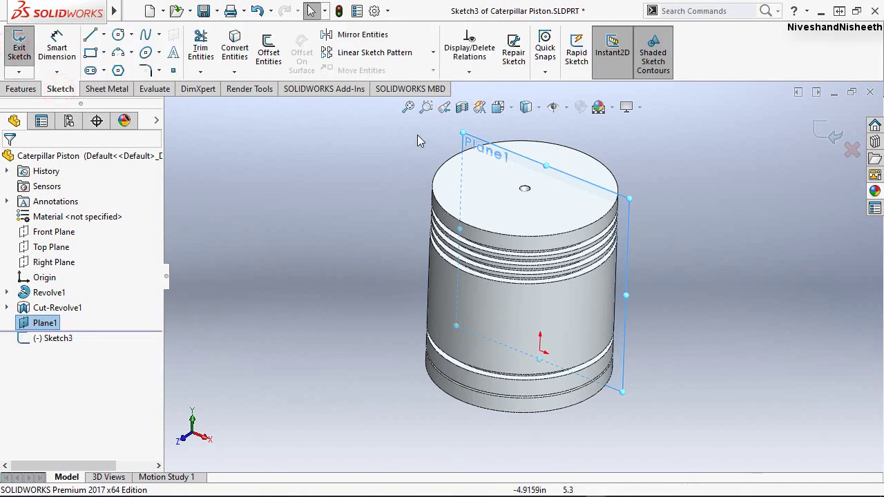
click(462, 109)
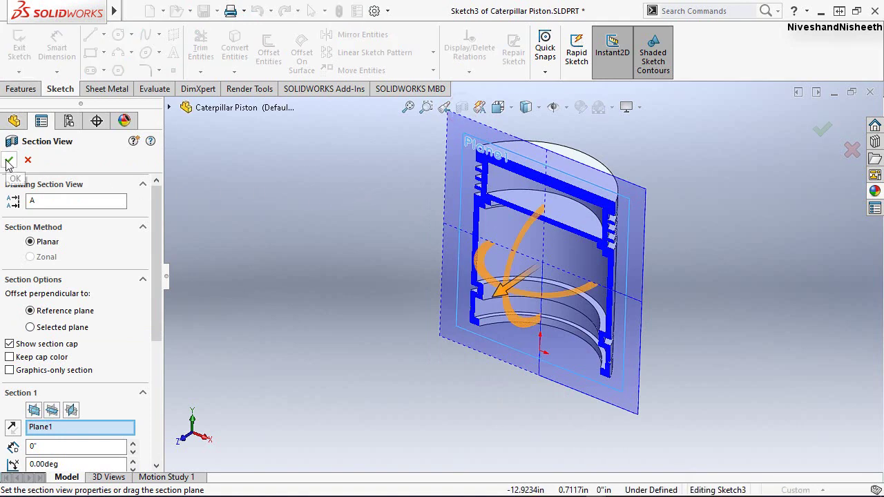
click(8, 162)
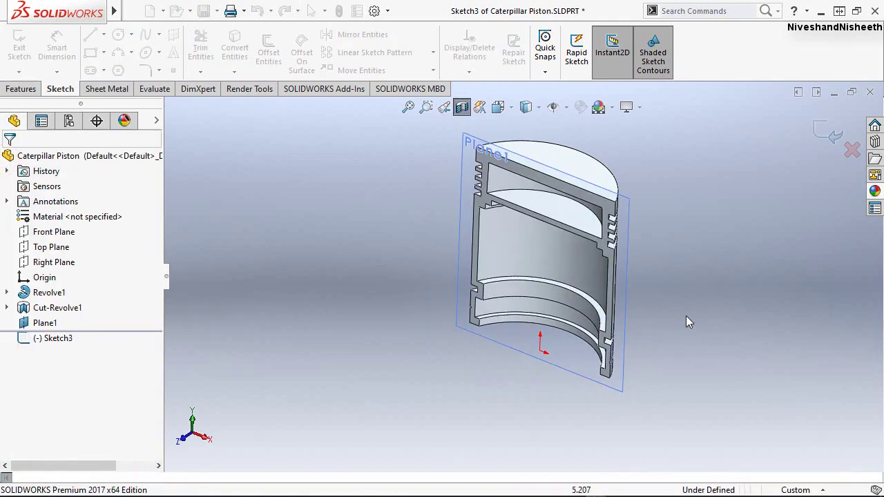
Switch the sectioned piston to the Front view orientation
middle_drag(685, 303, 705, 271)
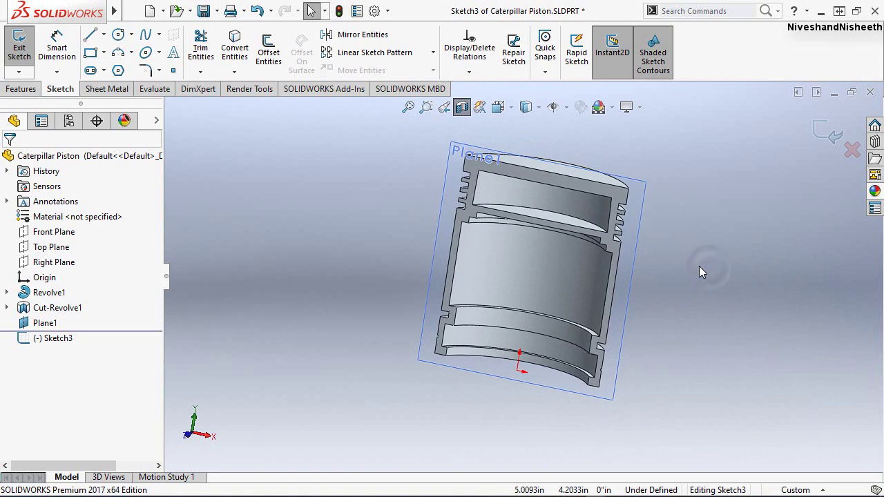
right_click(699, 272)
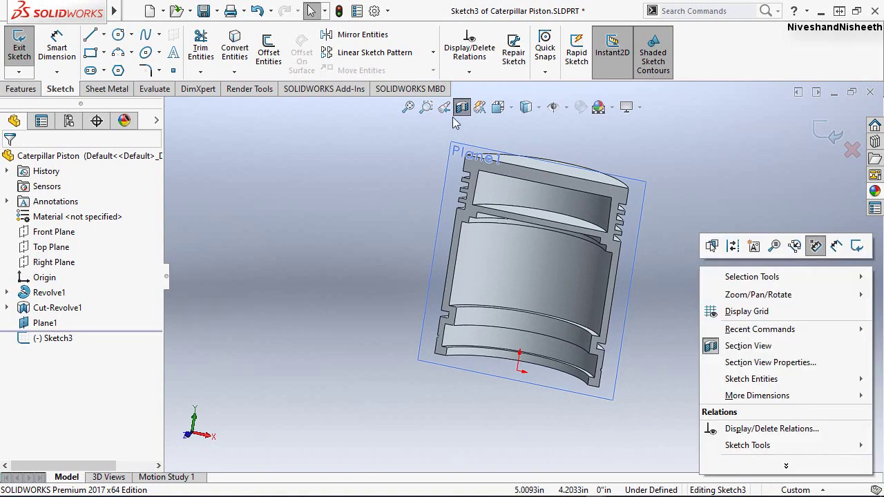
click(498, 108)
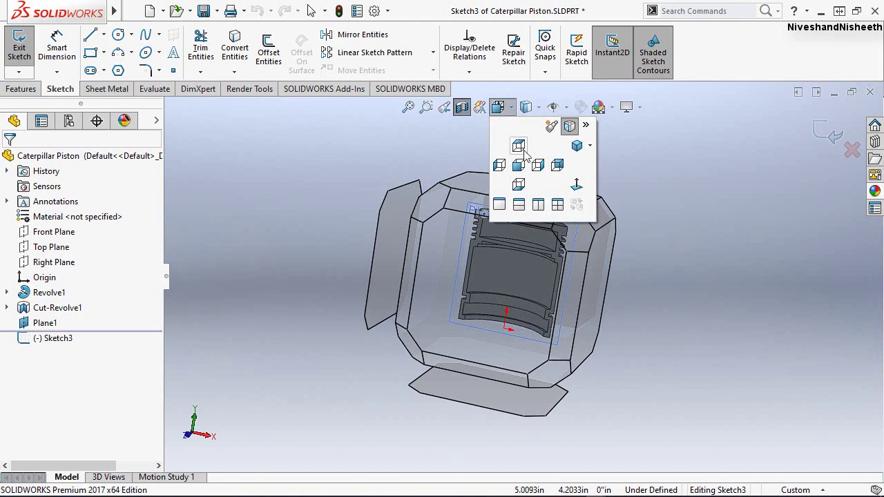
click(539, 205)
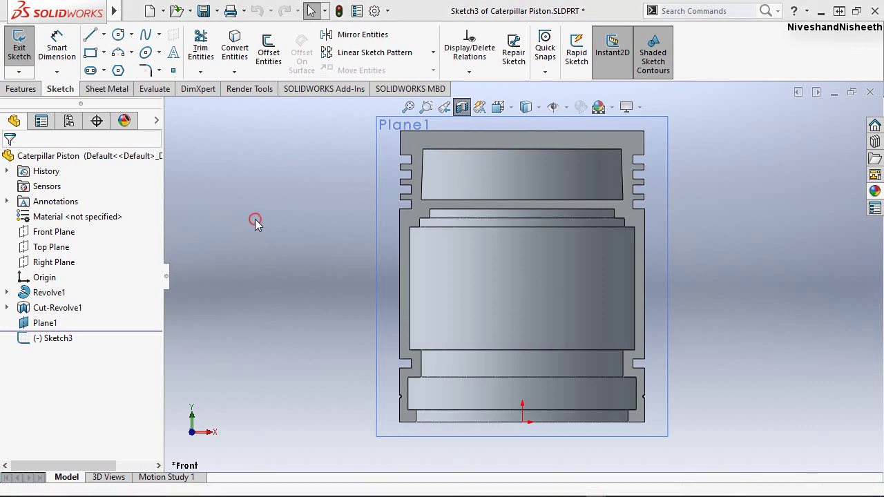
Draw a 2 3/8 in diameter circle above the origin in Sketch3
click(118, 34)
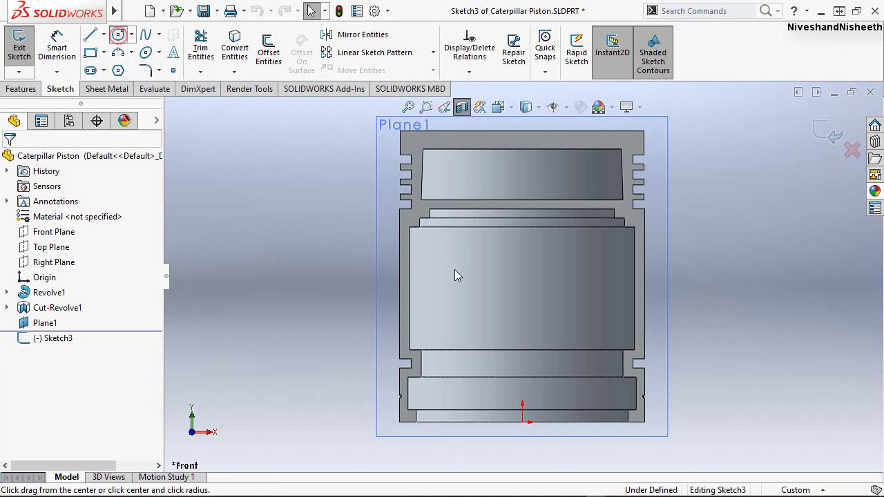
click(515, 263)
text(2.375)
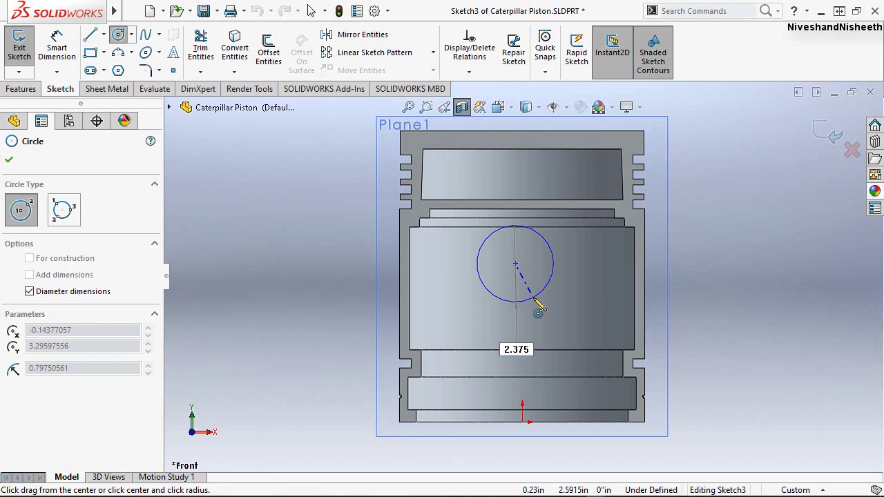
click(535, 303)
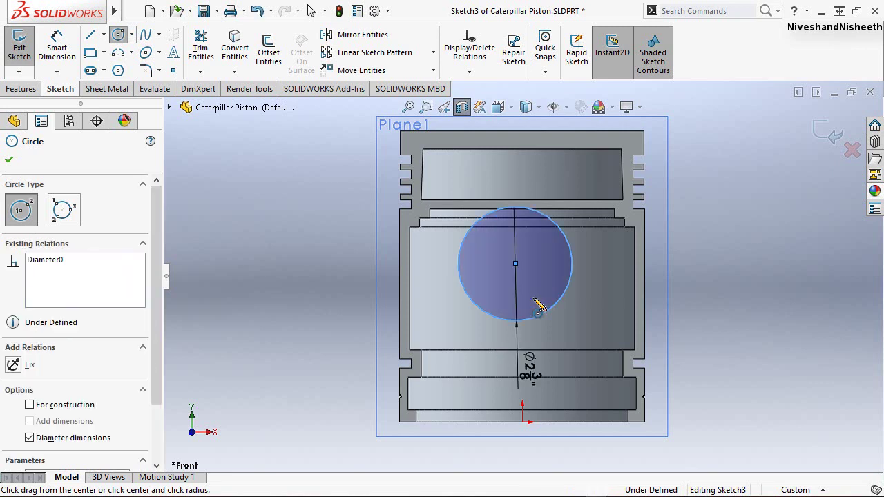
right_click(711, 261)
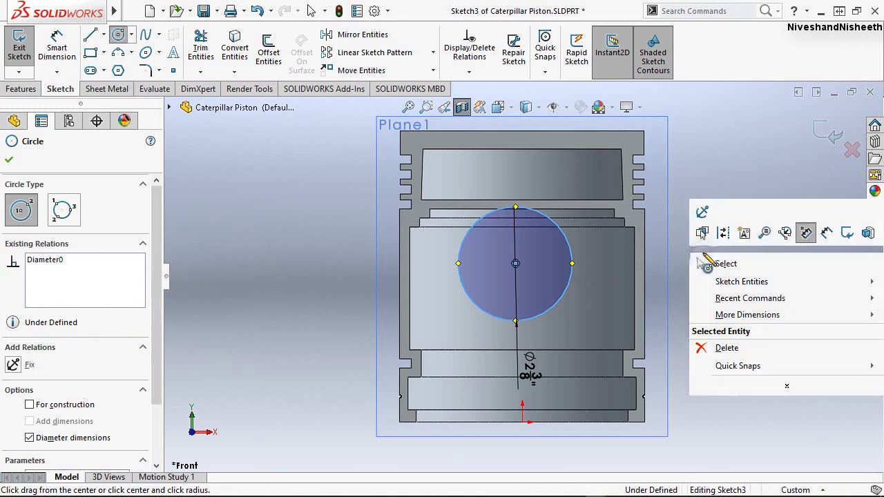
click(725, 264)
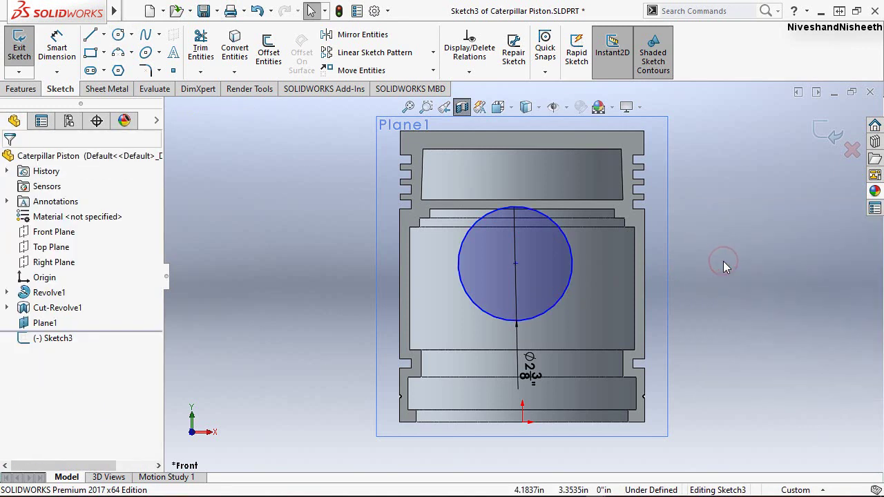
Add a Vertical relation between the circle centre and the origin
click(515, 263)
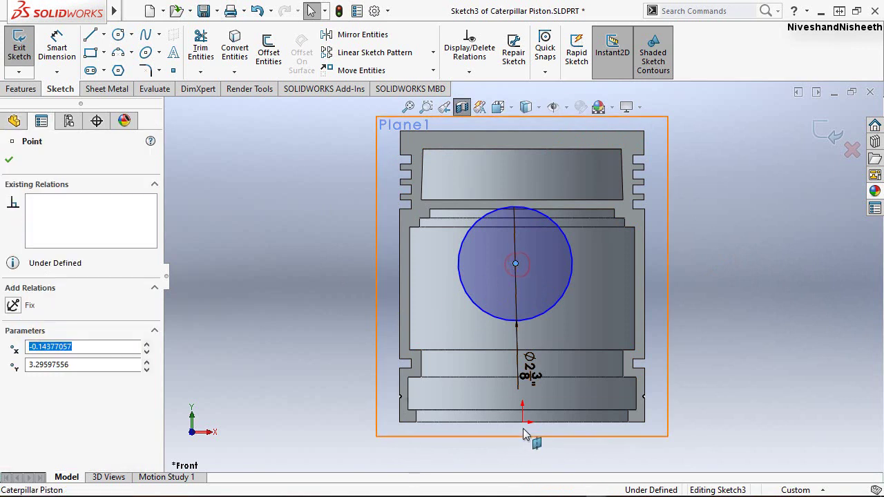
click(523, 423)
ctrl+click(524, 423)
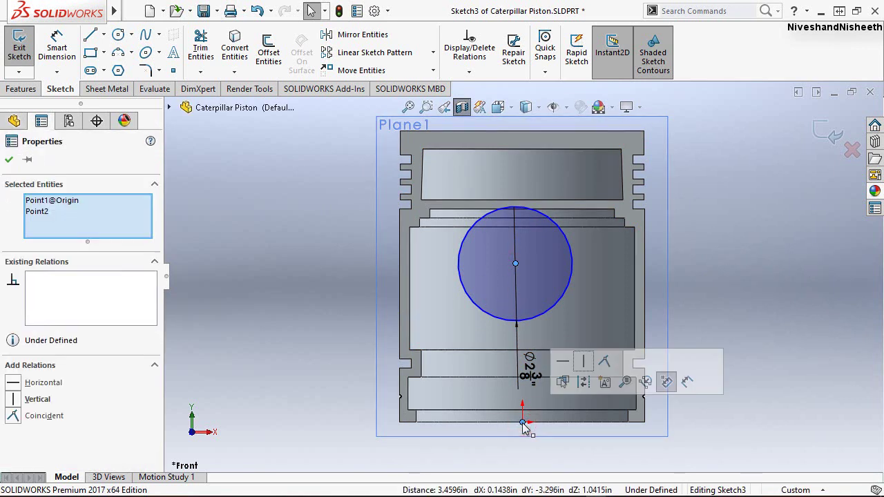
click(583, 361)
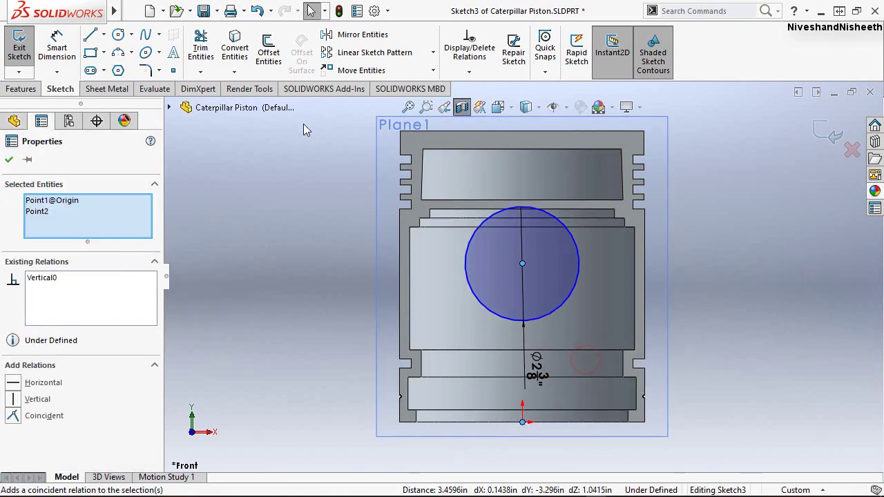
Dimension the circle centre 3.6875 in below the piston's top edge and exit Sketch3
click(68, 59)
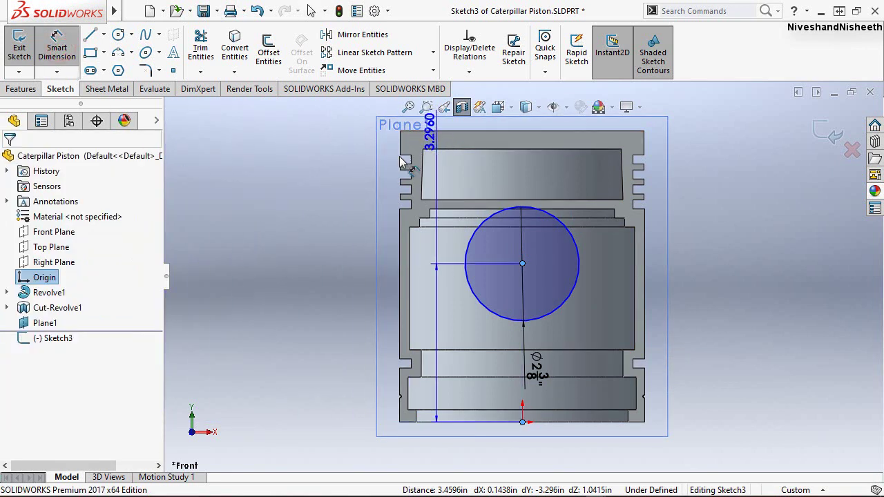
key(Escape)
click(56, 45)
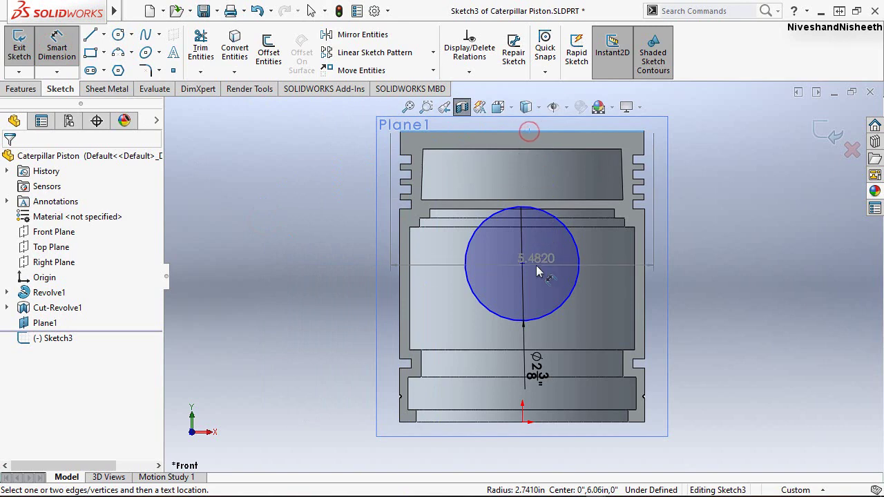
click(523, 264)
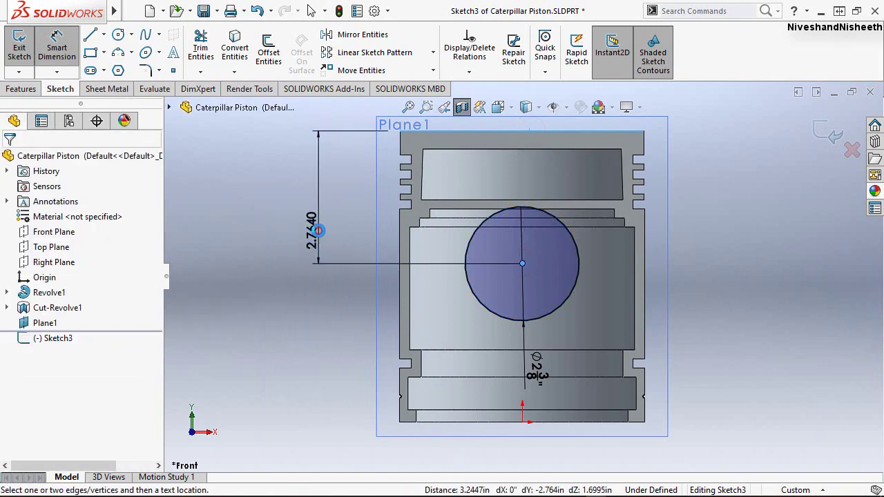
click(318, 228)
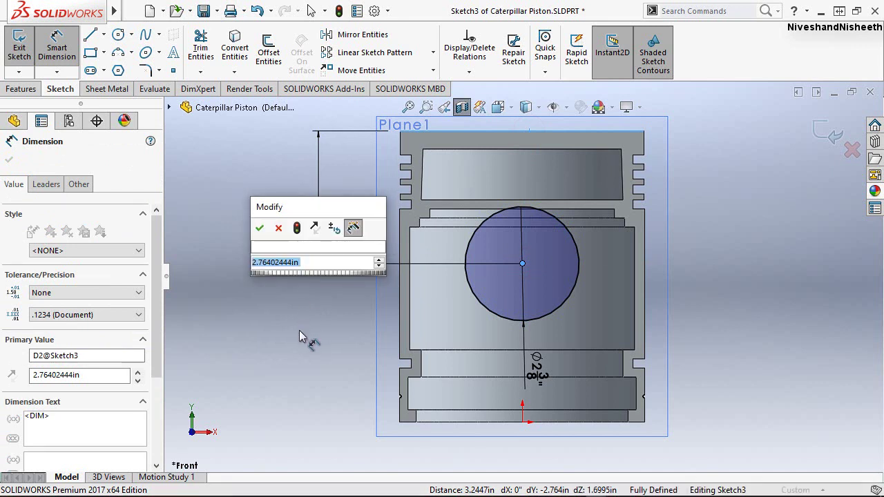
text(3.68)
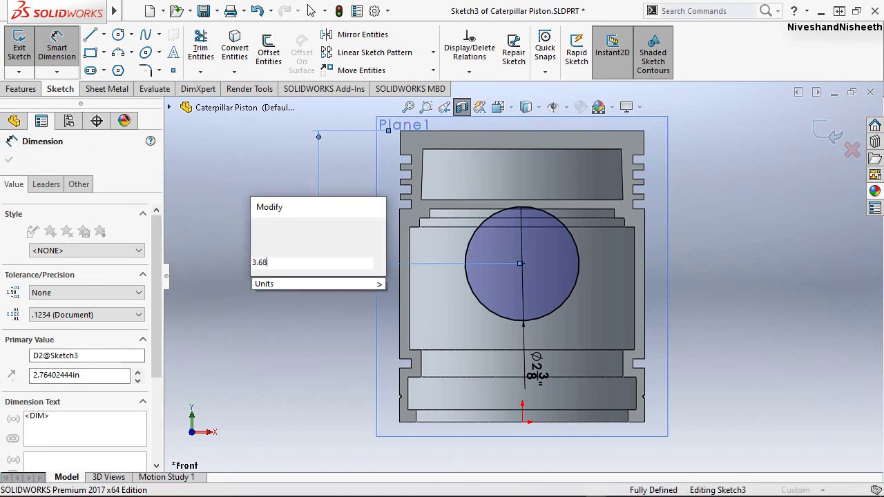
text(75)
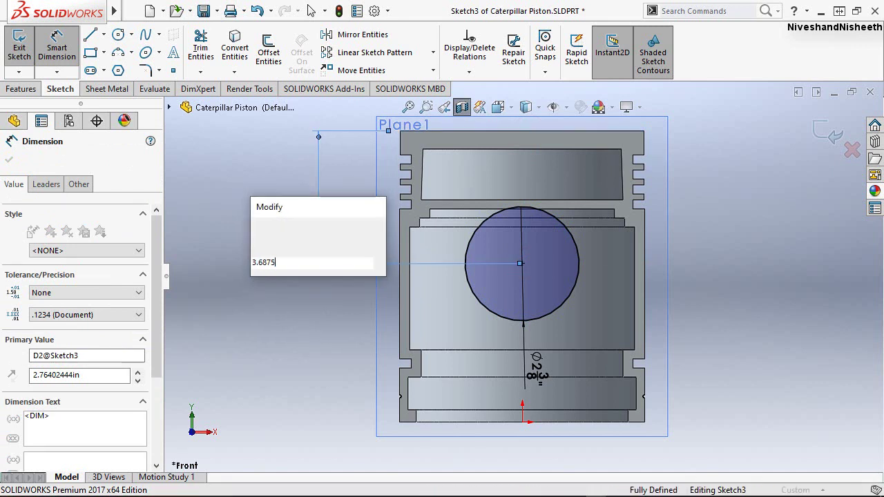
key(Escape)
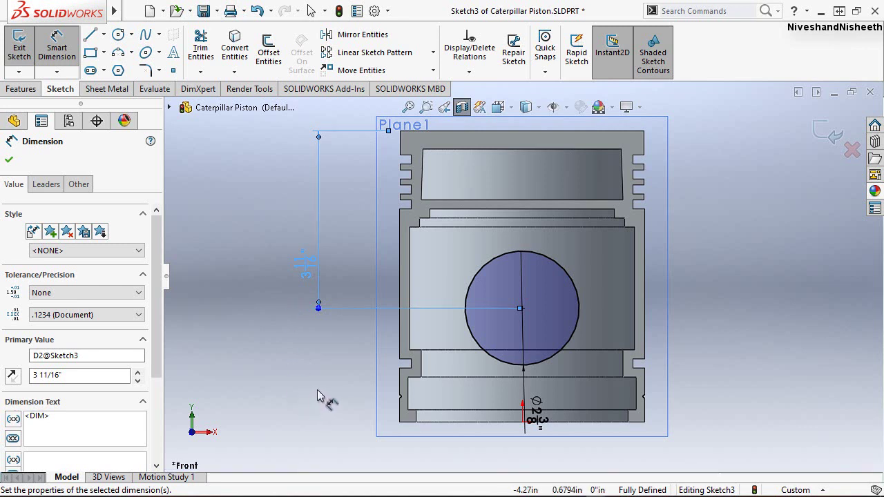
click(317, 390)
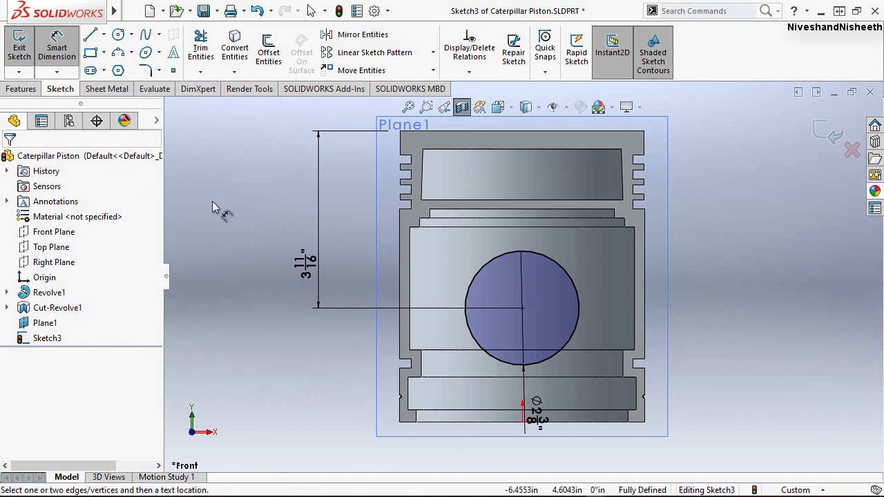
click(22, 48)
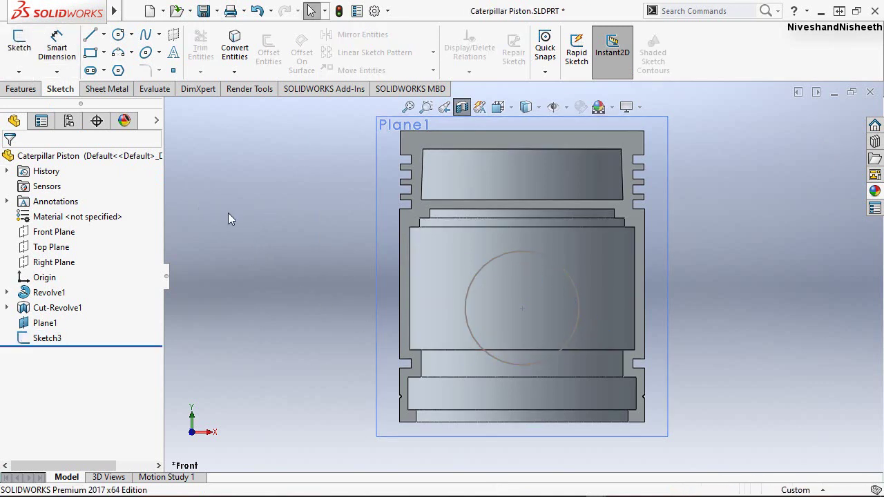
Hide Plane1 in the FeatureManager tree and launch Extruded Boss/Base
click(43, 323)
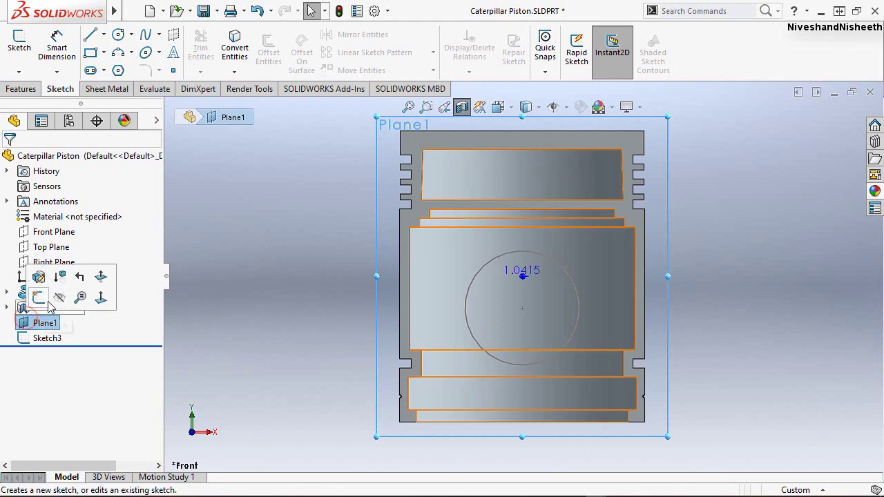
click(58, 304)
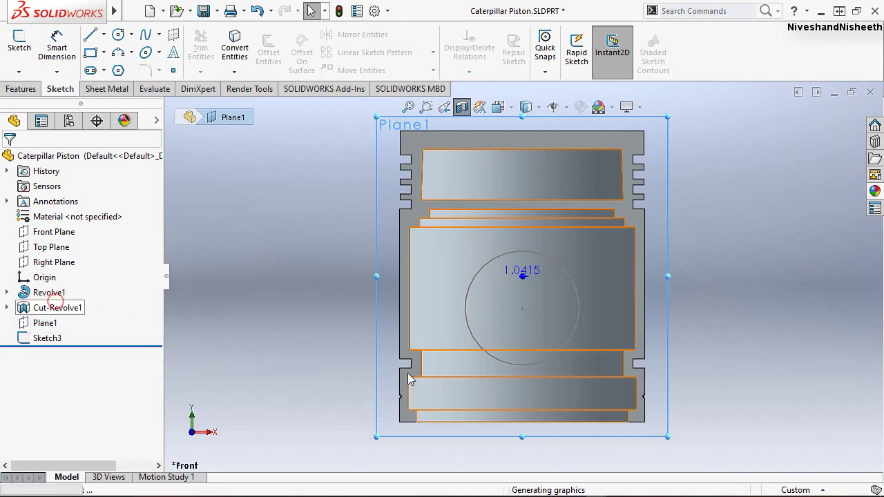
click(784, 317)
click(259, 284)
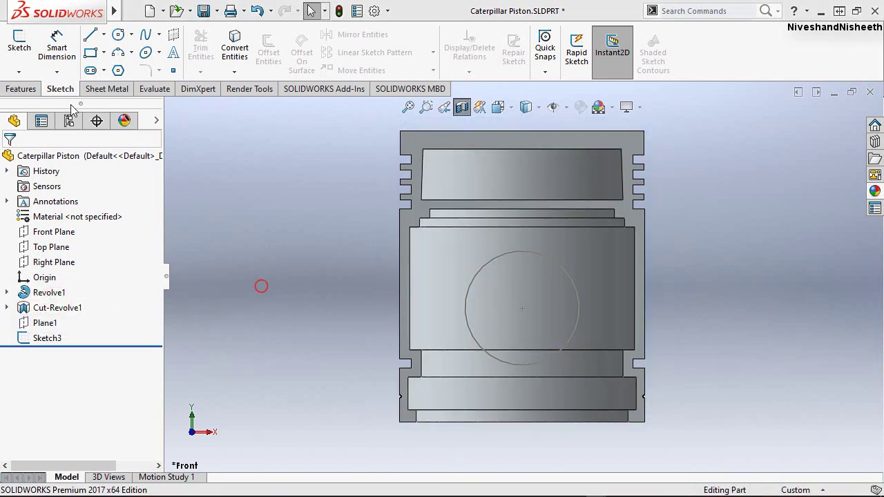
click(6, 89)
click(24, 54)
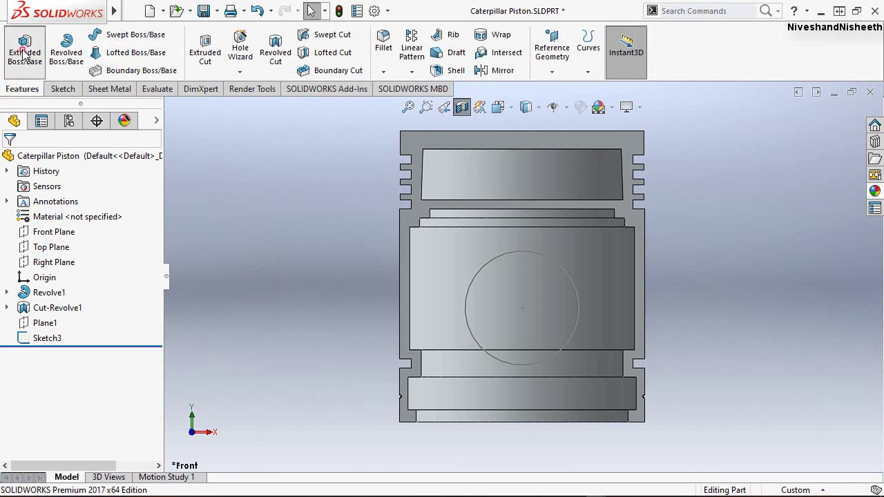
Extrude Sketch3's circle in the flipped direction Up To Next with a 5° draft
click(581, 307)
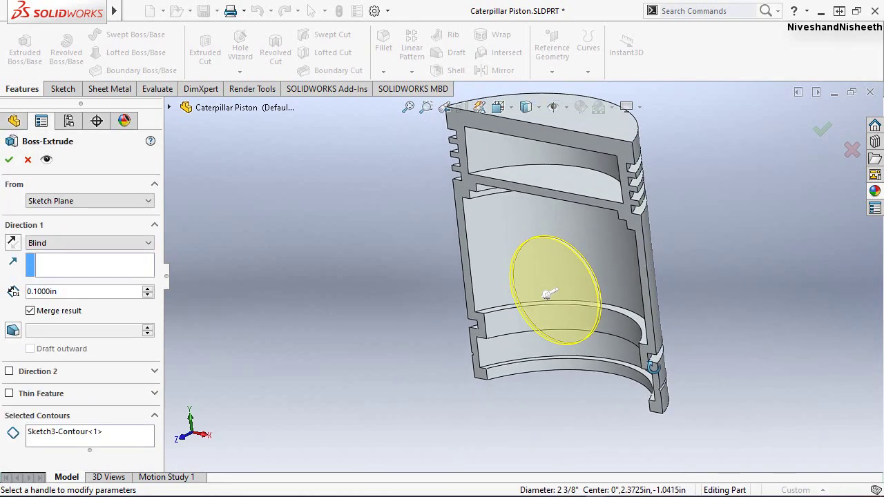
click(12, 241)
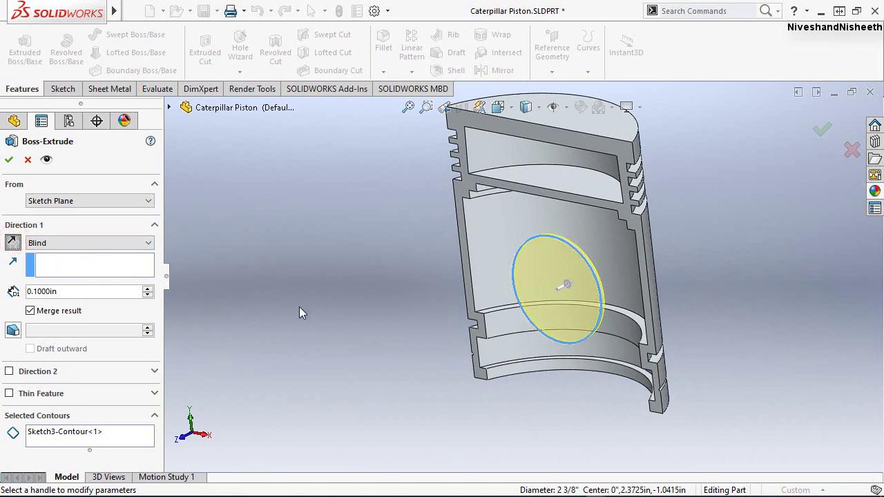
click(141, 243)
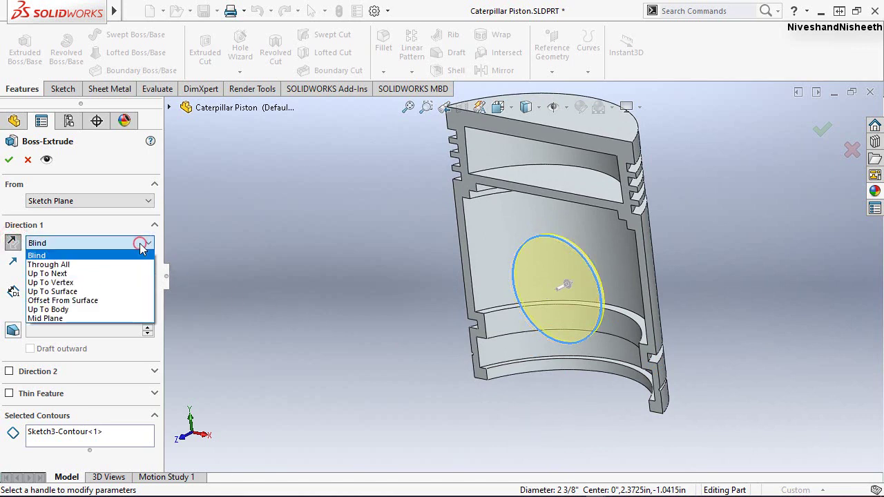
click(87, 273)
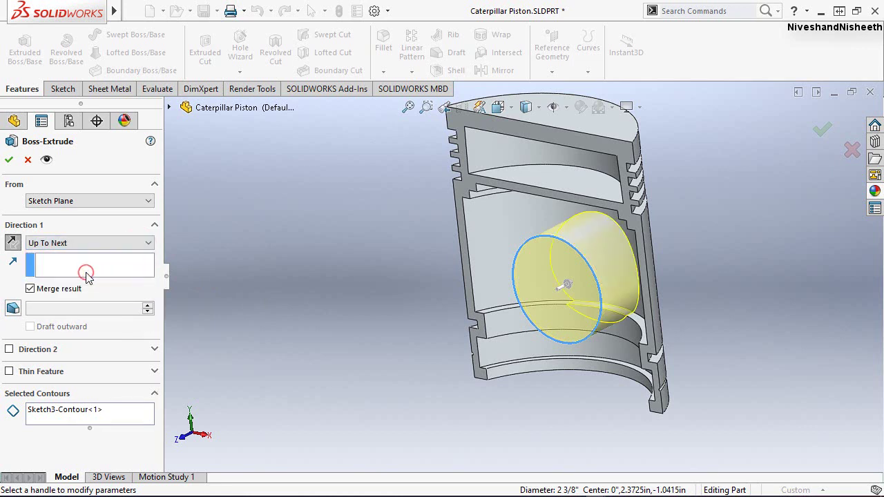
click(13, 309)
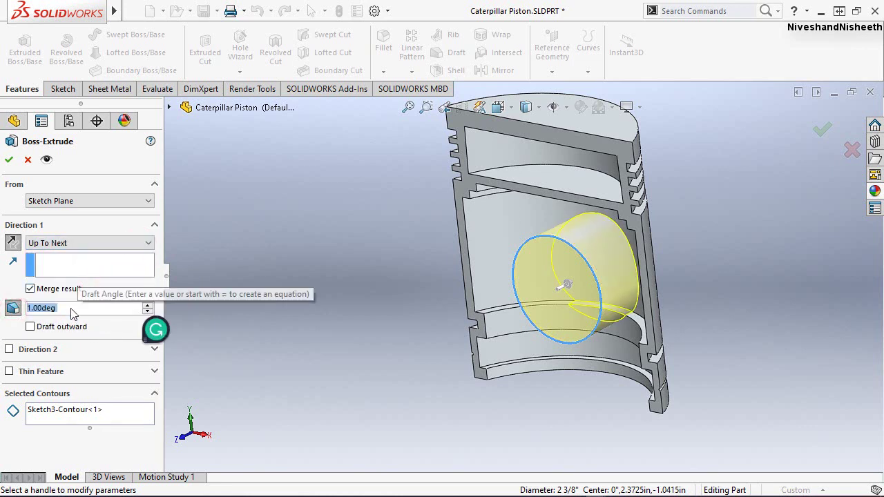
text(5)
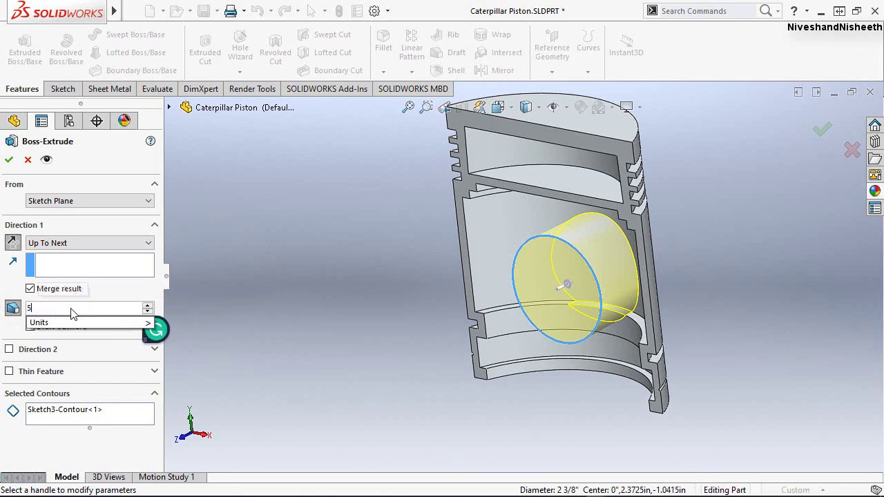
key(Return)
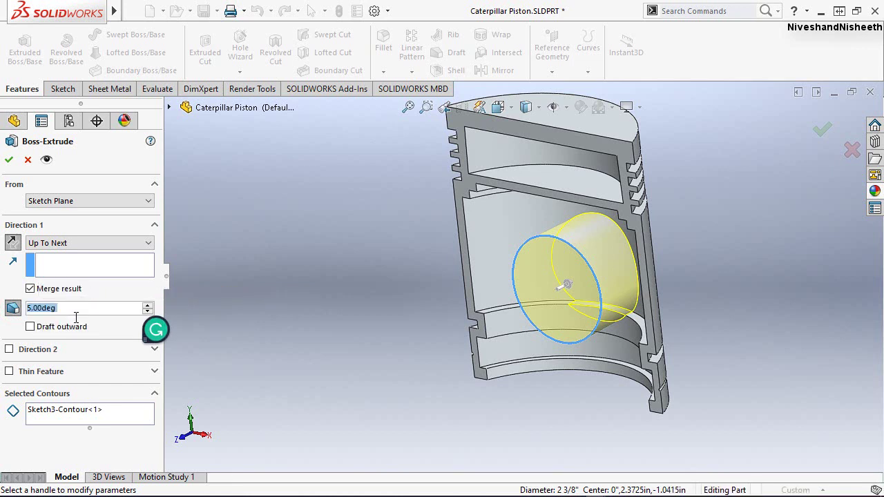
click(9, 160)
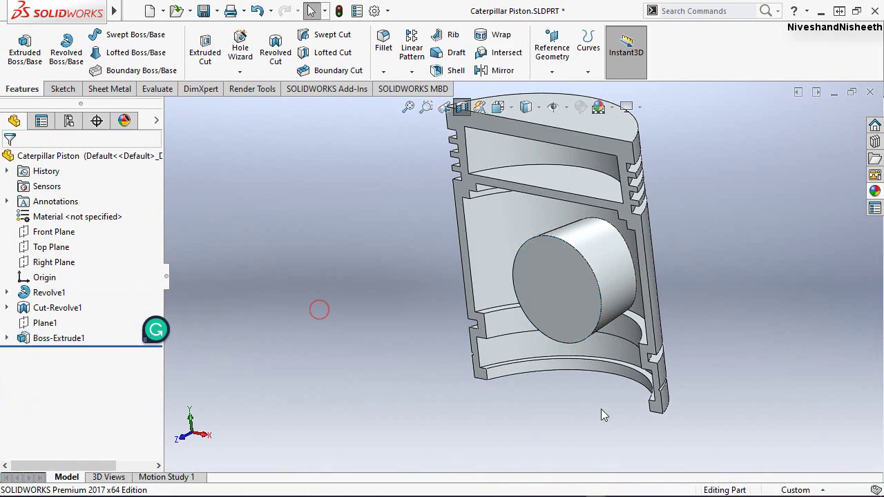
Turn off the section cut, go to Isometric, and zoom into the open bore at the boss
middle_drag(599, 337, 694, 256)
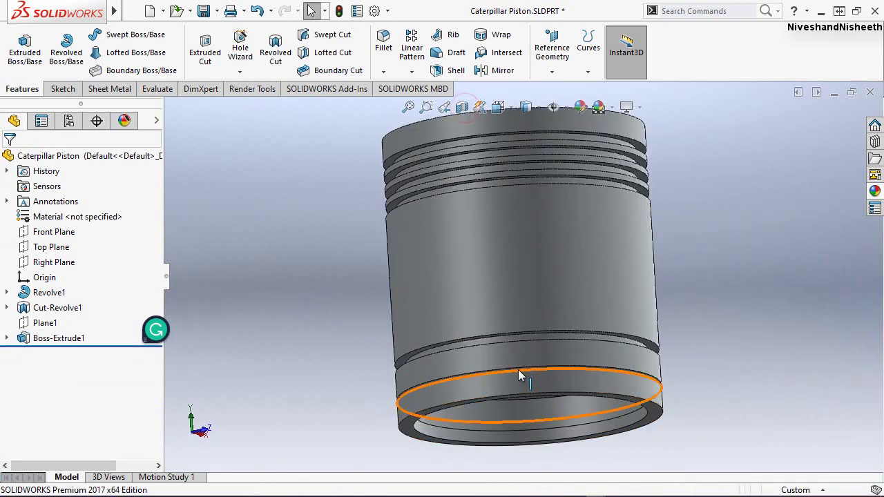
mouse_move(518, 370)
middle_down()
mouse_move(493, 236)
mouse_move(458, 193)
mouse_move(458, 299)
mouse_move(480, 298)
middle_up()
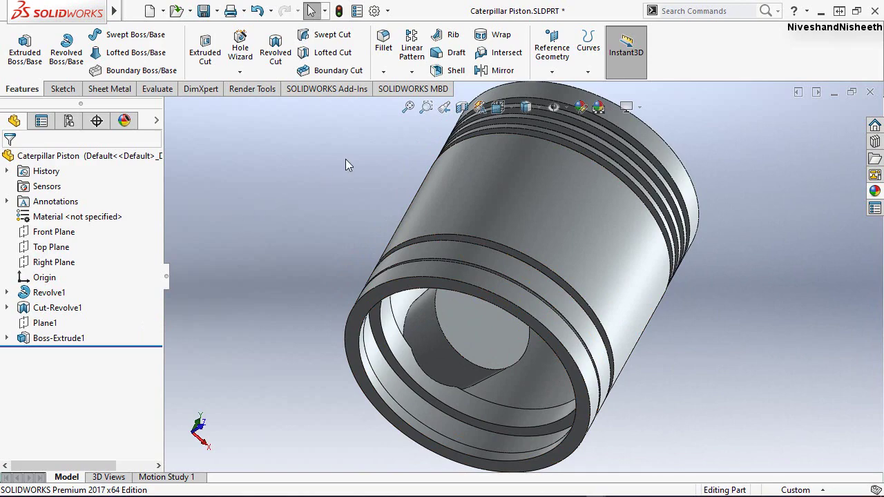
click(509, 109)
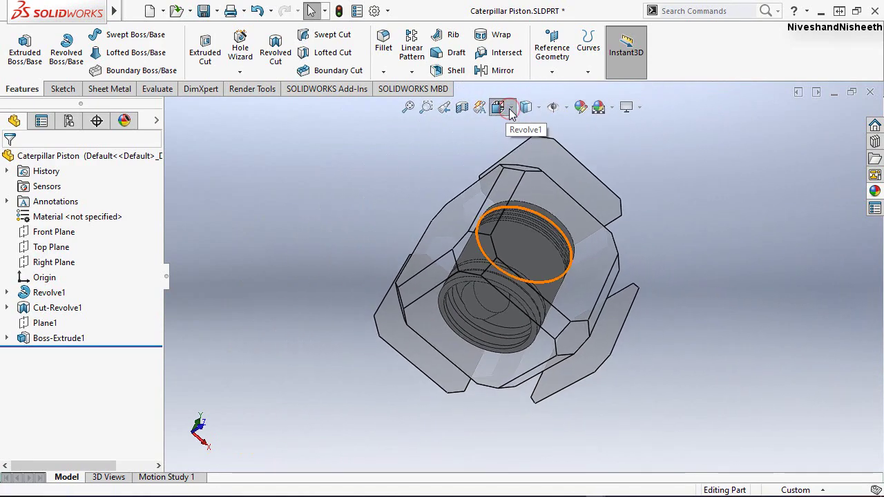
click(589, 148)
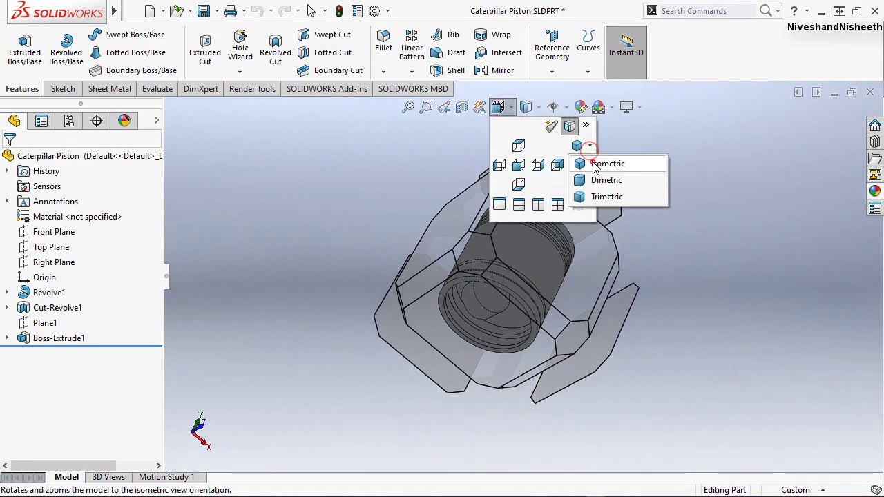
click(593, 162)
click(290, 261)
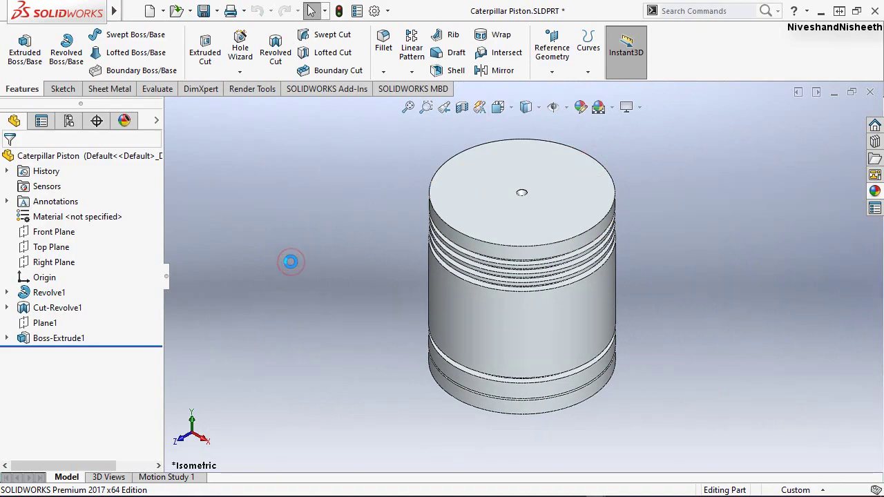
middle_drag(677, 430, 580, 276)
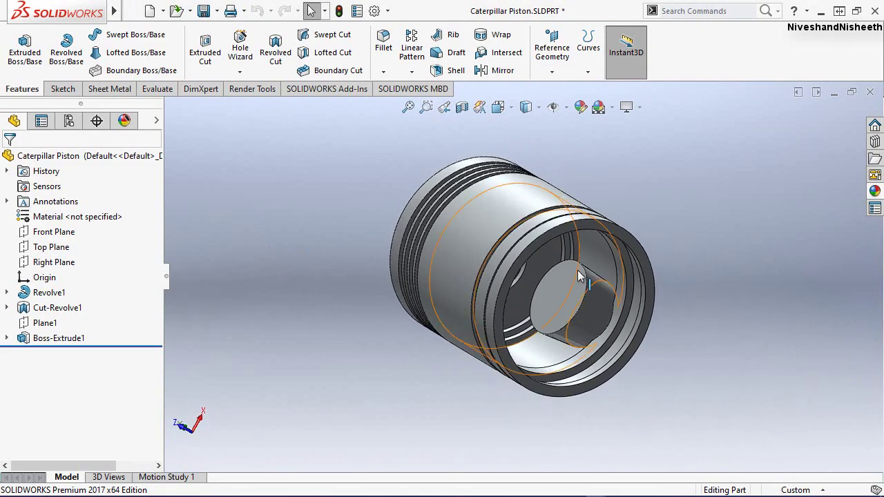
scroll(578, 278, down, 3)
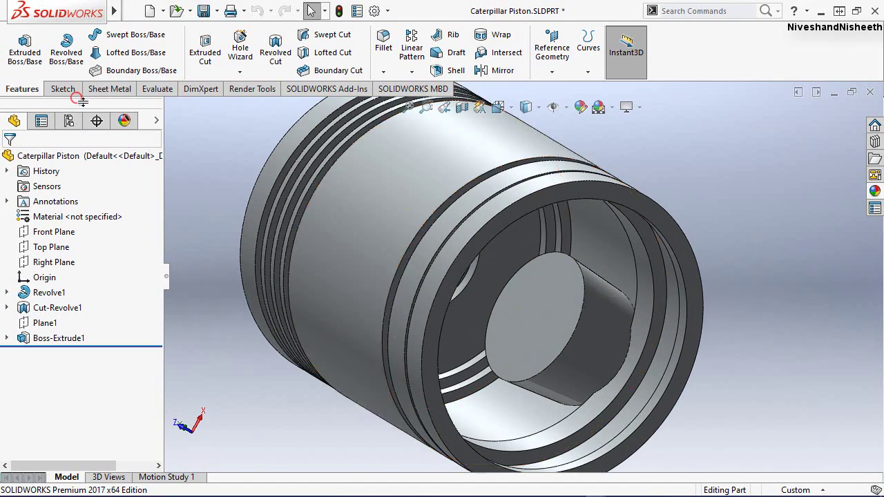
Sketch a 1.938 in circle centred on the boss's circular end face and exit the sketch
click(62, 88)
click(19, 45)
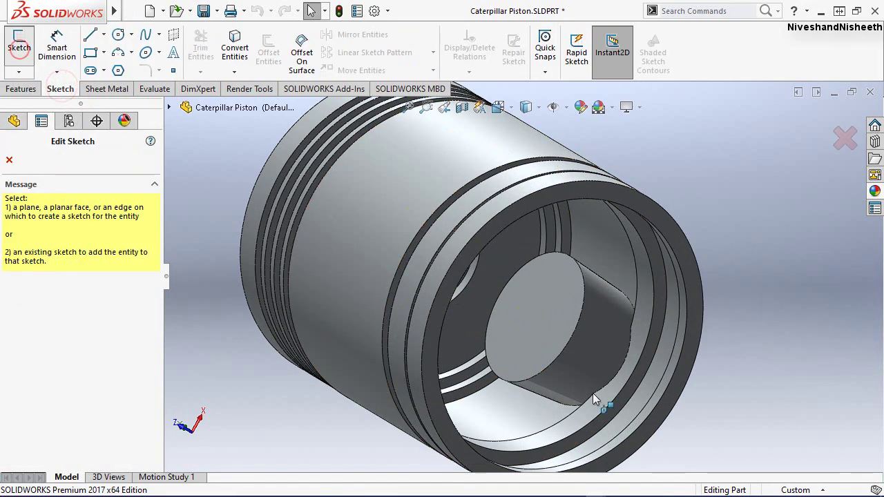
click(538, 307)
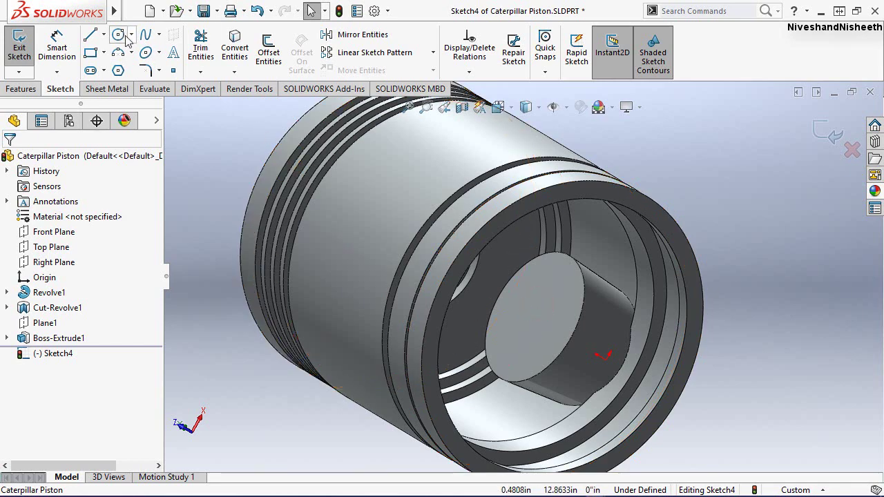
click(118, 36)
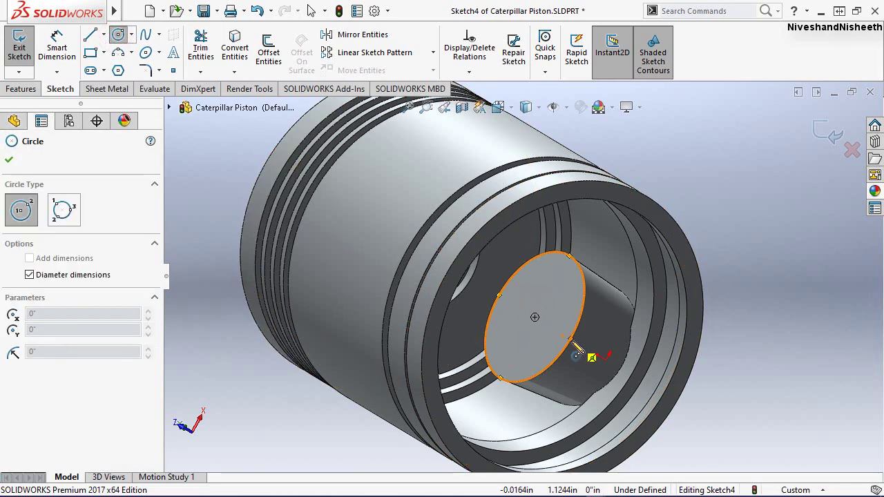
click(535, 317)
text(1.938)
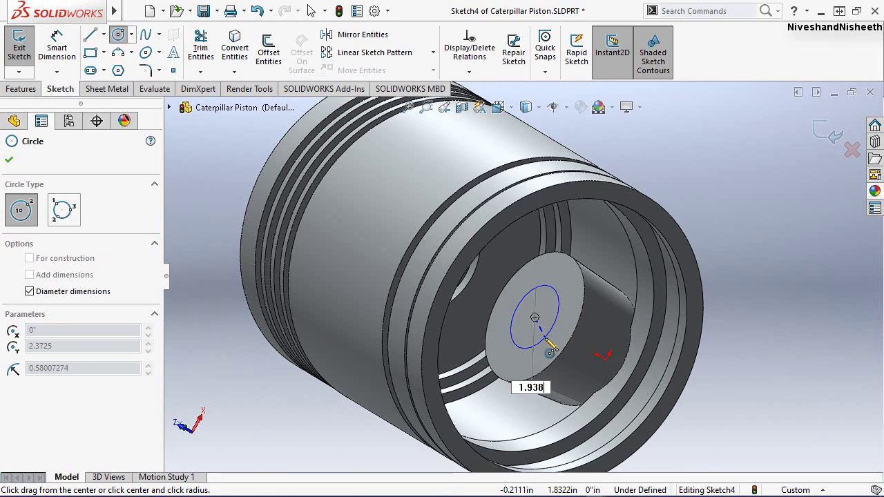
key(Return)
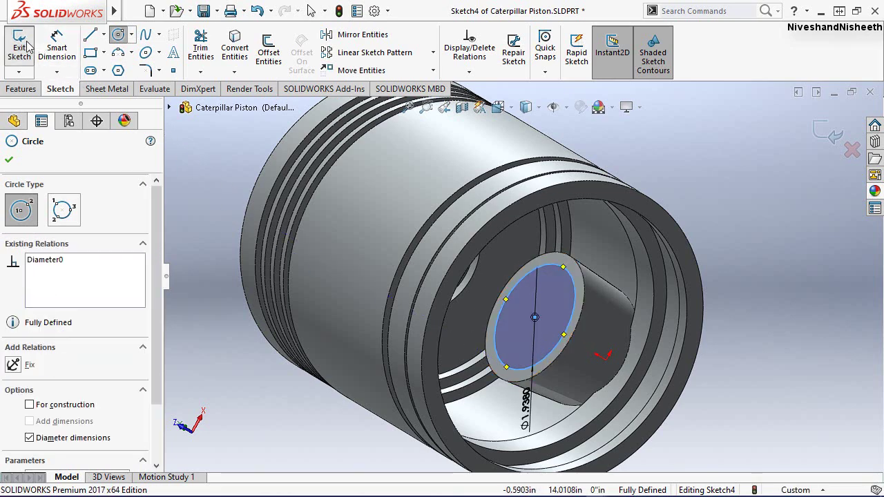
key(Escape)
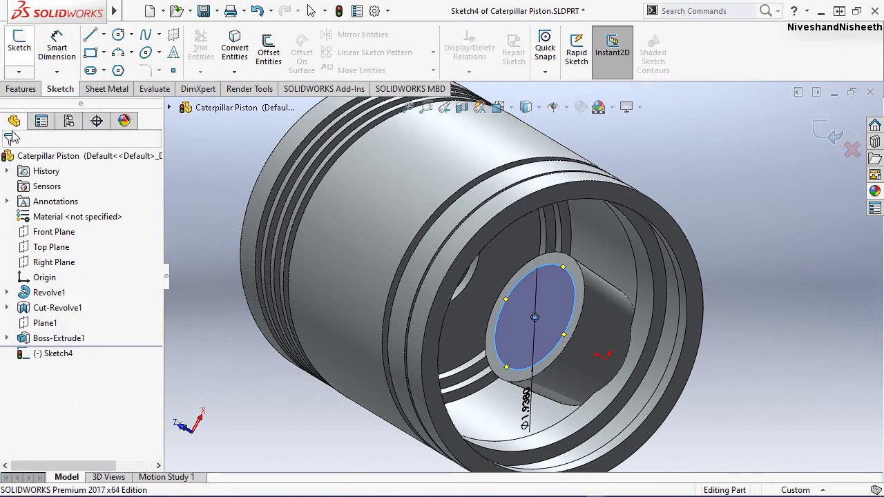
click(19, 48)
Extruded-cut the 1.938 in circle 4 in deep (Blind) into the pin boss
click(21, 88)
click(207, 52)
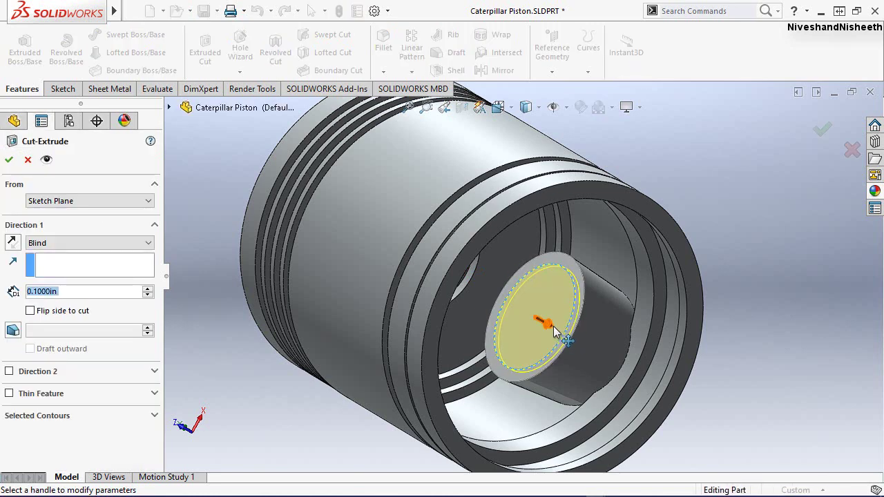
click(549, 324)
click(712, 412)
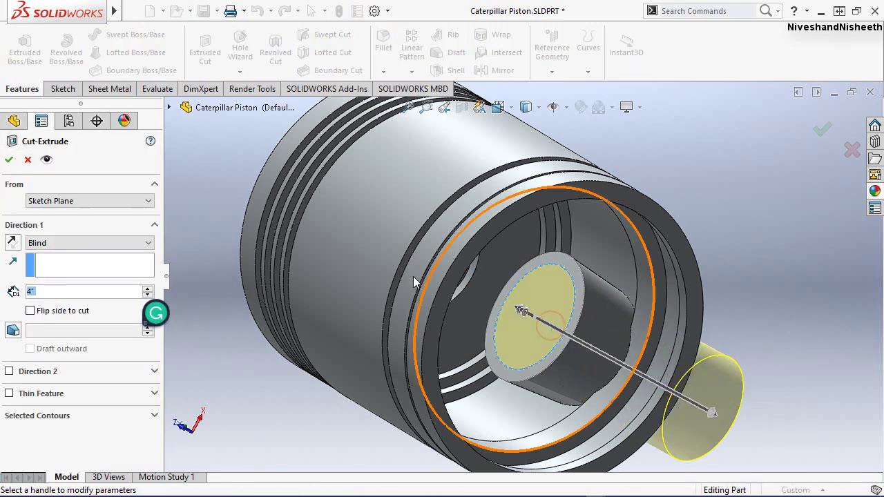
click(7, 160)
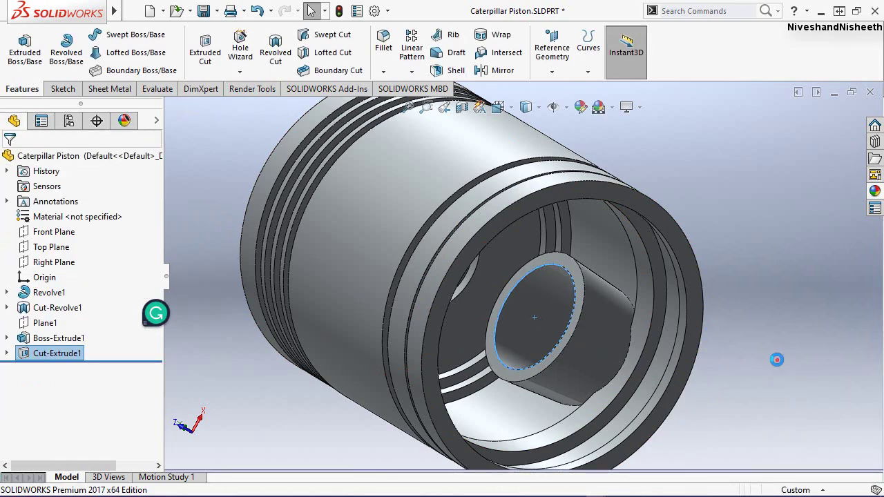
Inspect the new hole, save Caterpillar Piston.SLDPRT, and start a Section View
scroll(776, 360, up, 3)
middle_drag(725, 321, 556, 298)
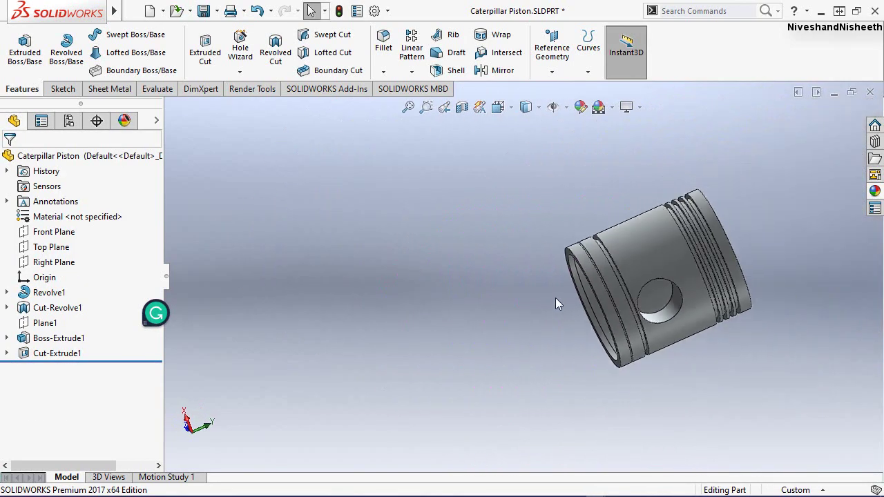
scroll(689, 330, down, 3)
mouse_move(690, 331)
middle_down()
mouse_move(708, 200)
mouse_move(671, 292)
mouse_move(663, 203)
mouse_move(592, 76)
mouse_move(594, 366)
mouse_move(443, 202)
middle_up()
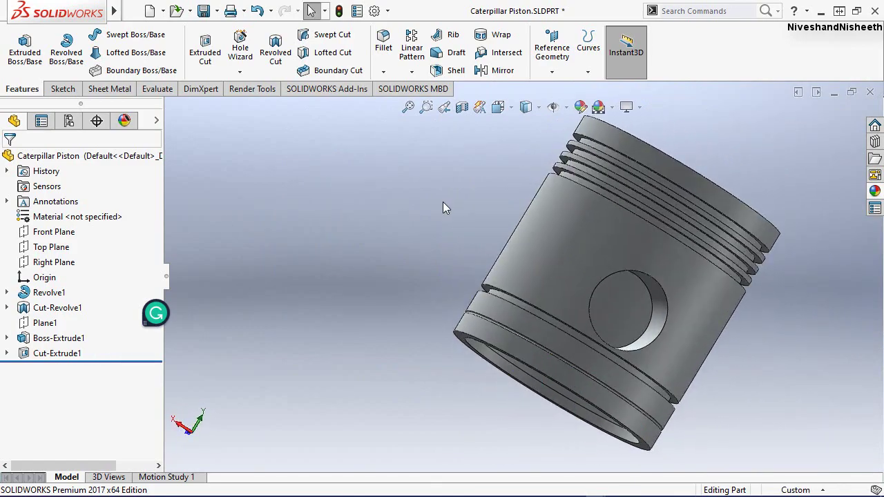
click(445, 109)
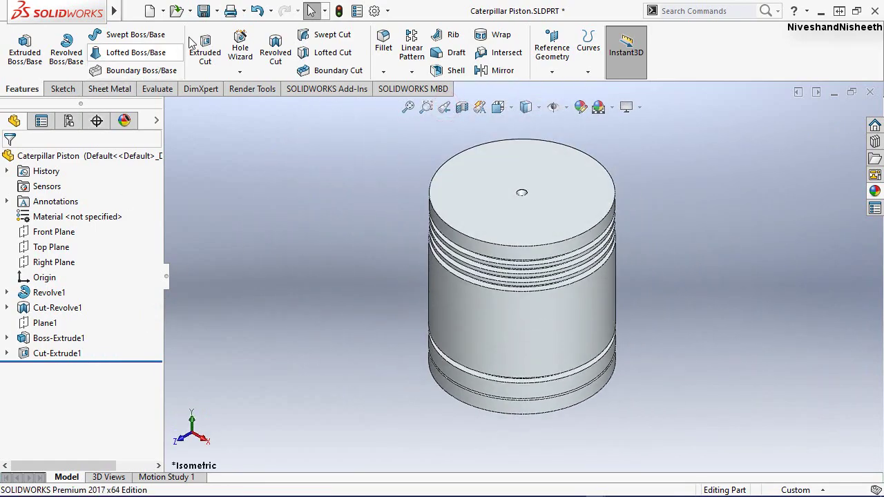
click(203, 10)
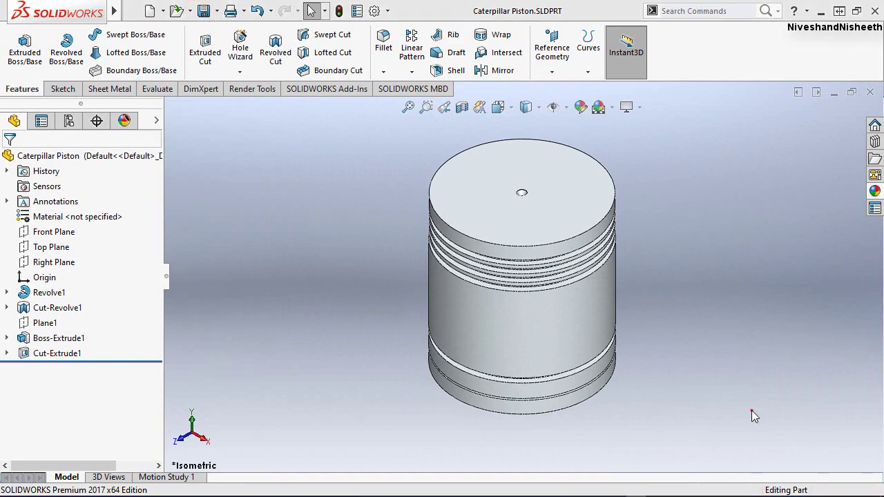
mouse_move(565, 396)
middle_down()
mouse_move(543, 193)
mouse_move(511, 201)
middle_up()
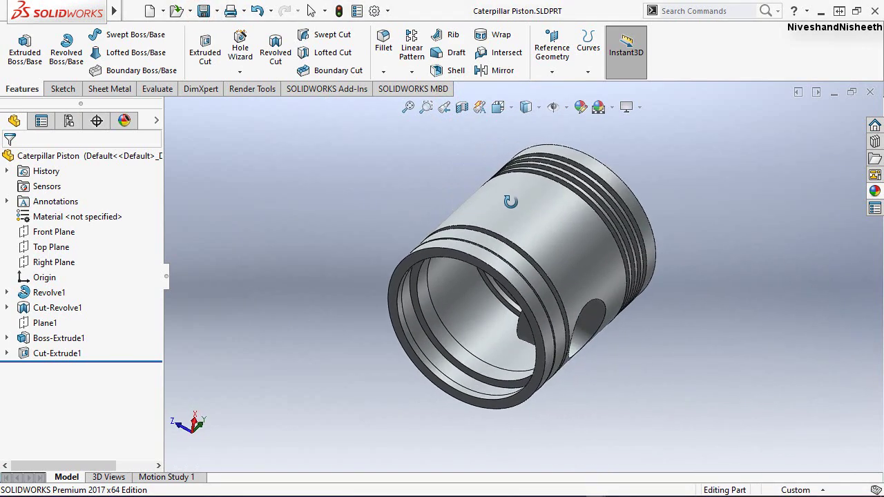
click(462, 107)
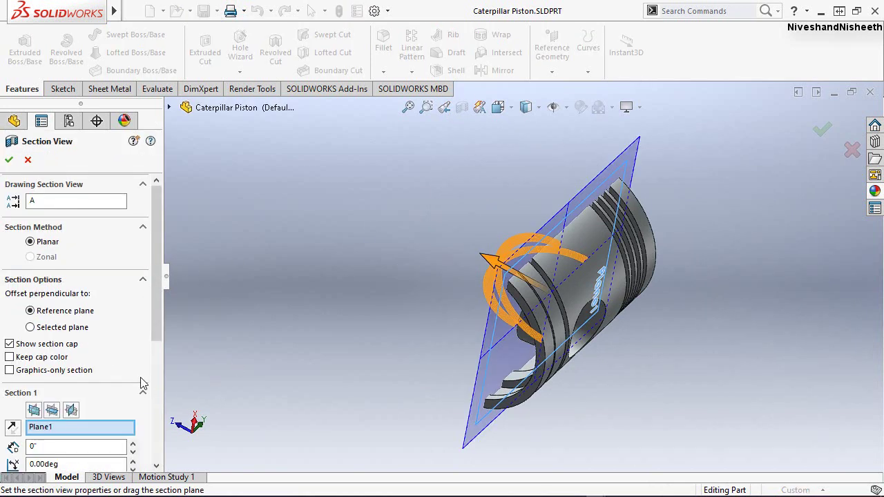
Apply the section along the Front Plane and zoom into the halved piston's grooves
click(34, 411)
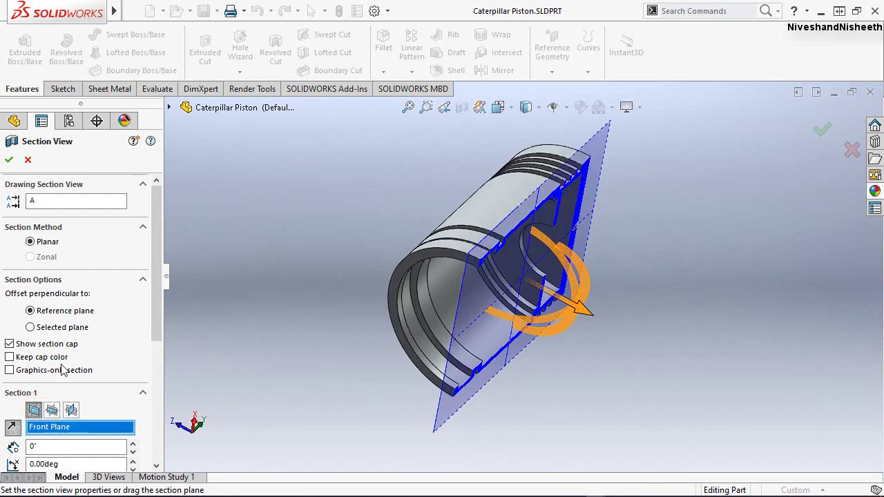
click(9, 162)
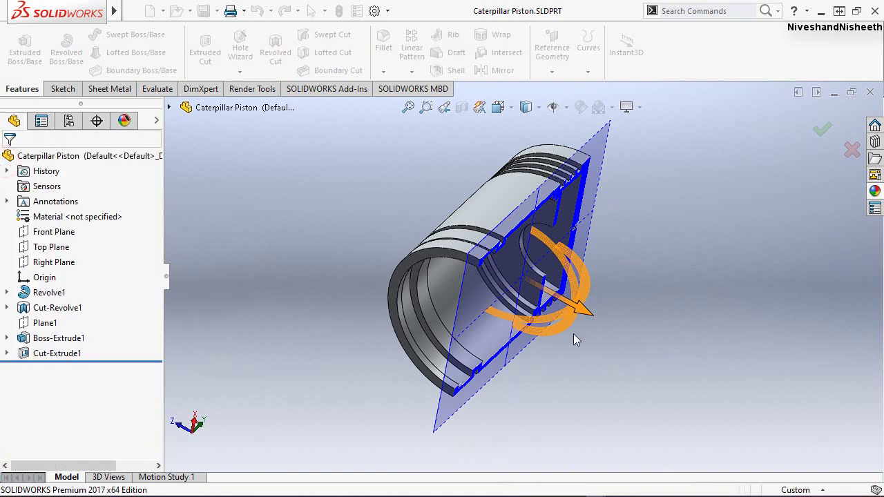
mouse_move(433, 258)
middle_down()
mouse_move(359, 395)
mouse_move(391, 370)
middle_up()
scroll(487, 267, down, 2)
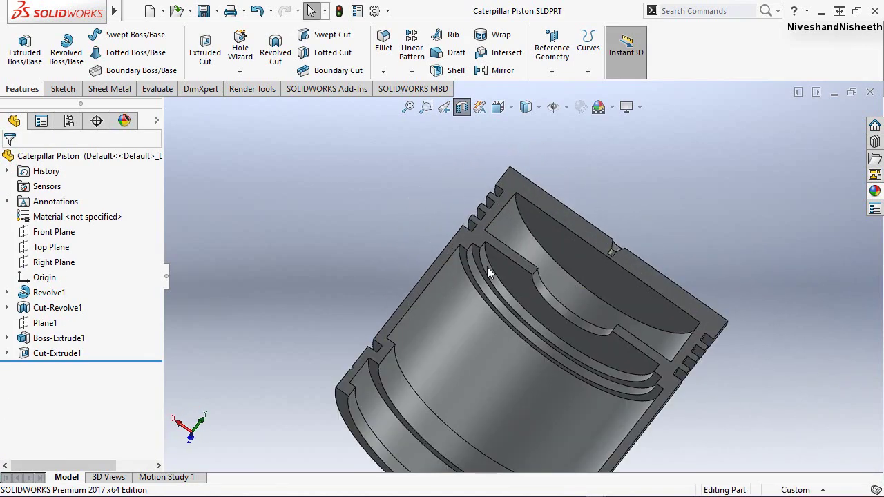
scroll(486, 267, down, 1)
scroll(519, 261, down, 3)
scroll(453, 262, down, 3)
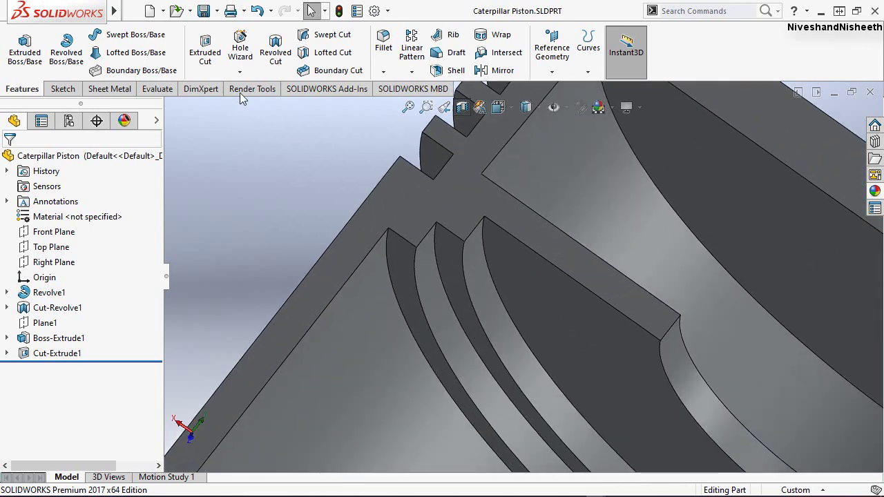
Fillet two inner groove edges with a 0.188 in radius as Fillet1
click(383, 43)
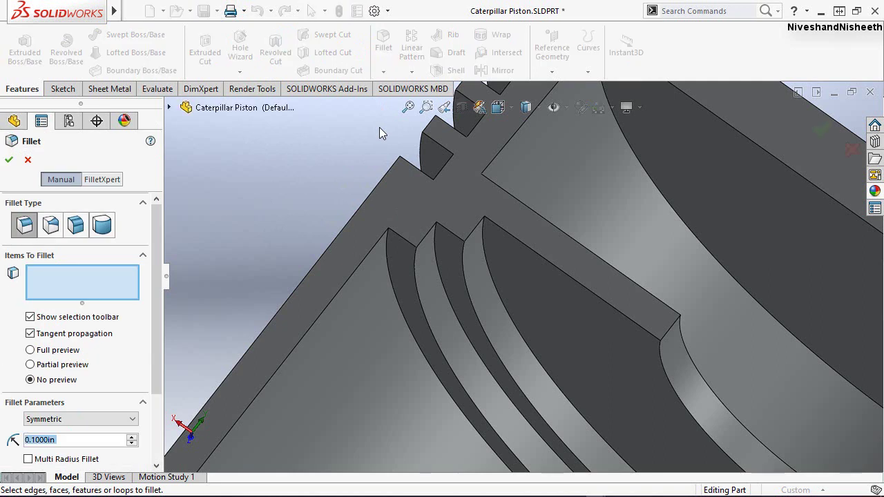
click(387, 274)
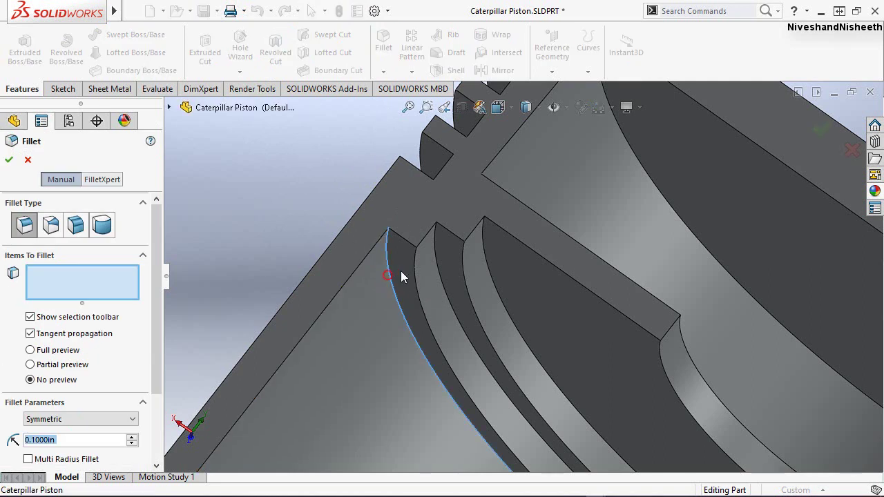
click(500, 300)
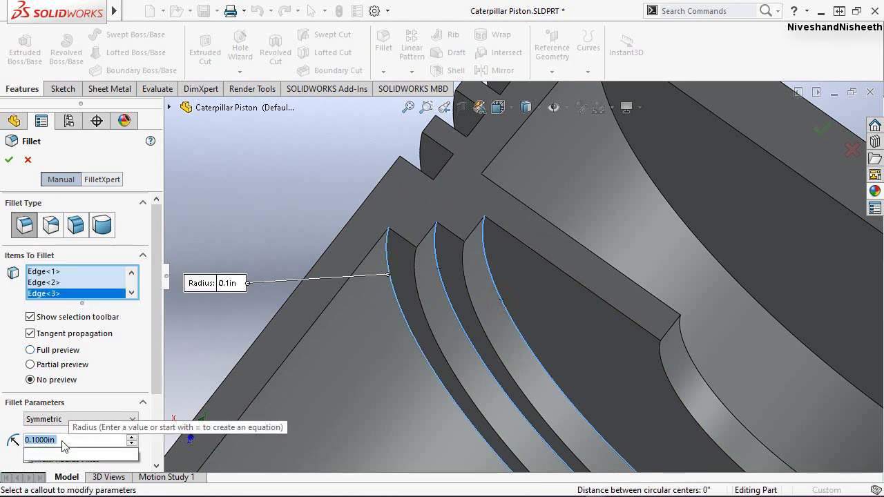
text(0.1)
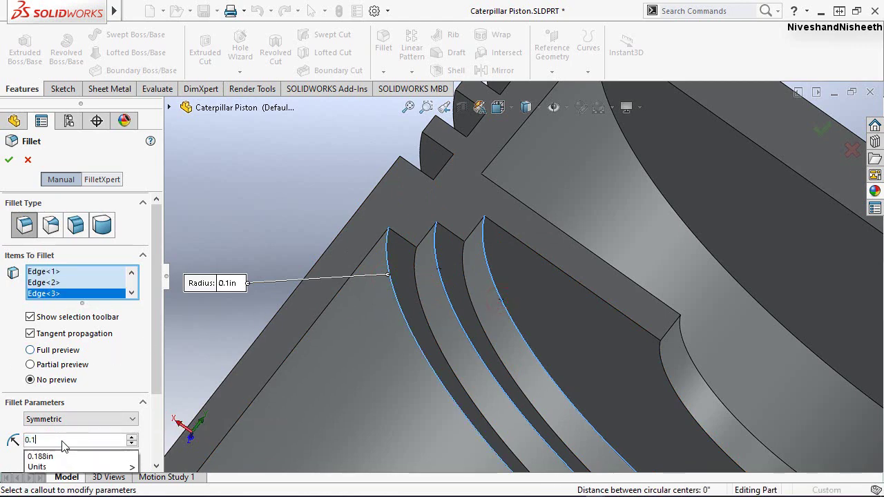
text(88)
key(Return)
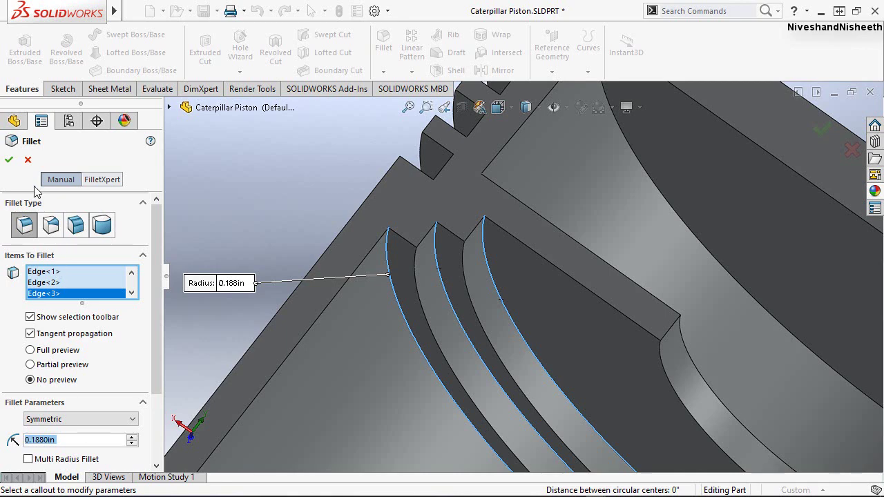
click(9, 160)
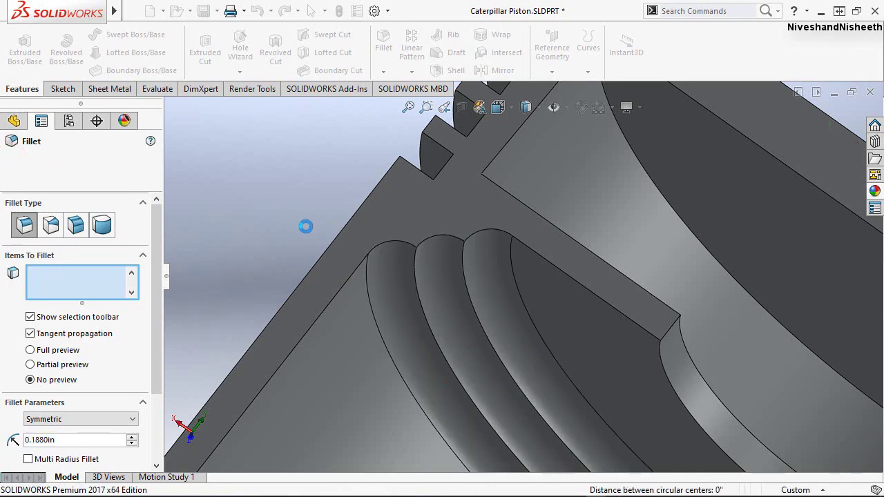
Add Fillet2 on the next two curved groove edges at 0.188 in
click(419, 287)
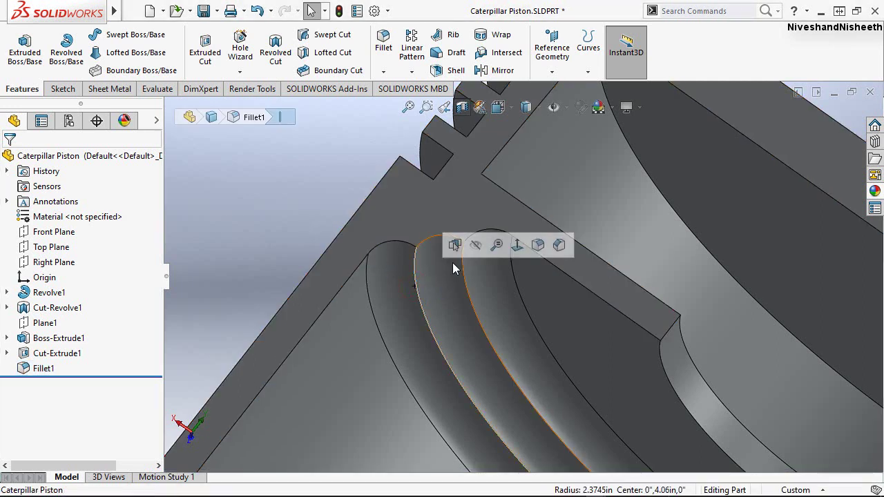
click(533, 246)
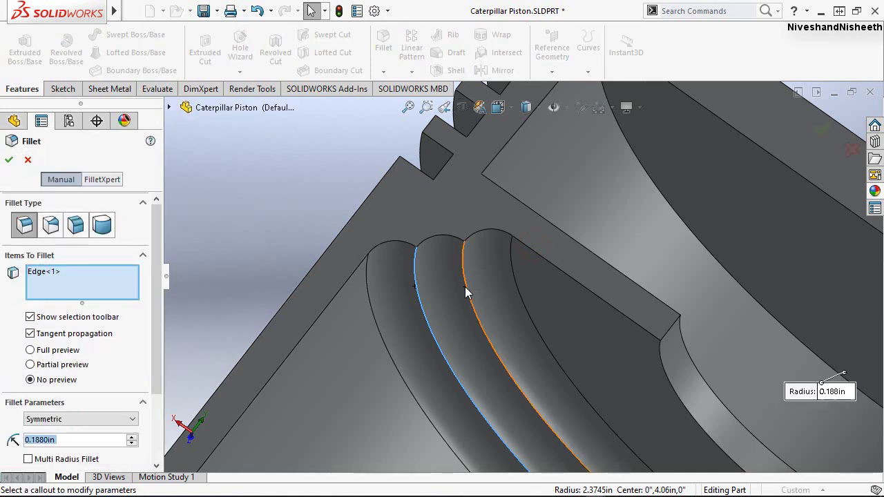
click(465, 286)
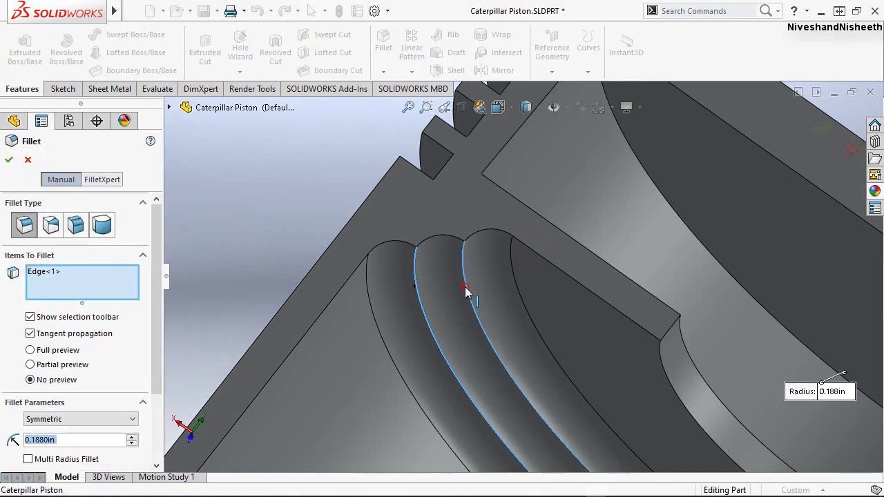
click(8, 161)
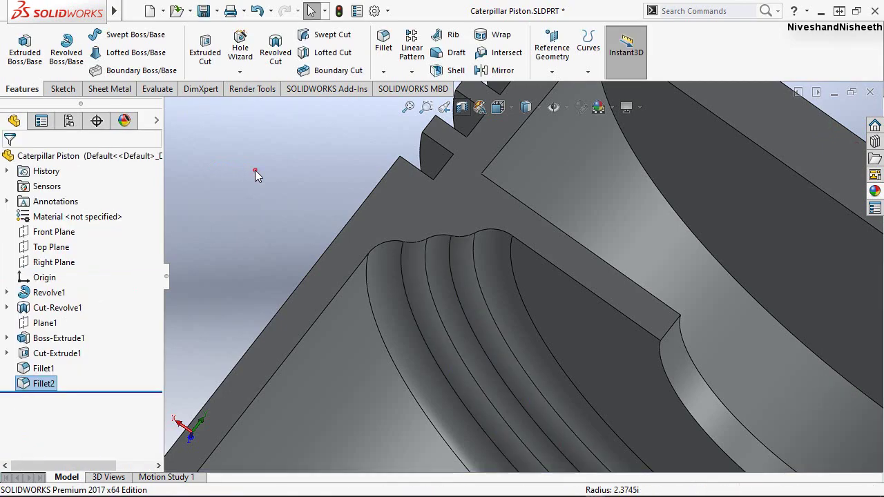
Orbit the piston upright, switch to Isometric, and remove the section cut
mouse_move(255, 170)
middle_down()
mouse_move(589, 219)
mouse_move(586, 427)
middle_up()
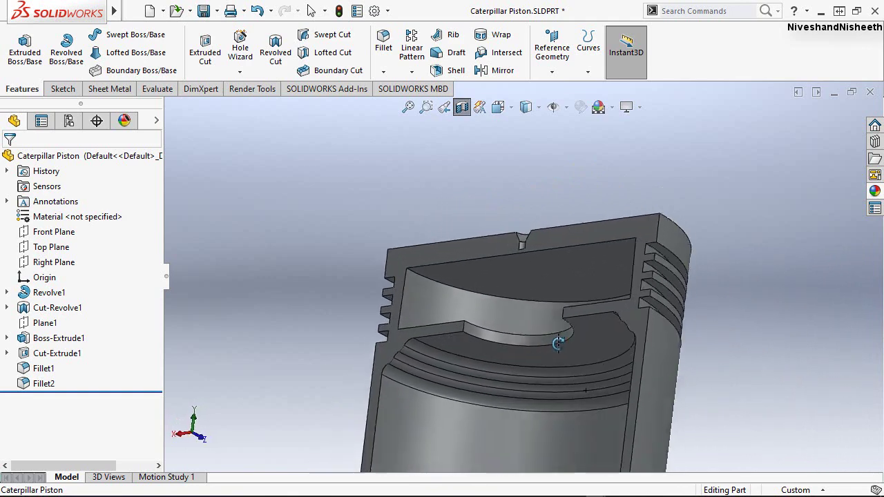
middle_drag(585, 426, 536, 243)
click(513, 110)
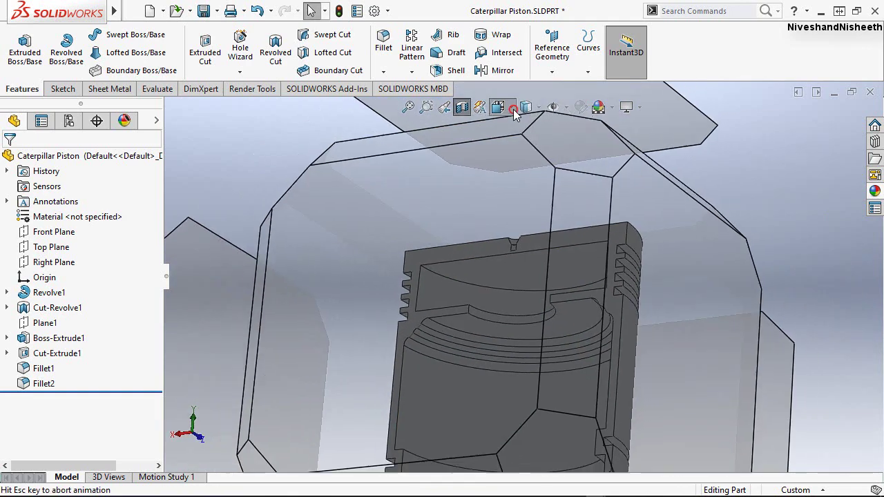
click(589, 145)
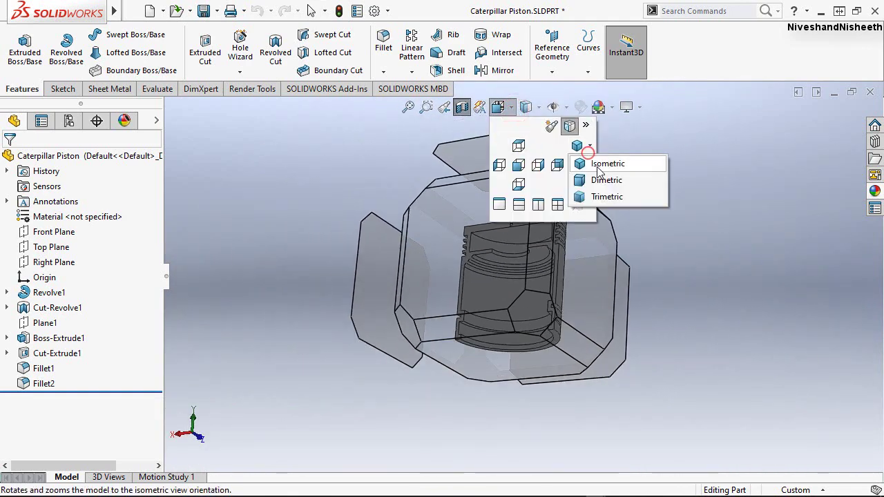
click(592, 162)
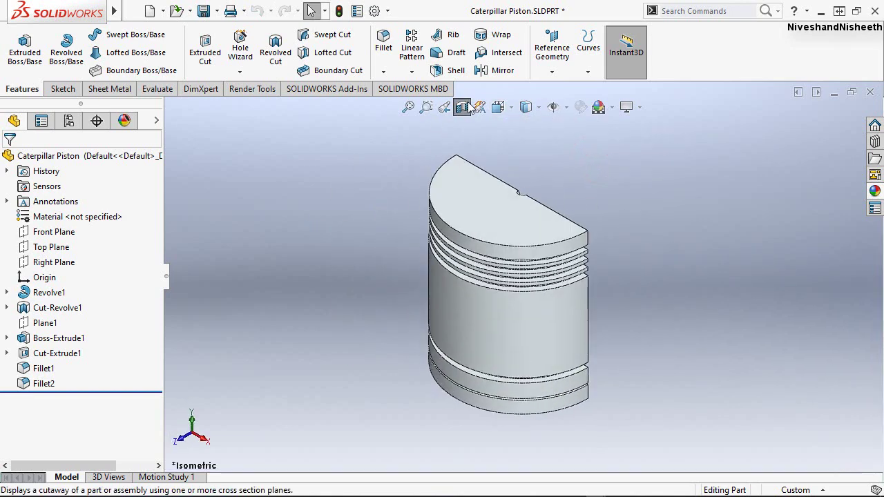
click(468, 106)
click(462, 107)
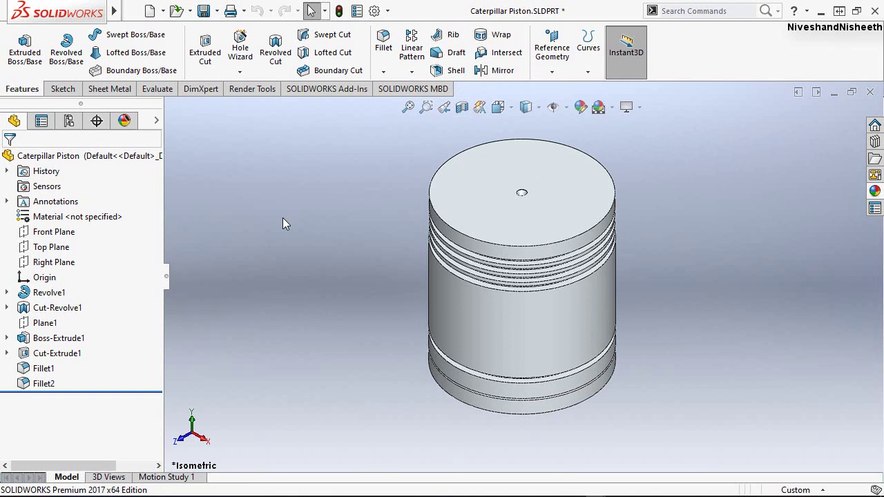
Reapply a Front Plane section view to show the piston halved
click(801, 412)
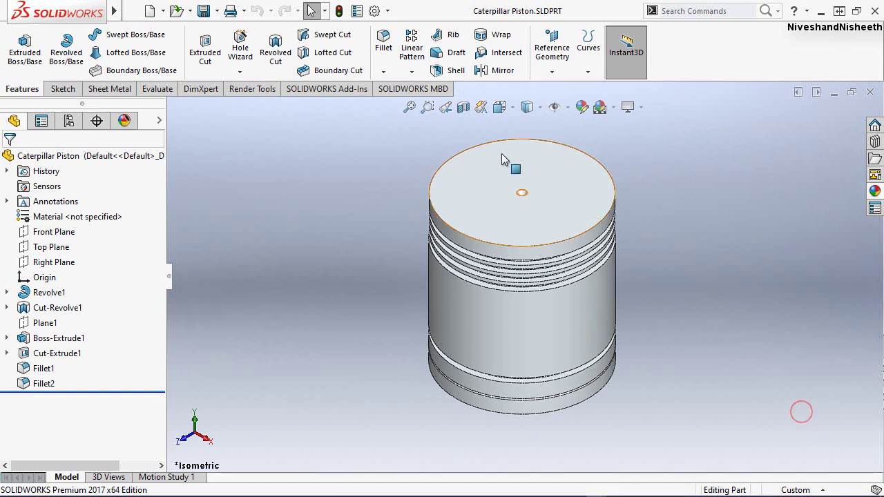
click(463, 107)
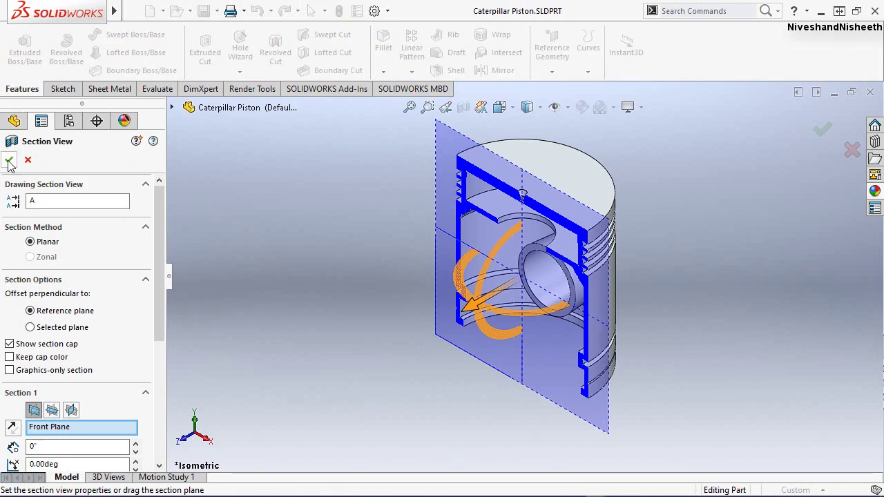
click(9, 161)
key(Return)
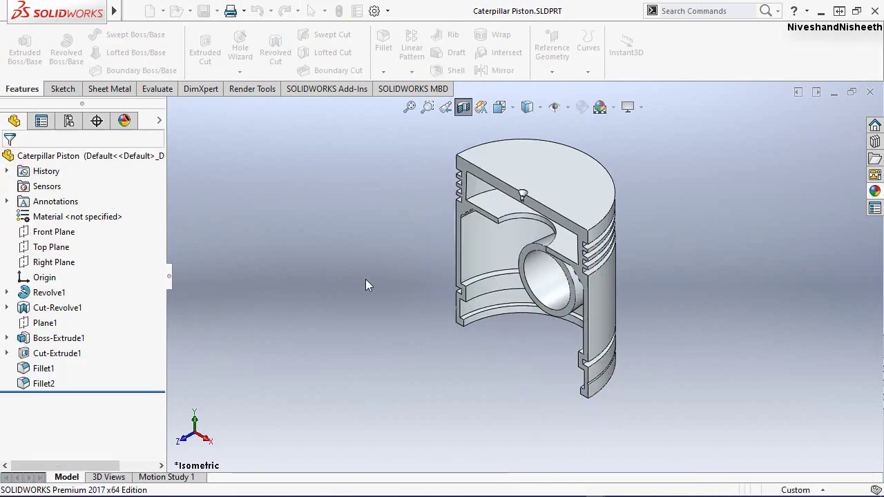
click(366, 279)
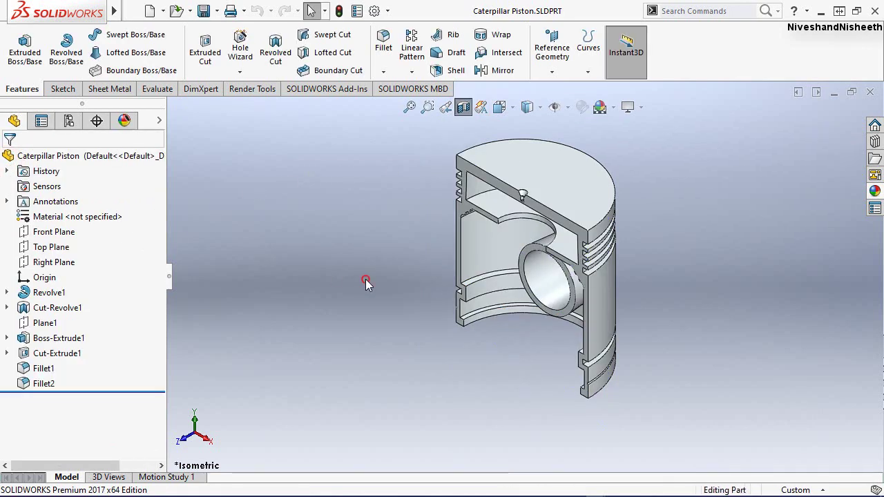
Start Sketch5 on the inner crown face and draw a small circle on each side
click(63, 89)
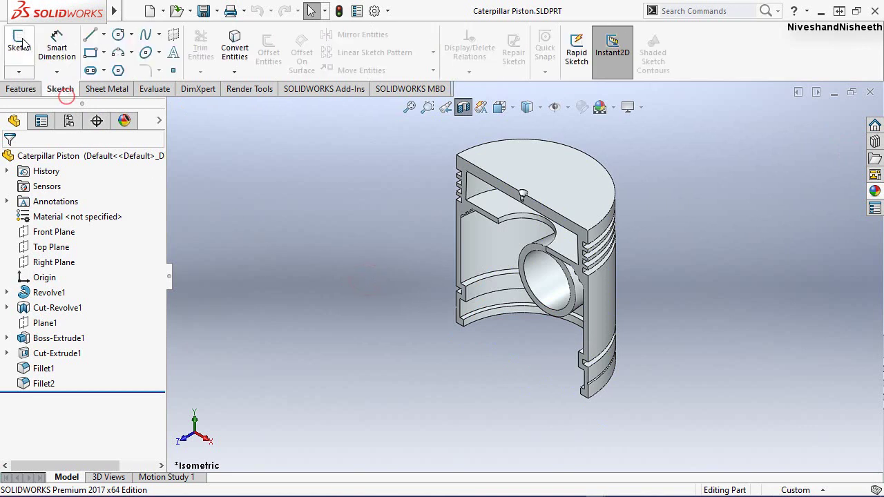
click(19, 42)
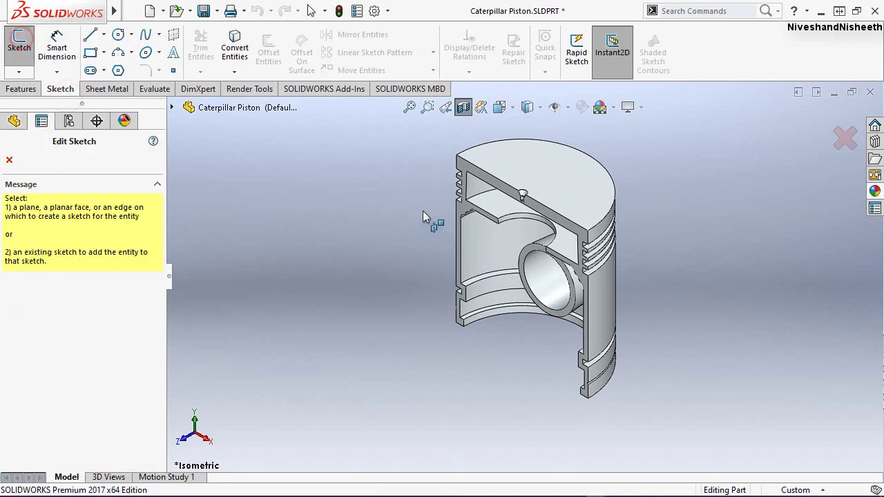
click(499, 209)
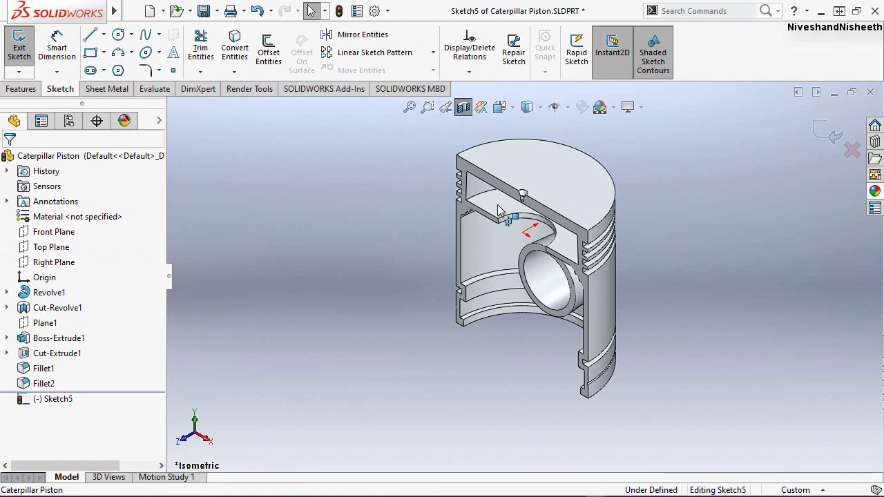
click(118, 34)
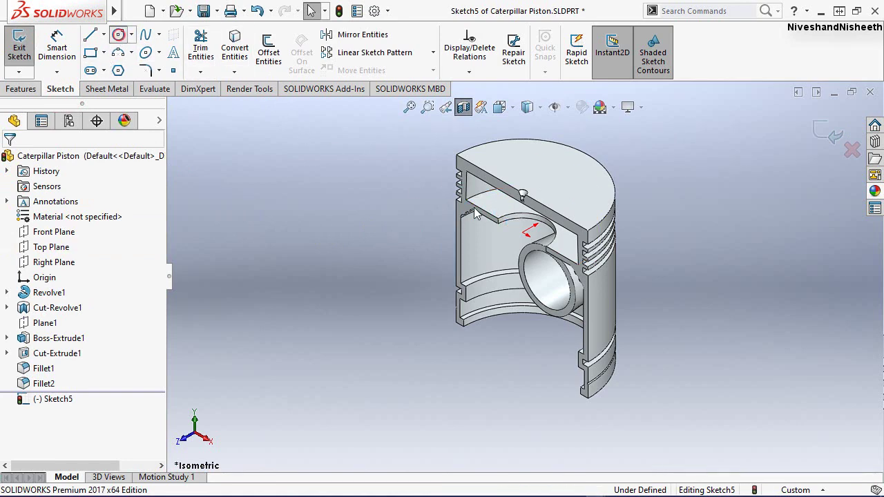
scroll(473, 221, down, 3)
scroll(471, 242, down, 3)
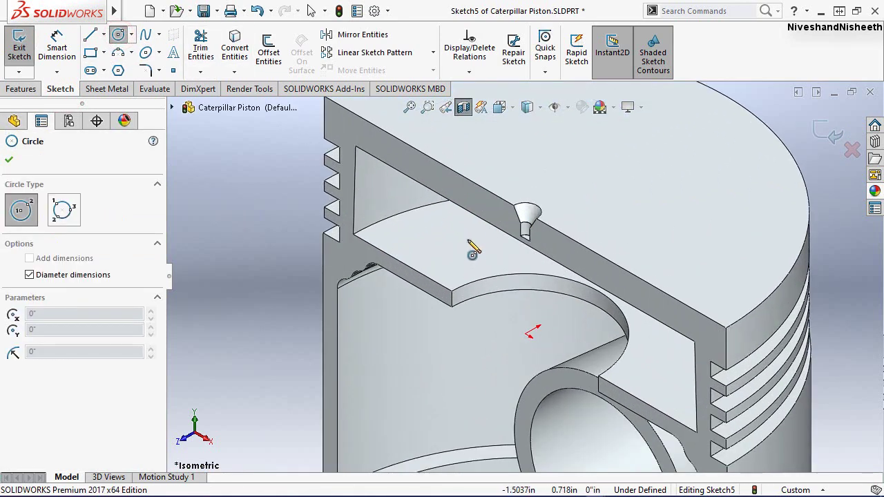
drag(463, 242, 474, 254)
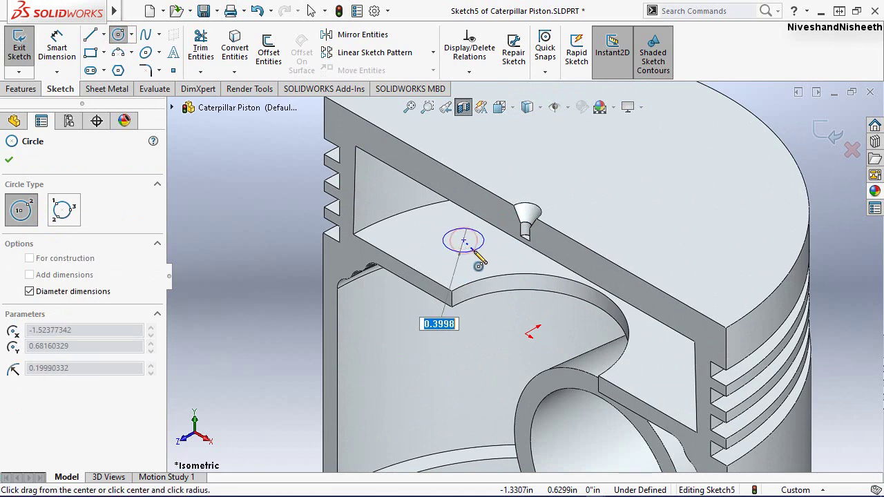
click(475, 255)
click(668, 370)
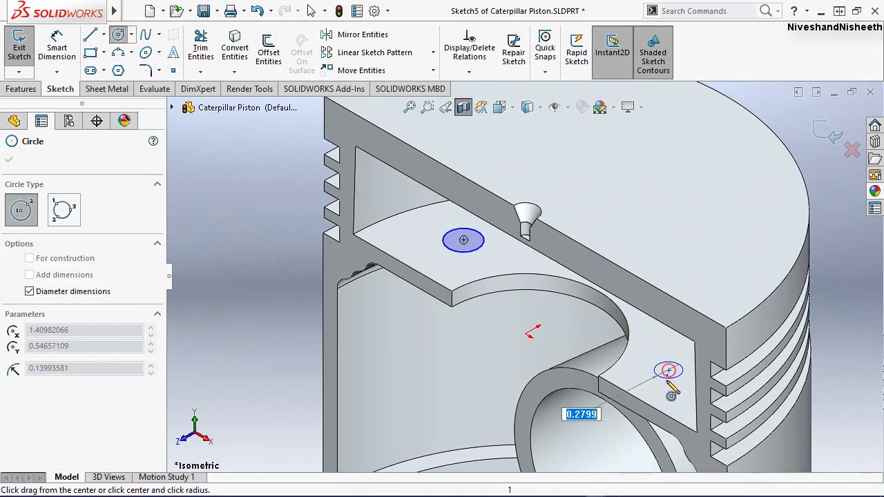
click(686, 379)
key(Escape)
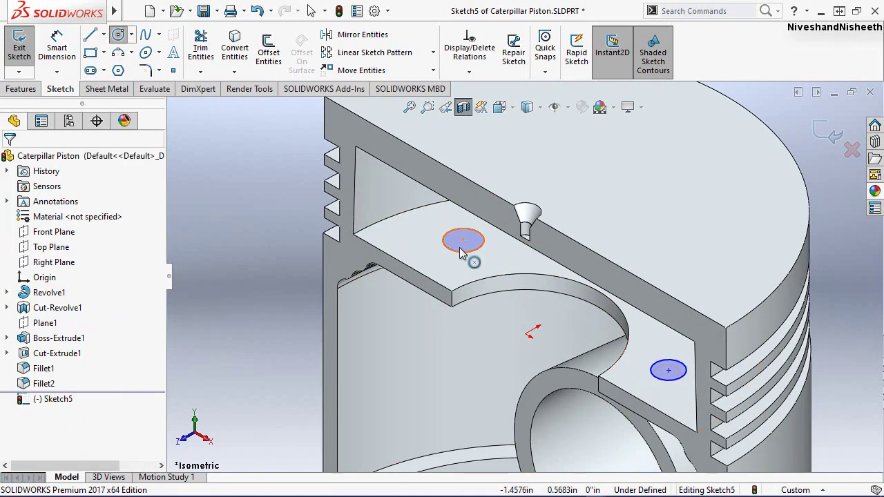
key(Escape)
Constrain the two circle centres Horizontal and make the circles Equal
click(466, 245)
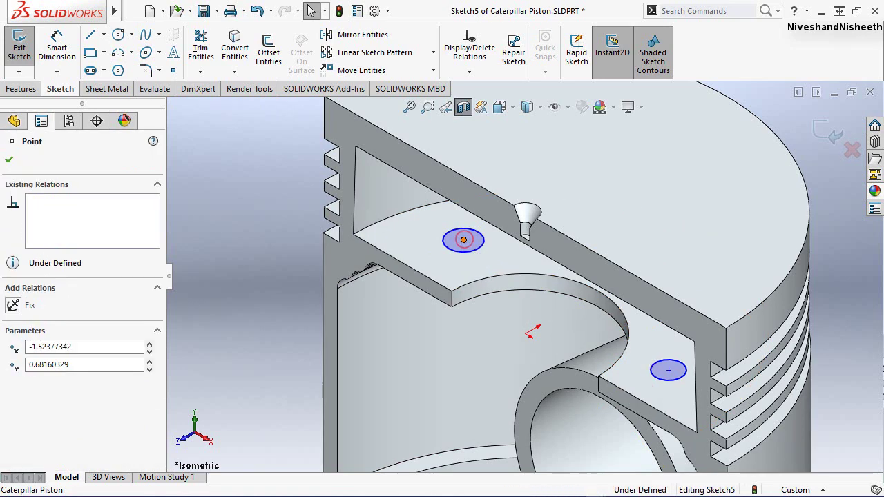
ctrl+click(668, 370)
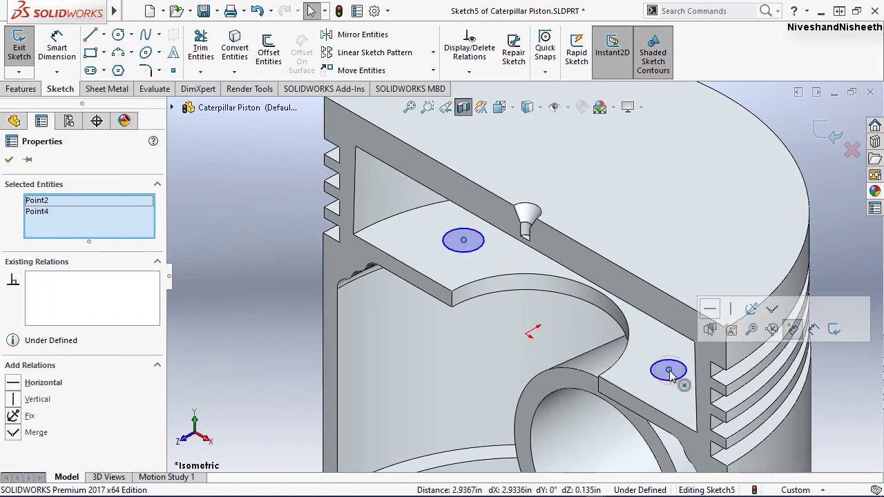
click(761, 266)
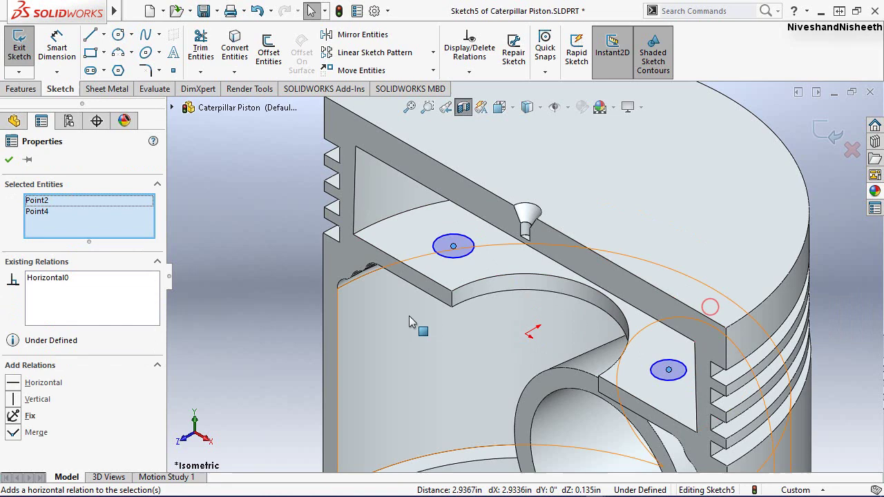
click(237, 203)
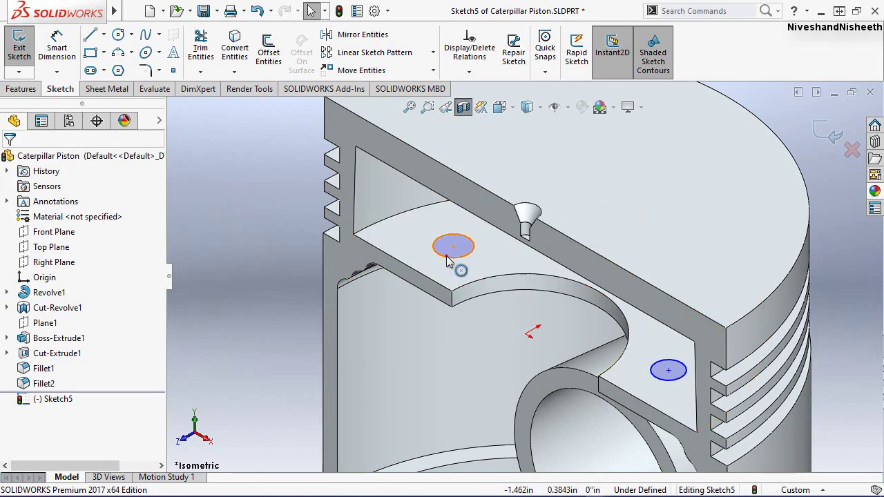
click(661, 366)
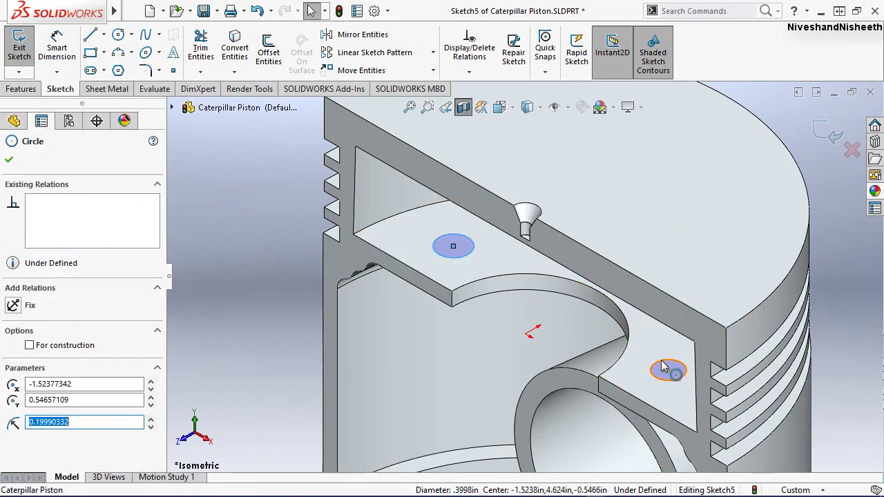
ctrl+click(662, 366)
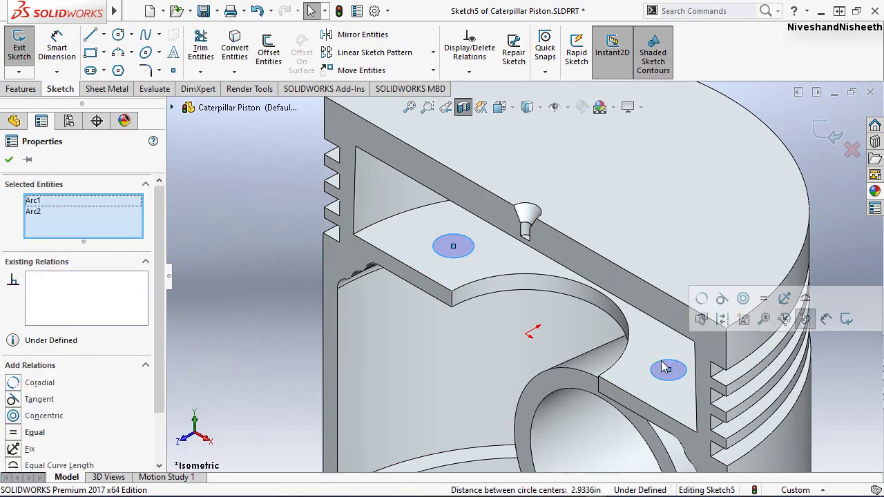
click(767, 305)
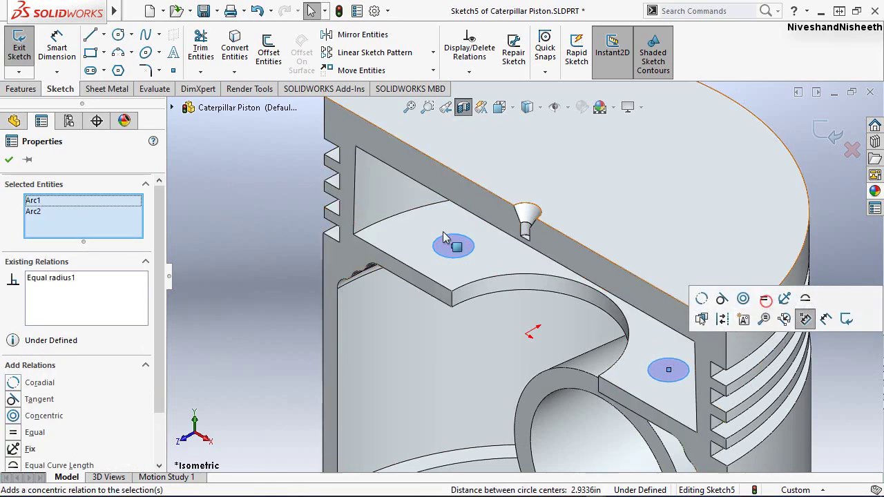
click(9, 160)
Dimension the left circle's diameter as .625 in, enlarging both equal circles from 0.3998 in
click(57, 48)
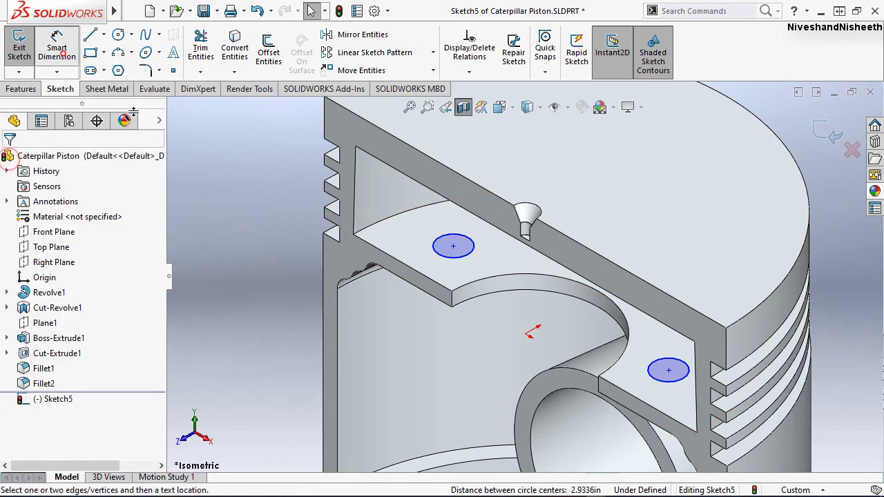
click(433, 248)
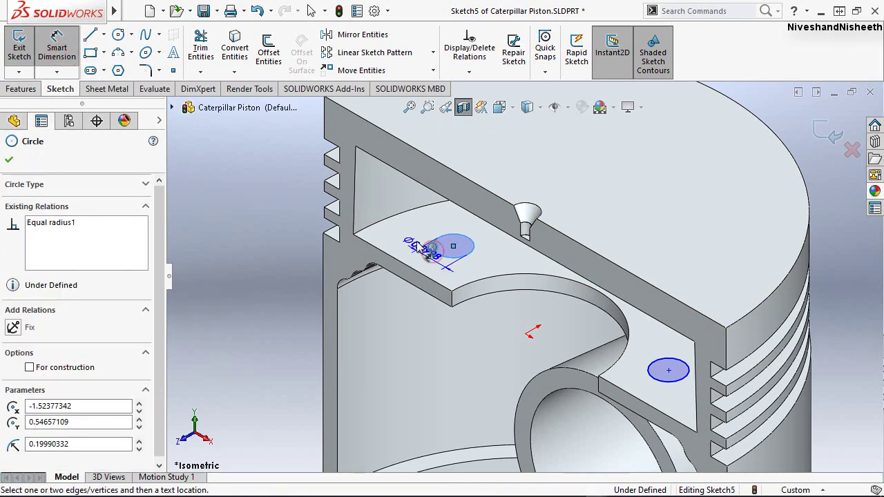
click(415, 243)
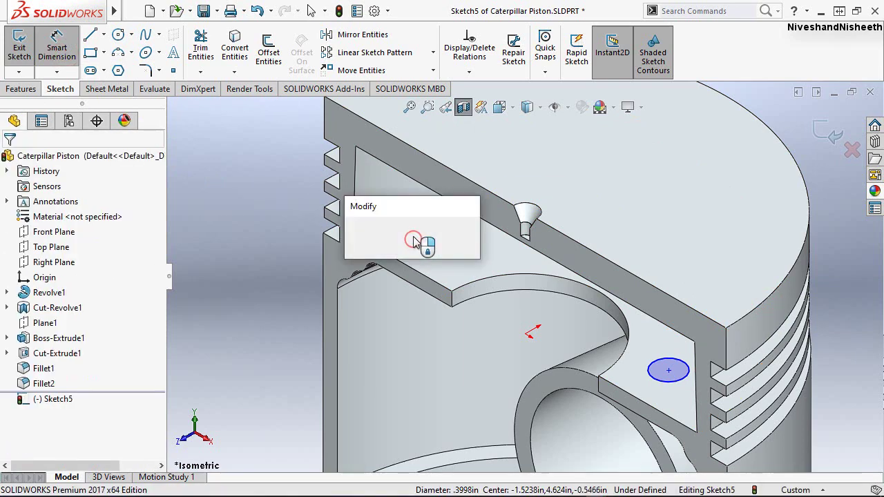
text(.6)
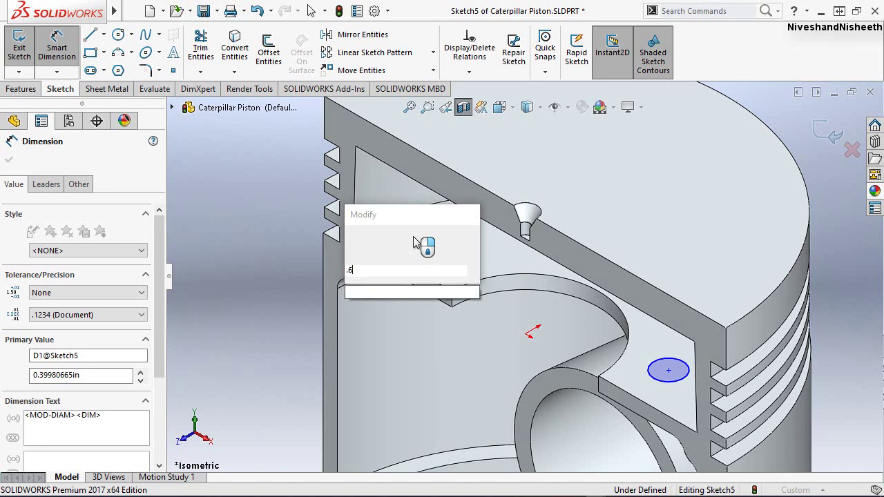
text(25)
key(Return)
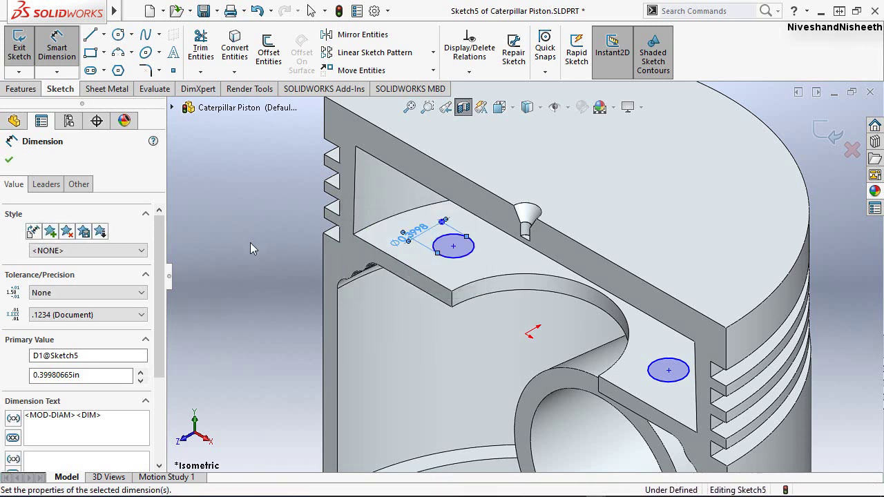
key(Escape)
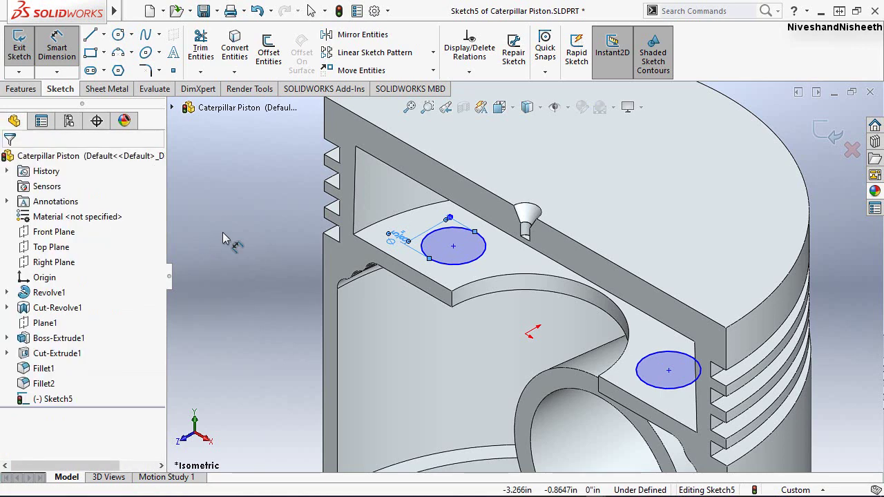
key(Escape)
key(f)
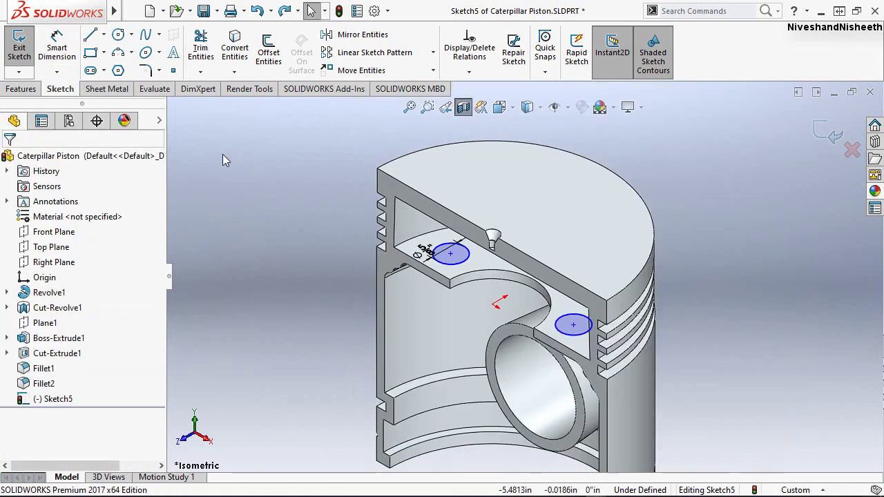
Draw a construction line from the arc's left end to the far arc edge
click(89, 35)
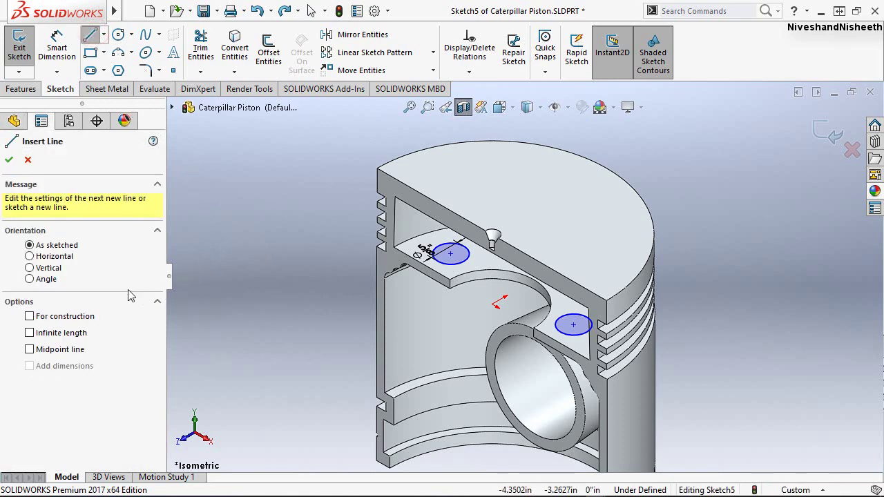
click(27, 317)
scroll(500, 303, down, 3)
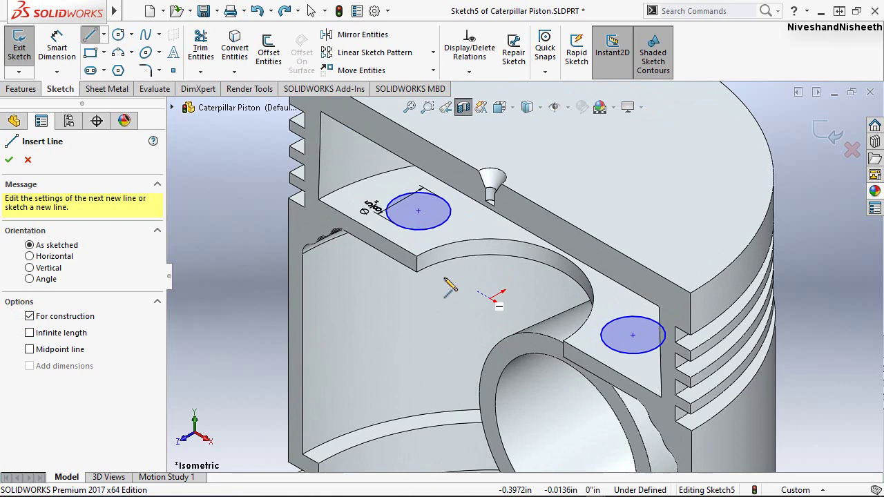
click(417, 257)
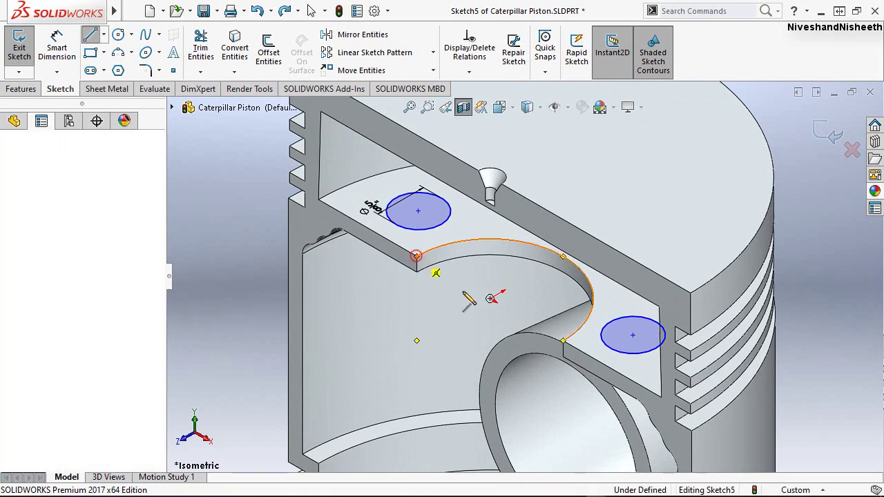
click(563, 341)
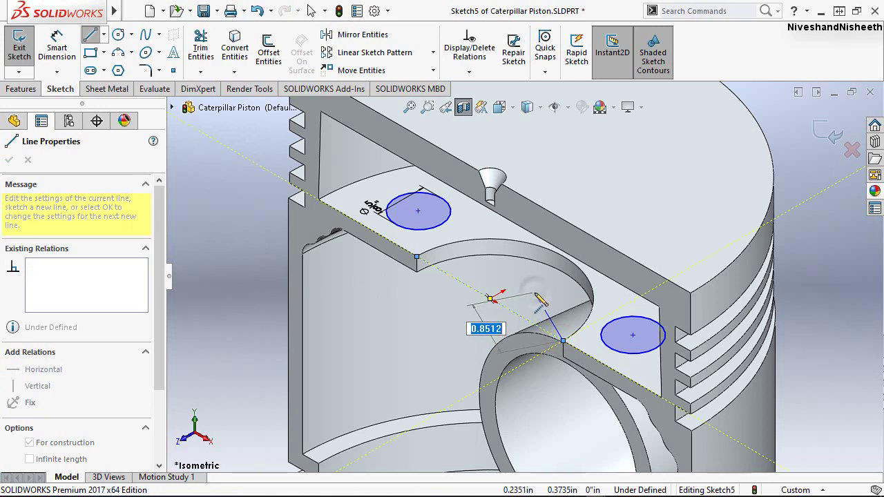
right_click(541, 299)
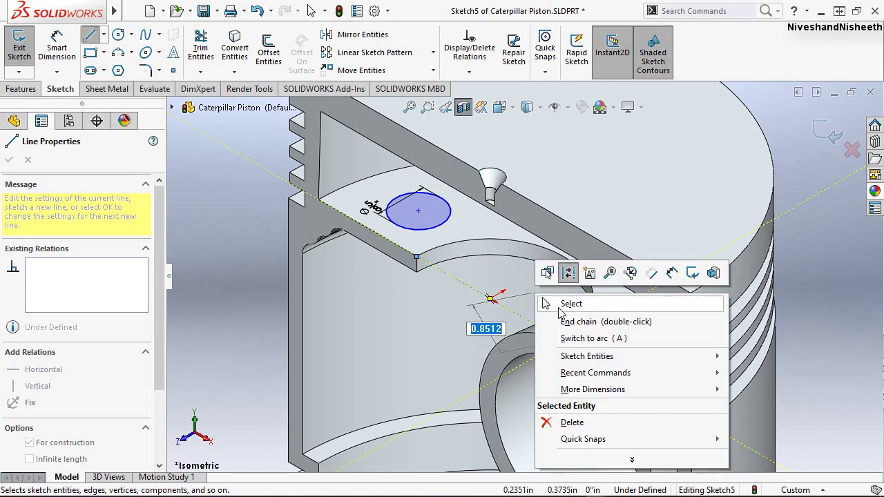
click(556, 304)
Draw a 1 in line from the centerline's midpoint to the boss's curved edge as construction geometry
right_click(218, 192)
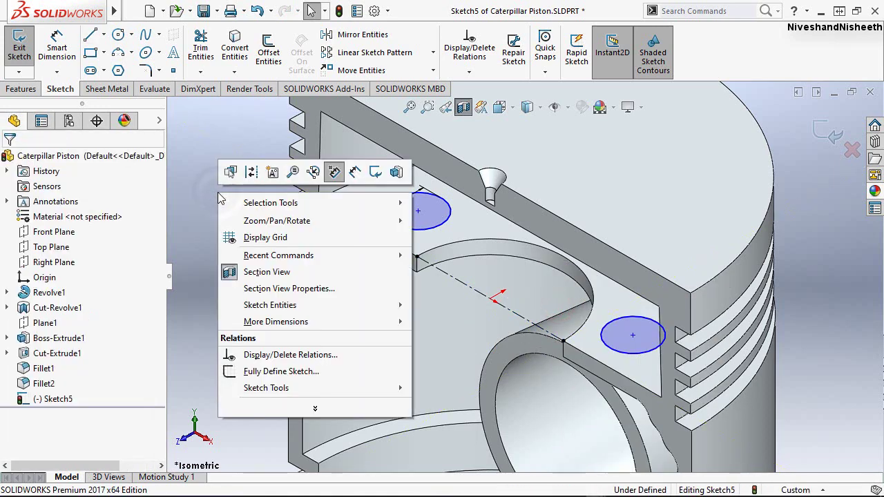
mouse_move(278, 255)
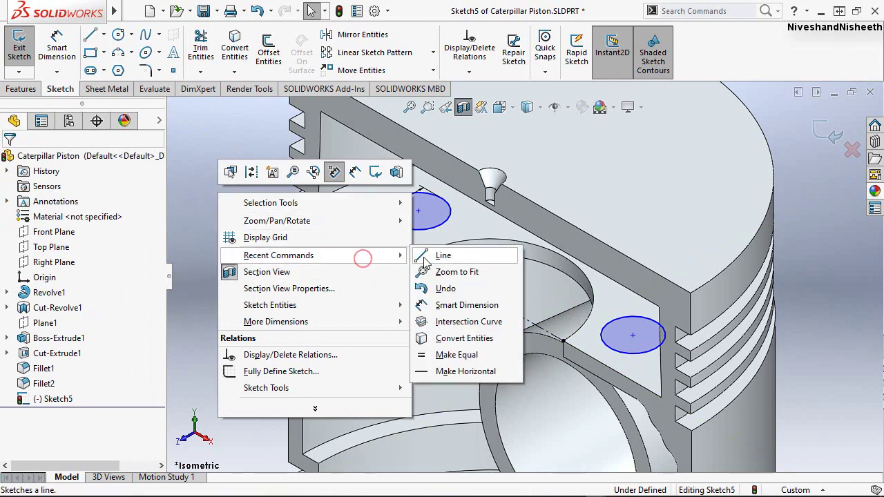
click(426, 257)
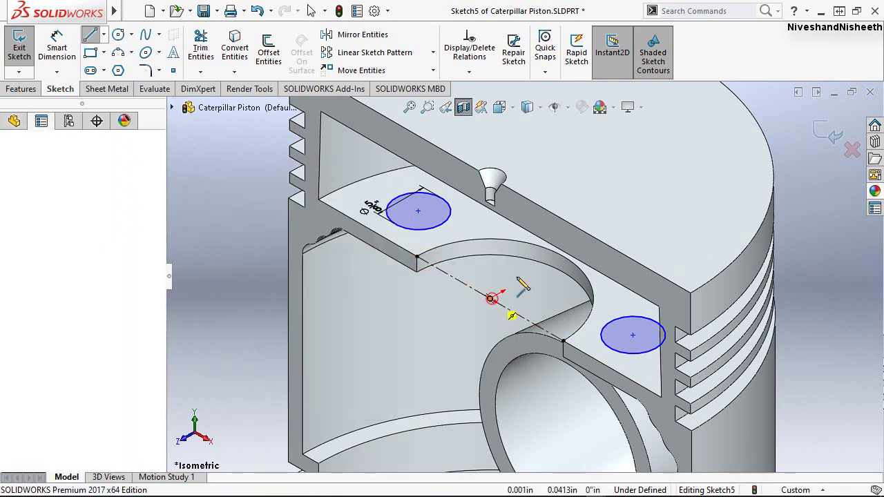
click(490, 298)
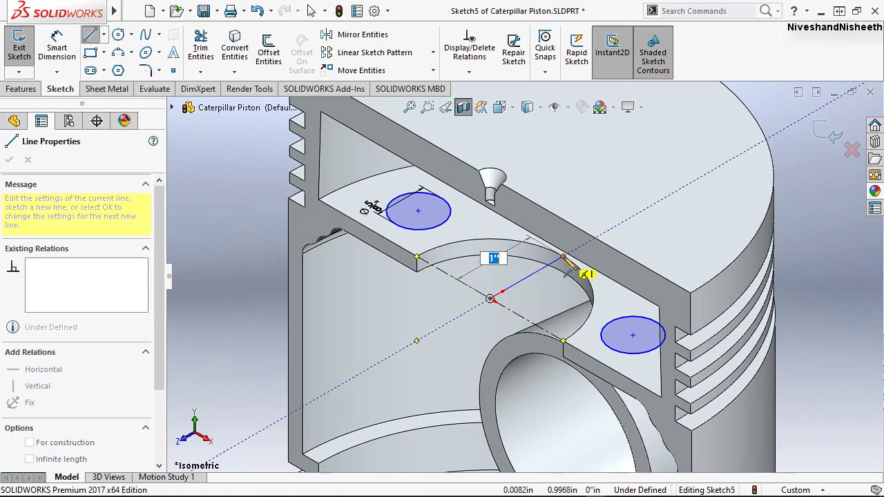
click(563, 257)
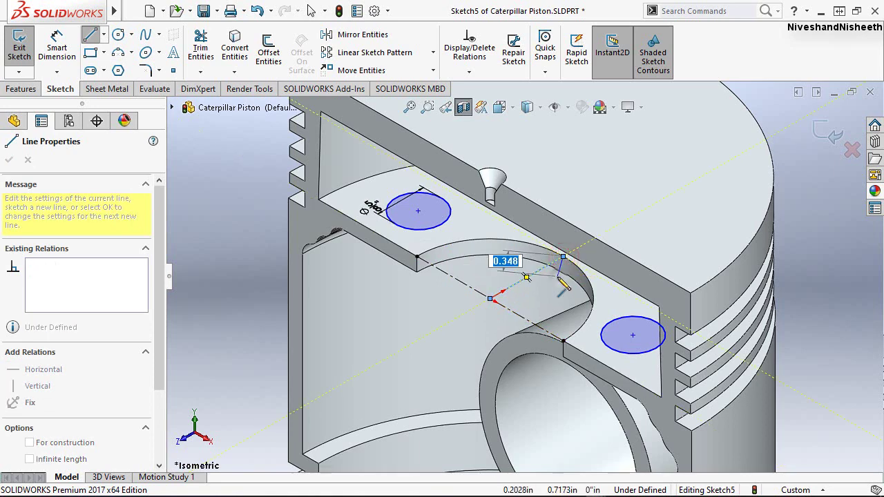
right_click(559, 279)
click(584, 288)
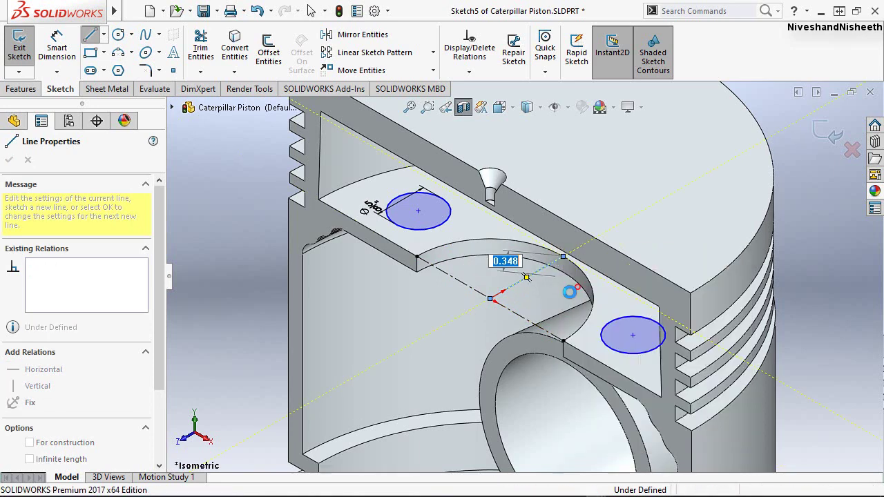
click(527, 278)
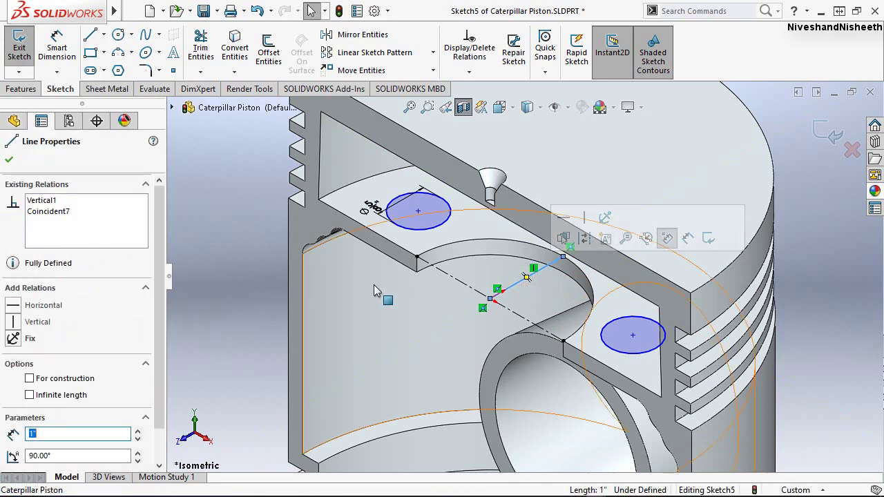
click(29, 379)
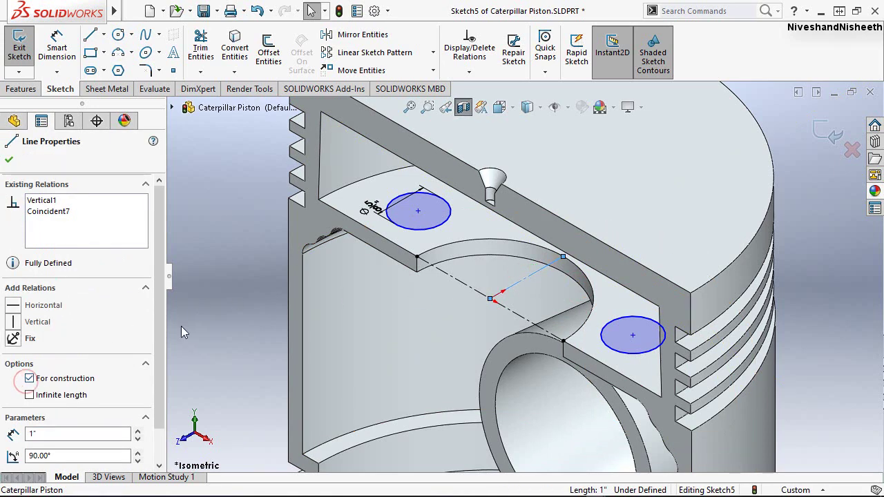
click(199, 309)
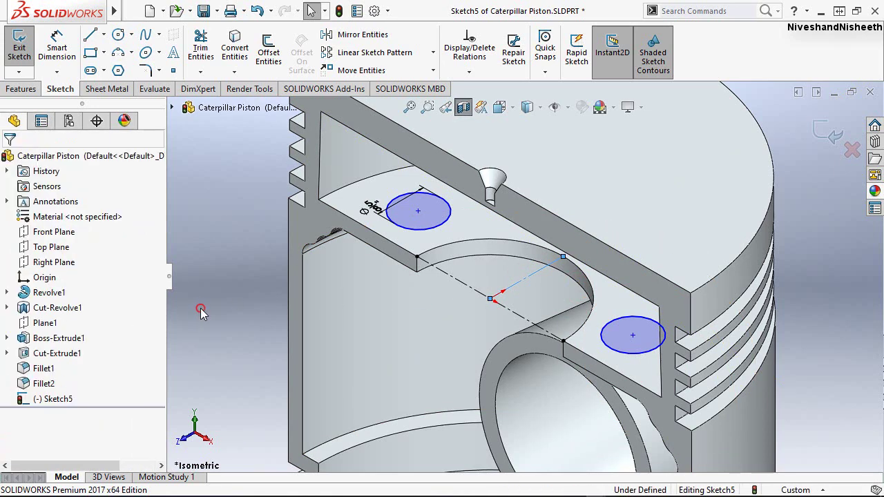
Set the distance from the upper circle's centre to the long centerline to 0.718 in
click(61, 57)
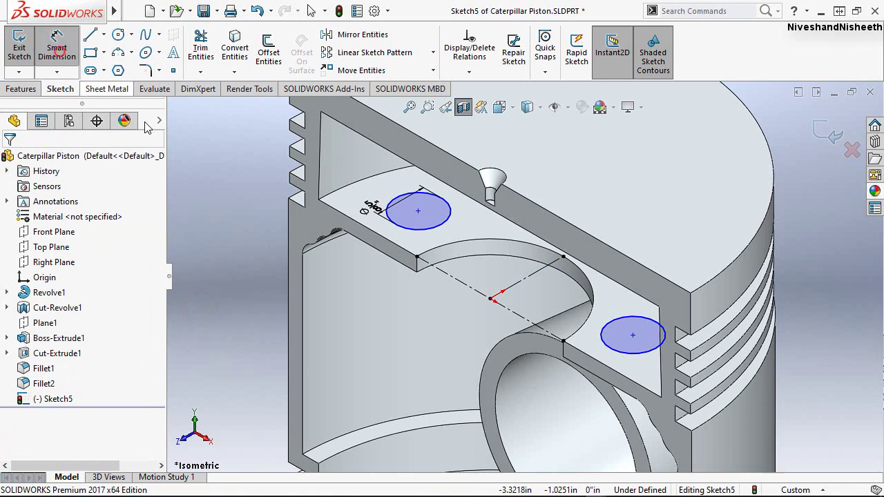
click(418, 211)
click(442, 270)
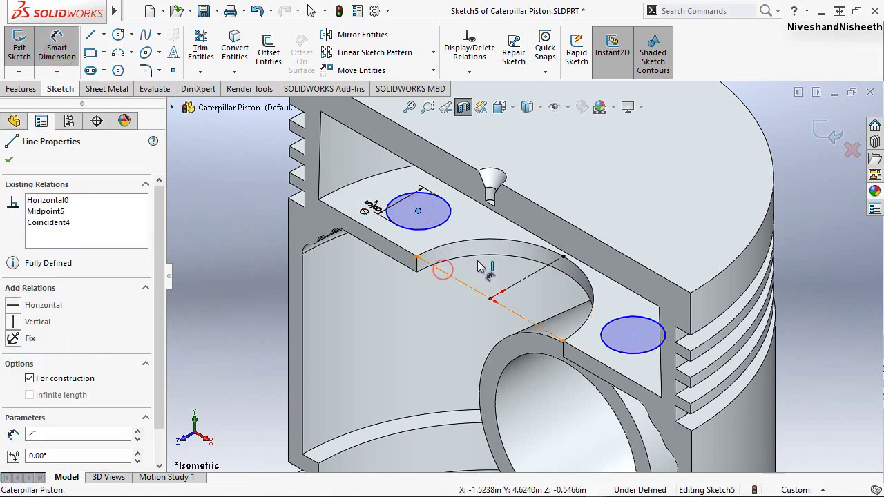
click(475, 267)
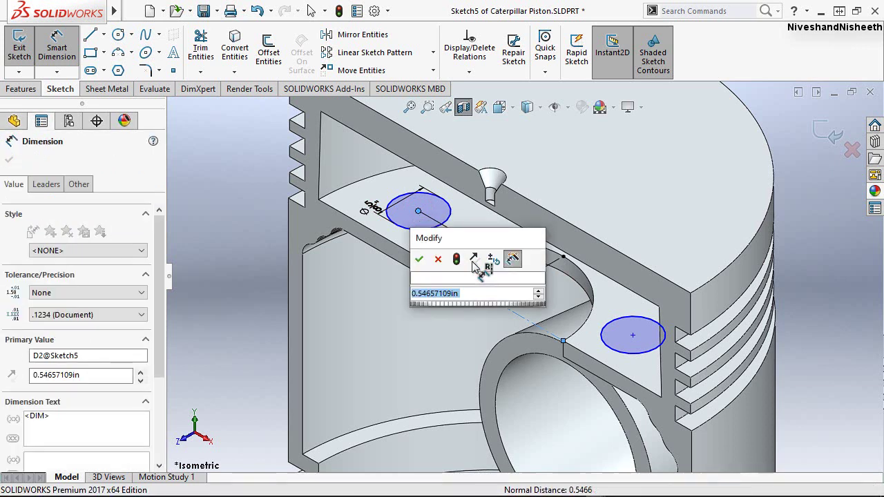
drag(480, 240, 300, 290)
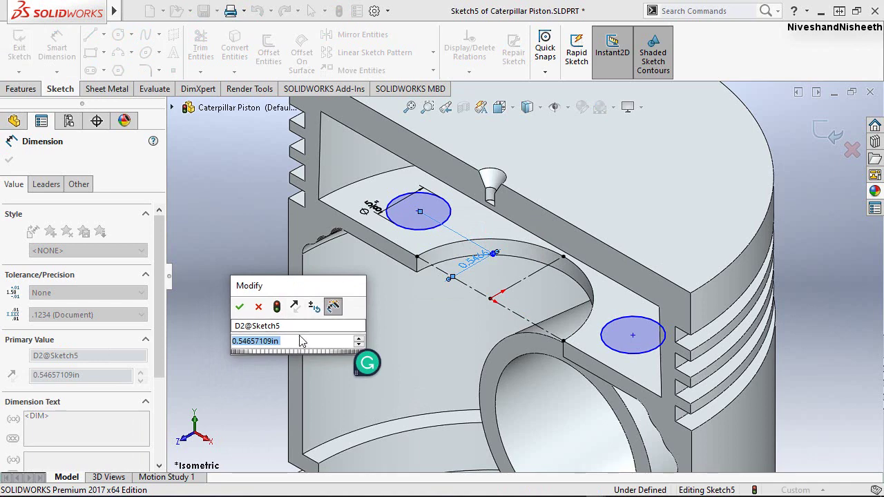
text(.718)
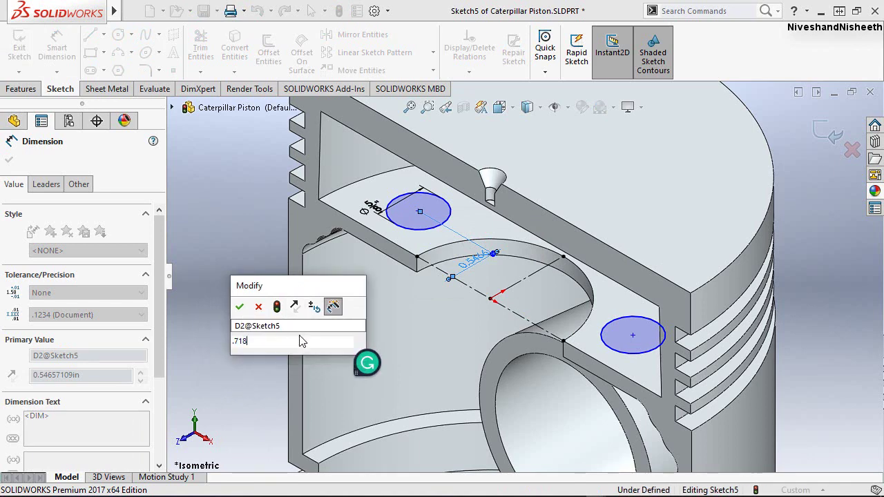
key(Escape)
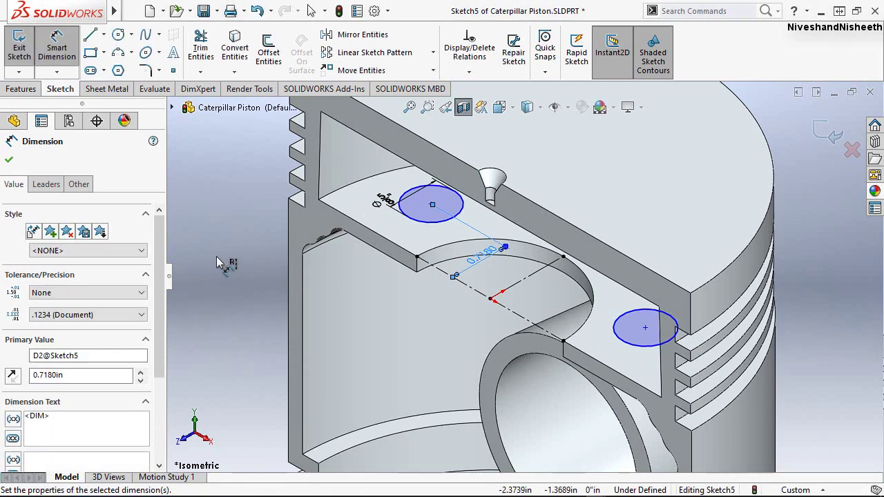
key(Escape)
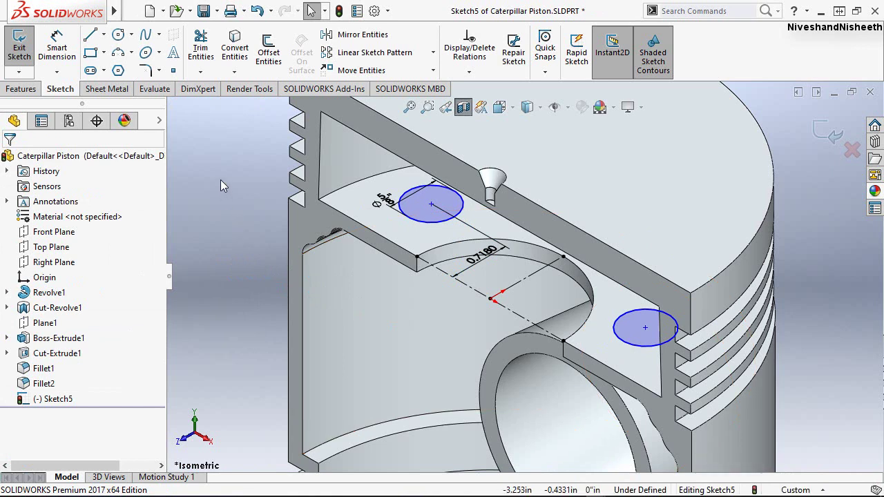
Add a 1.188 in dimension from the upper circle's centre to the short line's arc-edge endpoint
click(56, 43)
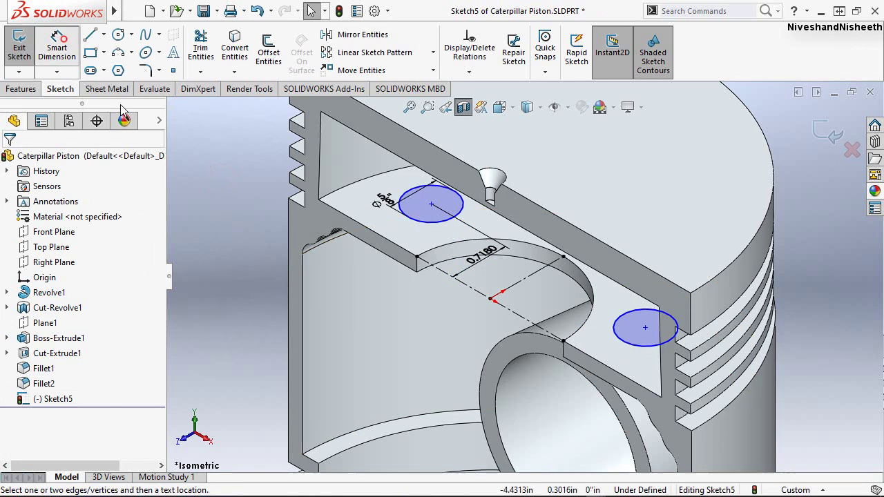
click(433, 205)
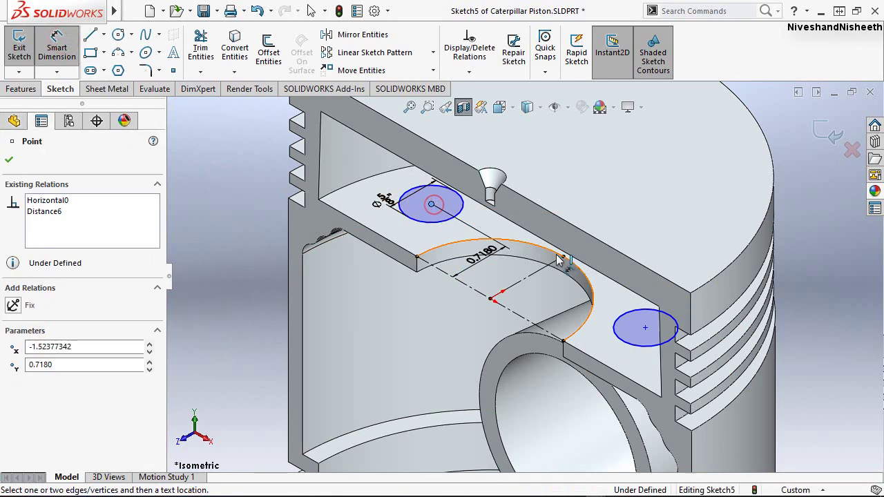
click(563, 257)
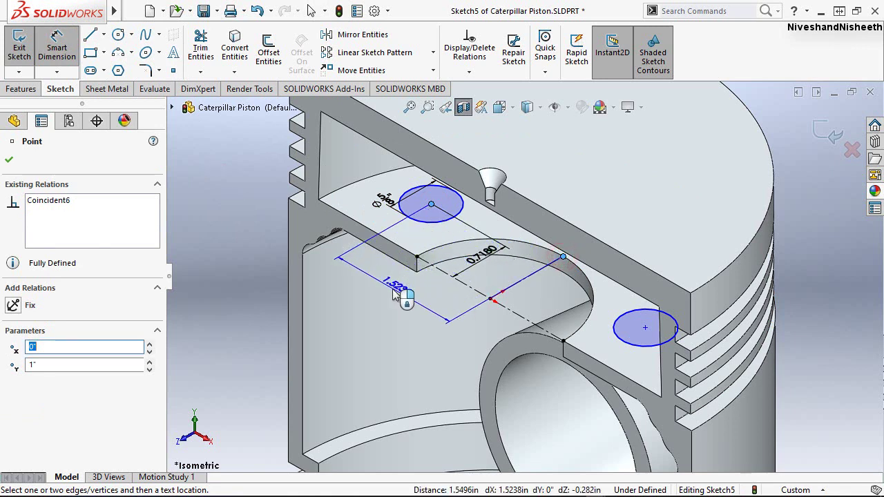
click(394, 294)
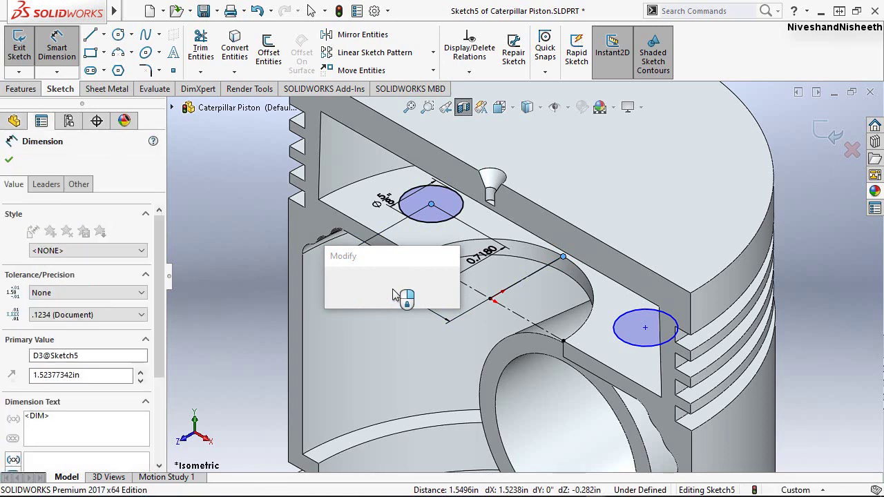
text(1)
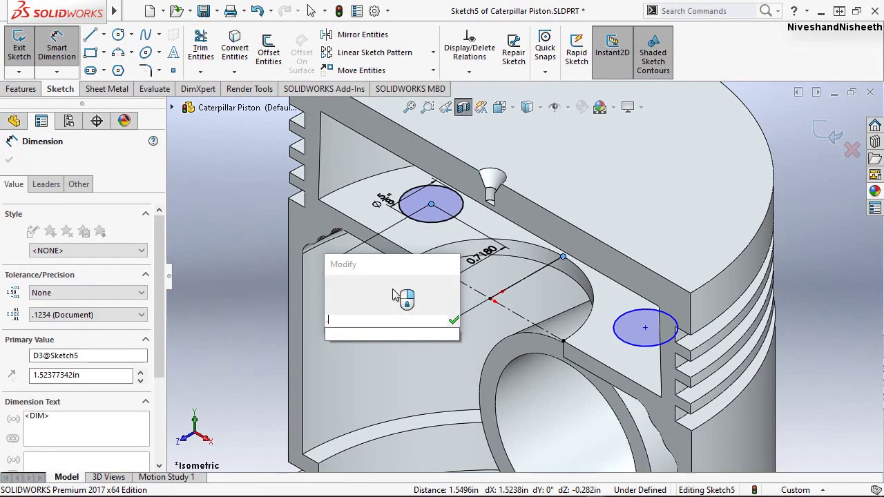
text(.188)
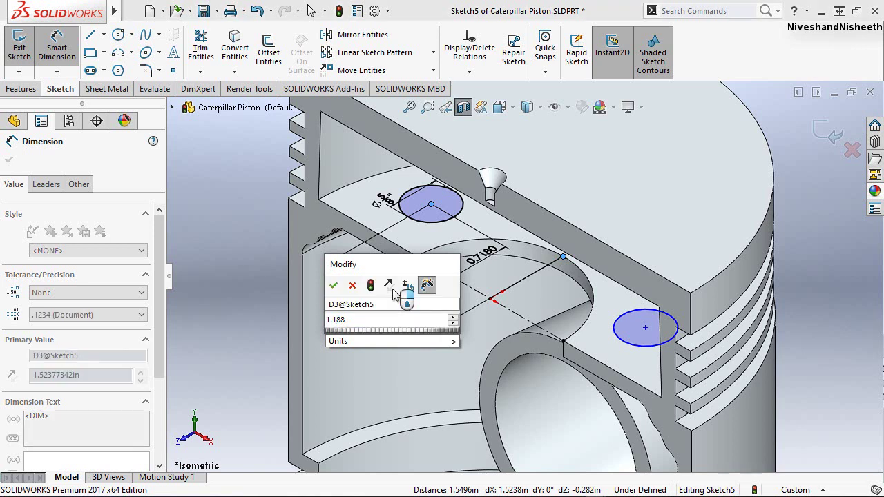
key(Escape)
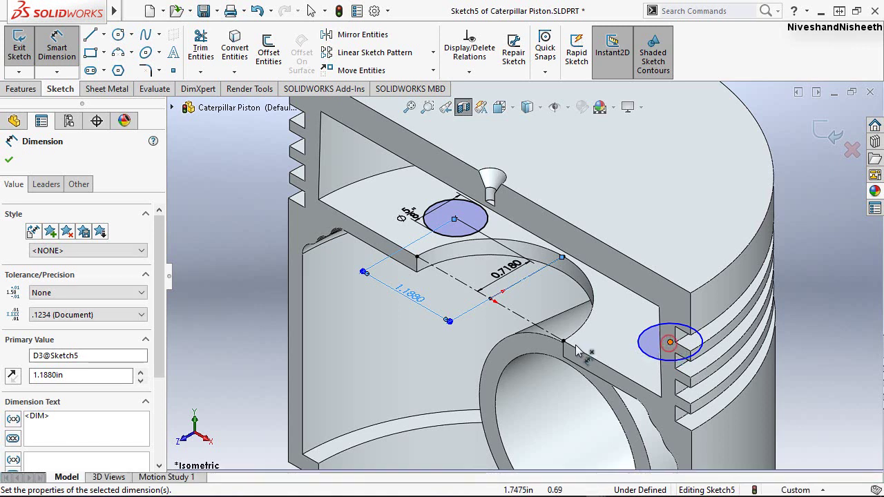
click(491, 302)
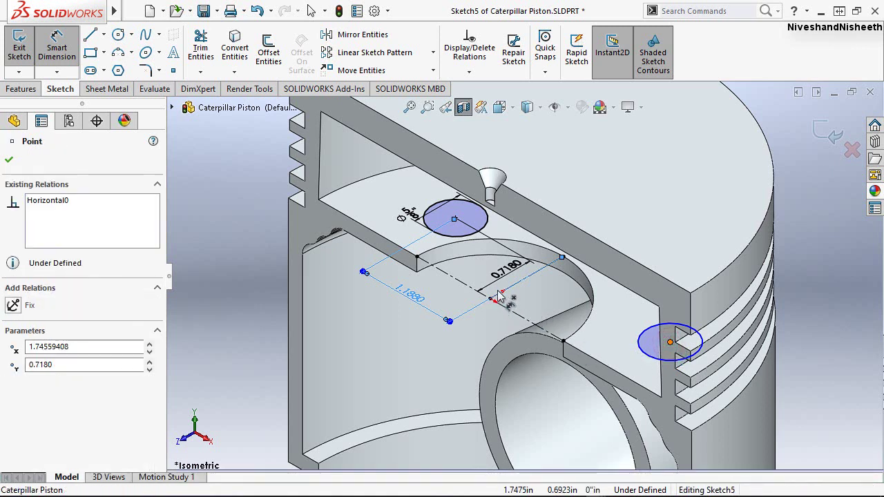
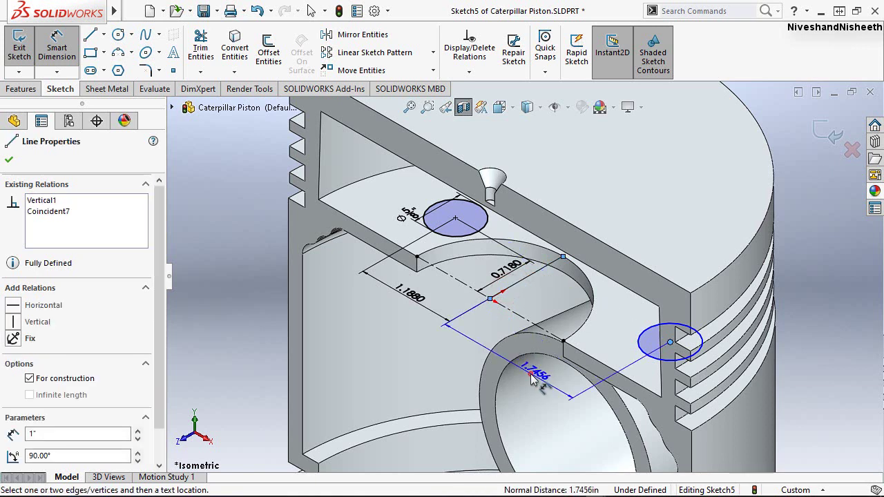
Dimension the lower circle 1.188 from the centre line to fully define Sketch5
click(533, 379)
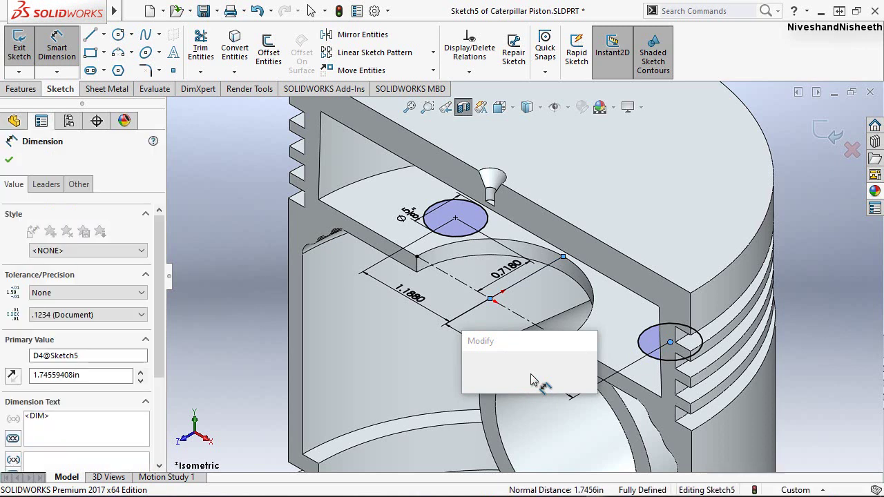
text(1.1)
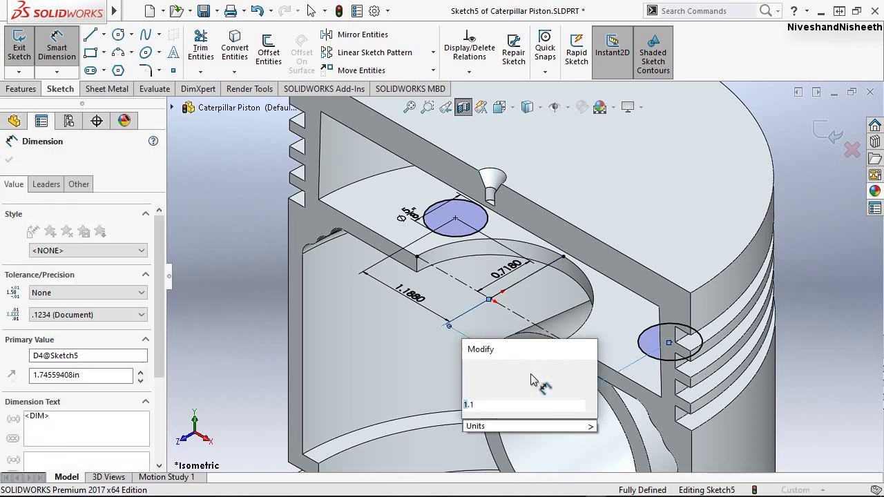
text(88)
key(Return)
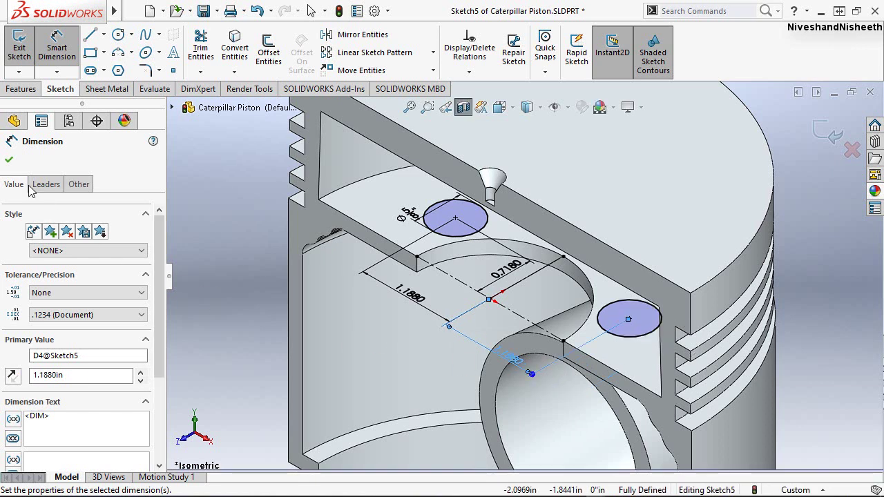
click(10, 162)
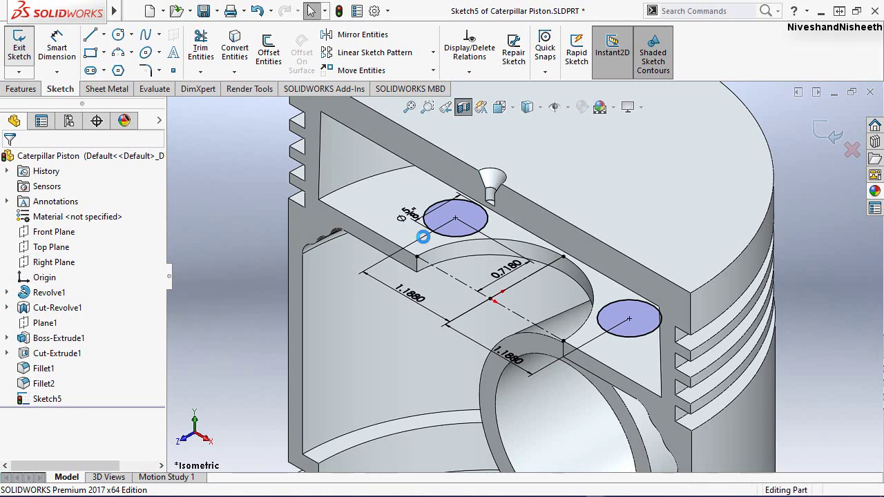
Extrude both Sketch5 circles as Boss-Extrude2 with a 0.125 in Blind depth
click(20, 48)
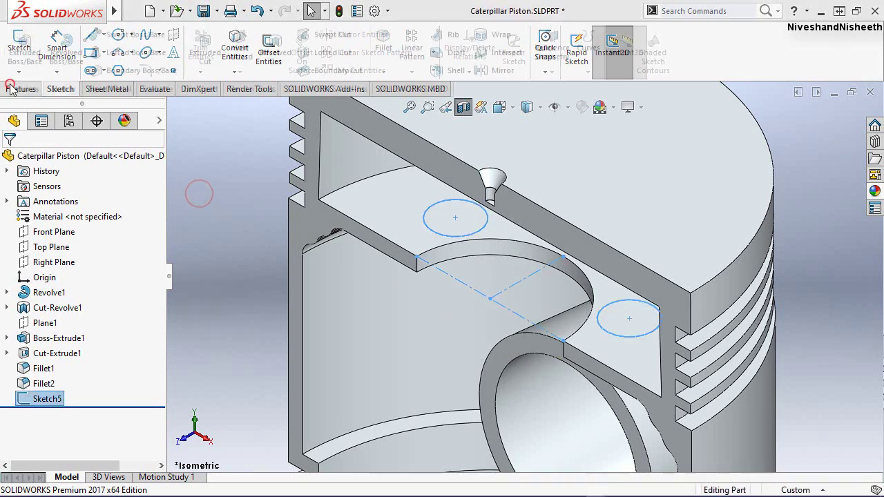
click(159, 312)
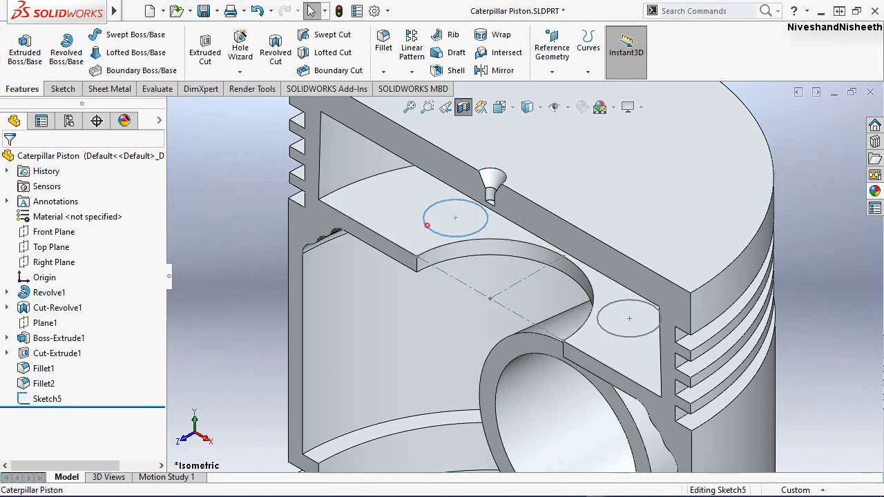
click(426, 225)
click(616, 336)
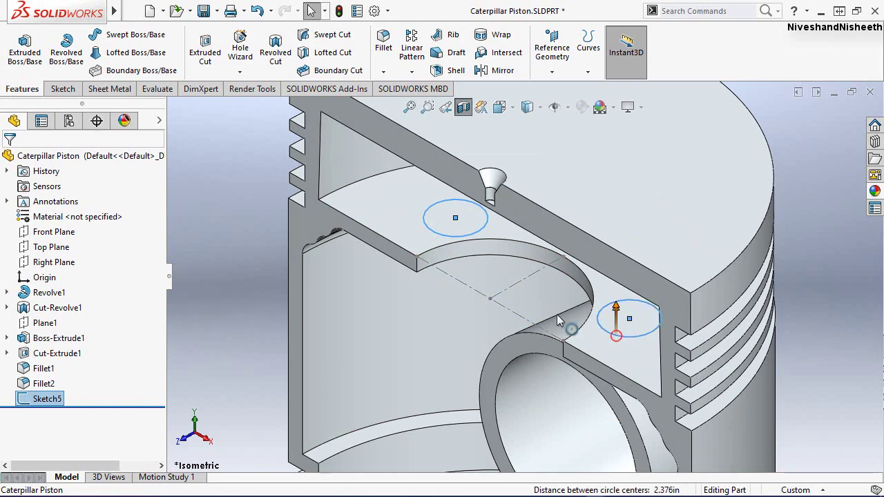
click(17, 48)
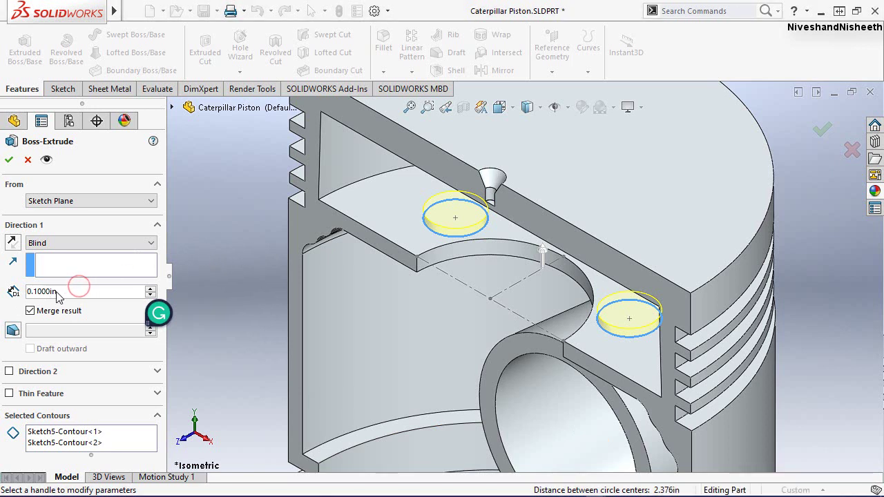
drag(60, 291, 12, 294)
text(.)
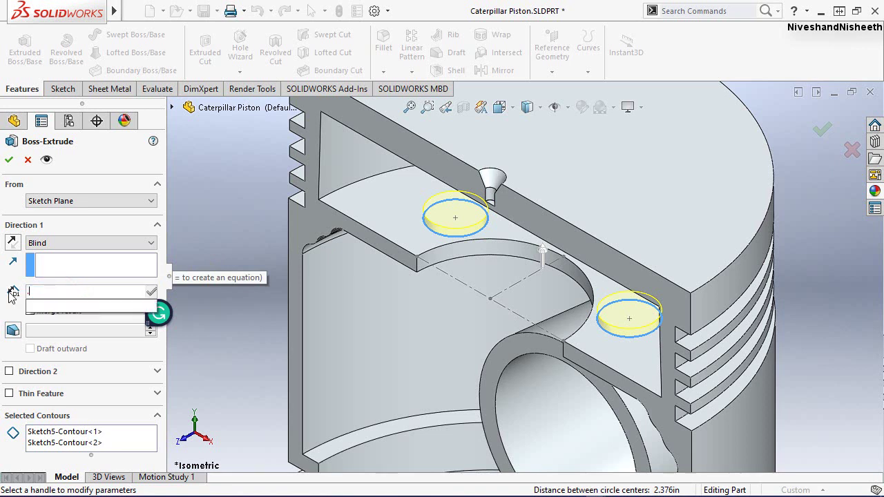
text(125)
key(Return)
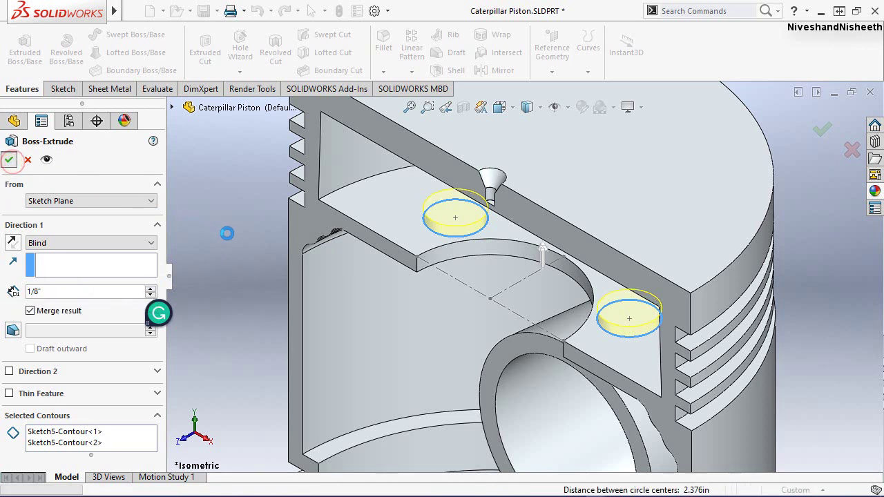
click(9, 160)
click(228, 234)
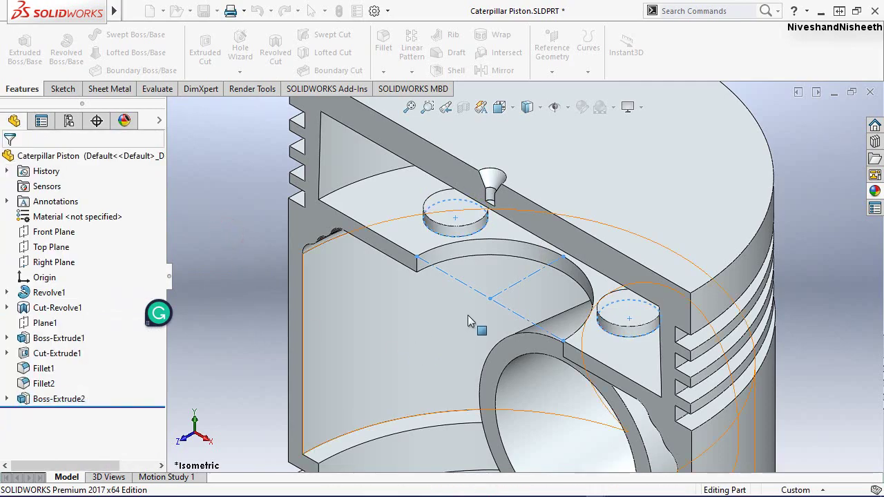
Fillet the curved Cut-Revolve1 pin-boss edge with a 0.063 in radius as Fillet5
mouse_move(485, 302)
middle_down()
mouse_move(545, 168)
mouse_move(545, 190)
mouse_move(496, 272)
middle_up()
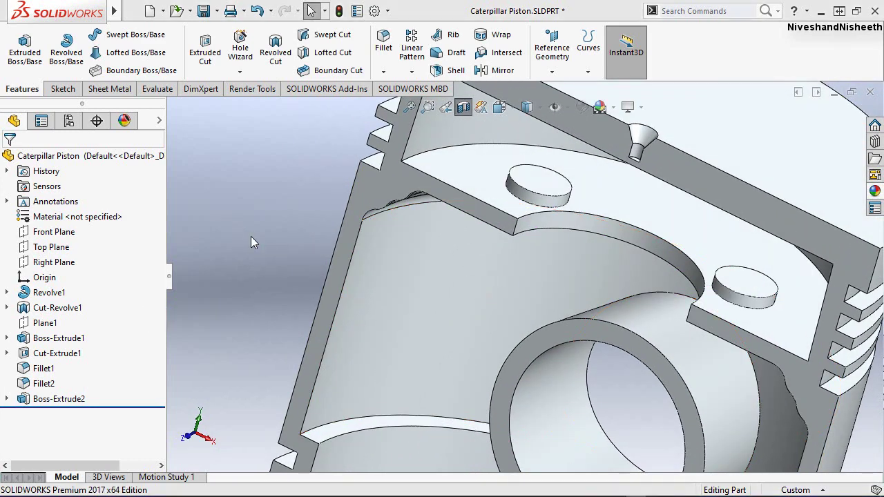
click(374, 50)
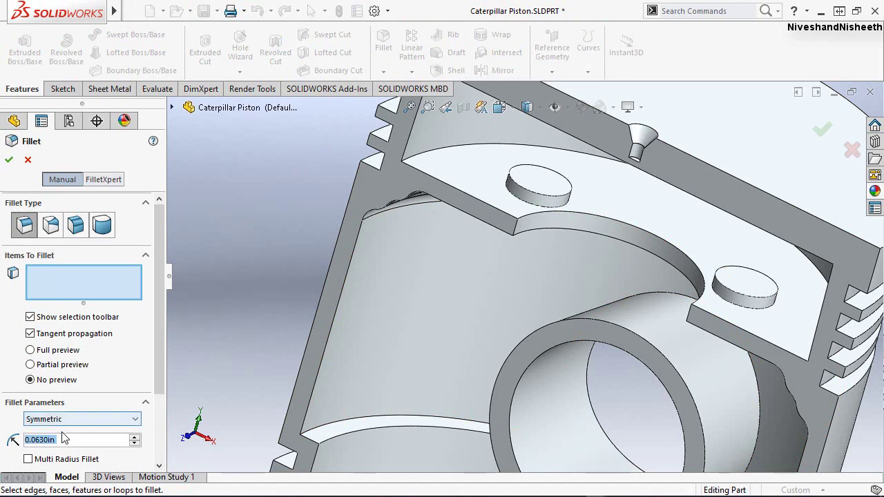
click(614, 221)
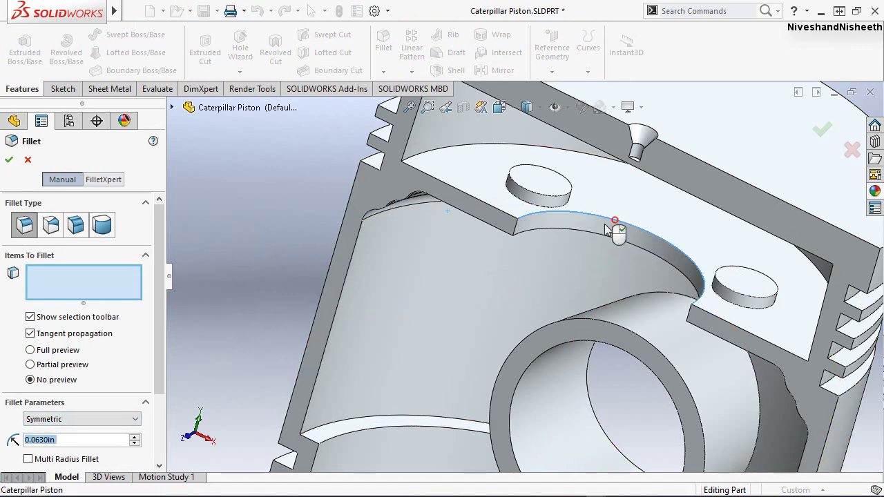
right_click(230, 245)
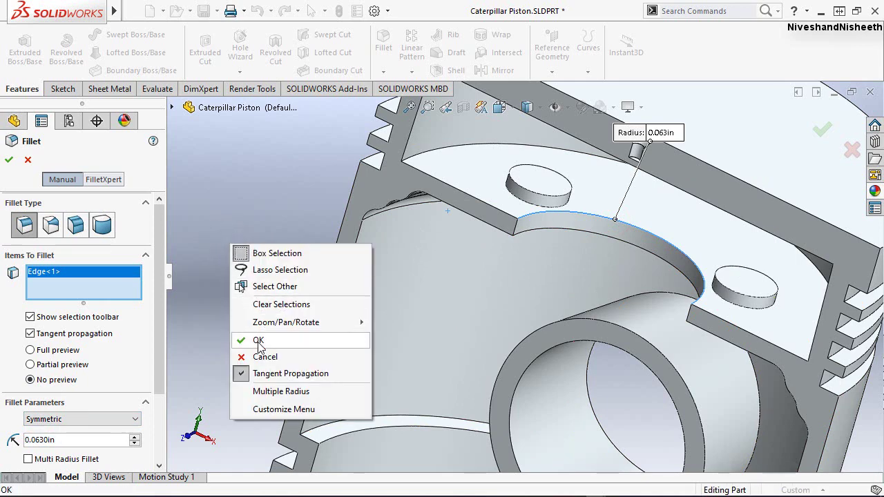
click(259, 340)
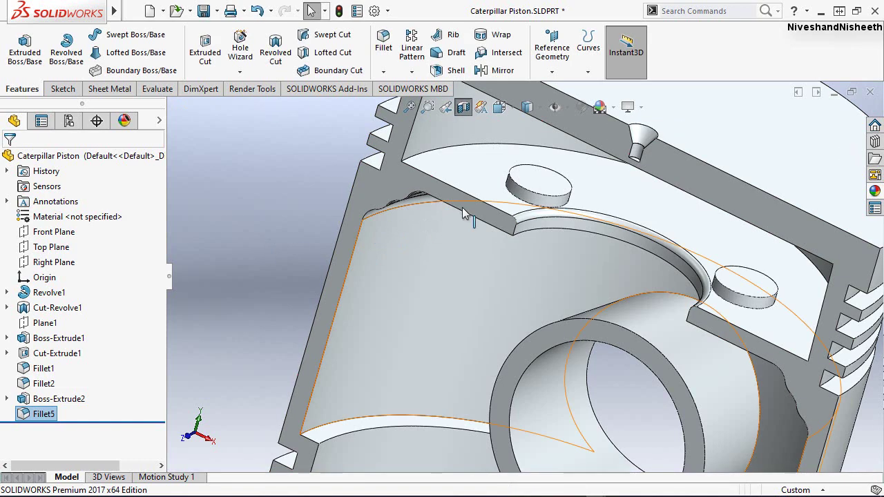
Round the top edges of both small bosses with a 0.063 in fillet
click(509, 197)
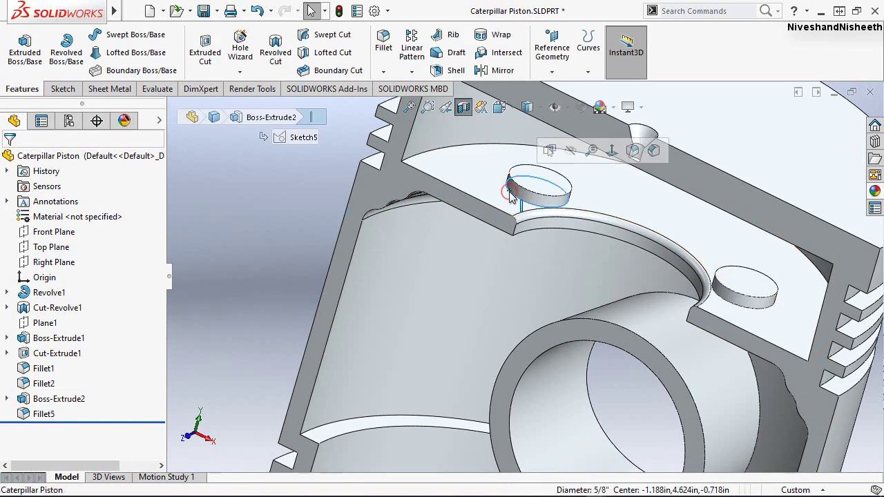
ctrl+click(743, 312)
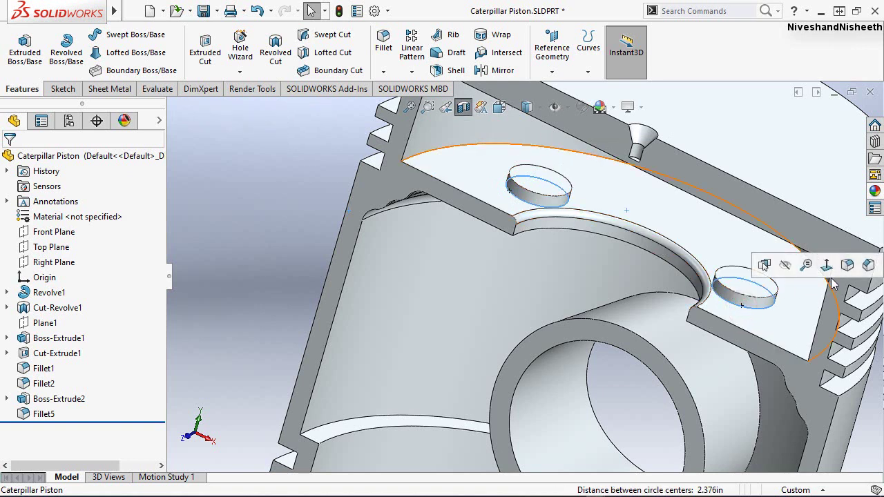
click(847, 266)
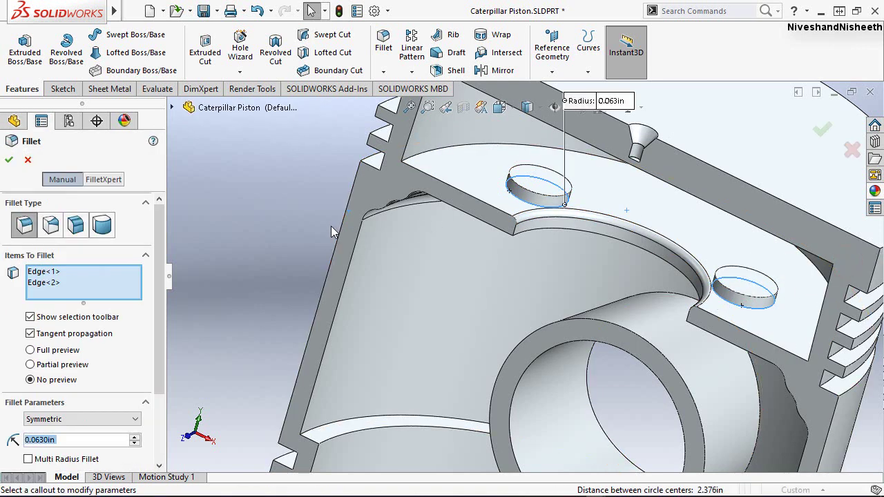
click(10, 161)
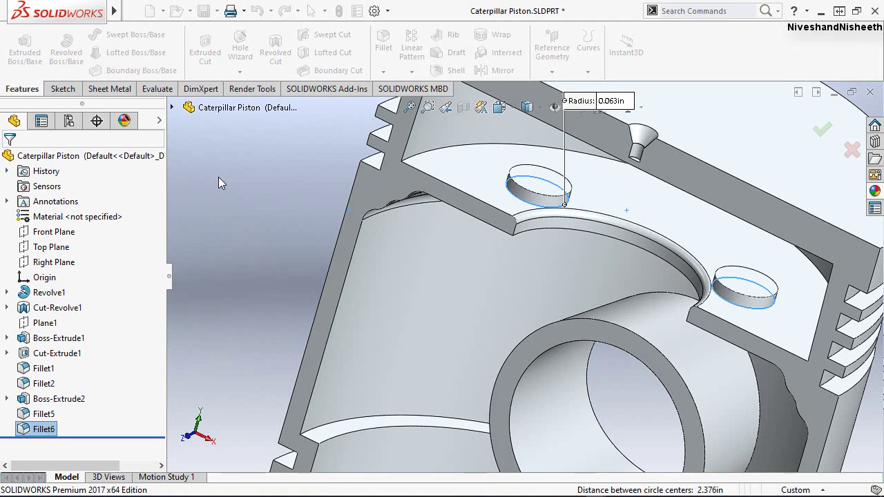
Round the base edges of both small bosses with a 0.063 in fillet
click(545, 206)
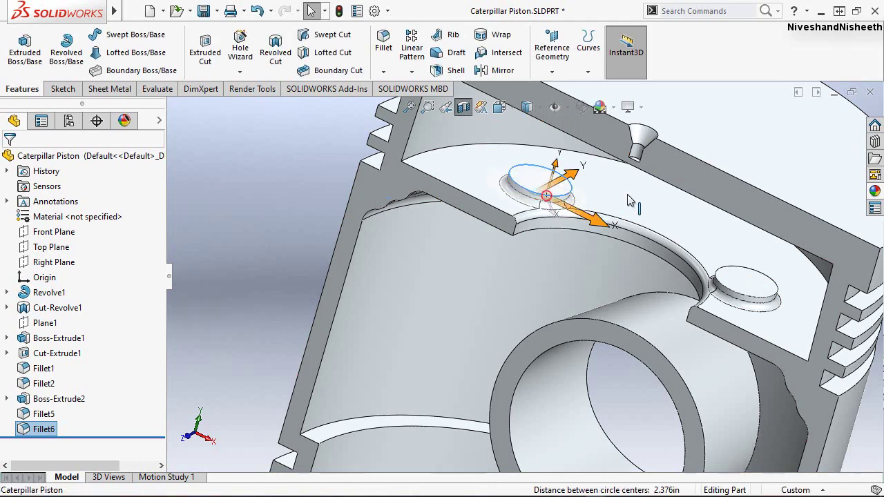
ctrl+click(776, 286)
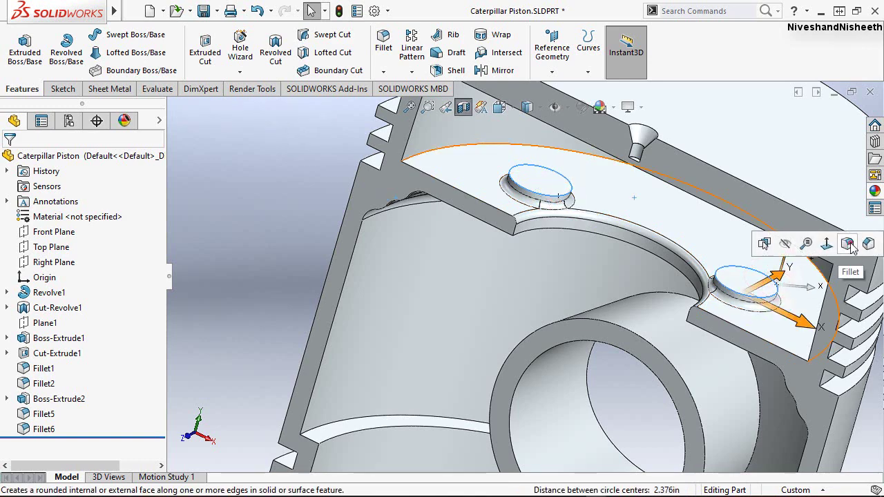
click(850, 244)
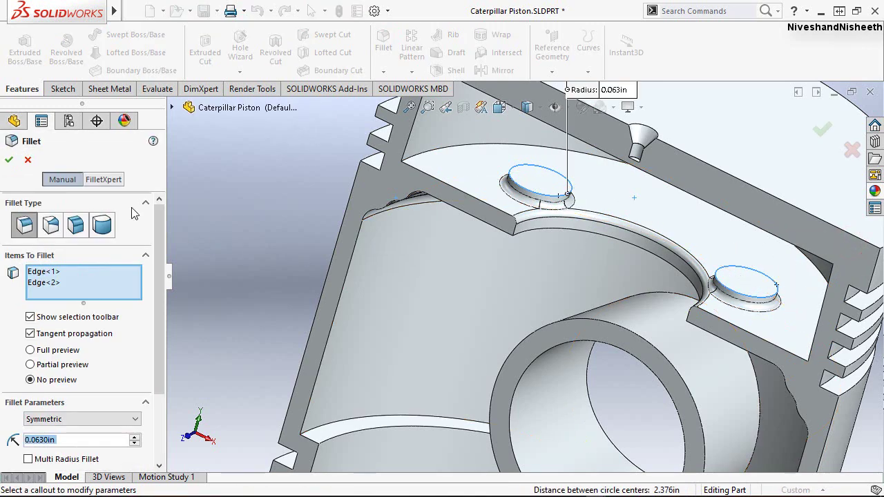
click(10, 161)
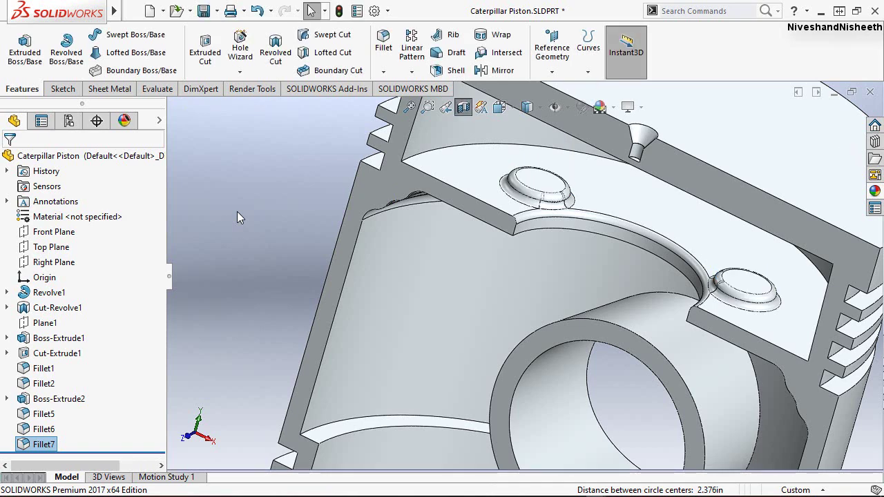
Apply a 1/4" fillet to the inner circular edge under the piston crown as Fillet8
click(453, 165)
scroll(468, 341, down, 2)
scroll(476, 336, up, 5)
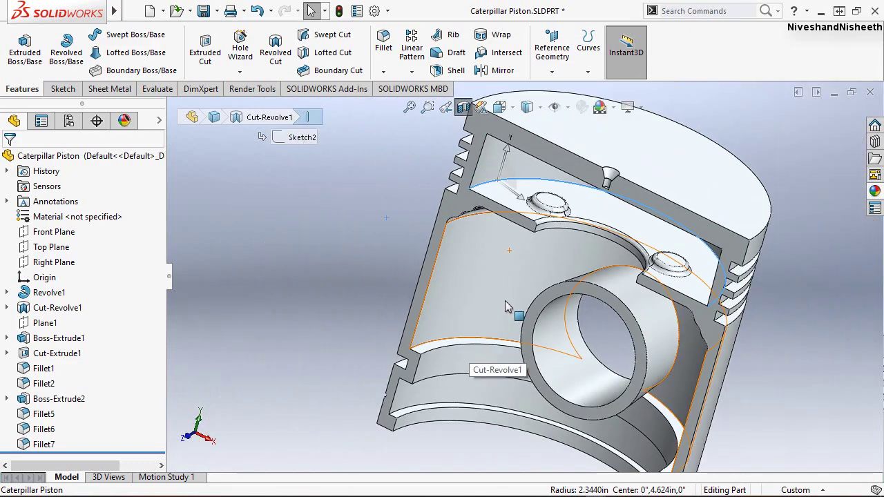
middle_drag(542, 269, 618, 185)
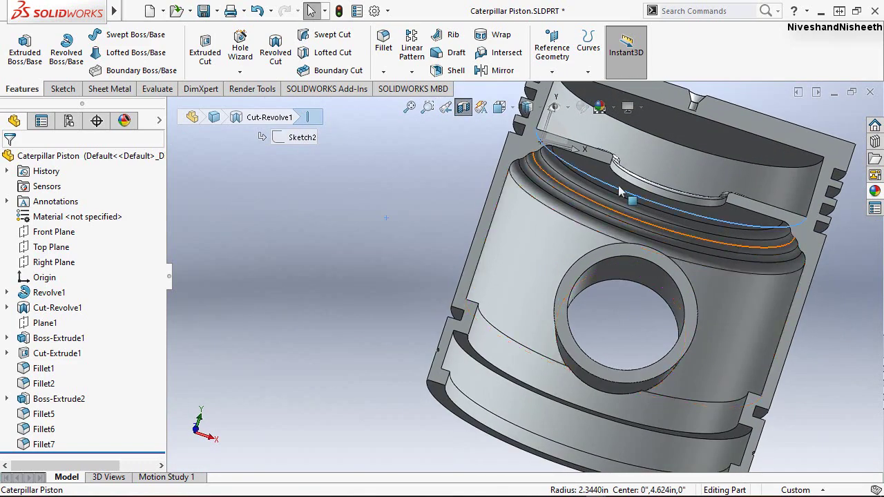
ctrl+click(672, 149)
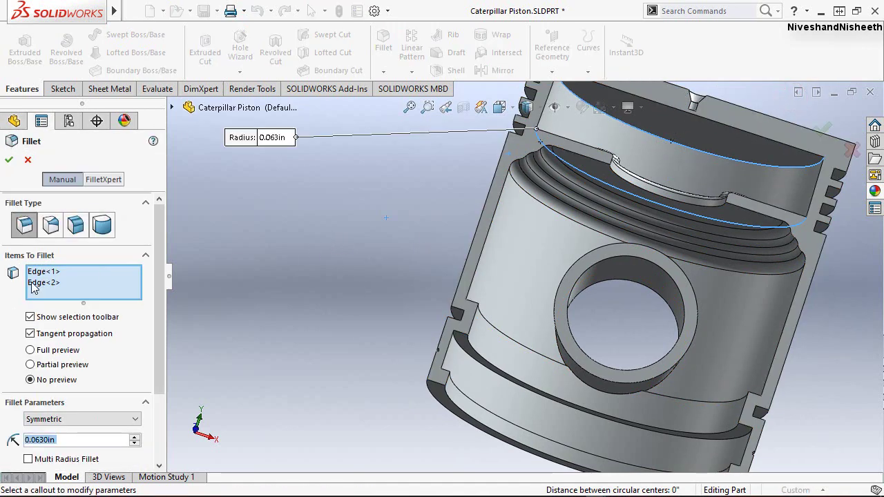
text(1/4")
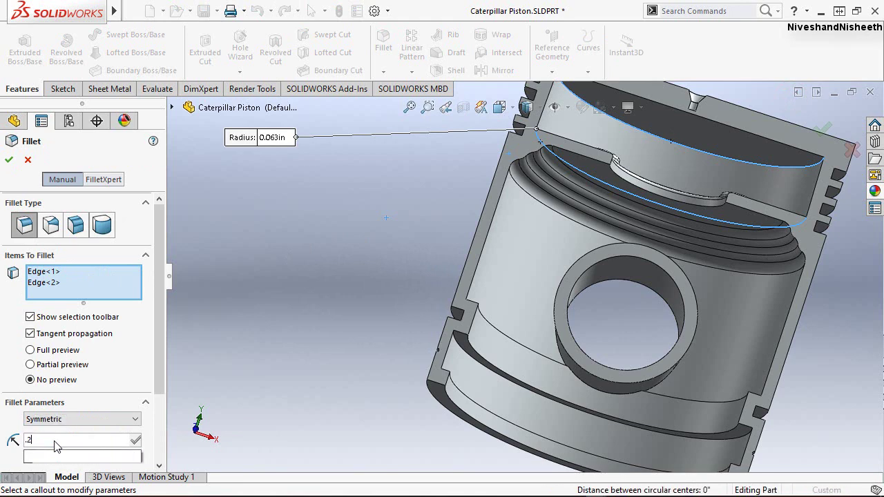
key(Return)
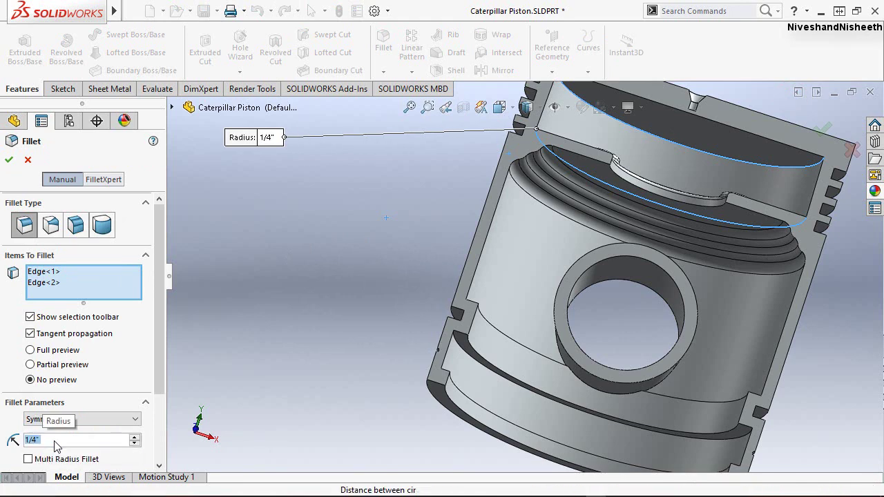
key(Return)
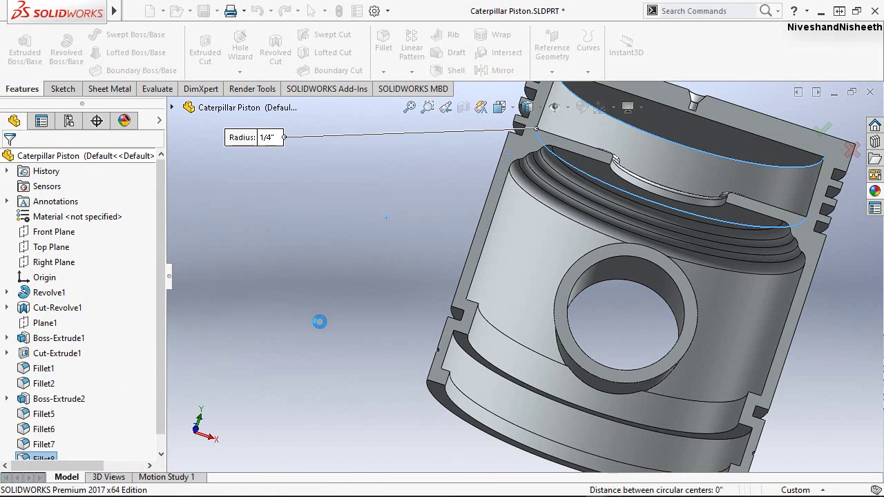
Orbit the uncut piston to look into its open skirt end
mouse_move(319, 322)
middle_down()
mouse_move(608, 226)
mouse_move(665, 179)
mouse_move(534, 188)
middle_up()
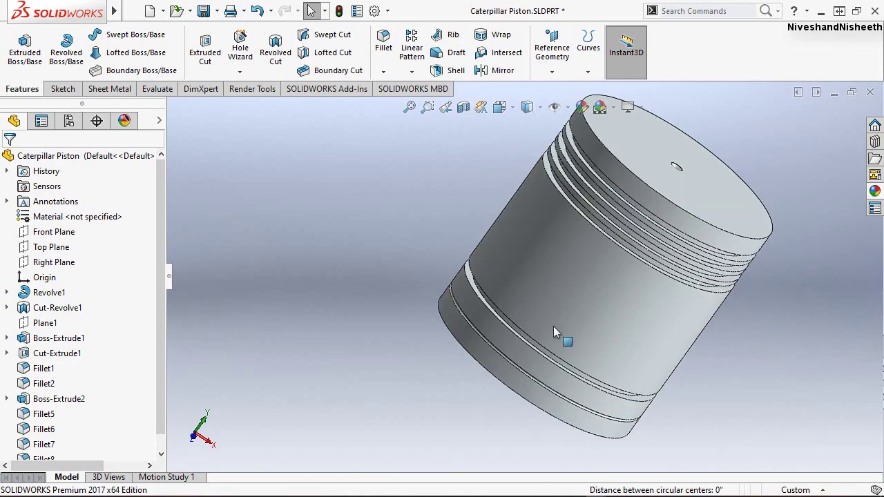
mouse_move(562, 336)
middle_down()
mouse_move(573, 292)
mouse_move(617, 213)
mouse_move(603, 239)
mouse_move(634, 245)
mouse_move(592, 359)
mouse_move(518, 376)
mouse_move(439, 380)
mouse_move(384, 311)
mouse_move(369, 253)
middle_up()
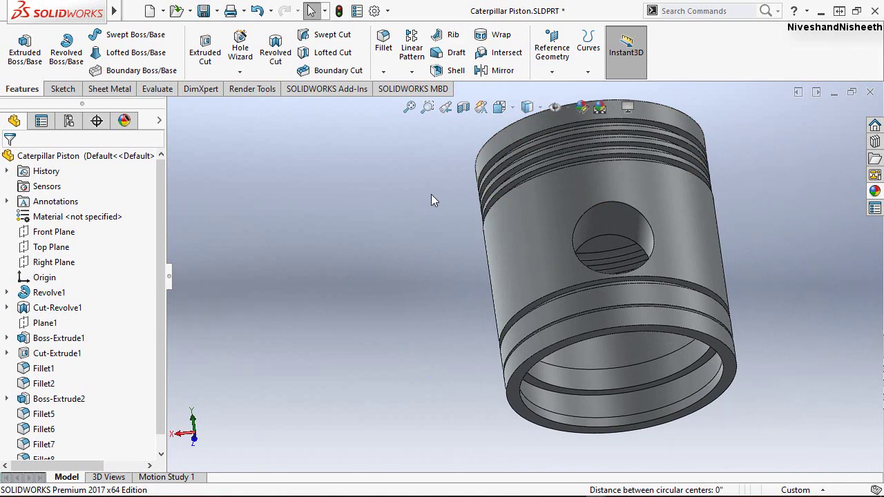
Switch to isometric view and cut the piston with a Front Plane section view
click(506, 107)
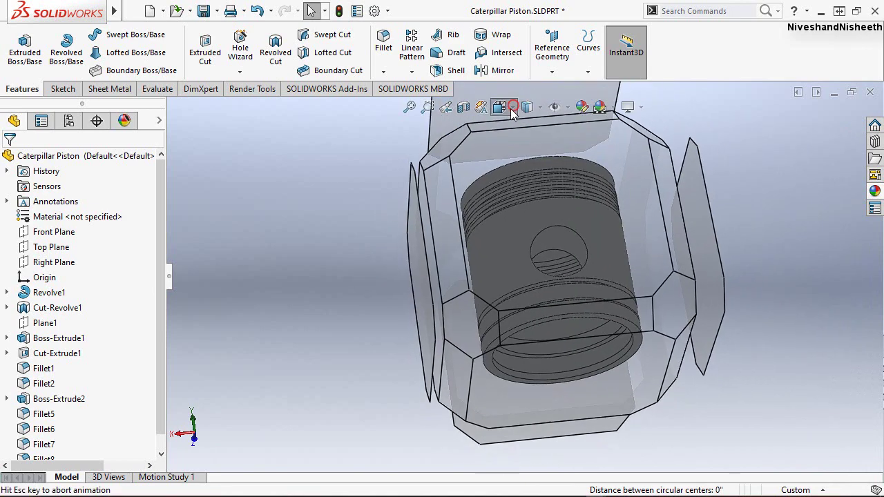
click(592, 146)
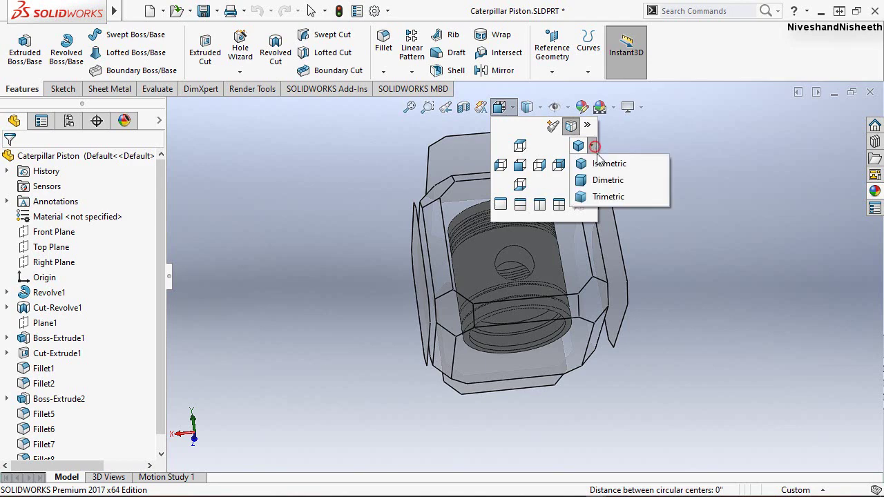
click(605, 140)
click(464, 108)
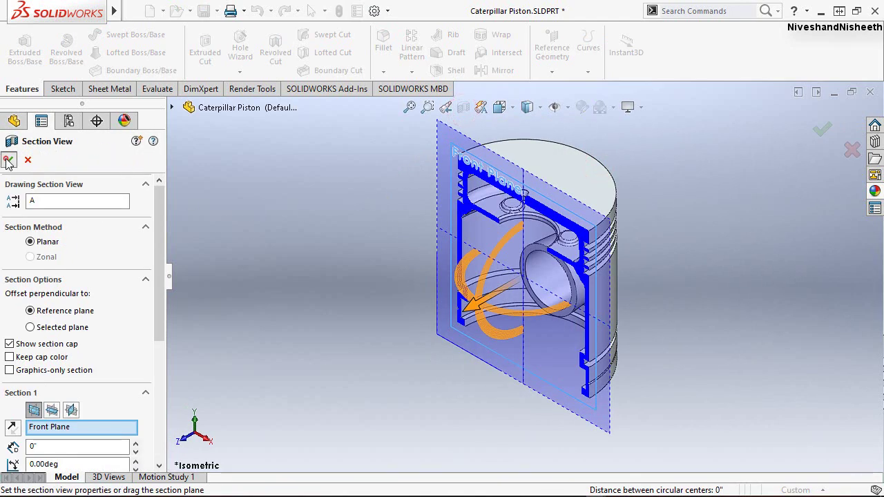
click(8, 160)
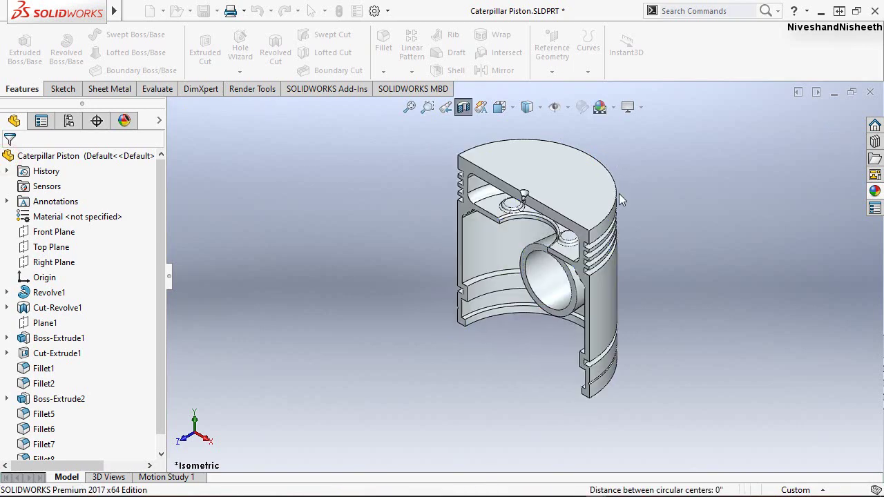
scroll(618, 199, down, 3)
scroll(611, 260, down, 2)
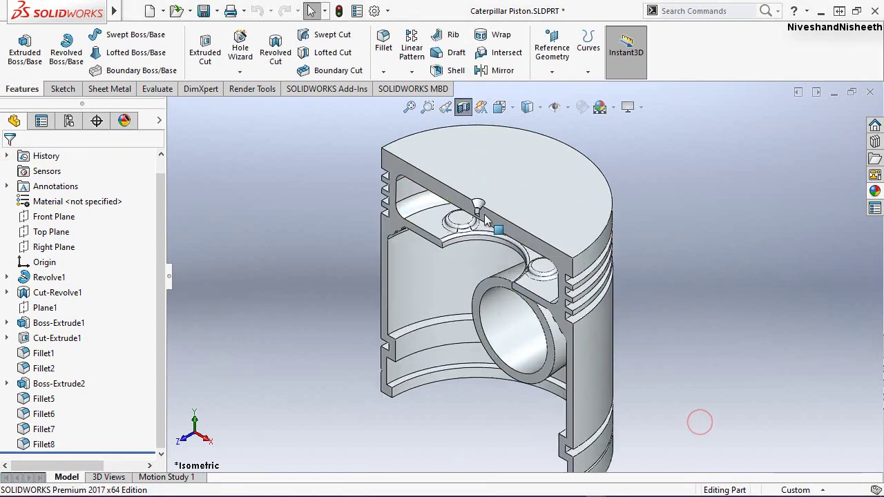
scroll(485, 220, down, 2)
scroll(484, 207, up, 2)
scroll(478, 179, up, 2)
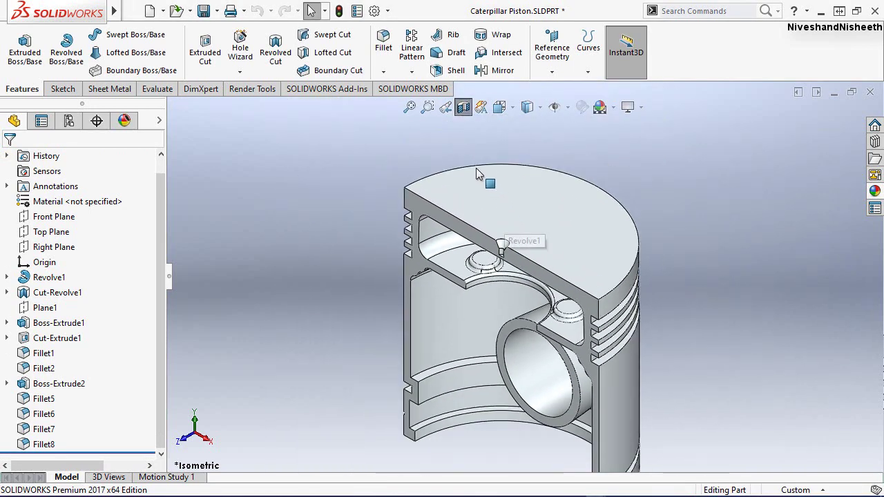
Redo the Front Plane section with the section direction reversed
click(462, 110)
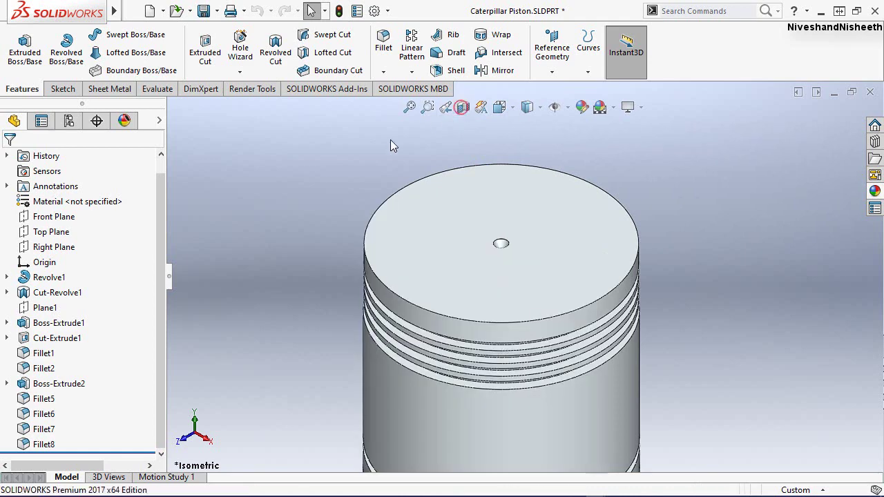
click(463, 108)
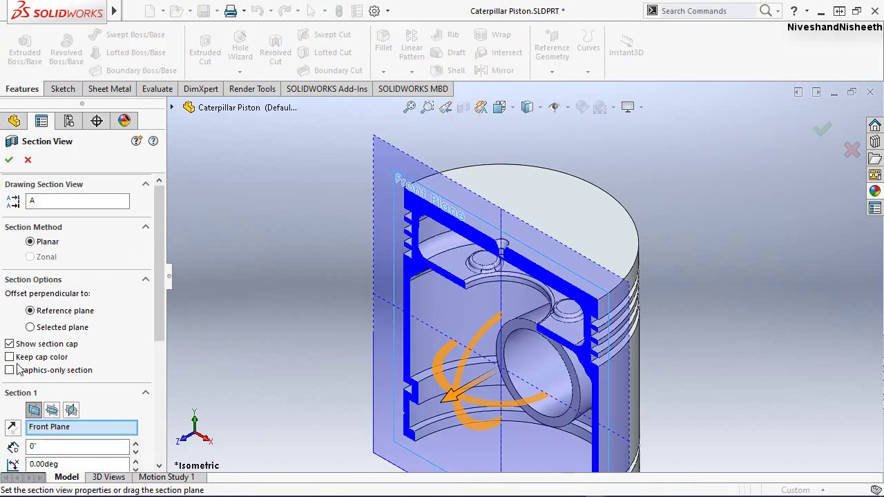
click(13, 428)
middle_drag(448, 339, 341, 397)
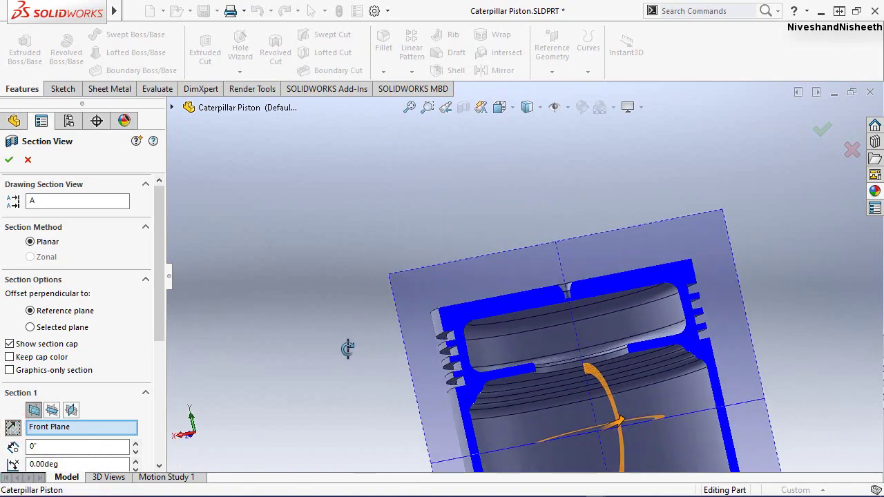
middle_drag(381, 258, 410, 235)
scroll(588, 385, up, 2)
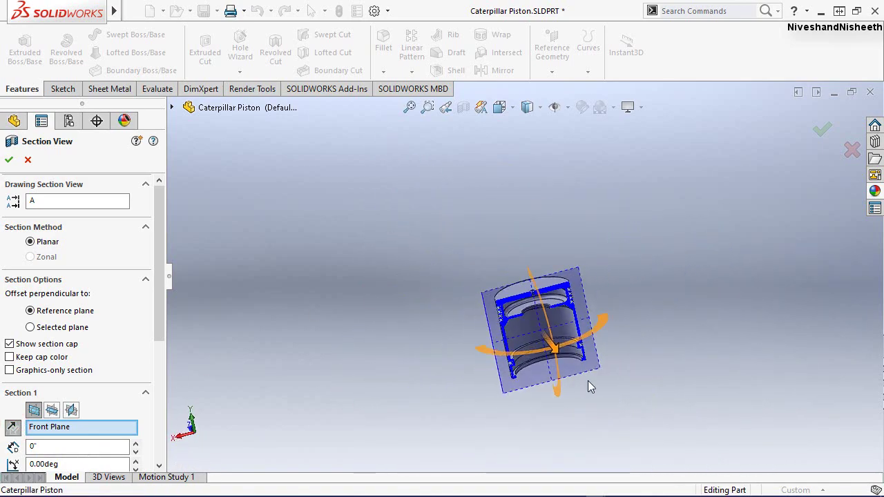
scroll(581, 306, down, 3)
click(10, 159)
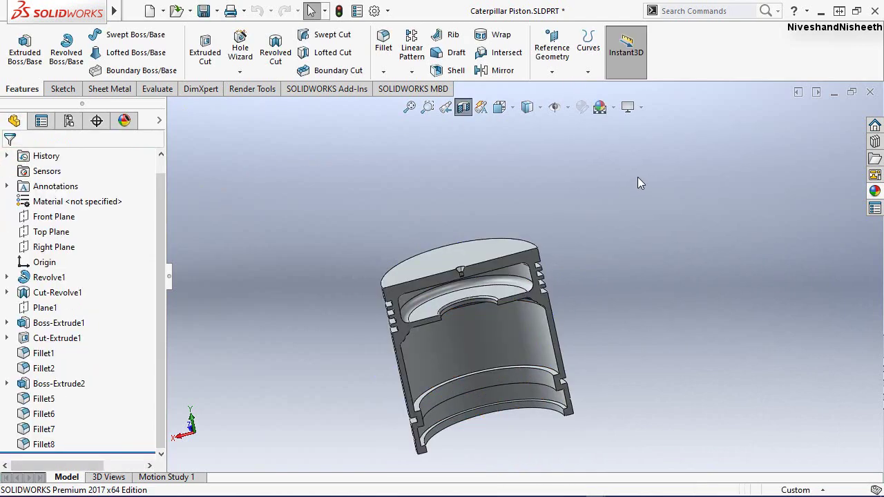
Mirror Boss-Extrude2 about the Front Plane
click(485, 74)
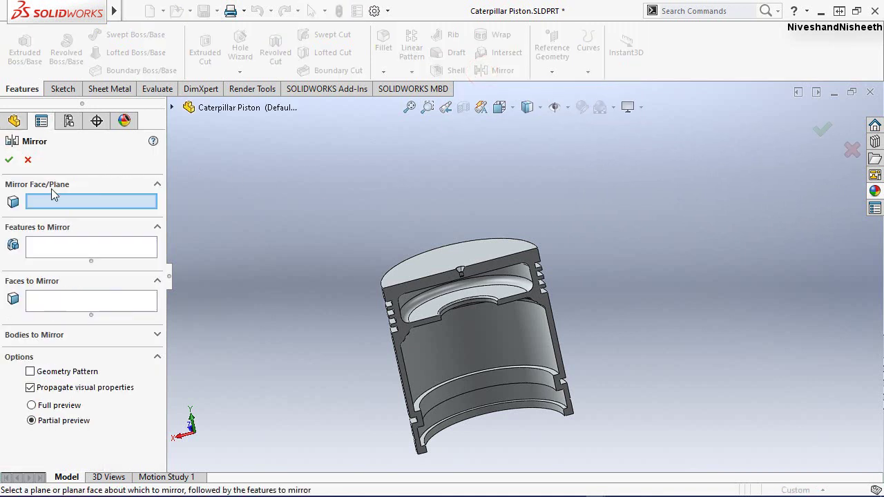
click(172, 108)
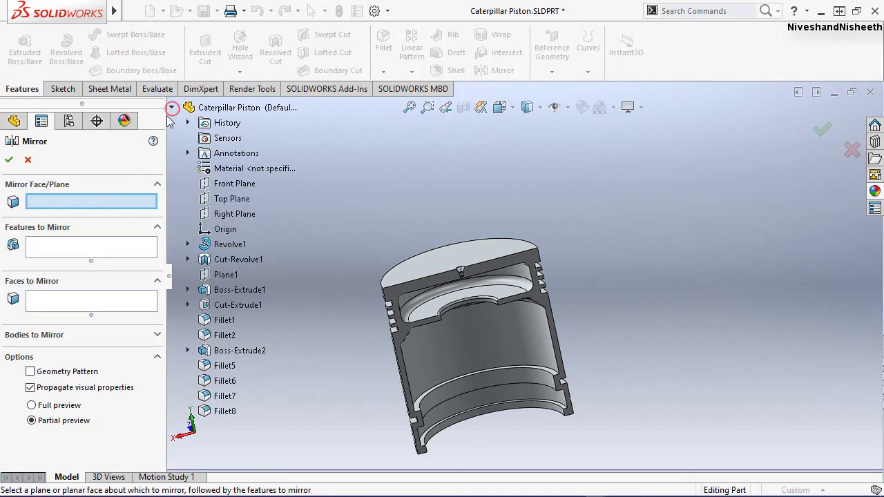
click(226, 187)
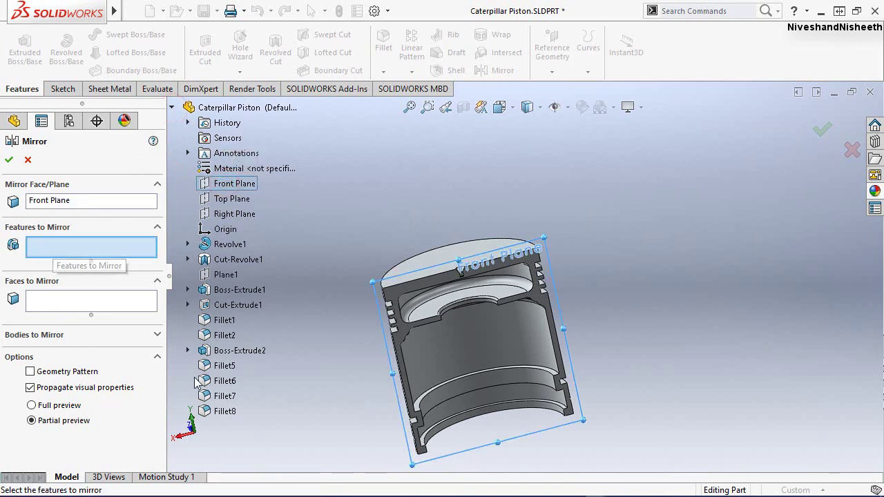
click(223, 356)
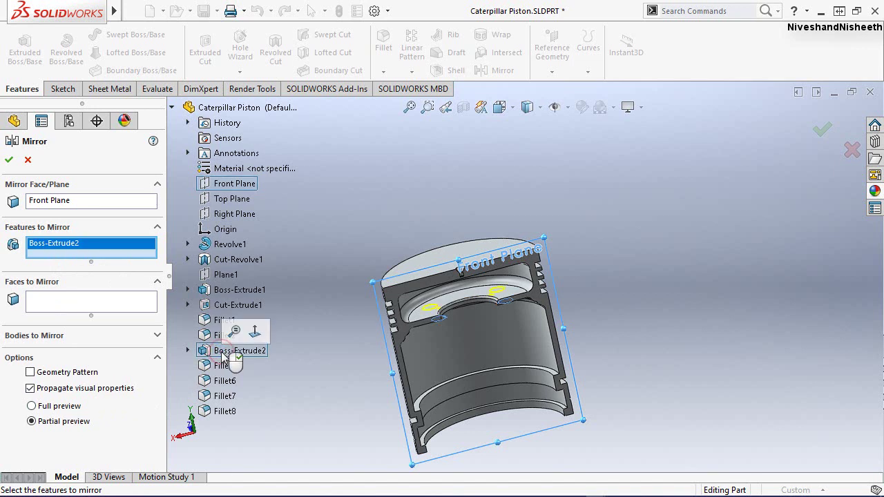
click(10, 160)
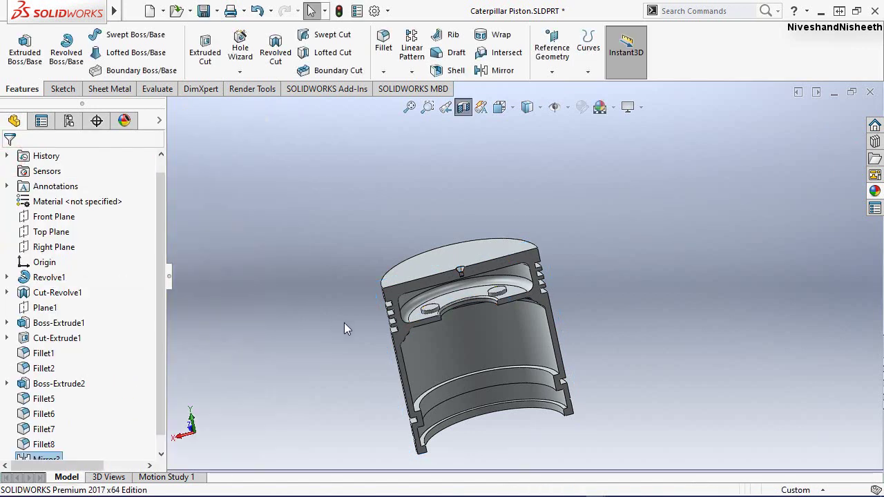
Fillet the mirrored bosses' base edges with a 0.063 in radius
scroll(442, 308, up, 3)
scroll(629, 244, down, 3)
scroll(719, 206, down, 3)
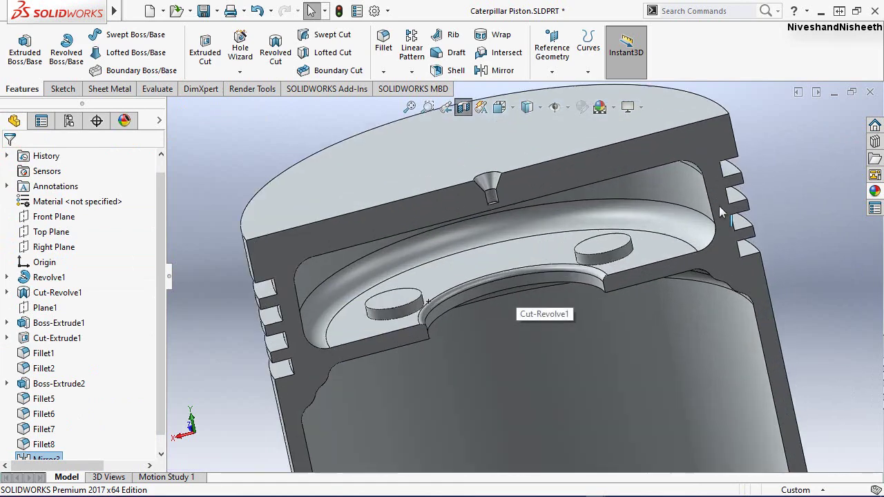
scroll(635, 259, down, 2)
scroll(632, 250, up, 1)
scroll(545, 287, down, 2)
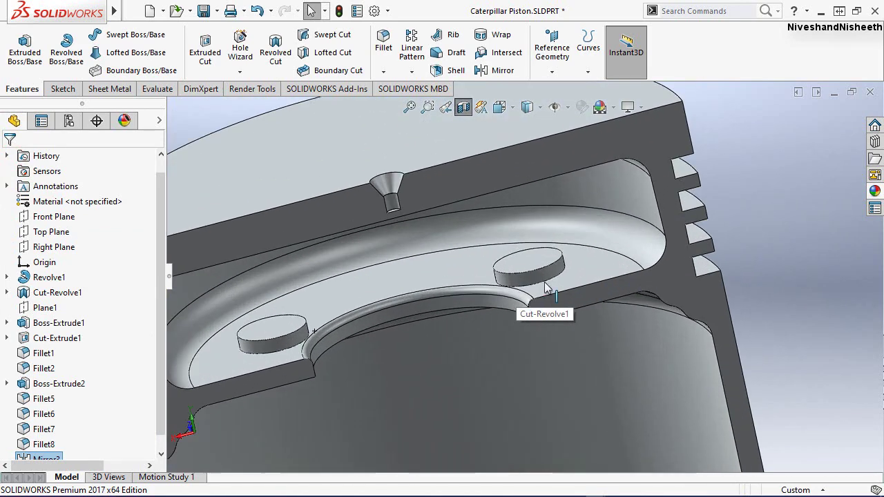
click(543, 289)
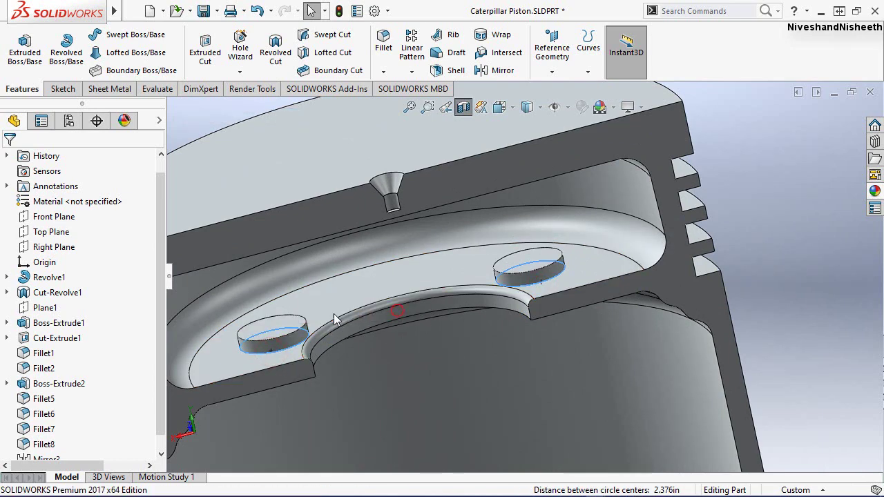
click(383, 43)
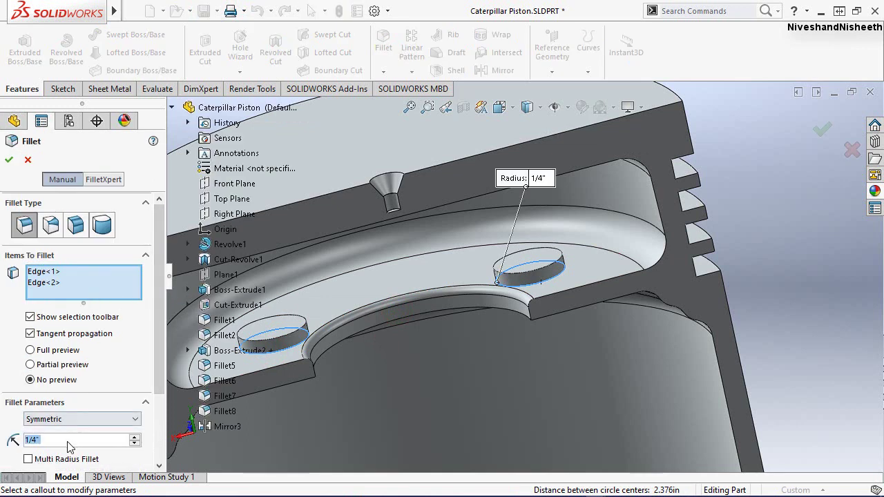
text(.063)
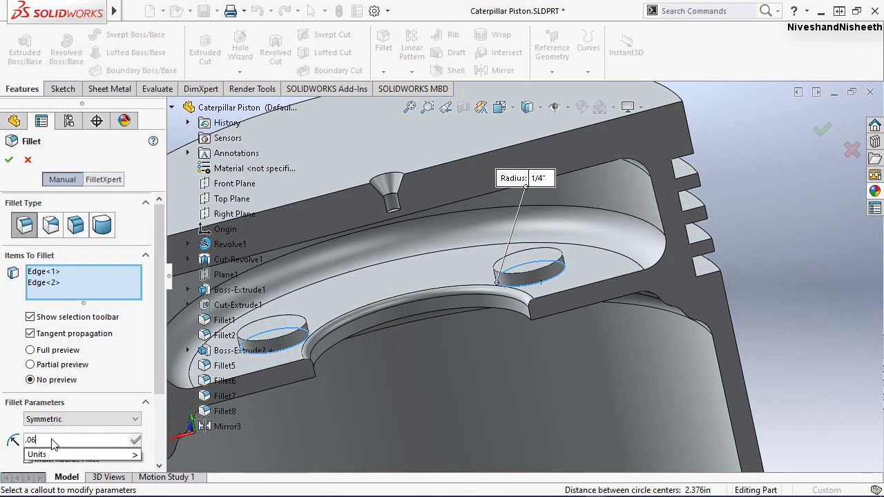
key(Return)
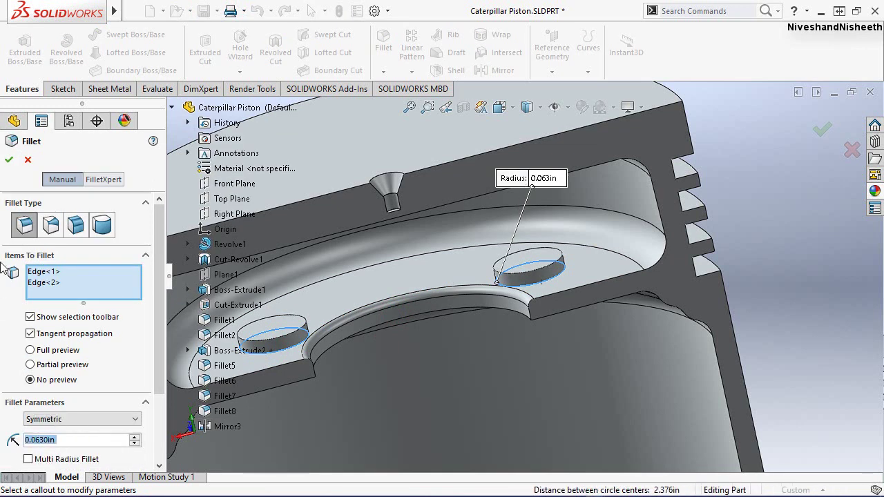
click(9, 160)
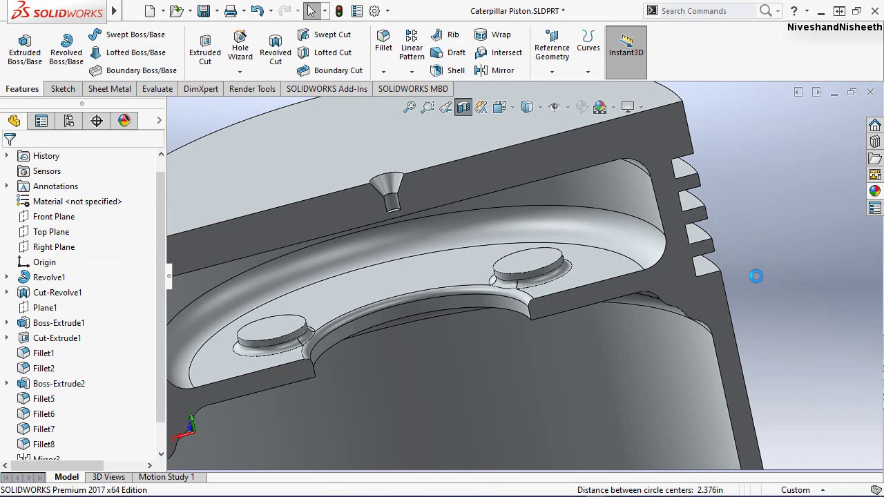
Round both boss top edges with a 0.063 in fillet as Fillet9
click(532, 261)
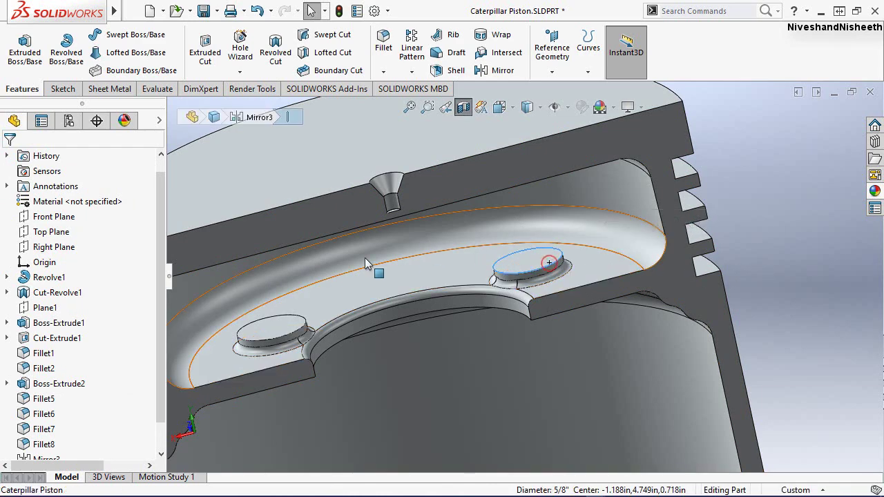
ctrl+click(256, 340)
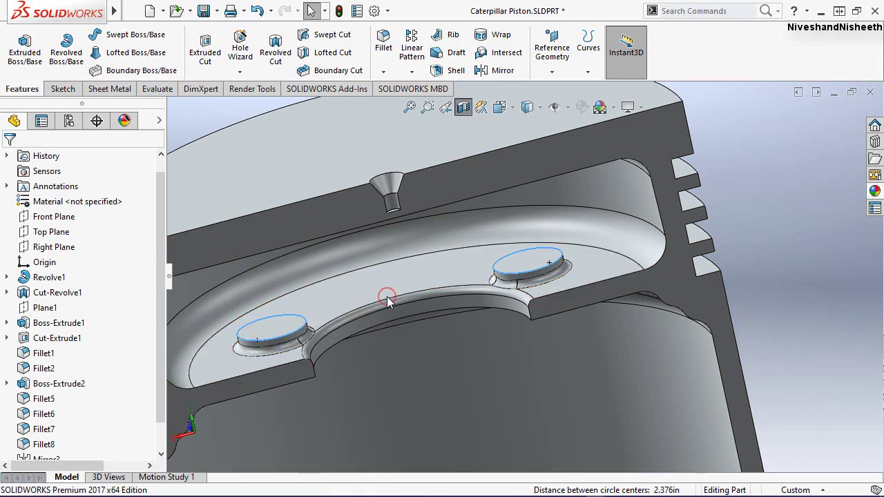
key(f)
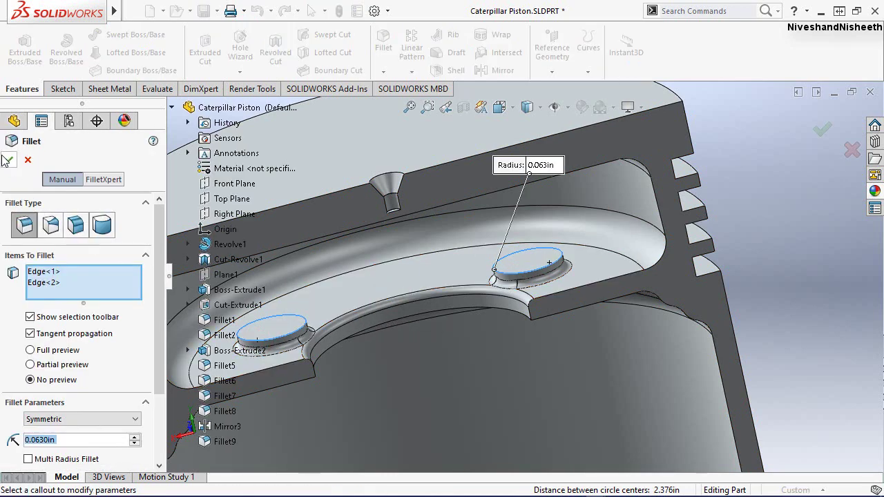
click(5, 160)
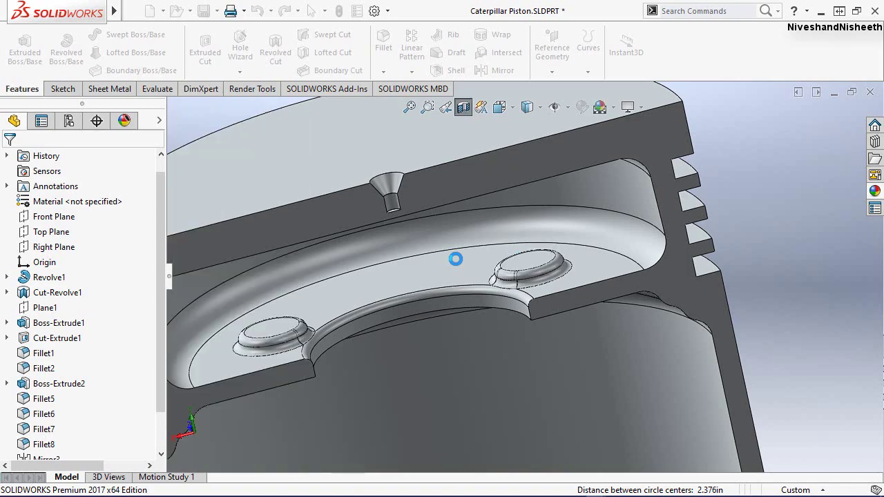
Reapply the Front Plane section view with the cut side flipped
scroll(454, 256, up, 4)
mouse_move(393, 338)
middle_down()
mouse_move(370, 359)
mouse_move(390, 262)
middle_up()
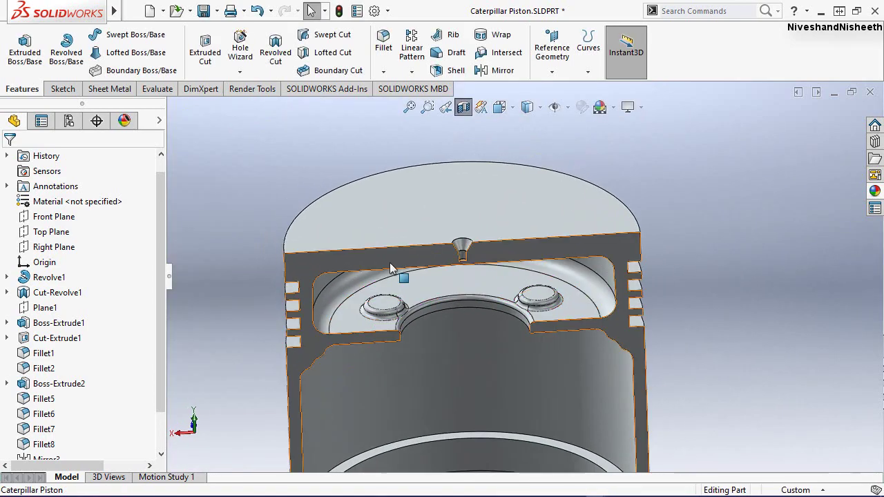
click(467, 111)
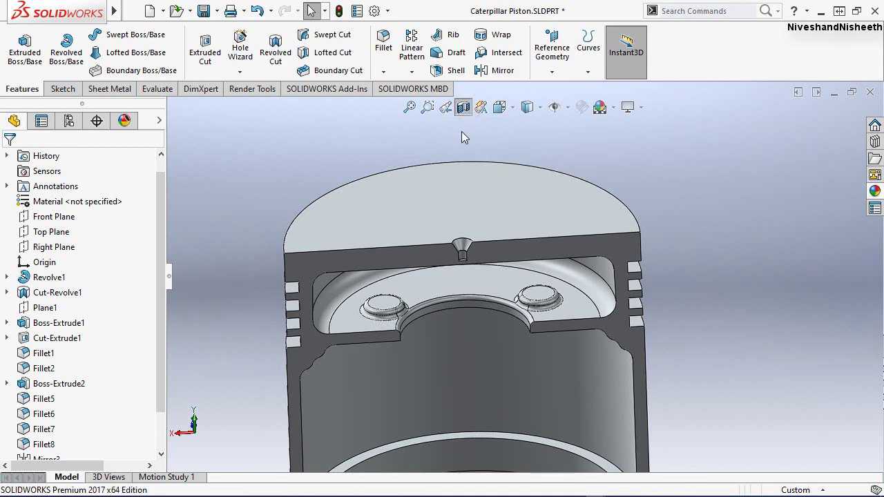
click(461, 108)
click(461, 108)
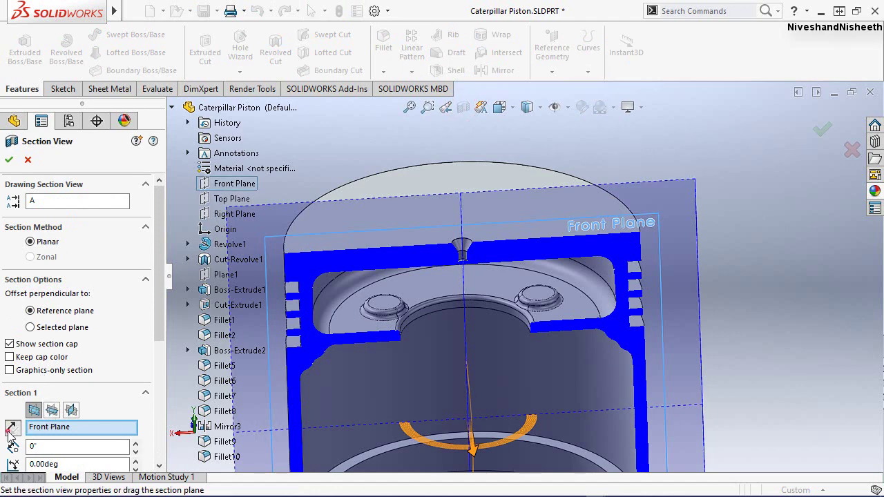
click(12, 429)
click(9, 159)
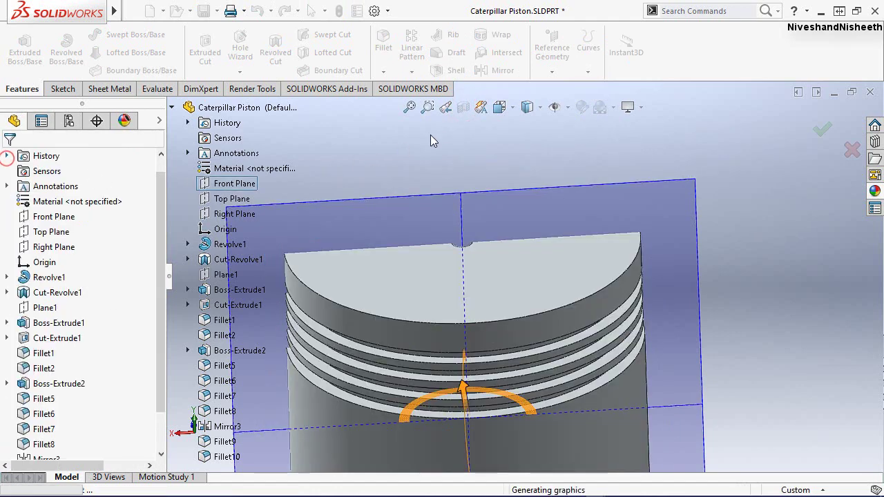
Turn to isometric view and save Caterpillar Piston.SLDPRT
click(515, 110)
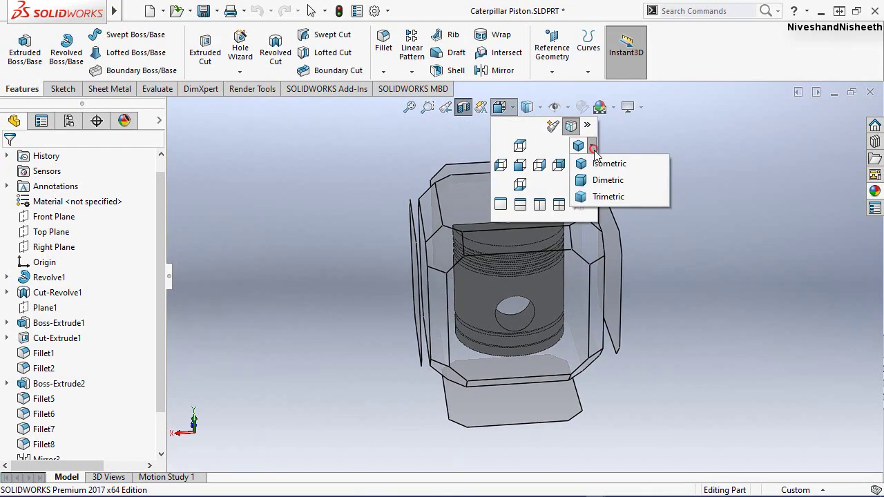
click(594, 148)
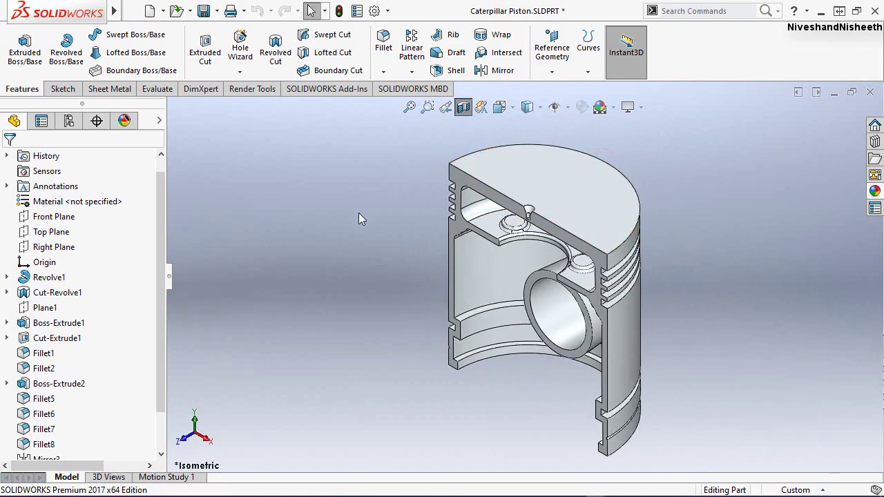
key(ctrl+s)
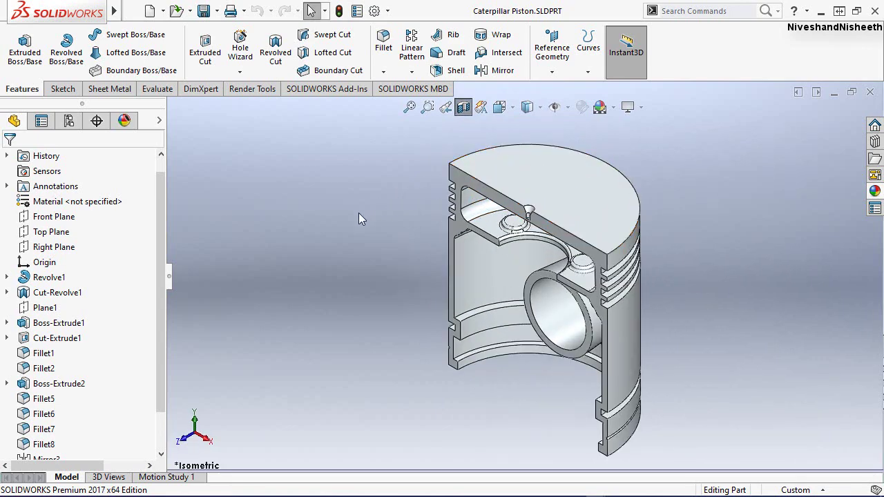
Fillet three inner groove edges near the skirt with a 1/8-inch radius
click(691, 398)
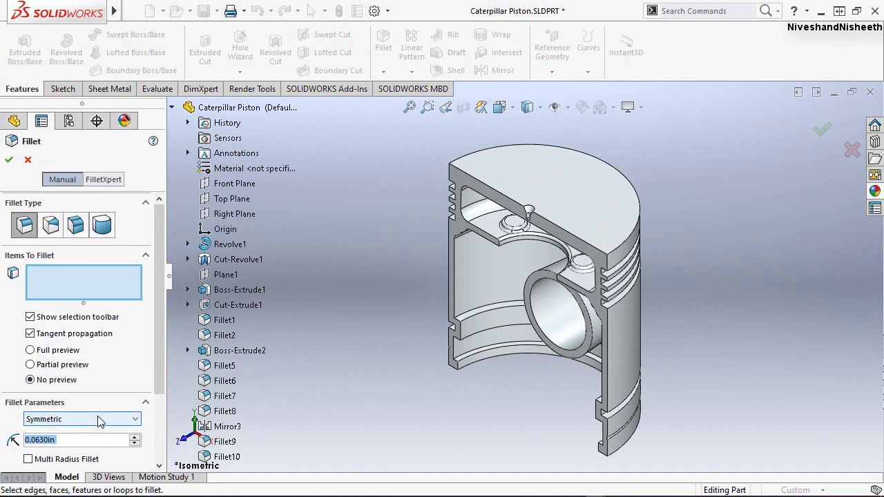
text(.12)
key(Return)
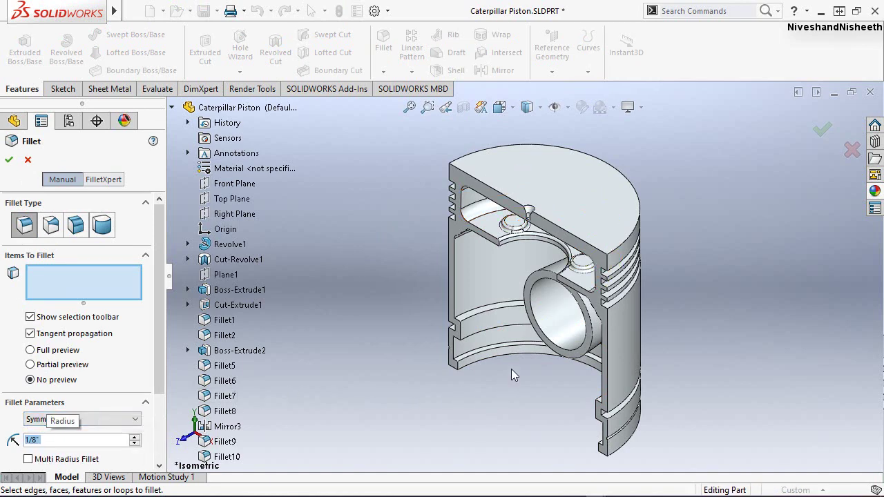
scroll(511, 369, down, 3)
scroll(407, 324, down, 3)
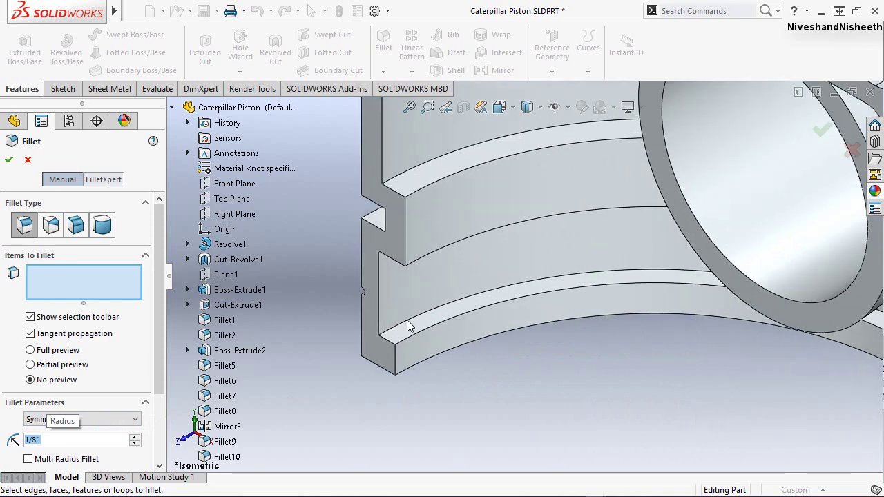
click(408, 324)
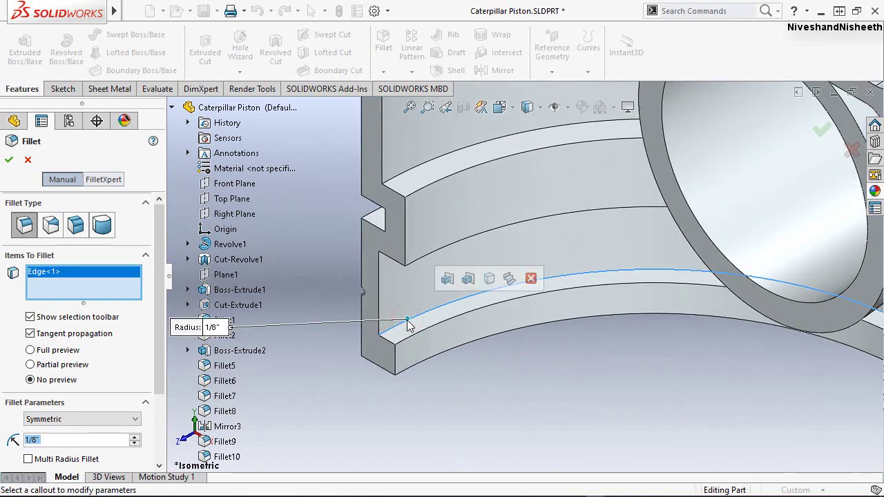
click(389, 246)
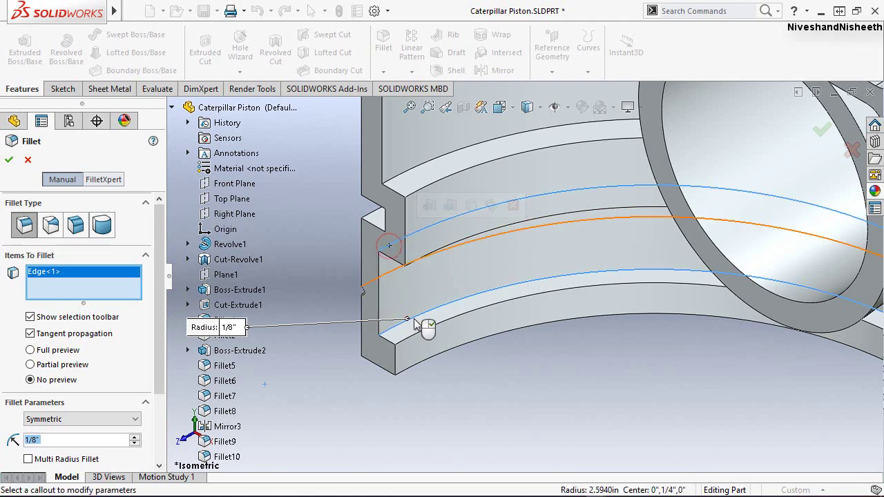
scroll(414, 325, up, 2)
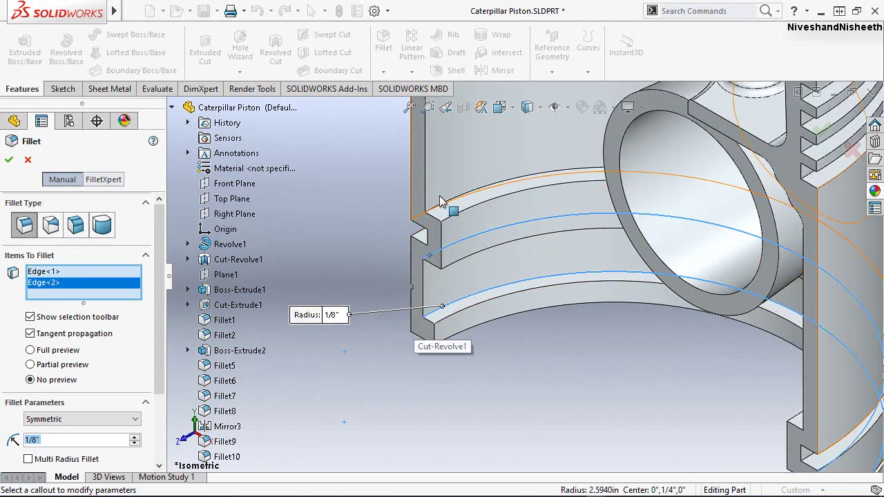
click(433, 223)
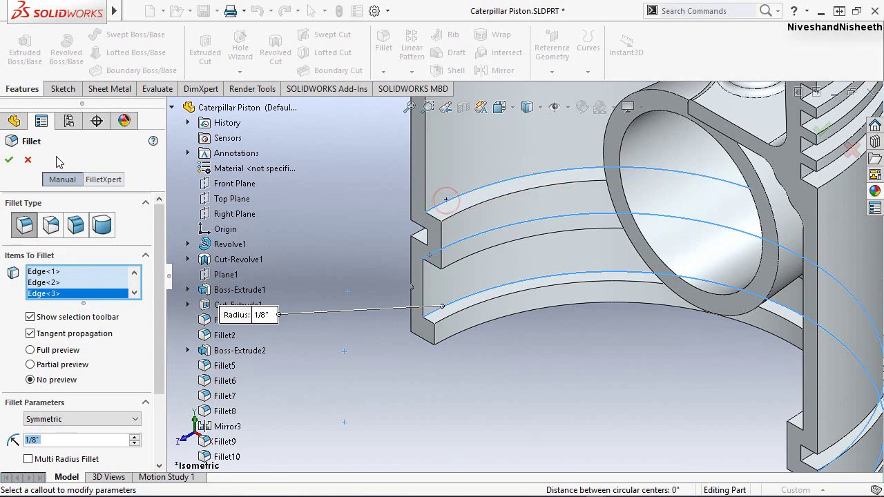
click(9, 160)
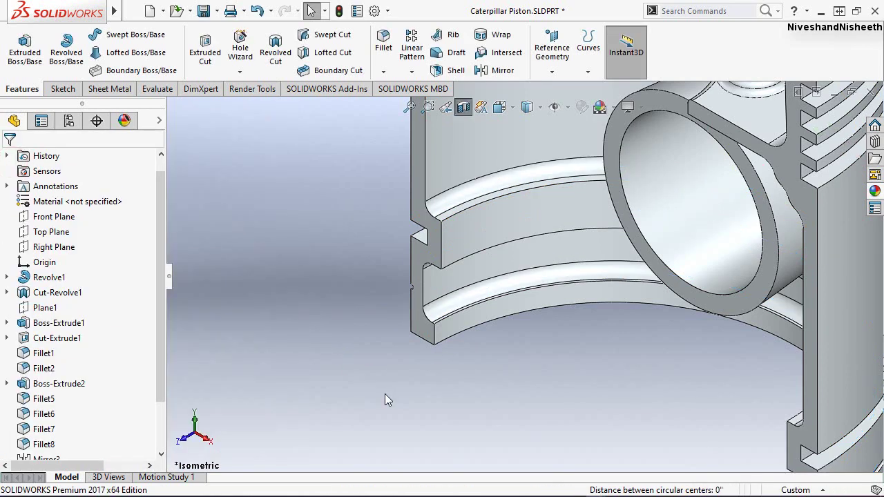
Fillet the upper and lower edges of another groove with the same 1/8-inch radius
click(376, 49)
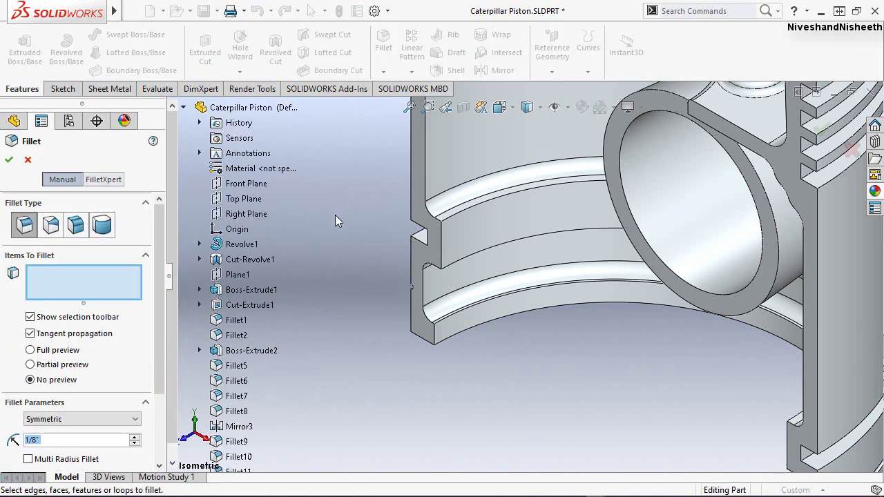
click(474, 207)
click(469, 258)
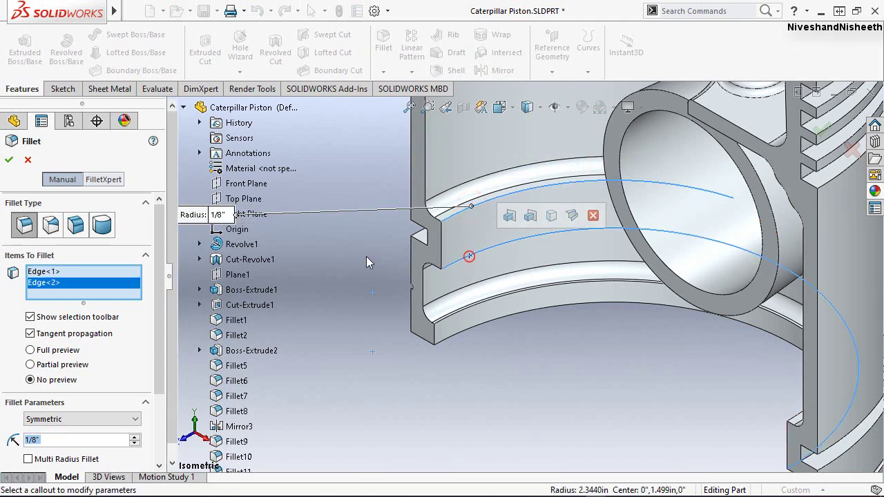
click(10, 160)
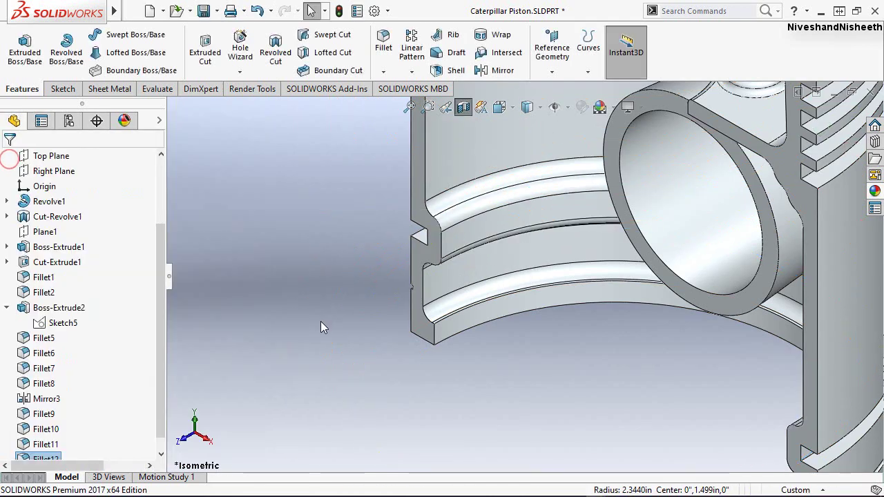
Inspect the new fillets, then return to the isometric view of the sectioned piston
middle_drag(508, 225, 539, 111)
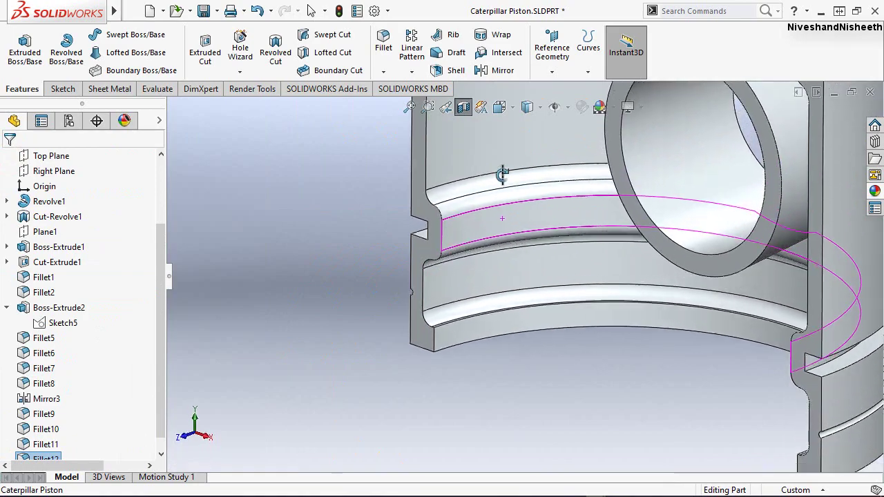
scroll(406, 402, up, 5)
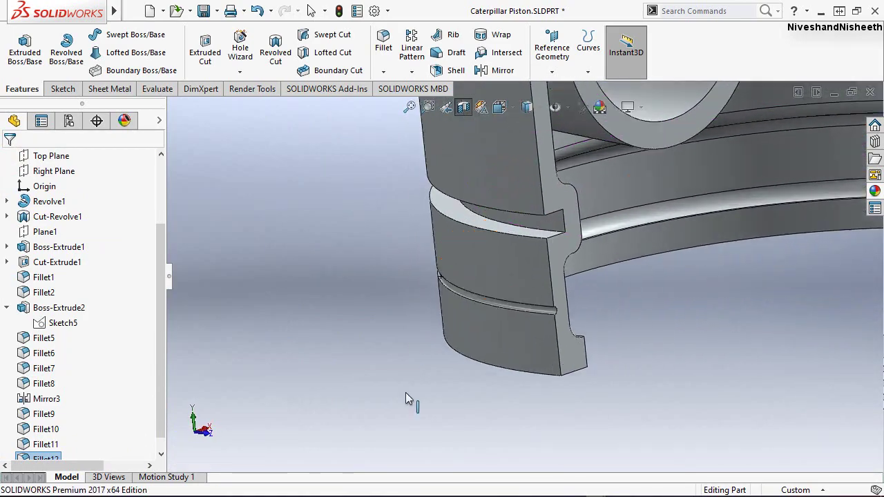
scroll(627, 207, down, 3)
mouse_move(556, 257)
middle_down()
mouse_move(493, 125)
mouse_move(444, 198)
middle_up()
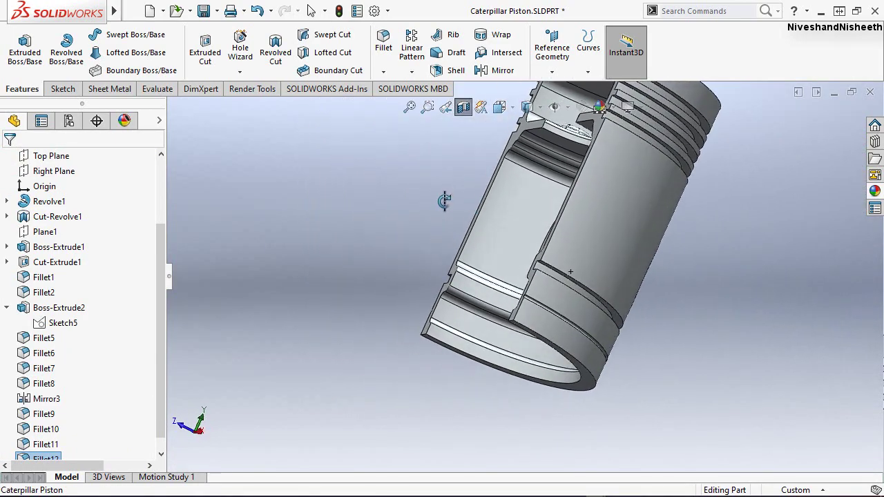
click(446, 107)
click(446, 108)
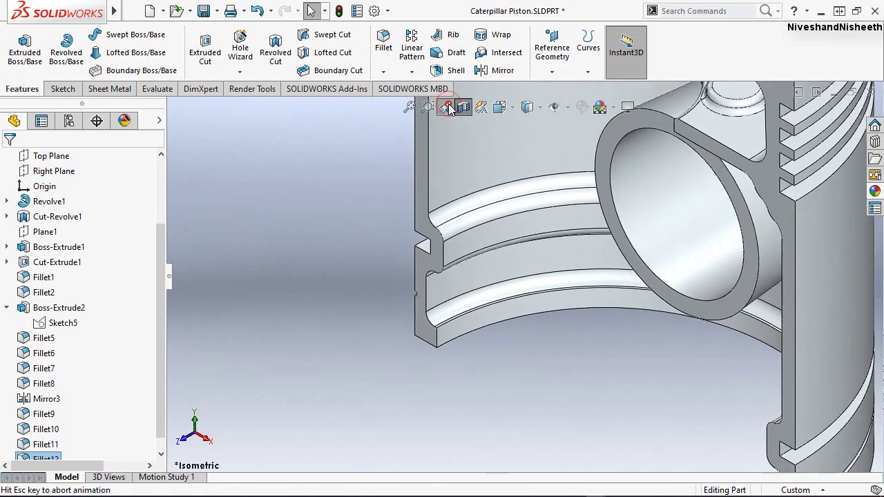
Save the part and start a Hole Wizard tapped hole
key(ctrl+s)
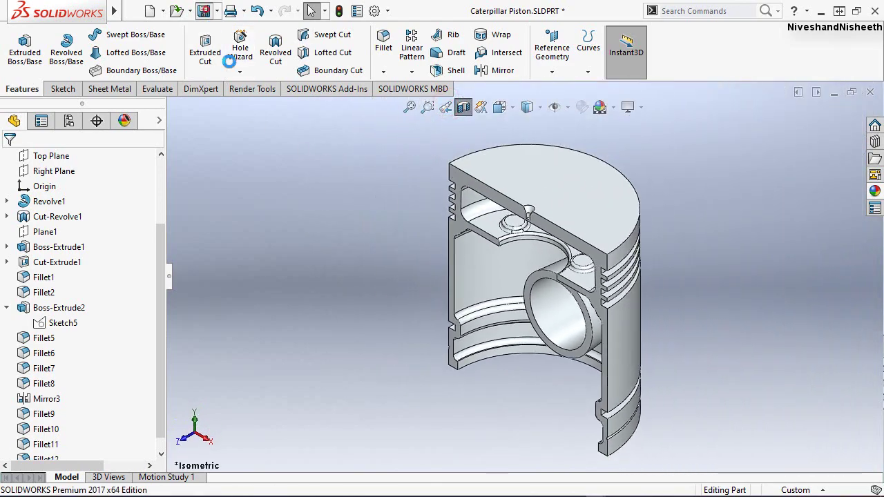
click(536, 400)
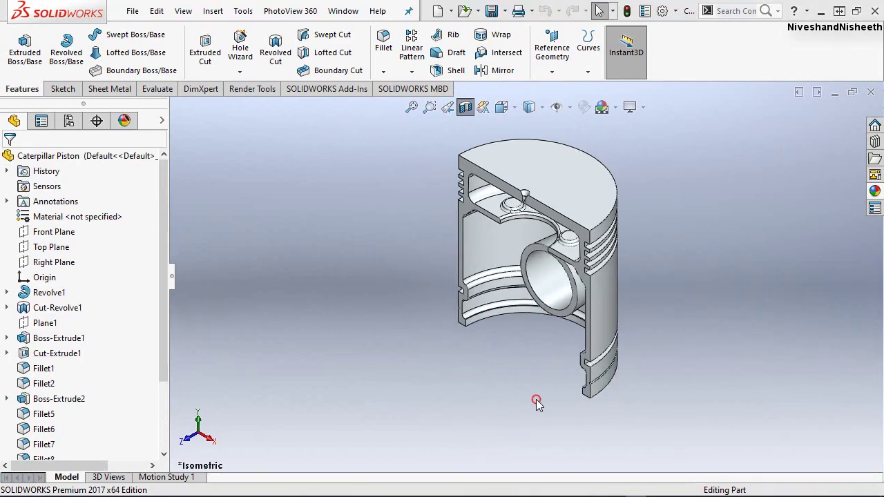
click(241, 44)
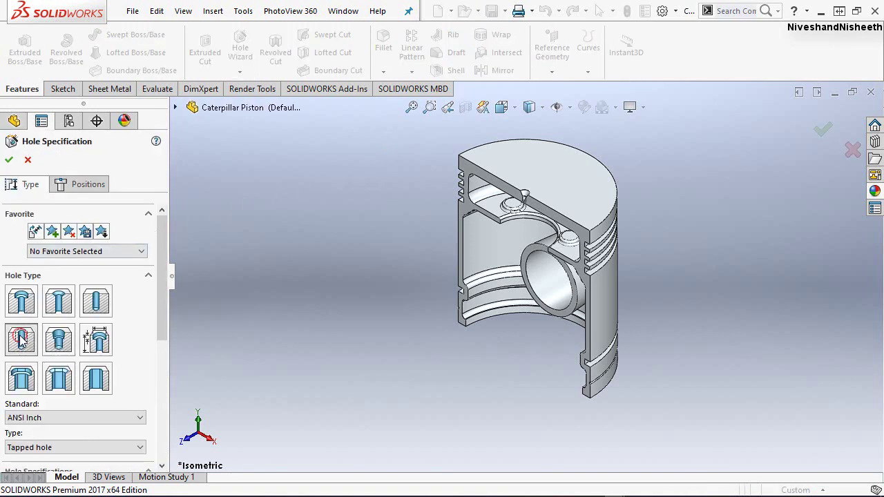
Place tapped-hole points at the centres of the two round bosses under the crown
drag(165, 313, 153, 390)
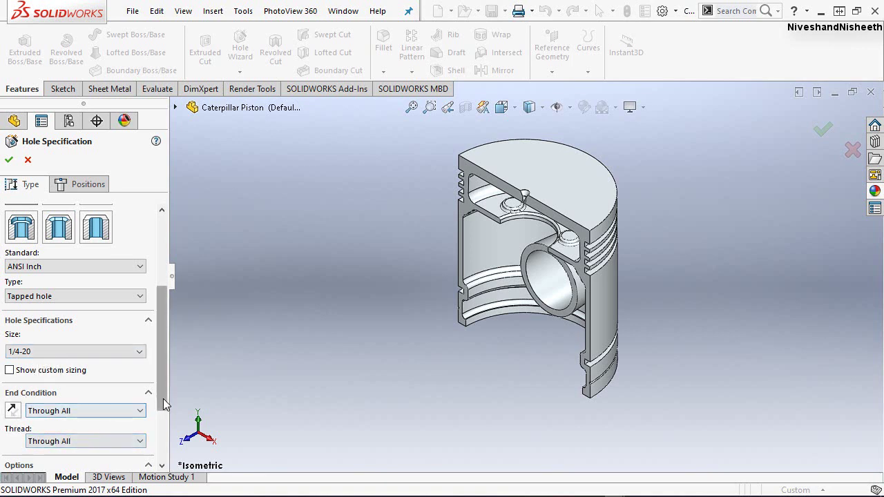
drag(161, 405, 160, 454)
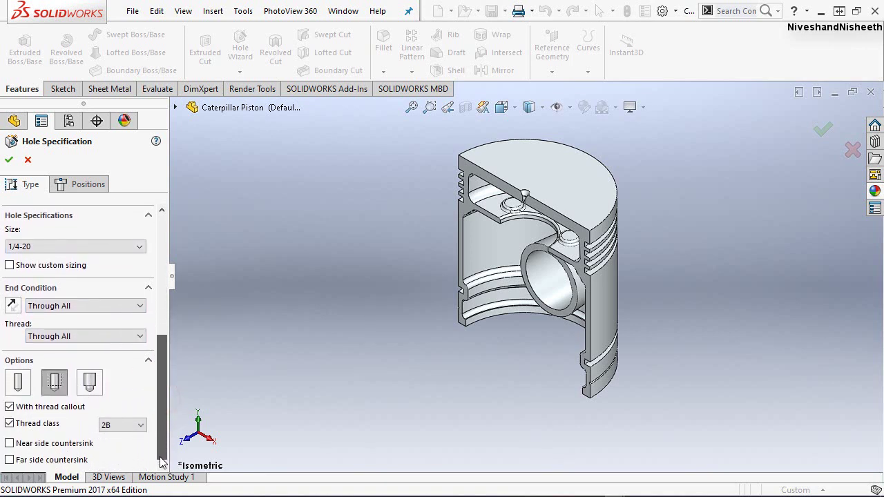
click(74, 193)
scroll(525, 197, down, 1)
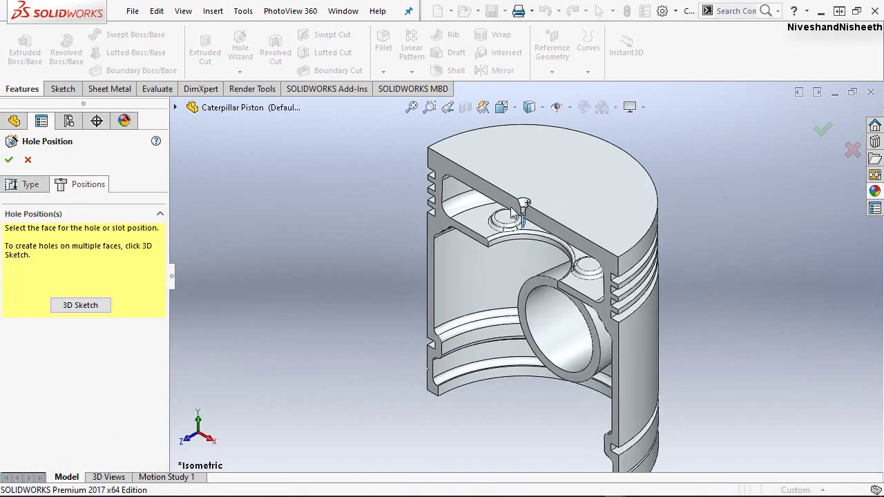
scroll(529, 197, down, 1)
scroll(532, 203, down, 2)
scroll(529, 224, down, 2)
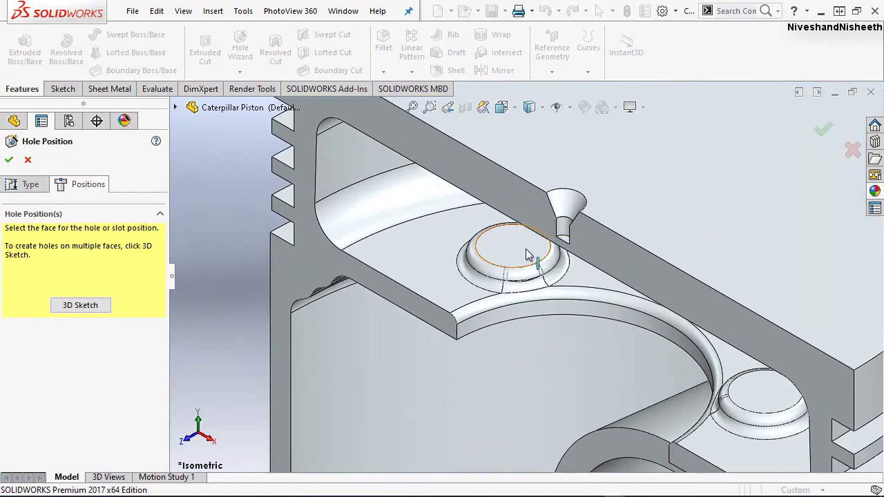
click(525, 255)
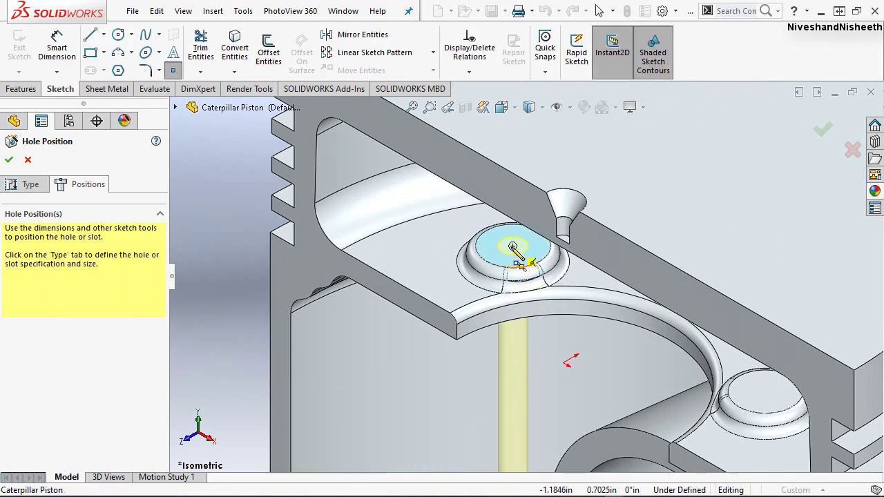
click(512, 247)
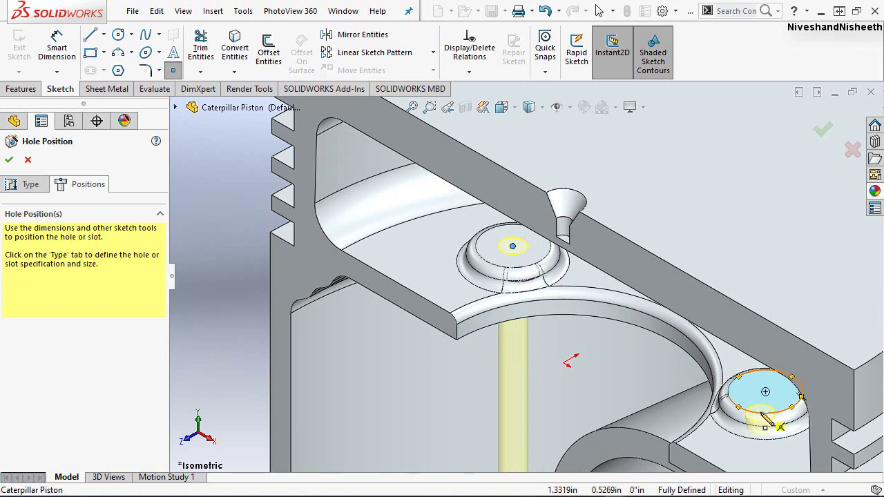
click(765, 393)
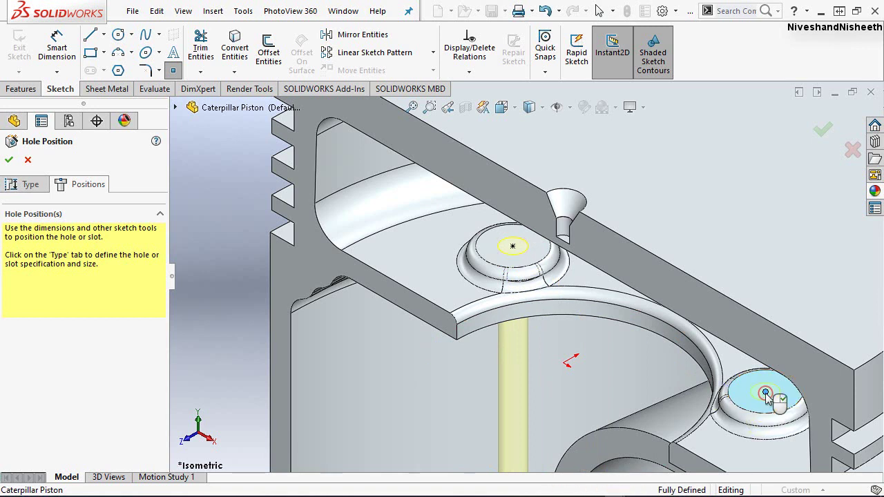
key(Return)
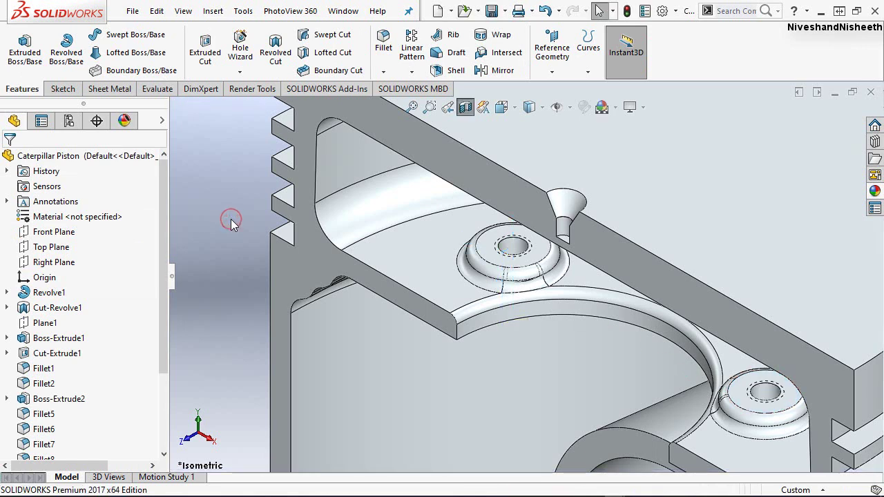
Re-section the piston on the Front Plane with the cut direction reversed
mouse_move(508, 293)
middle_down()
mouse_move(585, 140)
mouse_move(520, 174)
mouse_move(532, 343)
middle_up()
scroll(519, 174, up, 5)
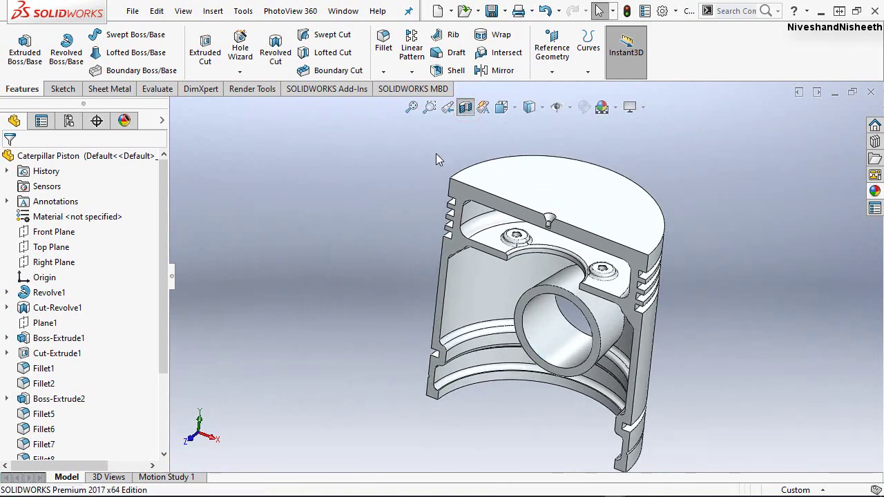
click(465, 107)
click(465, 107)
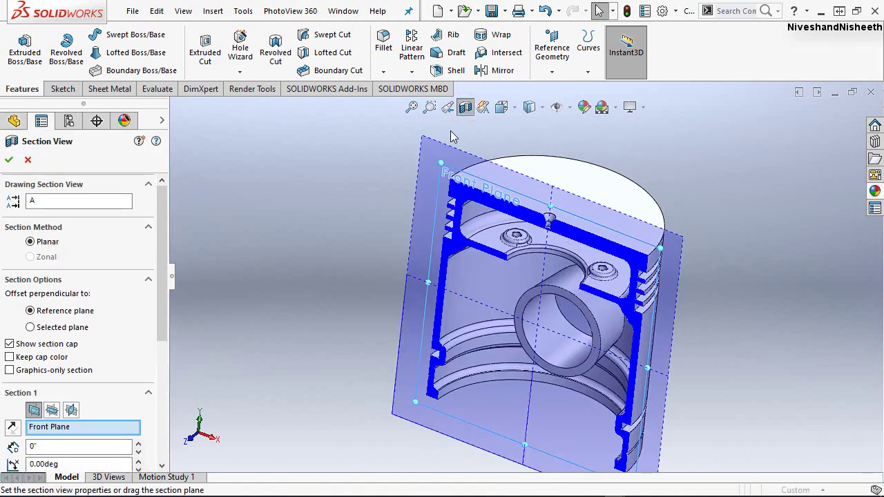
click(18, 428)
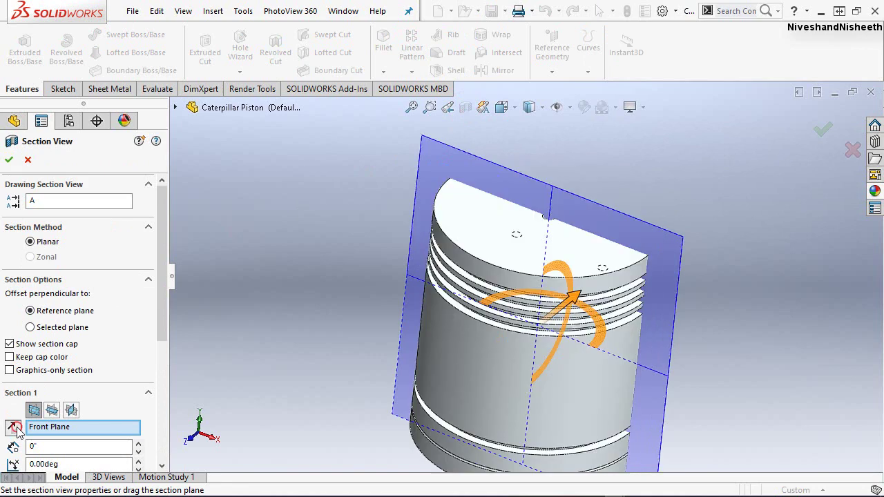
click(8, 161)
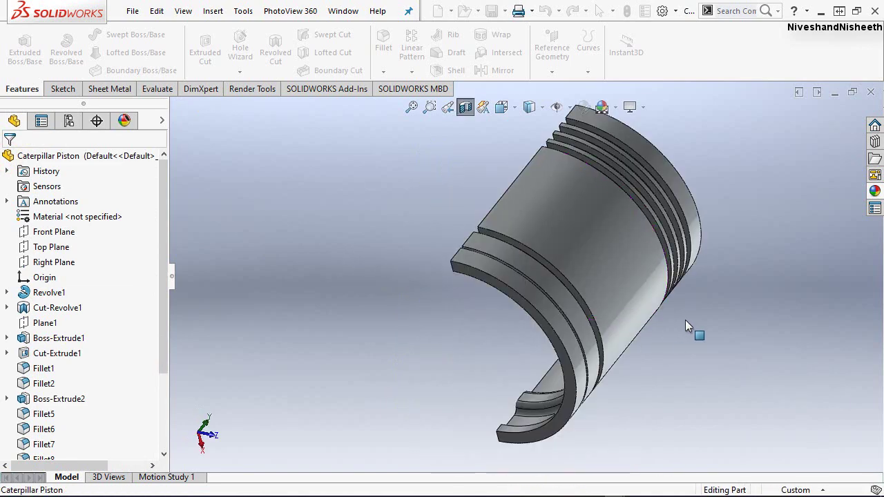
Add Hole Wizard tapped holes centred on both mirrored bosses in the other half
middle_drag(616, 258, 540, 214)
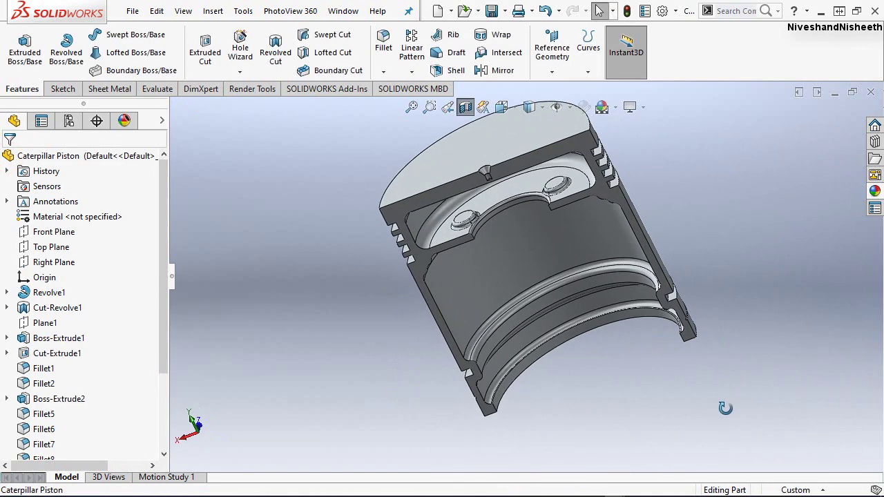
scroll(467, 189, down, 3)
scroll(467, 190, down, 2)
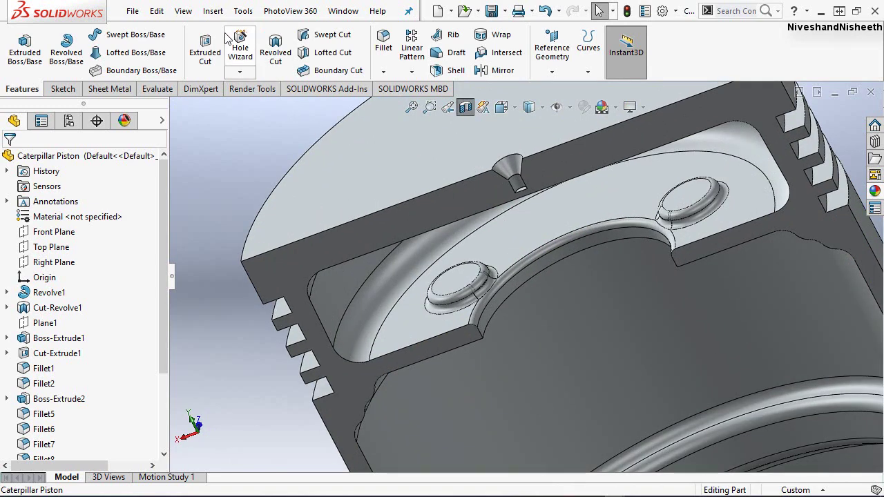
click(239, 53)
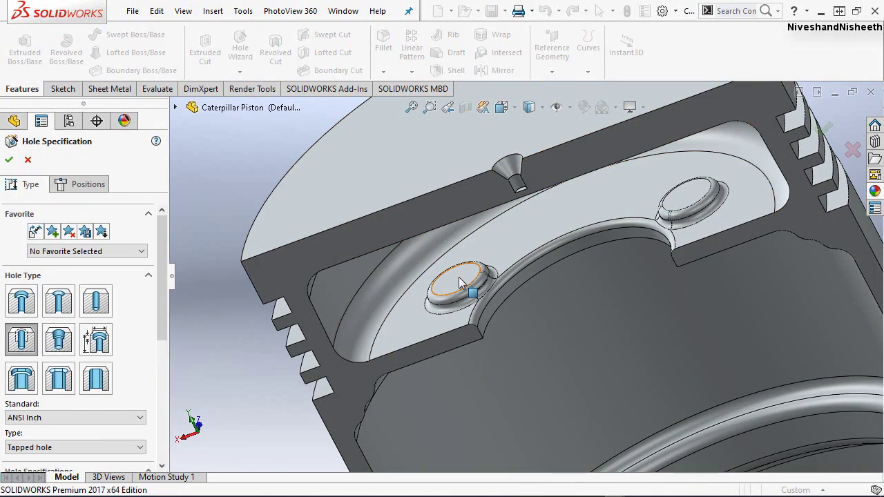
click(87, 185)
scroll(444, 289, up, 3)
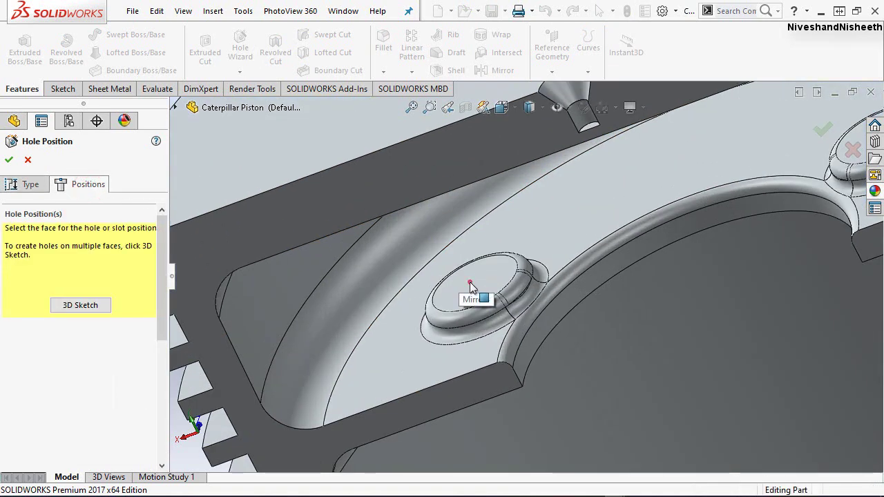
click(470, 283)
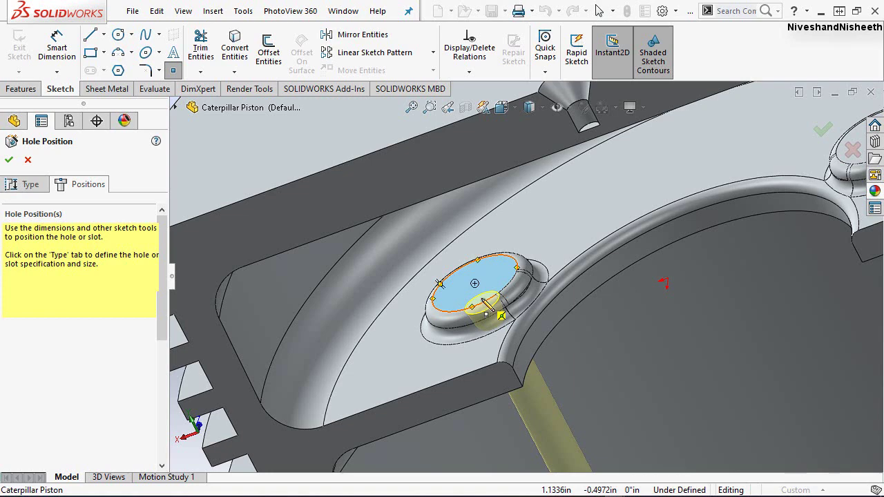
click(487, 304)
scroll(673, 261, up, 2)
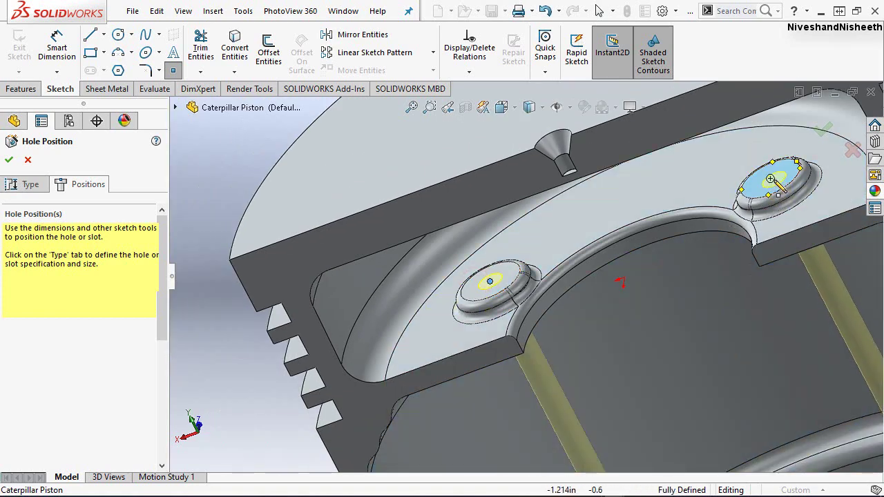
click(771, 181)
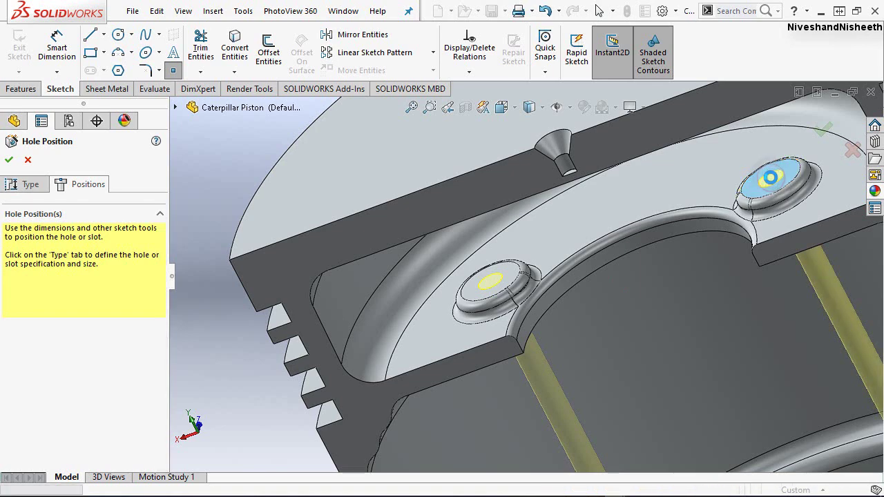
key(Return)
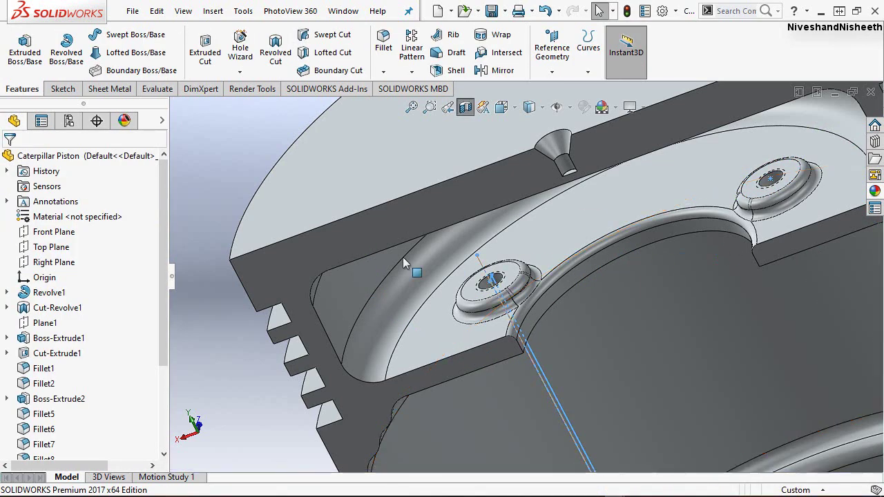
middle_drag(403, 257, 268, 251)
Turn off the section view, zoom to fit, and check the 1/4-20 tapped holes in the tree
click(268, 252)
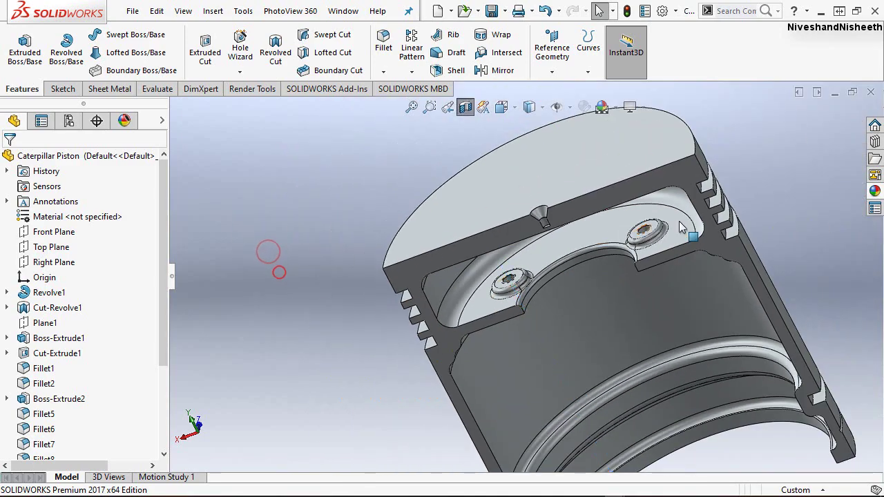
scroll(760, 193, down, 3)
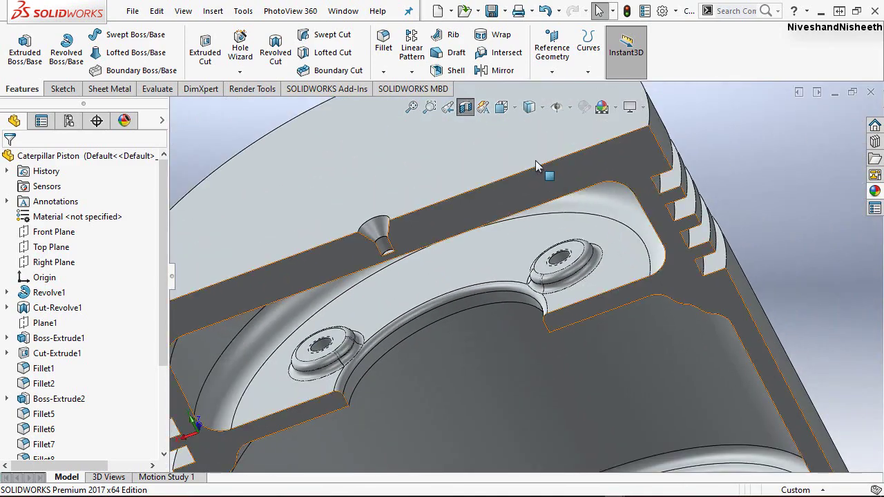
scroll(537, 169, up, 3)
click(448, 108)
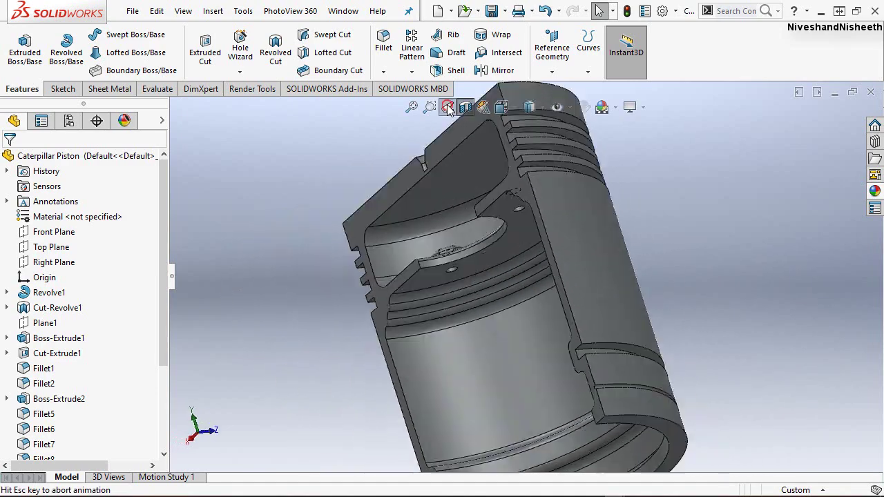
click(448, 109)
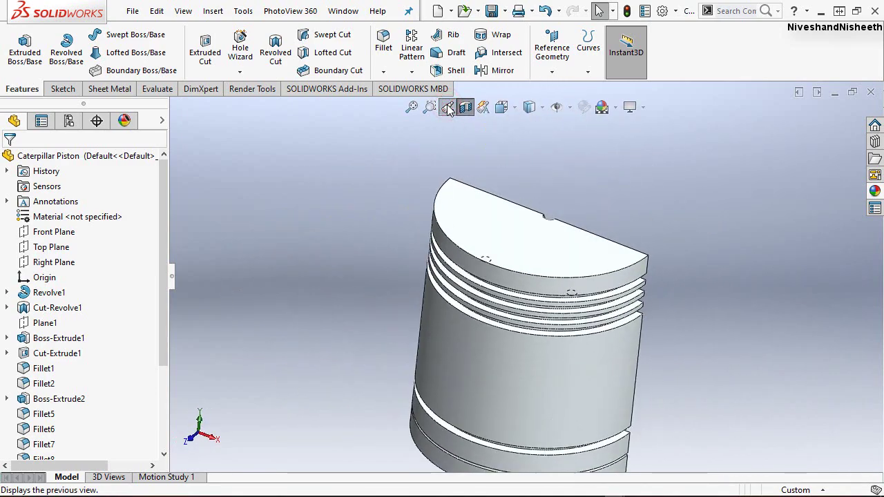
click(448, 108)
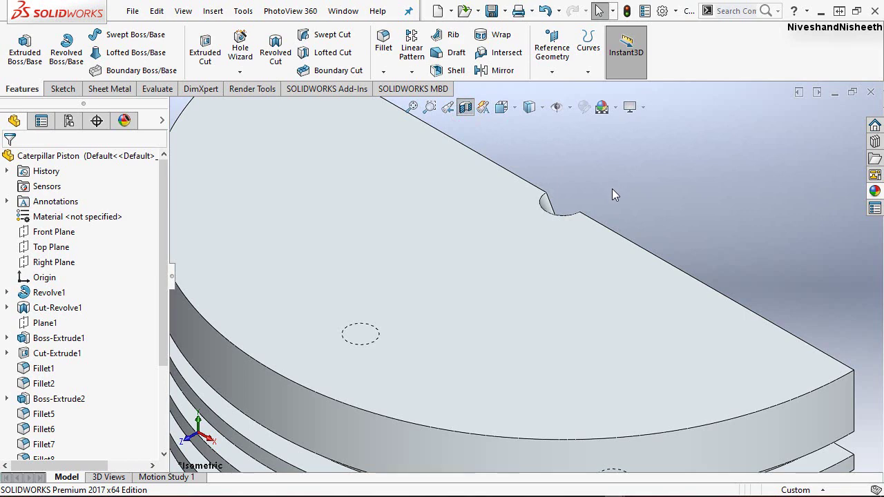
scroll(612, 189, up, 3)
key(z)
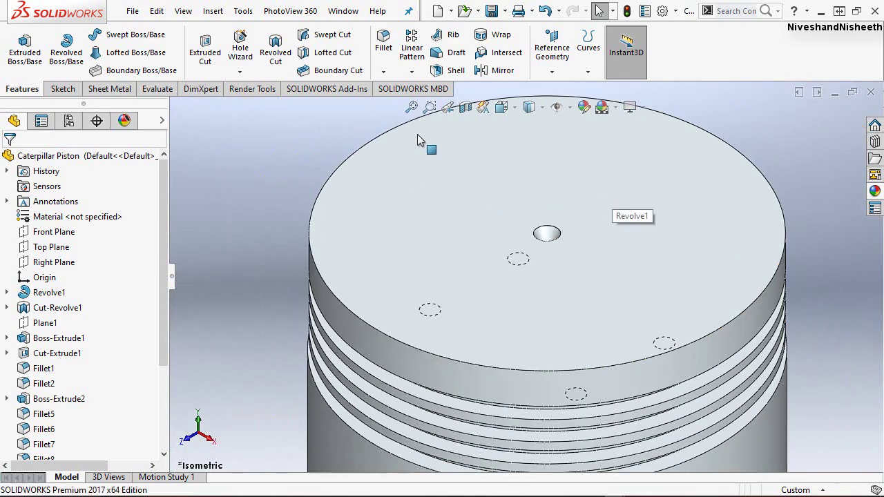
click(411, 106)
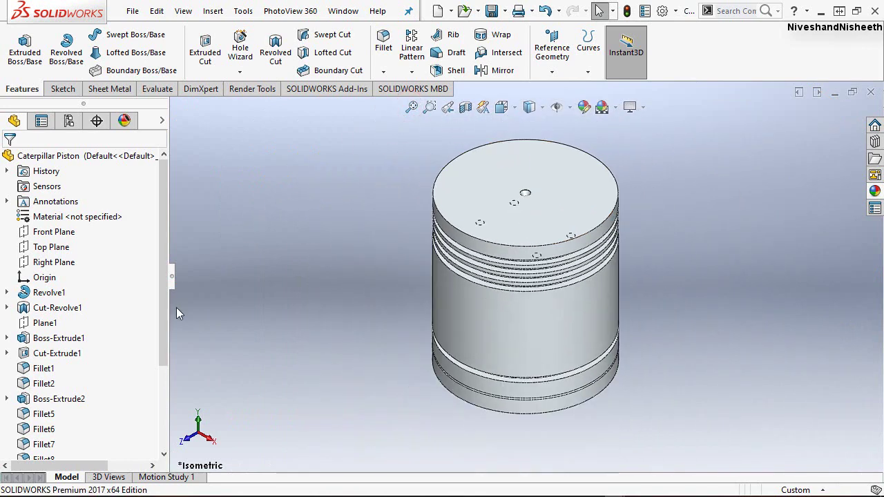
drag(164, 333, 164, 415)
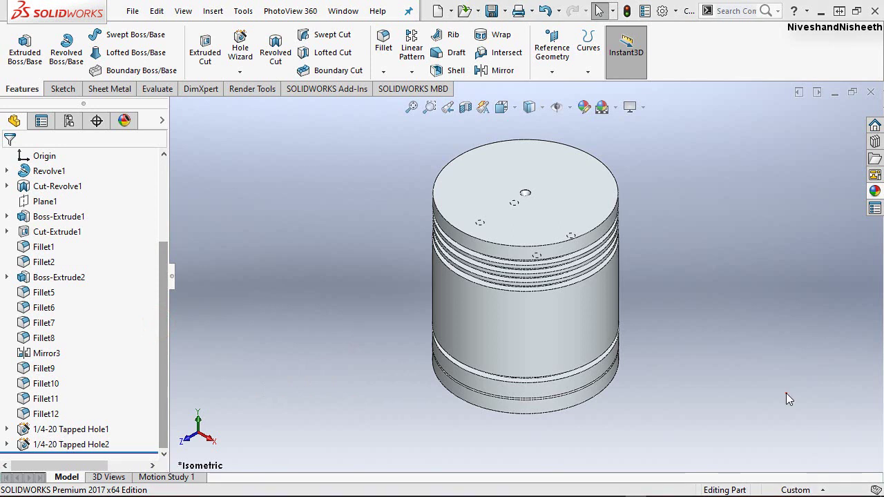
scroll(80, 223, up, 3)
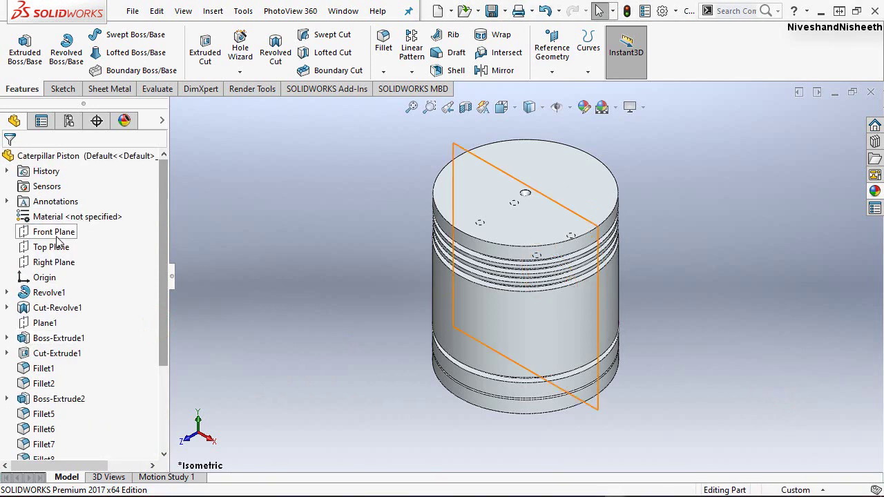
Start a sketch on the Front Plane with a reversed section cut of the piston
click(55, 233)
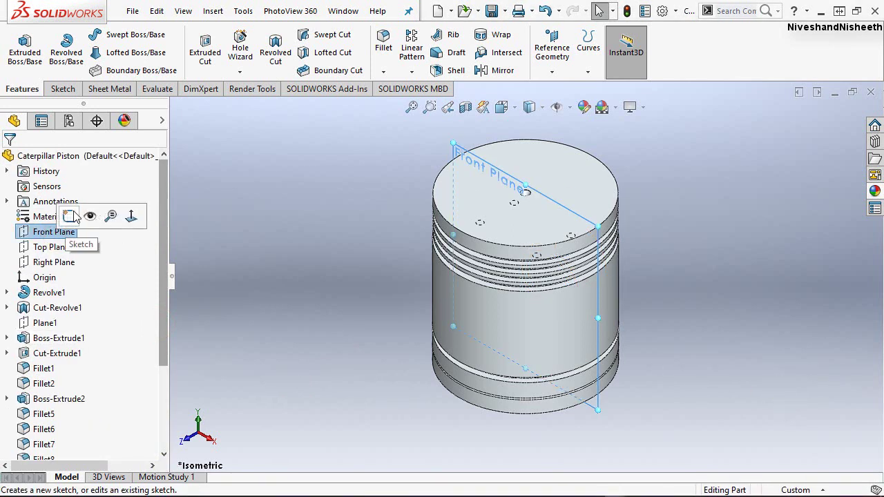
click(67, 217)
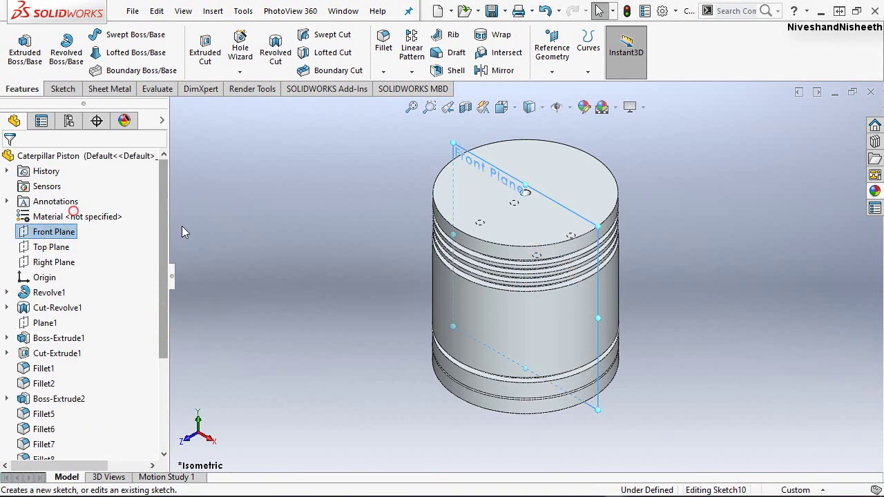
click(477, 107)
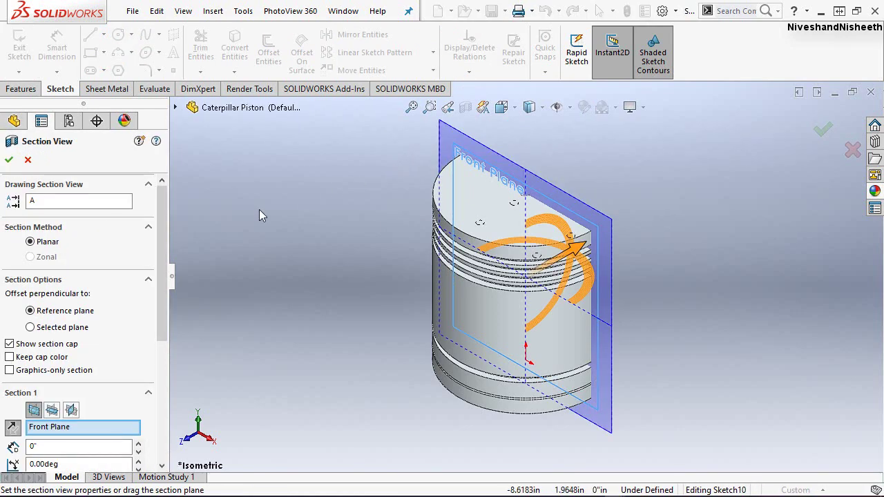
click(12, 428)
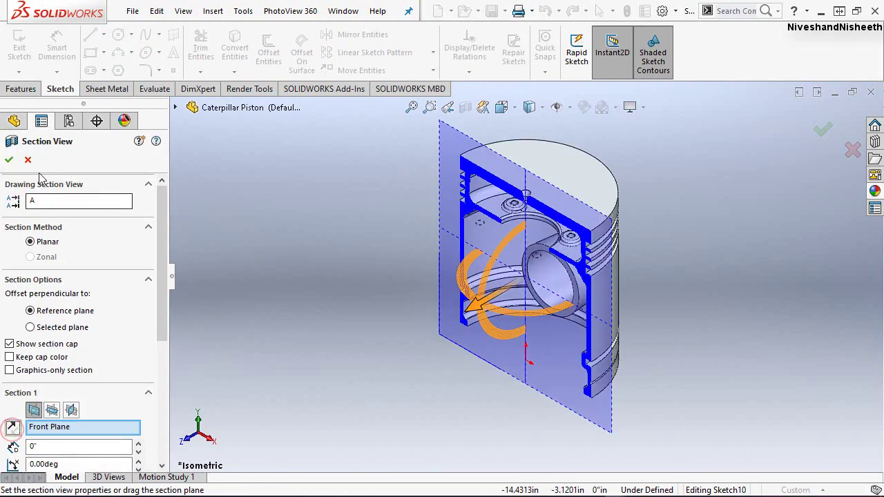
click(9, 159)
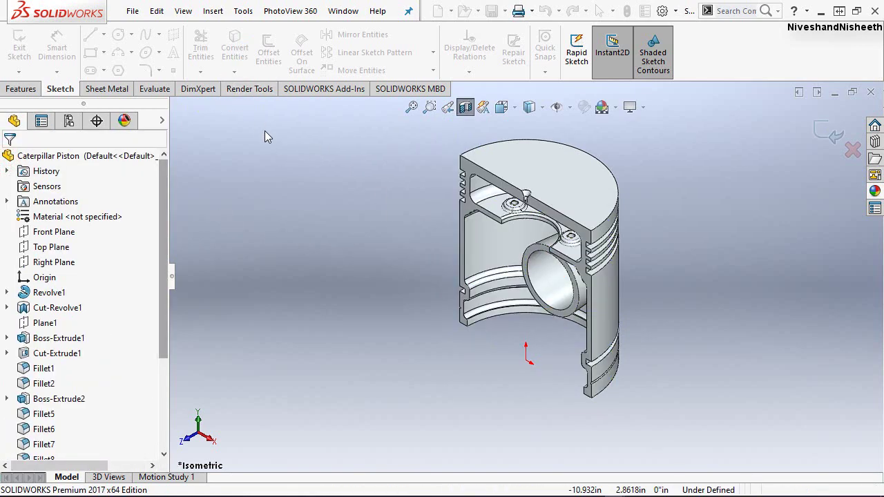
click(409, 320)
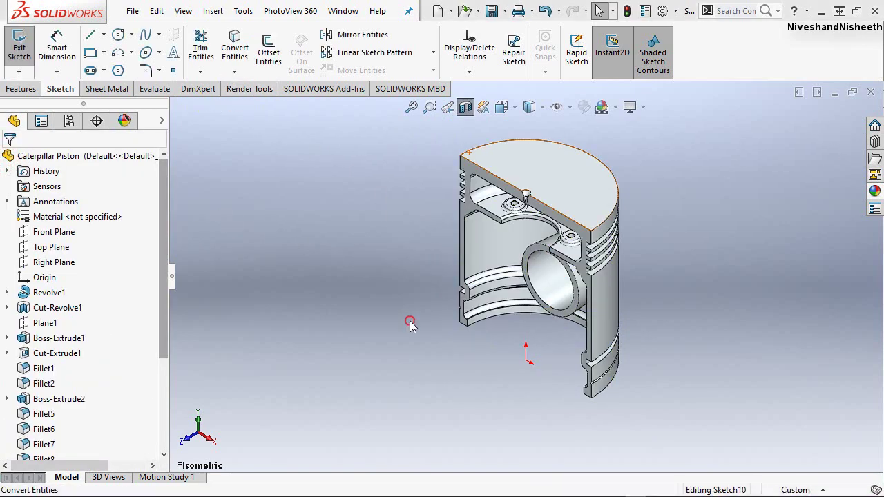
Create intersection curves from the outer, top and inner crown faces in the sketch
click(234, 72)
click(240, 108)
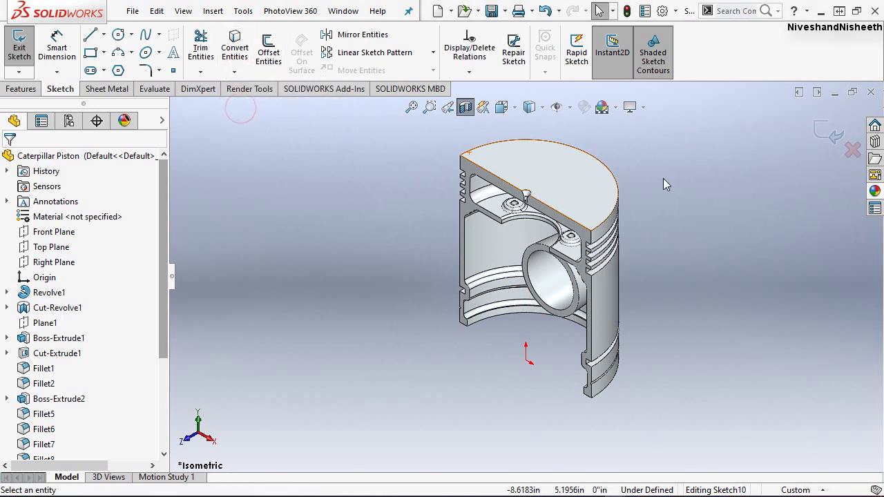
scroll(582, 159, down, 3)
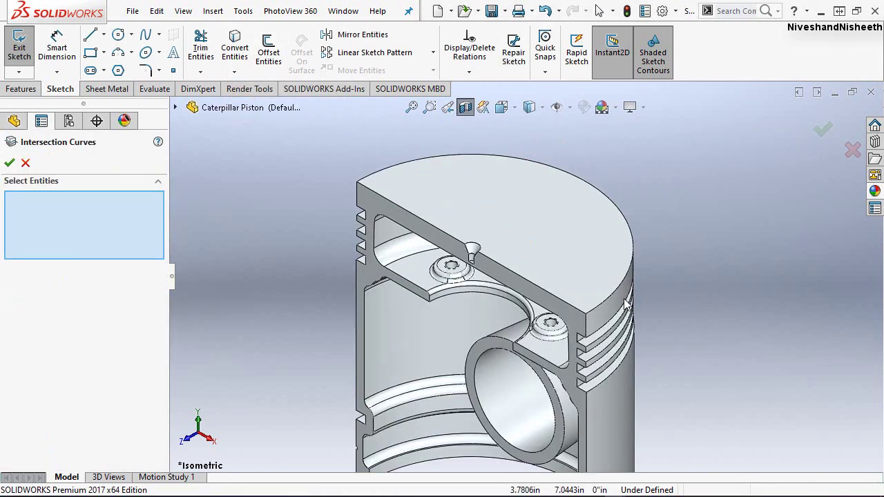
click(603, 311)
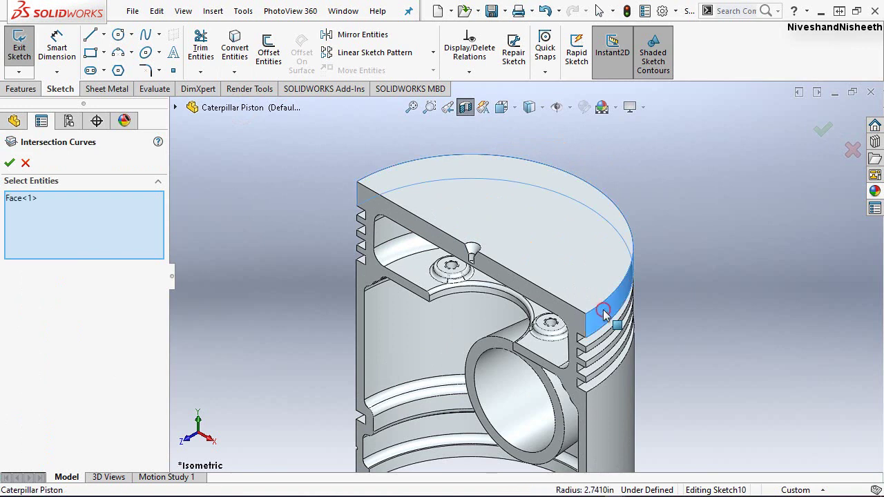
click(557, 264)
click(9, 163)
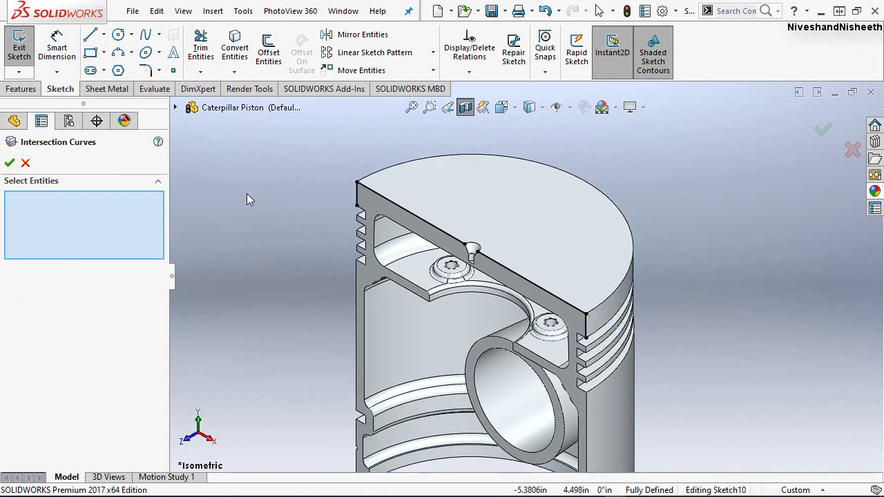
middle_drag(424, 310, 464, 235)
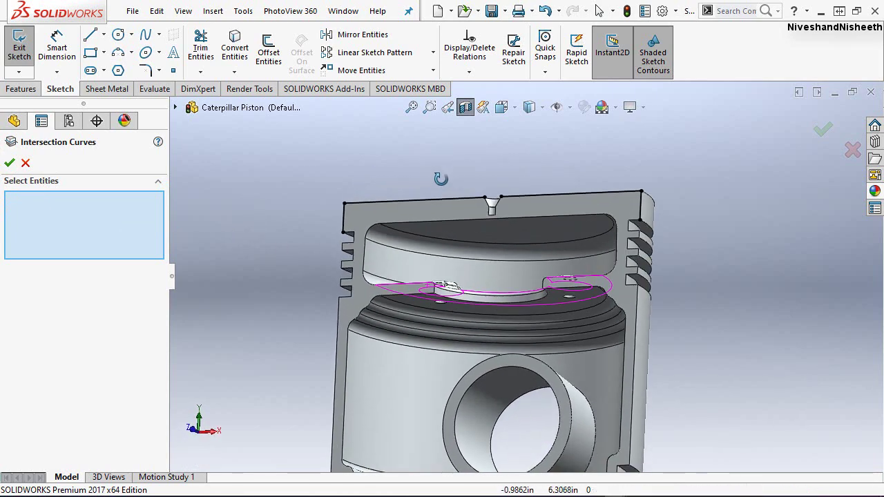
click(464, 233)
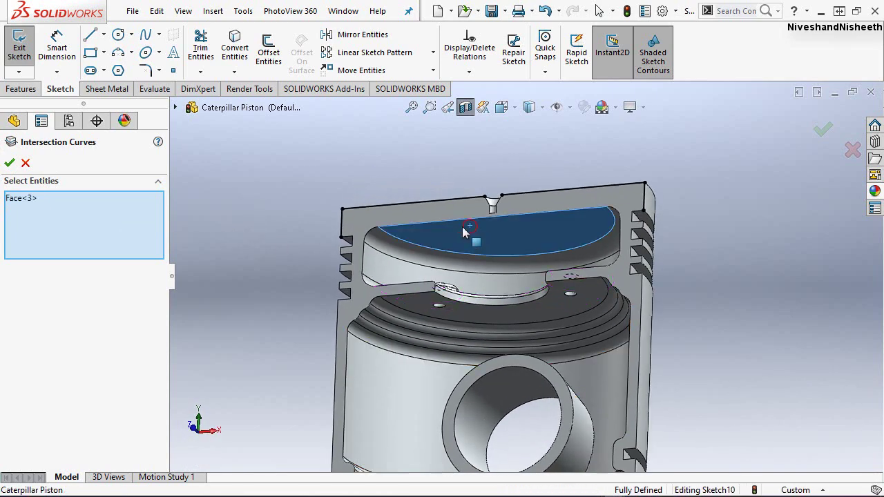
click(14, 164)
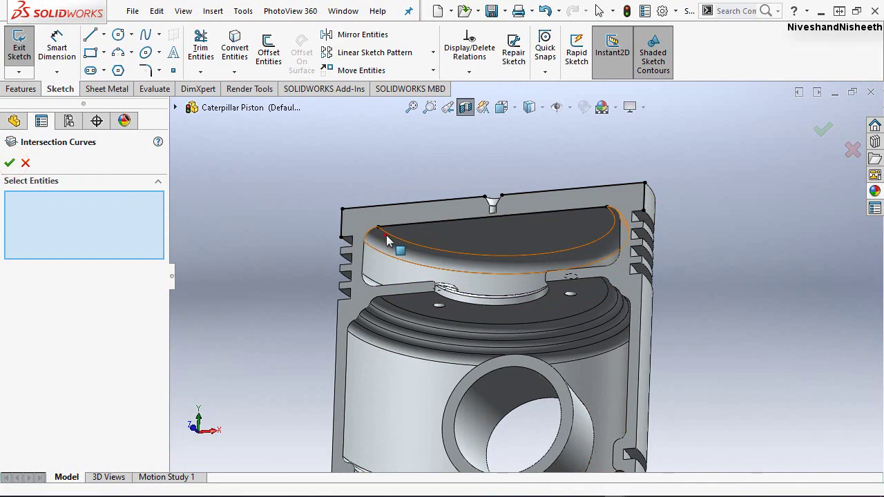
click(25, 164)
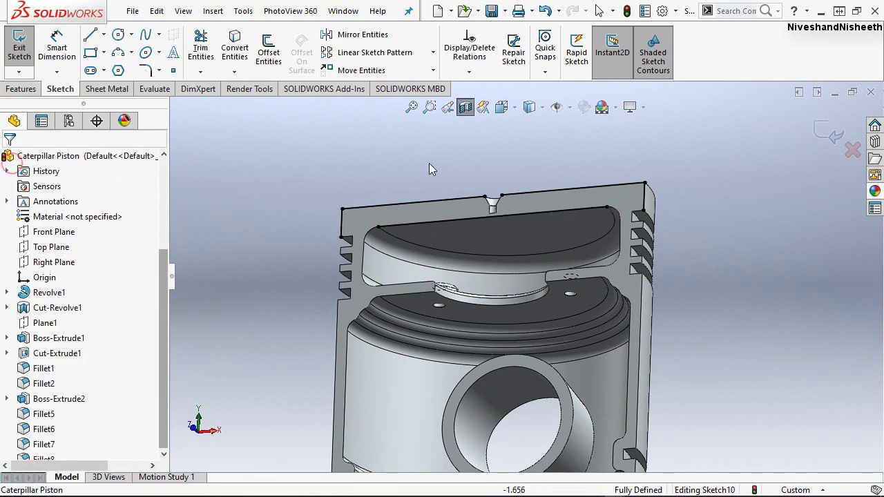
In Front view, convert the lines along the crown top to construction geometry
click(508, 113)
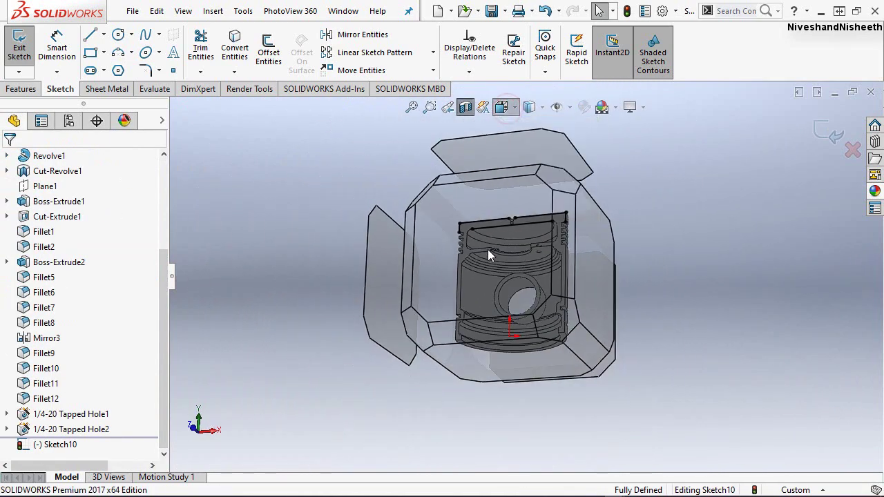
click(487, 252)
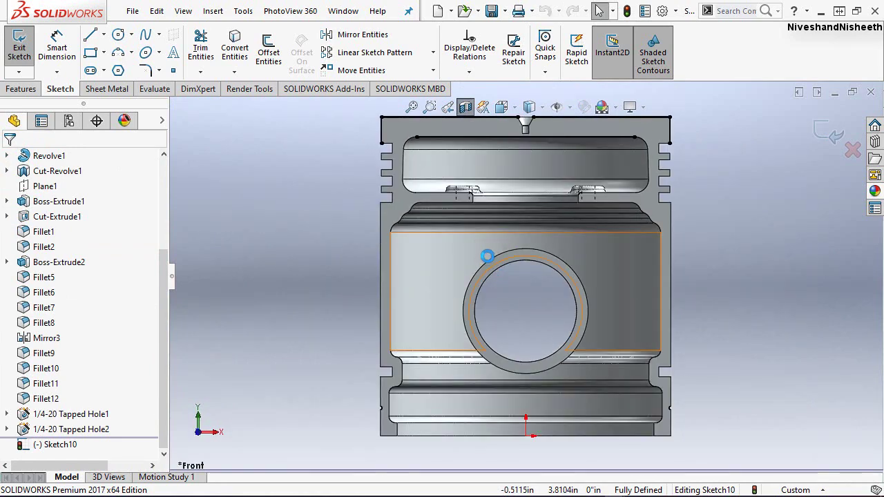
scroll(488, 256, up, 2)
scroll(442, 191, down, 1)
drag(284, 148, 763, 287)
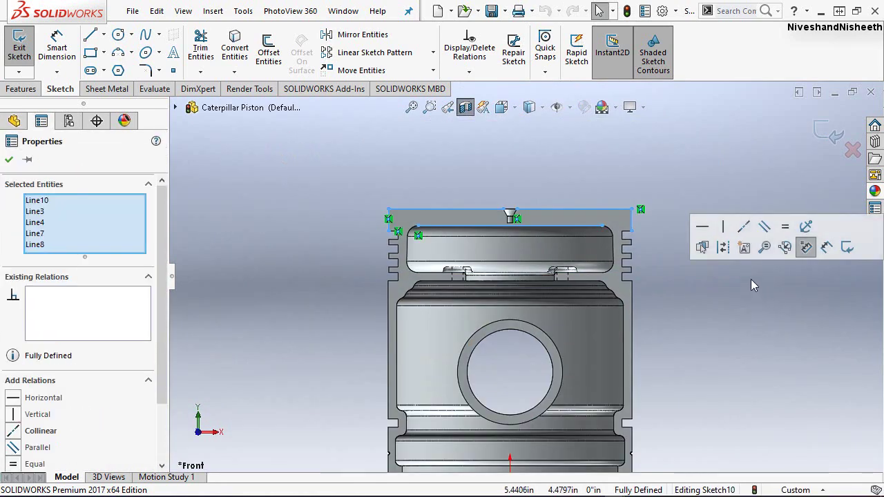
click(805, 247)
click(720, 242)
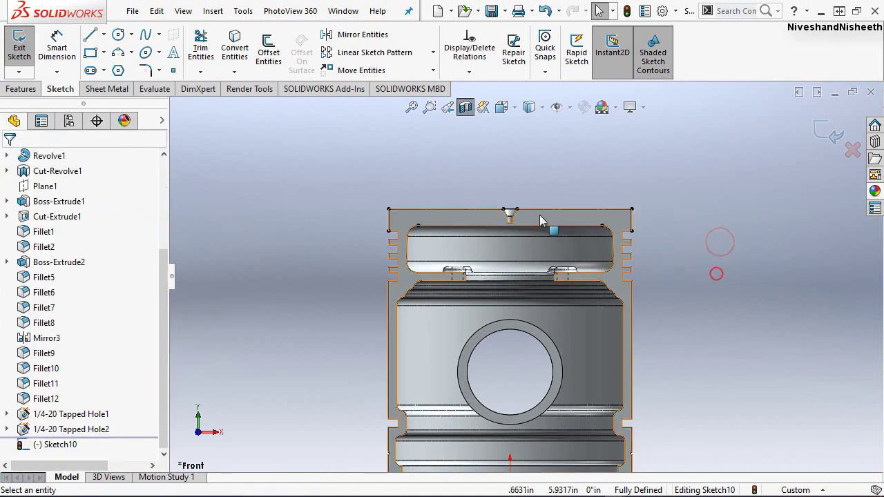
scroll(520, 208, down, 3)
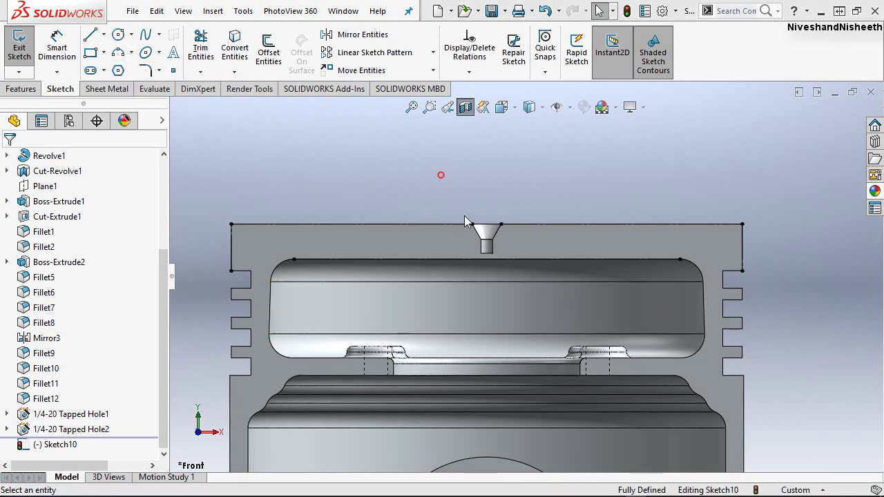
click(440, 175)
scroll(483, 244, down, 4)
scroll(499, 239, down, 2)
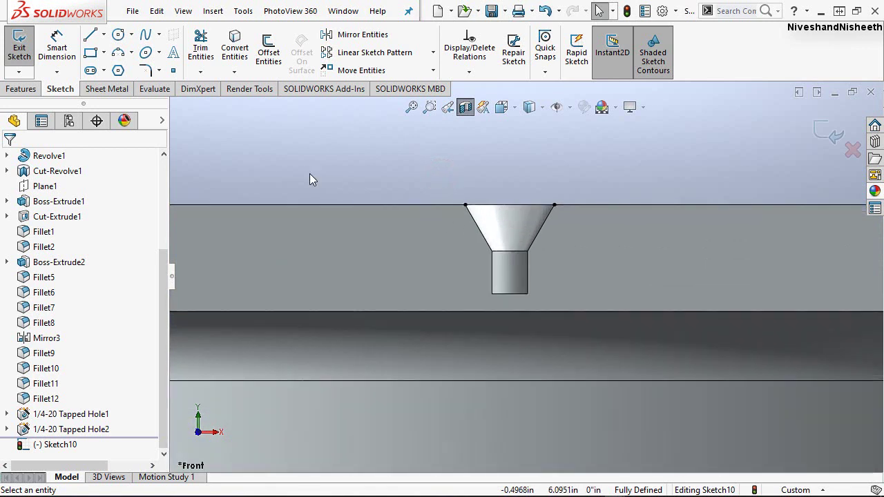
Draw a vertical construction line about 0.2503 in down from the crown hole's bottom
click(94, 40)
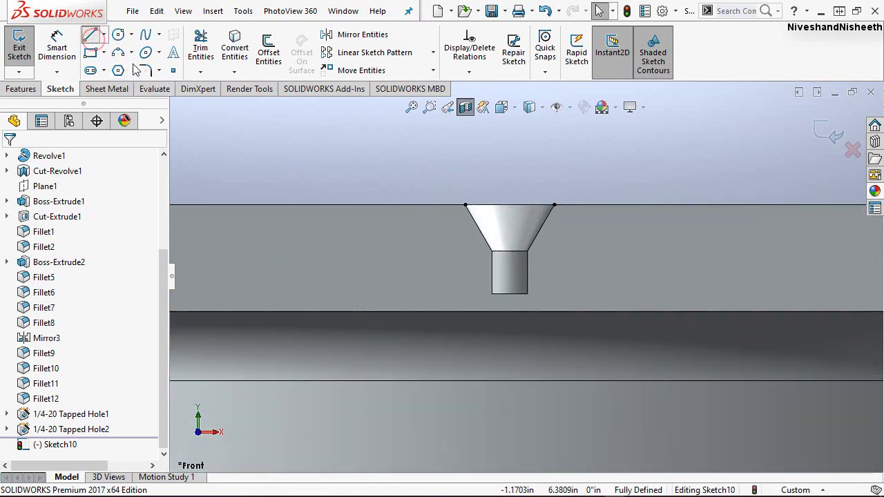
click(510, 294)
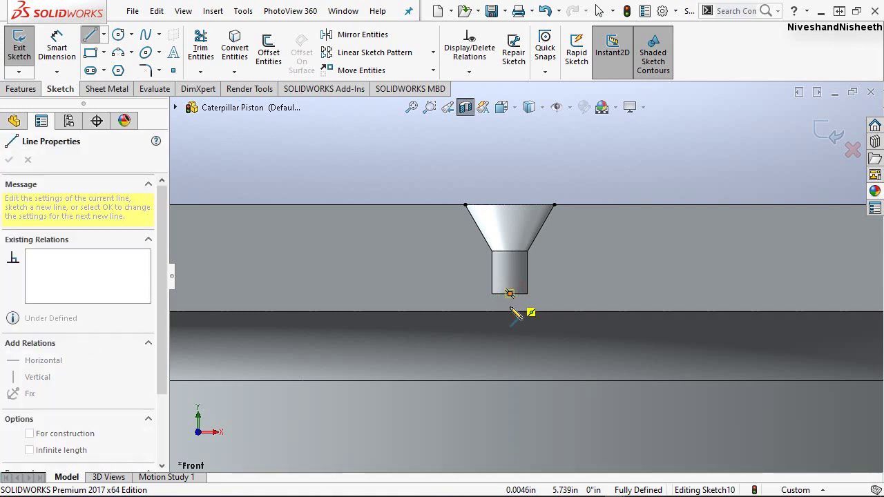
click(510, 366)
key(Escape)
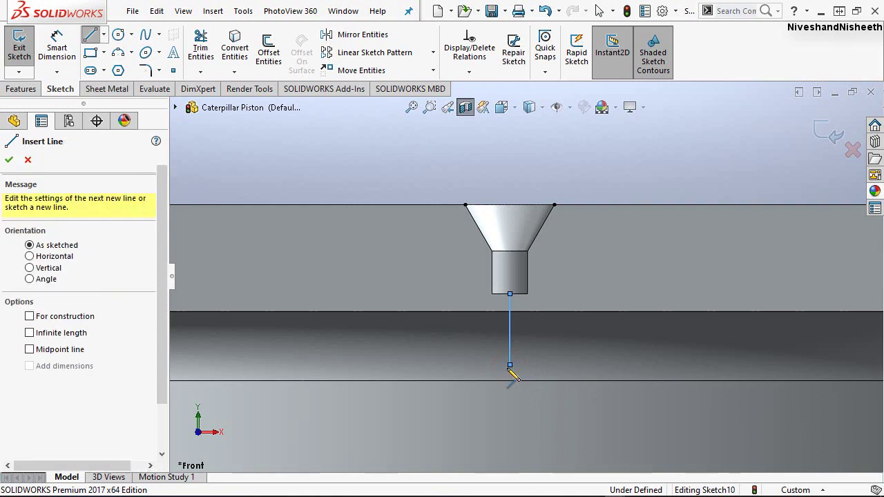
key(Escape)
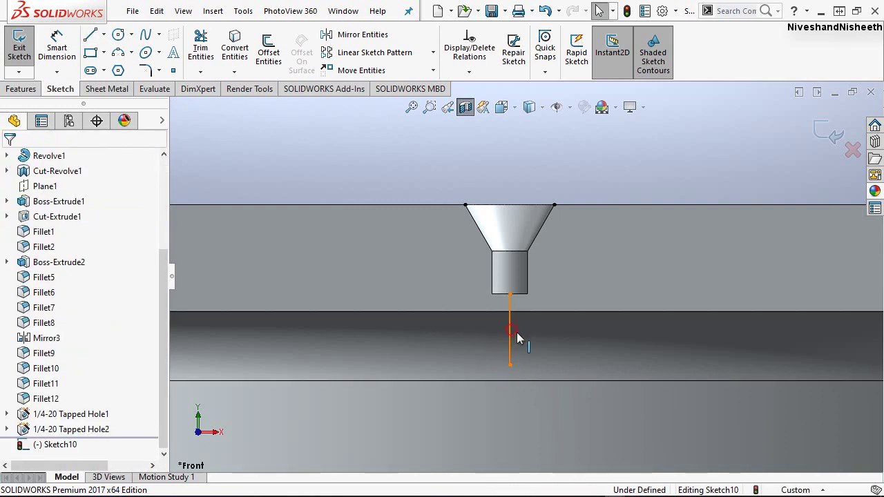
click(511, 333)
click(572, 289)
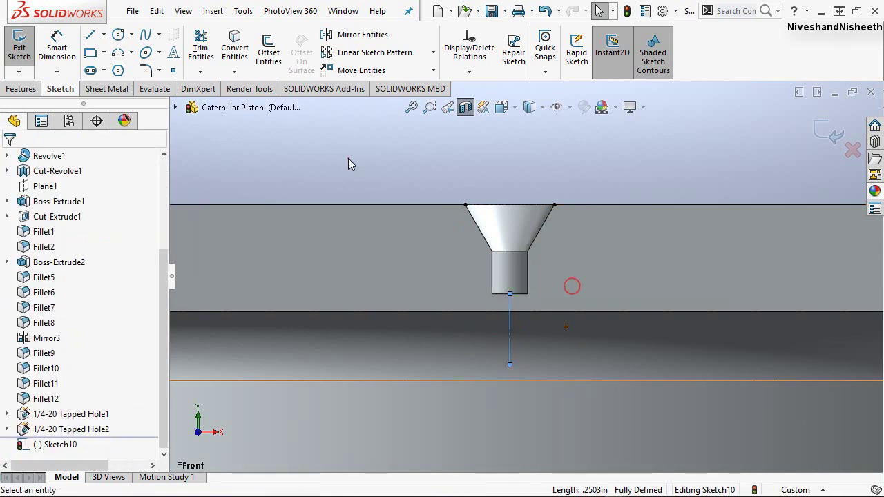
click(348, 159)
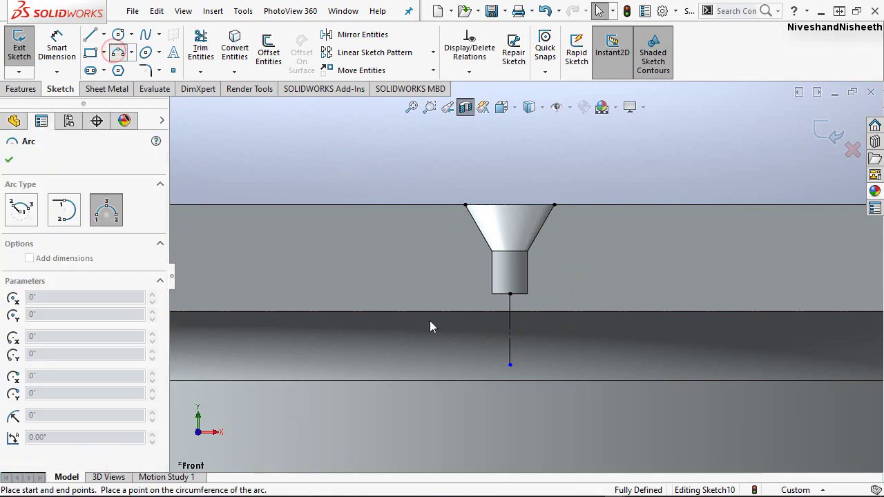
Sketch two connected arcs curving from the horizontal crown line toward the vertical line
scroll(435, 330, down, 2)
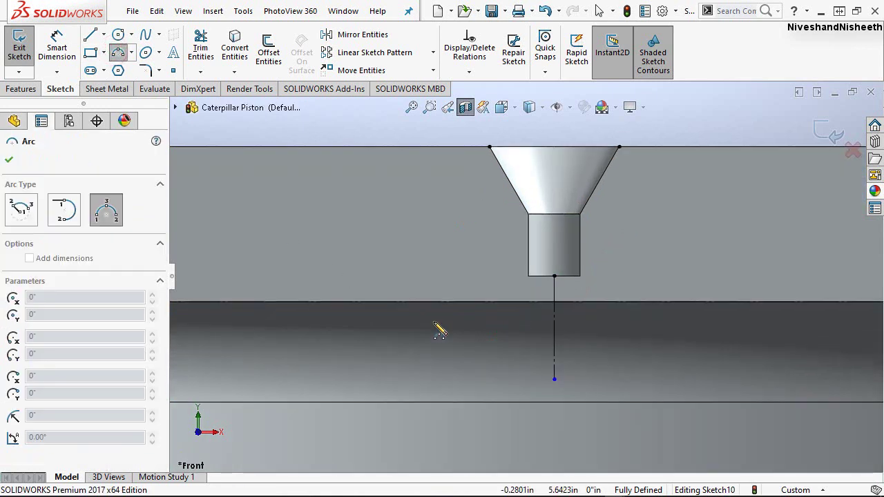
click(420, 302)
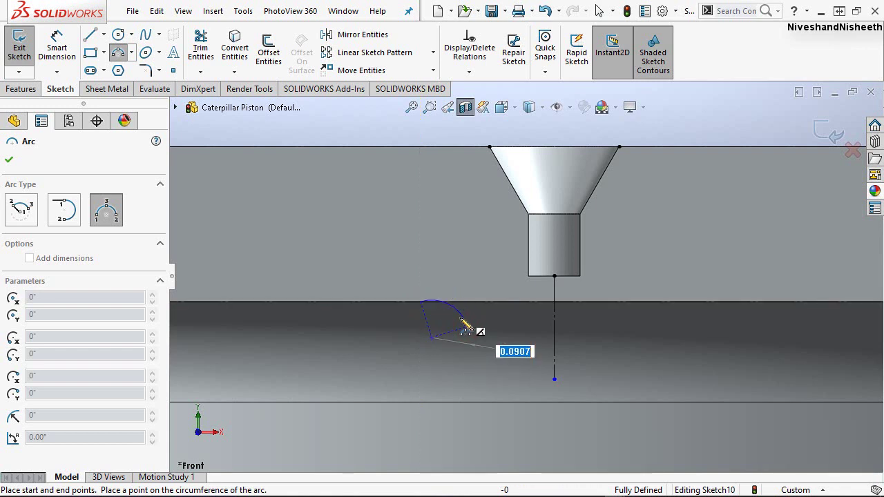
click(466, 326)
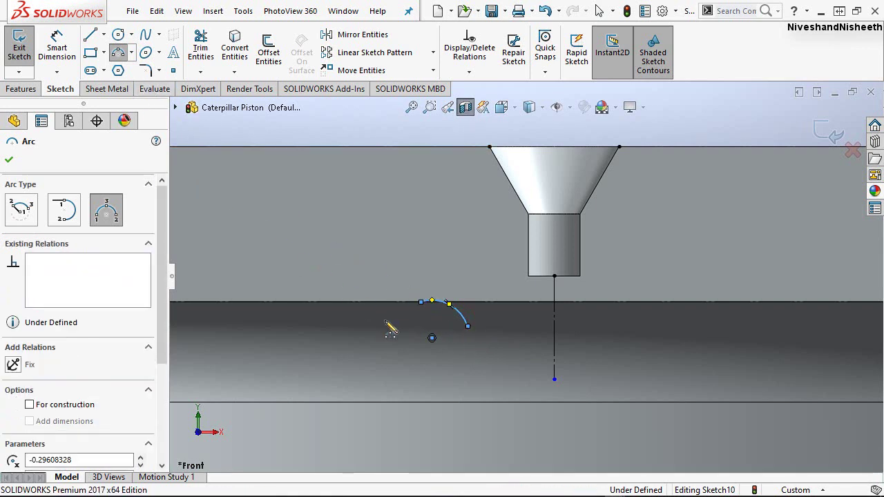
click(468, 326)
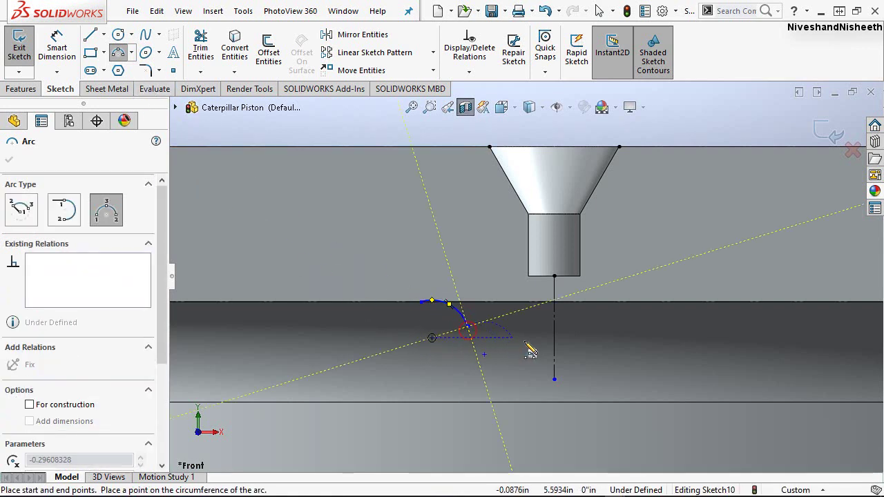
click(555, 346)
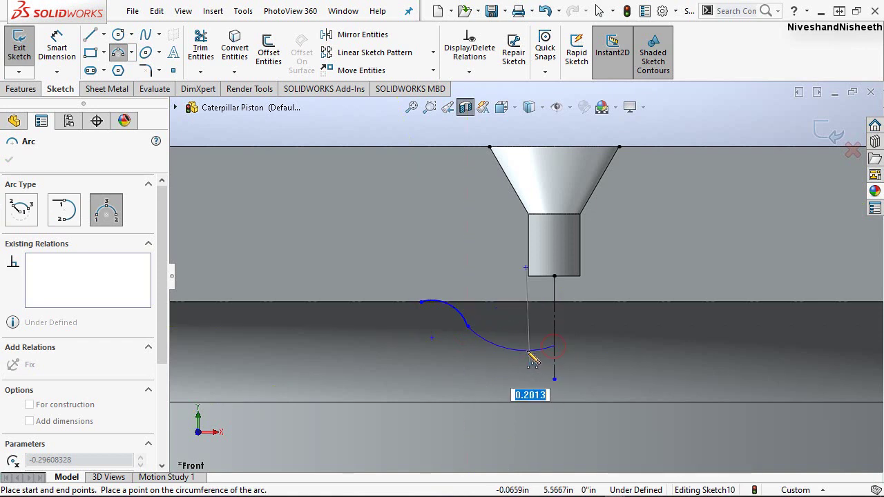
click(527, 350)
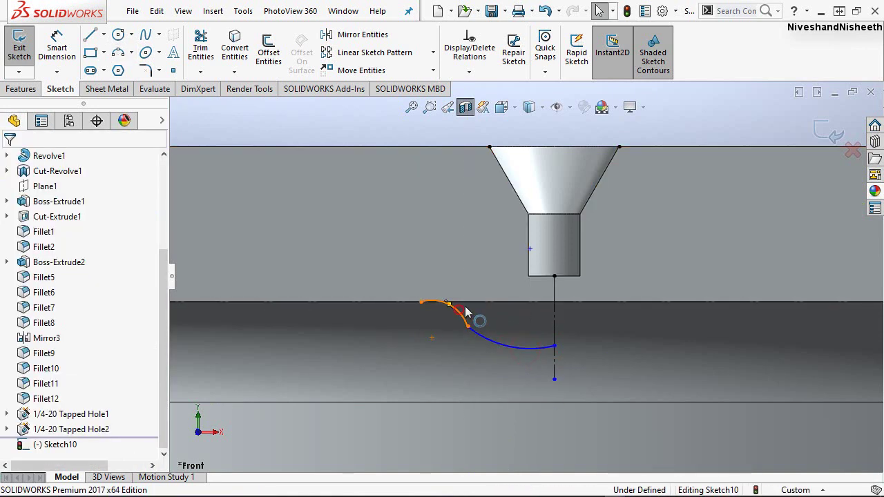
Make the small upper arc tangent to the horizontal crown line
click(466, 319)
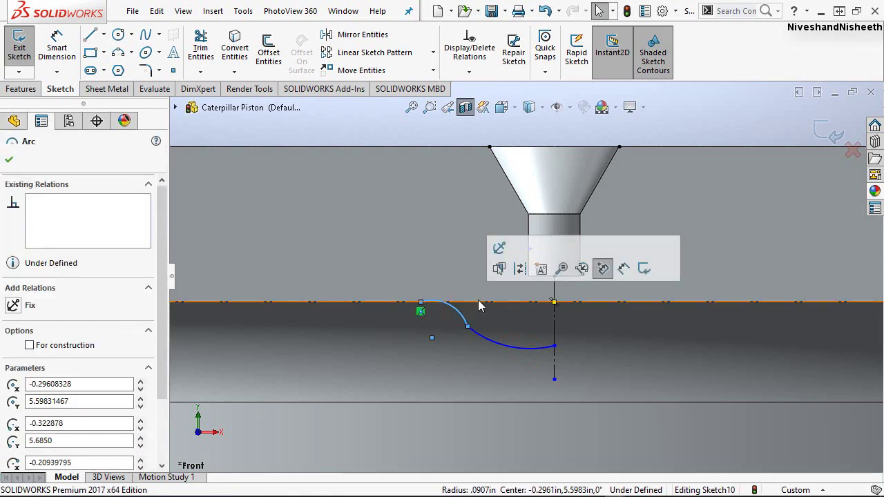
click(480, 305)
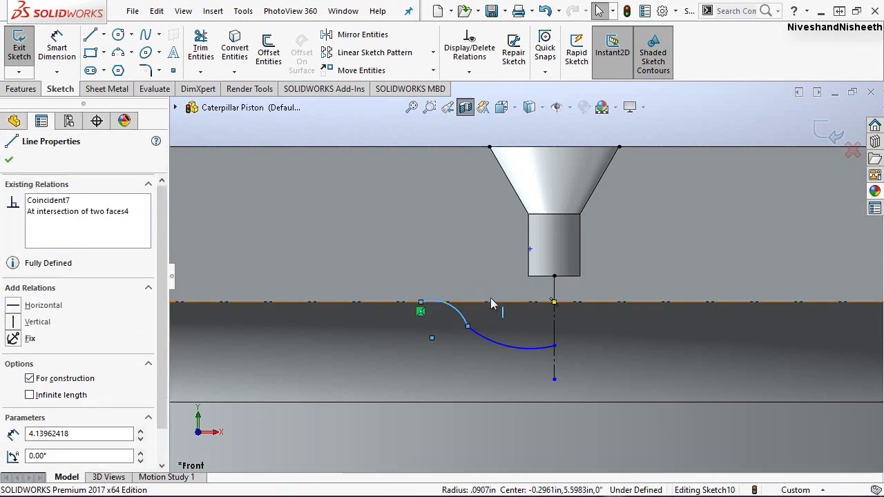
click(517, 241)
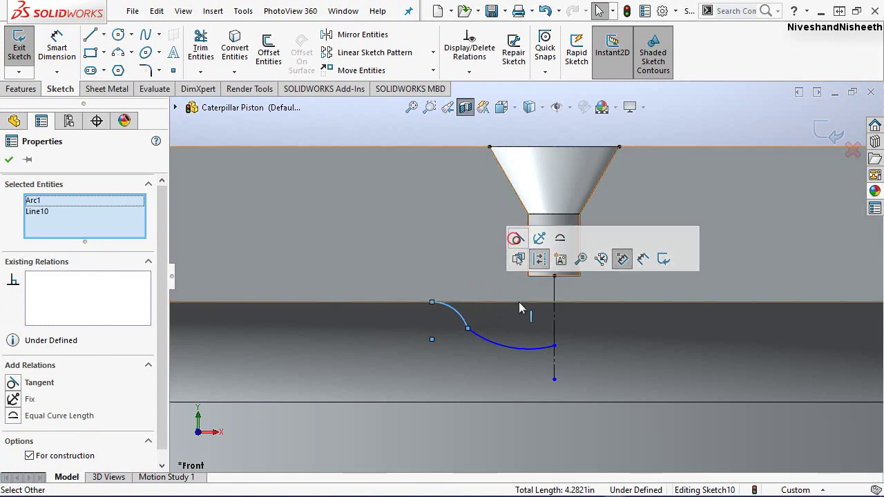
click(502, 364)
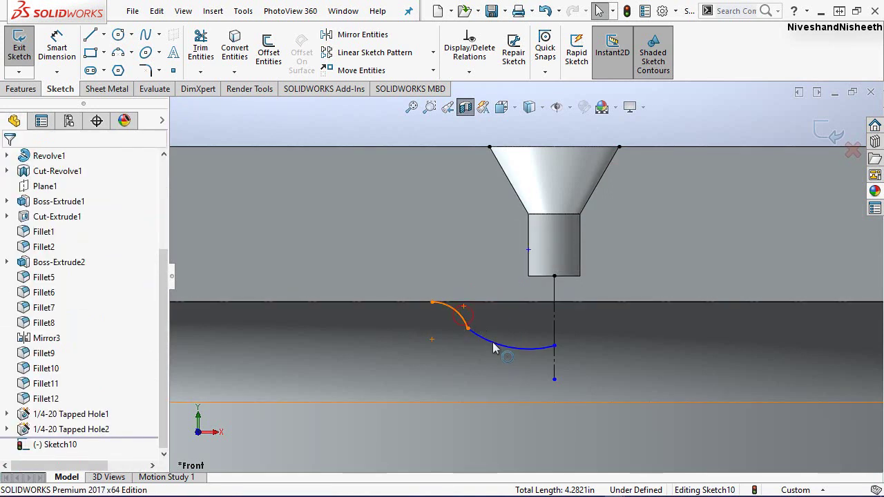
Make the two arcs tangent to each other, then begin dimensioning the sketch
click(493, 348)
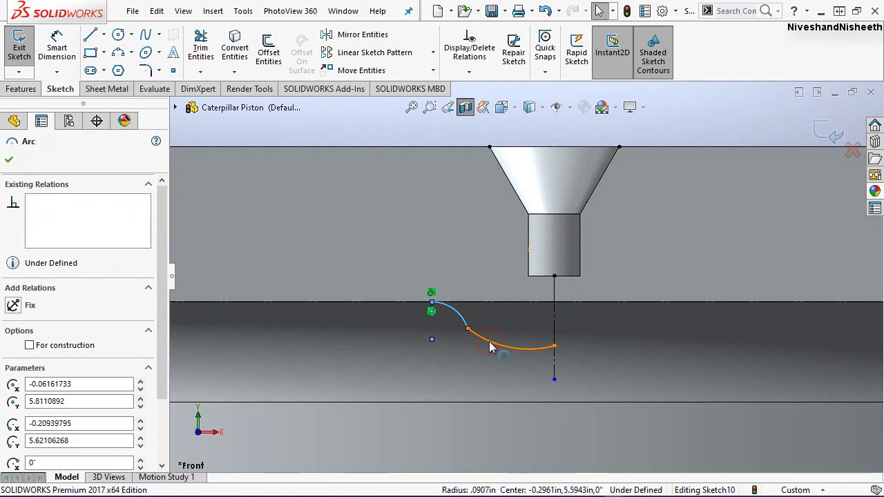
ctrl+click(452, 316)
click(549, 281)
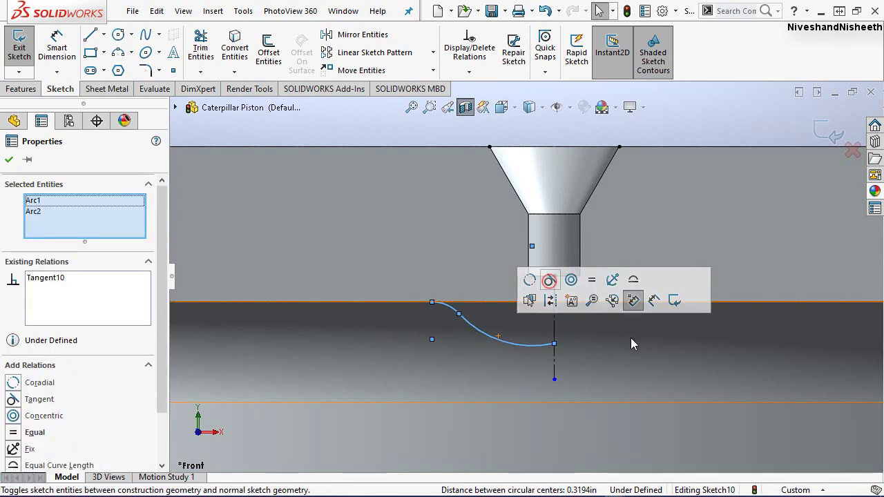
click(373, 131)
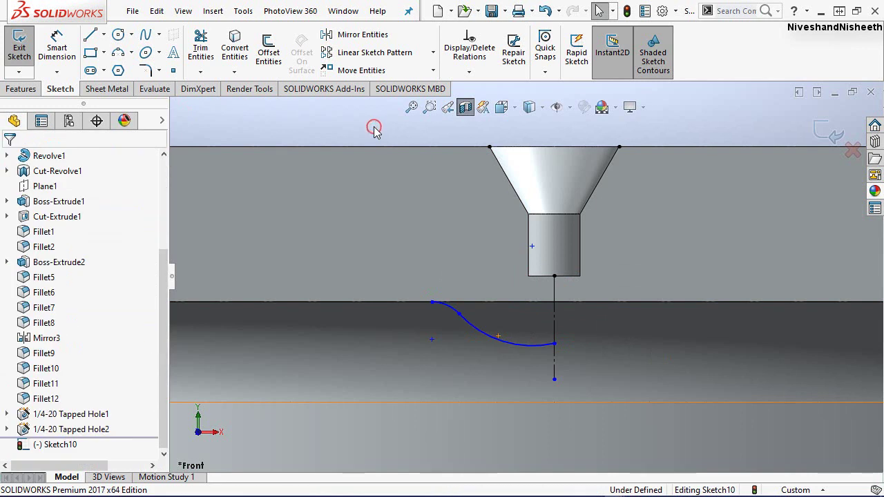
click(464, 322)
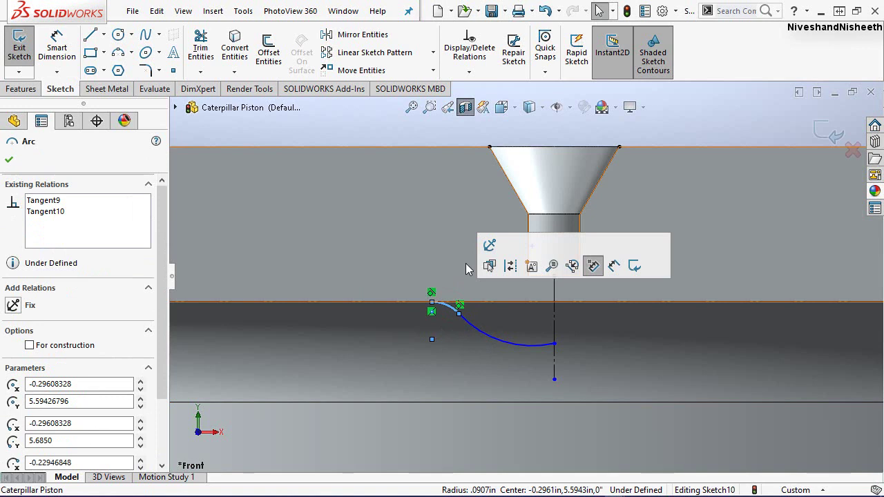
click(57, 48)
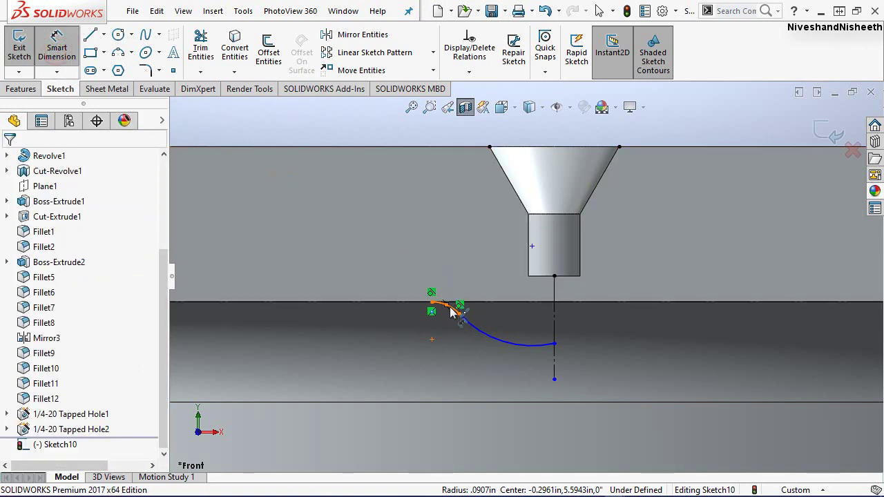
scroll(455, 314, down, 2)
scroll(460, 314, down, 1)
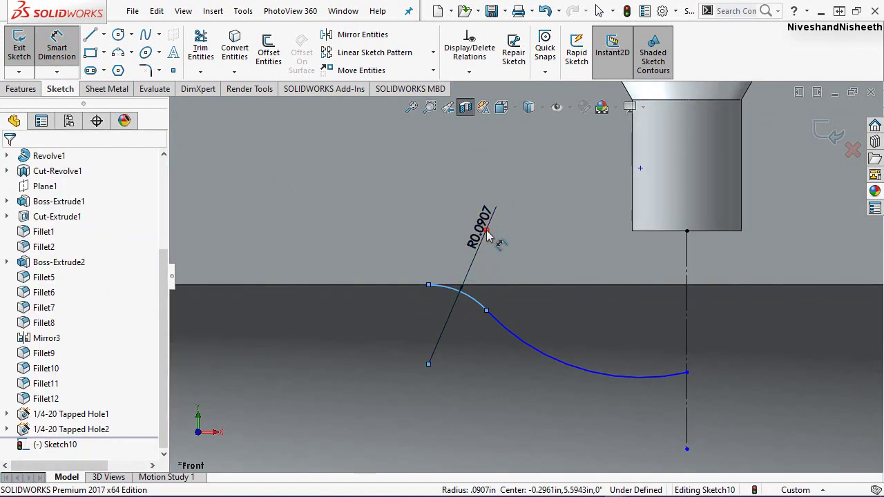
Give the upper arc a 0.25-inch radius and make both arcs equal
click(487, 233)
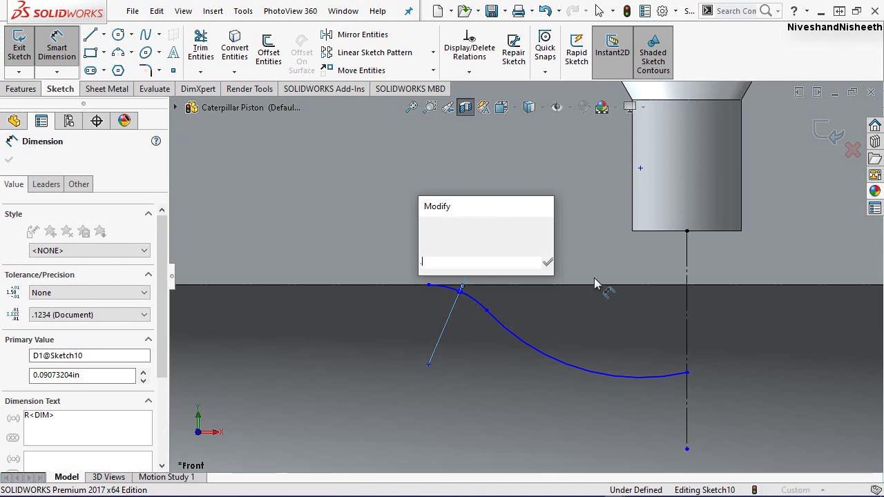
text(.25)
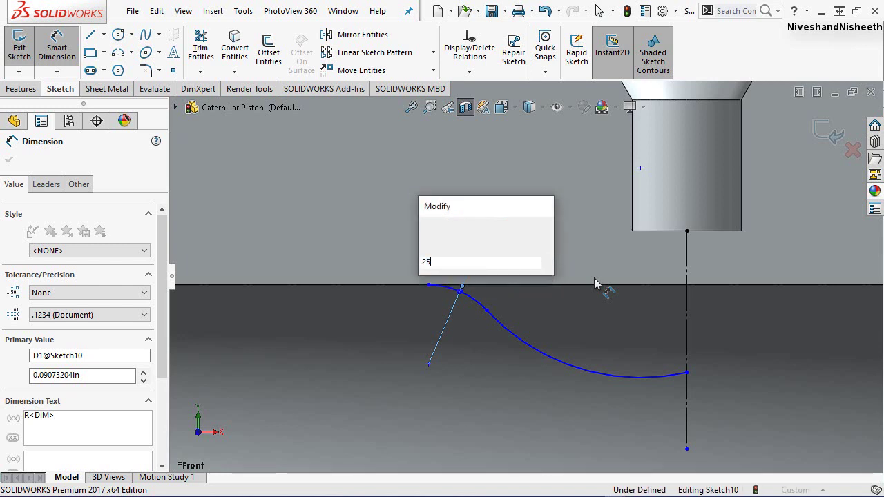
key(Escape)
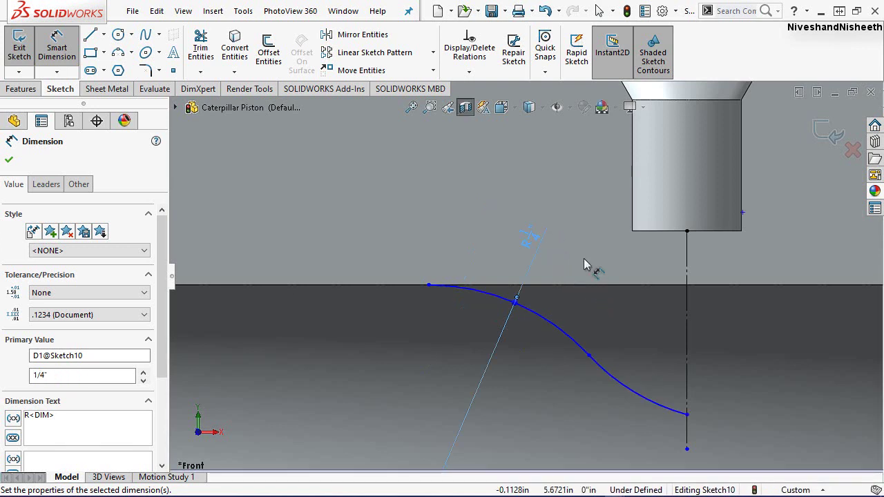
key(Escape)
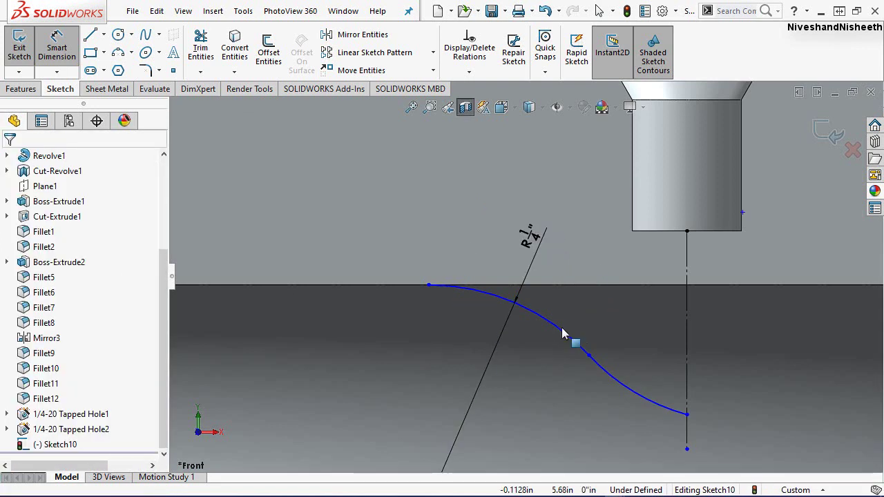
key(Escape)
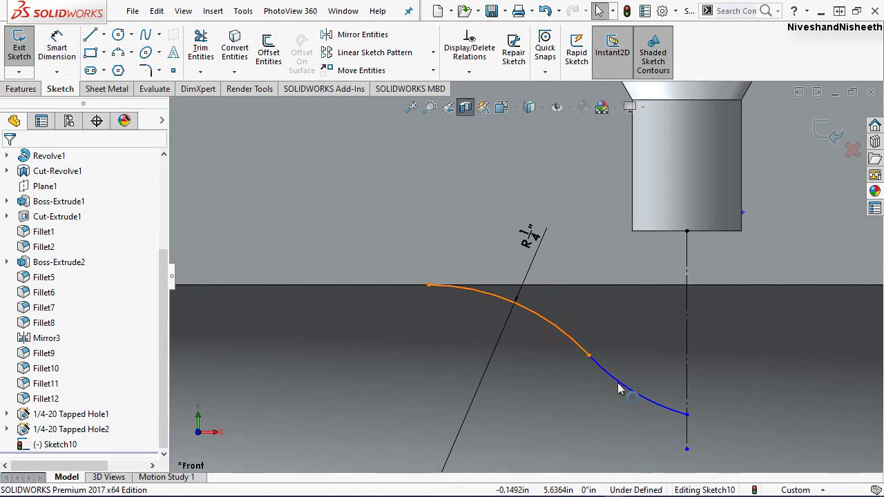
click(620, 389)
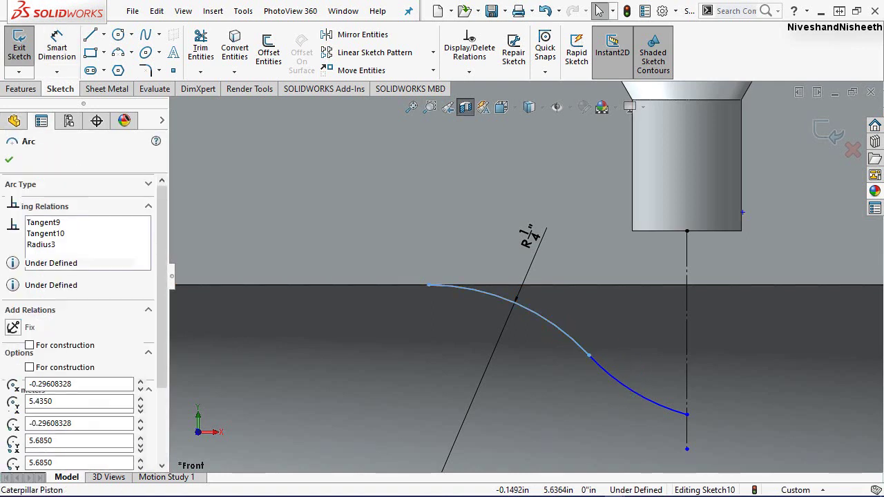
ctrl+click(622, 390)
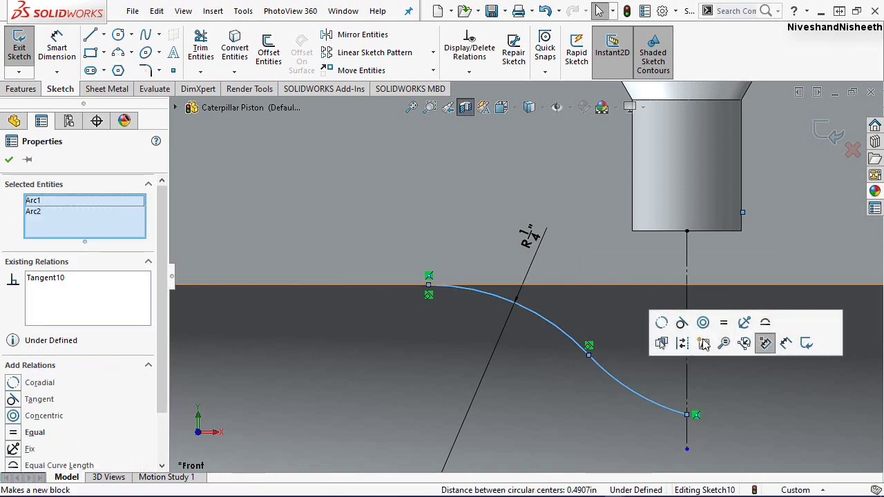
click(725, 326)
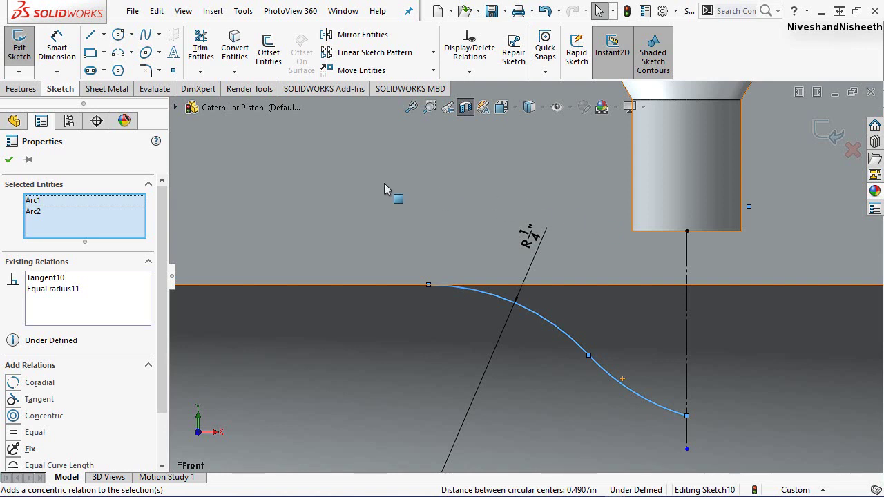
click(9, 161)
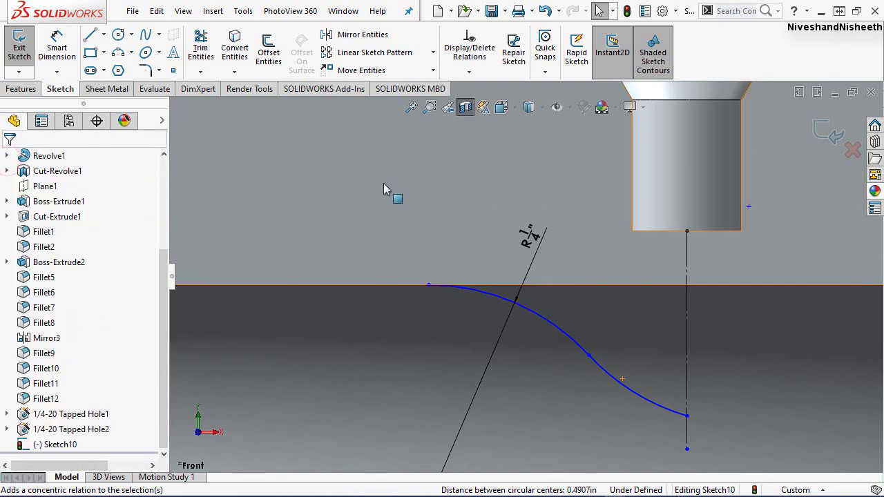
Dimension the curve's ends 0.187 vertically and 0.33072 horizontally from the centerline
click(57, 45)
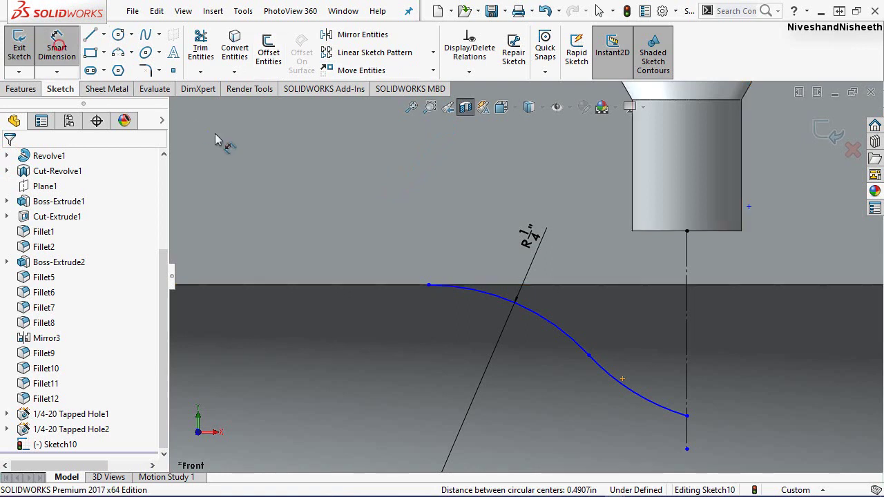
click(687, 232)
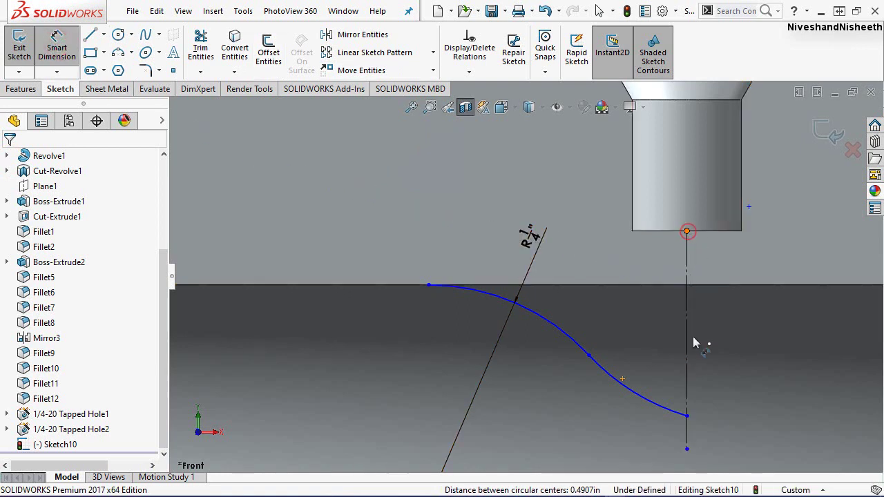
click(691, 416)
click(766, 353)
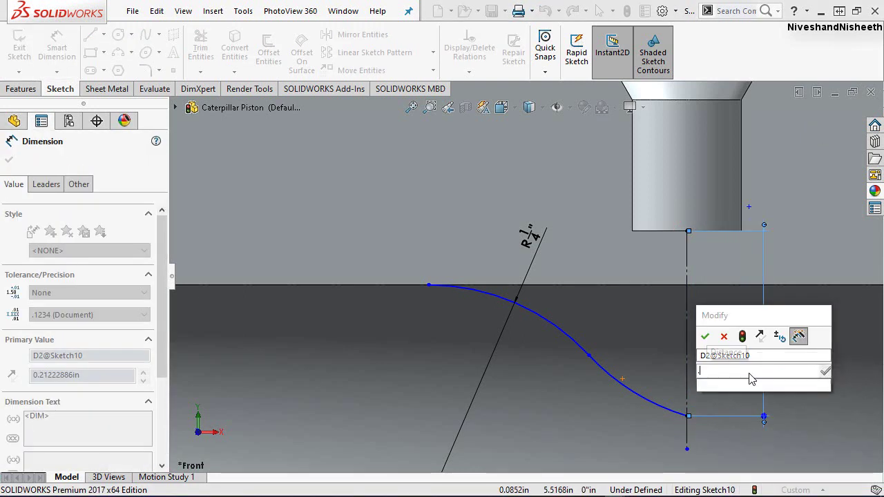
text(.187)
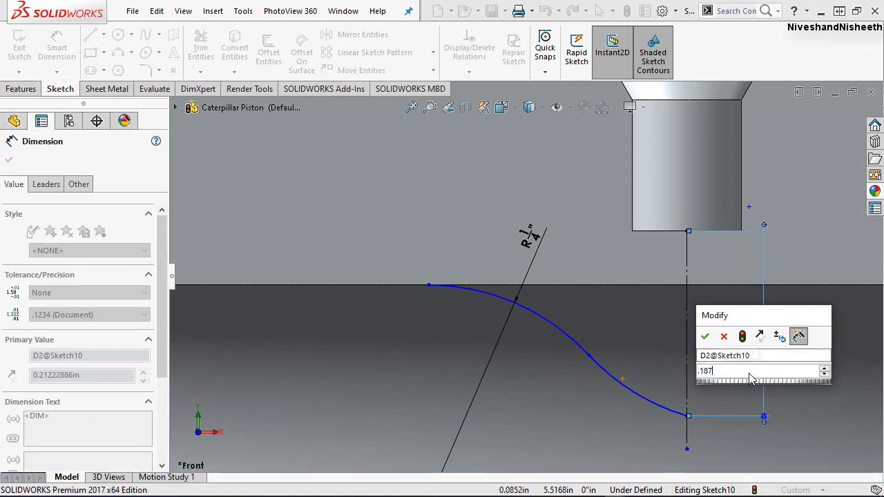
key(Escape)
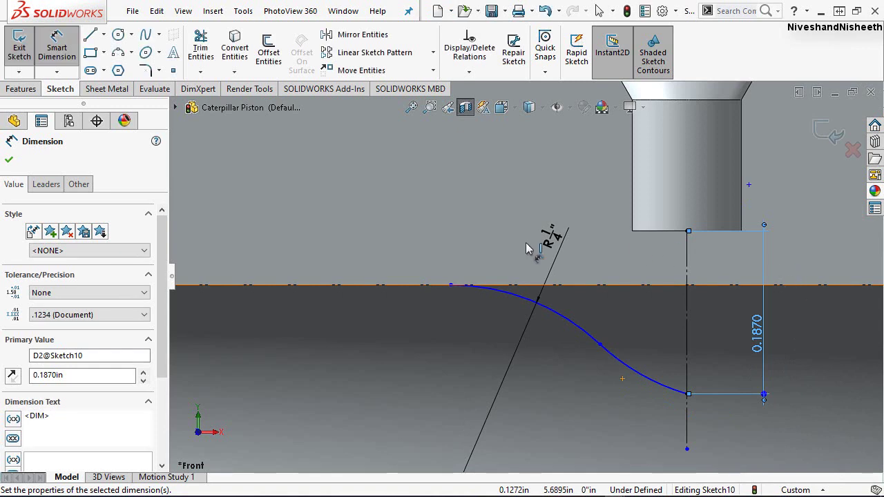
click(451, 285)
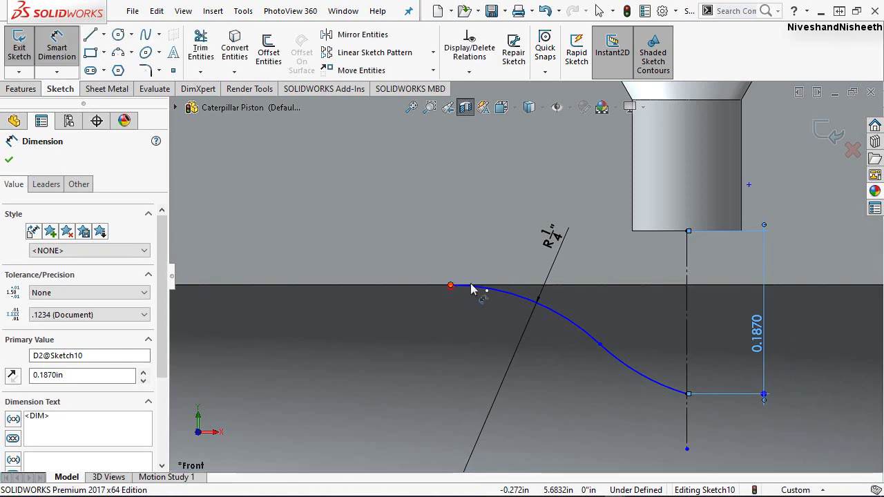
click(687, 268)
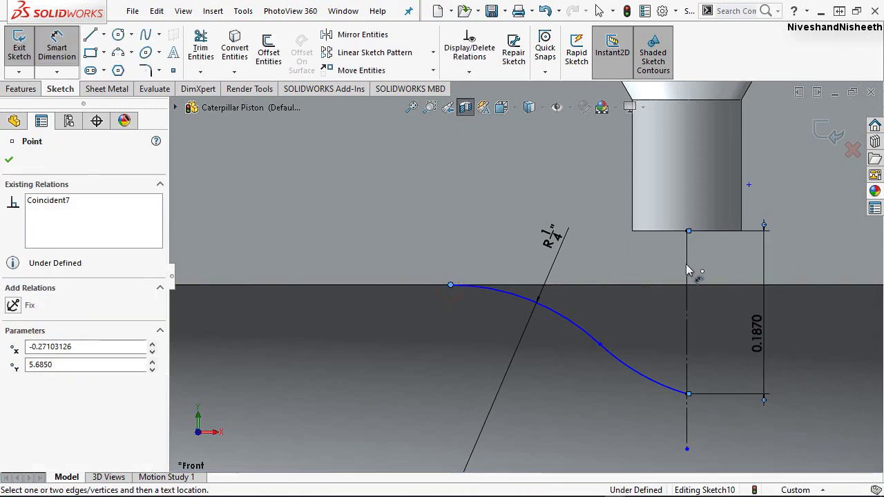
click(579, 193)
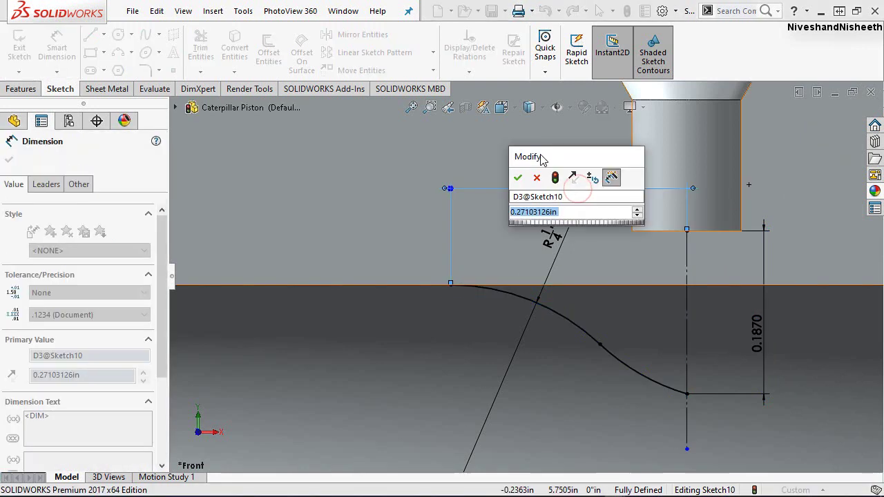
text(.33)
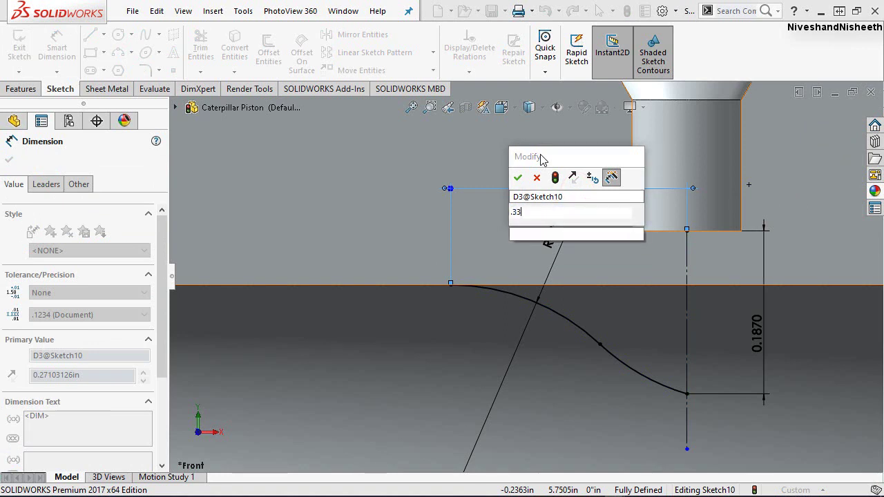
text(072)
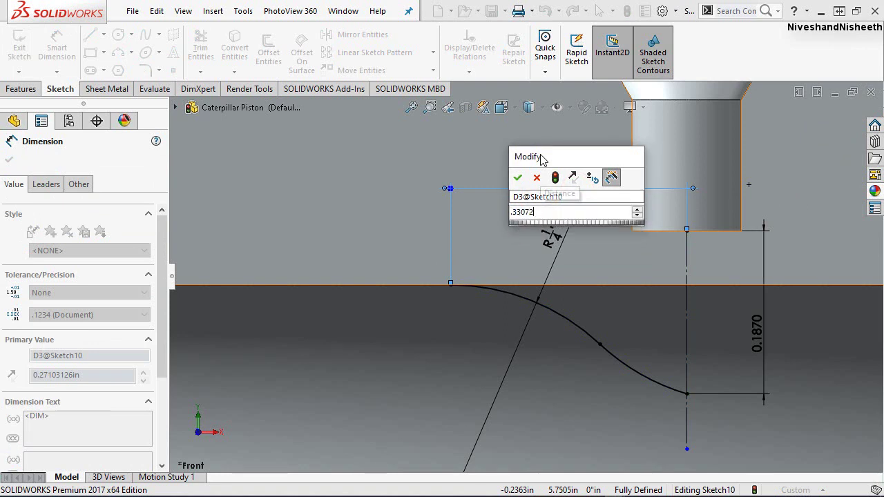
click(537, 177)
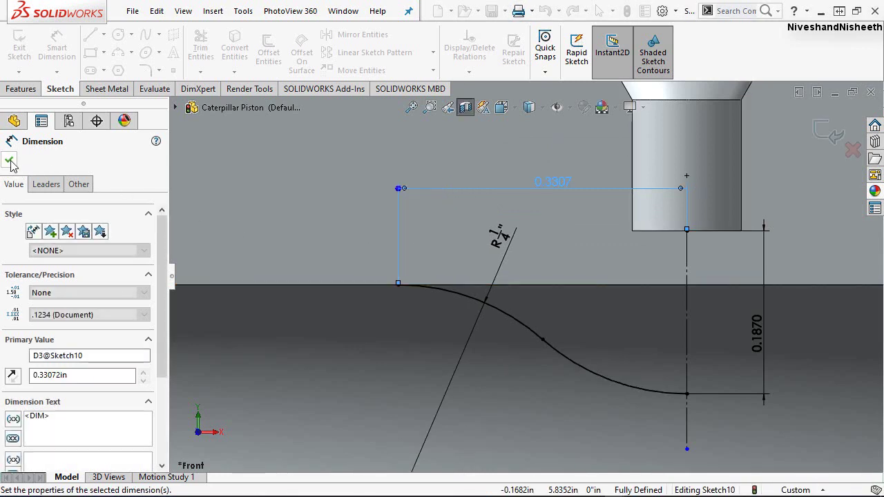
click(401, 234)
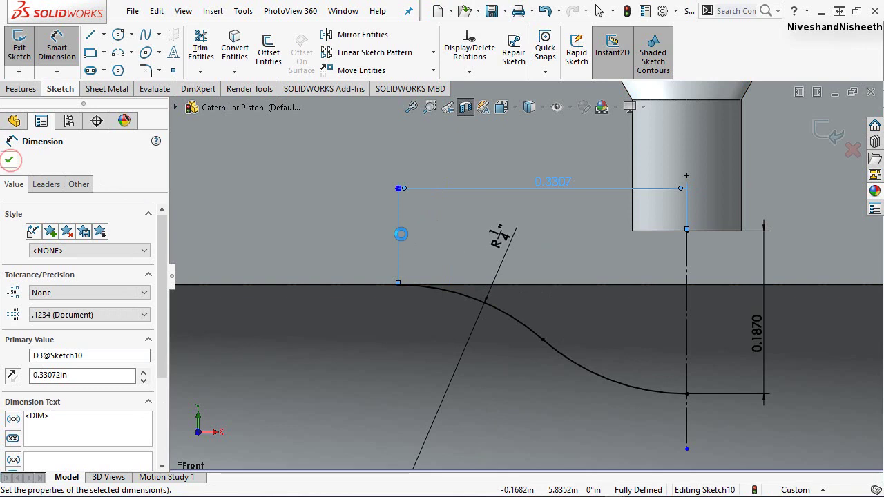
click(8, 160)
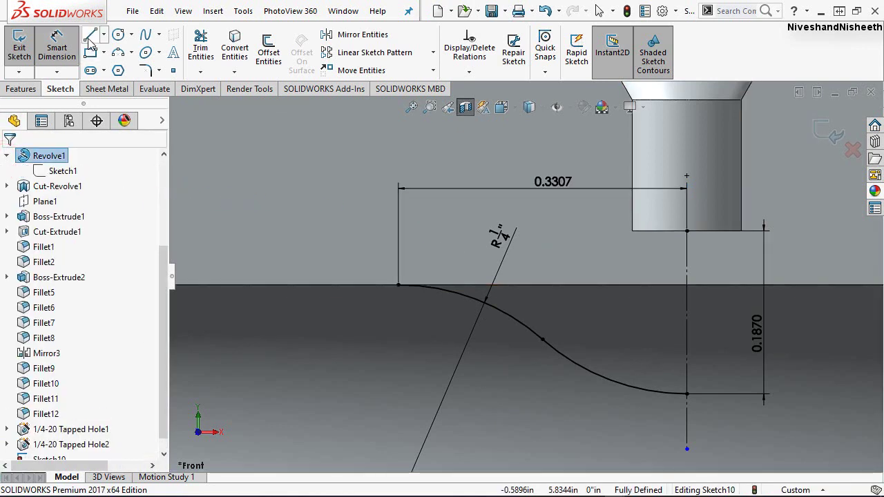
Close the notch profile with a horizontal line to the centerline and a vertical line to the arc end
click(58, 42)
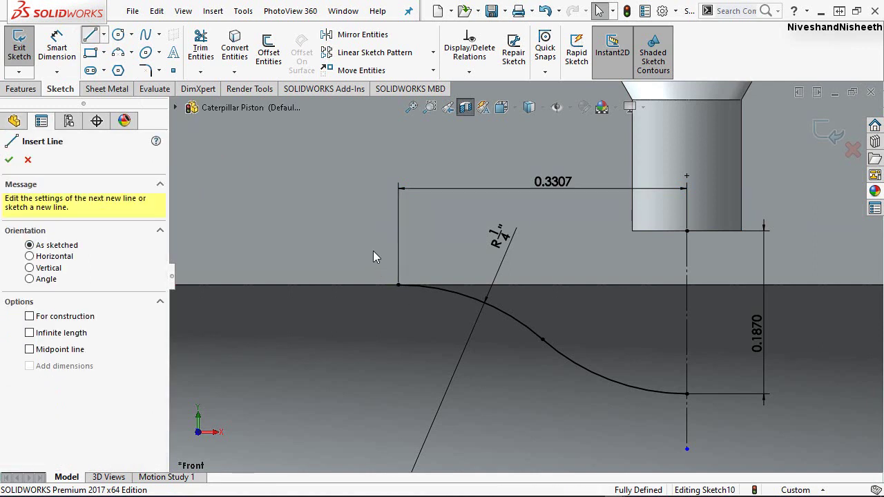
click(398, 285)
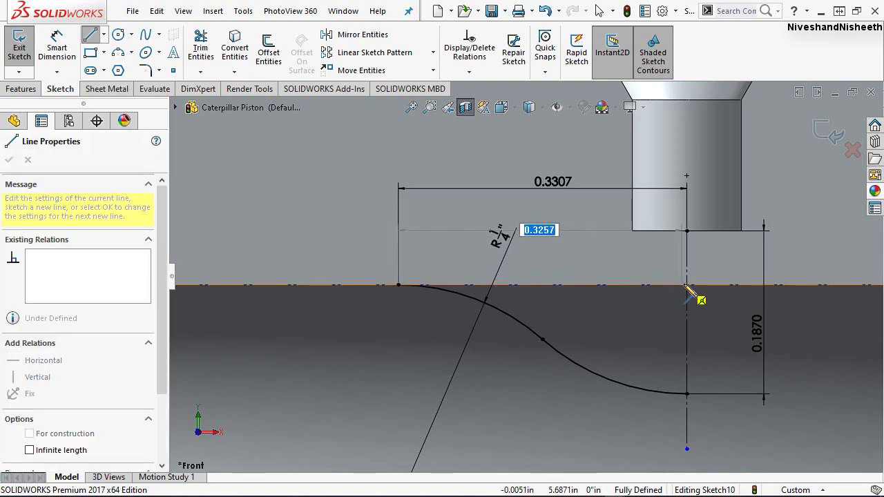
click(687, 285)
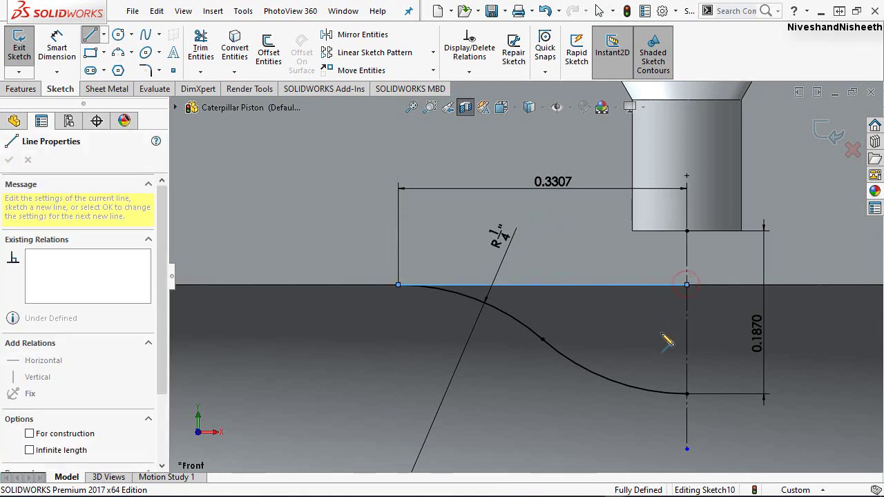
click(687, 394)
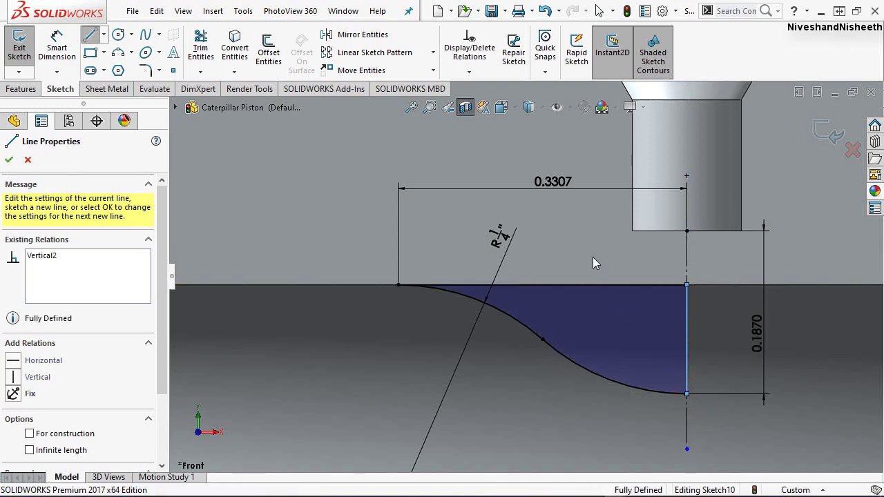
key(Escape)
key(Escape)
key(Escape)
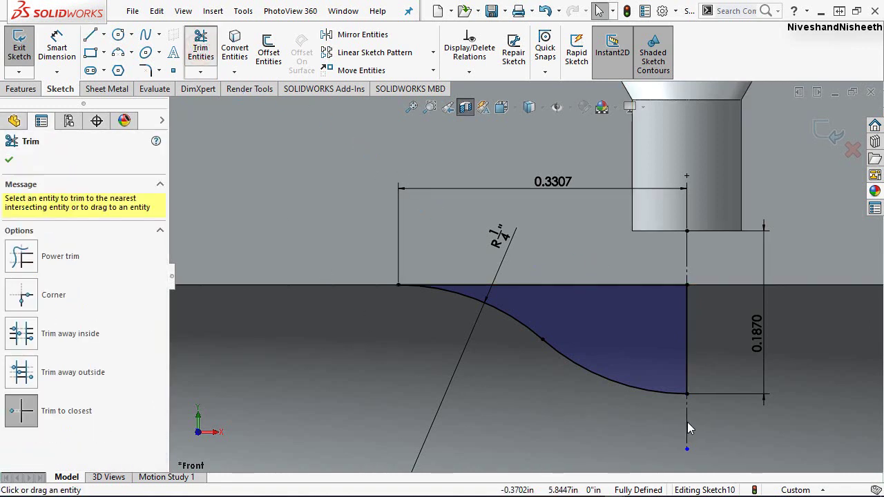
Trim the short leftover segment below the curve and exit the sketch
click(648, 440)
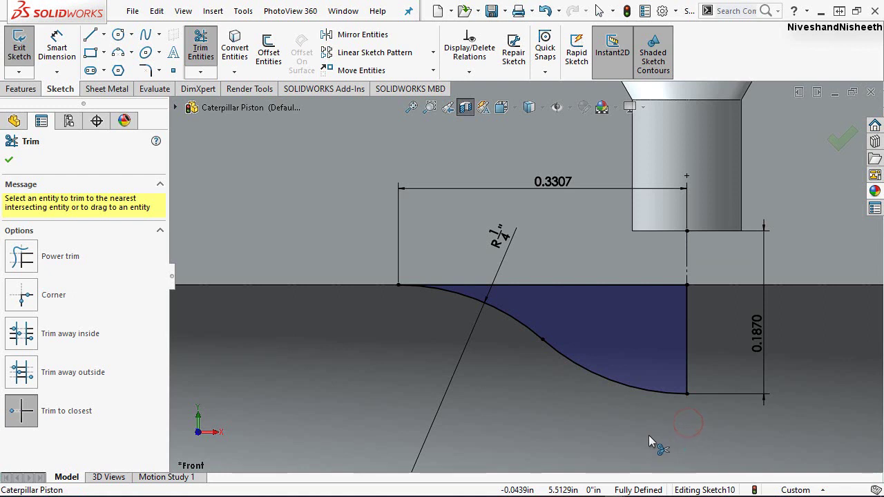
key(Escape)
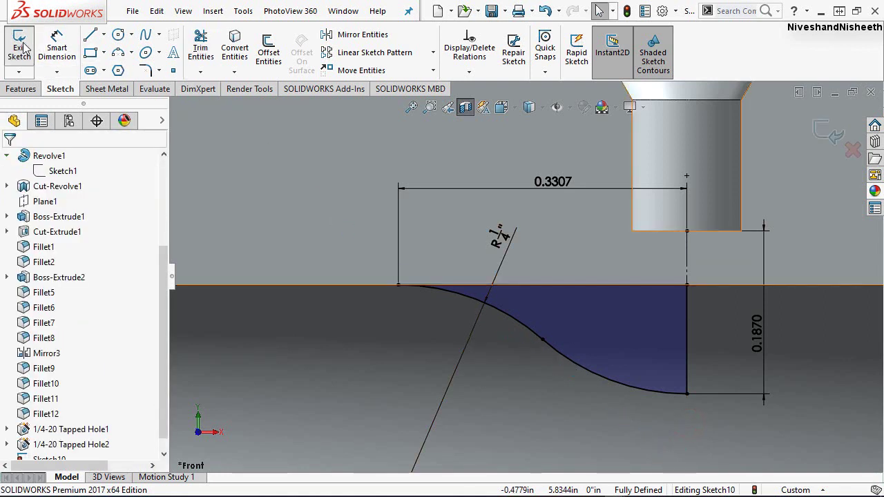
click(22, 42)
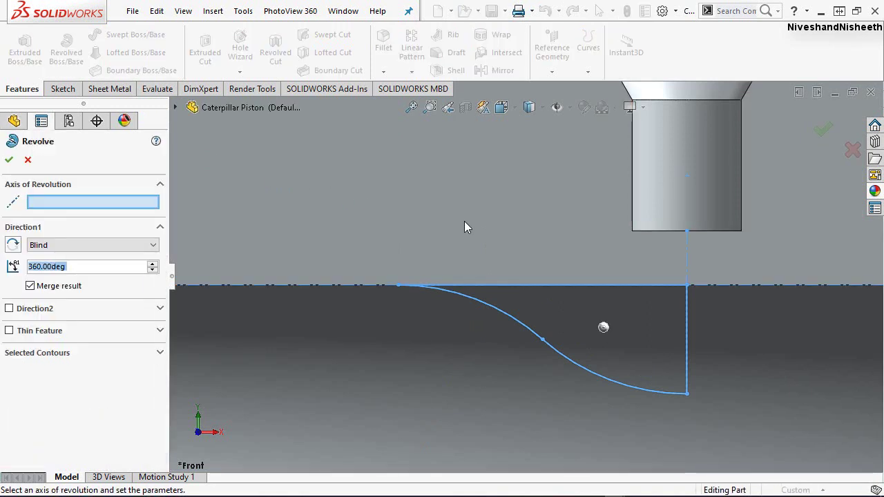
Revolve Sketch10 a full 360° about its vertical line, creating Revolve2
click(686, 259)
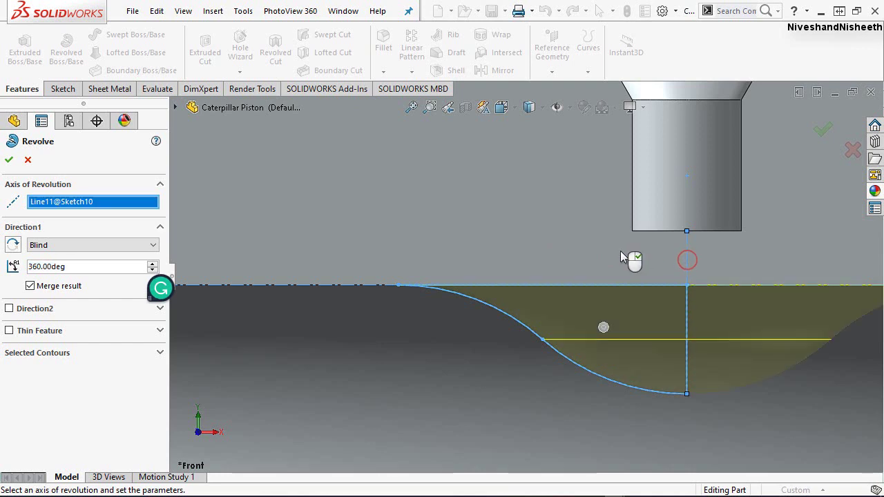
click(9, 159)
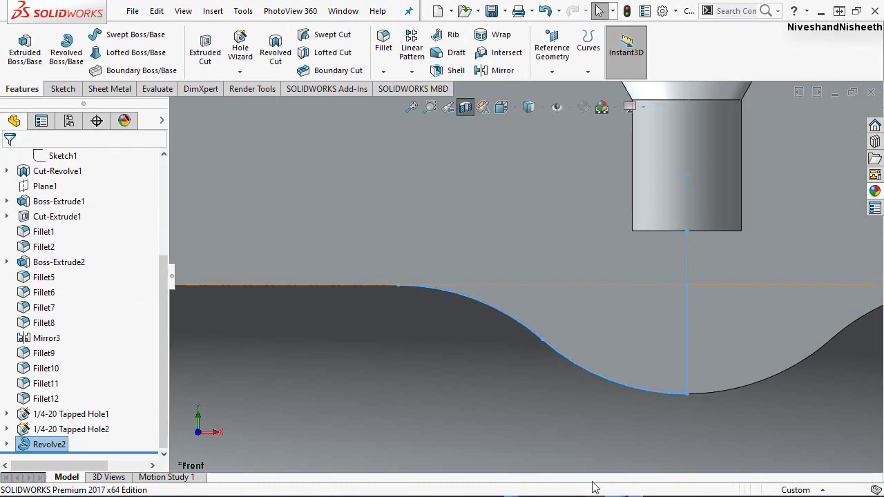
Return to the previous sectioned view and orbit to inspect the new revolved feature
scroll(510, 199, up, 3)
scroll(509, 199, up, 3)
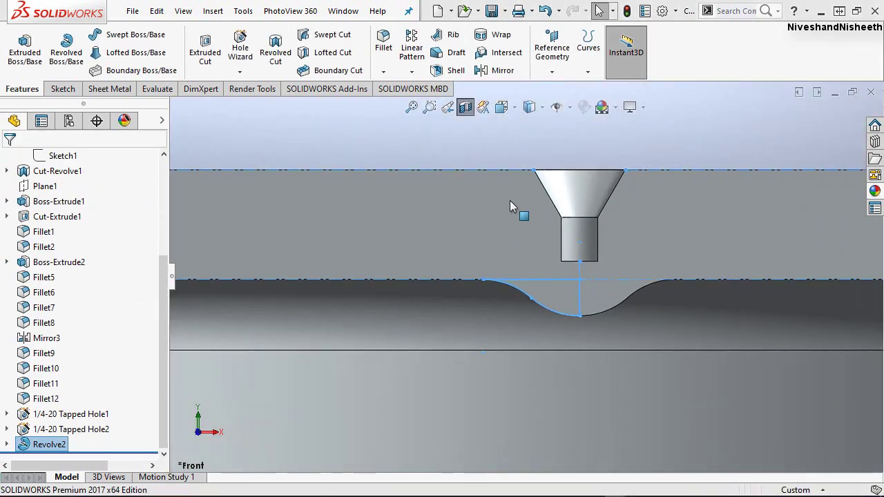
click(482, 153)
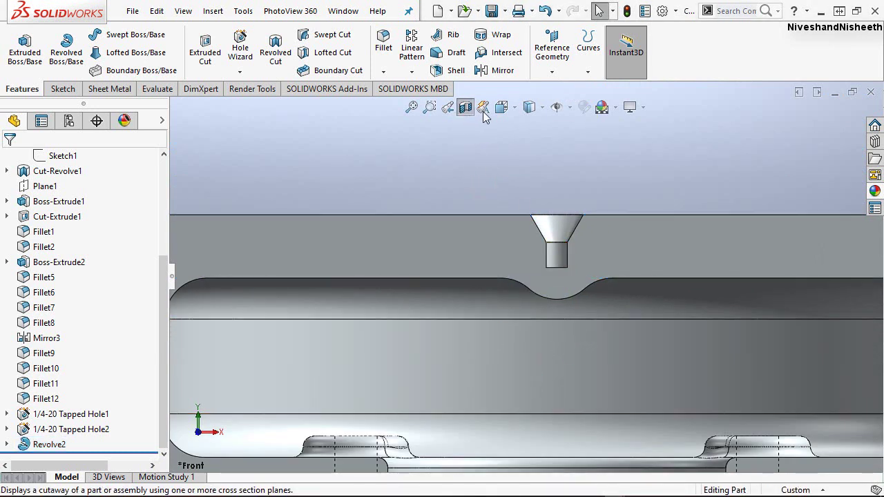
click(444, 114)
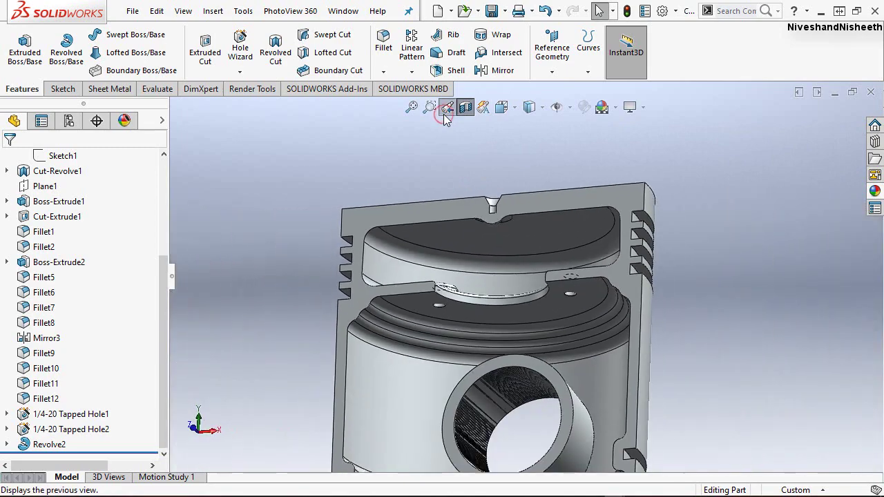
scroll(501, 233, down, 2)
scroll(493, 237, down, 3)
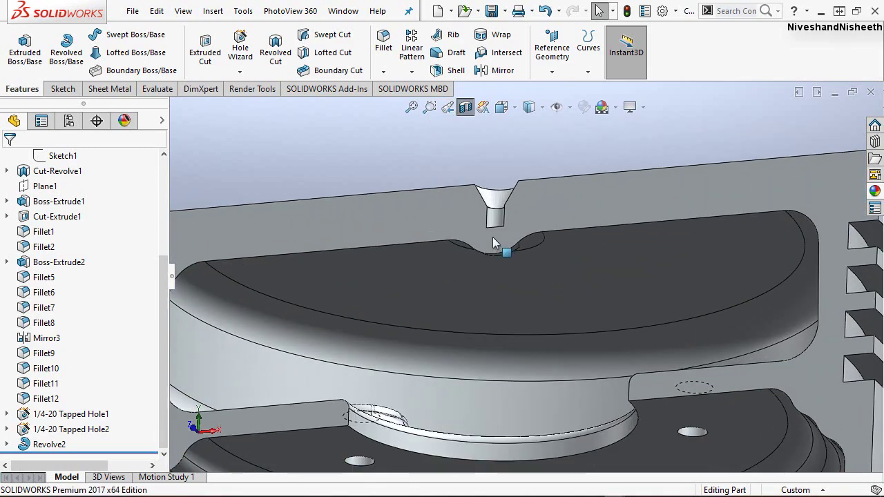
mouse_move(492, 237)
middle_down()
mouse_move(461, 167)
mouse_move(562, 243)
mouse_move(587, 237)
mouse_move(627, 191)
mouse_move(588, 124)
mouse_move(559, 139)
middle_up()
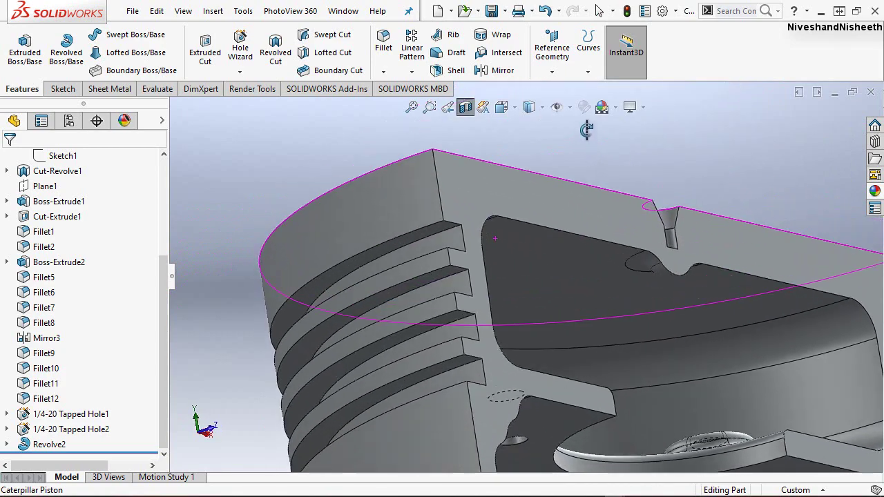
Show the whole piston in isometric view with the section cut turned off
click(510, 110)
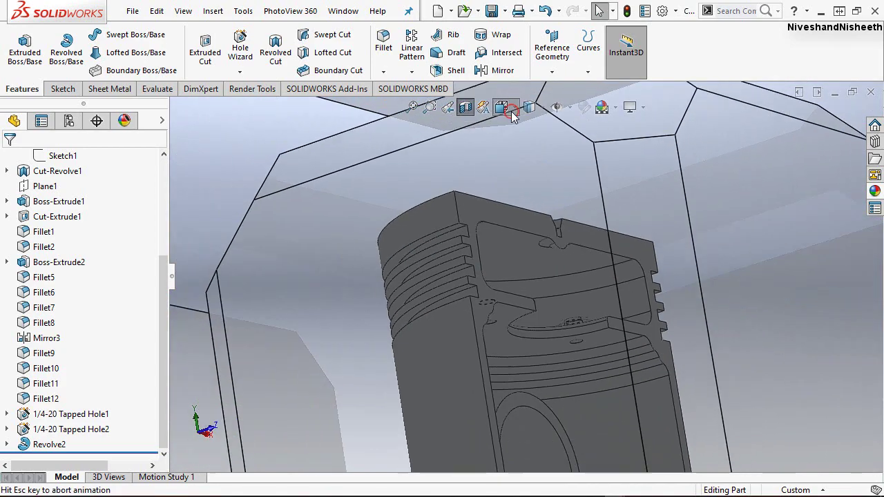
click(594, 147)
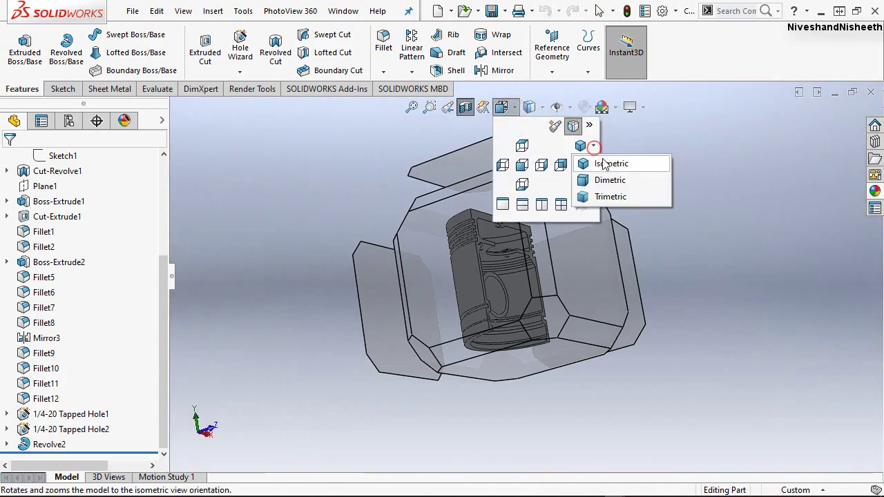
click(590, 162)
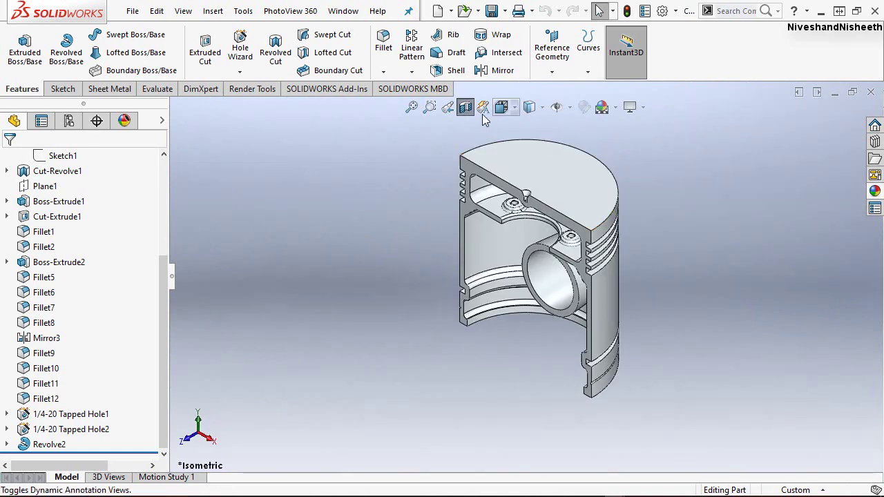
click(466, 109)
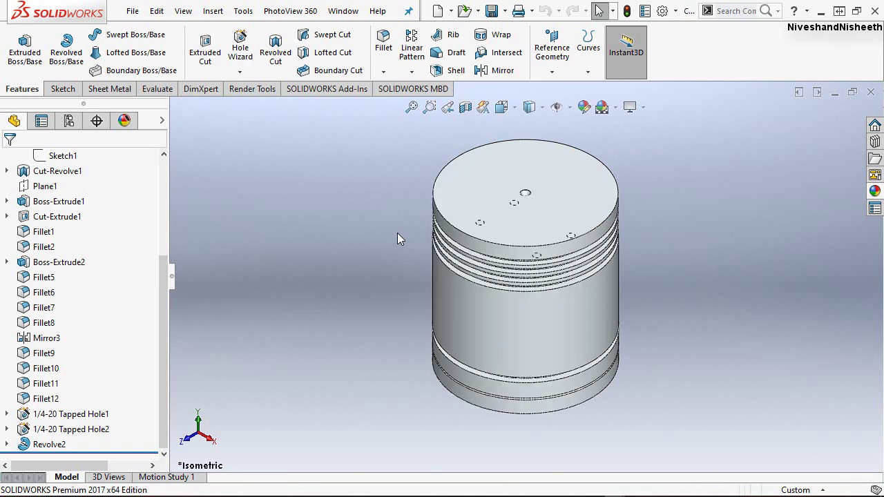
Orbit and zoom around the underside and central hole, then return to isometric
mouse_move(397, 235)
middle_down()
mouse_move(558, 297)
mouse_move(518, 255)
middle_up()
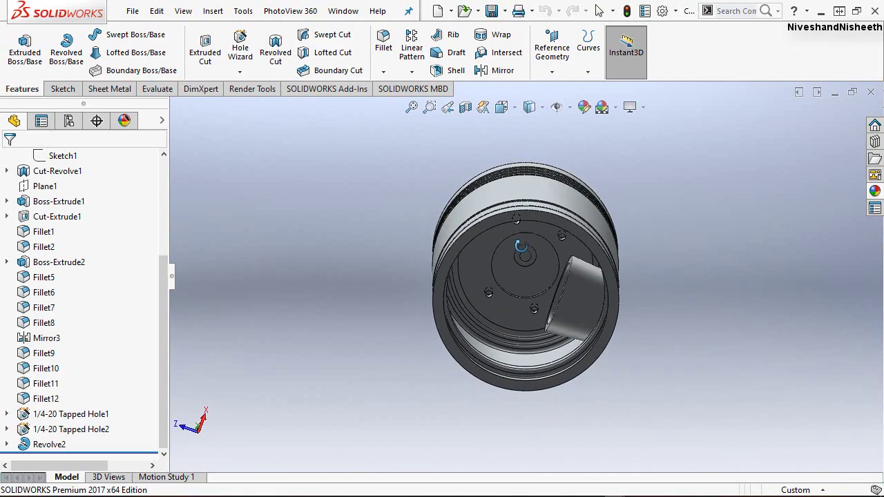
scroll(518, 254, down, 3)
scroll(491, 283, down, 3)
scroll(487, 290, down, 2)
click(487, 290)
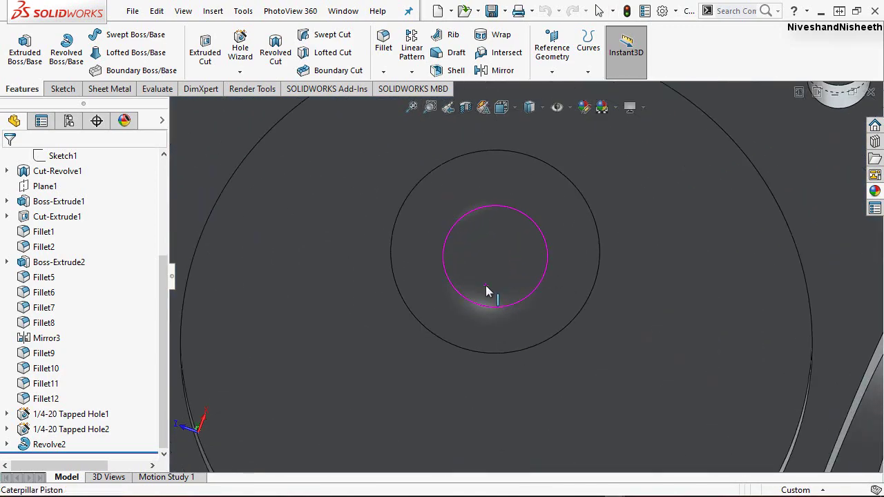
middle_drag(496, 283, 480, 214)
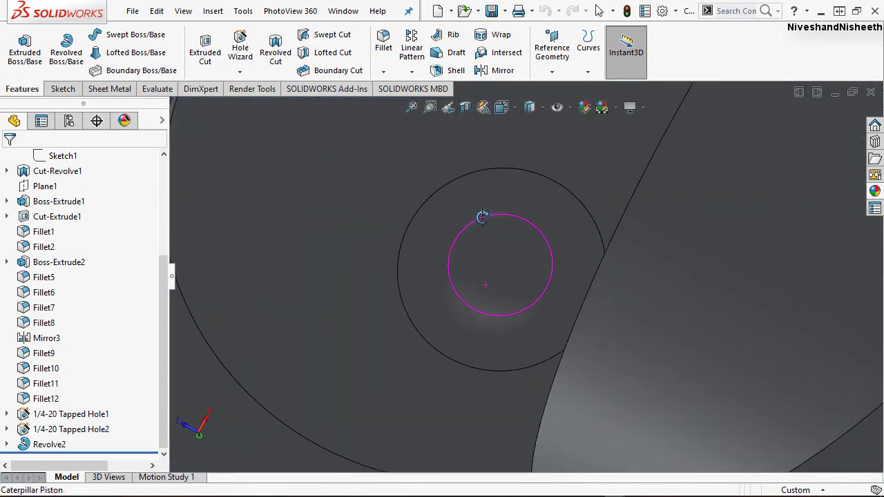
click(514, 112)
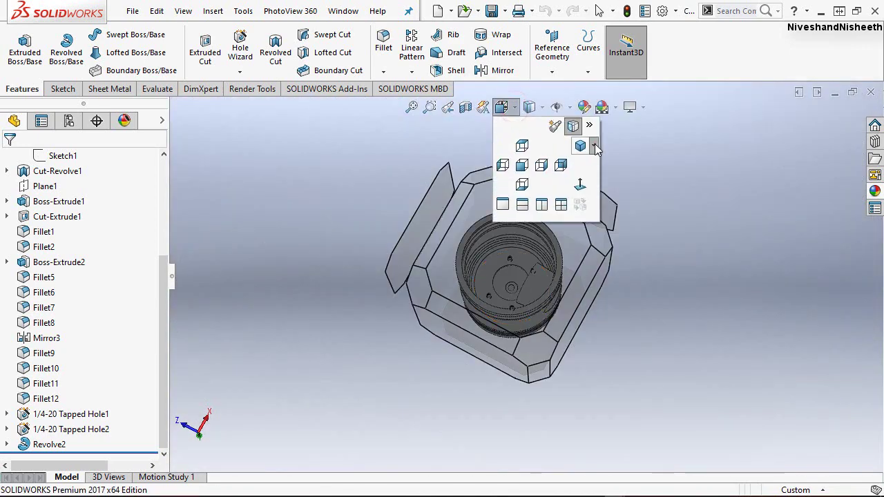
click(594, 146)
click(600, 161)
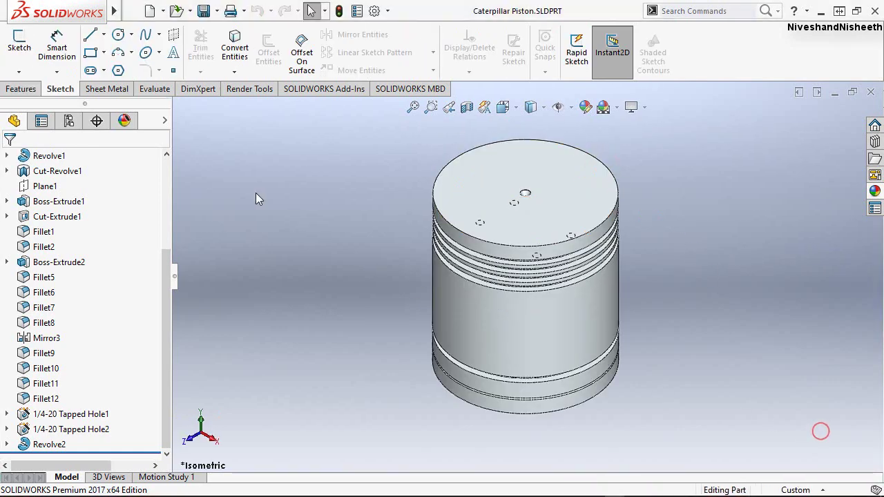
Start an Angle-Distance chamfer set to 0.094 in and 70°
click(33, 88)
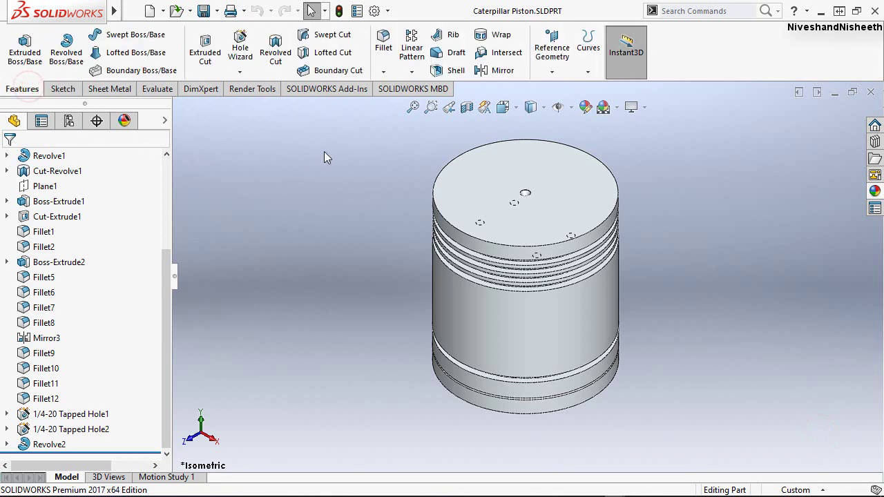
click(383, 71)
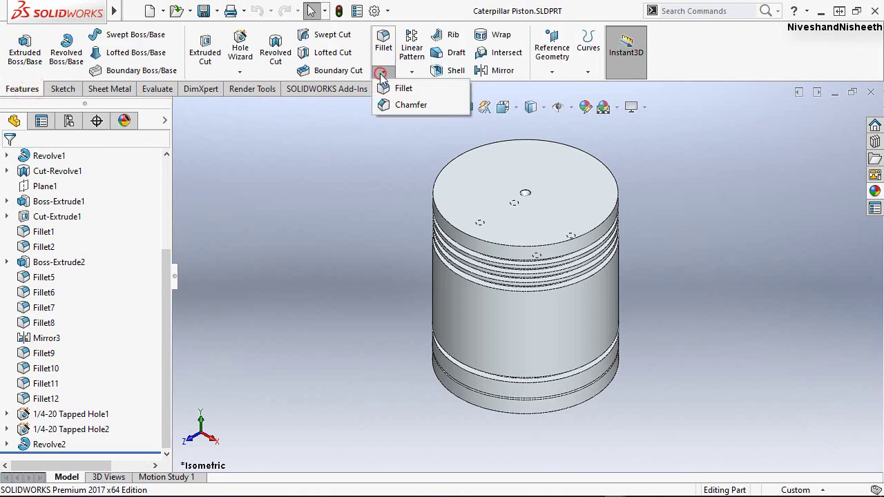
click(407, 105)
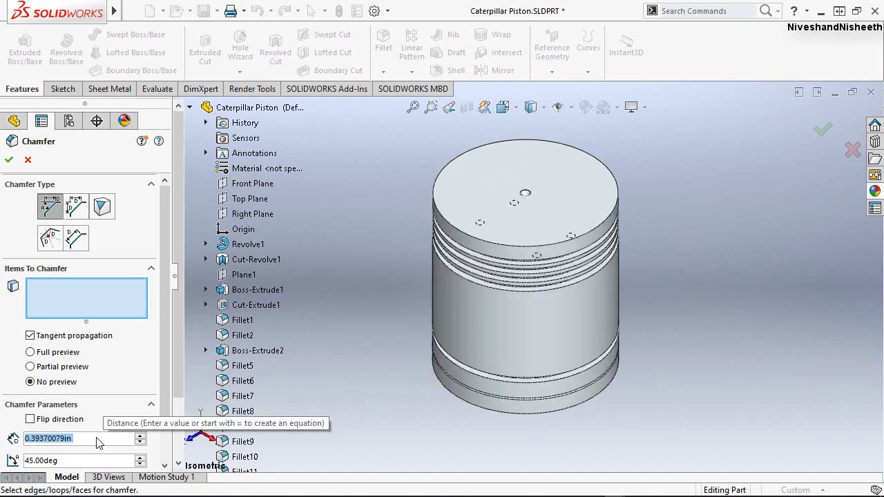
text(.09)
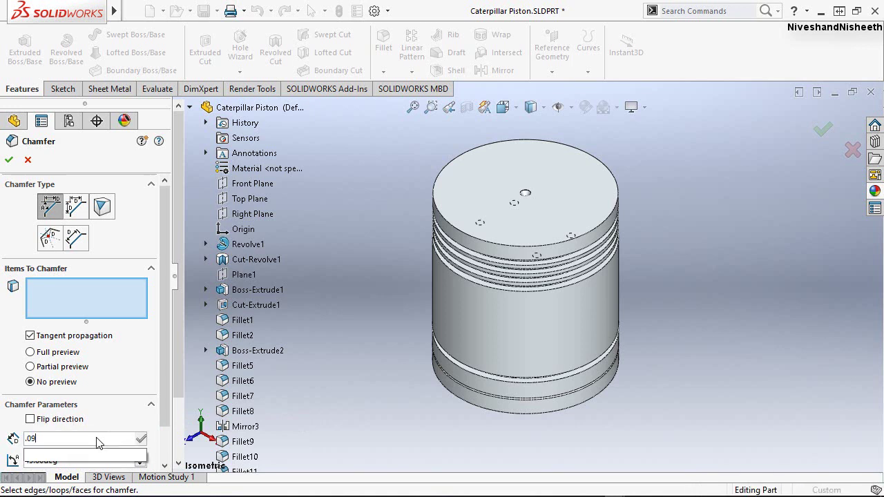
text(4)
key(Return)
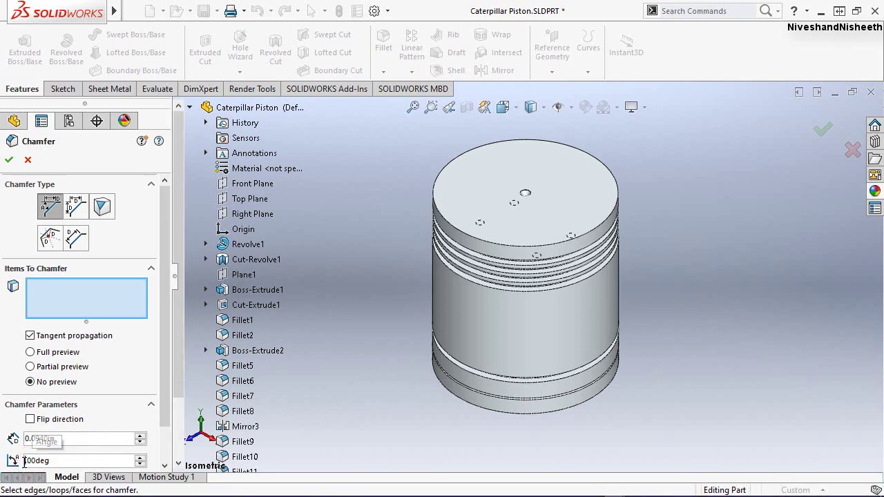
text(70)
key(Return)
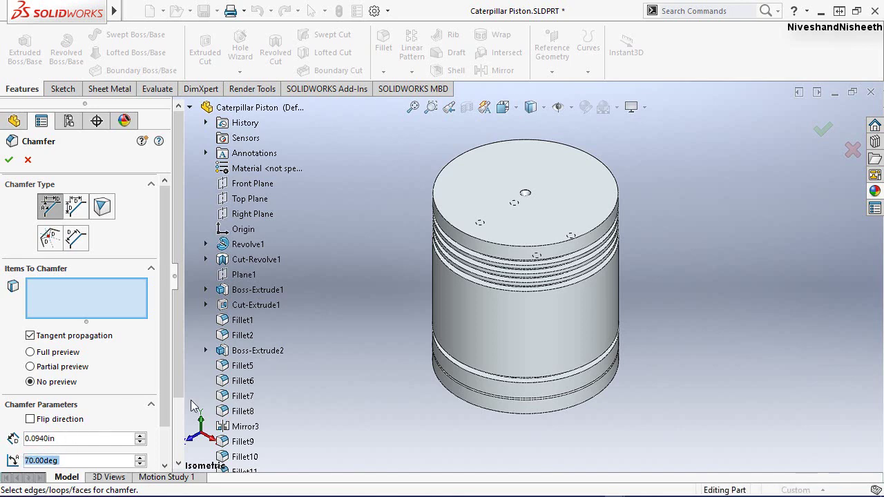
Apply the chamfer to the lower and upper circular edges of the piston's outer wall
scroll(600, 409, down, 2)
scroll(599, 409, down, 1)
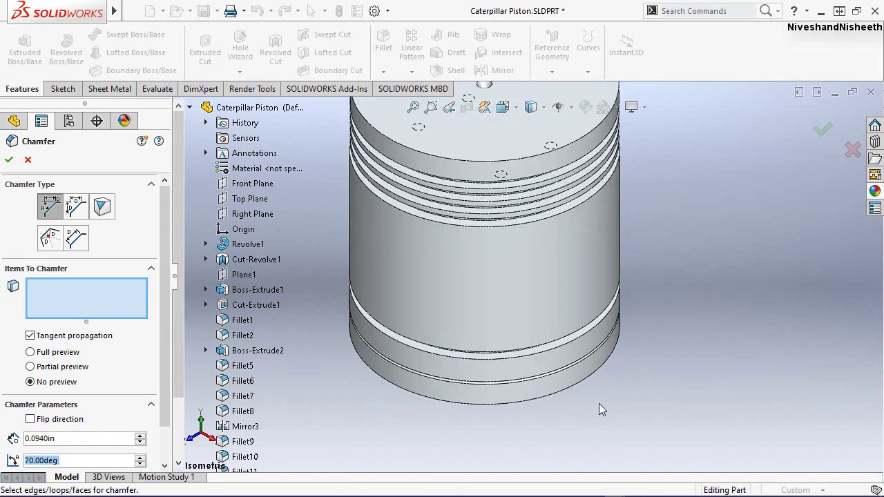
scroll(625, 297, down, 2)
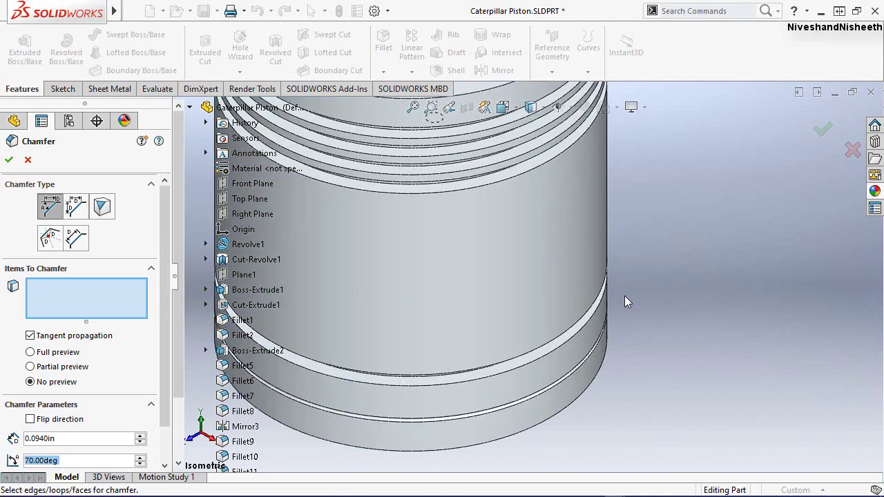
scroll(624, 296, down, 2)
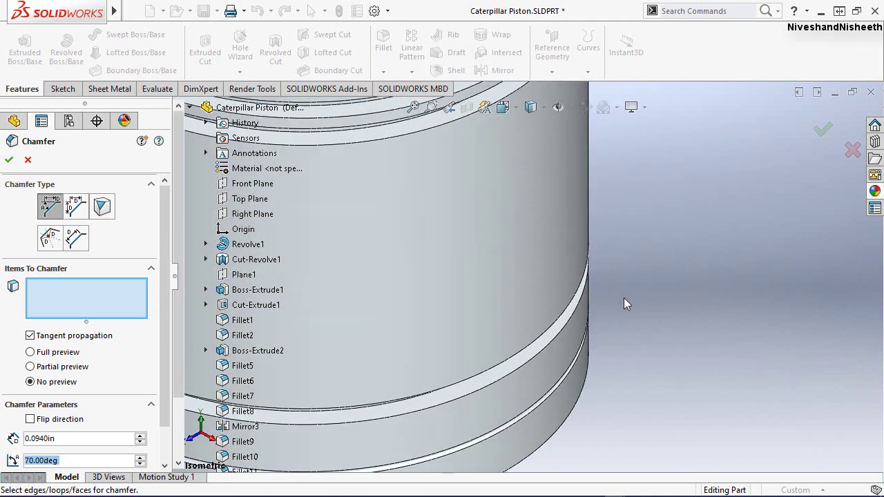
click(547, 344)
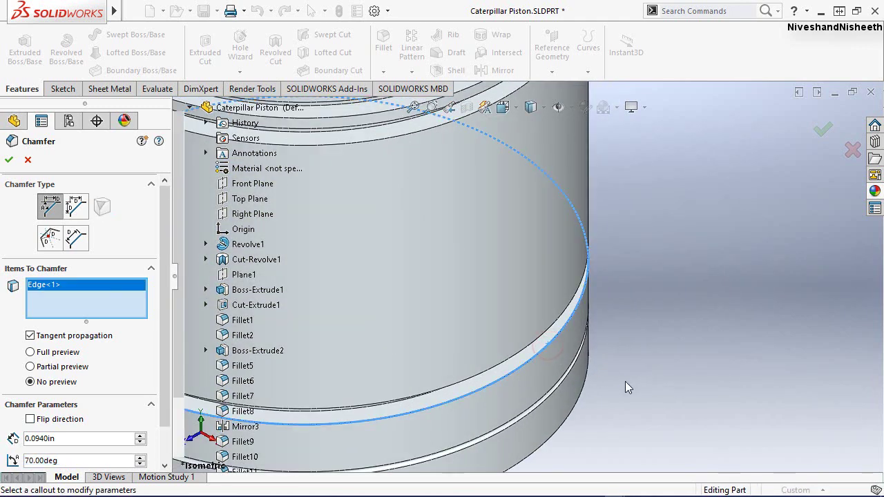
scroll(625, 388, up, 2)
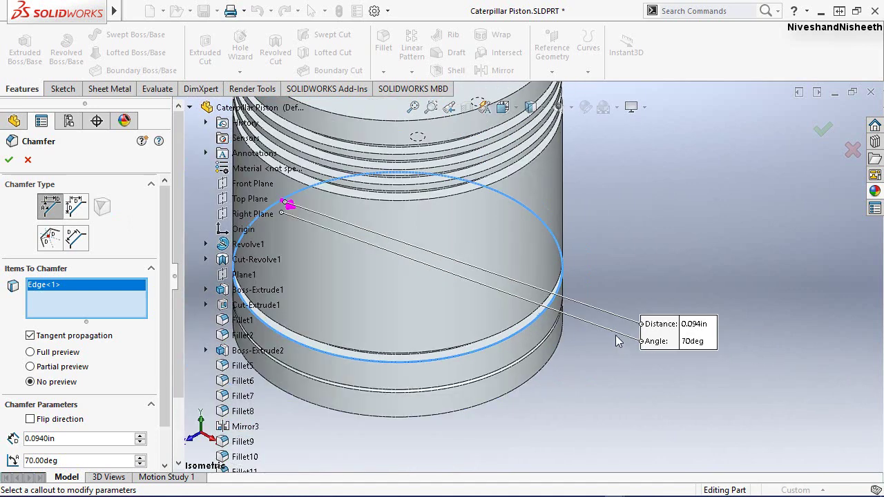
scroll(545, 174, down, 1)
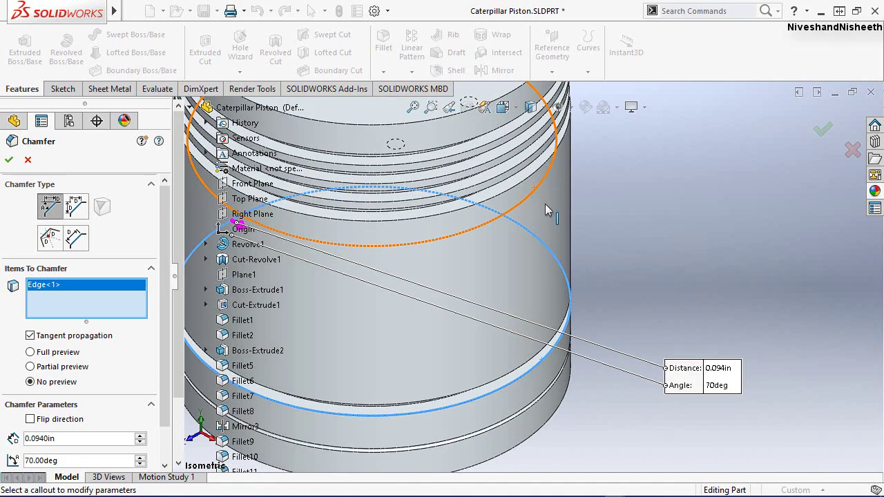
click(536, 174)
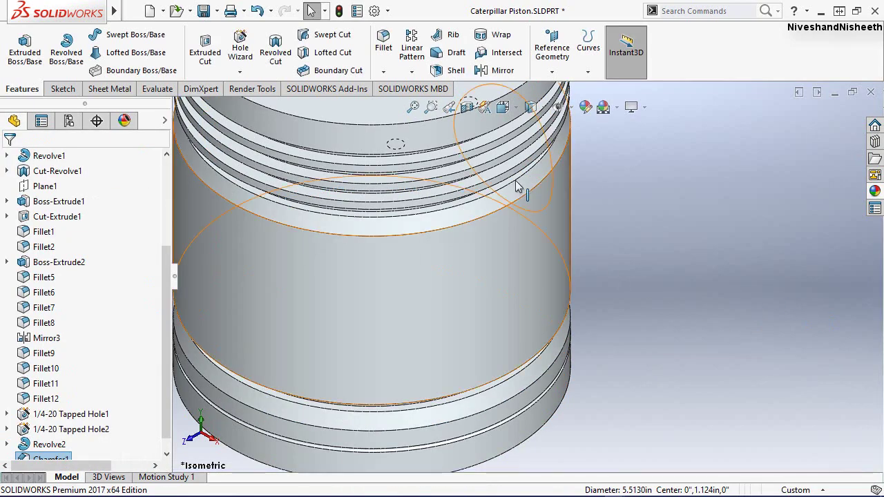
Return the piston to isometric view and save the part
mouse_move(517, 237)
middle_down()
mouse_move(515, 101)
mouse_move(550, 161)
mouse_move(503, 101)
middle_up()
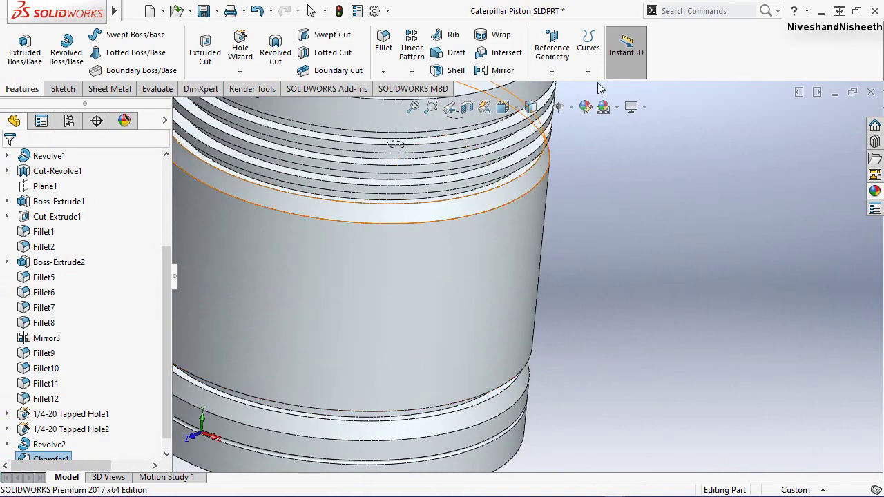
click(503, 106)
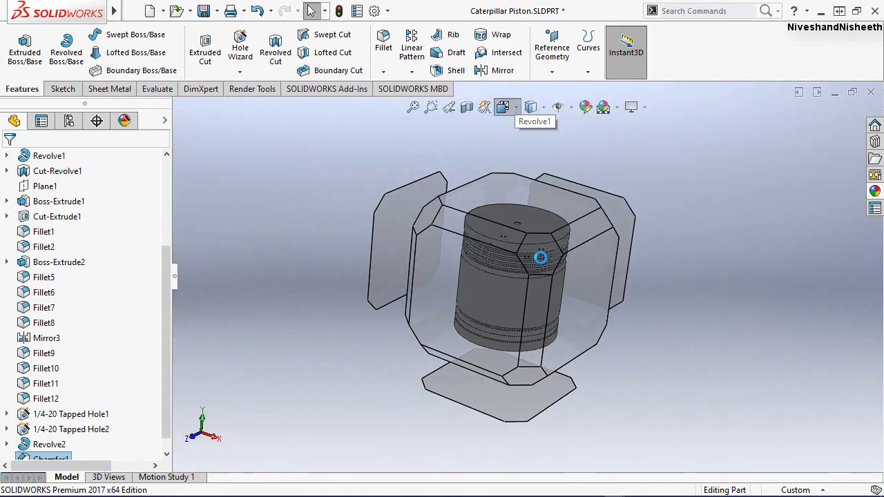
click(540, 257)
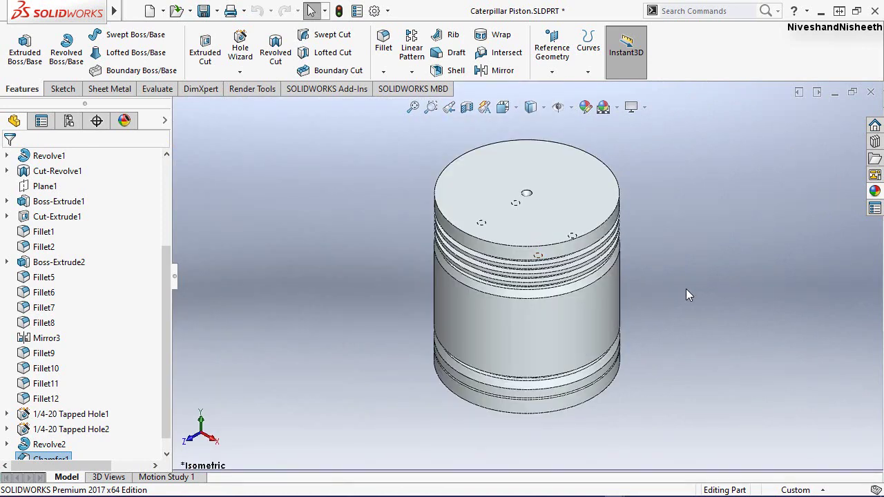
key(ctrl+s)
Chamfer the skirt's inner bottom edge at 0.063 in and 60°
mouse_move(664, 394)
middle_down()
mouse_move(594, 390)
mouse_move(582, 294)
middle_up()
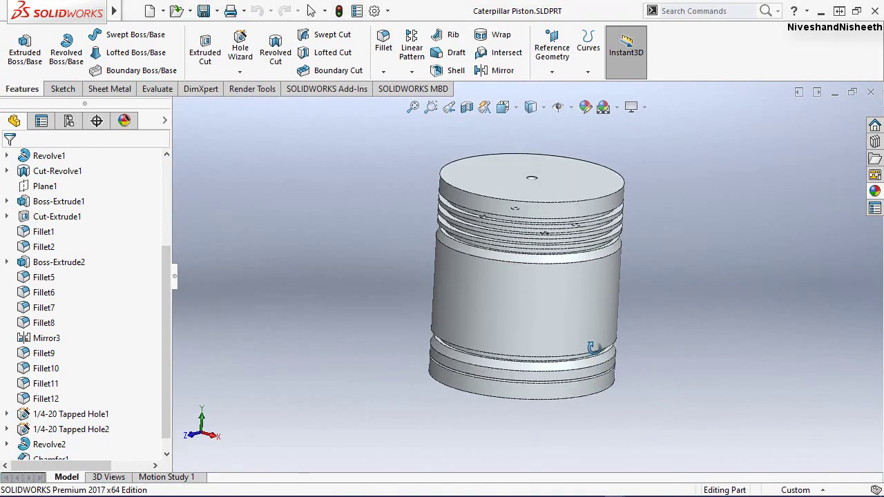
scroll(484, 369, down, 3)
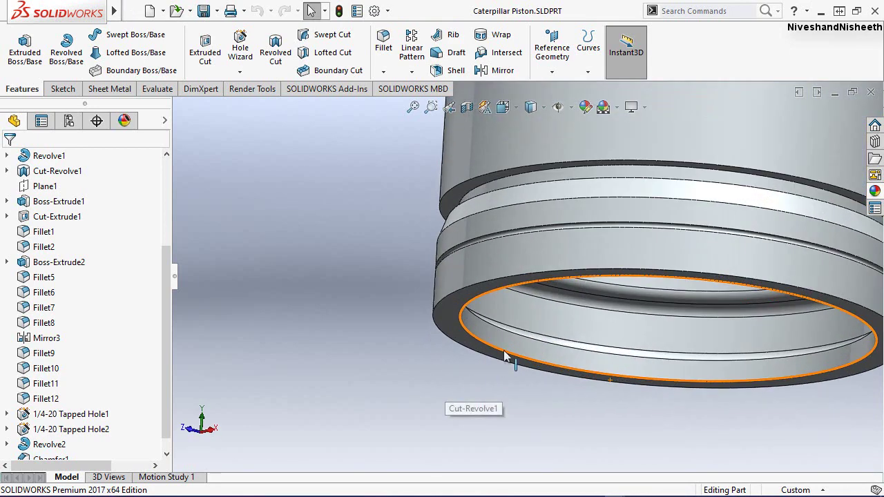
scroll(509, 355, down, 2)
click(474, 333)
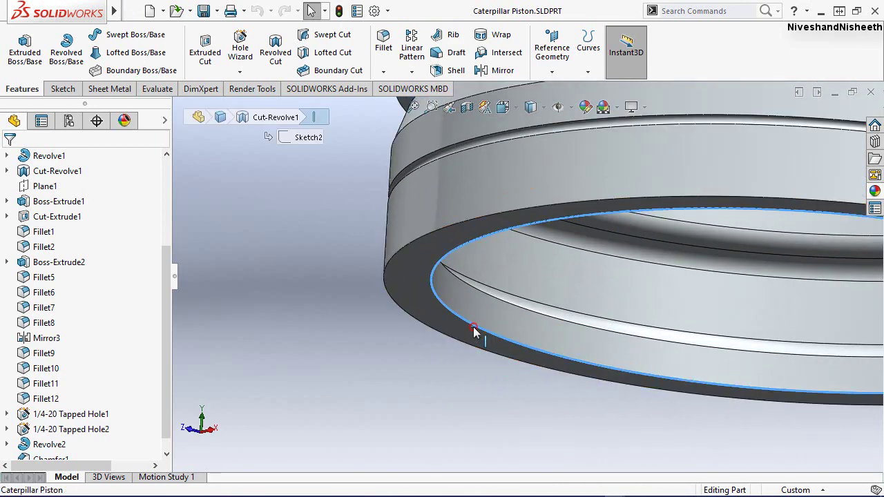
click(617, 288)
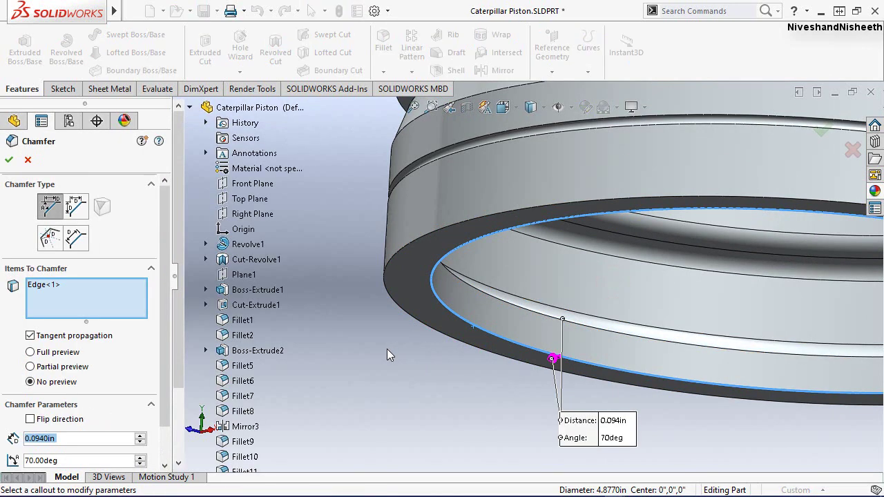
text(.)
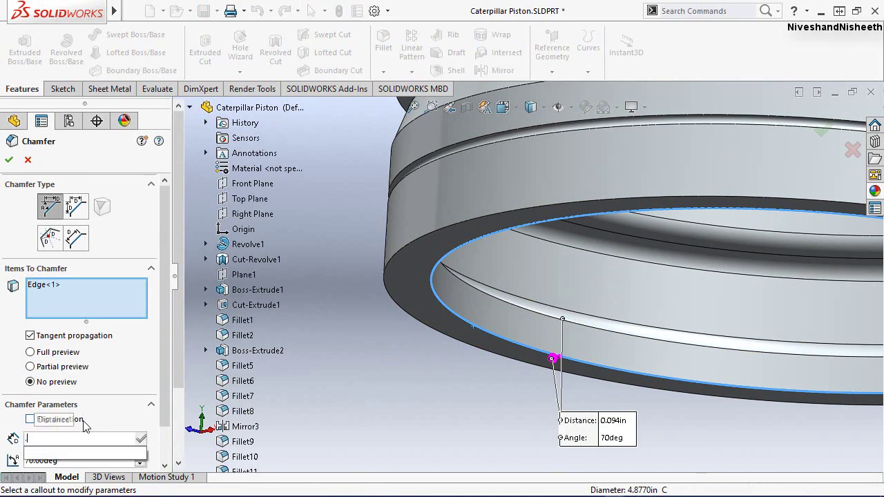
text(0)
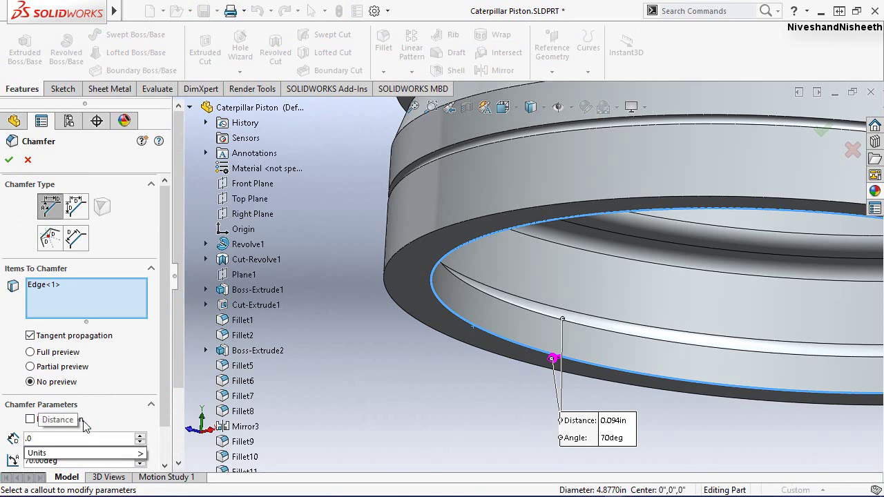
text(03)
key(Return)
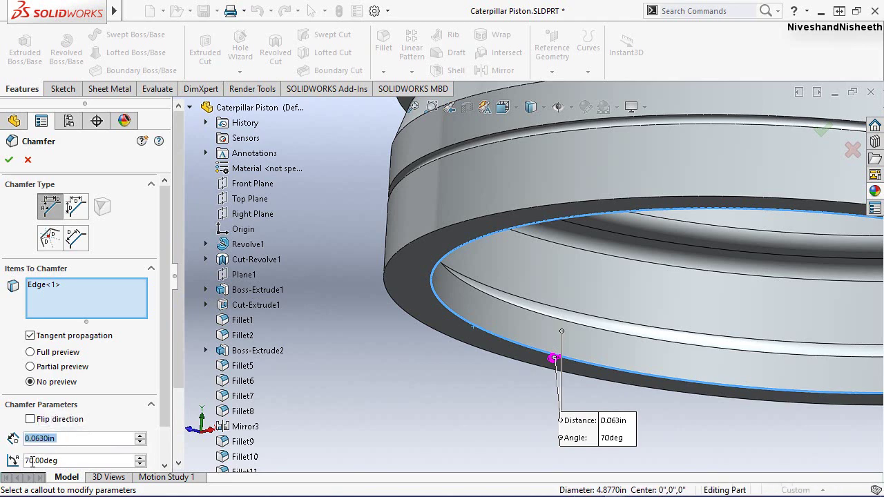
text(6)
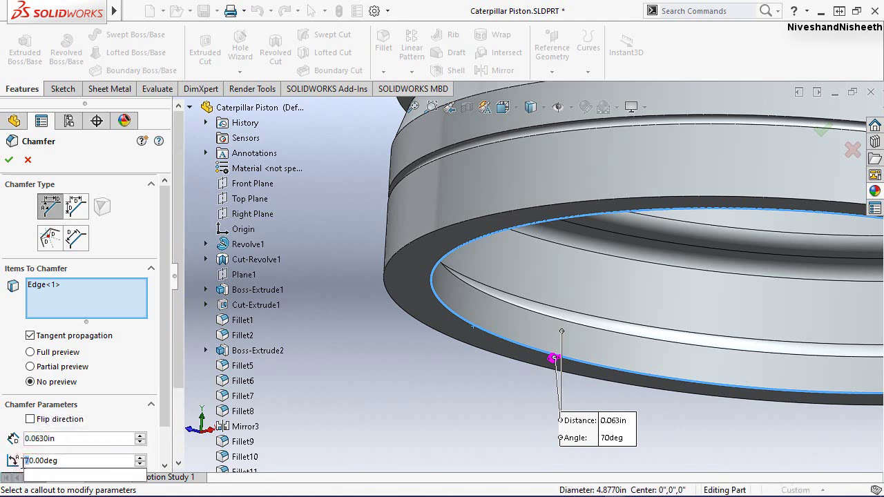
key(Return)
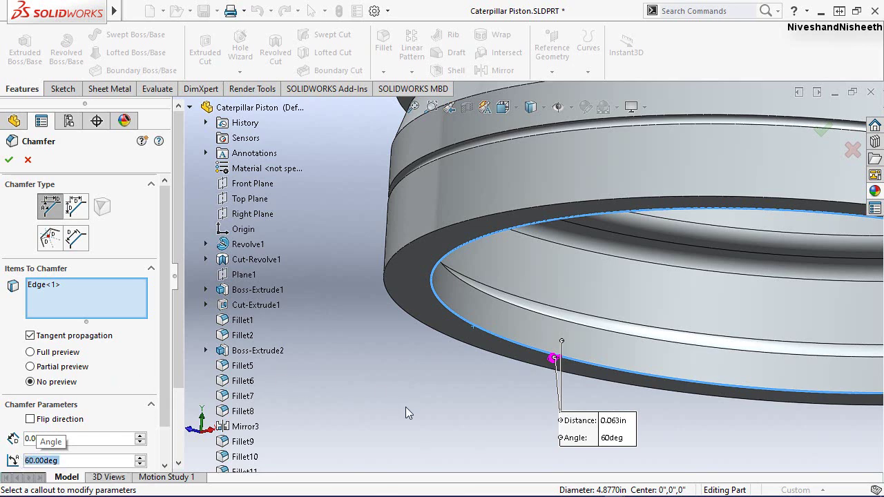
click(9, 161)
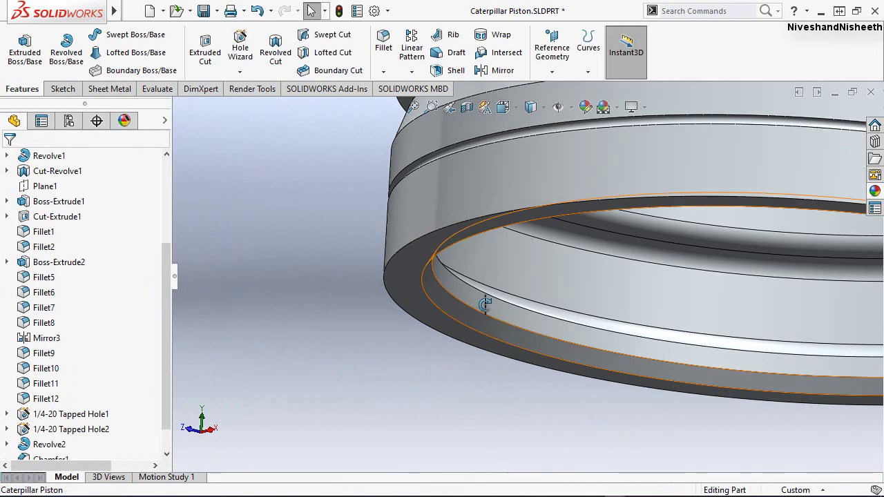
Orbit to inspect the new chamfer, then go back to the previous full piston view
middle_drag(494, 337, 419, 246)
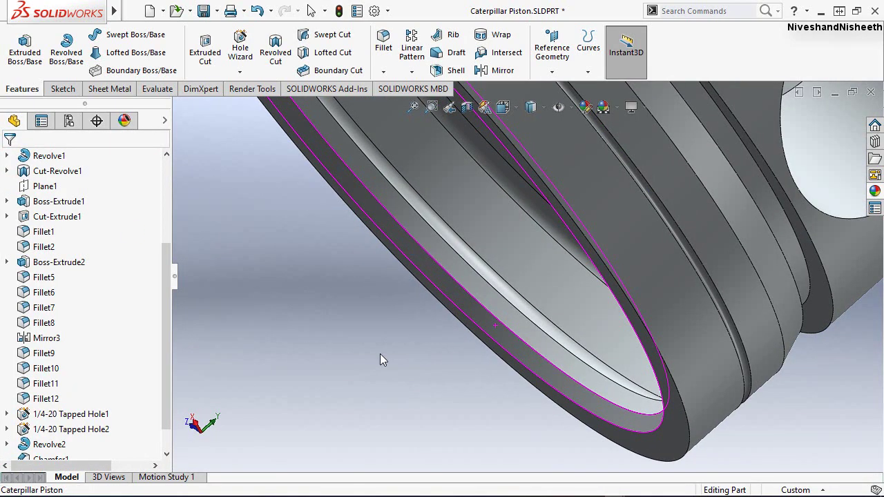
click(380, 354)
click(450, 108)
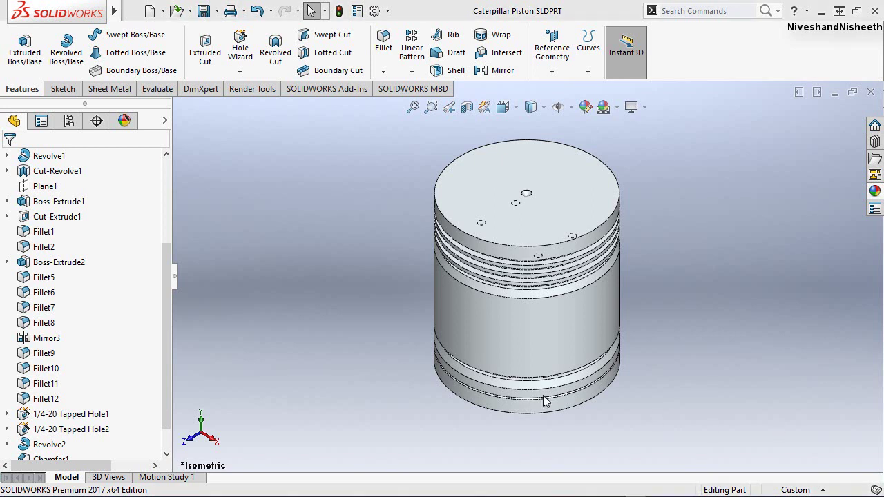
Open a new sketch on the Right Plane and section the piston along that plane
drag(165, 318, 180, 218)
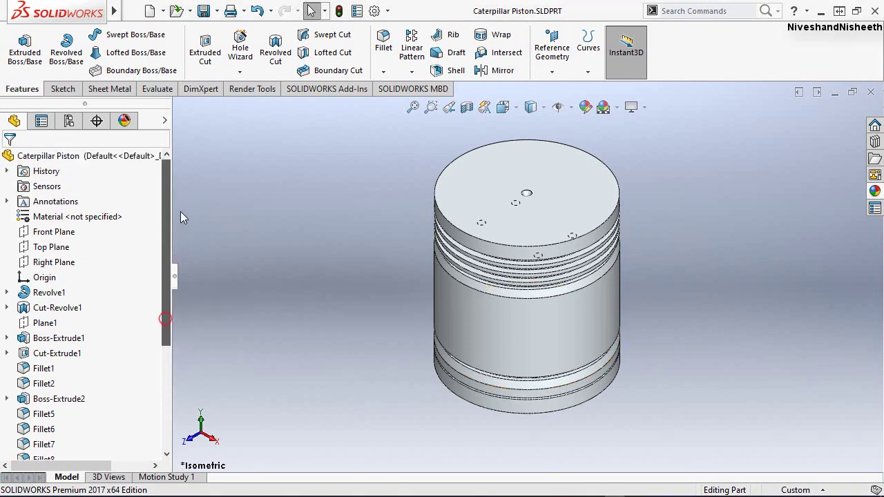
click(61, 262)
click(78, 242)
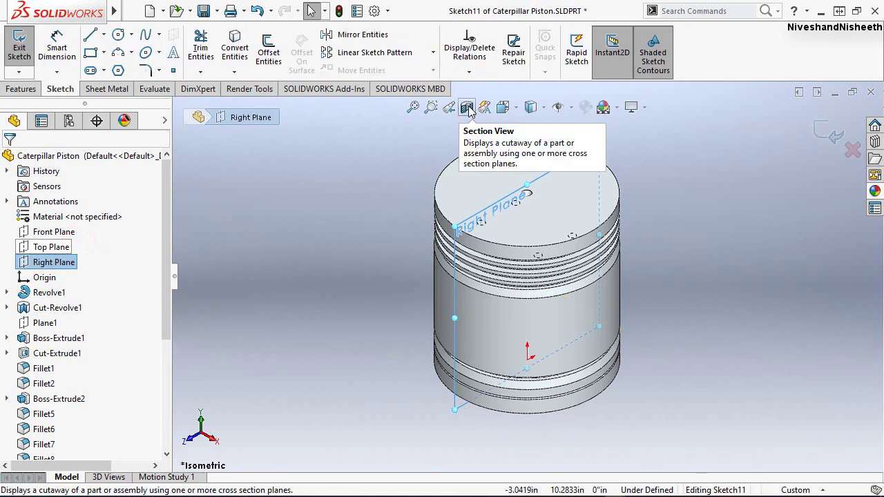
click(467, 108)
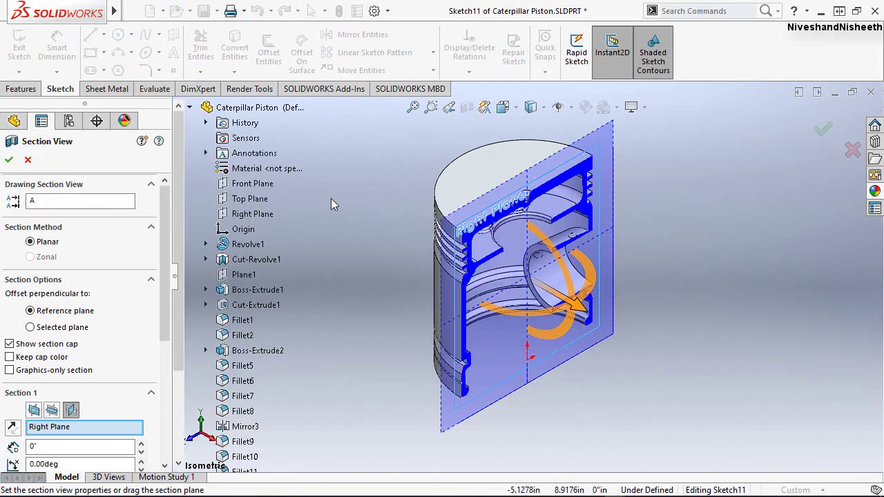
click(9, 161)
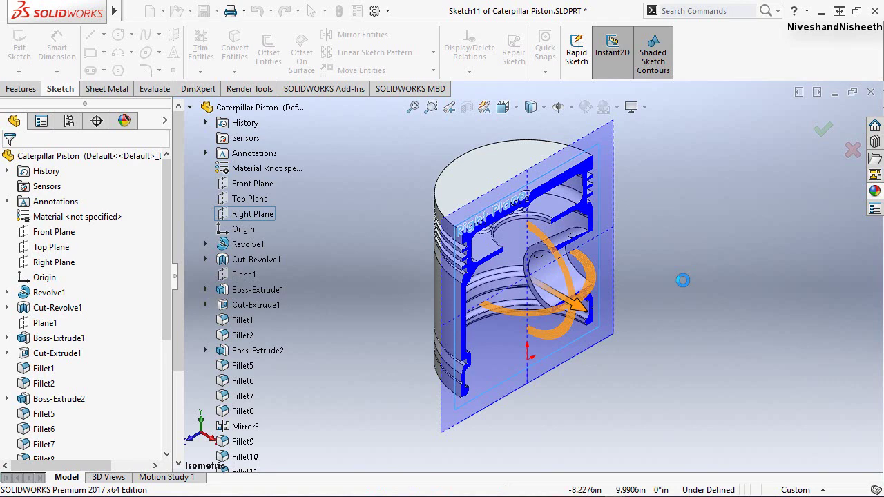
scroll(586, 221, down, 3)
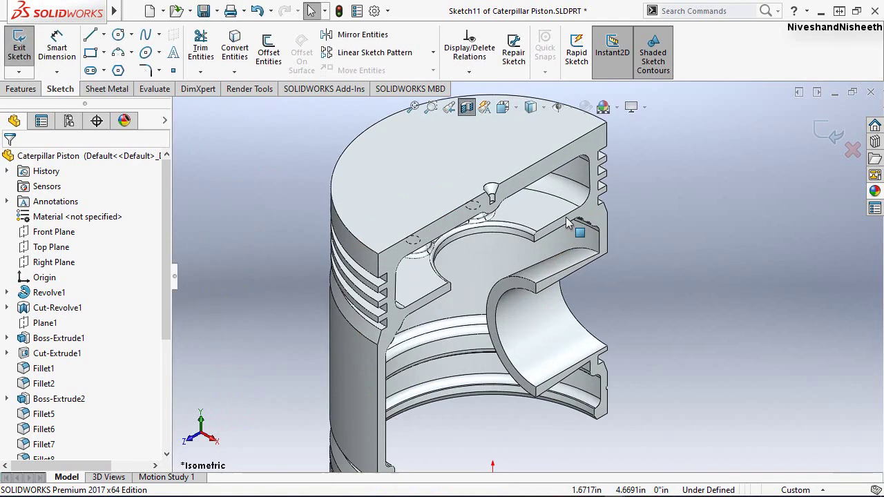
scroll(576, 231, down, 2)
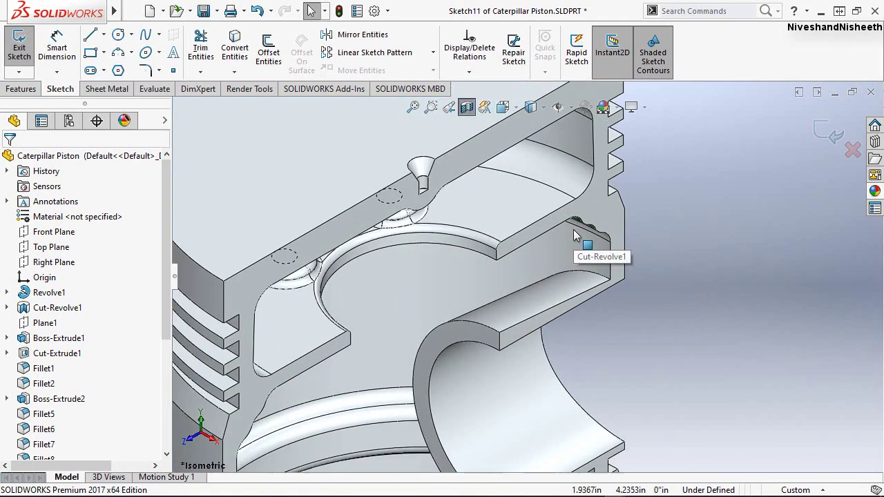
Add intersection curves from the pin boss, crown inner and rim faces to Sketch11
click(234, 72)
click(239, 105)
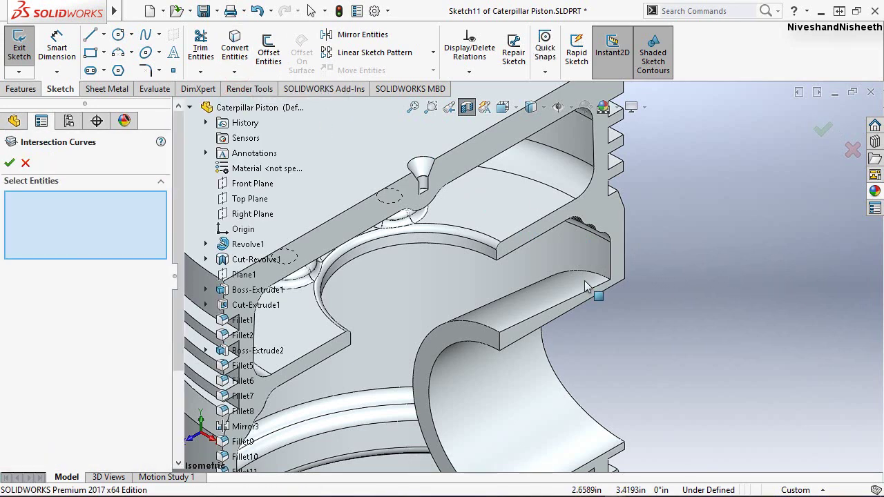
click(558, 290)
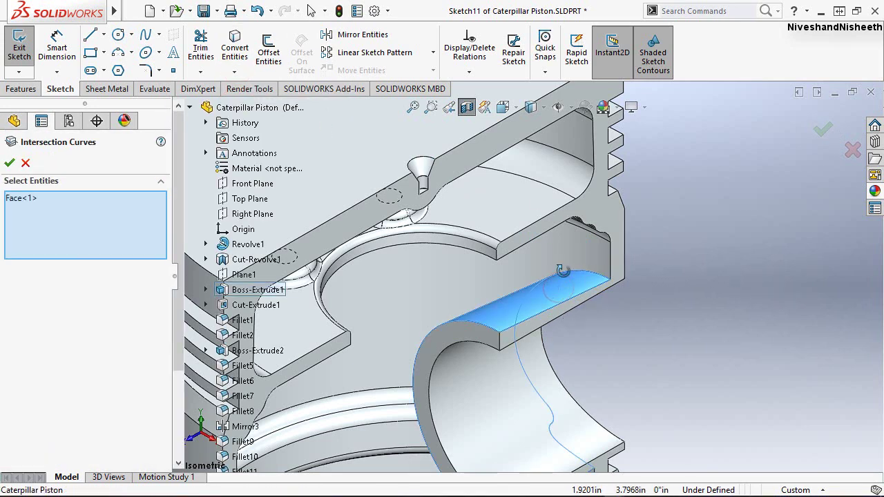
middle_drag(563, 269, 508, 170)
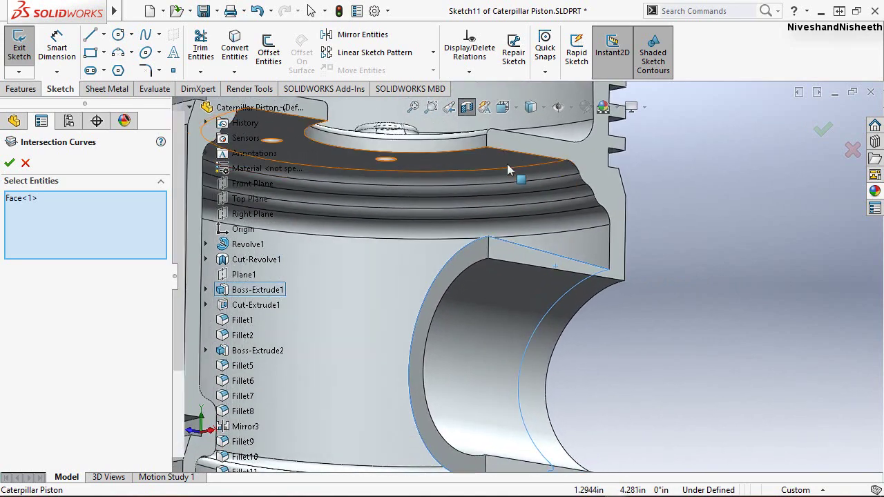
click(505, 163)
click(556, 172)
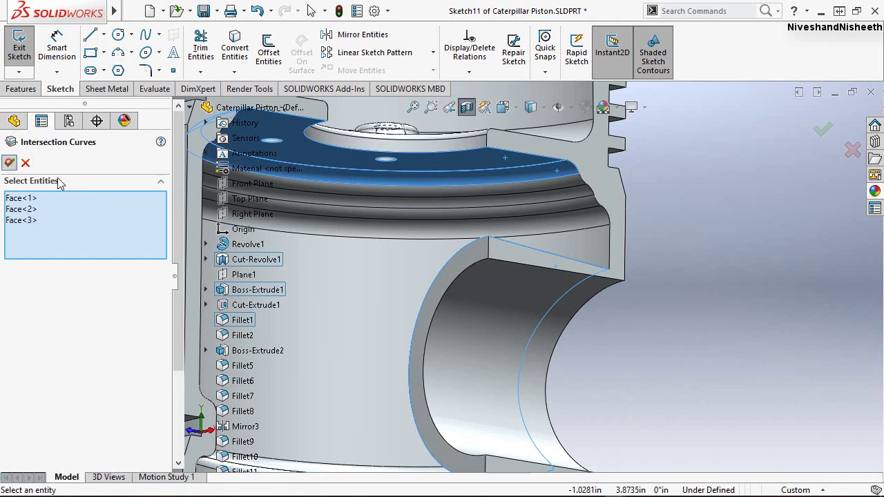
key(Return)
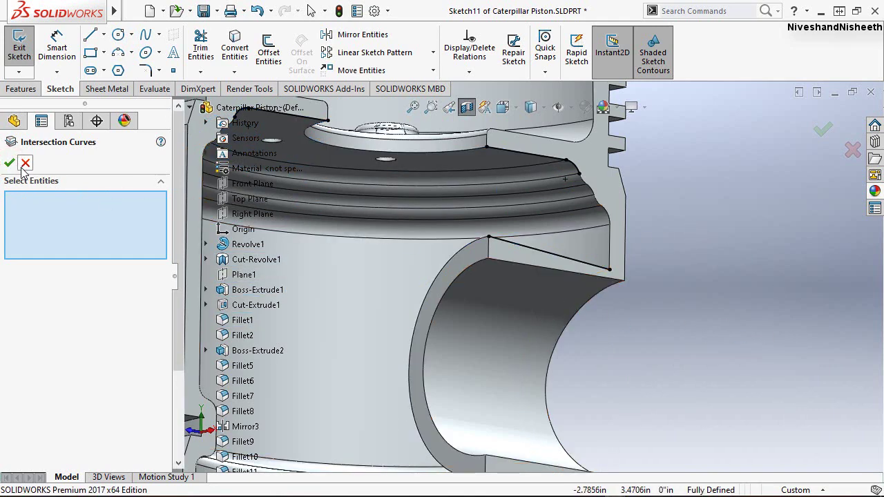
click(10, 164)
mouse_move(669, 301)
middle_down()
mouse_move(588, 306)
mouse_move(553, 276)
middle_up()
click(503, 107)
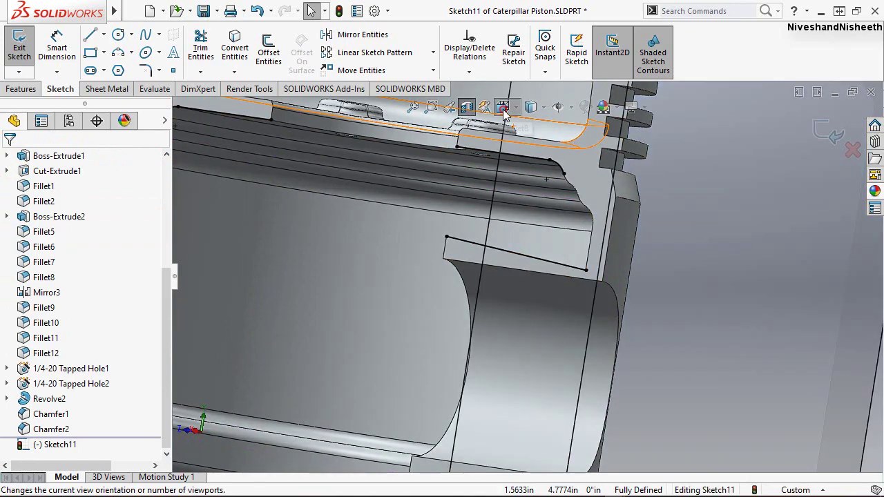
View the sectioned piston straight on from the Right side
click(502, 268)
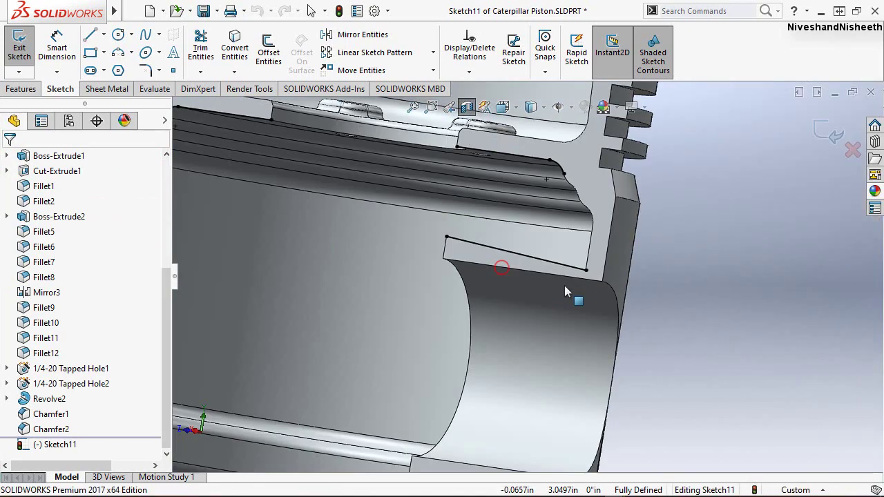
scroll(681, 300, down, 2)
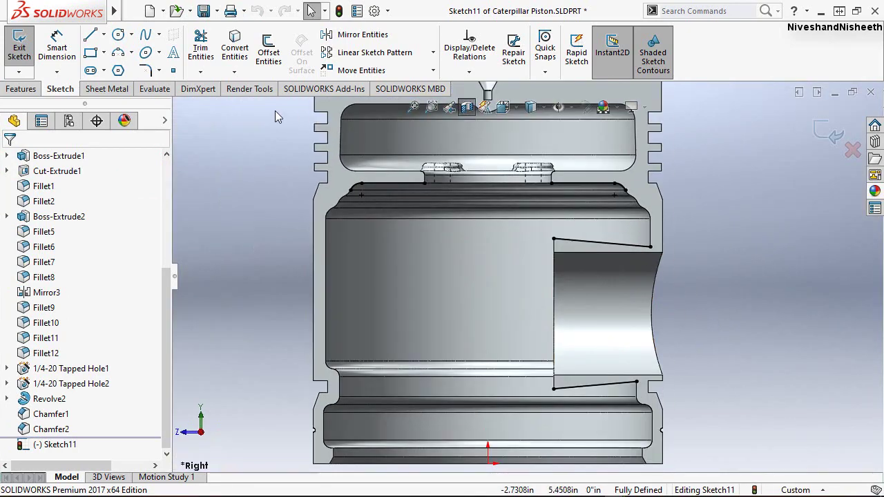
drag(261, 119, 720, 394)
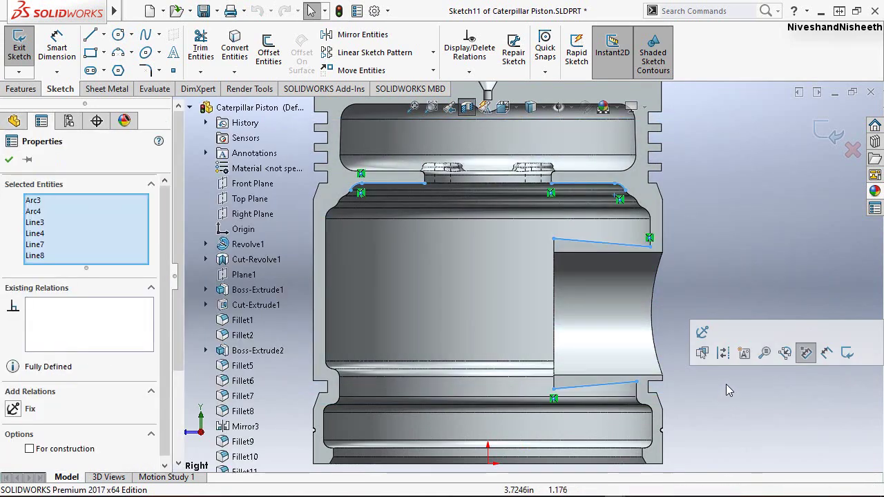
click(678, 173)
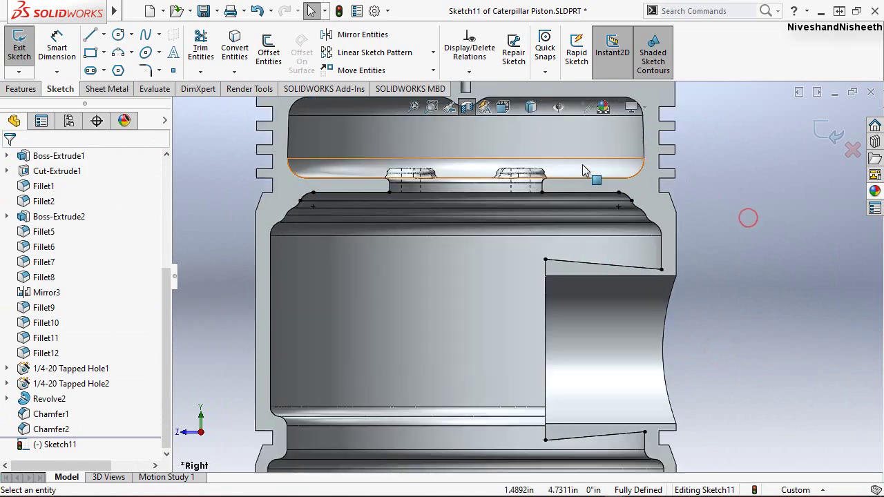
scroll(608, 172, down, 5)
scroll(563, 348, down, 2)
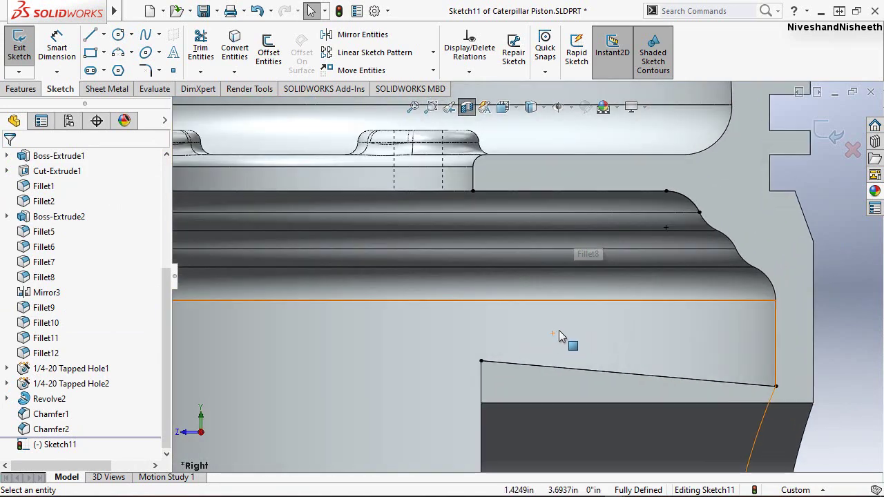
Draw a slanted line from the upper step edge down to the rib edge with a short vertical tail
click(90, 37)
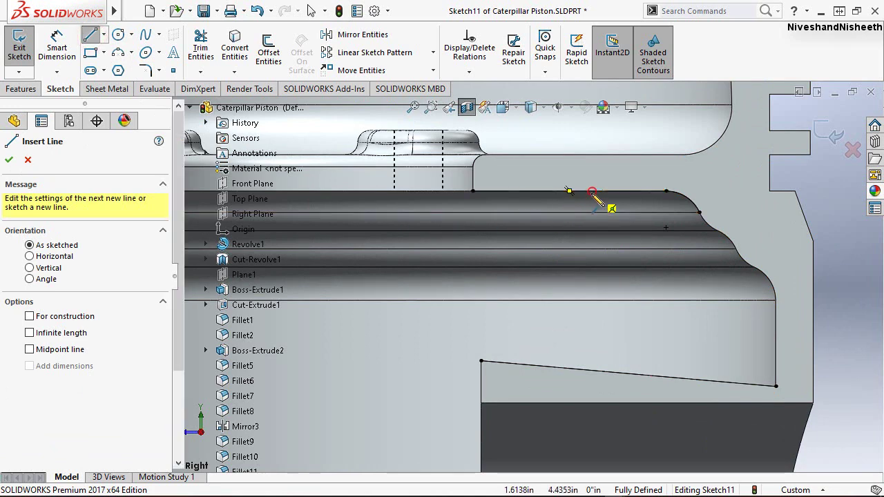
click(592, 192)
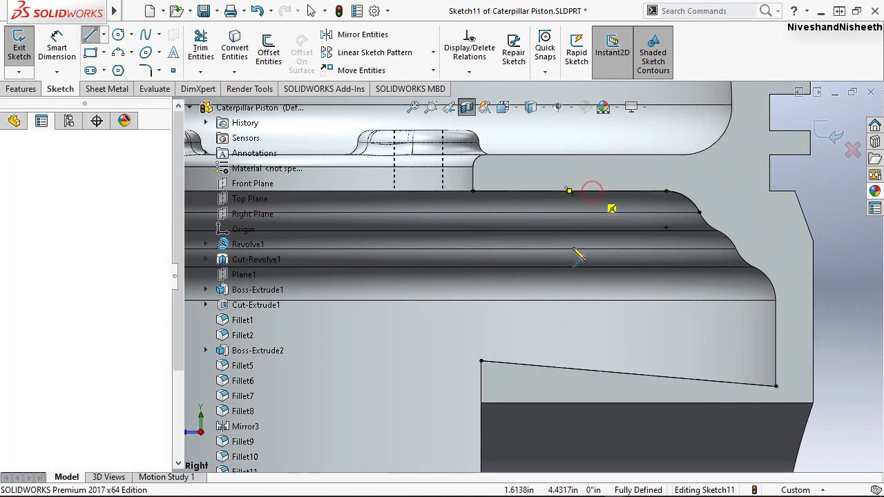
click(533, 365)
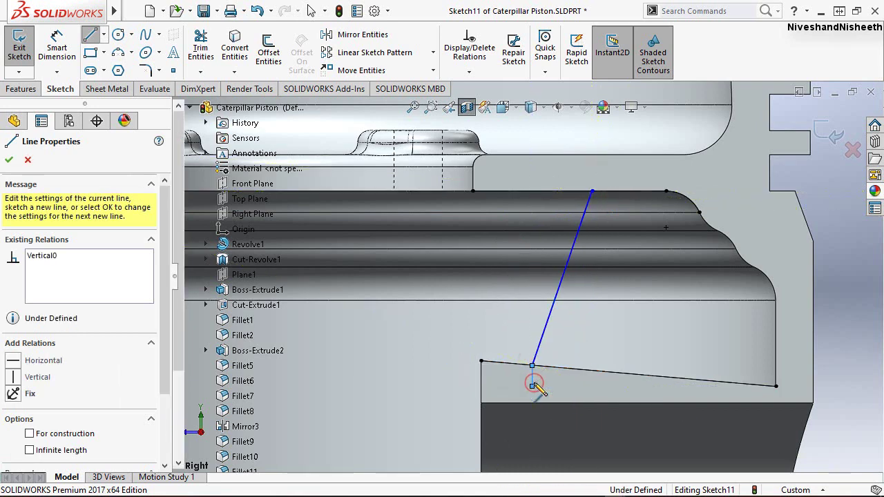
double_click(532, 385)
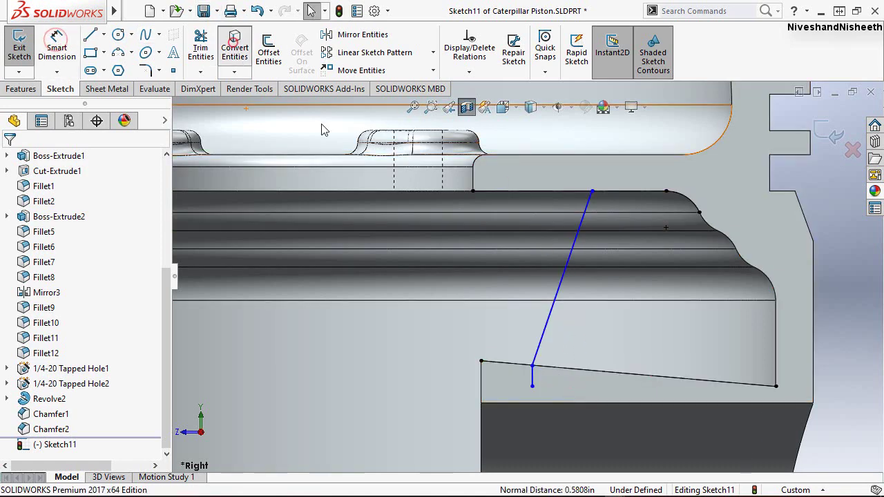
click(234, 48)
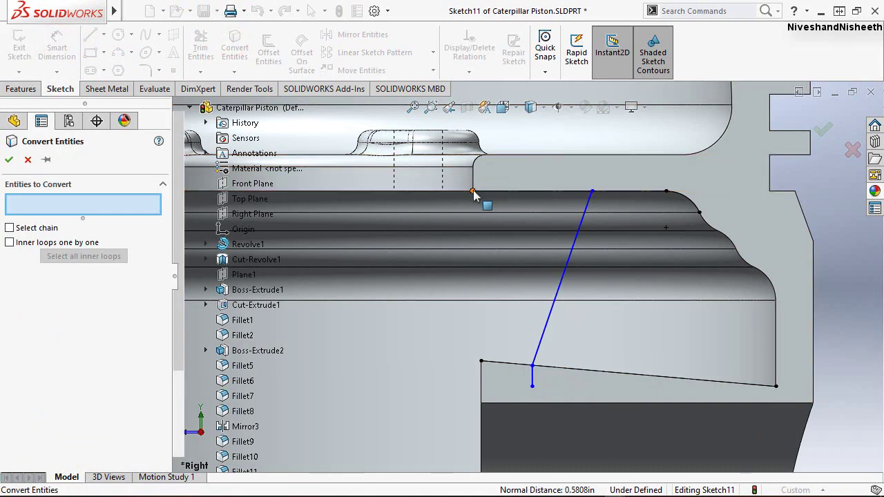
click(473, 188)
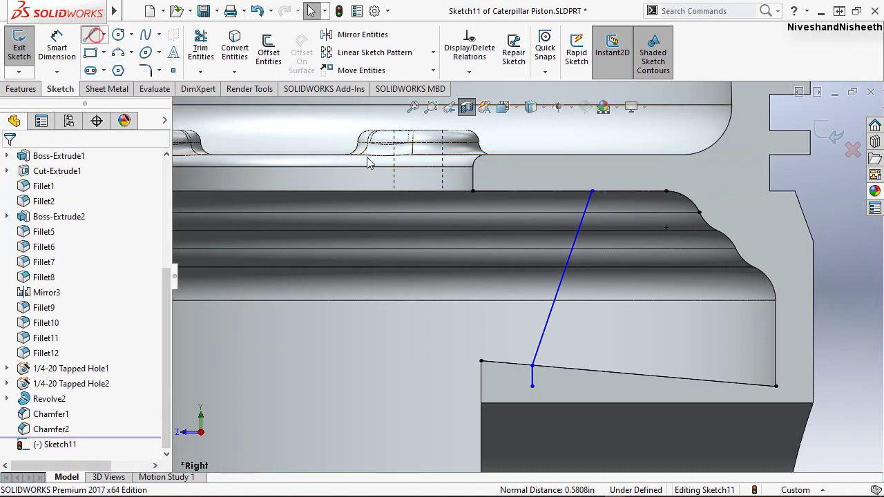
Draw a vertical line rising from the step corner up toward the boss top
click(91, 36)
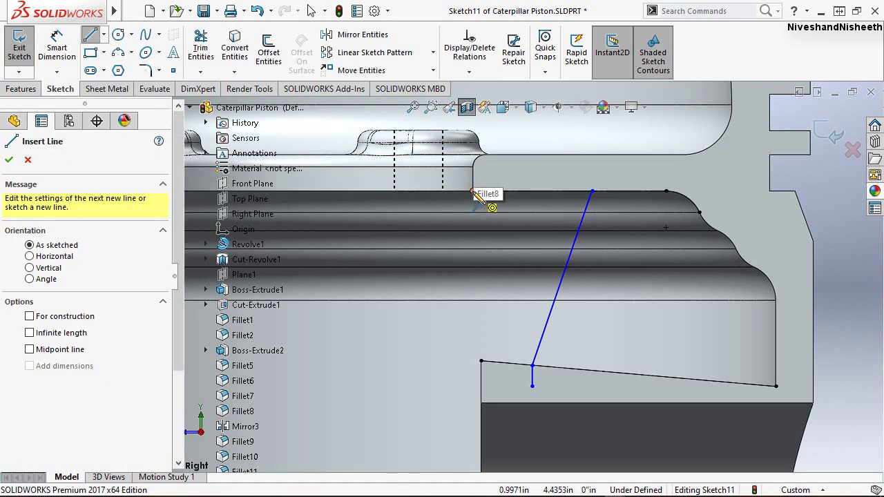
click(473, 191)
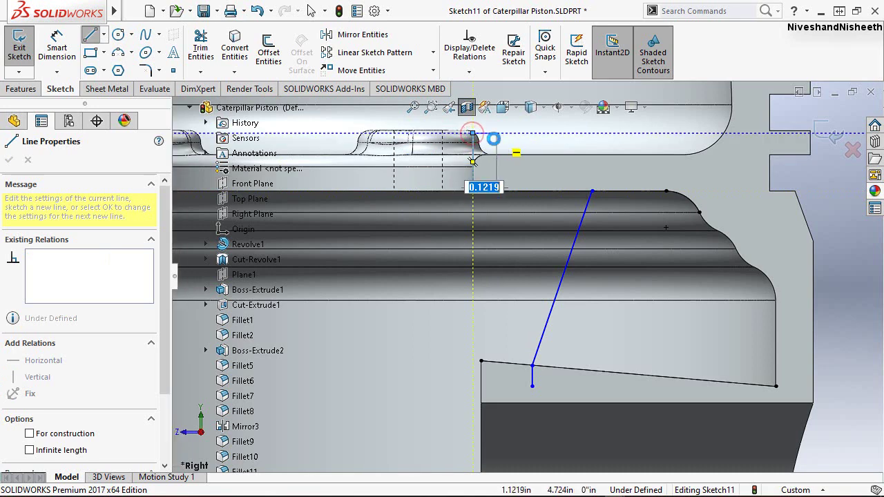
click(473, 133)
key(Escape)
key(Escape)
click(473, 148)
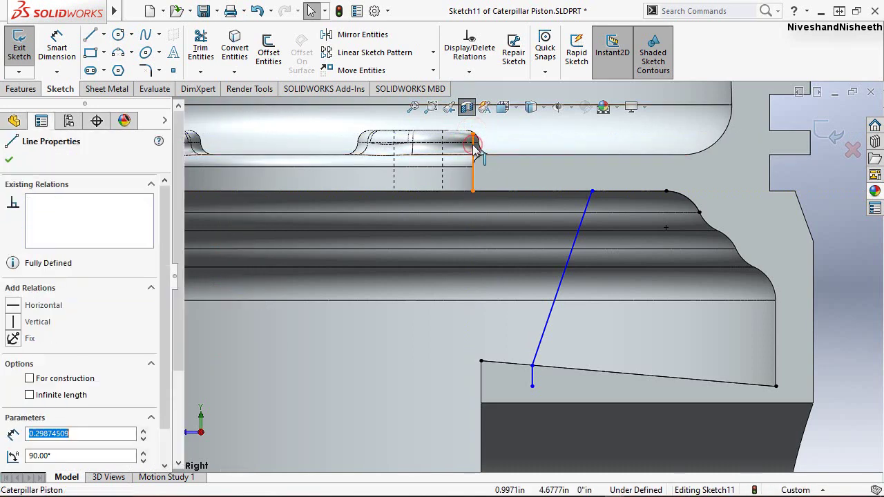
key(Escape)
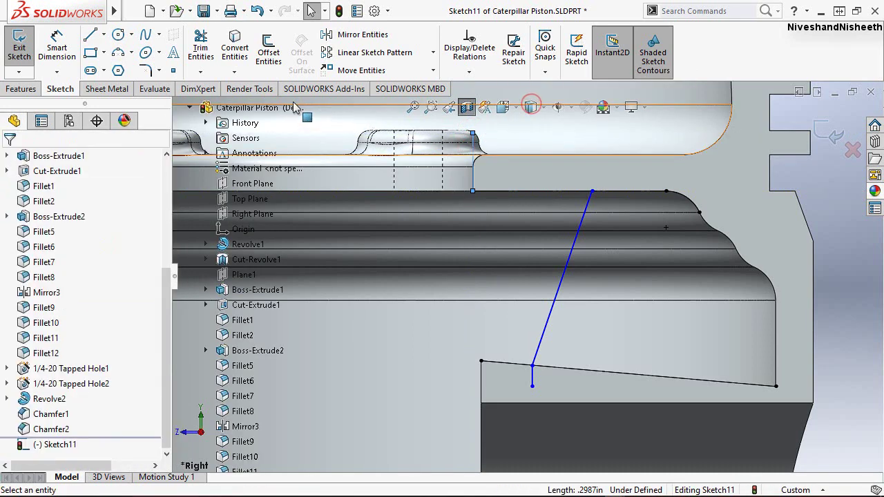
click(56, 45)
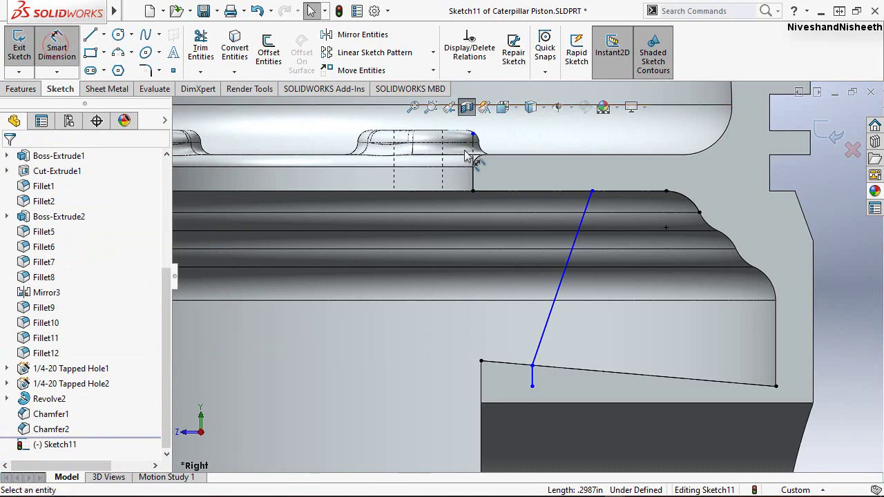
Dimension the vertical-to-slanted line angle as 30° and move its label down beside the lines
click(473, 154)
click(565, 269)
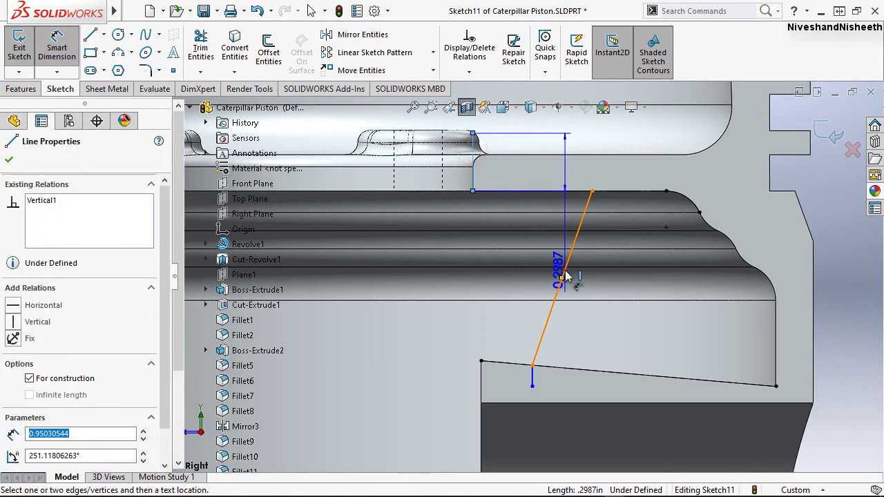
click(543, 166)
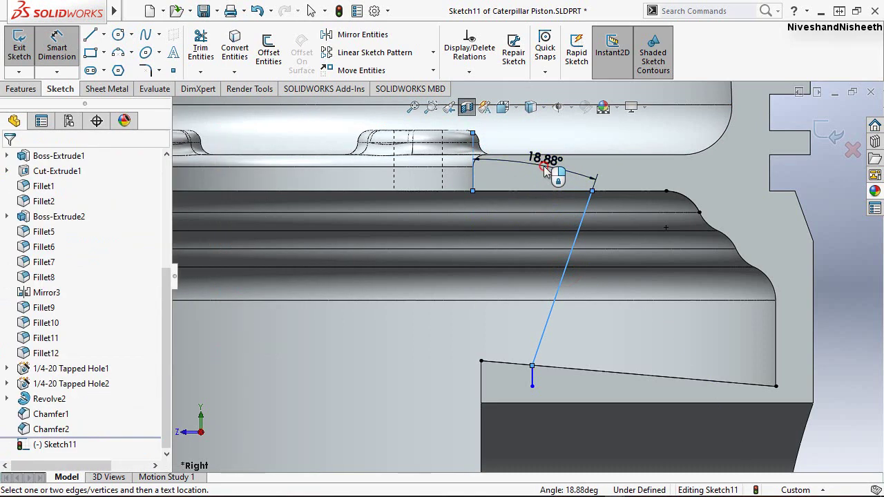
text(30)
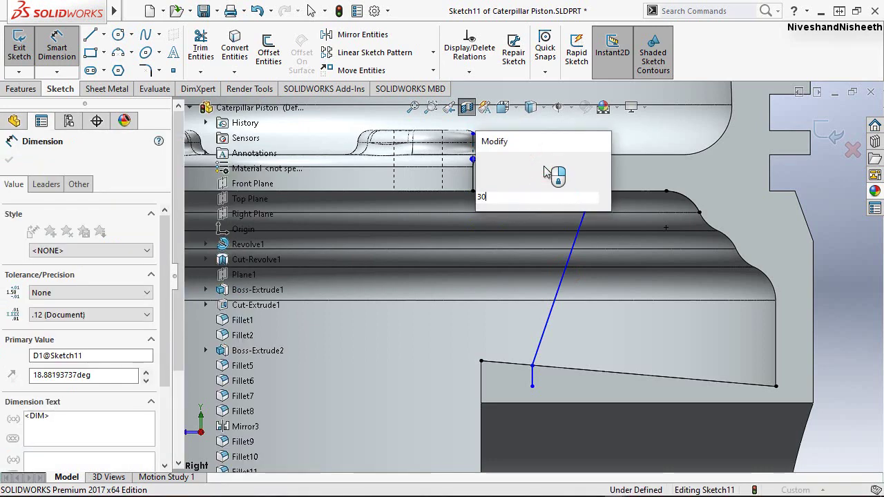
key(Escape)
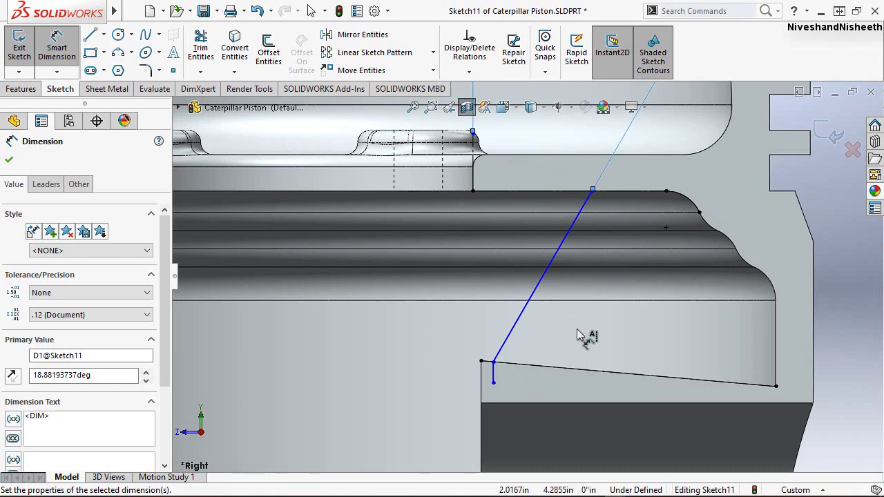
scroll(553, 353, up, 3)
scroll(553, 167, down, 1)
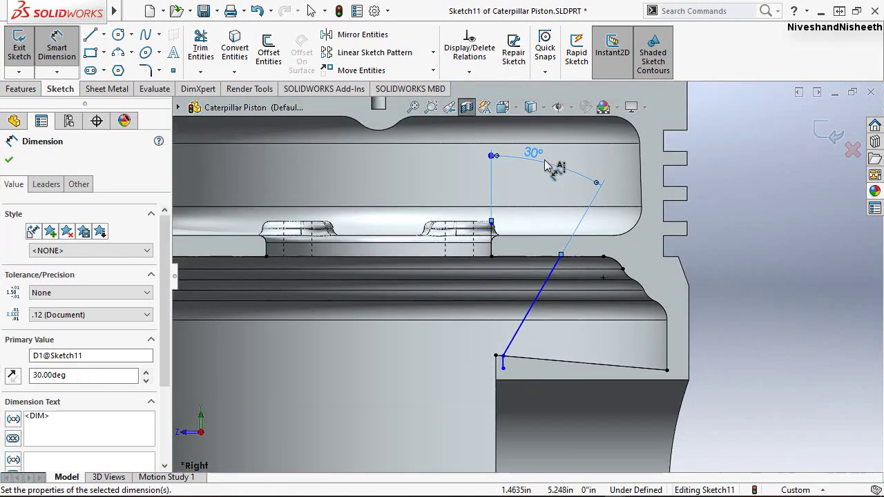
scroll(545, 166, down, 1)
key(Escape)
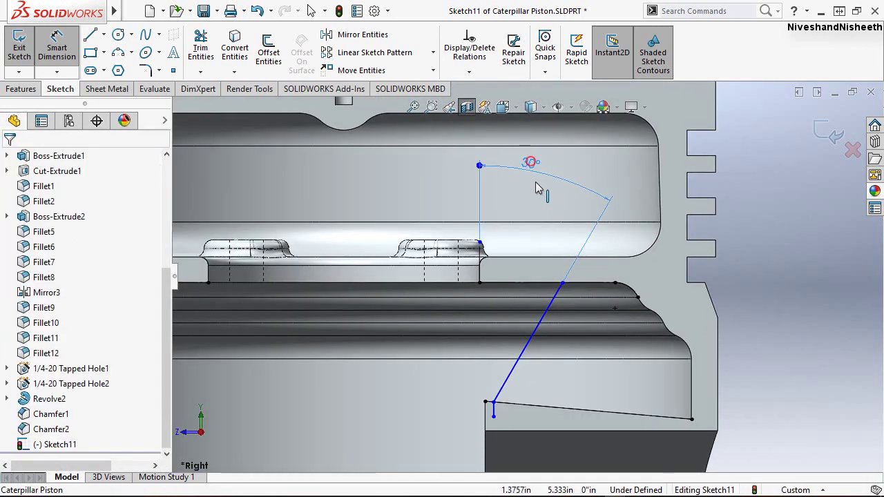
drag(538, 187, 527, 270)
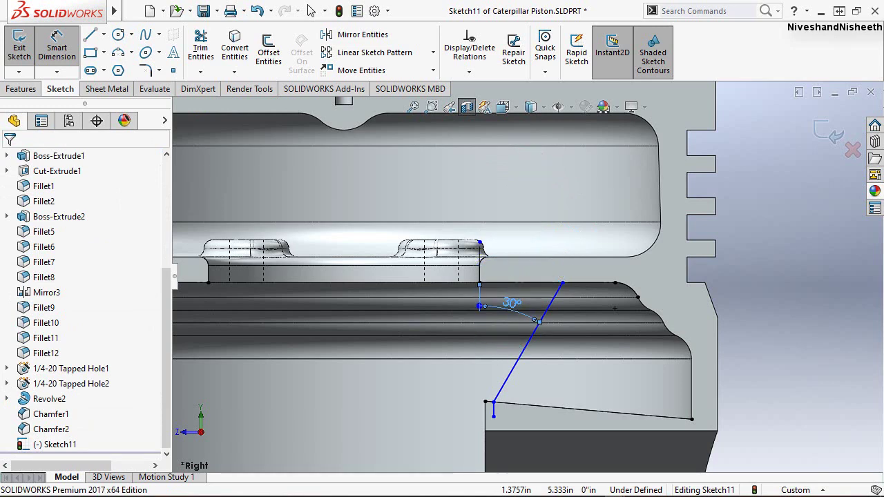
click(512, 301)
key(Escape)
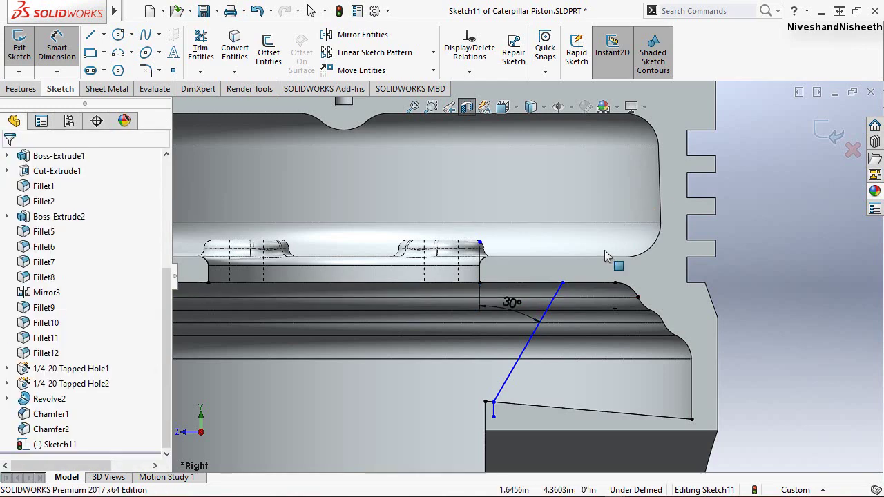
scroll(495, 425, down, 2)
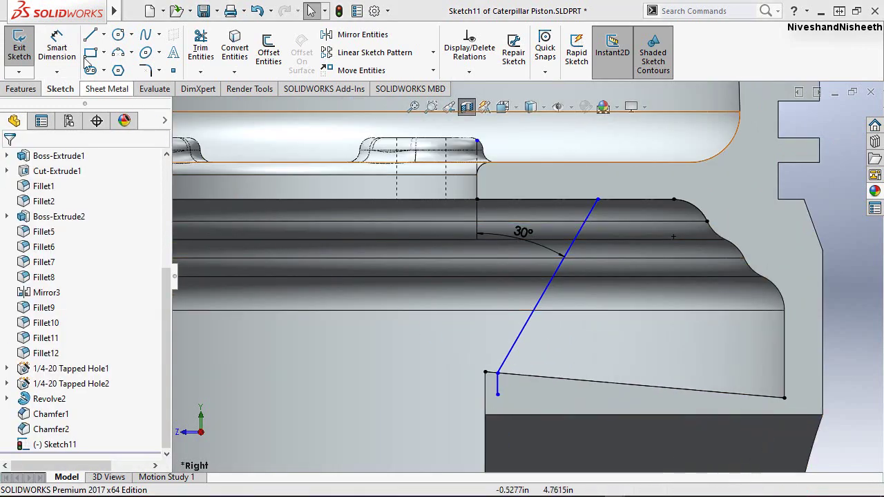
Dimension the slanted line's lower end 1/4" horizontally from the boss corner and exit Sketch11
click(60, 45)
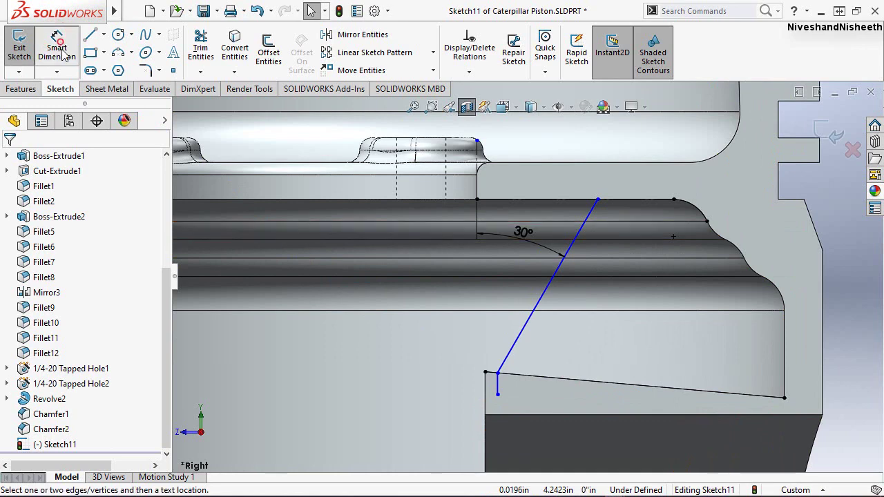
click(484, 373)
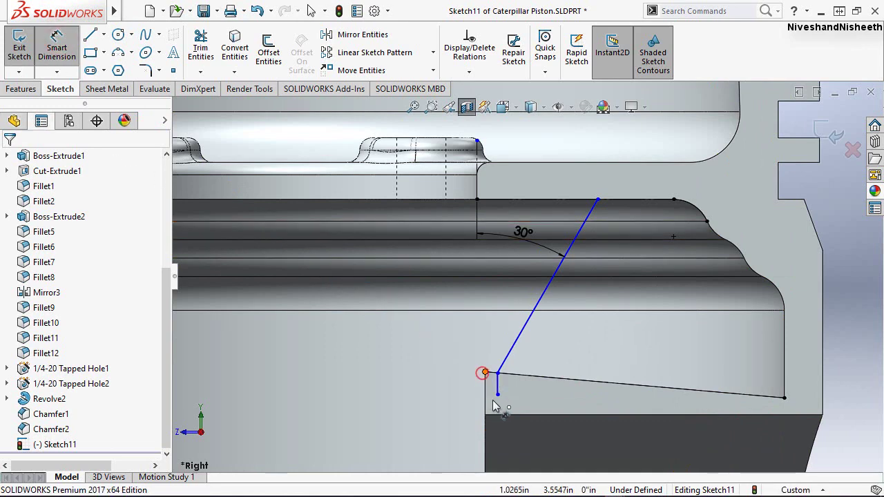
click(497, 374)
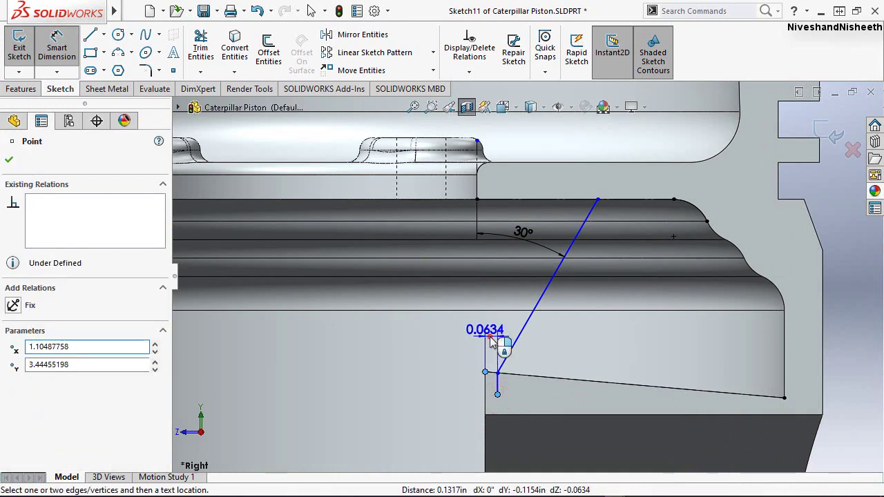
click(492, 340)
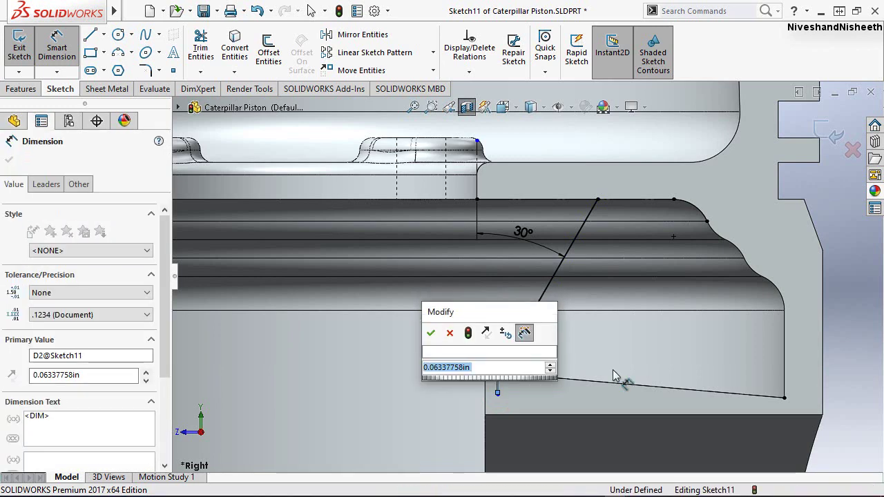
text(.05)
key(Return)
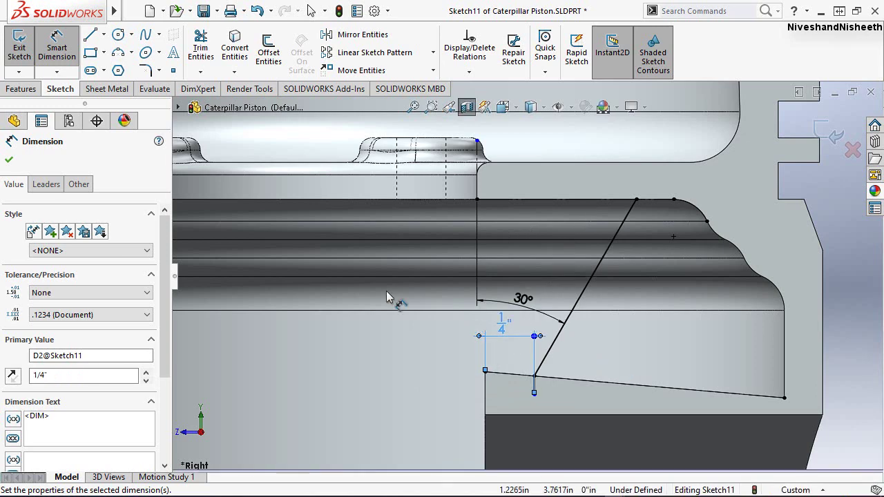
click(9, 159)
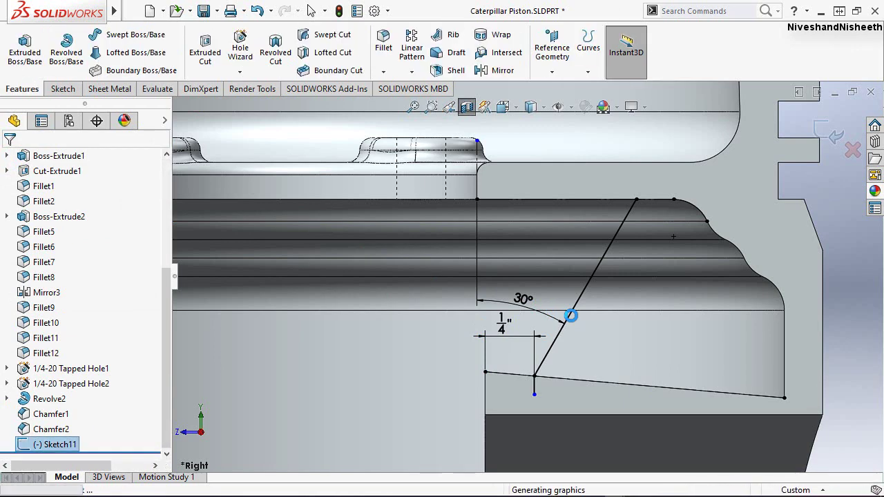
Deselect Sketch11 and step back to the earlier isometric section view of the piston
click(829, 195)
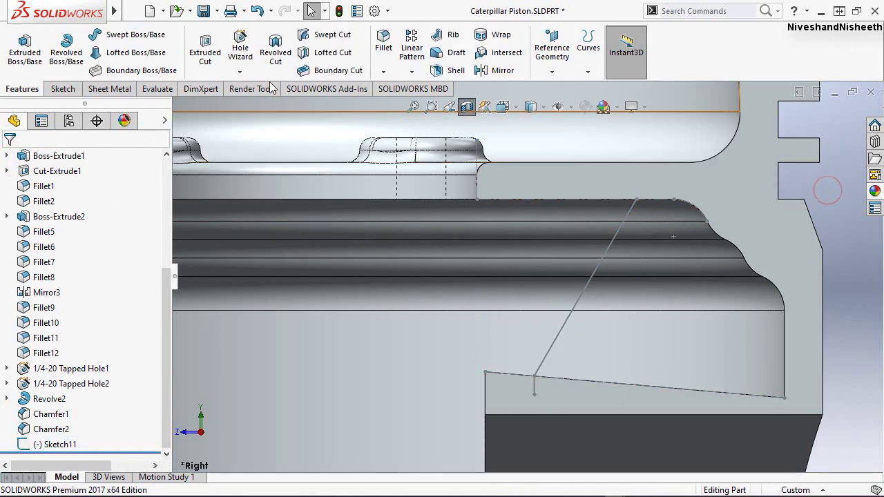
click(449, 107)
click(449, 110)
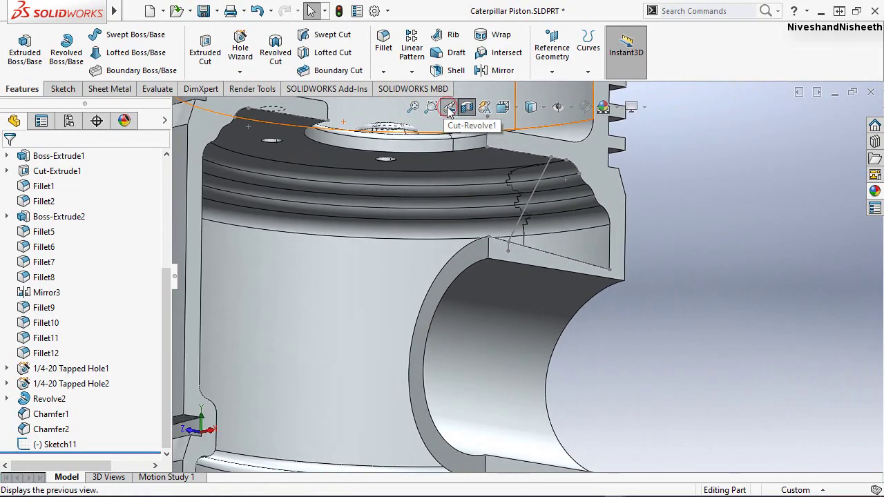
click(449, 111)
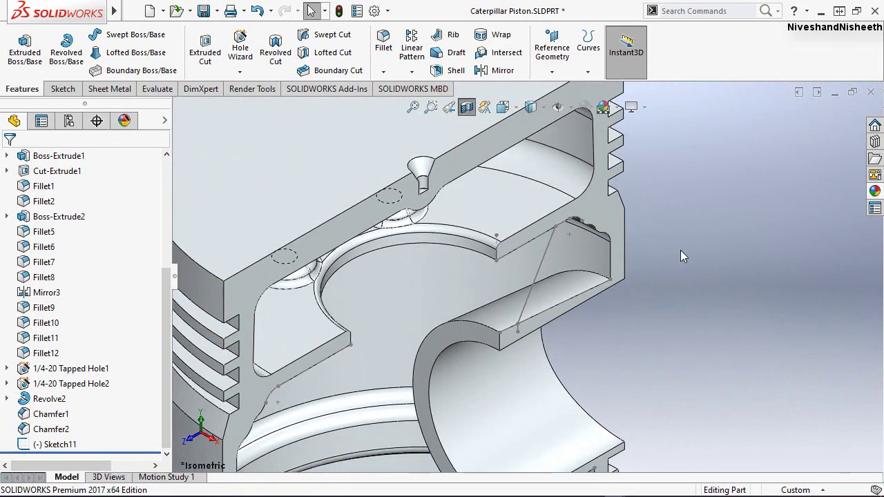
Create Rib1 from Sketch11's angled line with a 0.25 in thickness
click(445, 38)
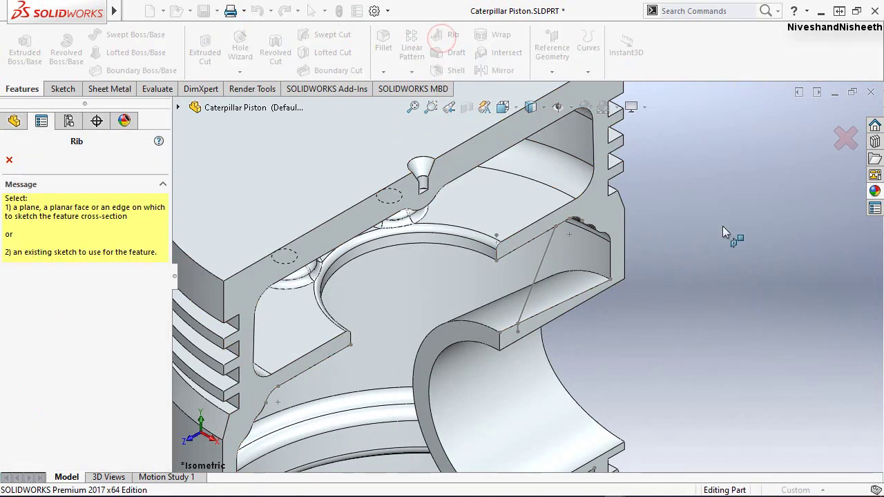
click(546, 266)
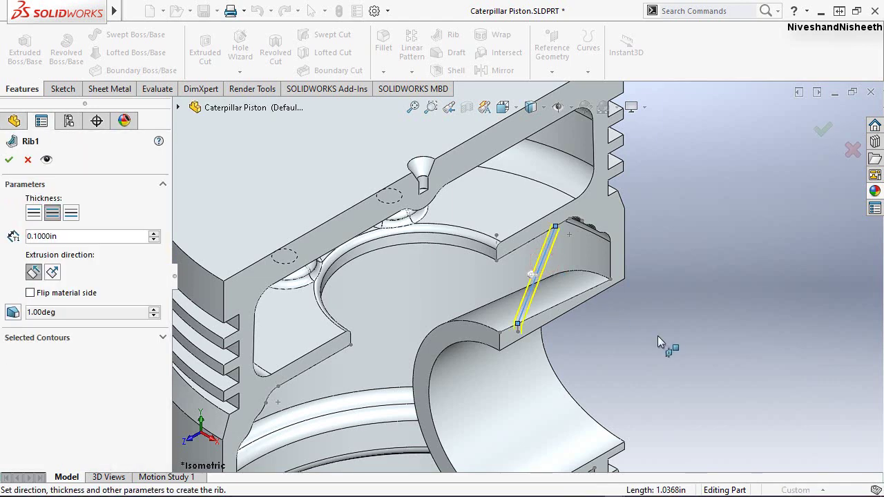
click(62, 236)
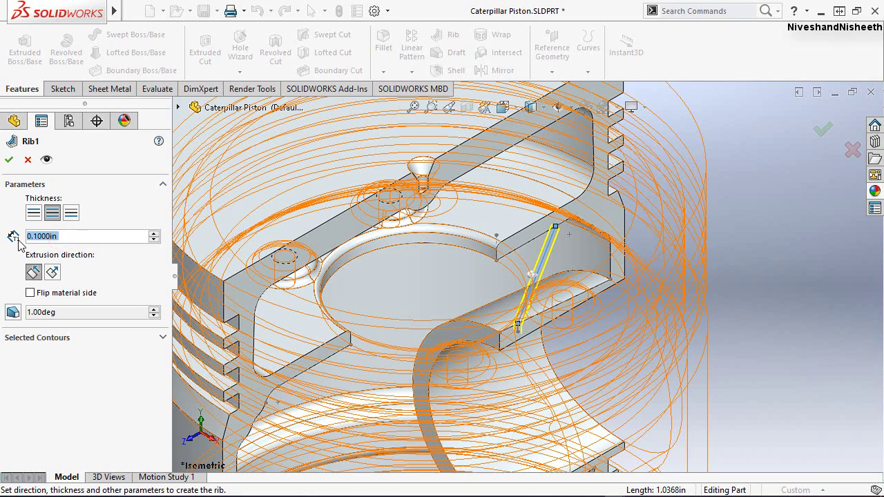
text(0.25)
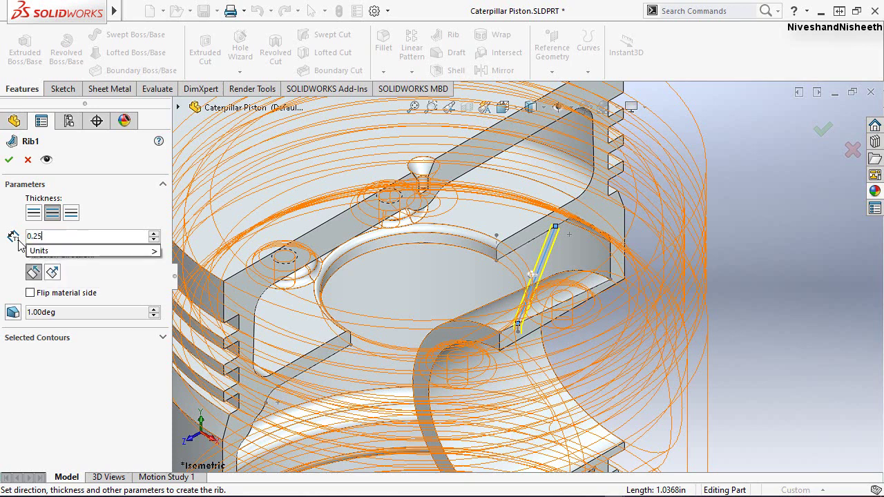
key(Return)
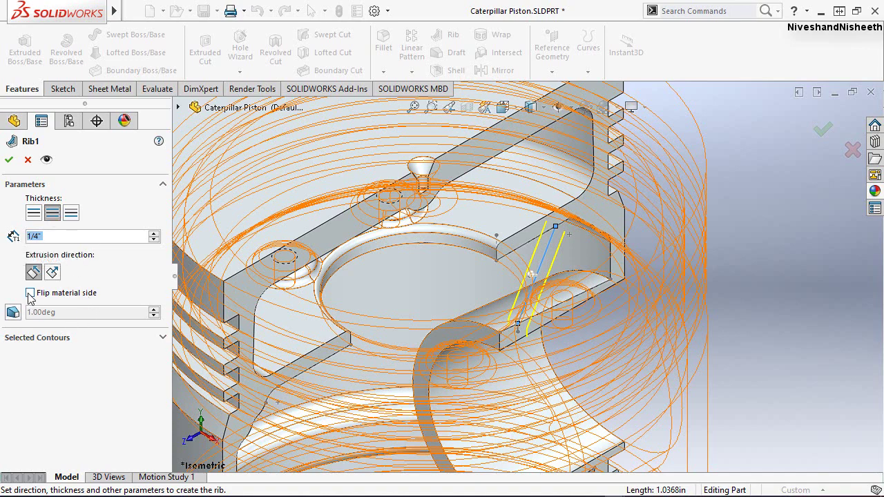
click(9, 160)
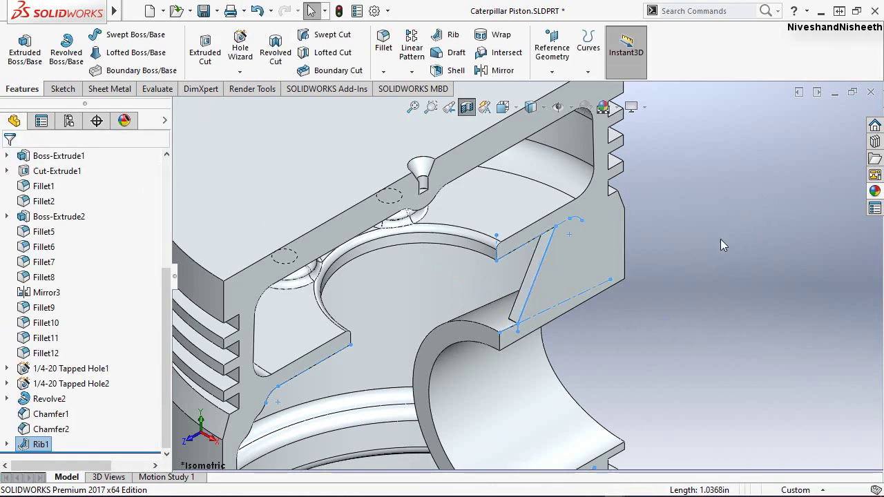
click(679, 295)
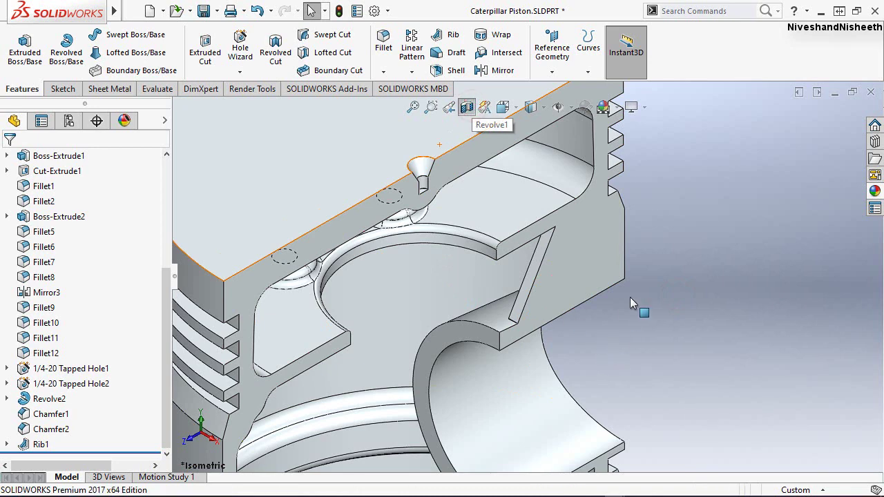
Turn off the section view, fit the whole piston, and save the part
click(467, 107)
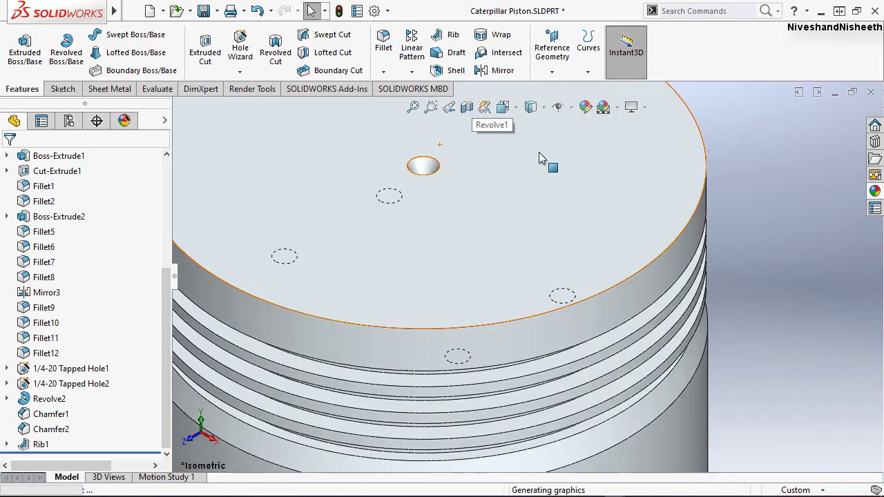
key(f)
key(ctrl+s)
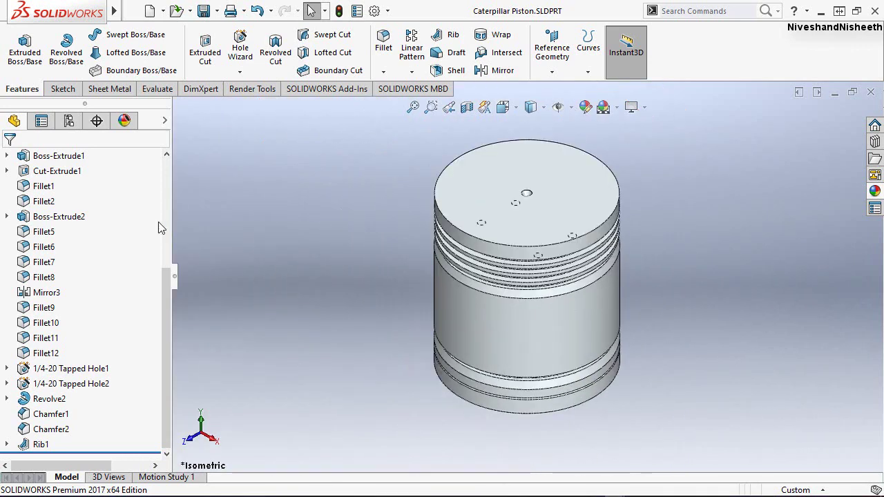
Section the piston along the Front Plane
scroll(147, 247, up, 5)
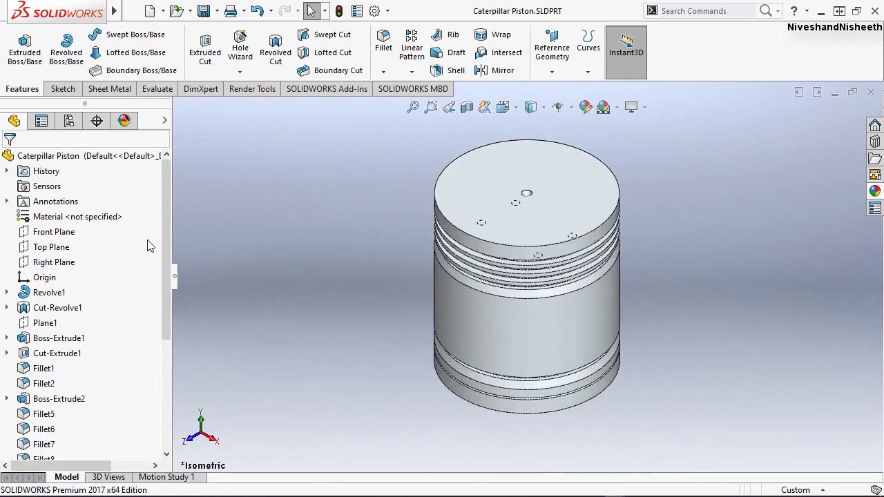
click(53, 233)
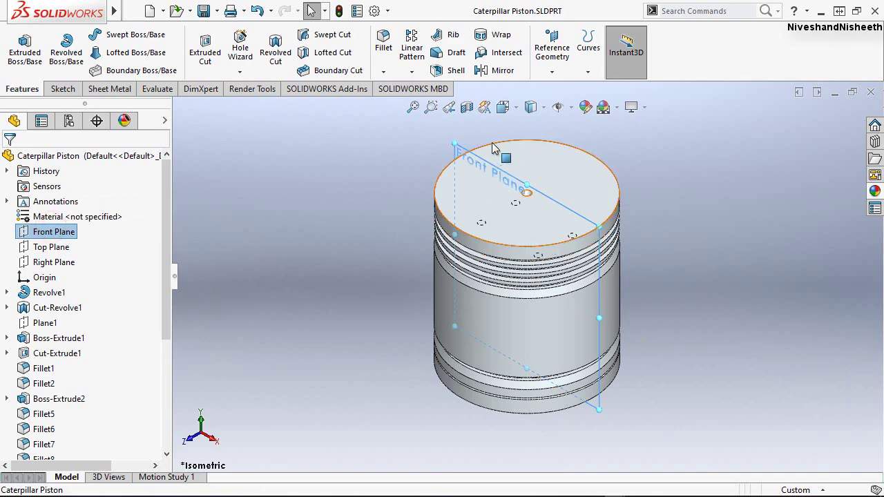
click(466, 109)
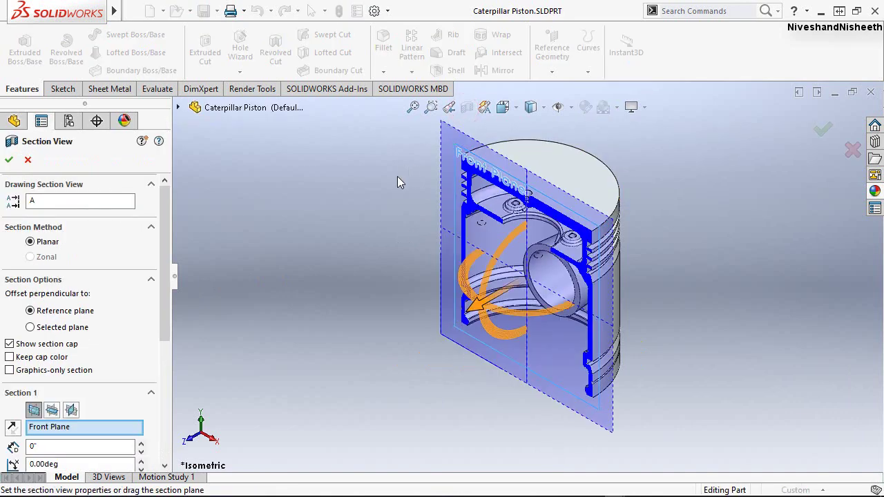
click(8, 160)
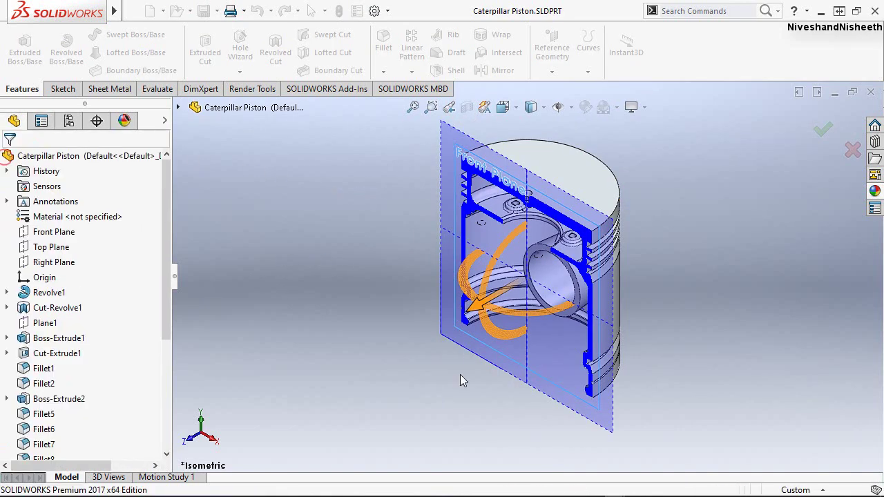
Rotate the sectioned piston to a tilted view and start a fillet for the pin boss edge
middle_drag(571, 261, 414, 283)
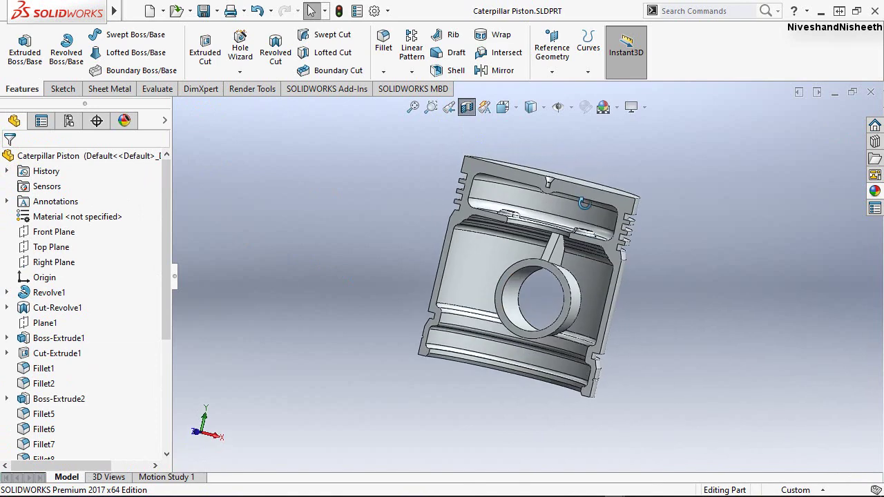
scroll(404, 289, down, 3)
scroll(404, 288, down, 3)
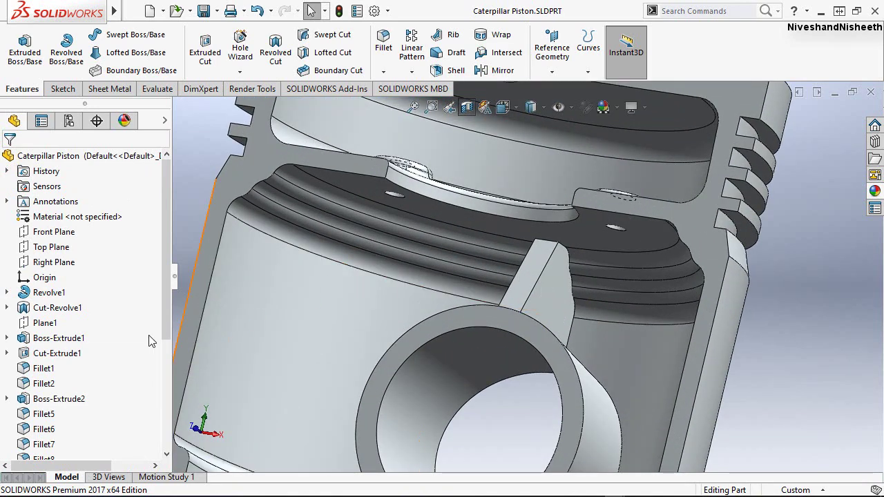
scroll(145, 346, down, 4)
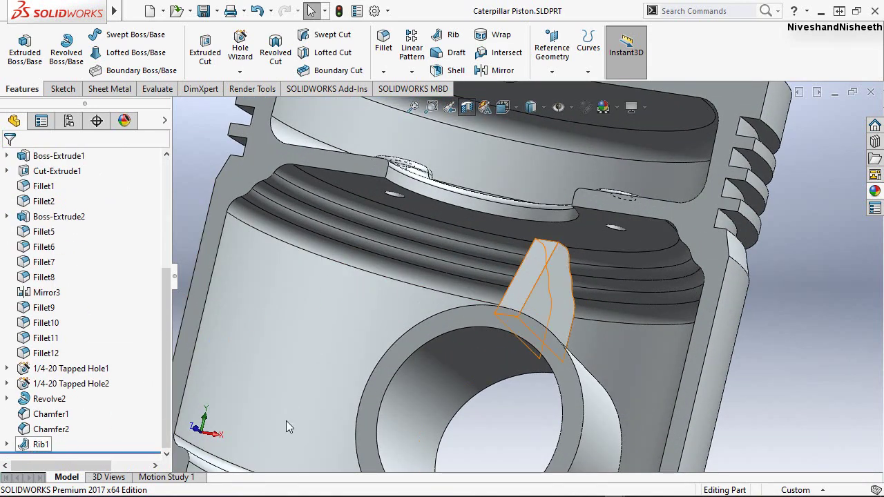
key(f)
middle_drag(774, 344, 684, 376)
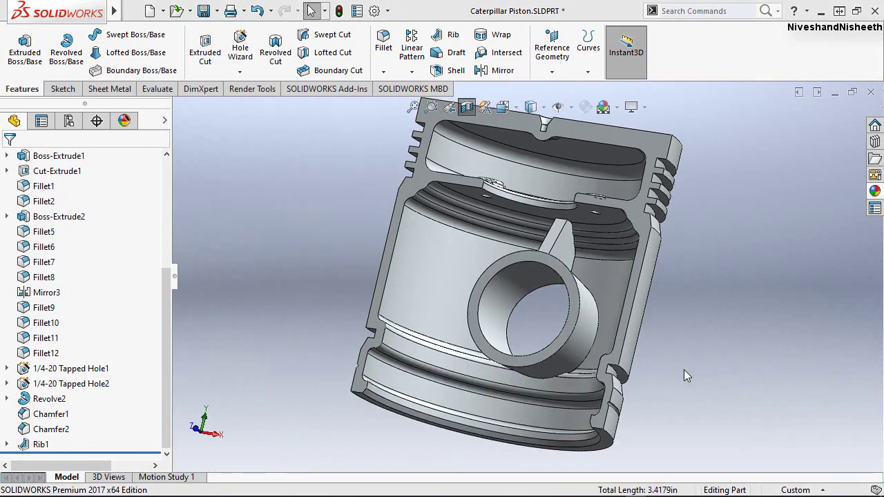
click(383, 43)
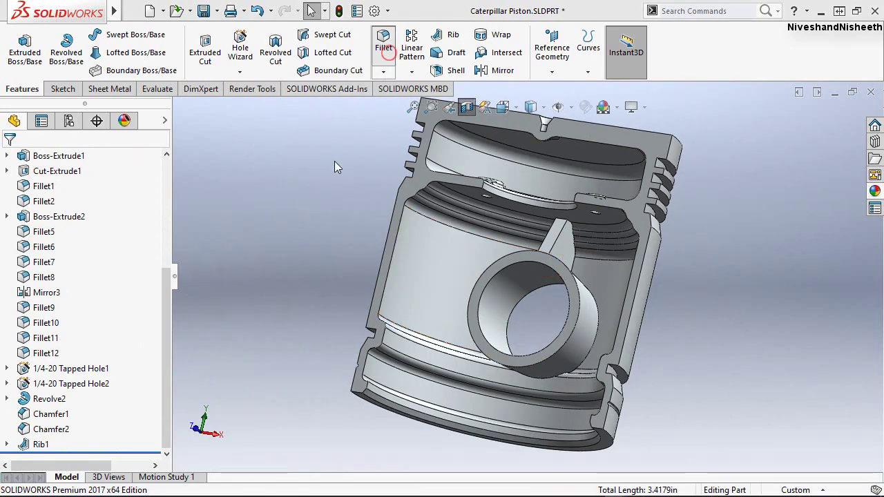
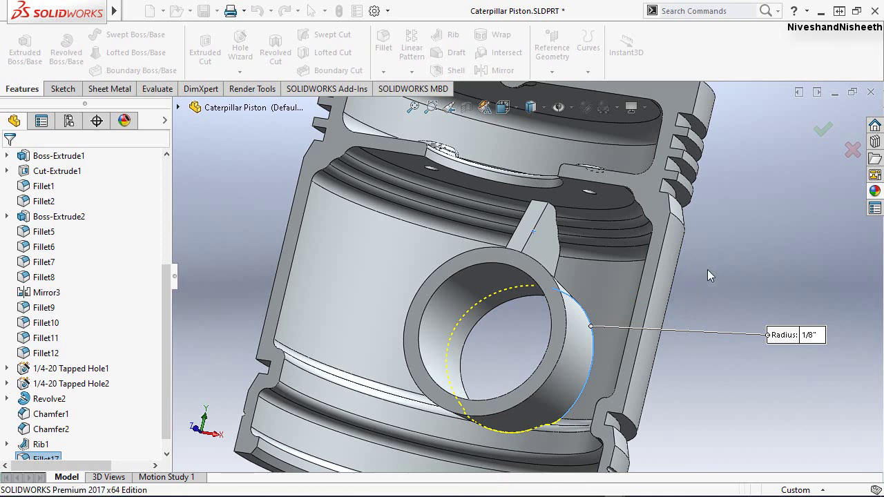
Accept the pin-boss fillet, then round one front rib edge with a 1/8" fillet (Fillet20)
key(Return)
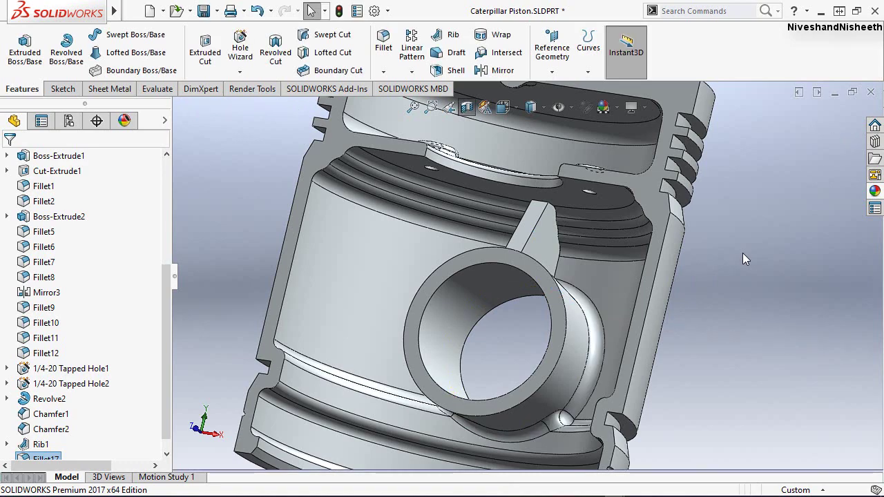
mouse_move(608, 324)
middle_down()
mouse_move(594, 331)
mouse_move(611, 365)
mouse_move(570, 362)
mouse_move(571, 336)
middle_up()
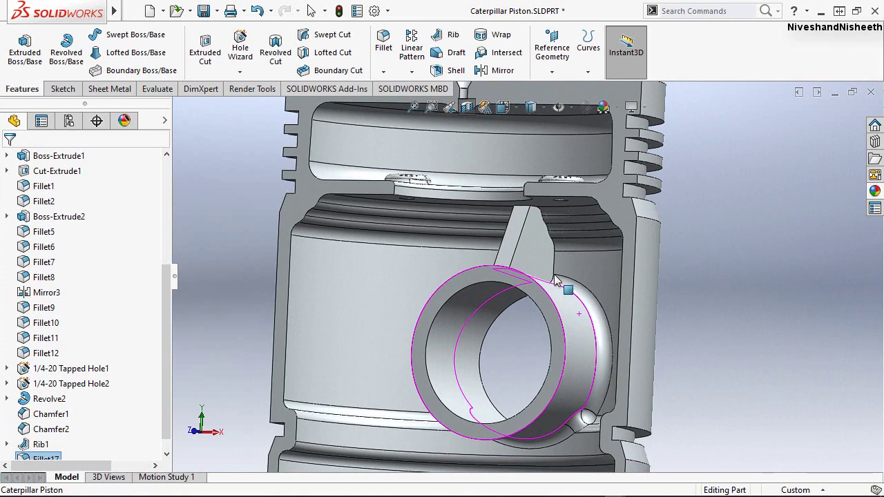
scroll(529, 213, down, 5)
scroll(601, 218, up, 5)
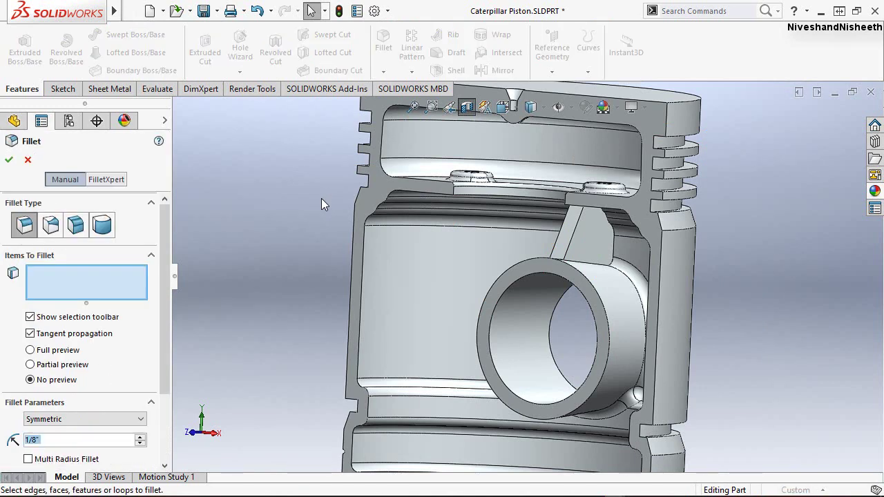
scroll(594, 215, down, 3)
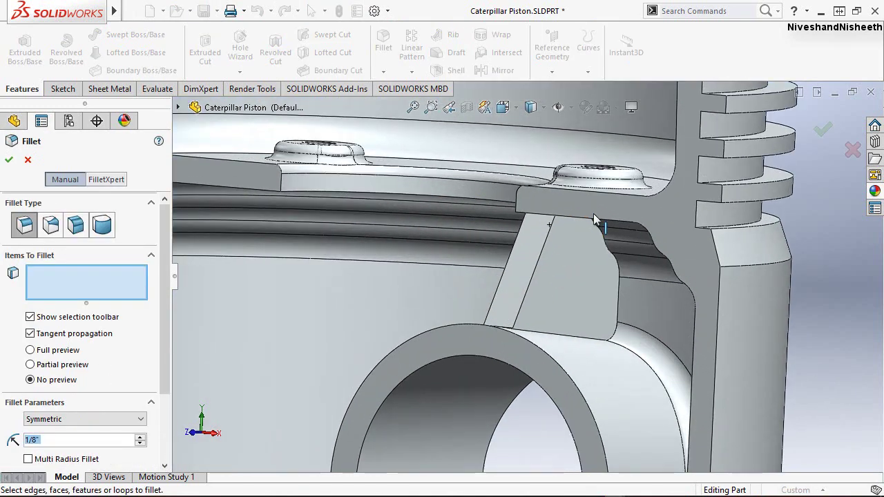
click(537, 269)
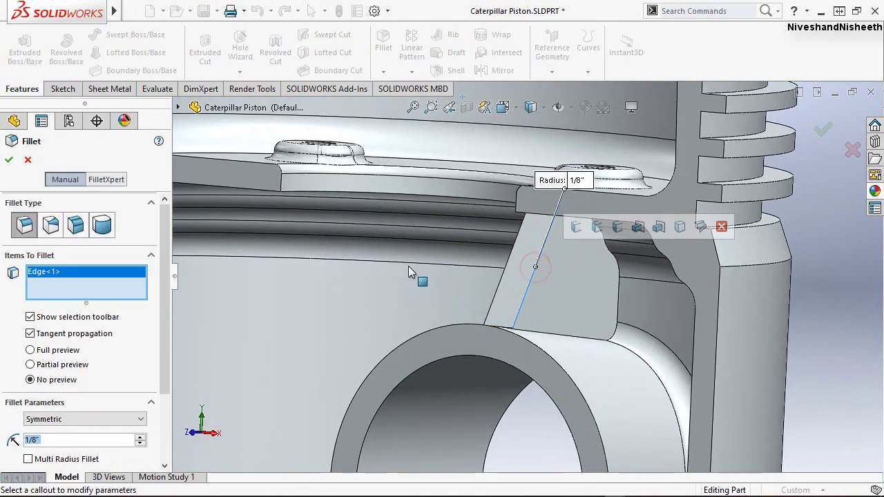
click(9, 161)
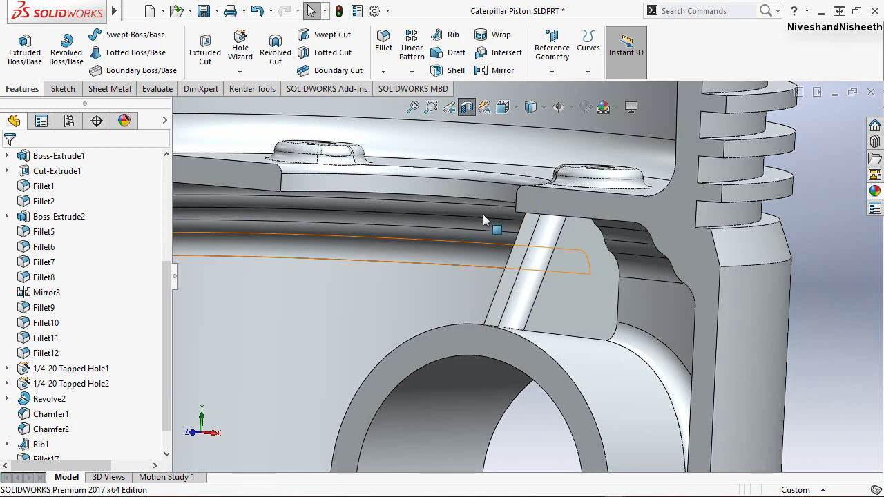
click(378, 39)
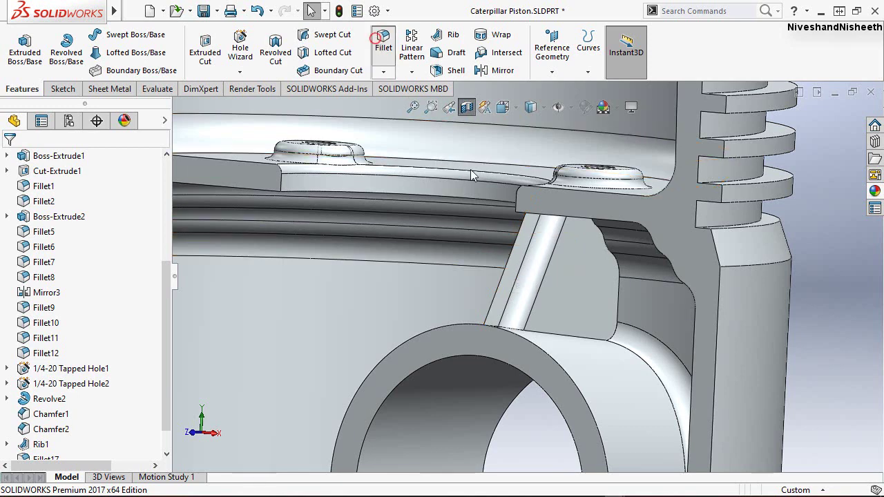
Fillet the rib's other front edge at 1/8"
click(511, 248)
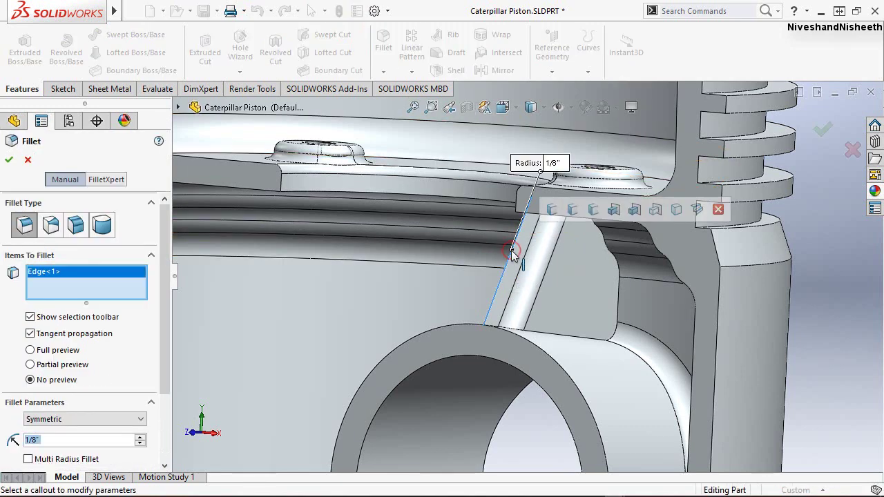
click(9, 160)
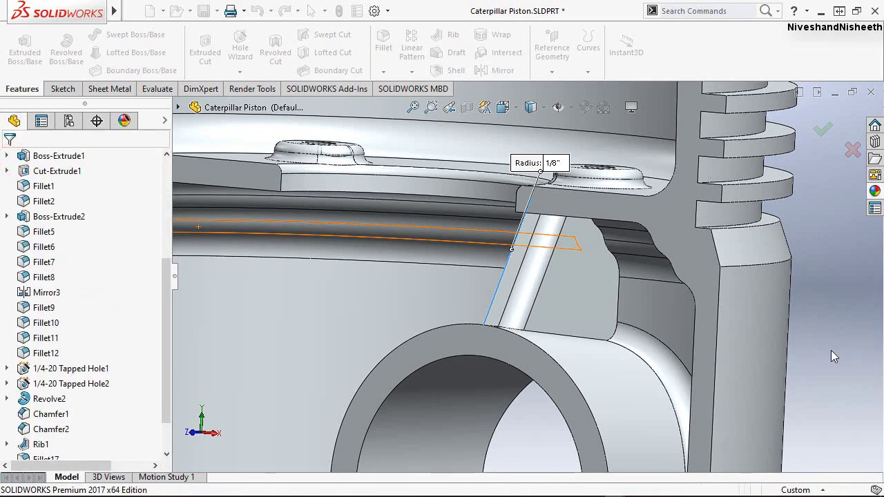
click(557, 262)
mouse_move(556, 262)
middle_down()
mouse_move(571, 203)
mouse_move(597, 229)
mouse_move(534, 271)
mouse_move(668, 294)
middle_up()
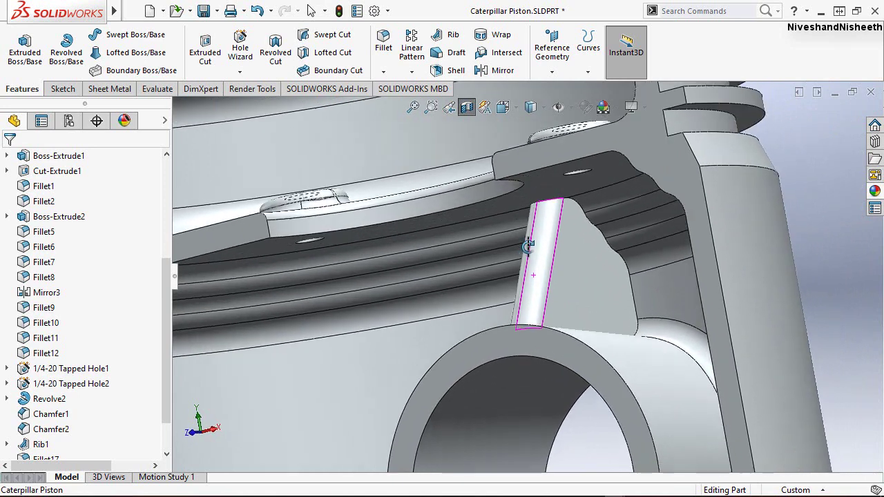
click(820, 270)
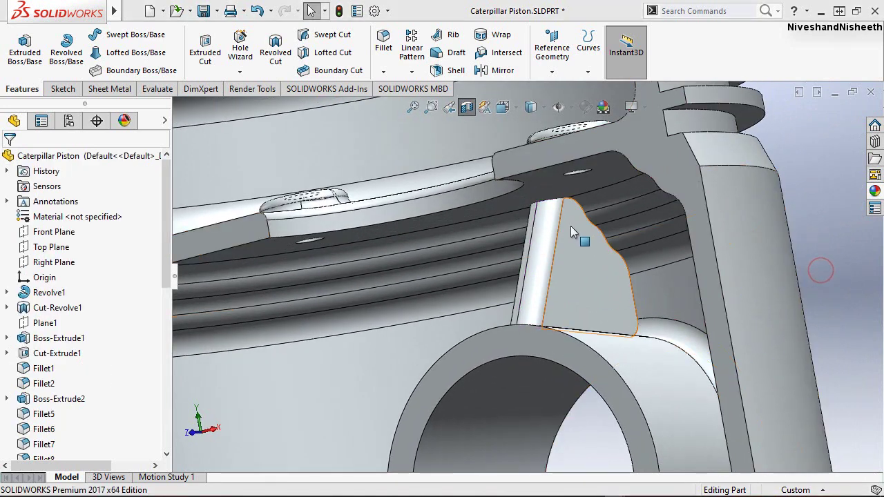
Fillet the rib's outline edge where it meets the piston wall at 1/8"
click(390, 46)
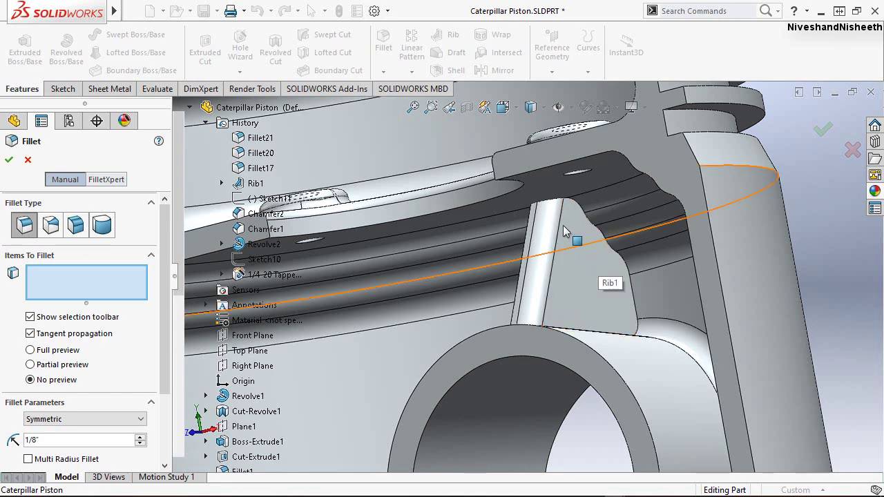
click(559, 225)
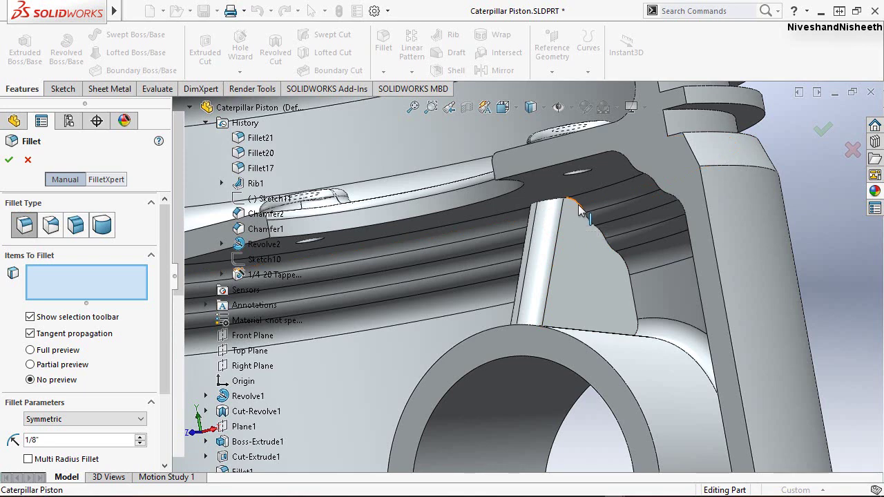
click(577, 206)
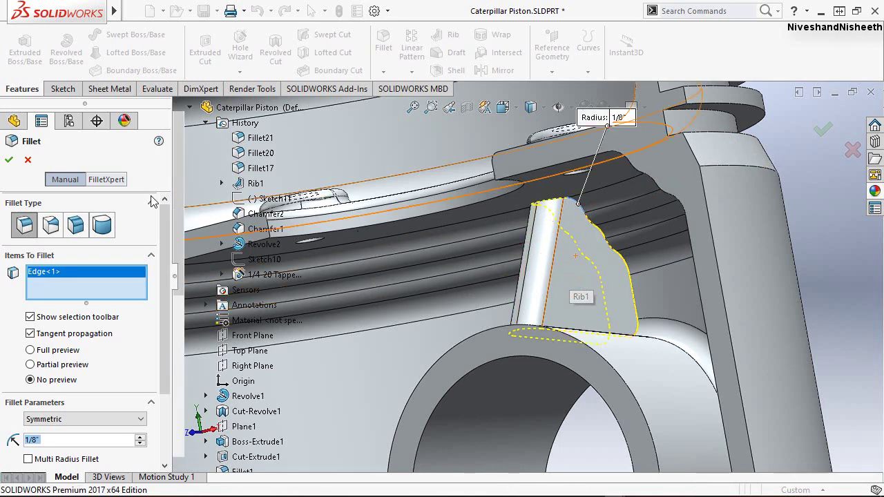
click(8, 162)
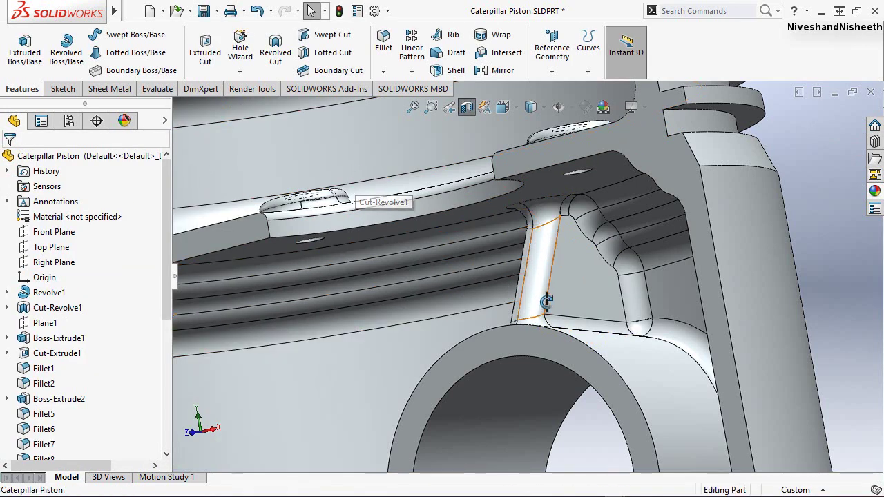
mouse_move(533, 270)
middle_down()
mouse_move(609, 299)
mouse_move(520, 307)
middle_up()
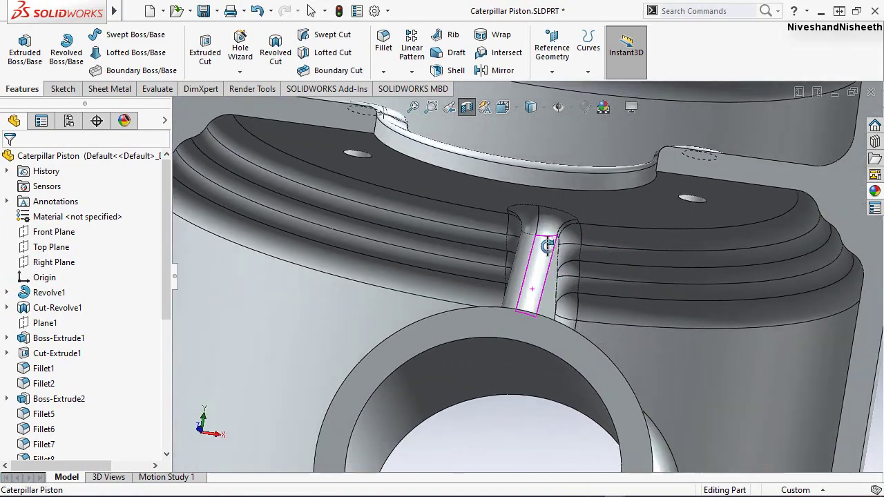
Switch the piston to the isometric view
scroll(521, 308, up, 3)
click(769, 231)
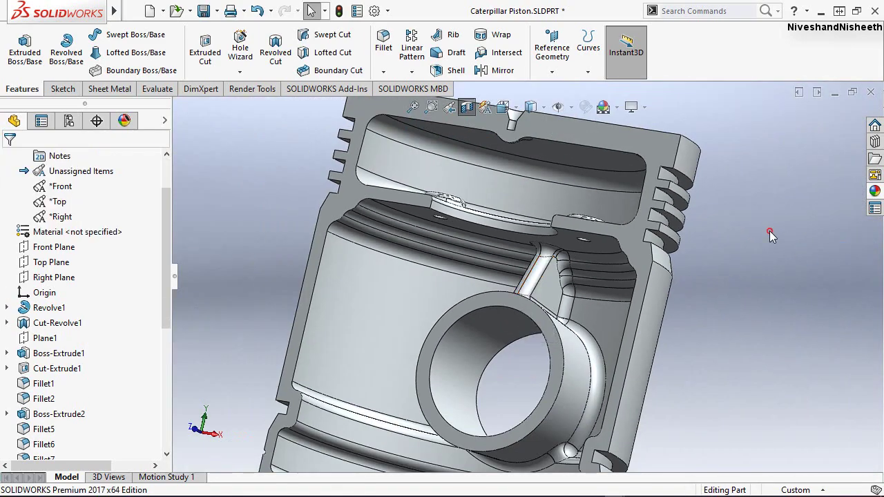
click(519, 108)
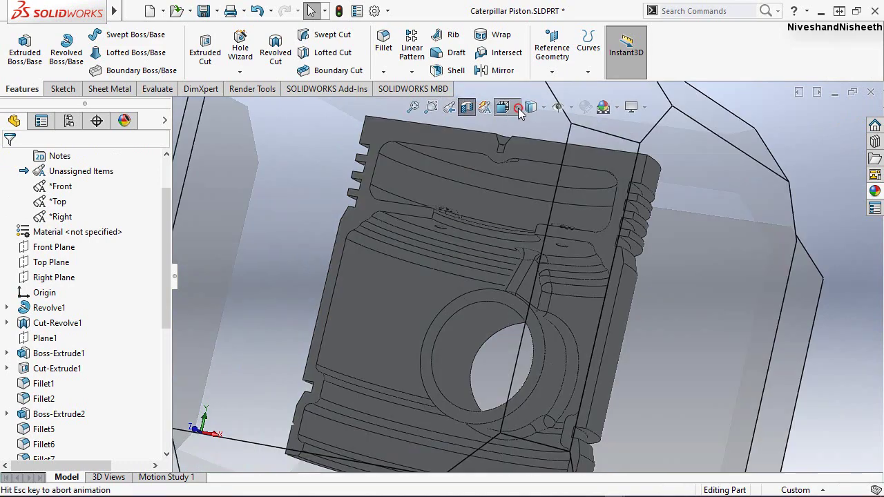
click(596, 147)
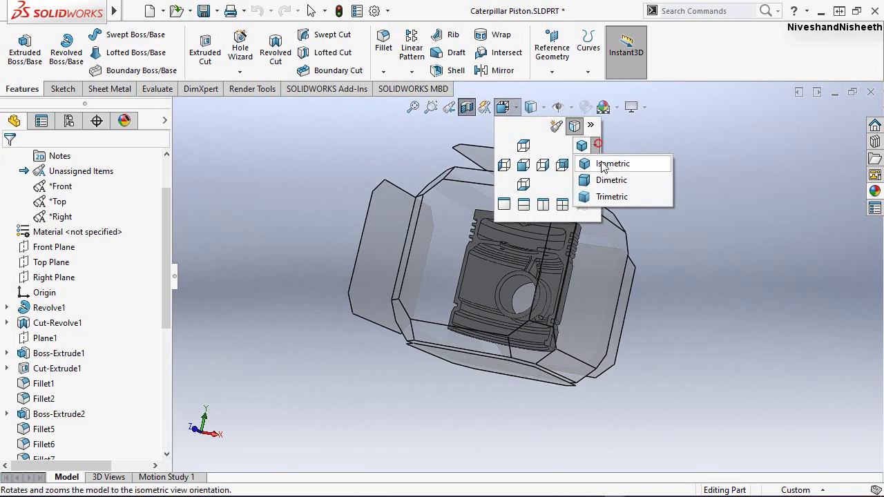
click(601, 160)
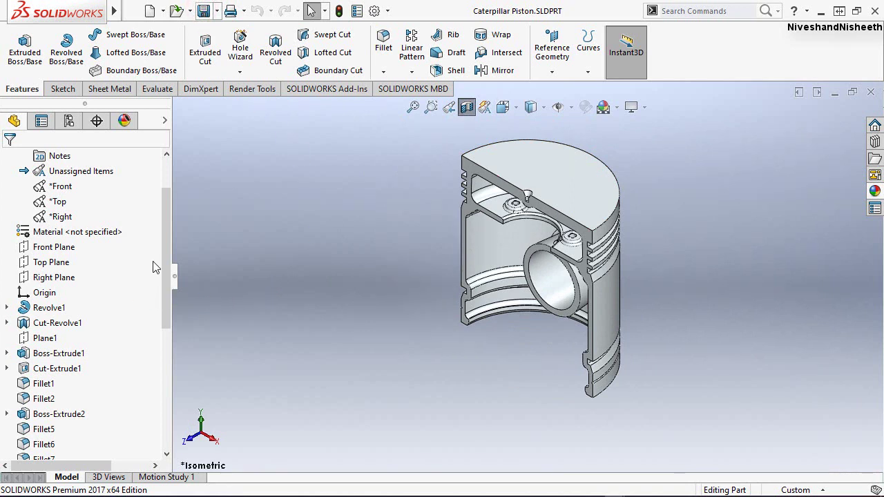
Collapse the Annotations folder and turn off the section cut to show the whole piston
scroll(141, 252, up, 2)
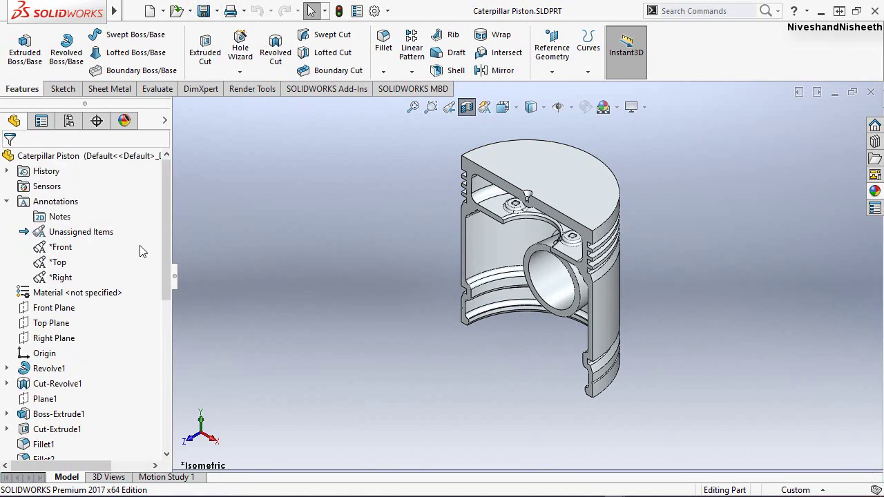
click(5, 201)
scroll(14, 221, down, 5)
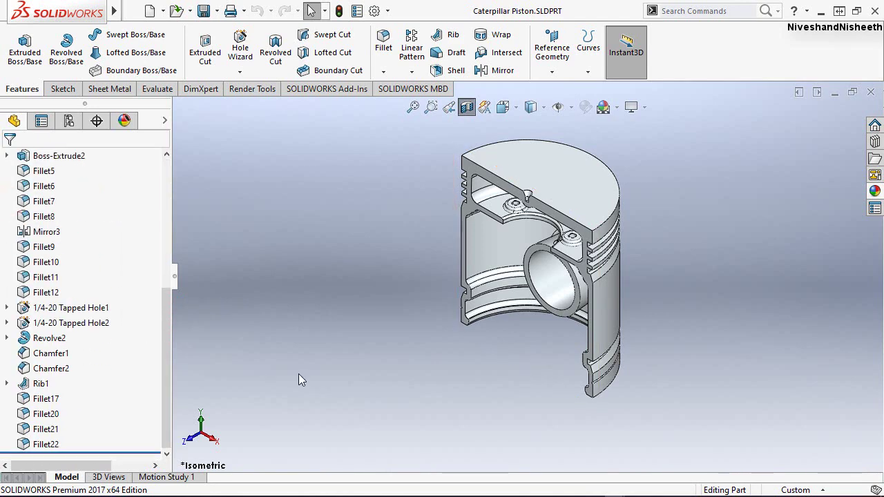
click(725, 414)
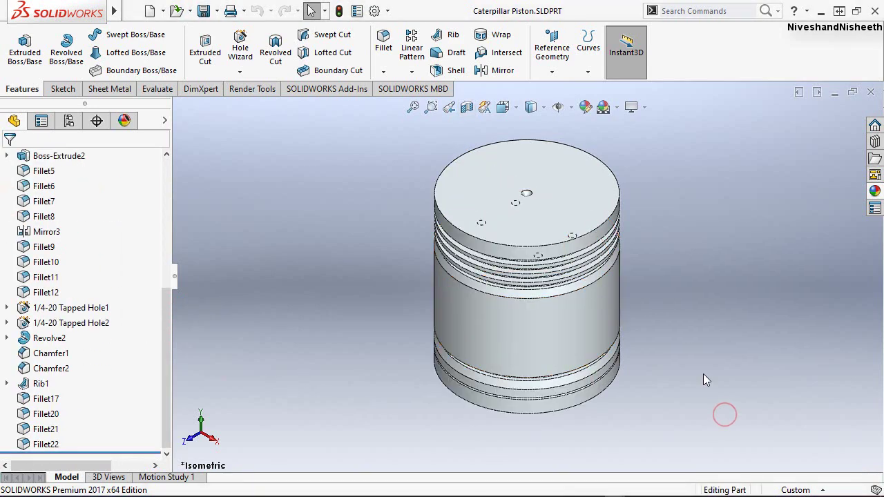
Mirror across the Front Plane, selecting Boss-Extrude1 and Cut-Extrude1 as features
click(498, 71)
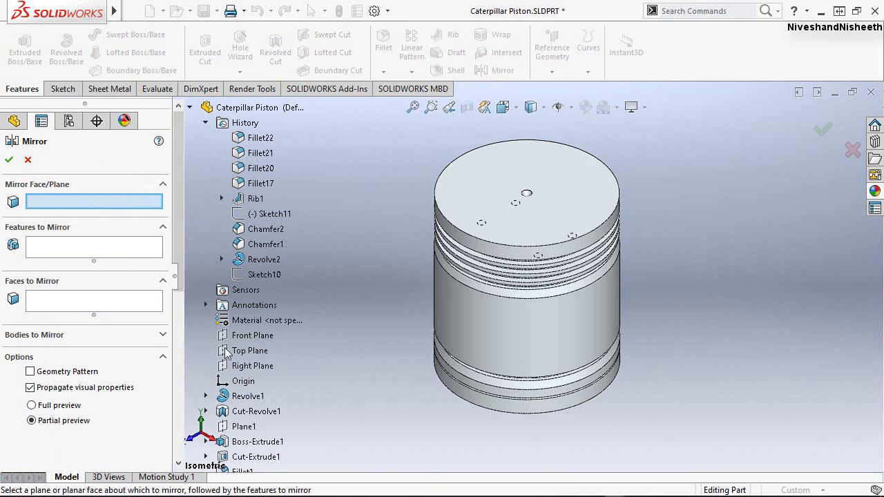
click(253, 335)
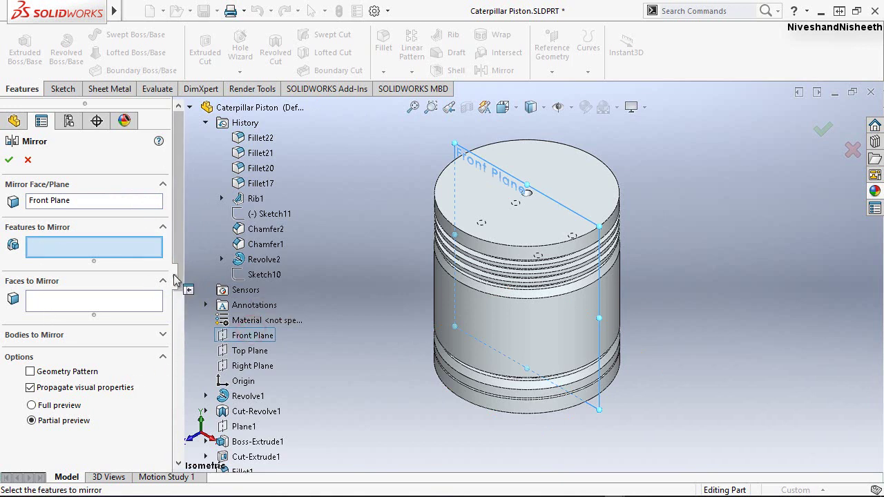
drag(177, 251, 177, 311)
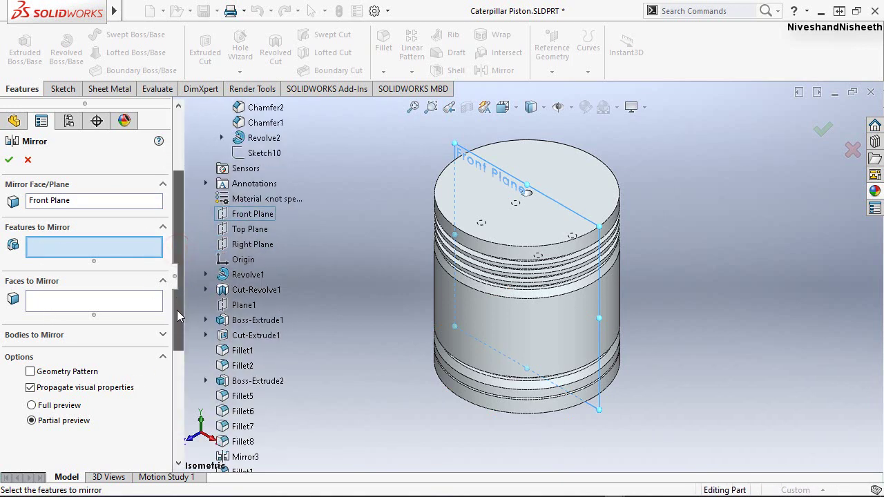
mouse_move(513, 419)
middle_down()
mouse_move(503, 381)
mouse_move(504, 228)
middle_up()
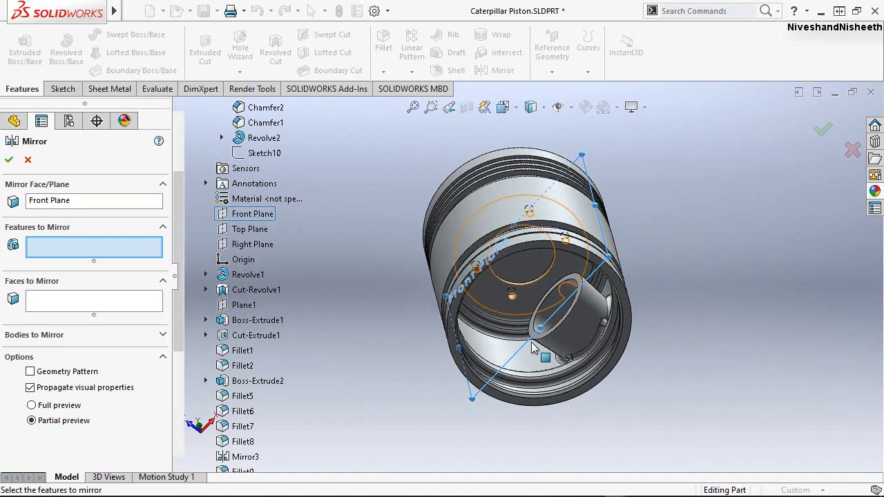
scroll(573, 350, down, 3)
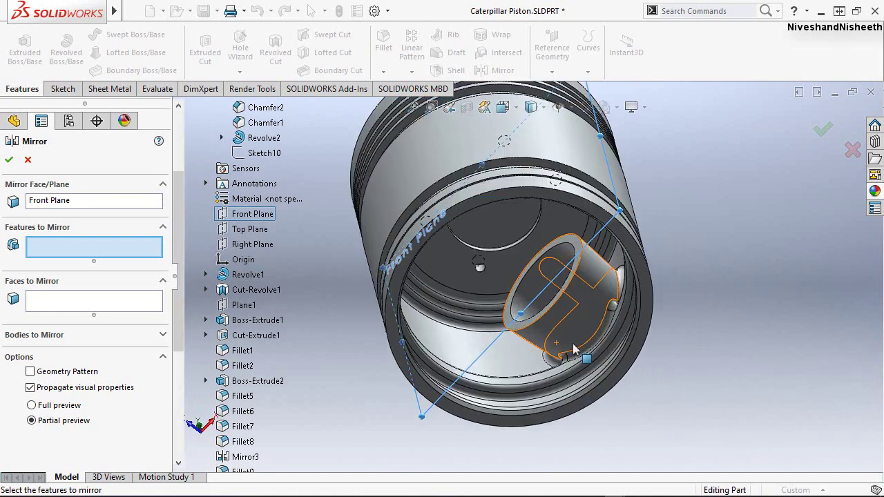
click(268, 322)
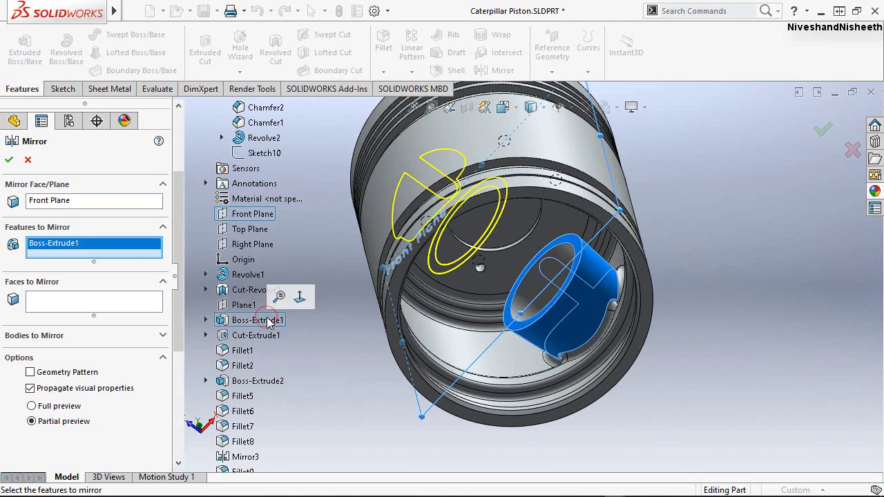
click(269, 339)
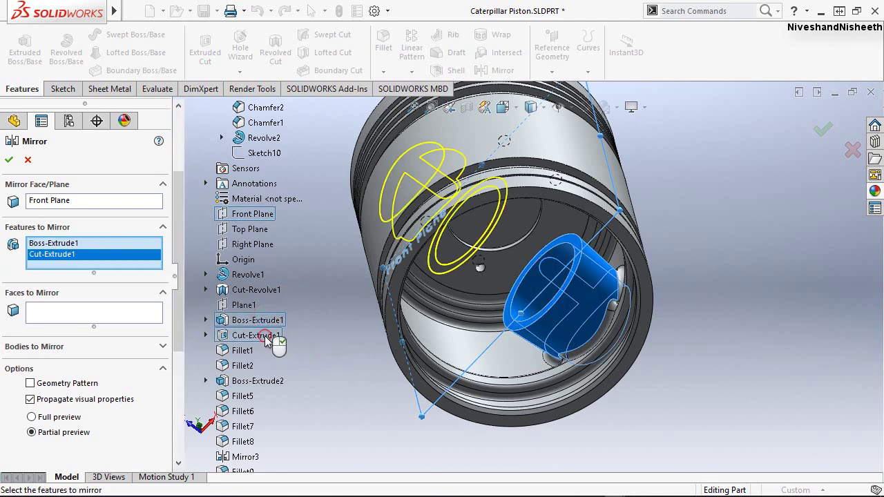
Add Rib1 to the features to mirror and confirm Mirror4
scroll(294, 359, down, 1)
scroll(298, 362, down, 1)
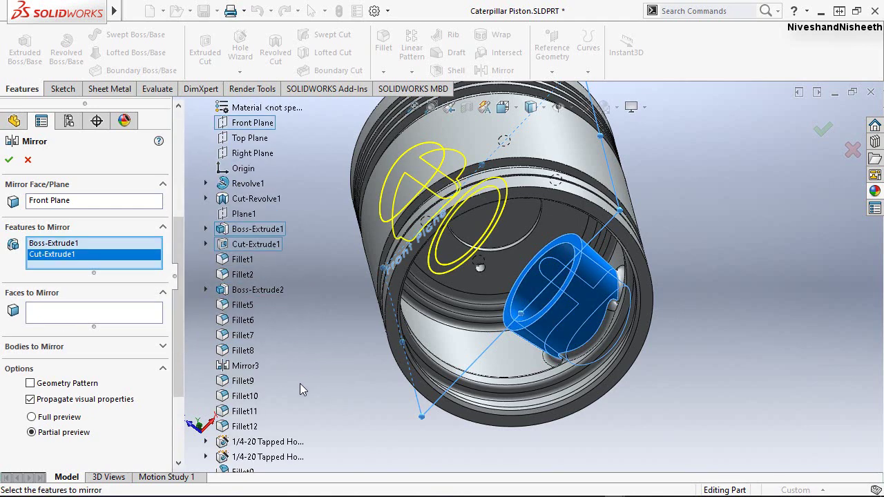
scroll(299, 383, down, 1)
scroll(300, 383, down, 2)
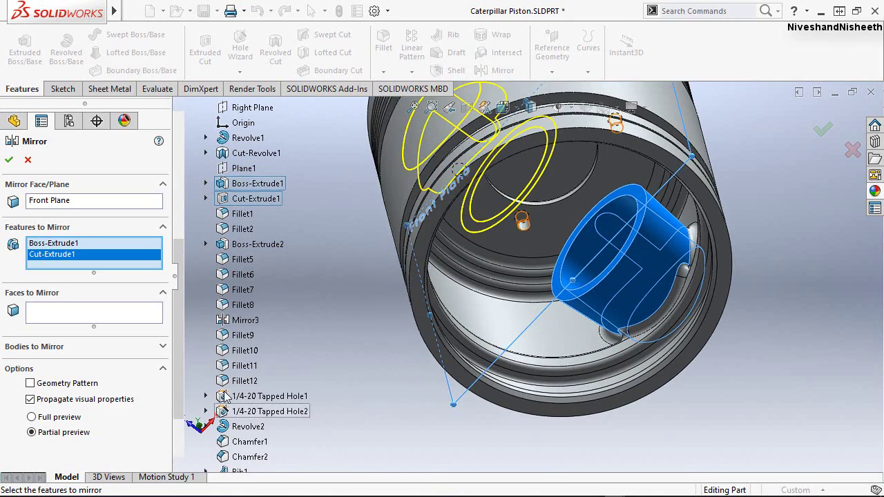
drag(173, 328, 181, 372)
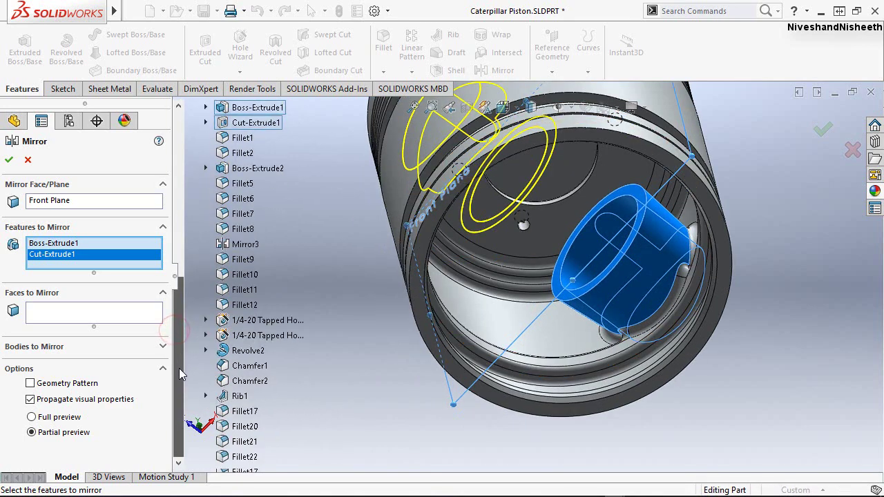
click(239, 396)
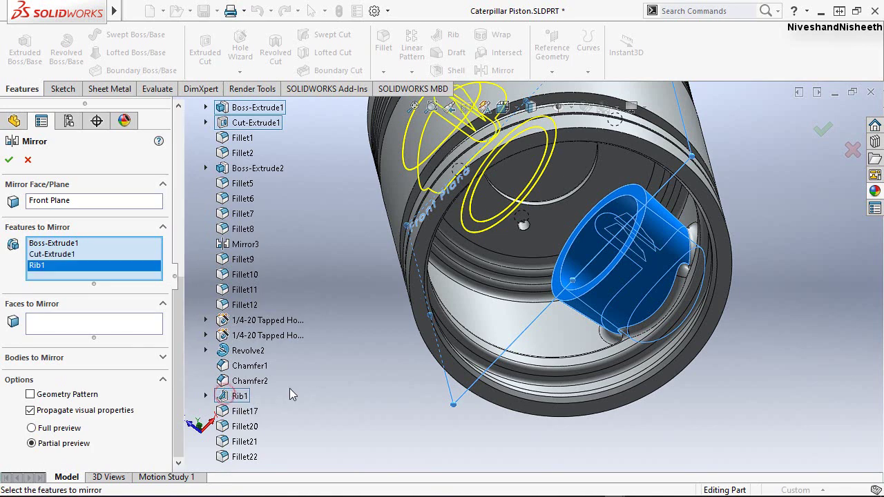
click(10, 162)
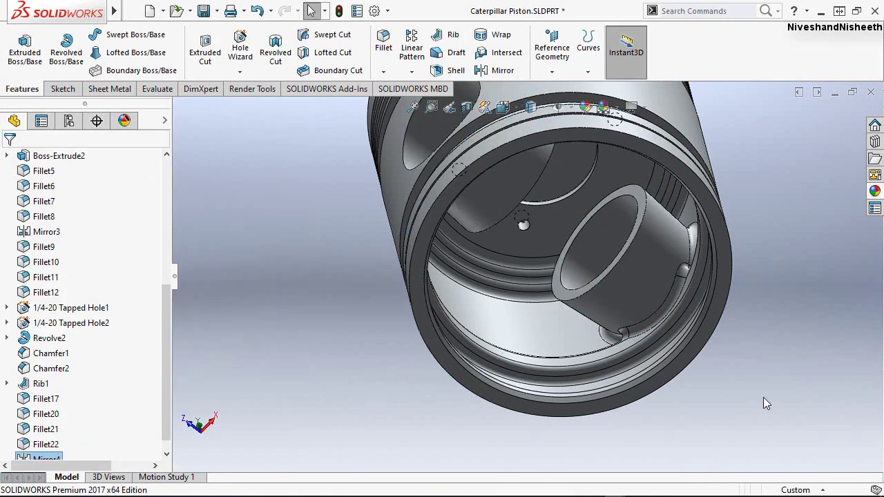
Inspect the mirrored features from several angles, then open a Front Plane section view
mouse_move(635, 283)
middle_down()
mouse_move(663, 307)
mouse_move(516, 142)
mouse_move(647, 335)
middle_up()
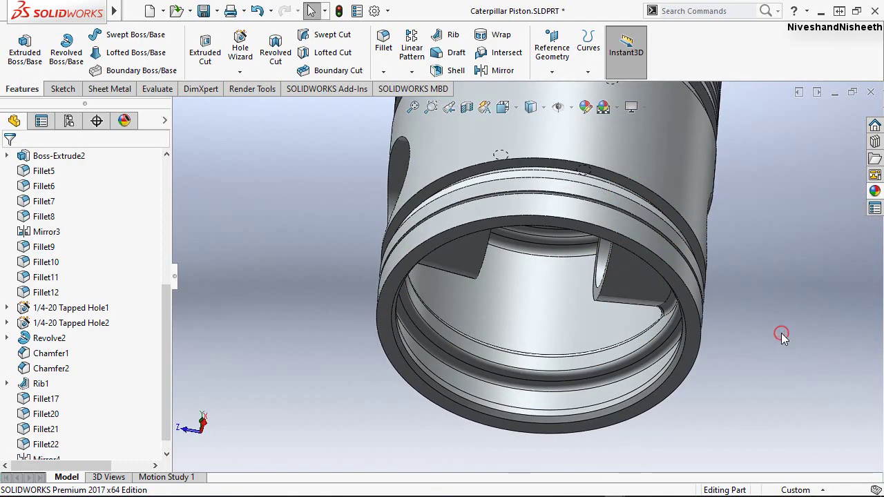
click(449, 110)
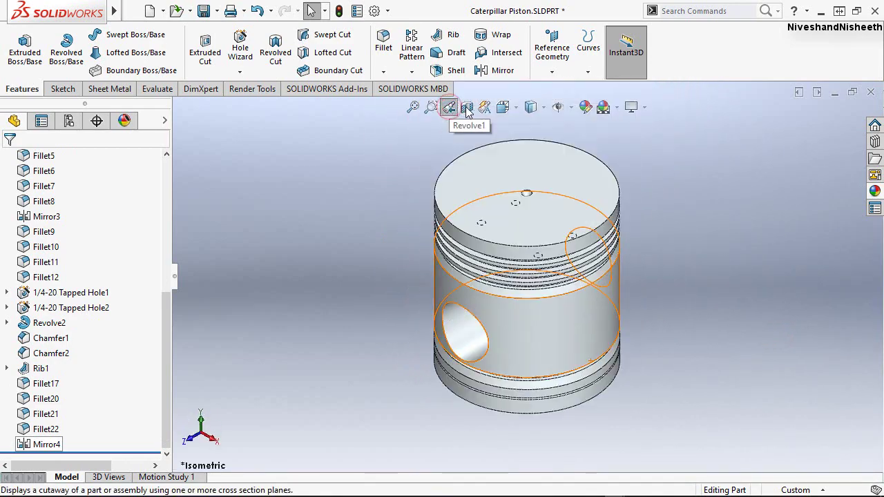
mouse_move(558, 335)
middle_down()
mouse_move(497, 292)
mouse_move(447, 319)
mouse_move(529, 311)
middle_up()
click(451, 111)
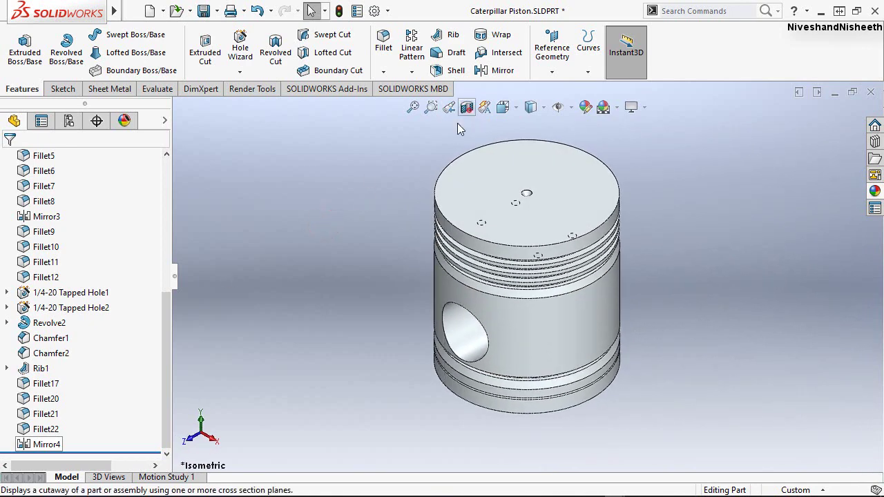
click(467, 107)
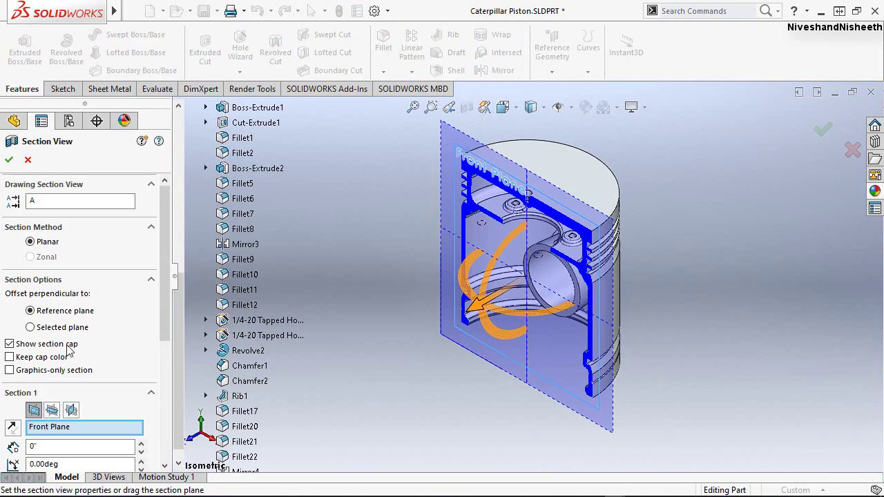
Reverse the Front Plane section direction, apply it, and zoom into the pin bore
click(11, 428)
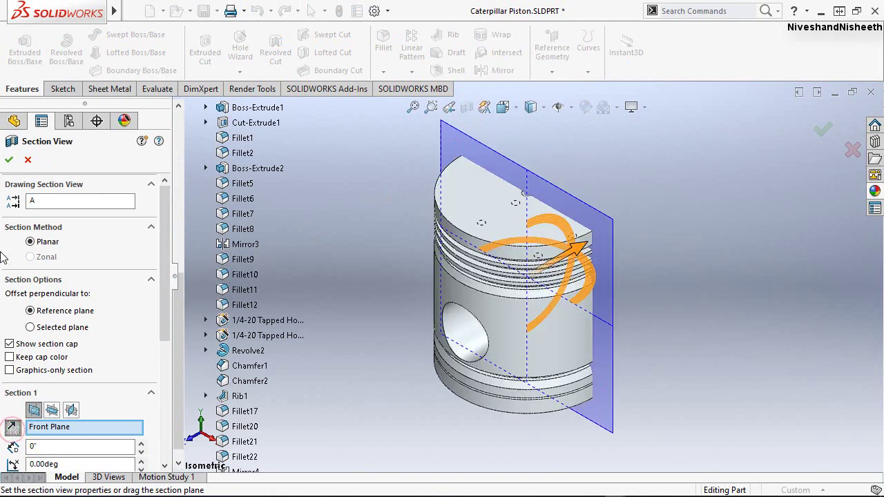
click(8, 160)
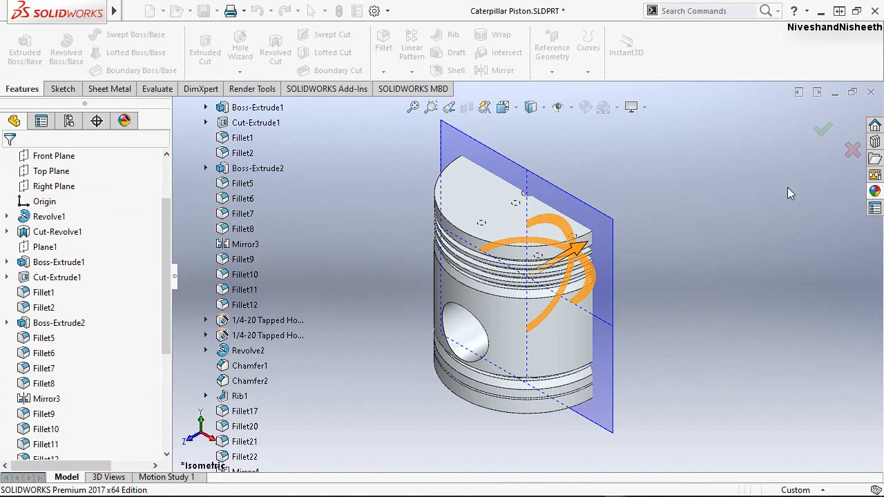
key(Return)
mouse_move(672, 348)
middle_down()
mouse_move(476, 335)
mouse_move(584, 287)
middle_up()
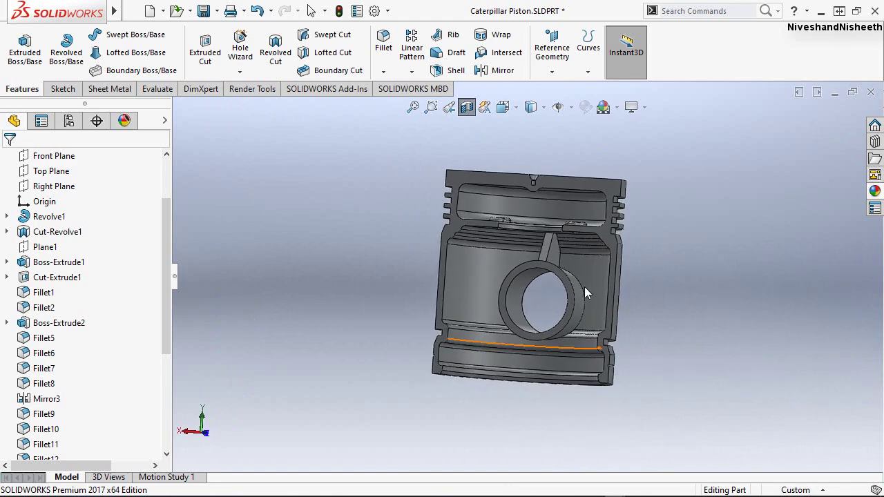
scroll(520, 278, down, 5)
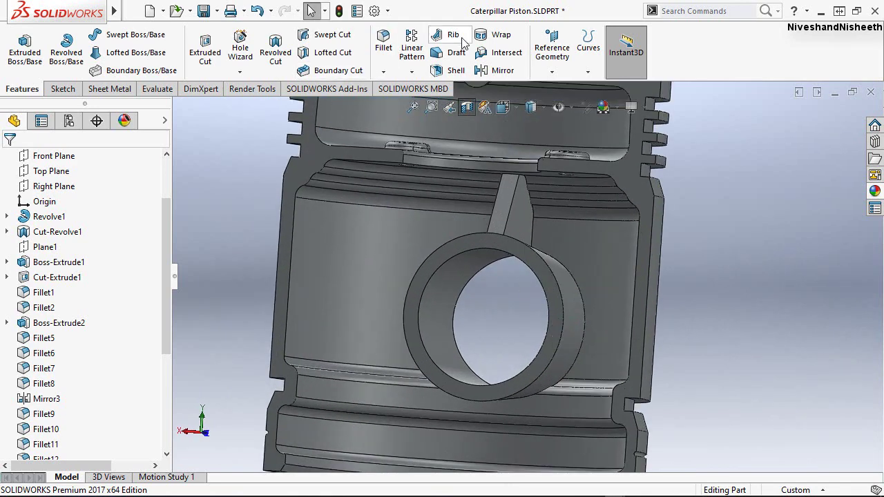
Add a 1/8" fillet to the mirrored pin boss's circular edge
click(383, 44)
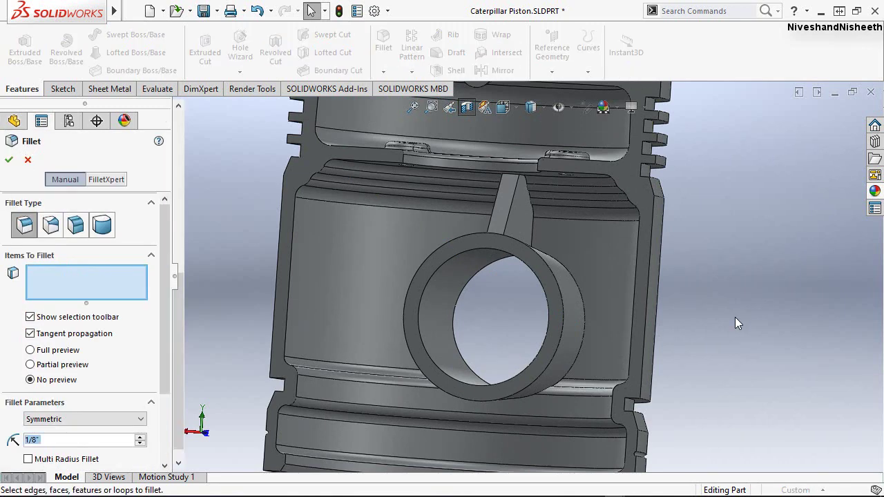
click(583, 304)
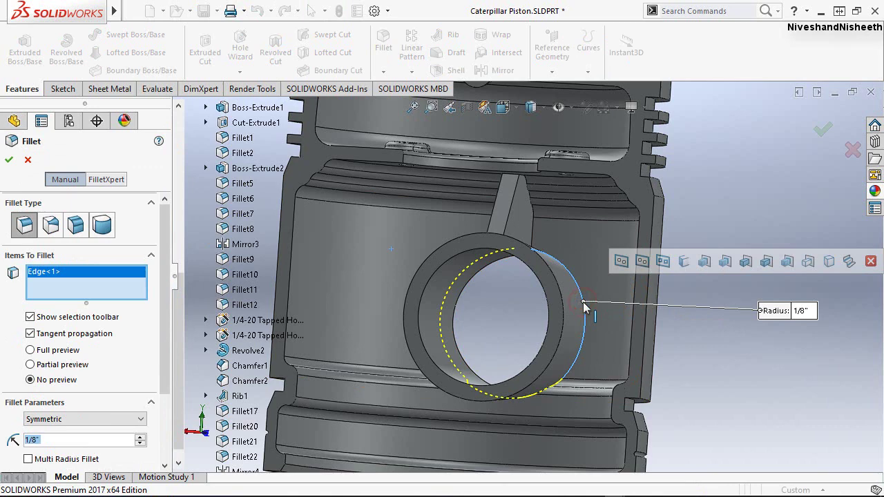
click(9, 160)
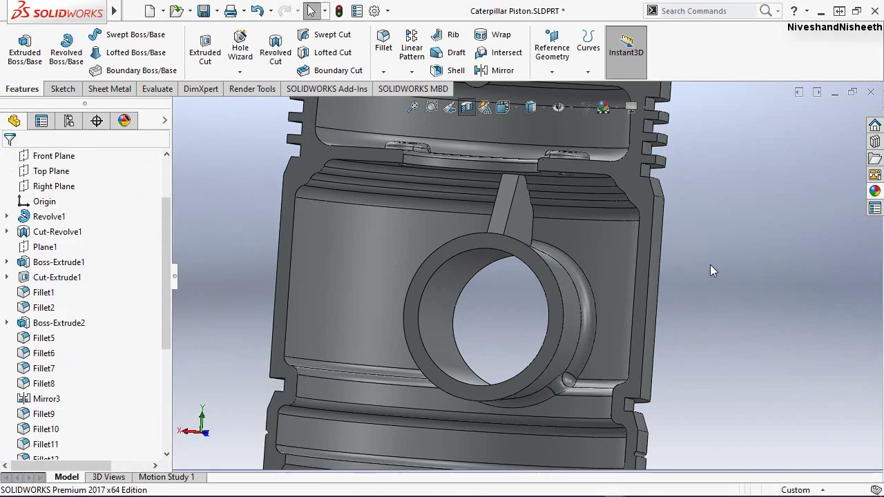
Fillet the mirrored rib's right and left long edges at 1/8" via Recent Commands
right_click(711, 270)
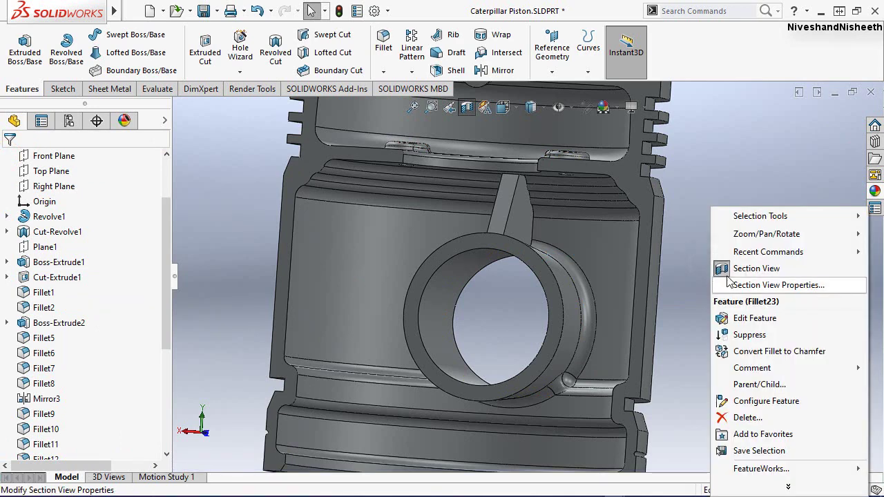
mouse_move(768, 251)
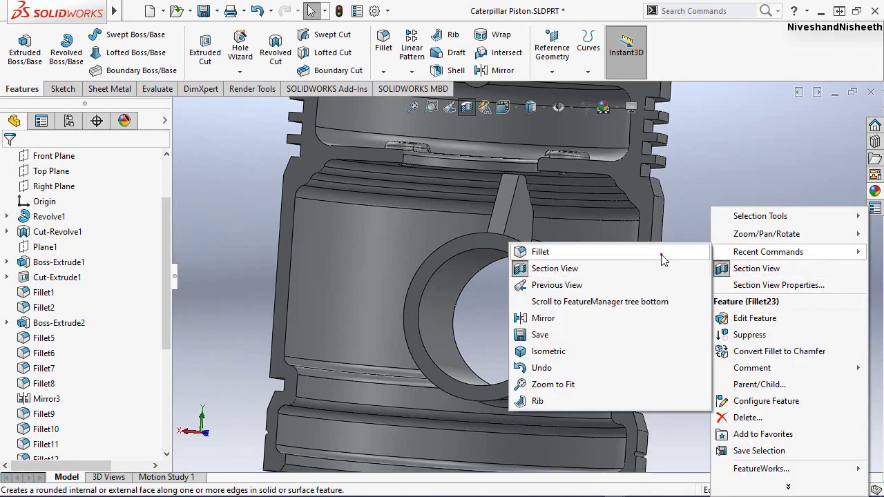
click(661, 257)
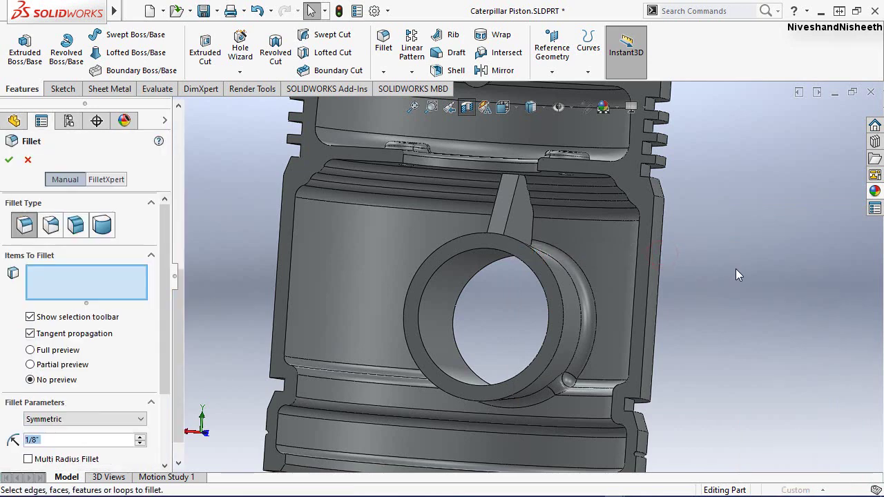
scroll(604, 214, down, 2)
scroll(547, 198, down, 2)
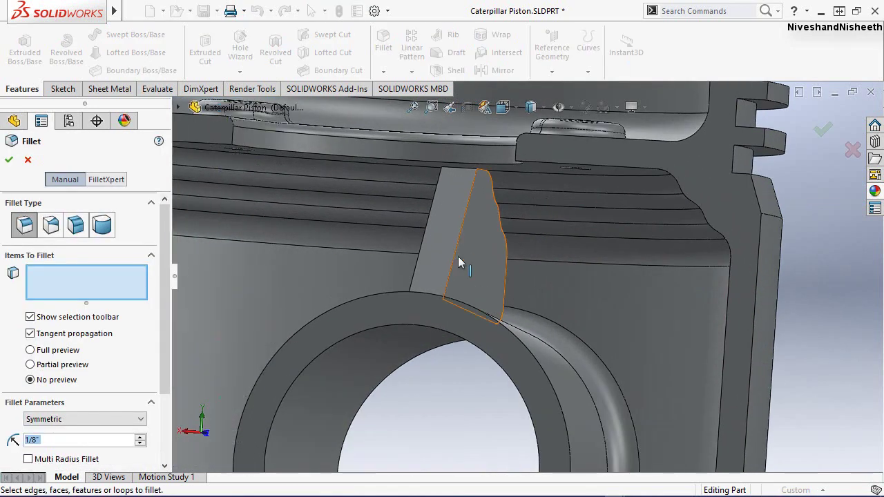
click(455, 254)
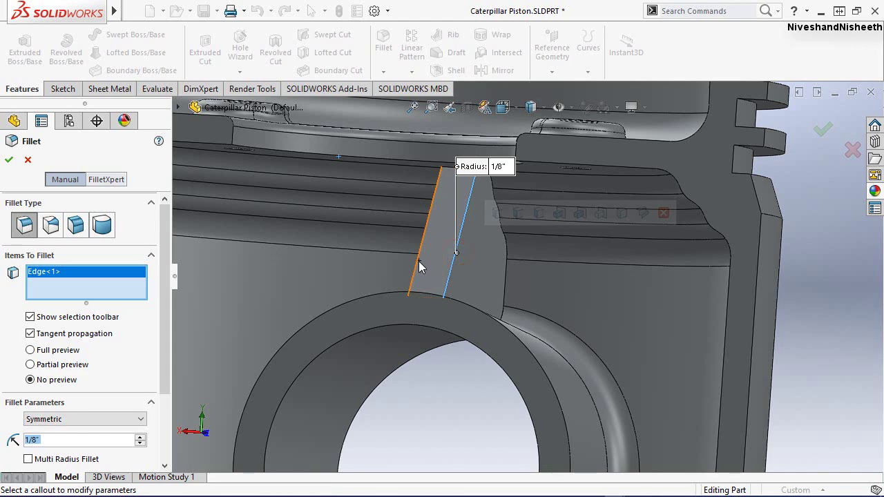
click(418, 261)
click(9, 162)
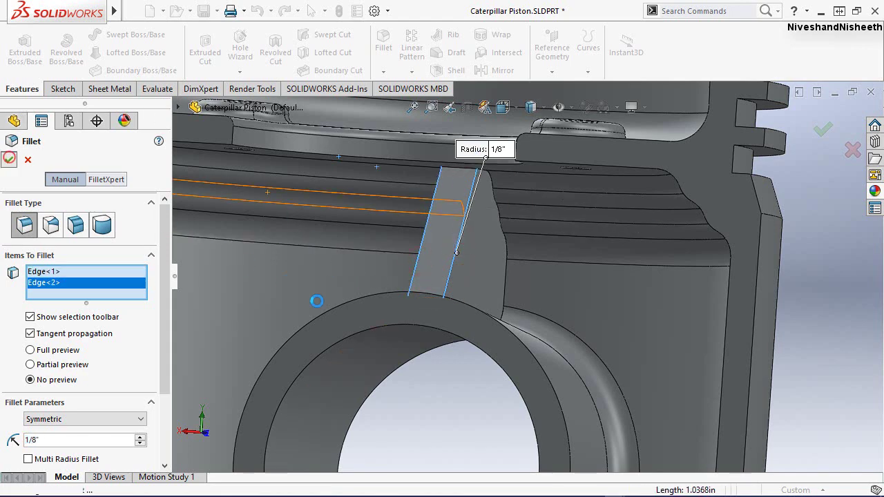
Fillet another edge of the mirrored rib at 1/8"
right_click(445, 406)
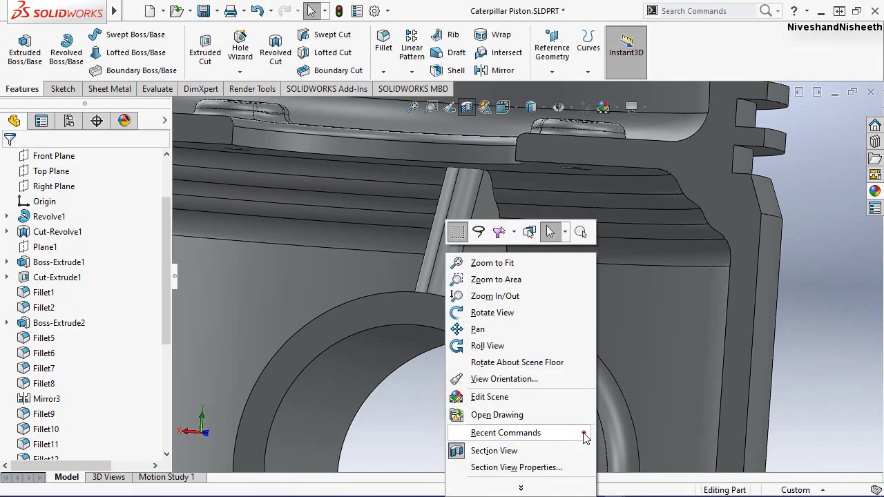
mouse_move(506, 433)
click(638, 276)
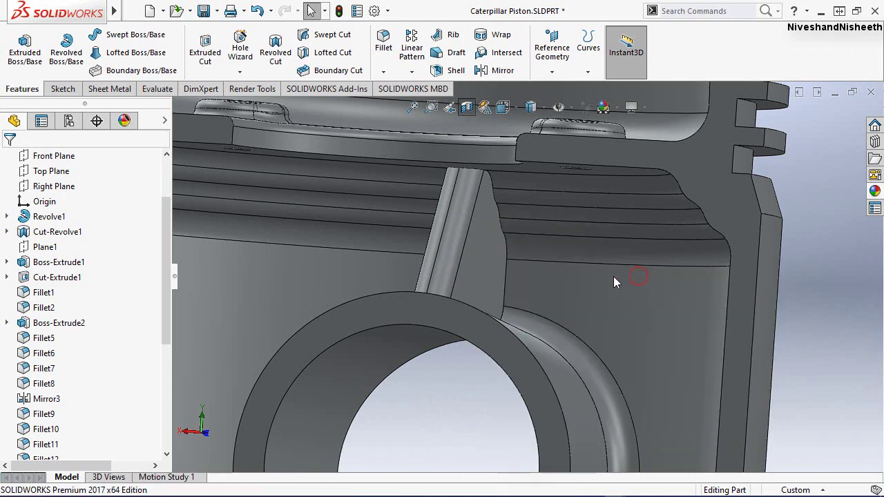
click(507, 247)
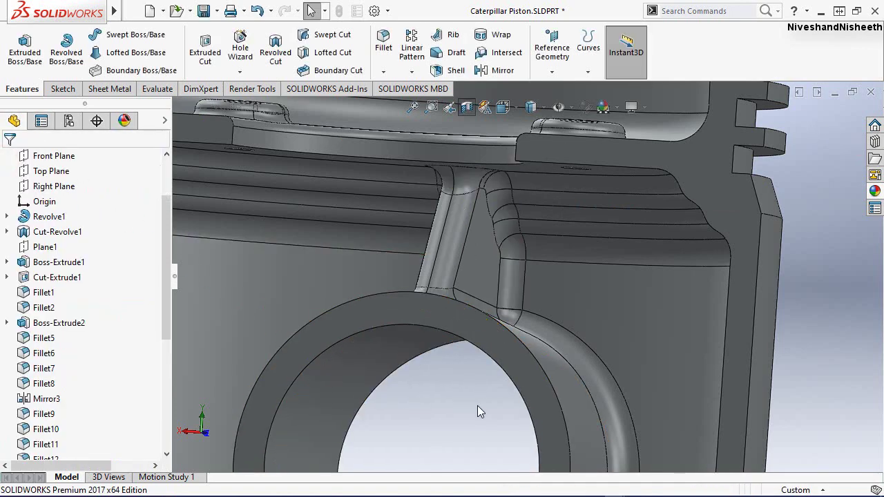
mouse_move(440, 273)
middle_down()
mouse_move(457, 265)
mouse_move(448, 318)
mouse_move(453, 263)
middle_up()
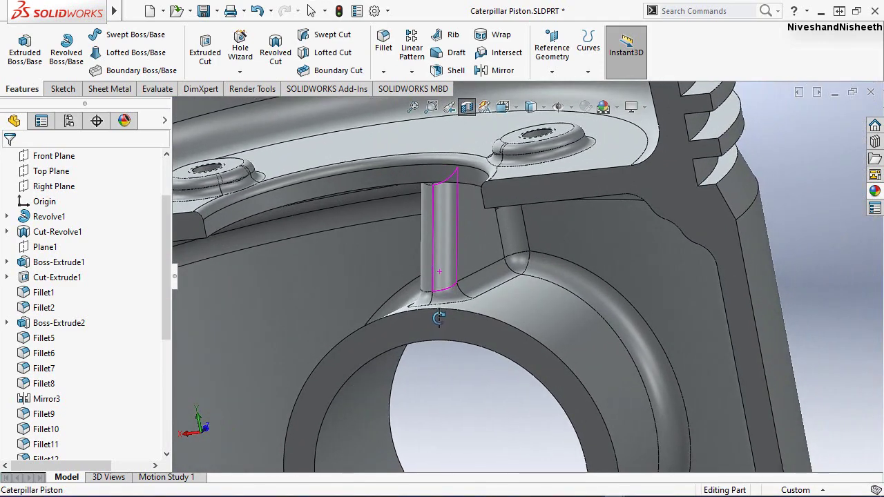
Set the view to isometric and turn off the section view
click(514, 109)
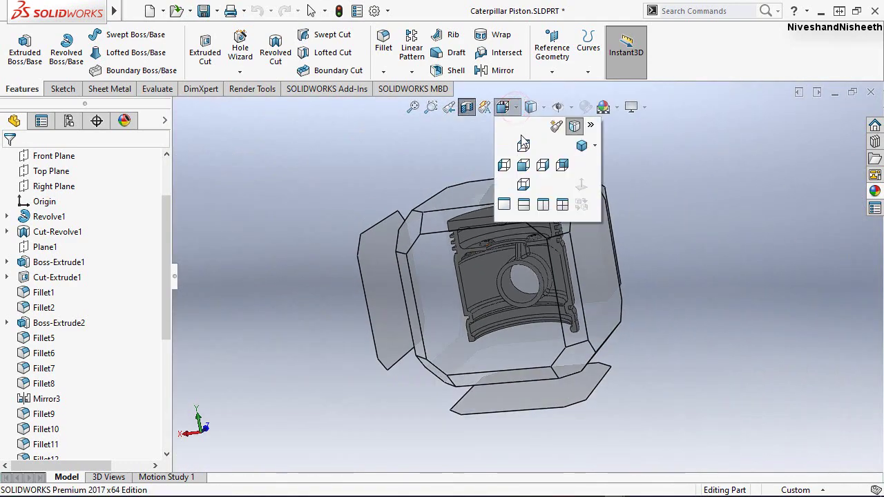
click(596, 149)
click(600, 161)
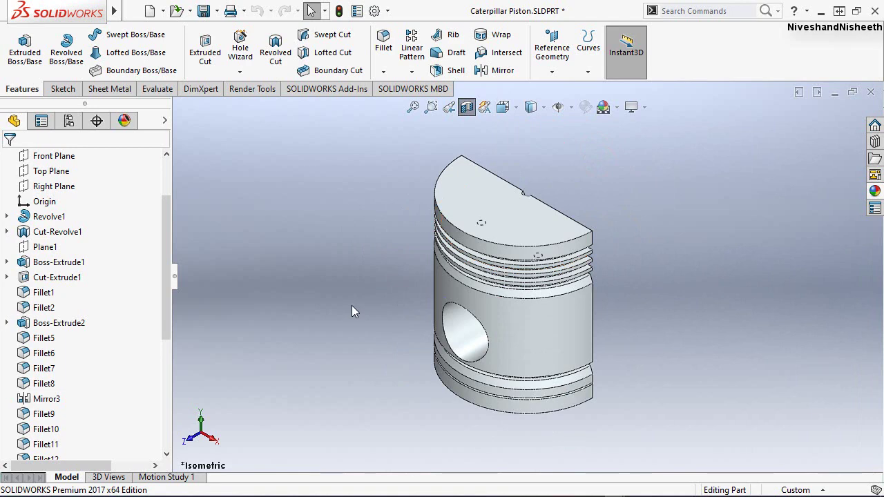
click(466, 107)
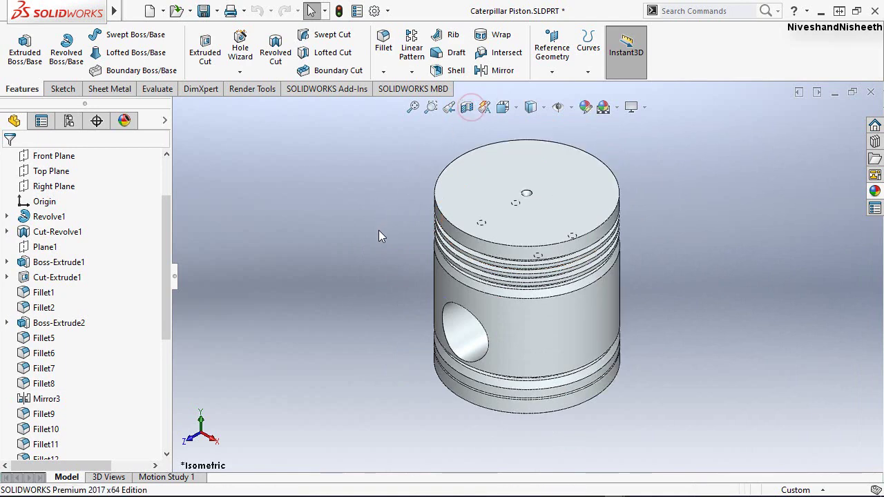
Check the uncut piston's underside and skirt, return to isometric, and save the part
mouse_move(584, 413)
middle_down()
mouse_move(474, 349)
mouse_move(446, 194)
mouse_move(487, 201)
middle_up()
mouse_move(454, 277)
middle_down()
mouse_move(484, 369)
mouse_move(533, 318)
mouse_move(558, 339)
middle_up()
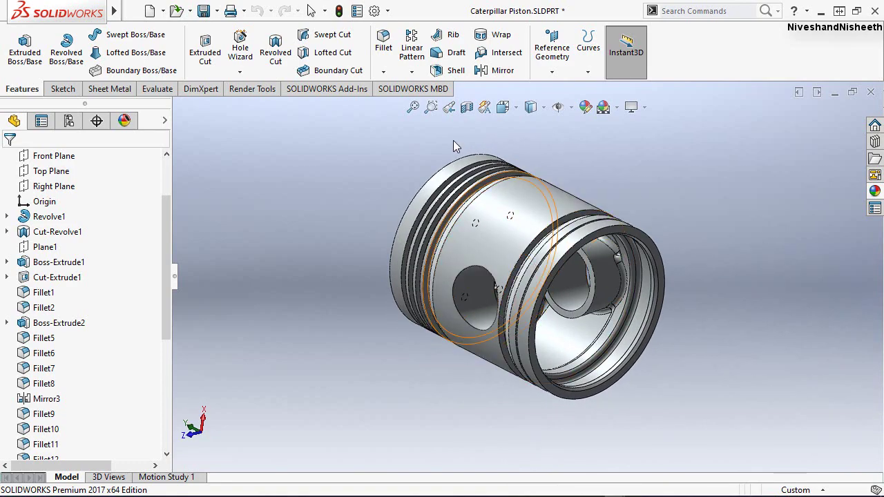
click(449, 107)
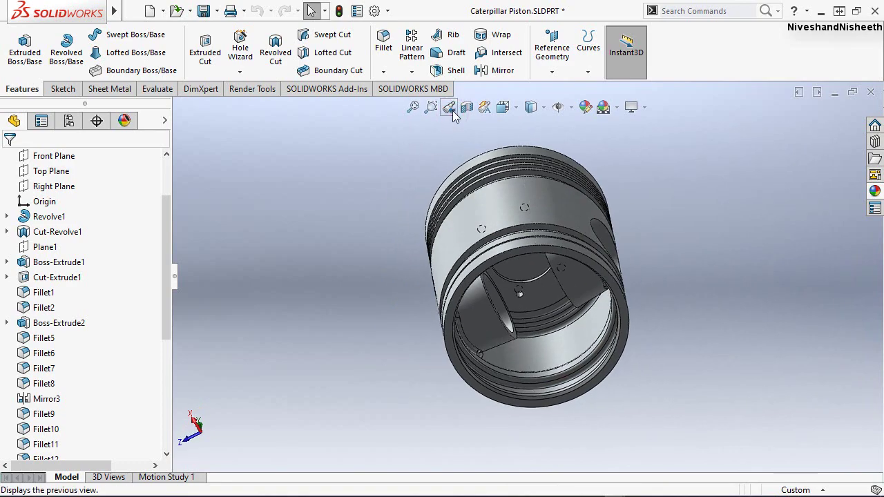
click(453, 111)
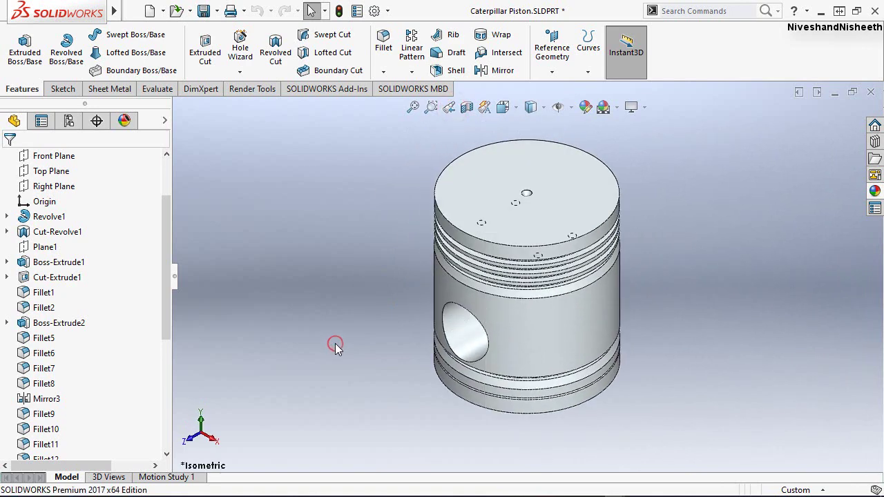
key(ctrl+s)
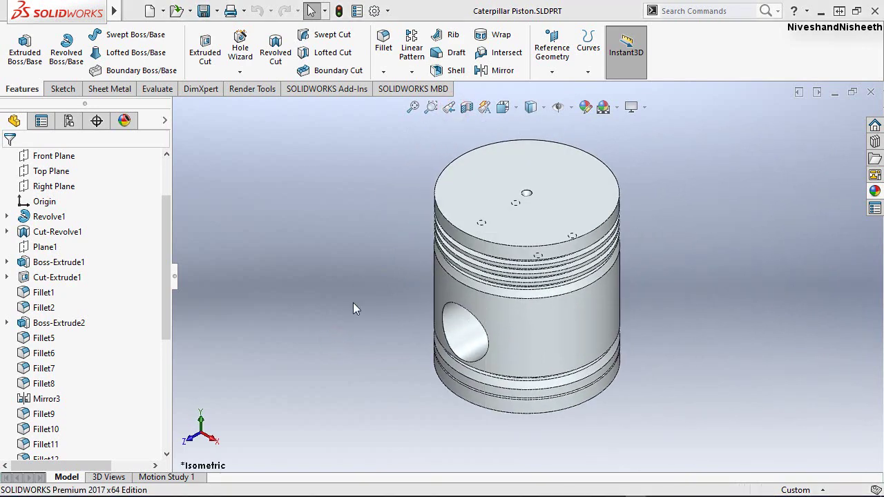
scroll(119, 206, up, 2)
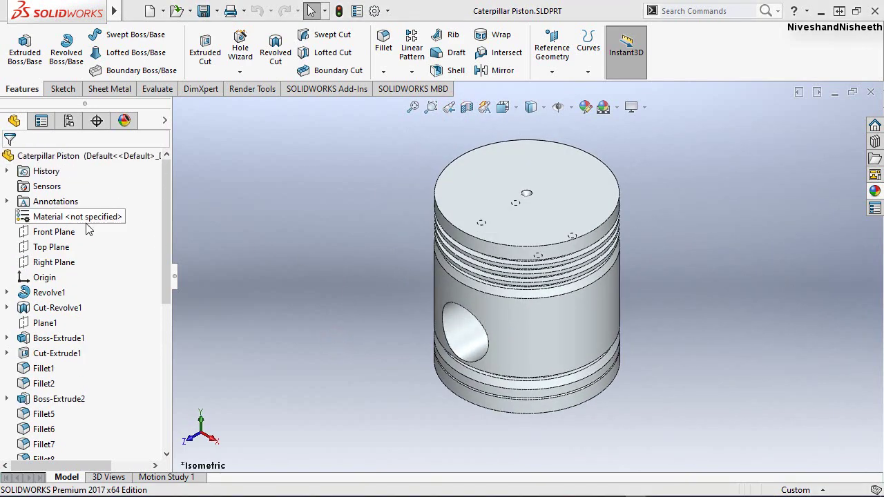
Start Sketch12 on the Right Plane and apply a reversed Right Plane section view
click(57, 262)
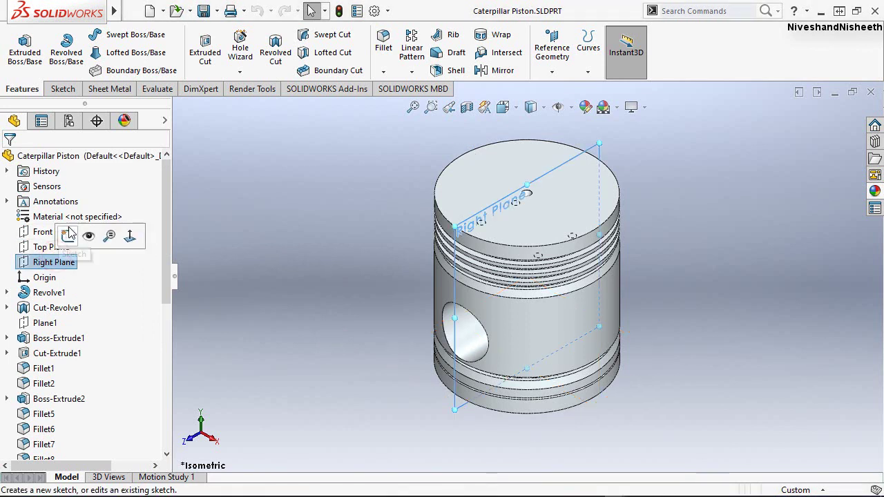
click(68, 236)
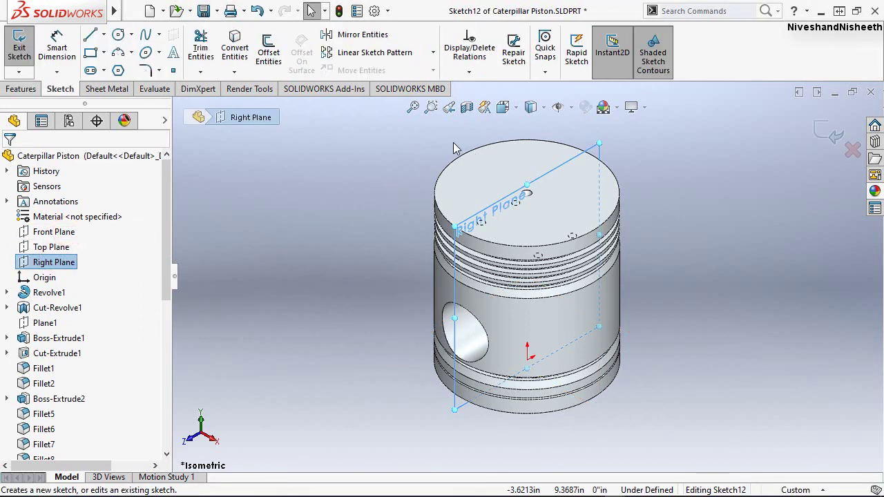
click(465, 108)
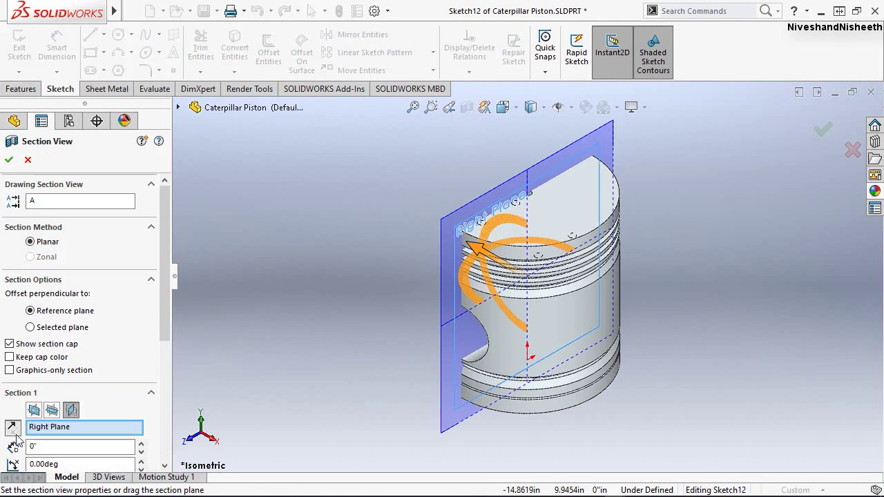
click(12, 427)
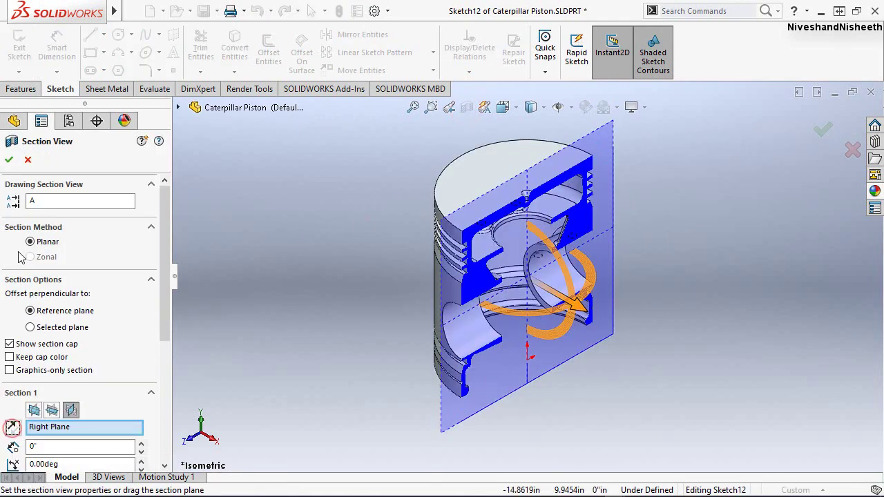
click(8, 159)
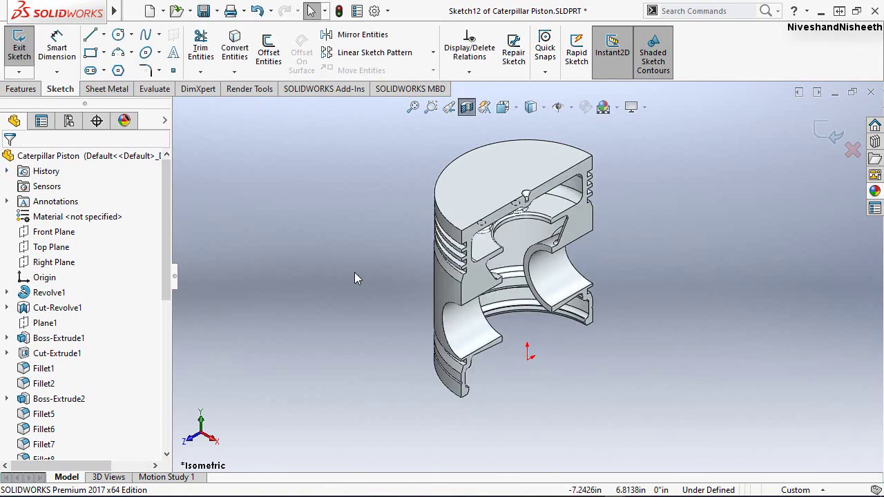
Create Intersection Curve sketch lines from the piston's top face and cylindrical side face
click(235, 72)
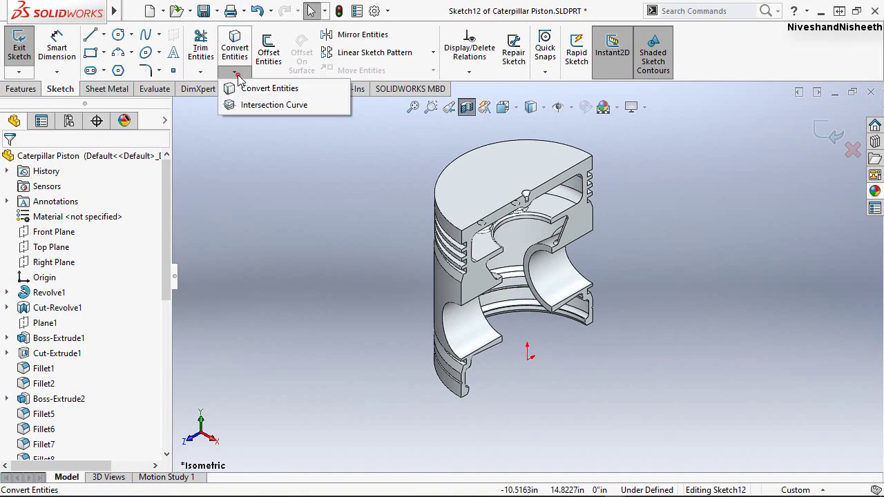
click(269, 104)
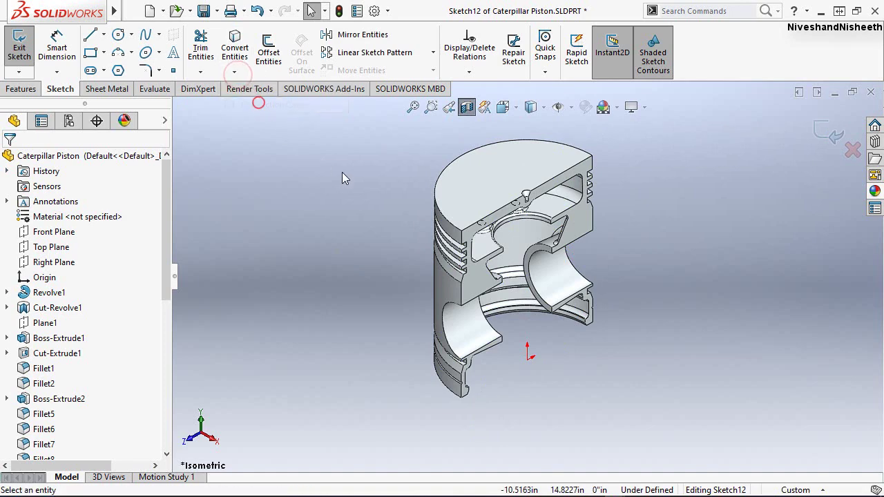
click(444, 233)
middle_drag(630, 277, 591, 222)
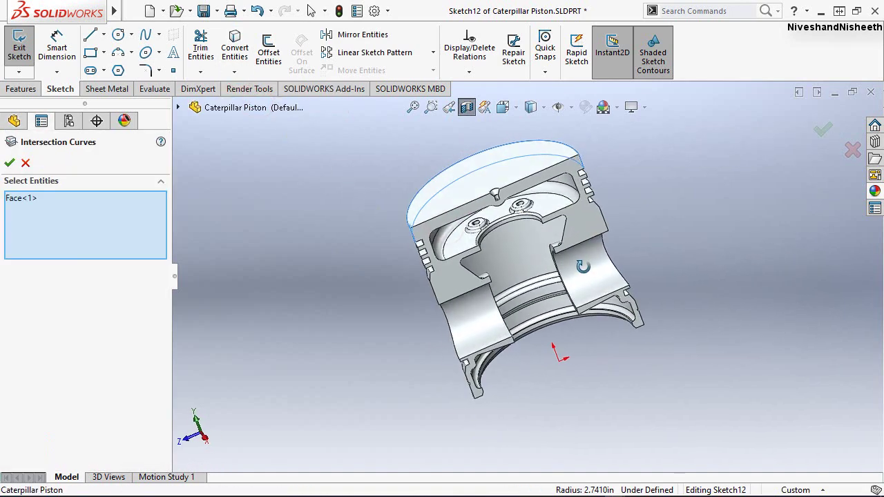
click(589, 220)
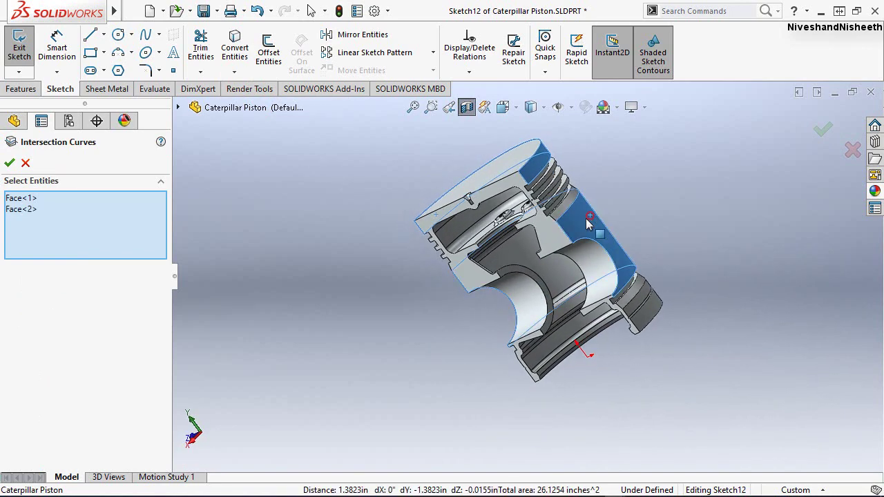
click(10, 163)
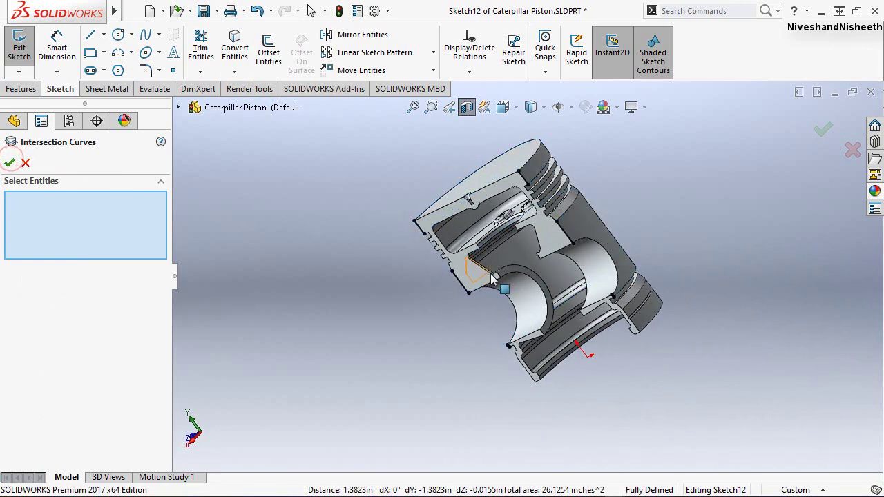
middle_drag(497, 283, 542, 216)
click(9, 161)
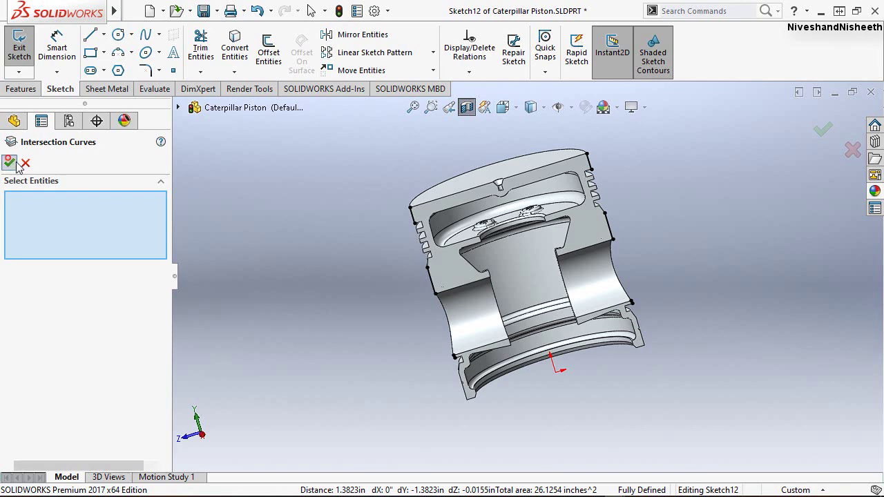
View Sketch12 normal to its plane, fit the piston in view, and exit the sketch
key(space)
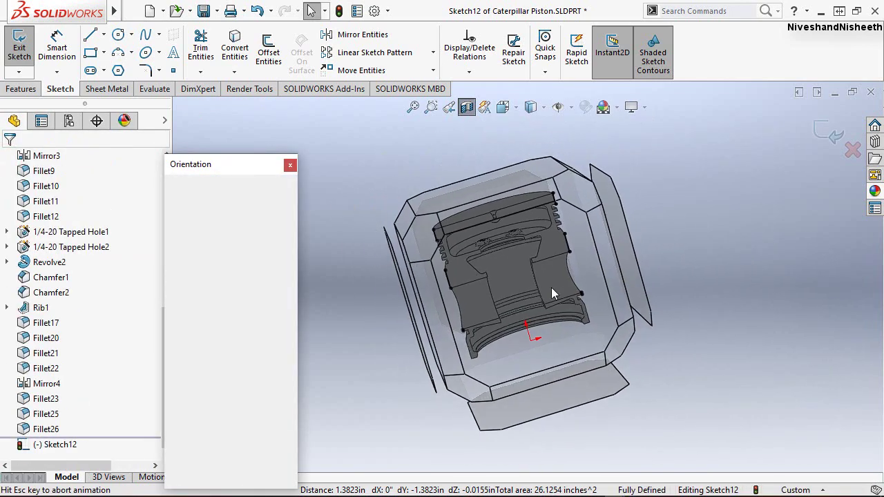
click(530, 288)
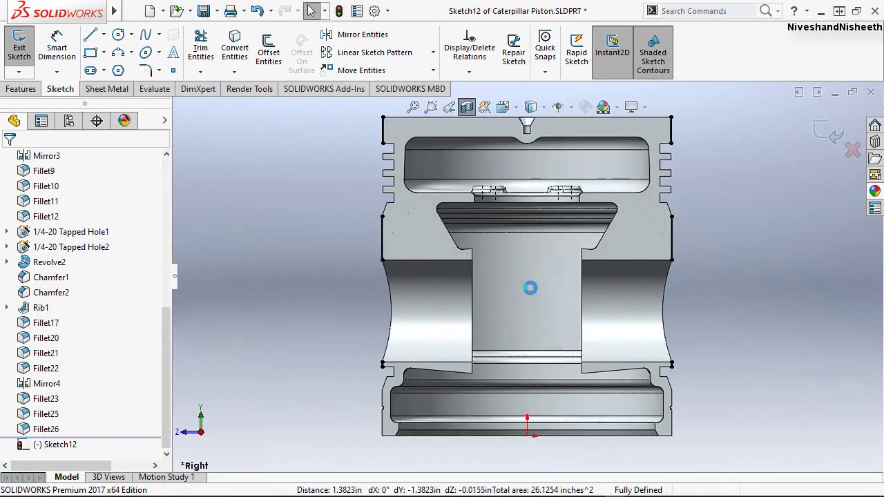
mouse_move(343, 125)
mouse_down()
mouse_move(615, 290)
mouse_move(688, 398)
mouse_move(699, 389)
mouse_up()
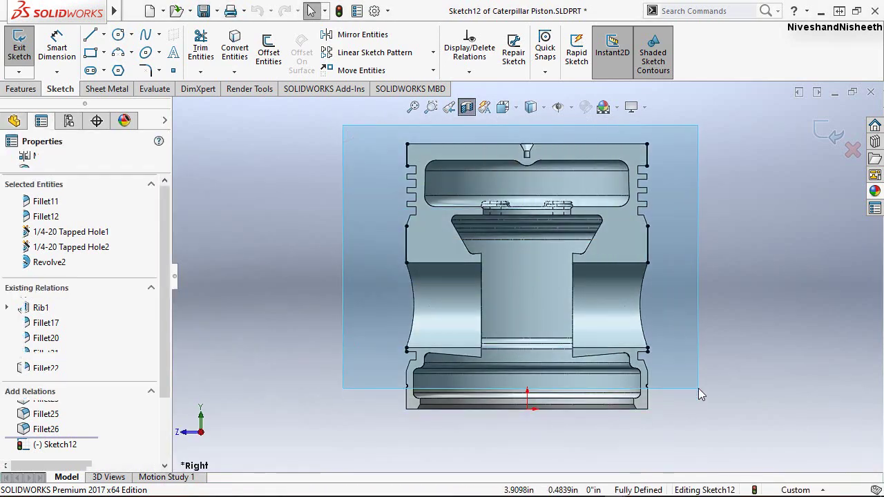
click(718, 344)
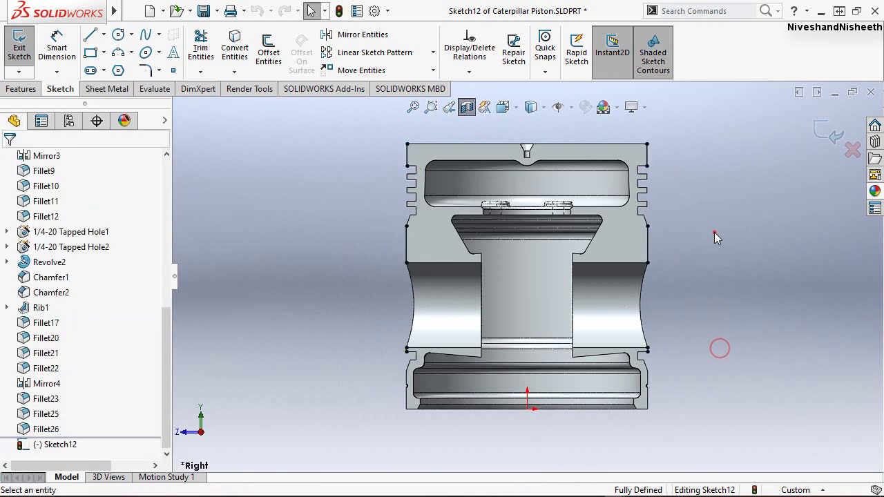
key(f)
click(726, 292)
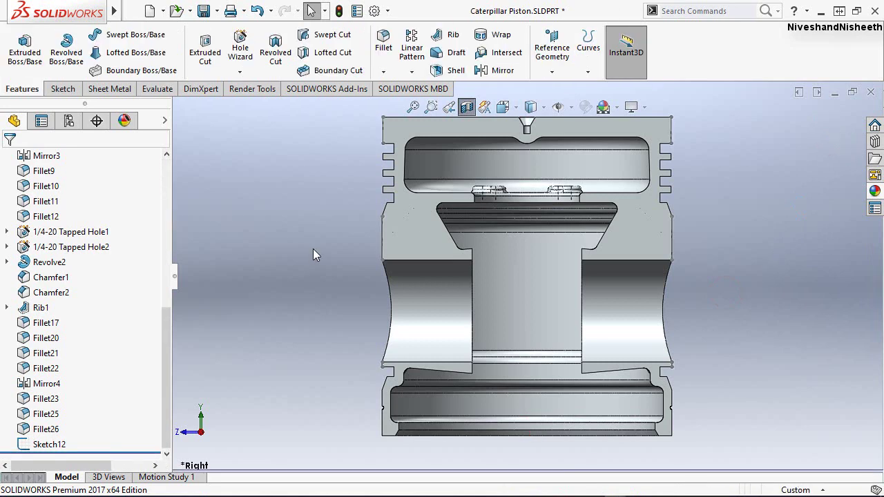
Turn off the section view, switch to Isometric, and orbit to see the piston's open underside
click(467, 107)
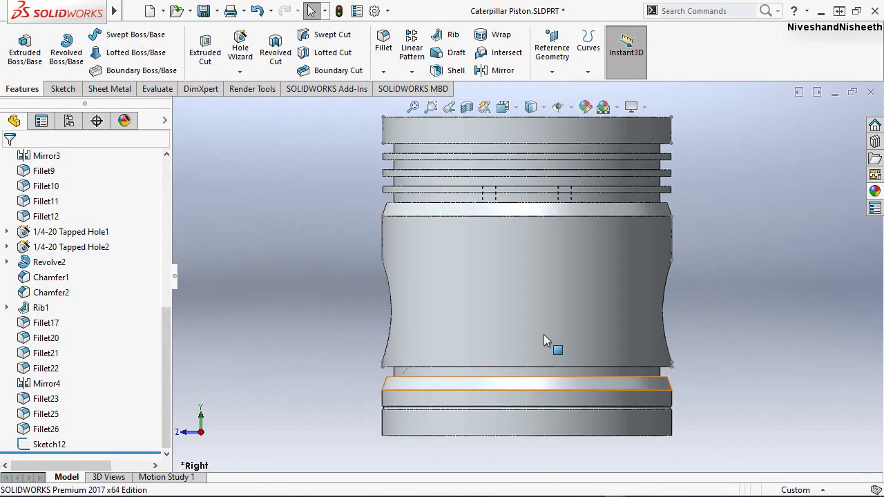
click(516, 108)
click(503, 107)
click(594, 145)
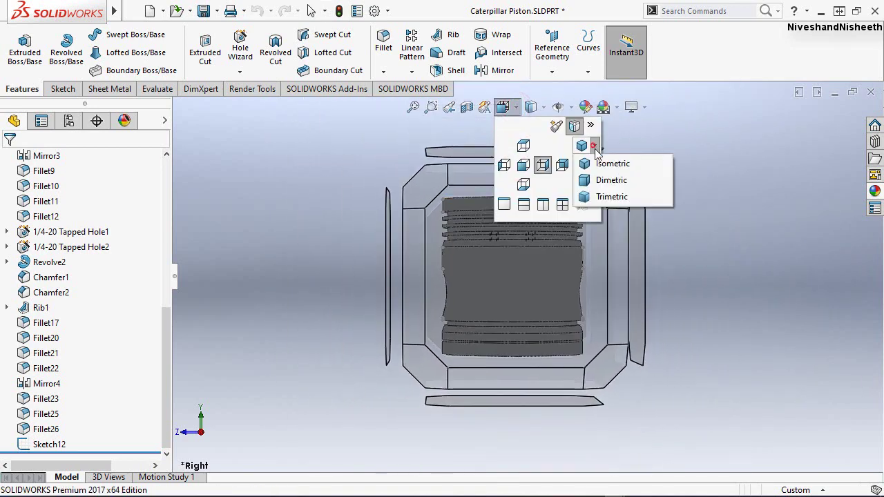
click(607, 164)
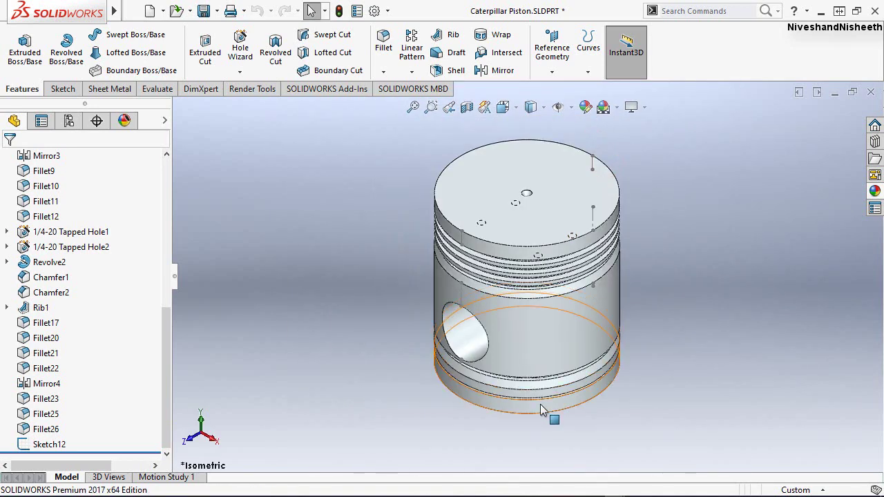
mouse_move(535, 364)
middle_down()
mouse_move(509, 180)
mouse_move(483, 188)
mouse_move(495, 235)
mouse_move(542, 319)
middle_up()
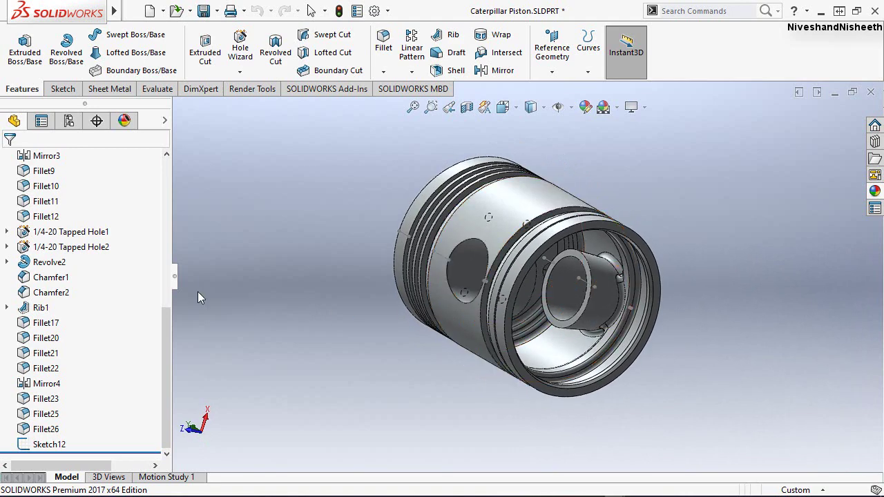
drag(165, 331, 185, 221)
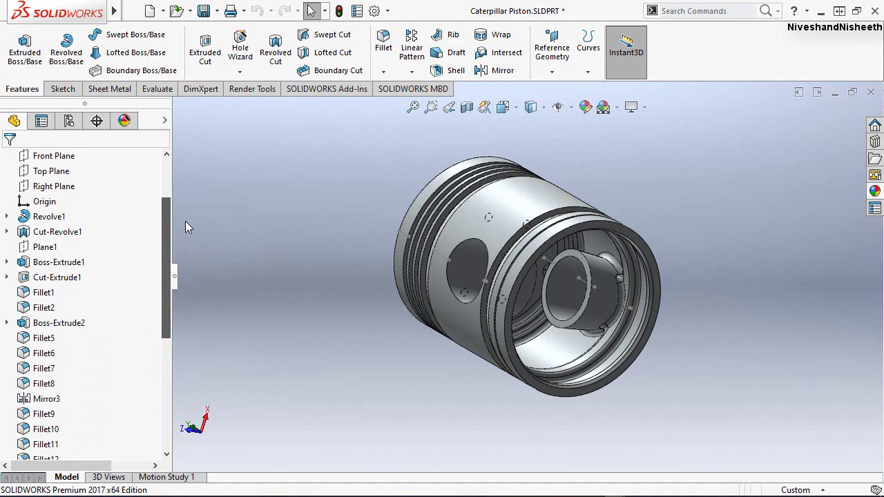
Edit Boss-Extrude1 and enable Draft outward on its 5° draft
click(27, 268)
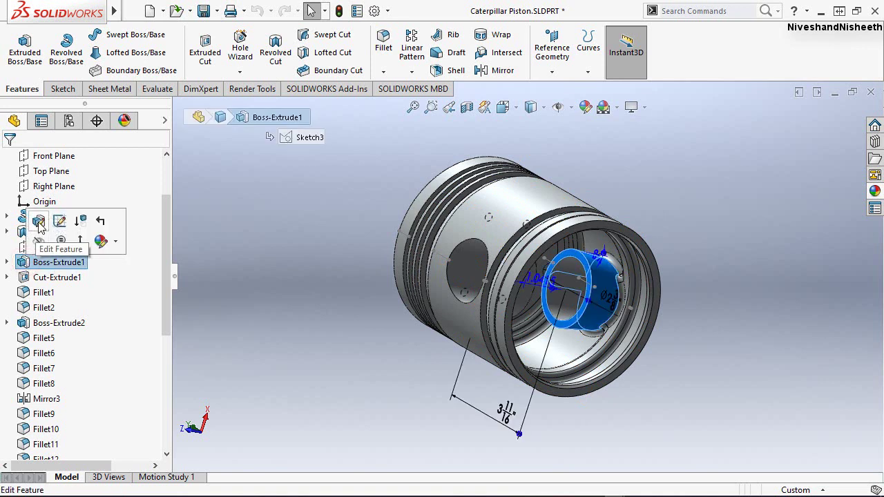
click(38, 221)
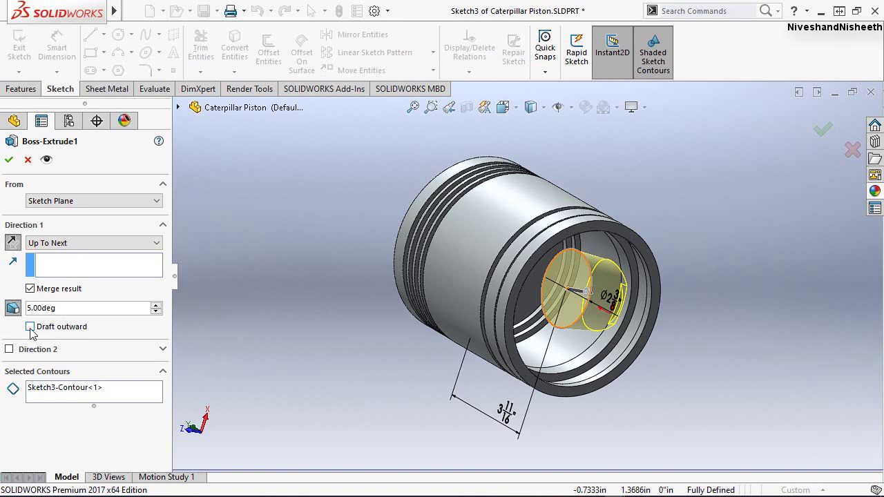
click(30, 329)
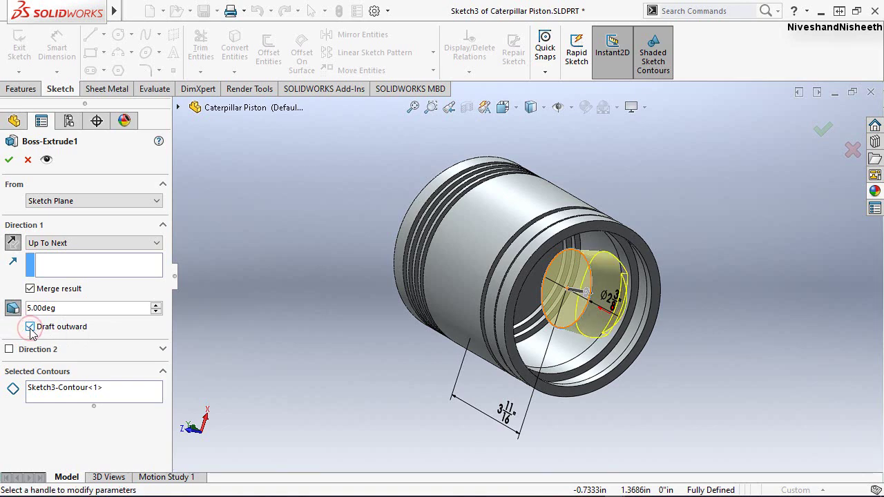
scroll(587, 293, down, 3)
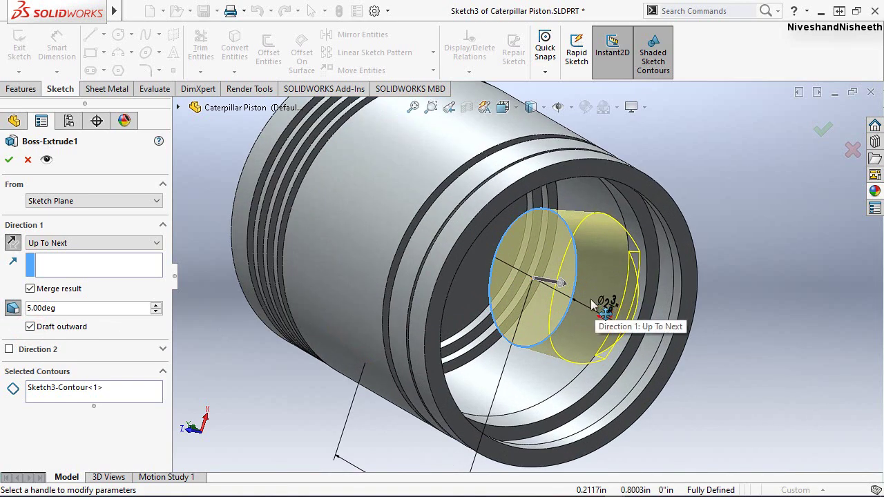
click(9, 159)
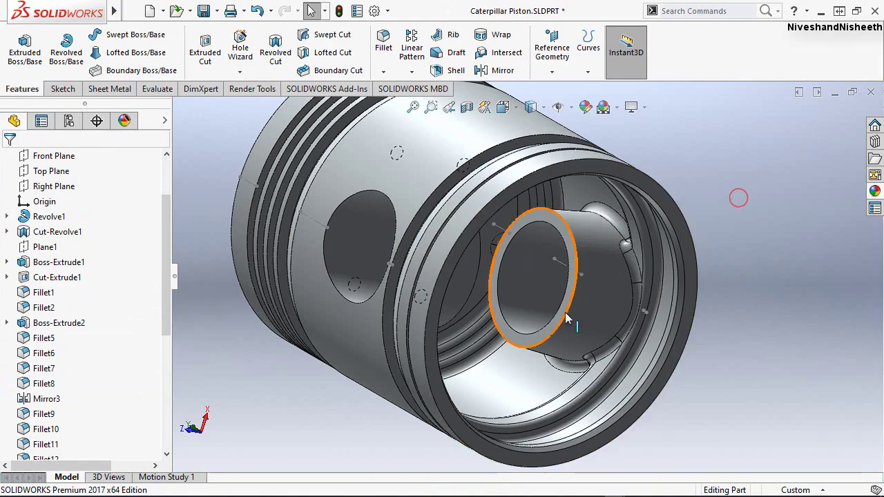
Orbit the piston to view its open end and side, then restore the Isometric view
mouse_move(738, 197)
middle_down()
mouse_move(520, 237)
mouse_move(537, 326)
mouse_move(786, 390)
middle_up()
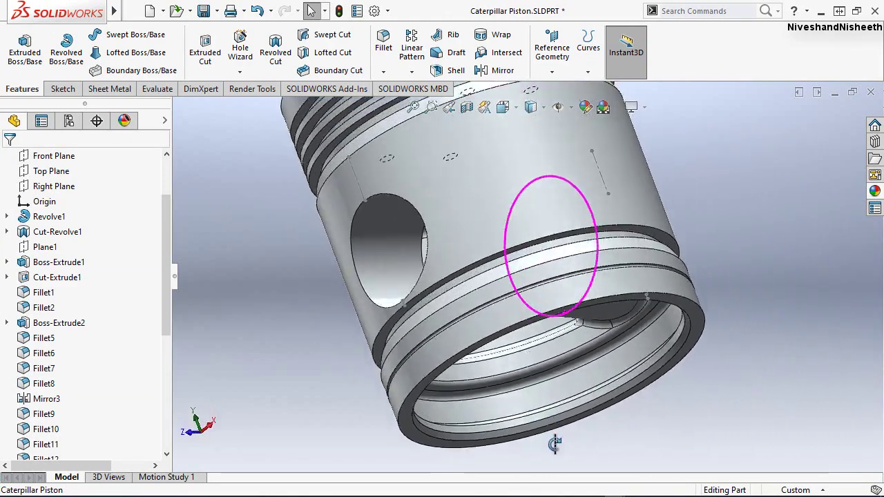
mouse_move(681, 413)
middle_down()
mouse_move(408, 194)
mouse_move(611, 193)
middle_up()
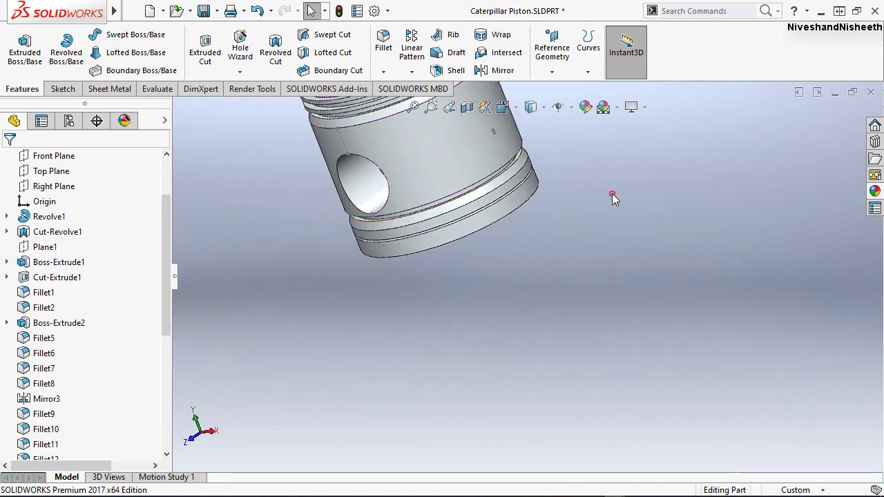
click(516, 109)
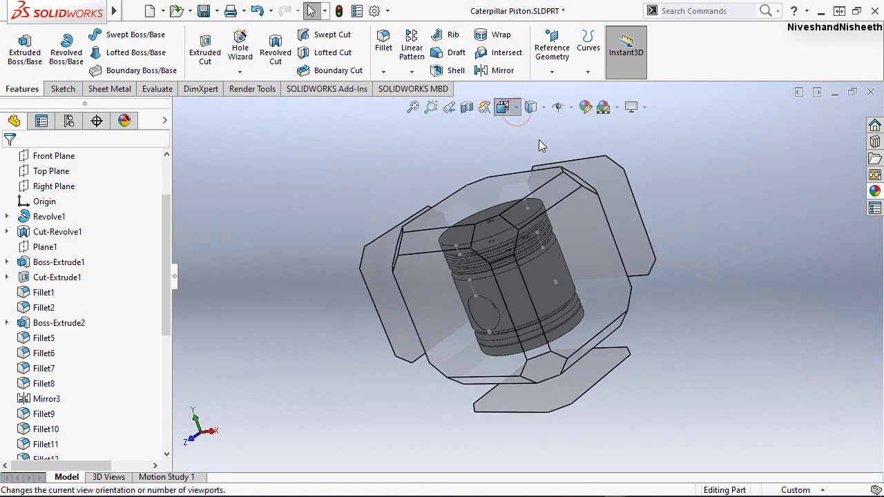
click(596, 164)
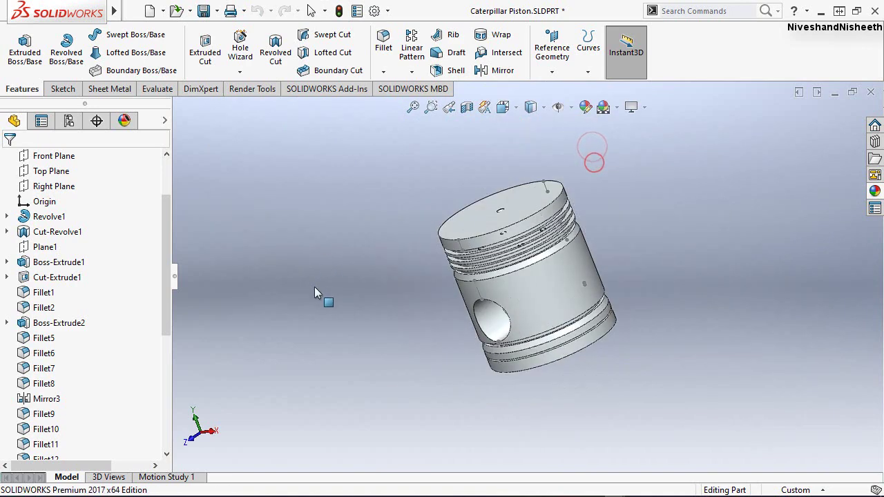
Scroll the feature tree down and select Sketch12
scroll(80, 415, down, 3)
scroll(80, 414, down, 1)
scroll(41, 435, down, 1)
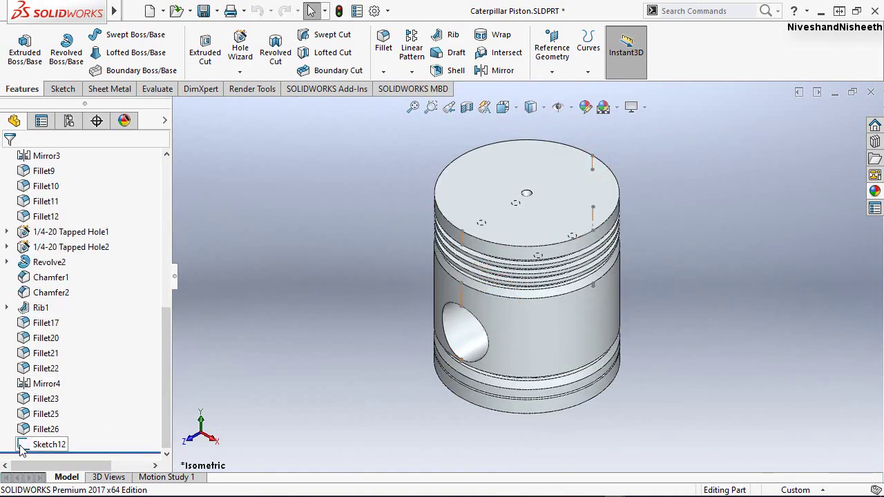
click(19, 444)
Reopen Sketch12 and apply a section view through the piston on the Right Plane
click(31, 405)
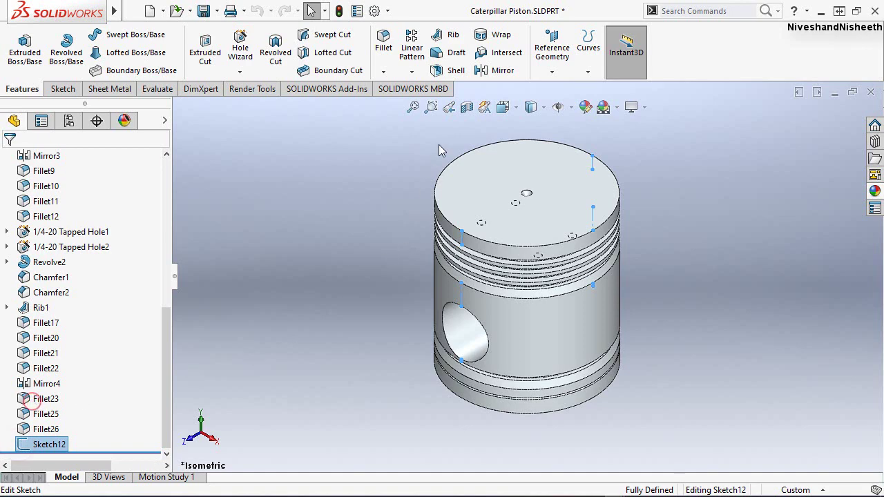
click(467, 108)
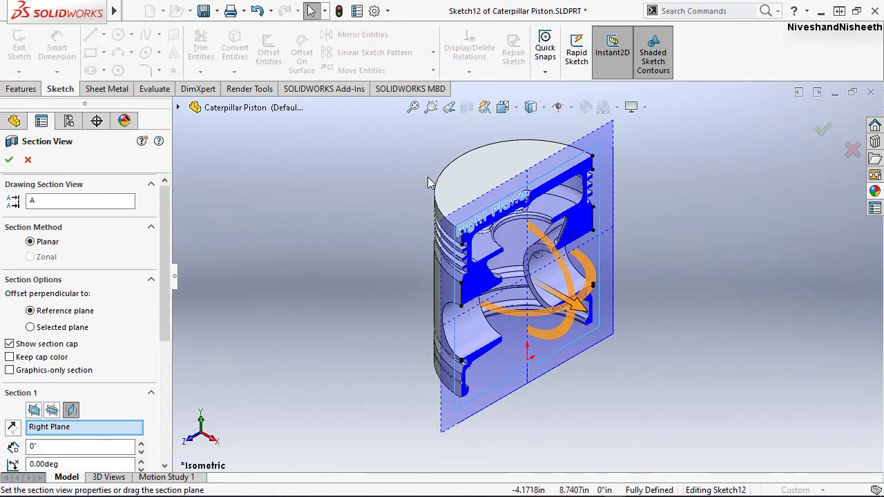
click(9, 160)
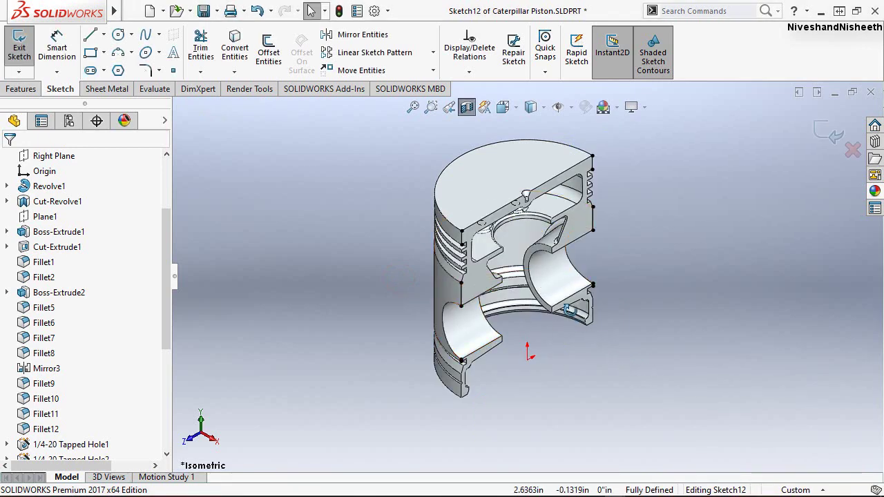
middle_drag(569, 310, 547, 295)
Show the section straight-on in the Right view (Ctrl+4) and fit the piston
key(space)
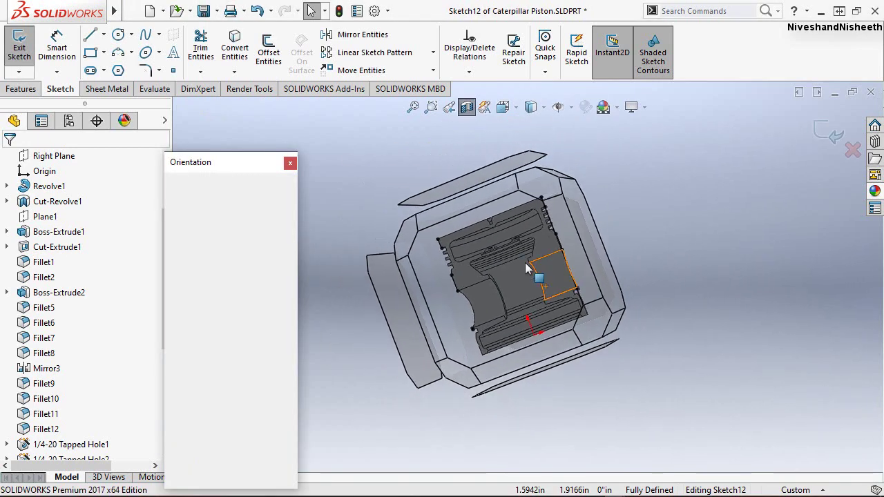
key(space)
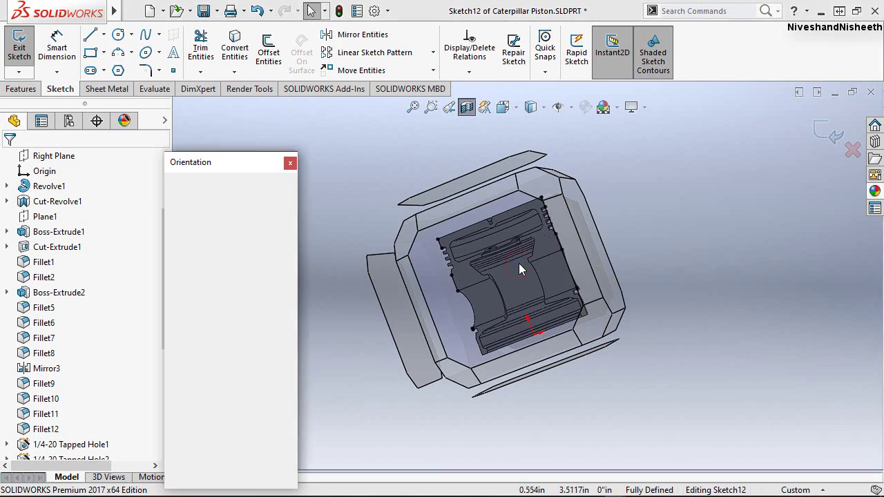
key(ctrl+4)
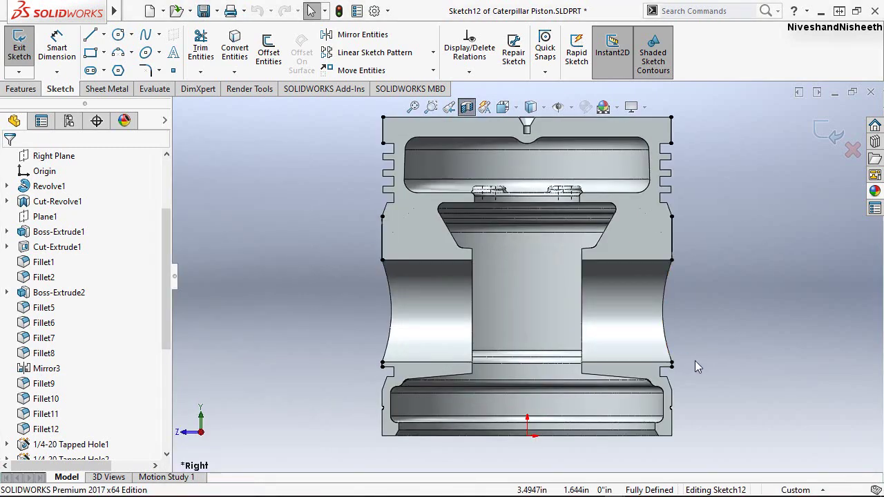
key(f)
key(shift+z)
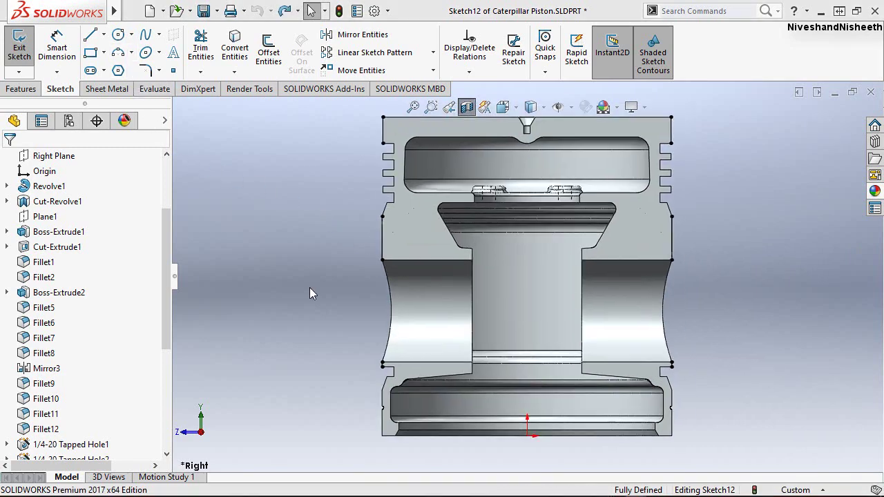
Draw an infinite vertical construction line through the origin
click(309, 287)
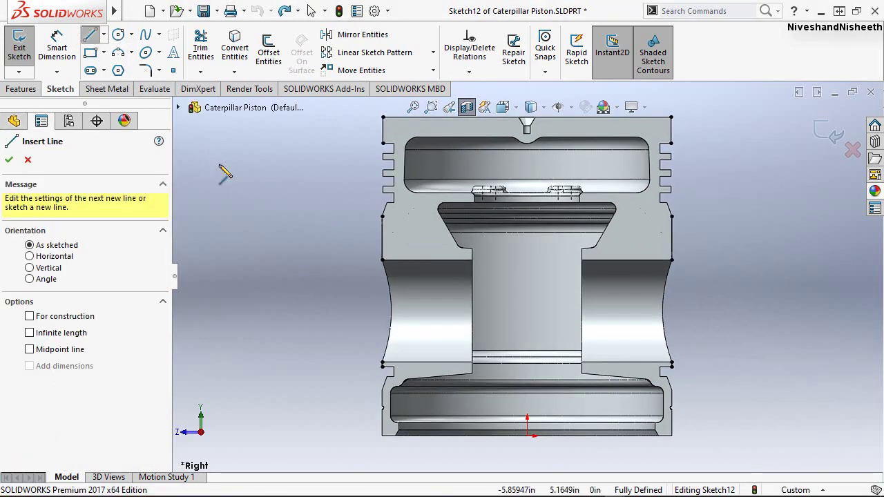
click(29, 269)
click(29, 332)
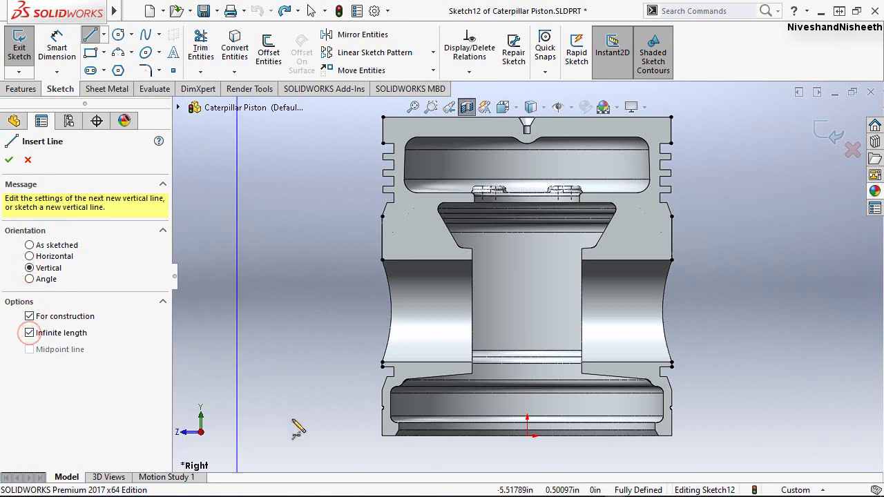
click(527, 434)
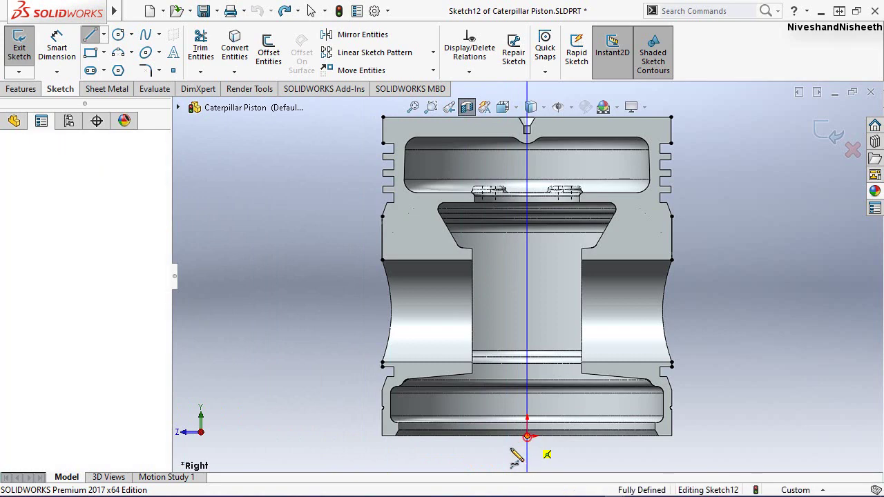
right_click(318, 319)
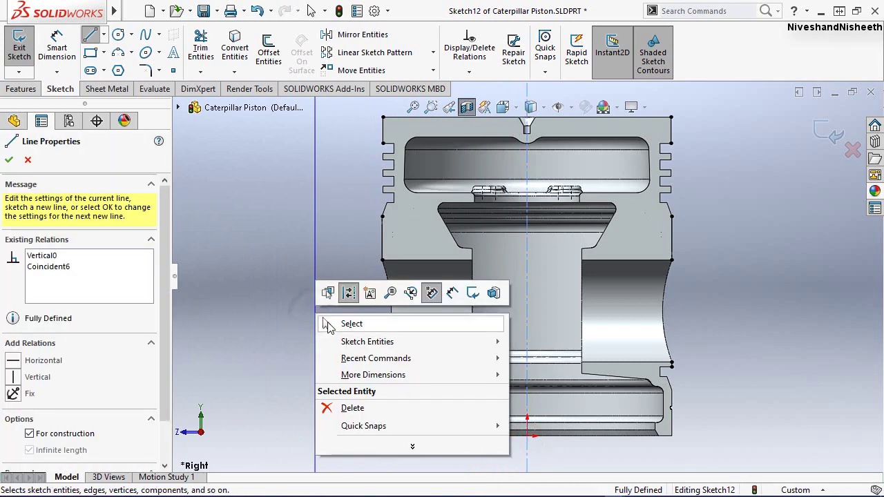
click(331, 326)
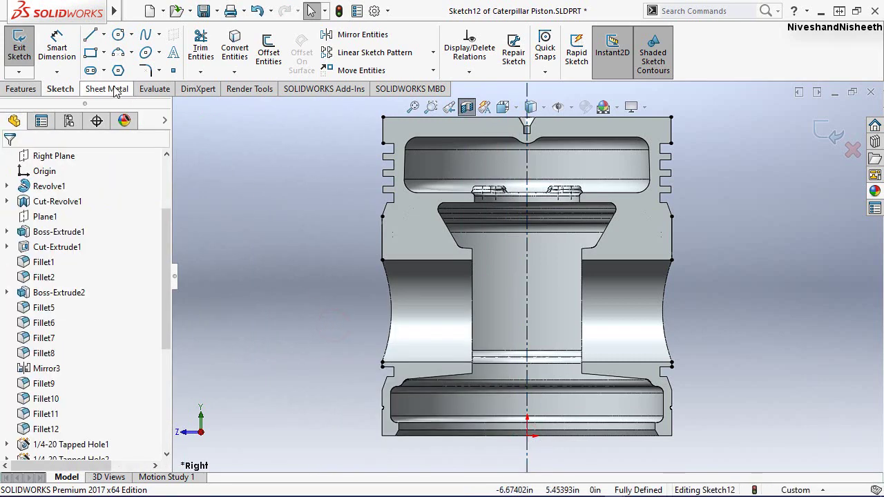
Draw a centre rectangle on the piston's left wall with a 0.5 height
click(104, 55)
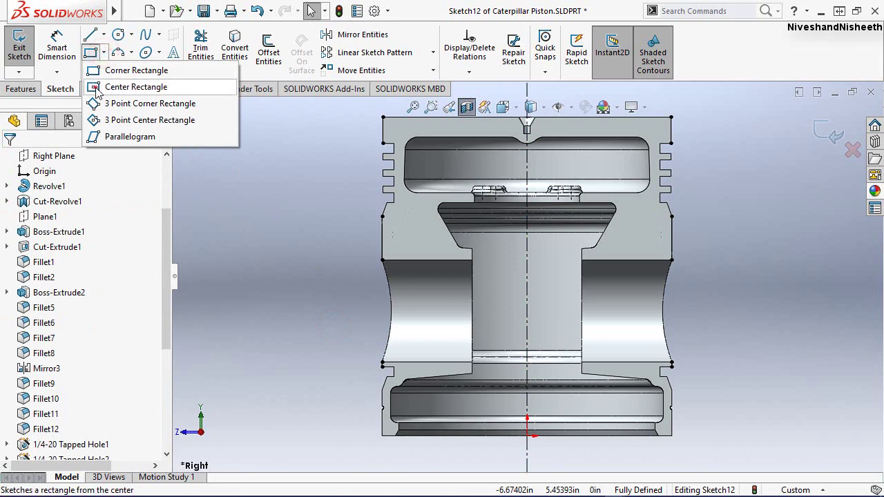
click(98, 88)
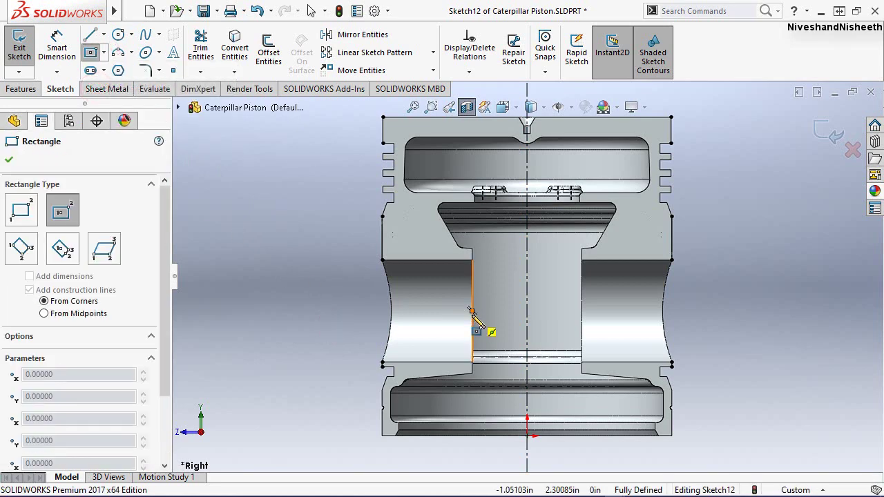
click(391, 311)
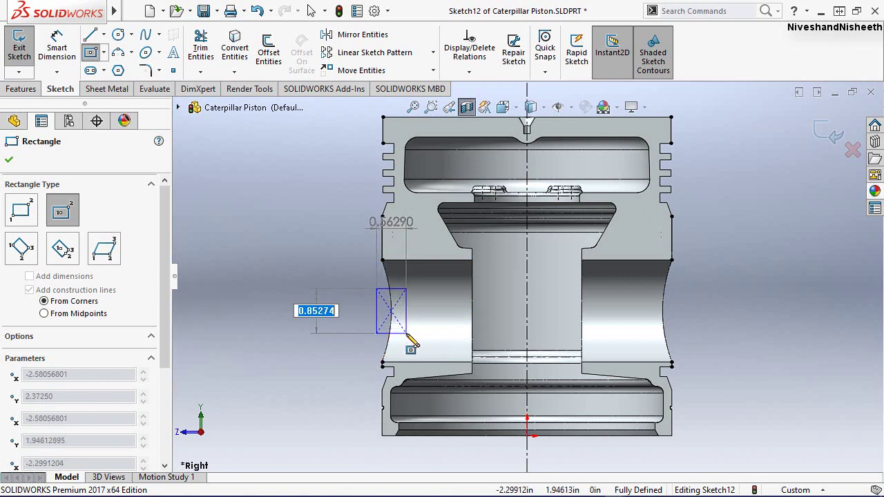
key(Tab)
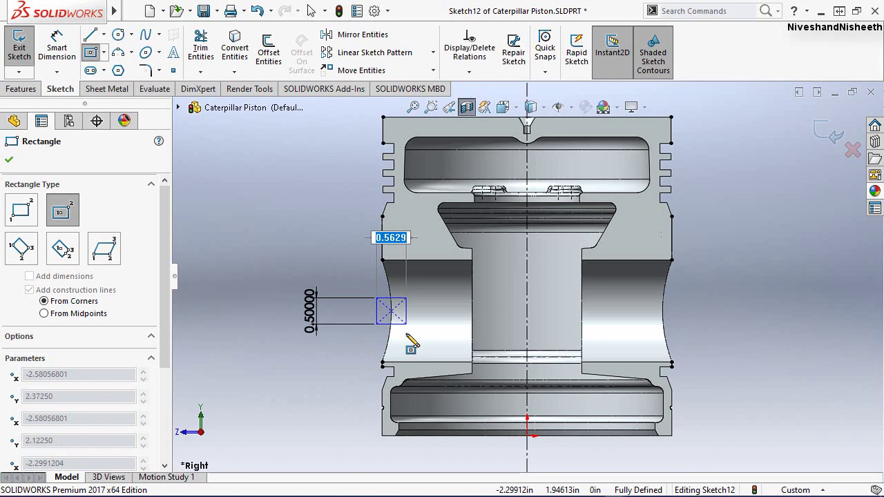
key(Return)
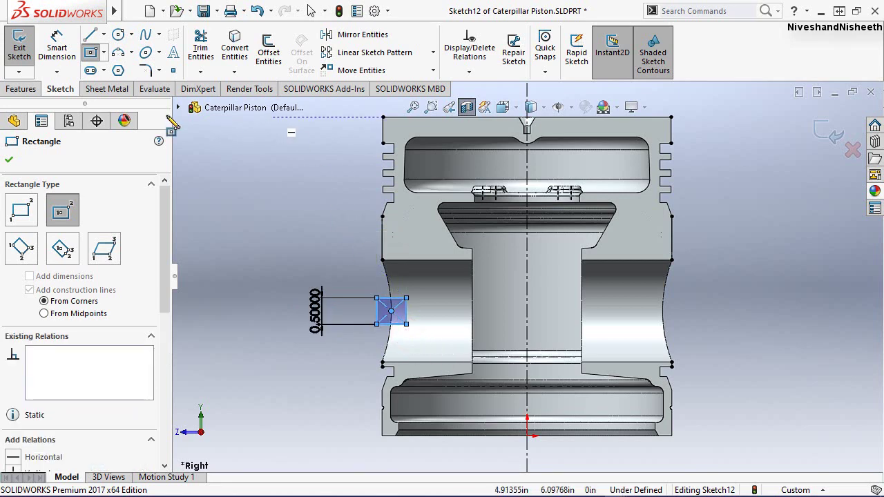
key(Escape)
click(62, 56)
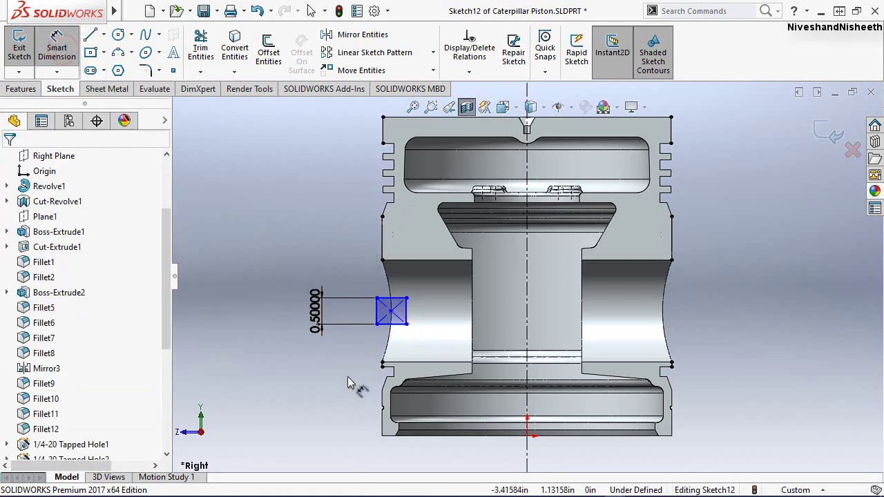
Dimension the rectangle's centre 3.6875 in below the piston's top
key(z)
scroll(391, 202, down, 1)
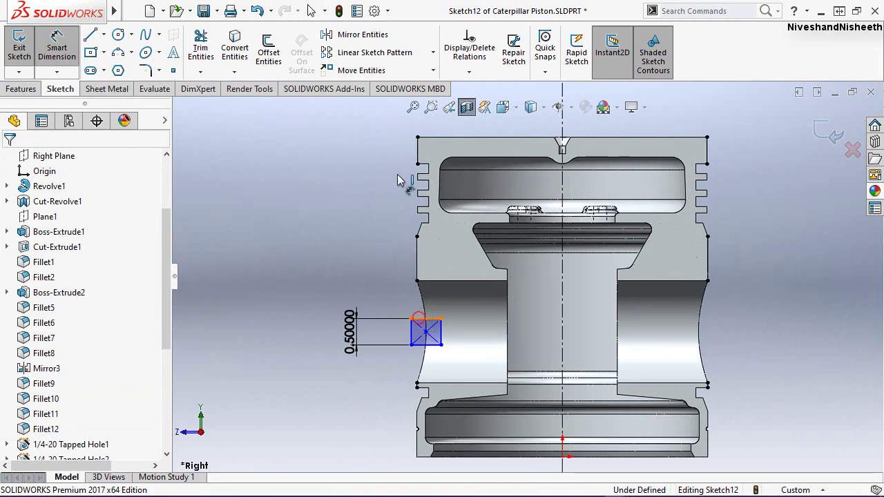
click(426, 319)
key(Escape)
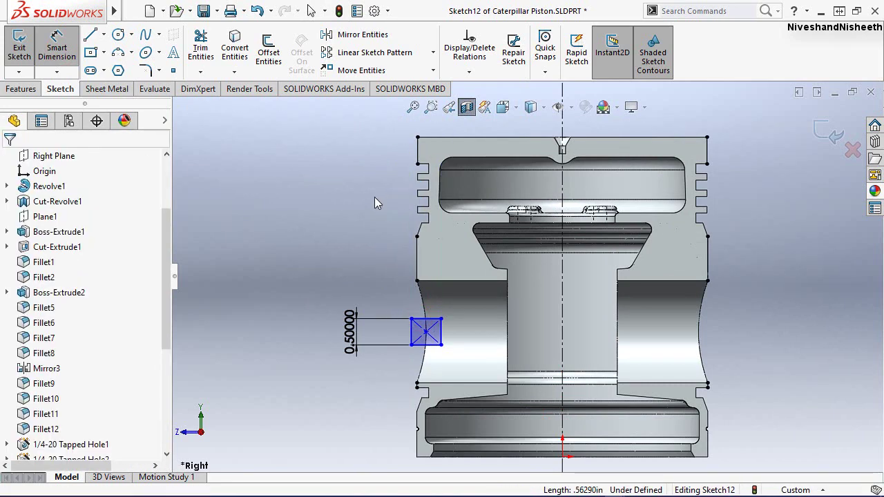
click(426, 333)
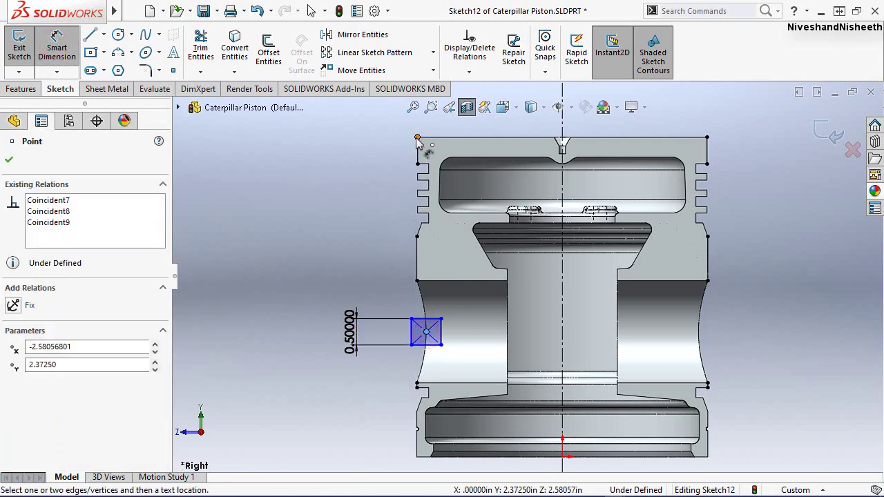
click(417, 138)
click(291, 219)
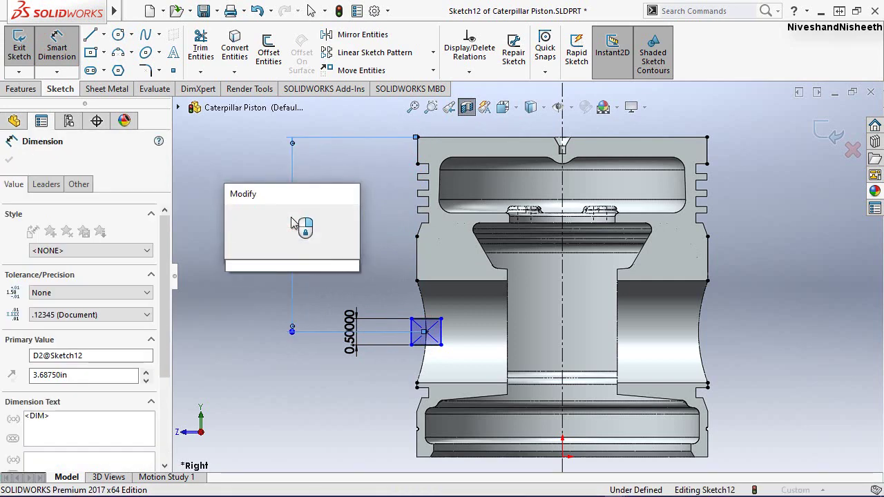
text(3.68)
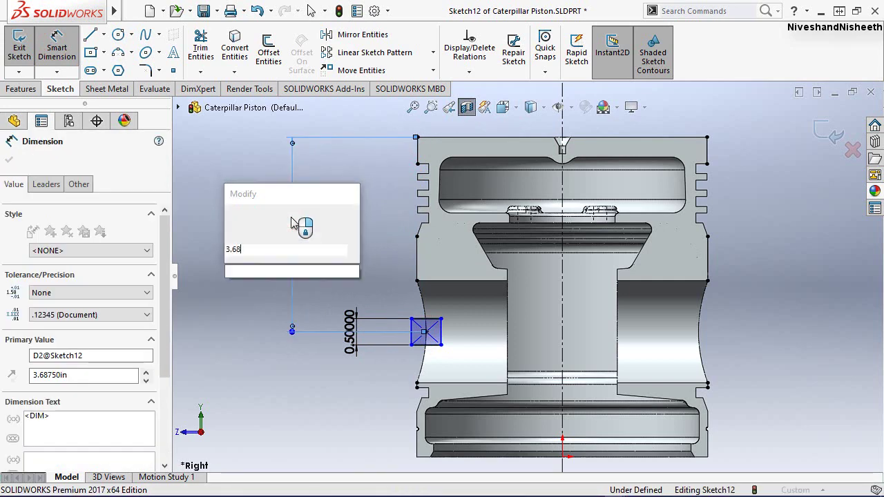
text(75)
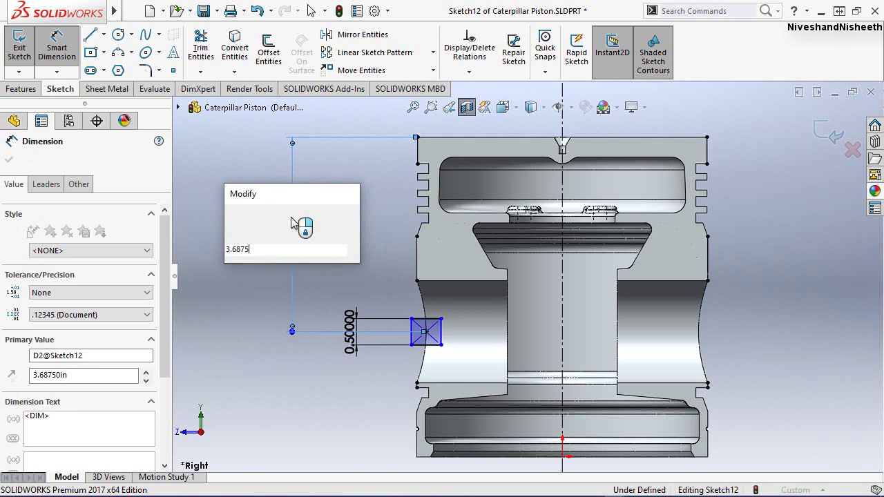
key(Return)
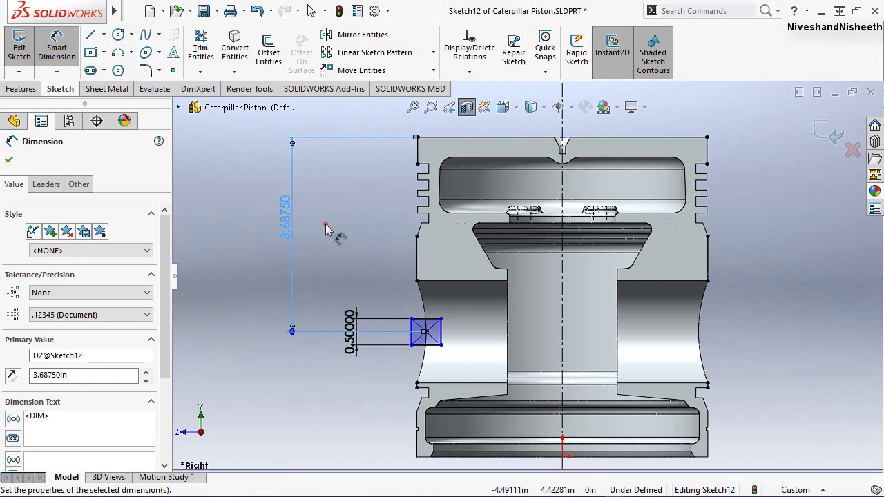
click(325, 225)
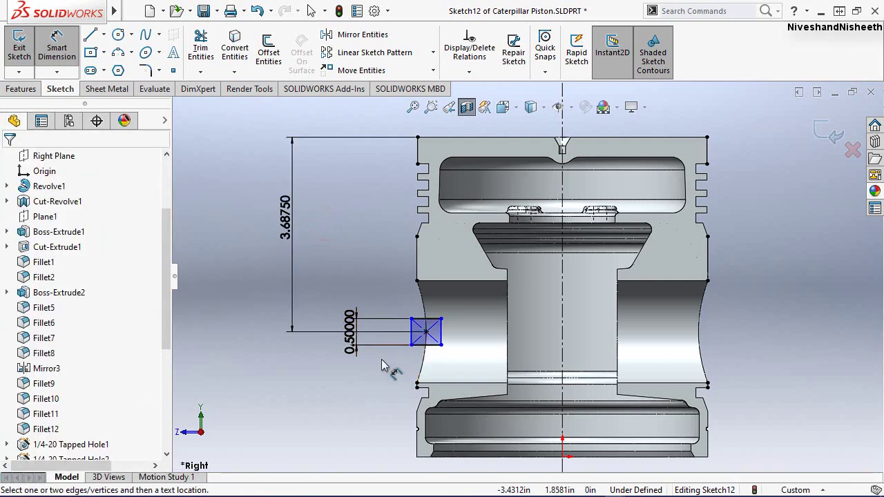
Dimension the rectangle 2.375 in from the vertical centreline and exit the sketch
click(440, 336)
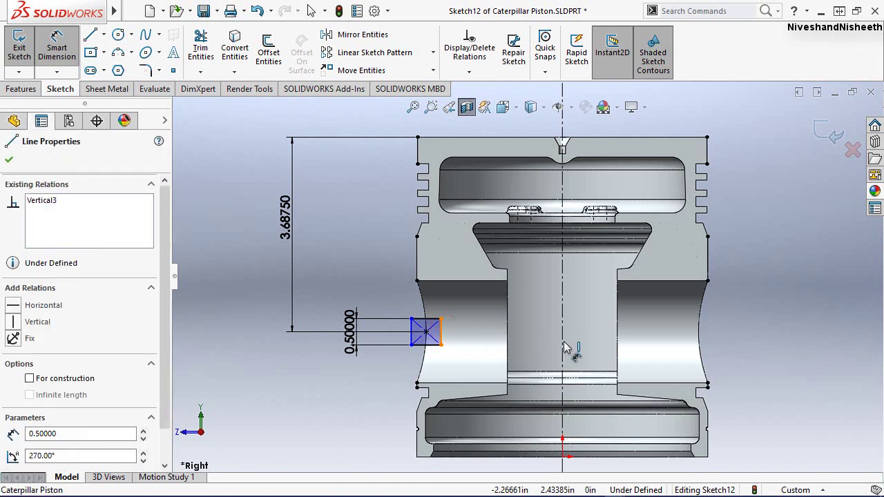
drag(440, 332, 563, 332)
click(544, 314)
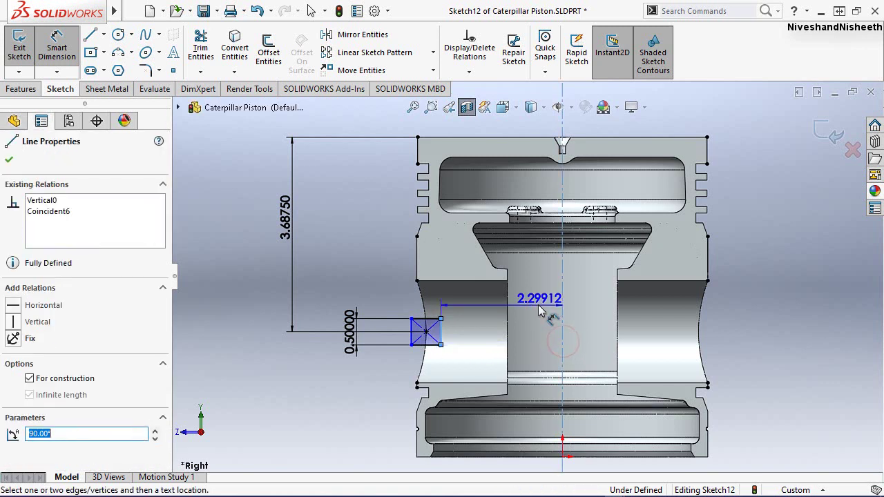
click(540, 313)
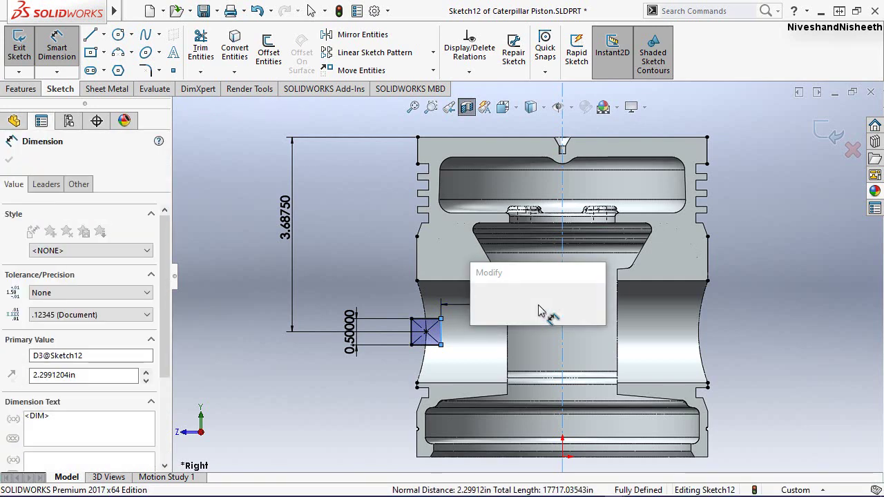
text(3)
key(BackSpace)
text(2)
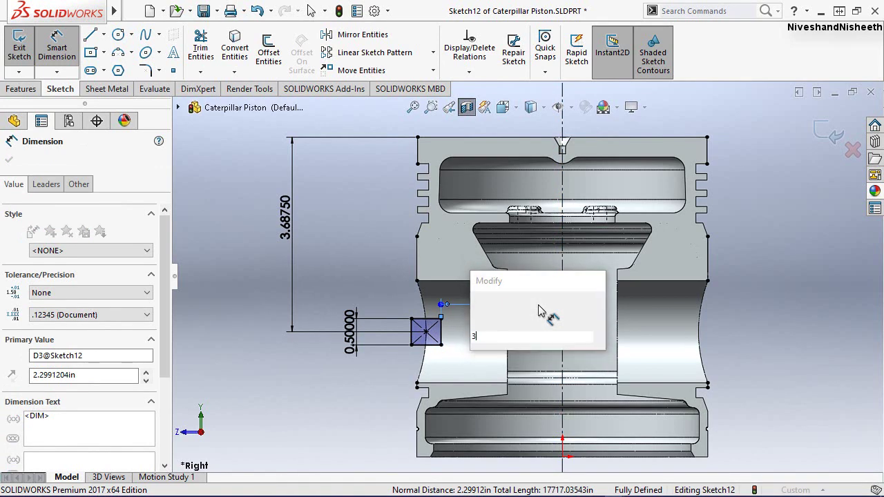
text(.375)
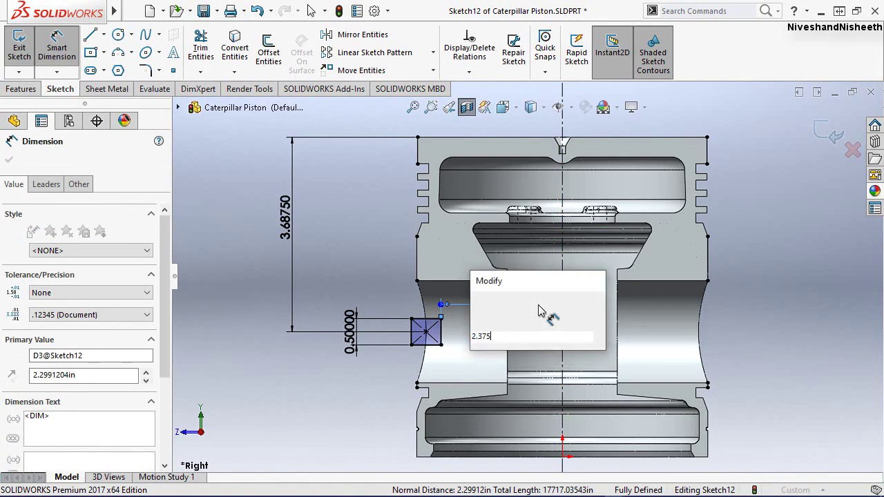
key(Return)
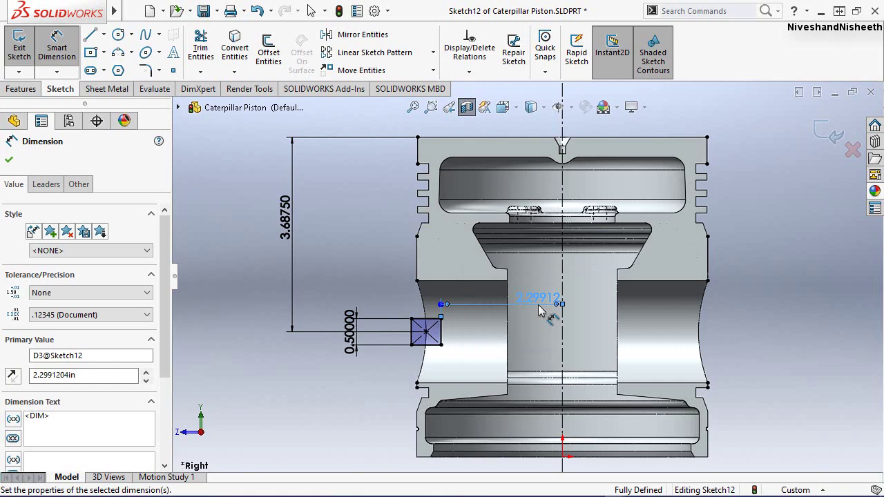
click(753, 330)
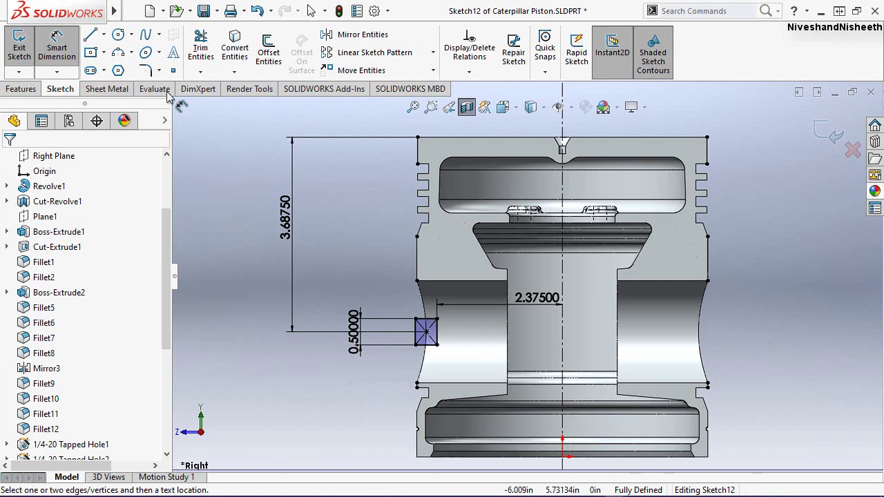
click(18, 43)
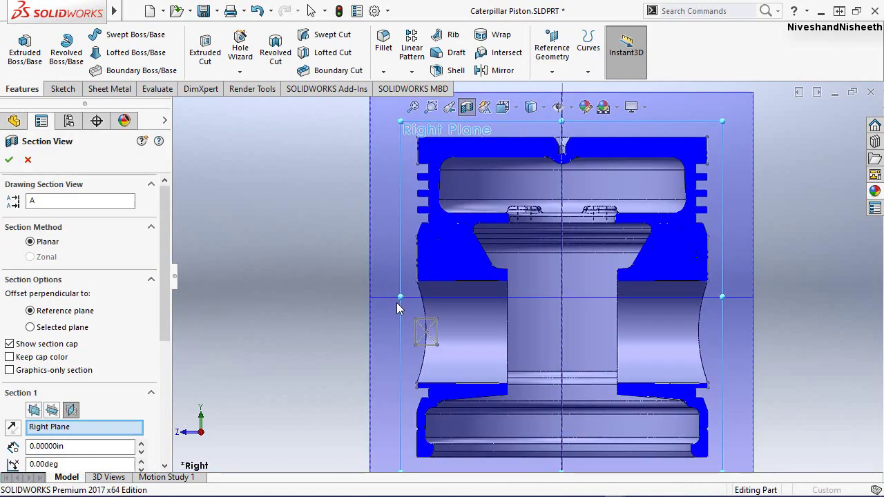
Close the section view and extrude-cut the square 2.35 in one direction and 2.95 in the other
middle_drag(396, 302, 445, 314)
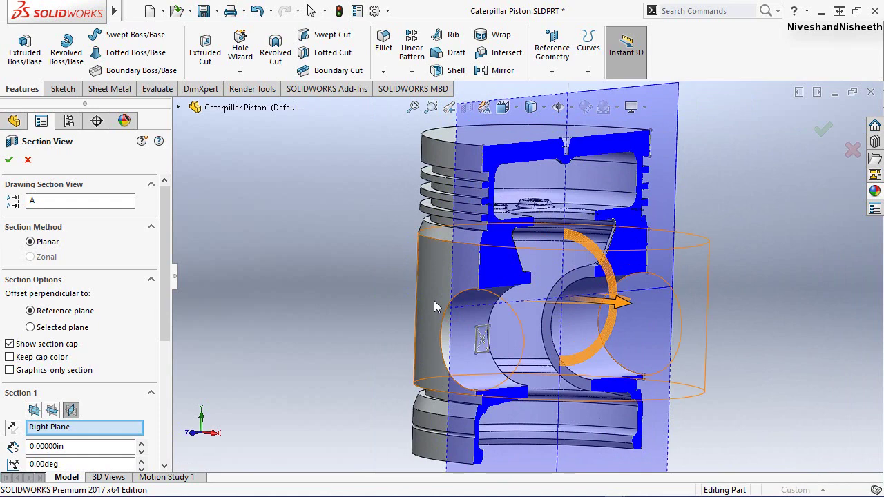
key(Escape)
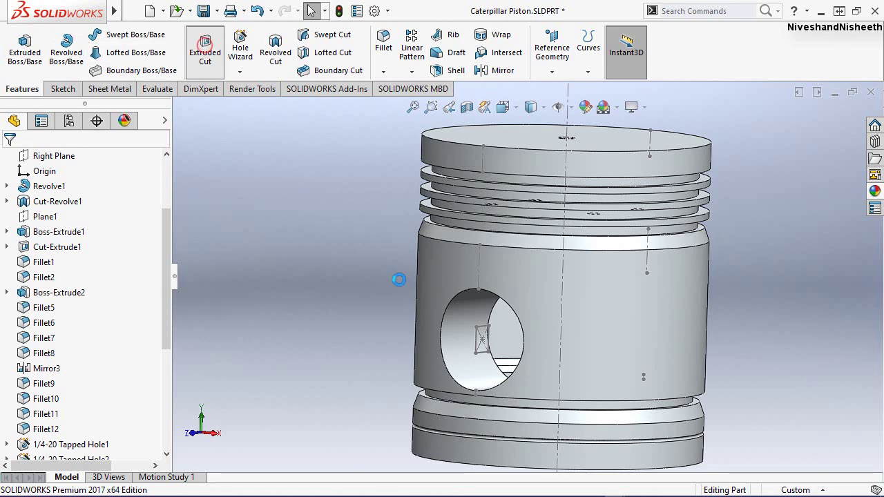
click(480, 339)
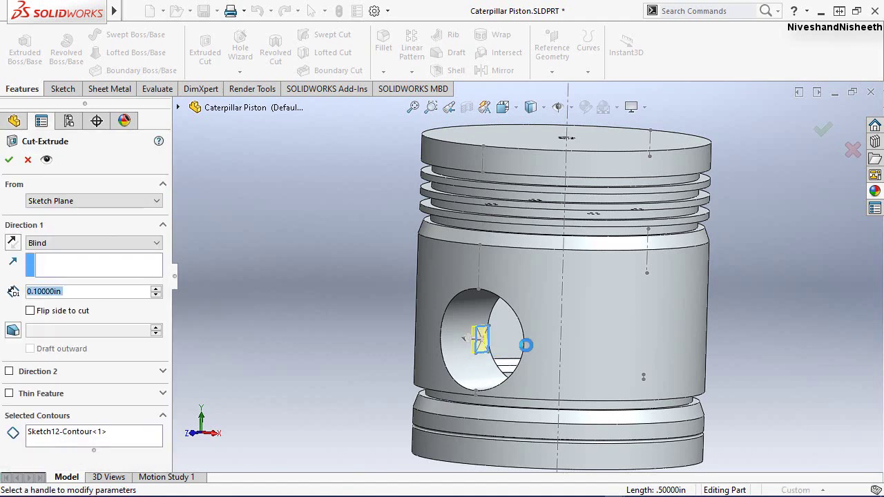
click(463, 338)
click(360, 327)
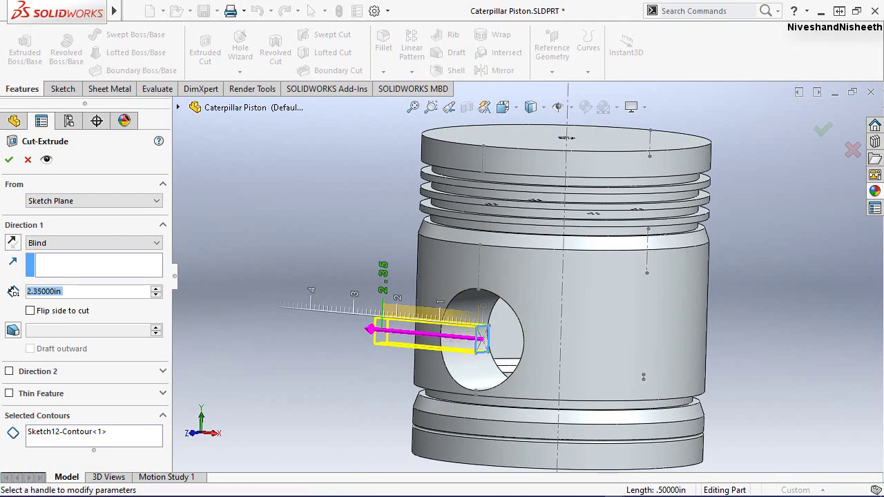
click(10, 371)
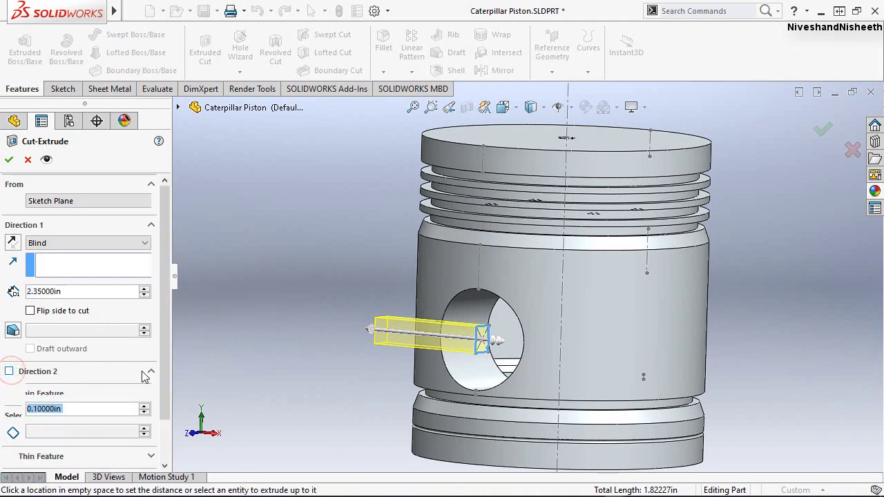
click(499, 340)
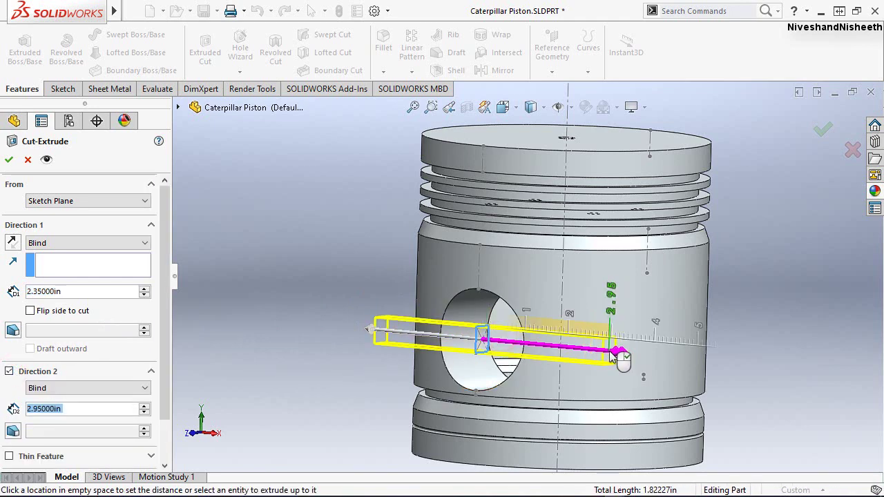
click(611, 354)
click(8, 159)
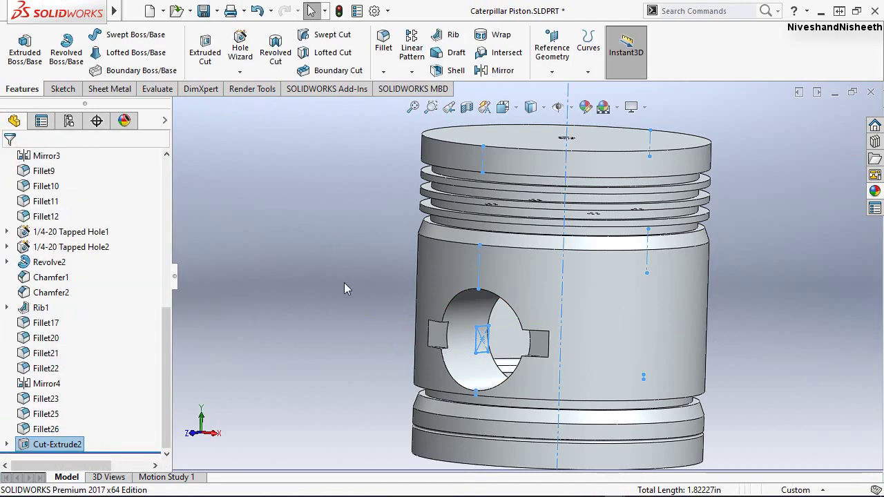
Mirror Cut-Extrude2 about the Front Plane to the opposite pin hole
click(298, 299)
mouse_move(300, 300)
middle_down()
mouse_move(491, 402)
mouse_move(423, 114)
middle_up()
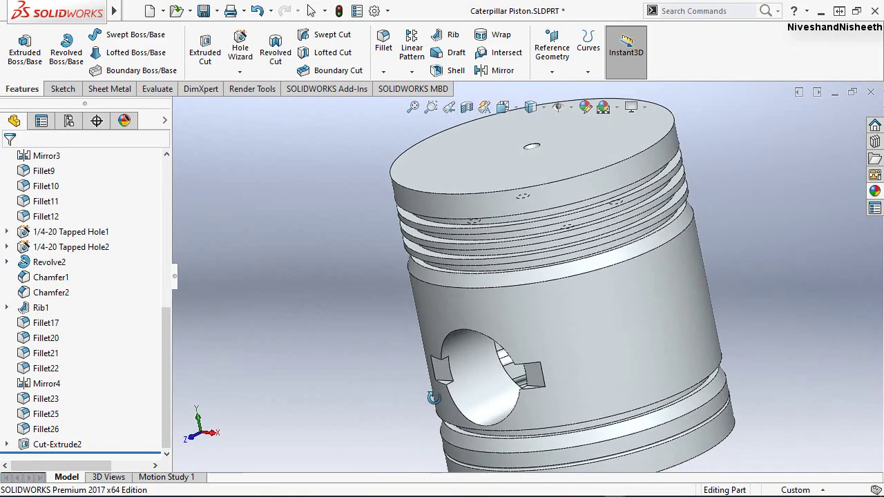
click(480, 70)
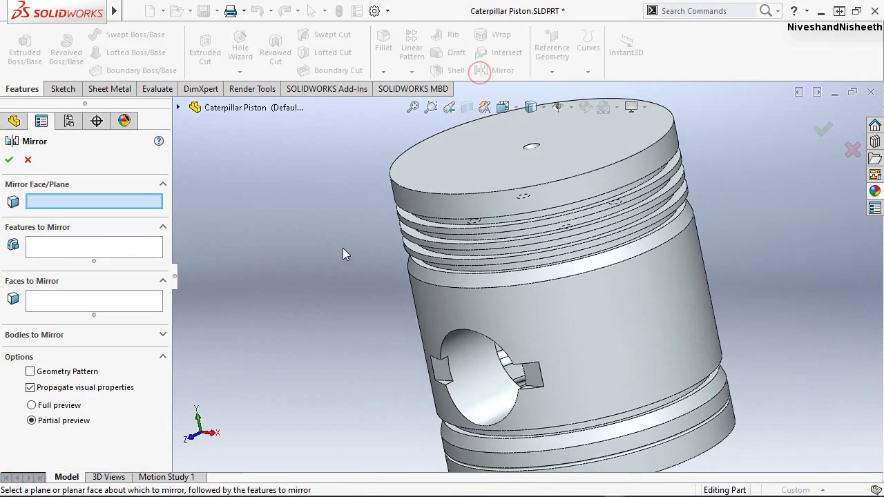
click(179, 107)
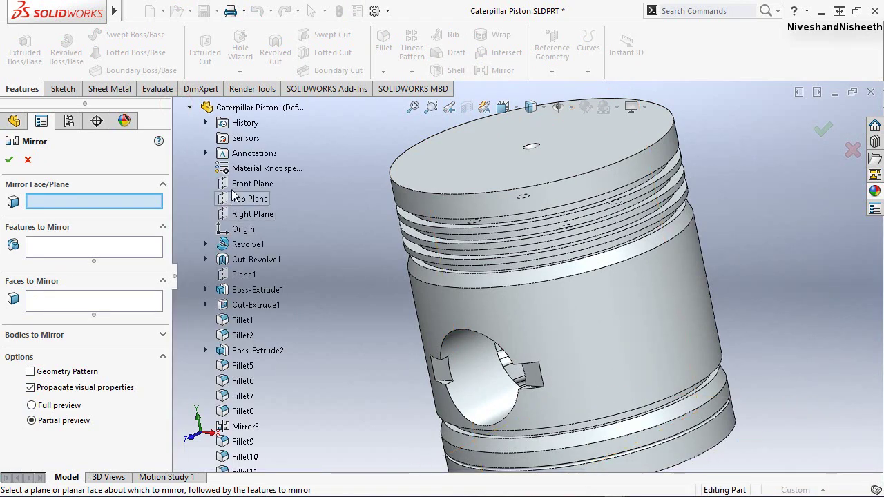
click(235, 185)
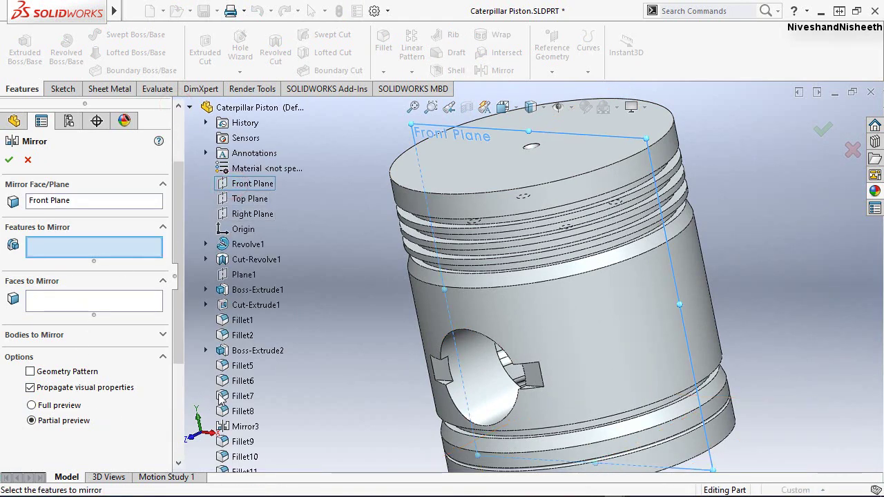
scroll(286, 401, down, 6)
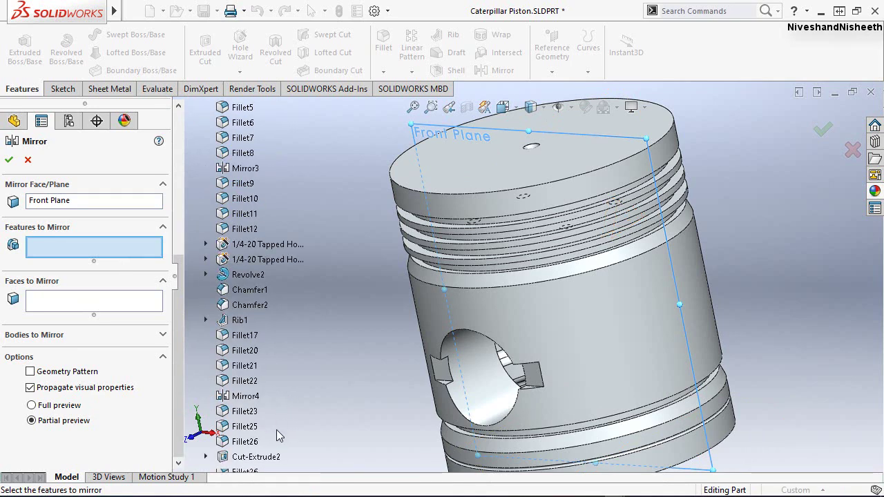
click(257, 457)
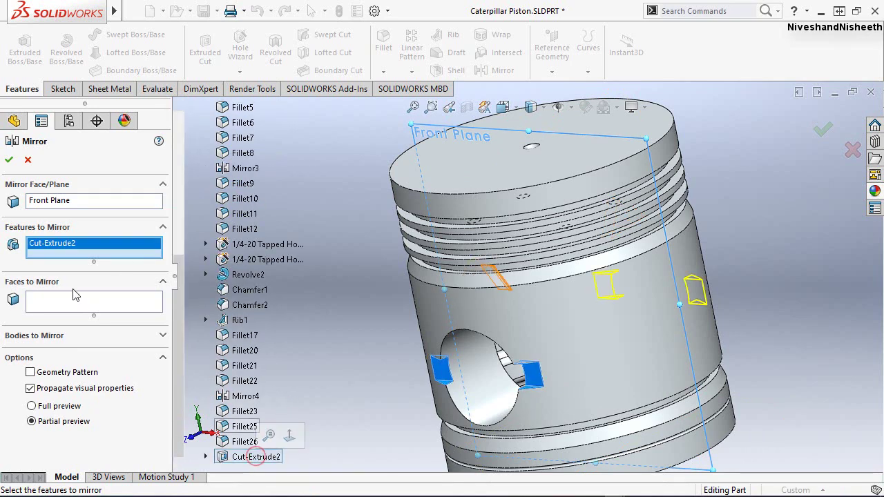
click(9, 160)
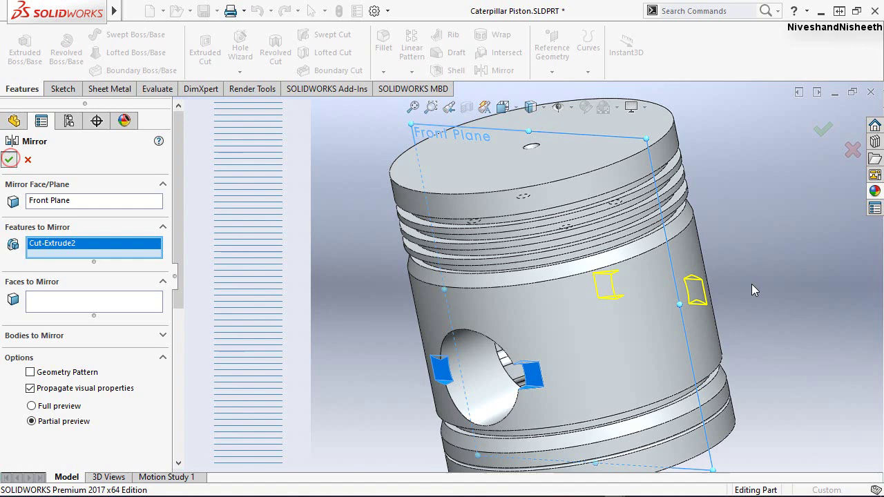
click(778, 248)
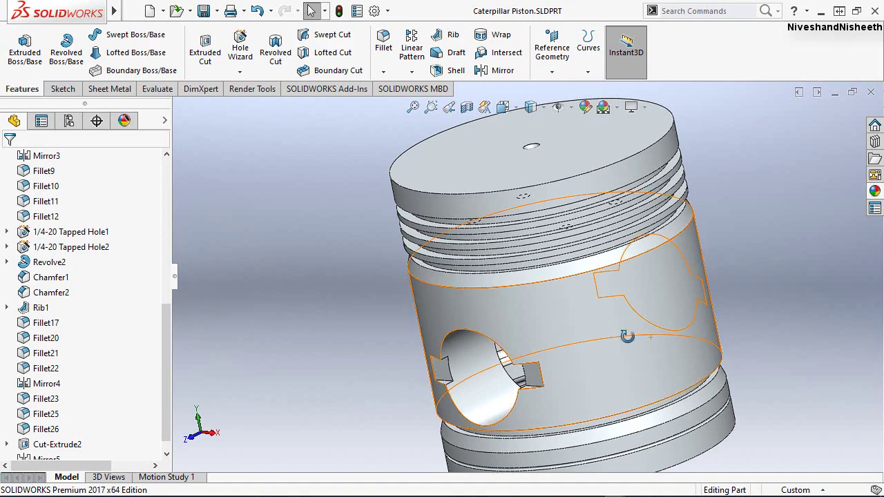
Orbit to show the pin hole, then switch the piston to Isometric view
middle_drag(650, 336, 493, 414)
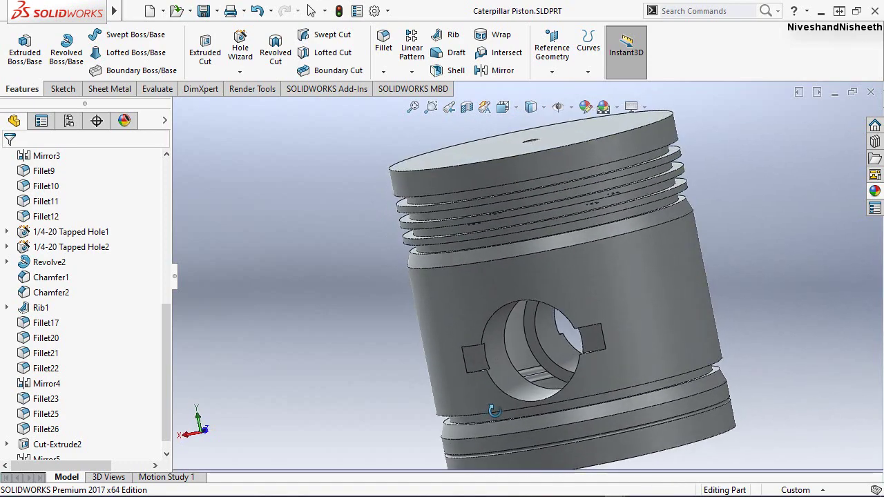
click(514, 111)
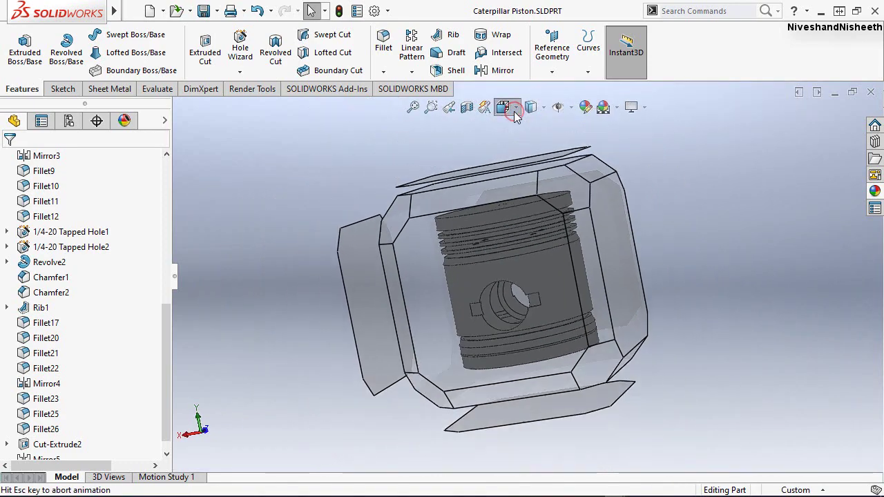
click(595, 147)
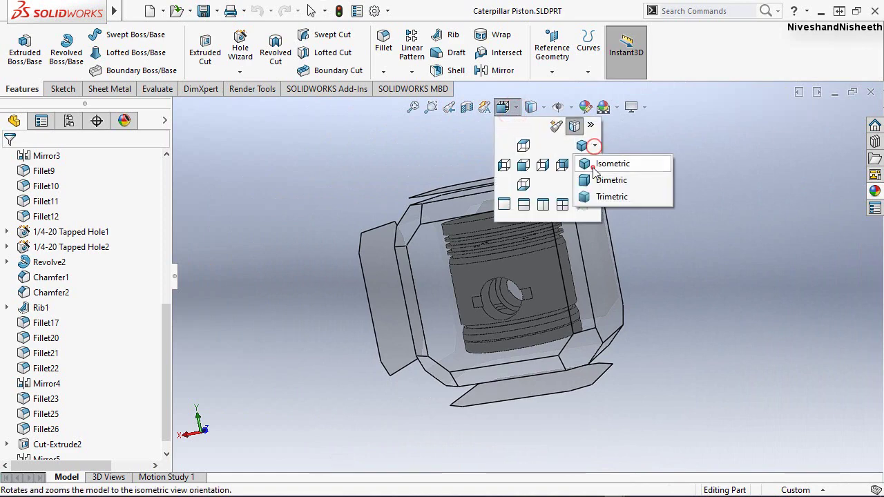
click(611, 164)
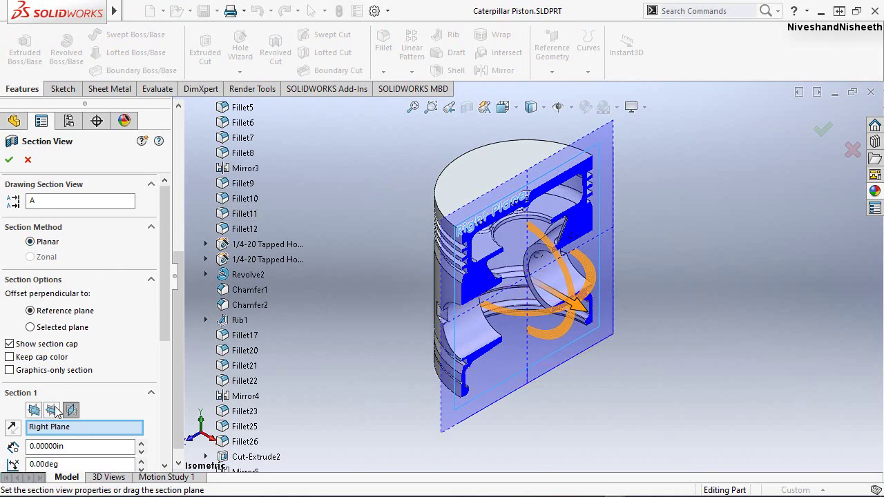
Section the piston on the Front Plane and orbit to inspect the mirrored cuts
click(33, 411)
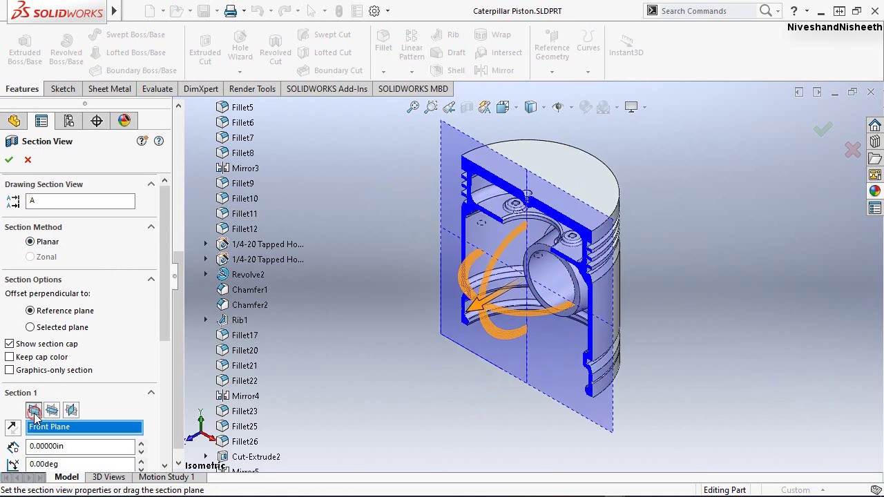
click(9, 160)
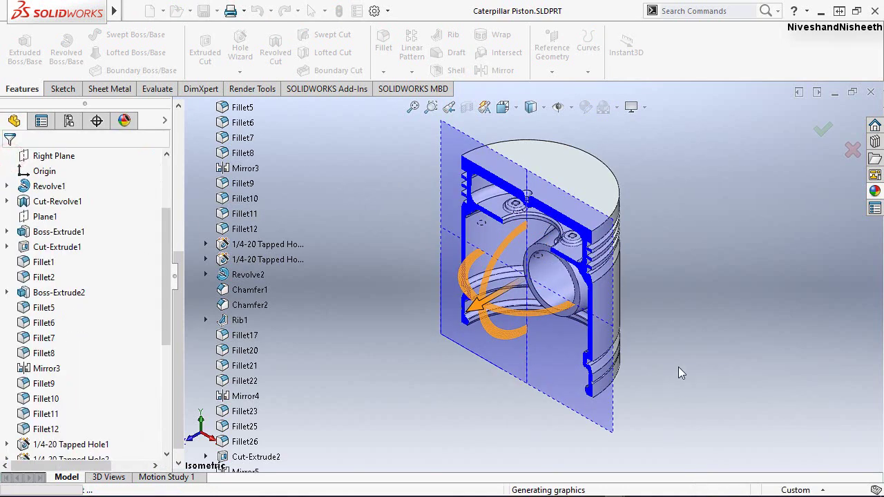
scroll(579, 329, down, 2)
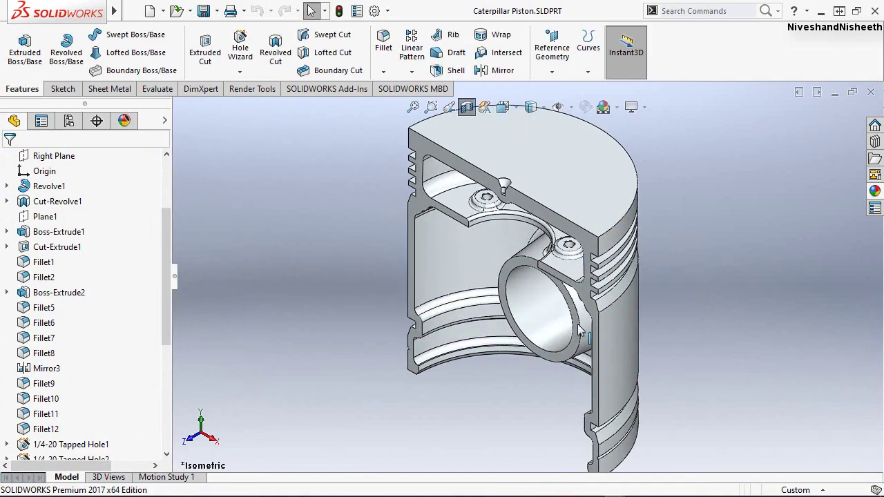
middle_drag(580, 331, 625, 255)
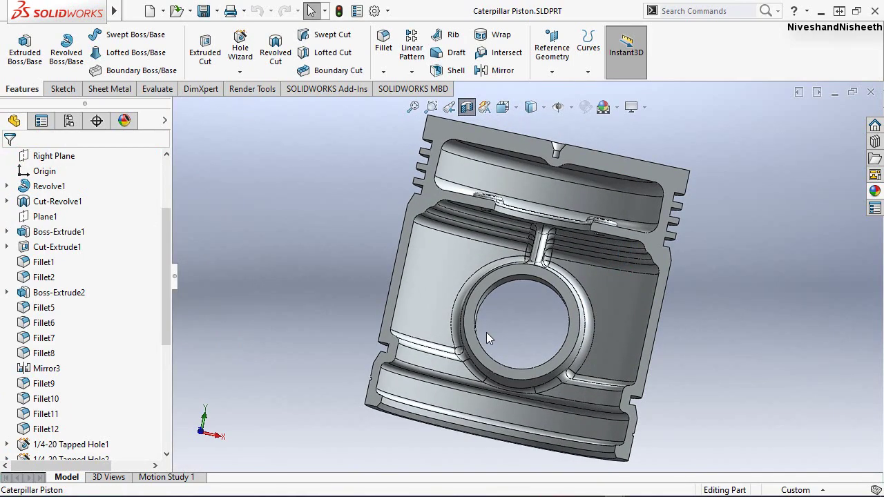
mouse_move(487, 338)
middle_down()
mouse_move(529, 325)
mouse_move(550, 343)
mouse_move(663, 373)
mouse_move(695, 345)
mouse_move(691, 359)
mouse_move(500, 270)
mouse_move(454, 276)
mouse_move(449, 288)
mouse_move(476, 253)
mouse_move(523, 283)
mouse_move(509, 351)
middle_up()
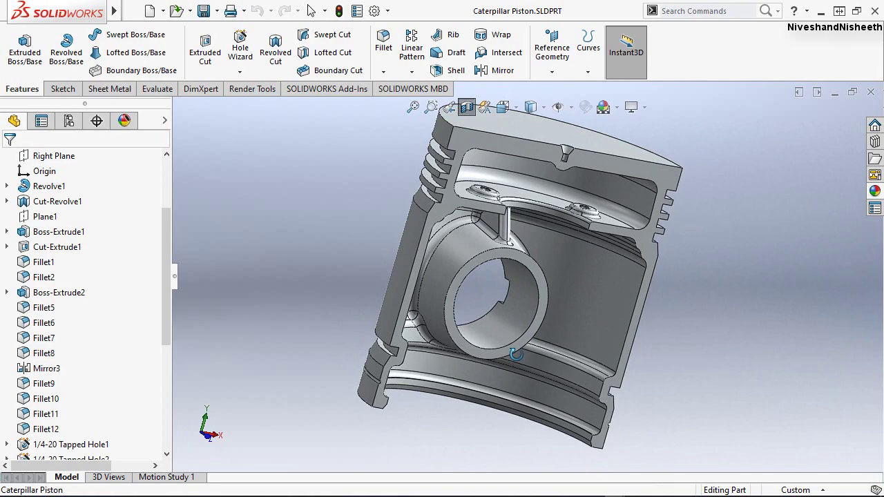
Return to the previous isometric view, turn off the section, zoom to fit, and save the part
click(453, 113)
click(452, 113)
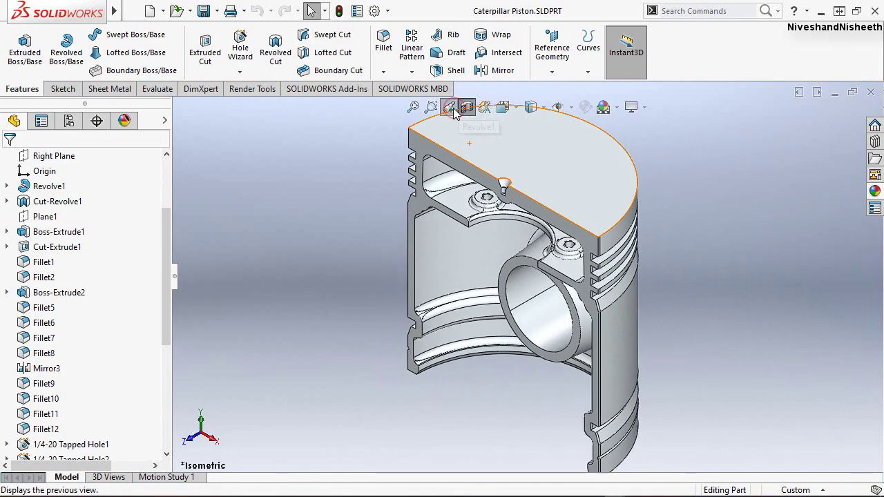
click(467, 107)
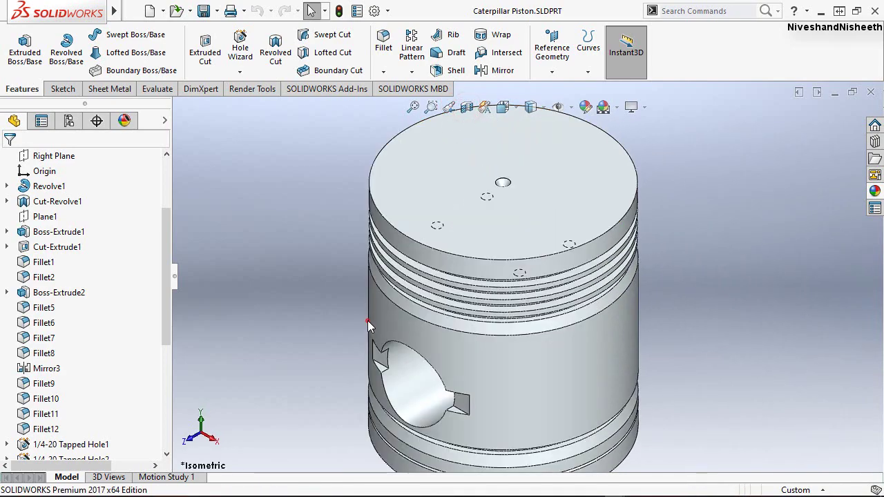
click(413, 107)
click(318, 295)
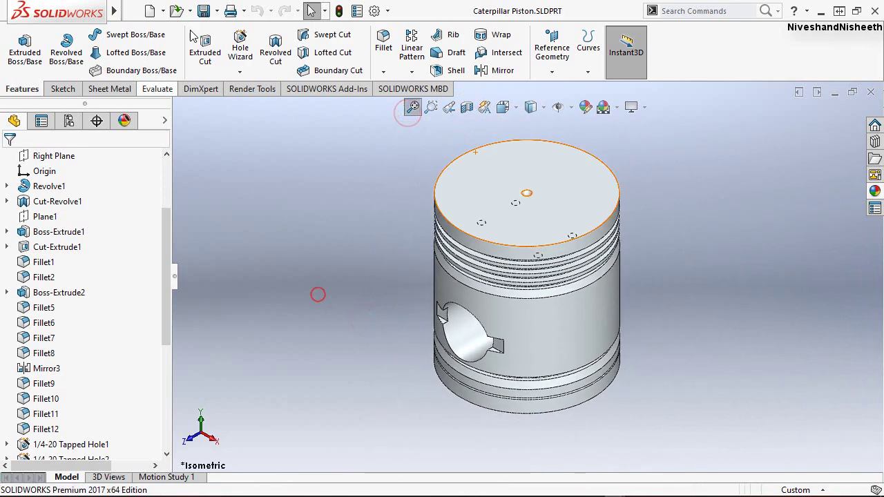
click(198, 15)
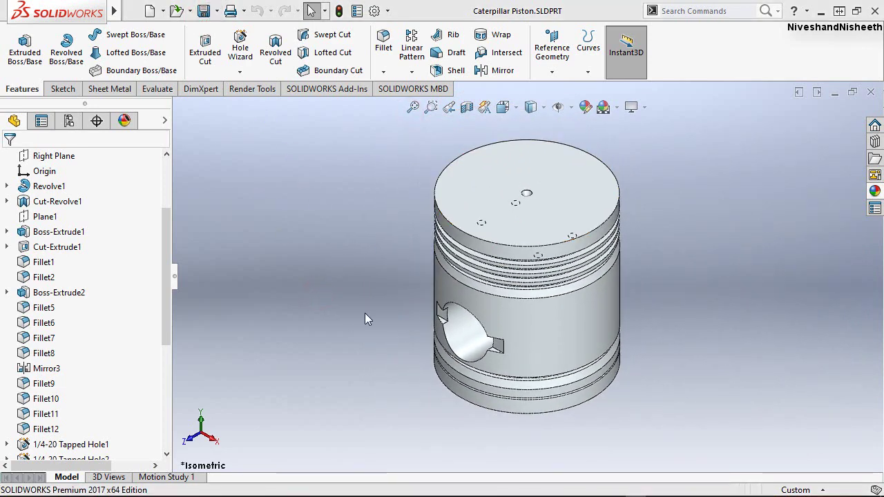
drag(166, 249, 163, 197)
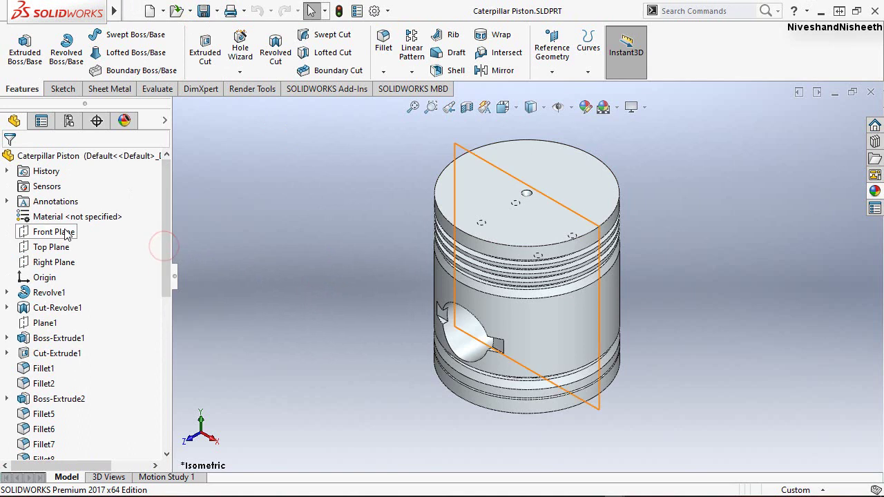
Start a new sketch on the Right Plane
click(56, 263)
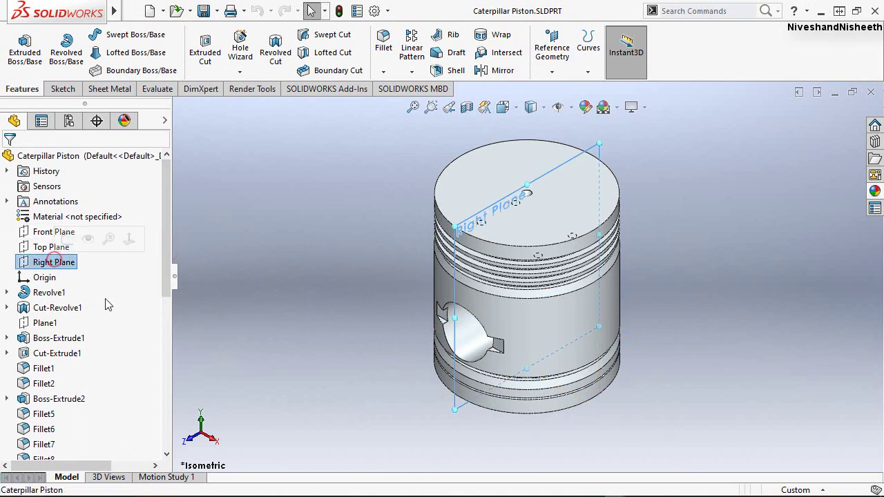
click(60, 89)
click(23, 58)
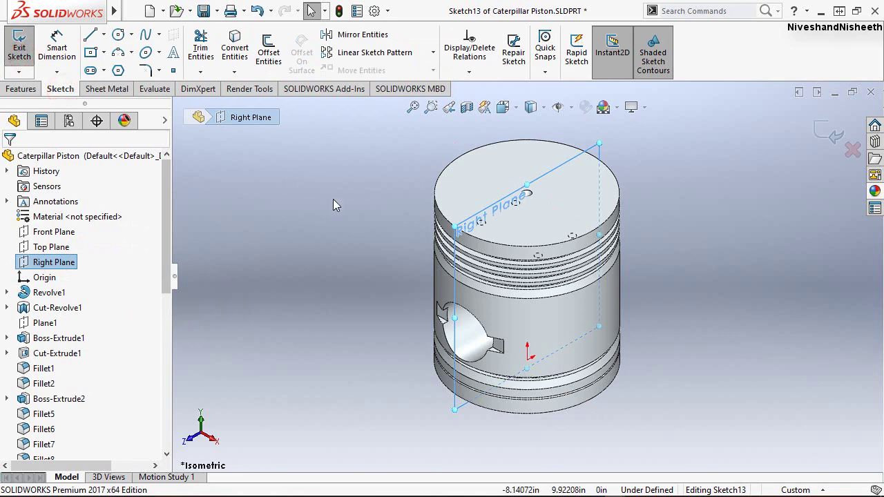
Create intersection curves from the piston's three outer faces on the sketch plane
click(232, 72)
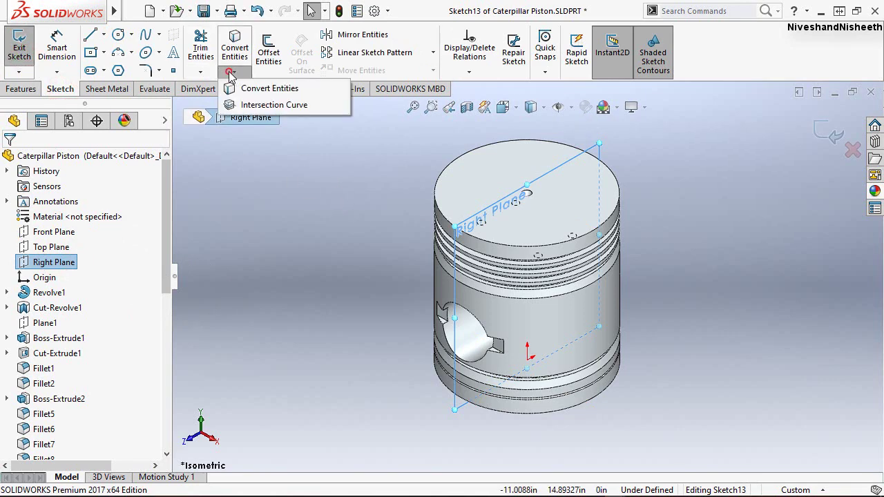
click(248, 105)
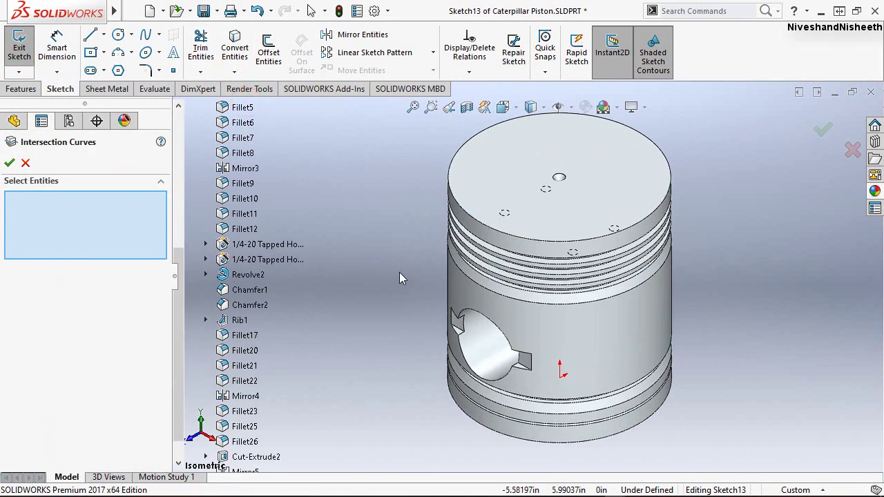
click(492, 237)
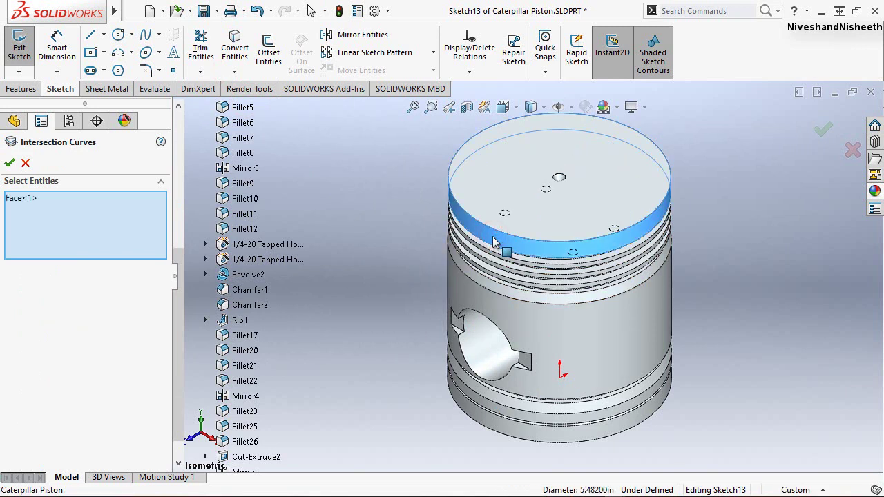
scroll(489, 261, down, 3)
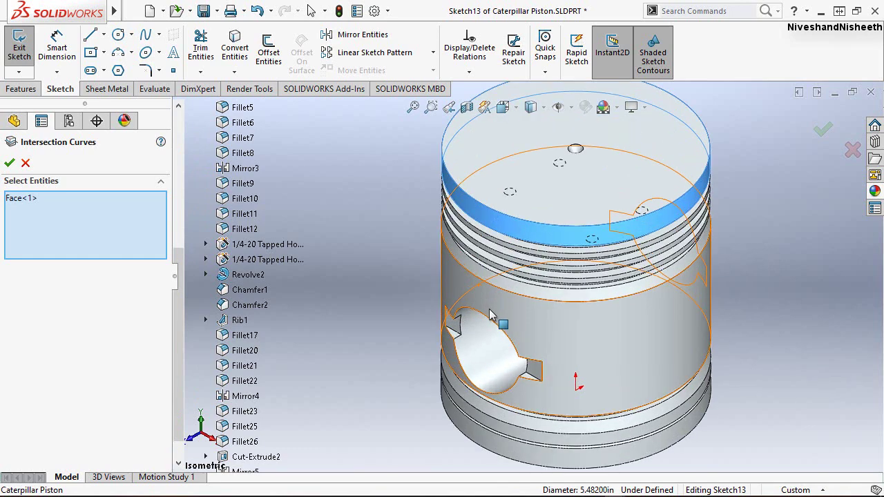
click(502, 270)
click(502, 272)
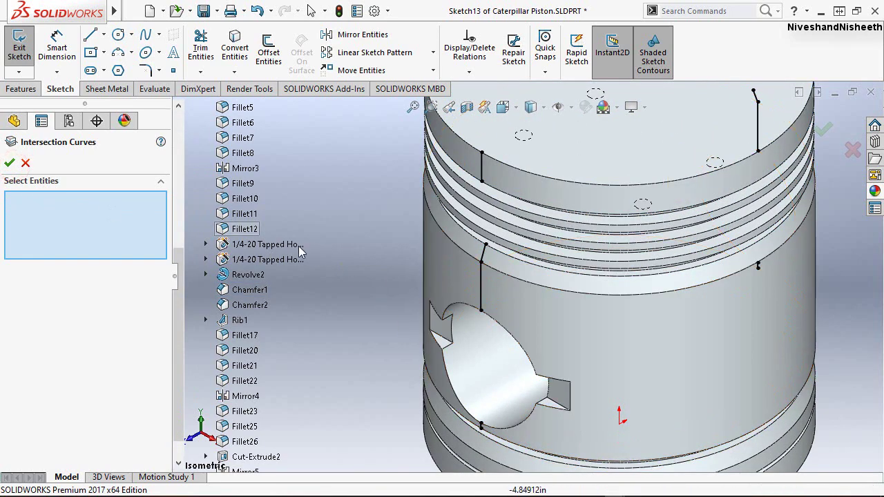
click(9, 164)
scroll(471, 321, up, 3)
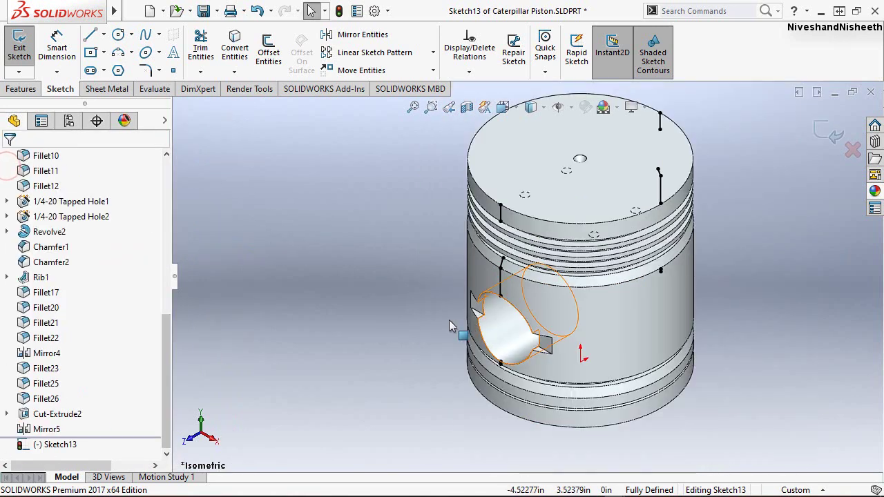
scroll(449, 320, up, 2)
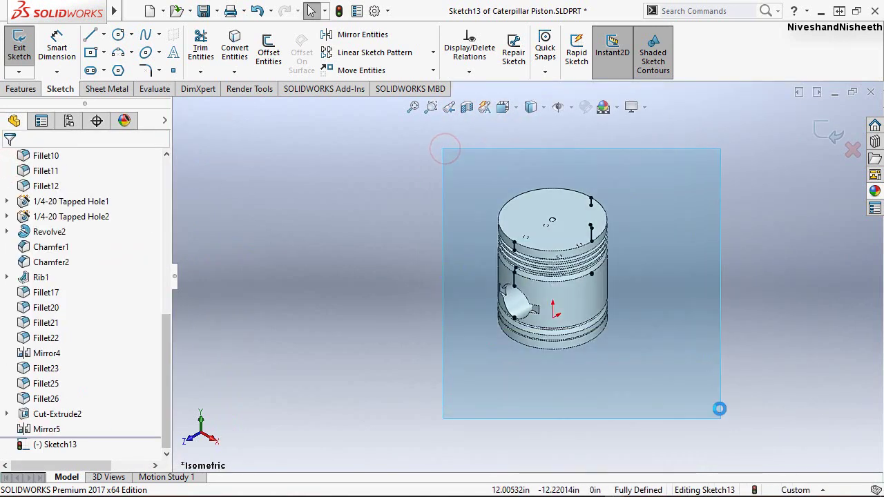
Section the piston along the Right Plane and view the cut from the right
drag(678, 293, 720, 410)
click(723, 371)
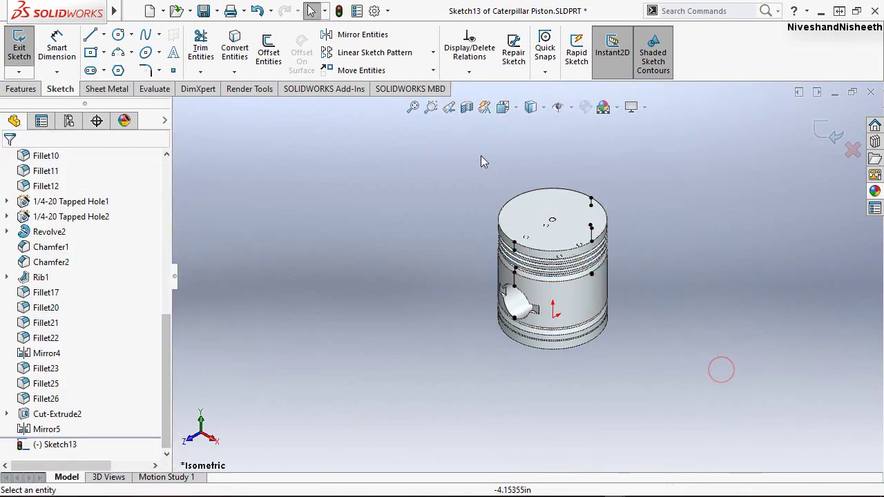
click(467, 107)
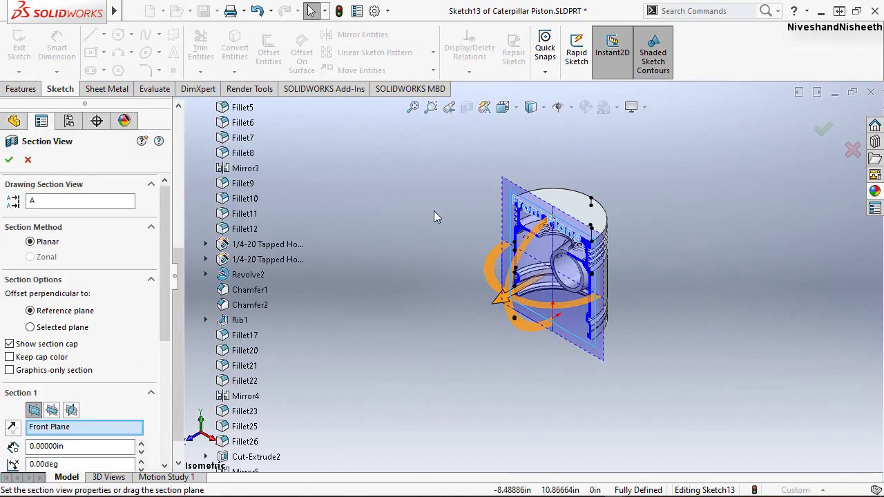
click(72, 411)
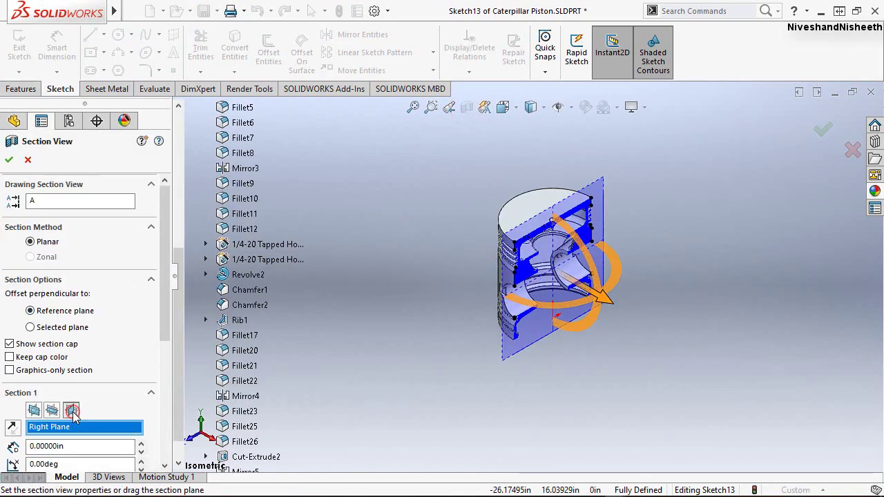
click(9, 159)
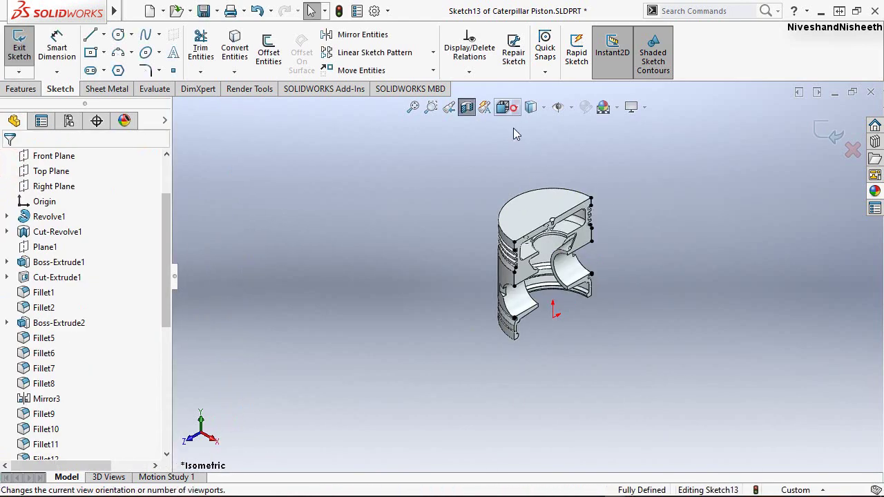
key(space)
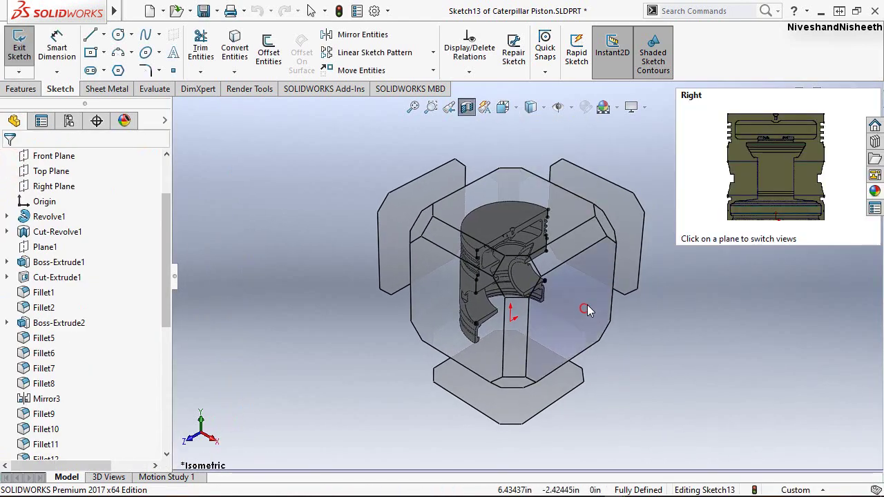
click(585, 308)
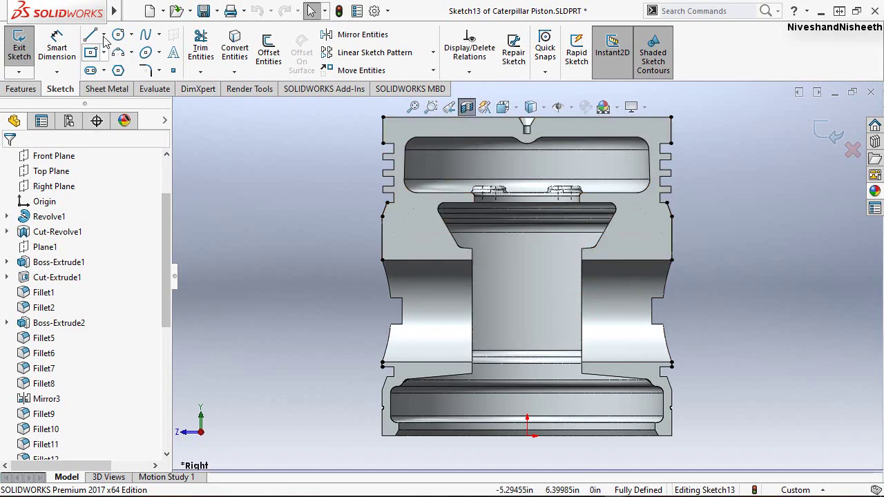
Add an infinite vertical construction centerline through the origin
click(103, 35)
click(113, 69)
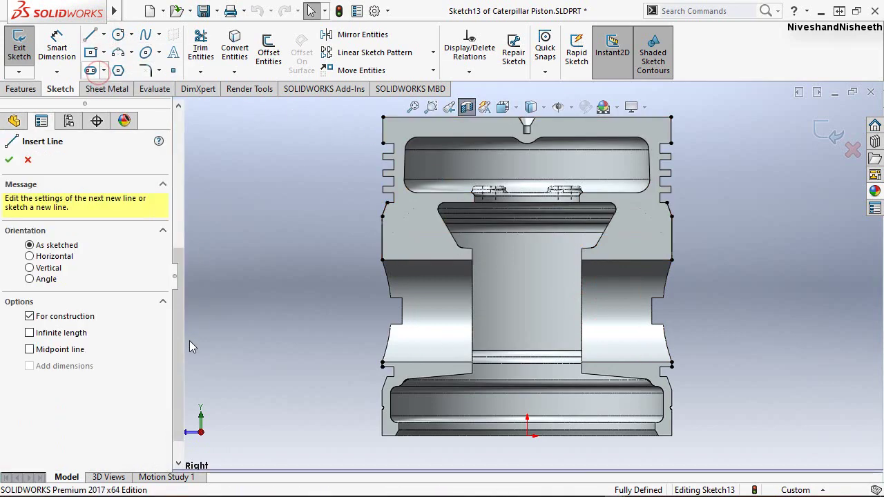
click(30, 332)
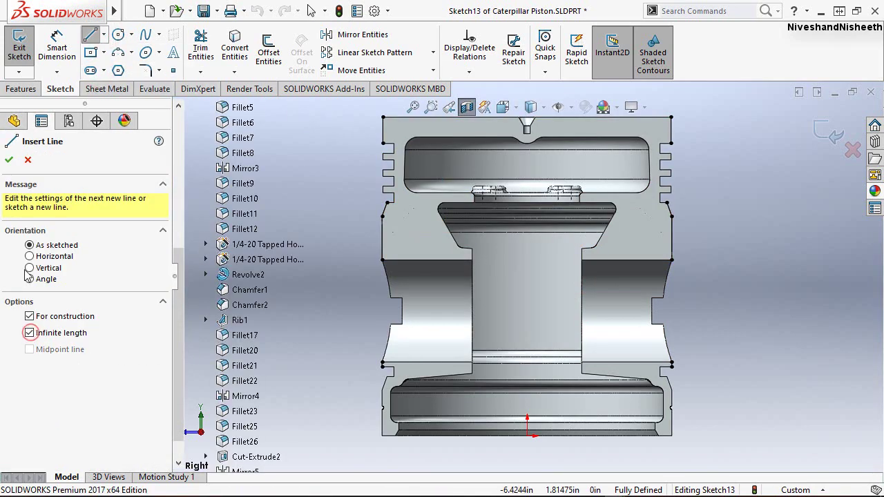
click(29, 268)
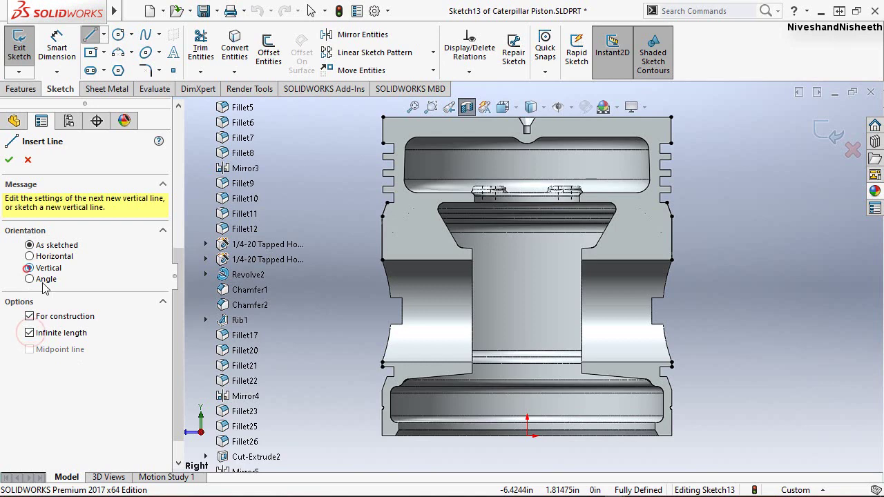
click(527, 435)
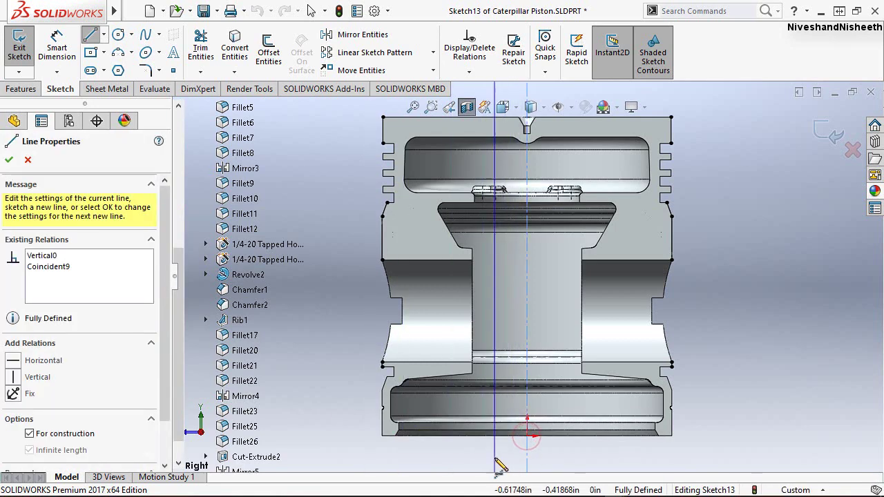
key(Escape)
Draw a small center rectangle straddling the piston's upper-left outer edge
key(f)
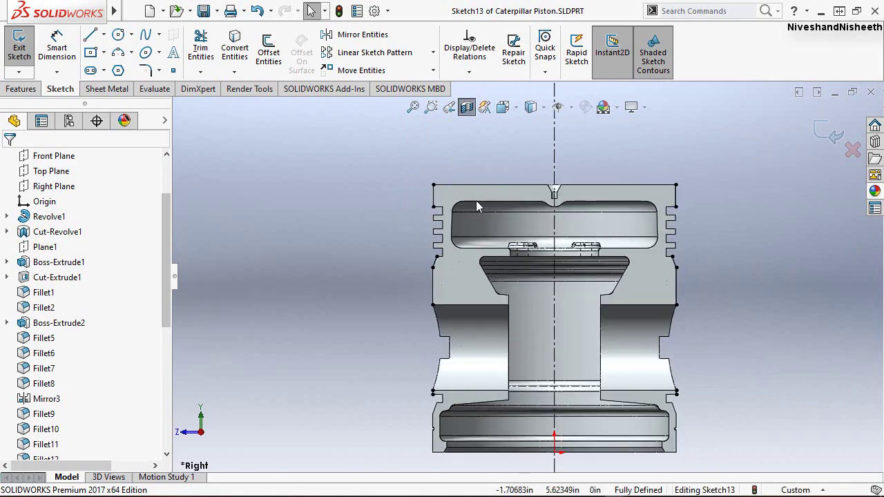
scroll(476, 200, down, 2)
scroll(474, 189, down, 1)
scroll(475, 188, down, 1)
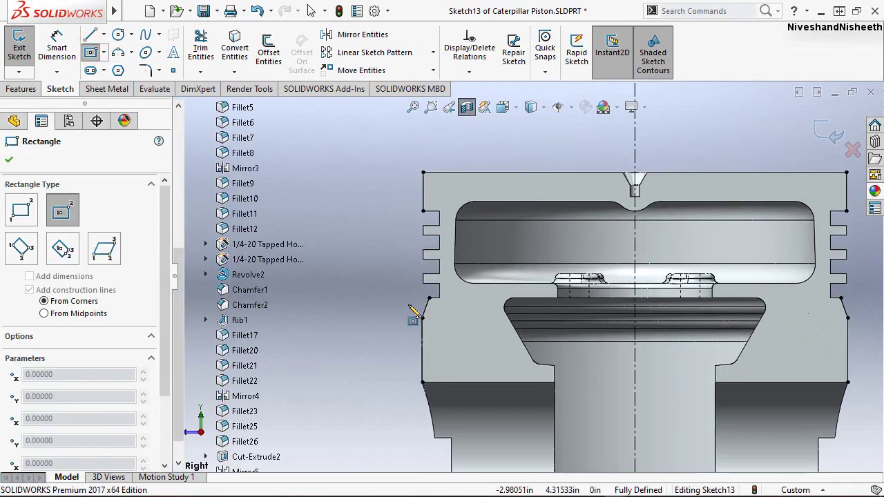
scroll(414, 316, down, 2)
scroll(414, 316, down, 2)
scroll(485, 338, down, 2)
scroll(491, 283, down, 1)
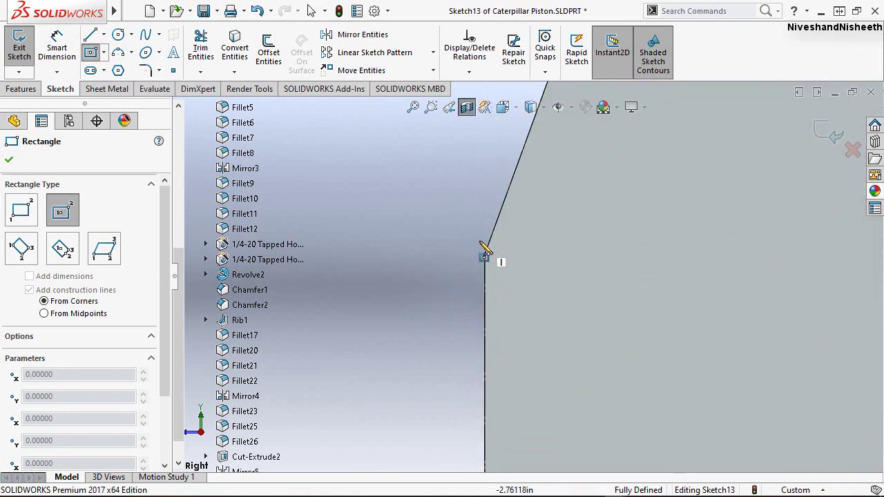
click(494, 176)
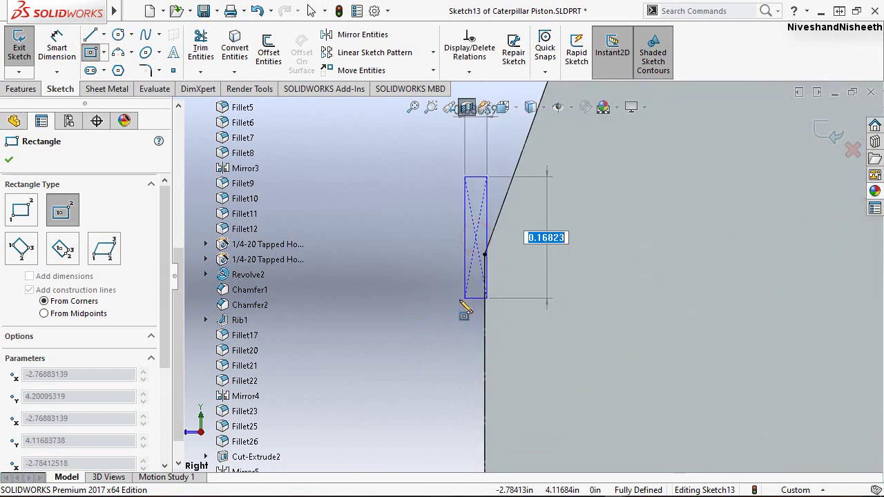
click(457, 301)
Dimension the rectangle's height to 0.407
click(56, 47)
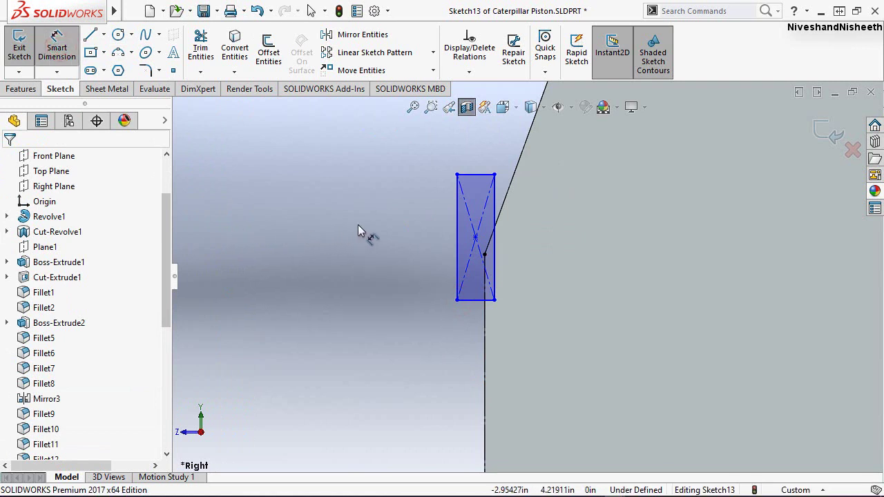
click(456, 250)
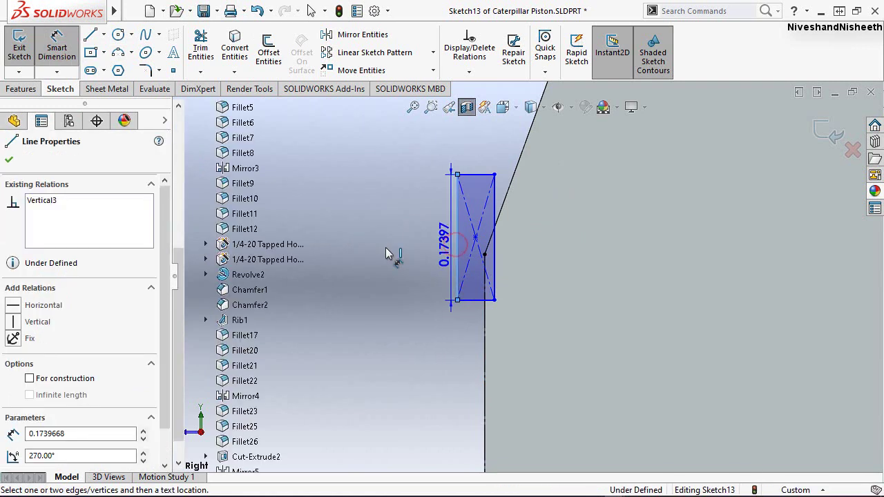
click(386, 250)
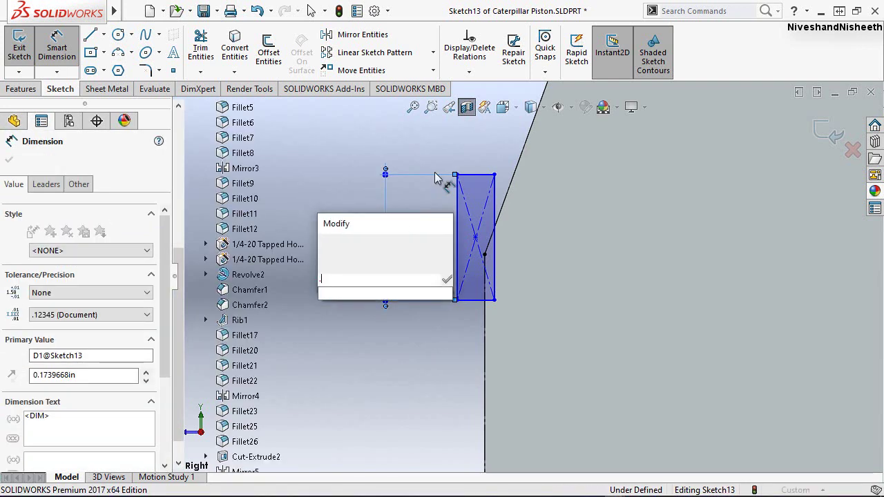
text(.407)
key(Return)
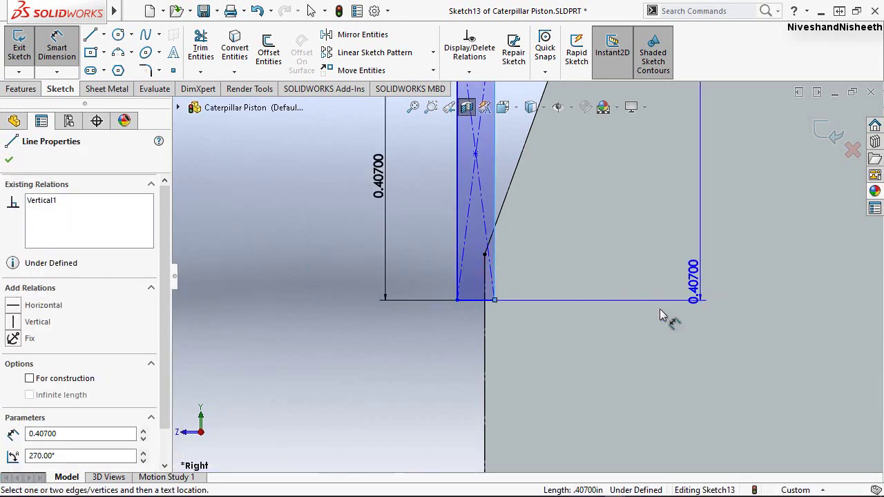
Dimension the rectangle's distance to the centerline as 2.6975
scroll(490, 330, up, 2)
scroll(414, 304, up, 1)
scroll(415, 290, up, 1)
scroll(453, 322, up, 1)
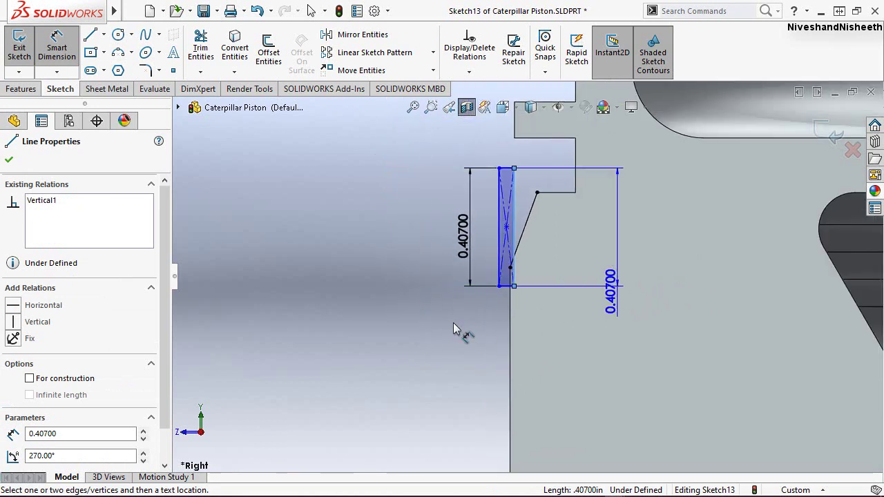
scroll(442, 328, up, 2)
scroll(406, 340, up, 3)
scroll(518, 324, up, 1)
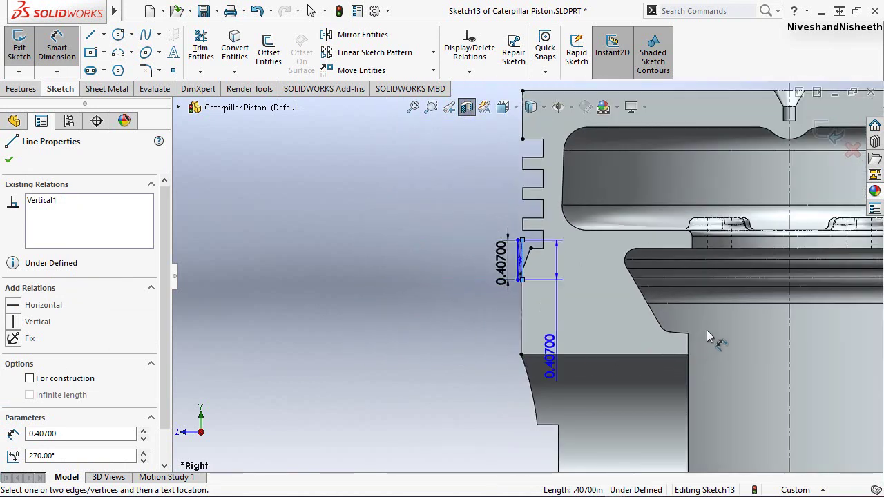
click(772, 331)
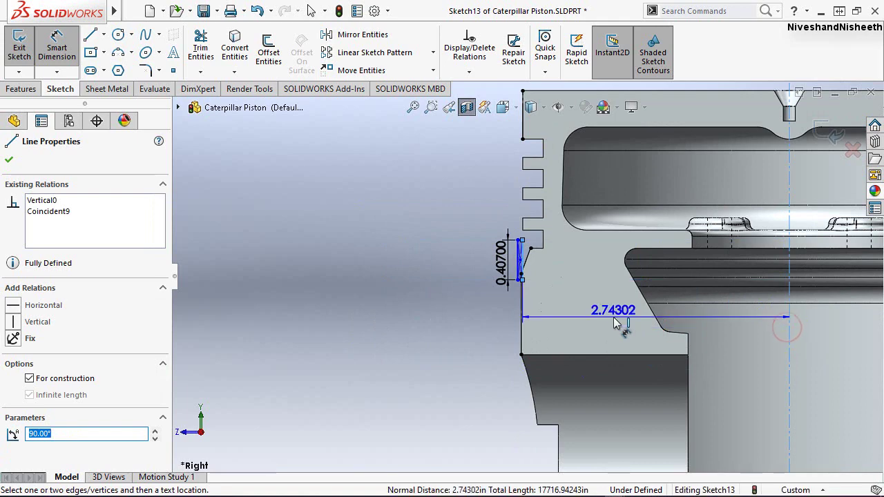
click(615, 323)
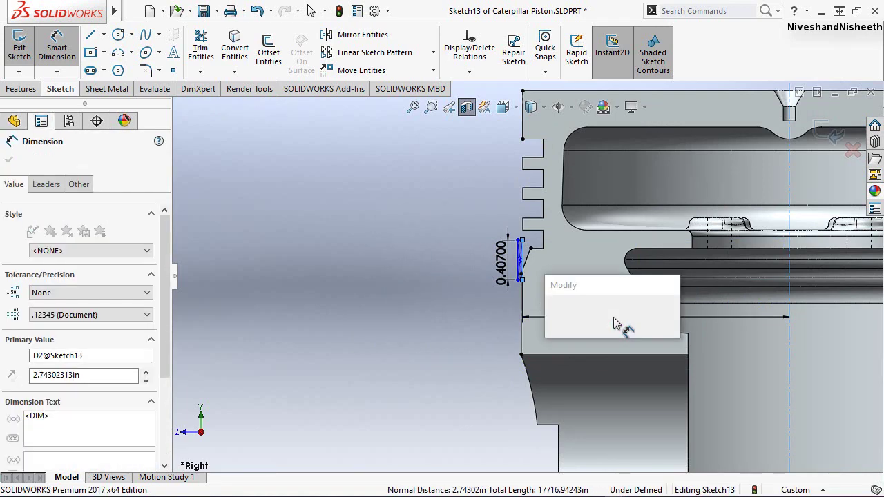
text(2.6)
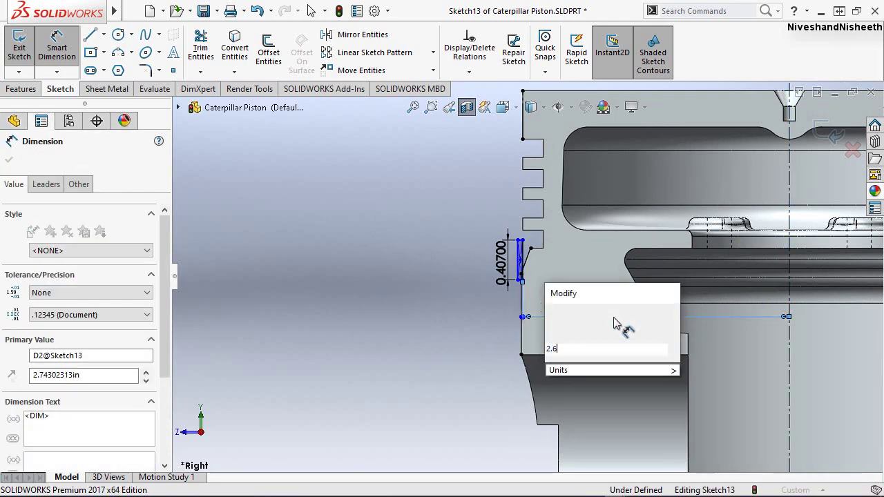
text(975)
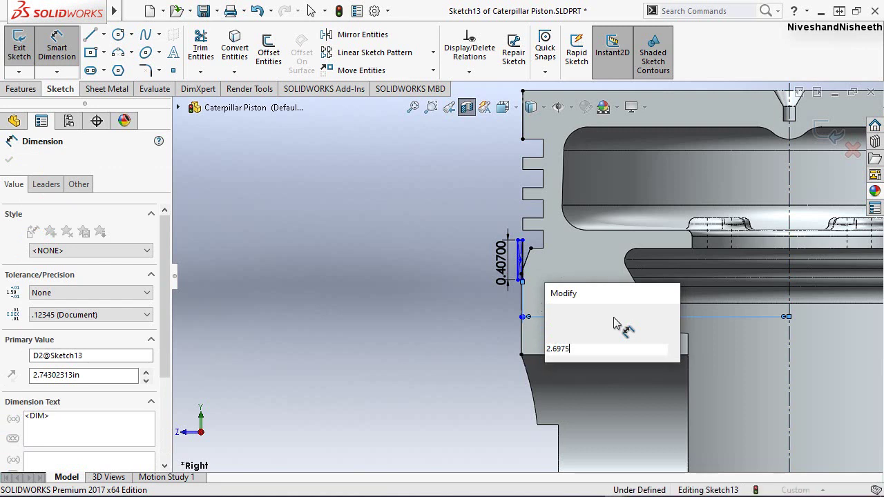
key(Escape)
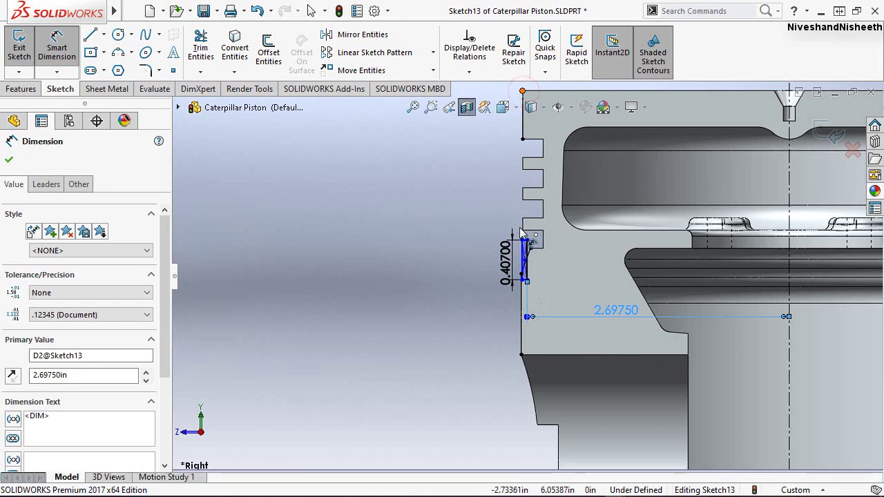
Set the rectangle's centre point 1.875 below the upper reference
click(520, 258)
scroll(522, 259, down, 2)
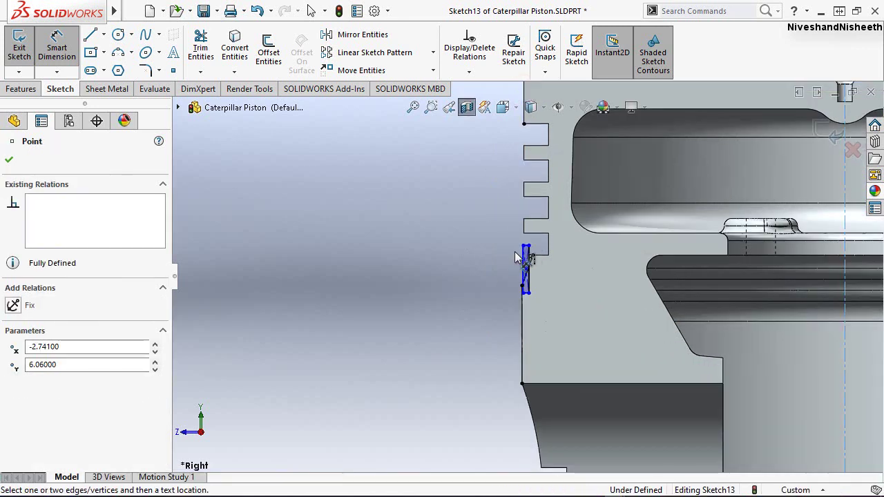
scroll(521, 260, down, 2)
scroll(522, 283, down, 2)
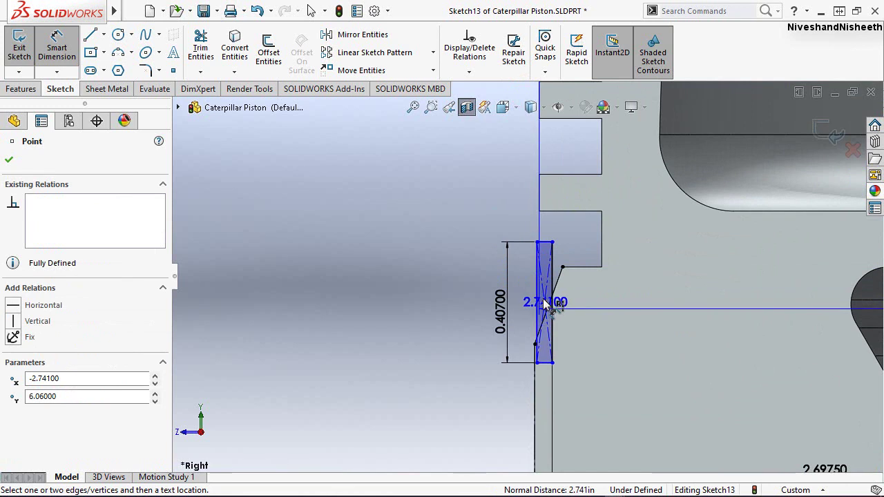
click(545, 303)
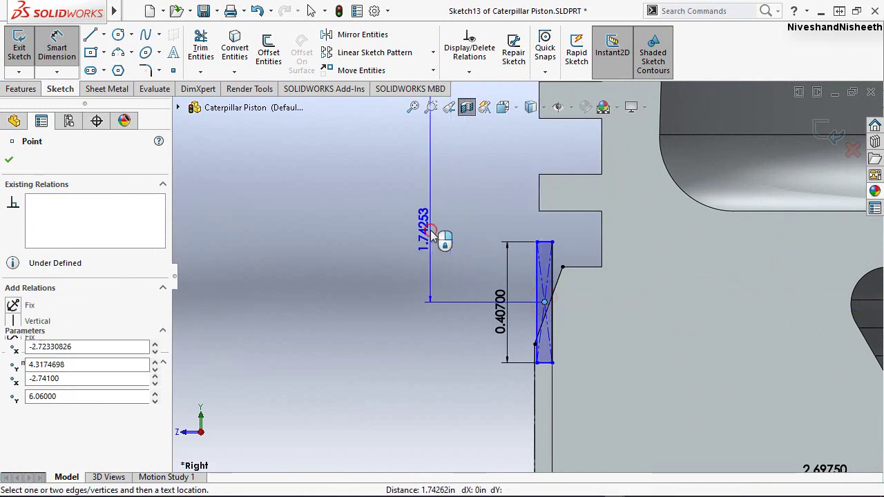
click(430, 231)
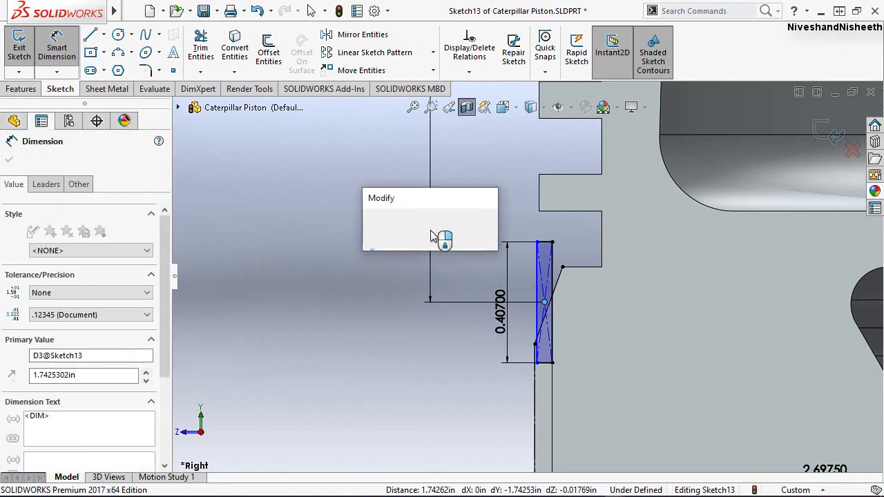
text(1.)
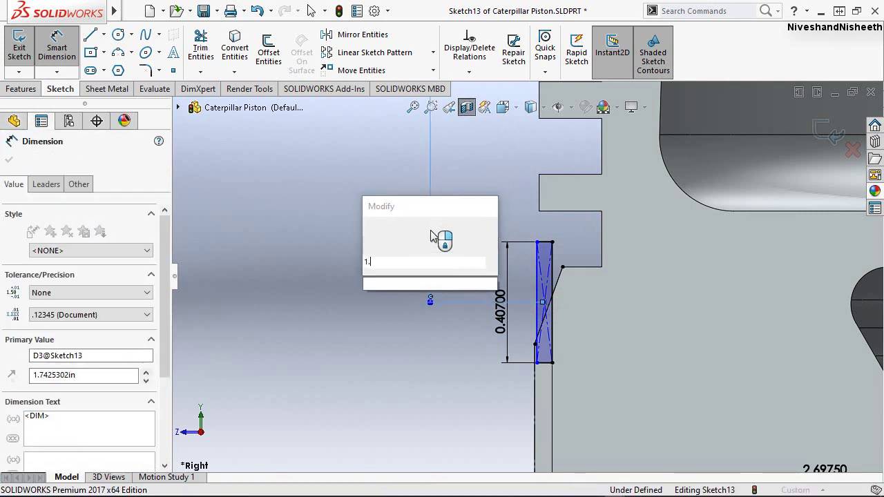
text(875)
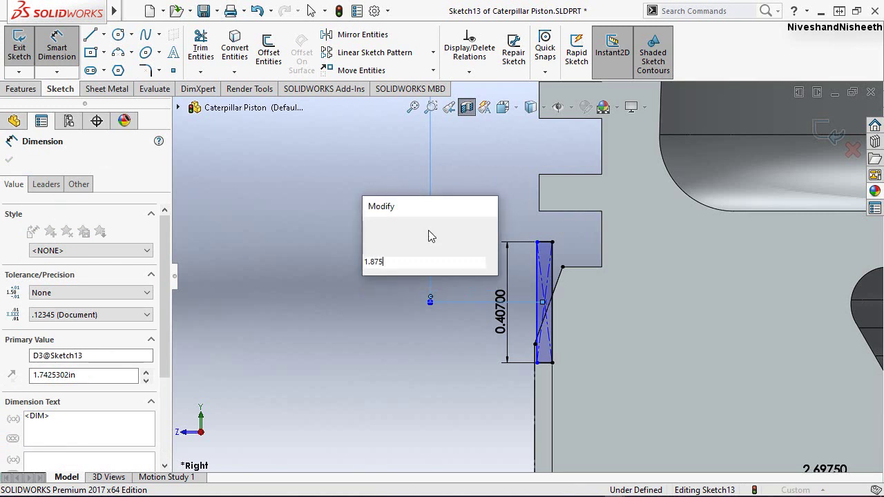
key(Escape)
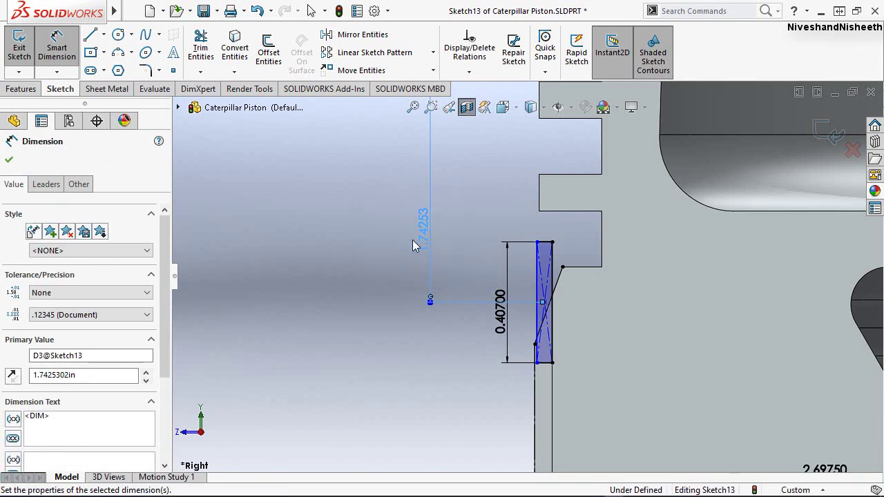
click(377, 279)
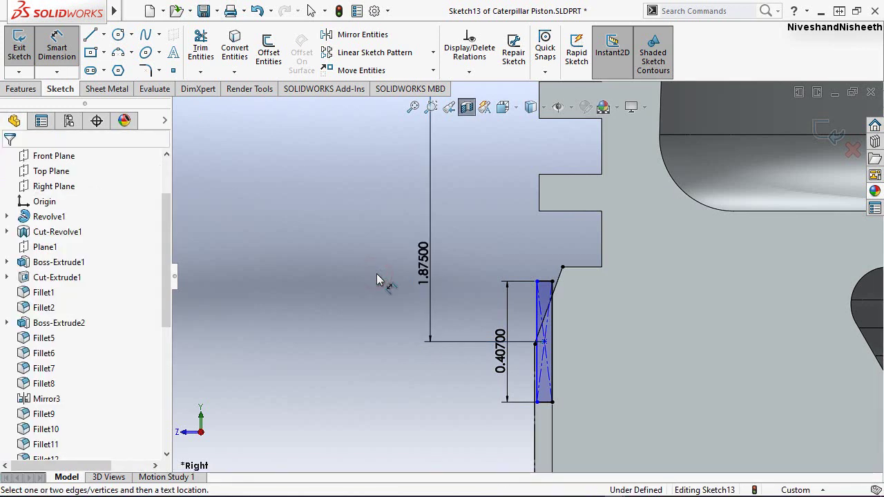
Dimension the rectangle's top edge to a width of 0.118
click(545, 259)
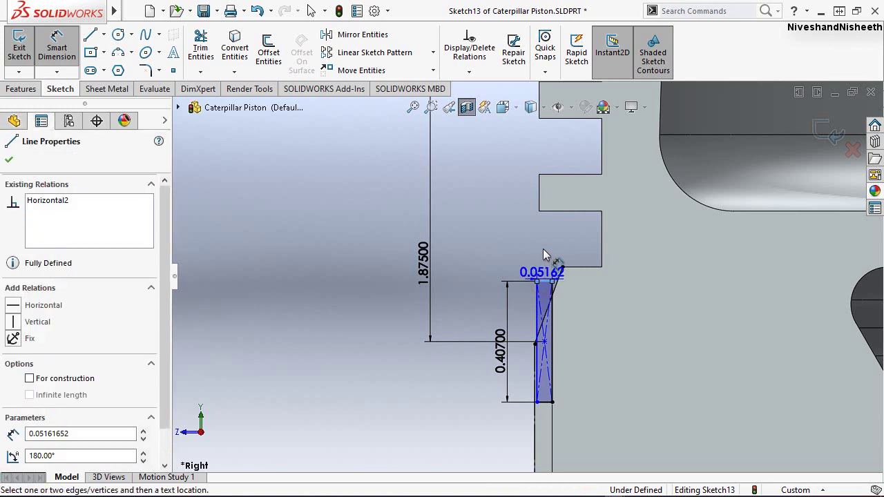
click(543, 241)
text(.)
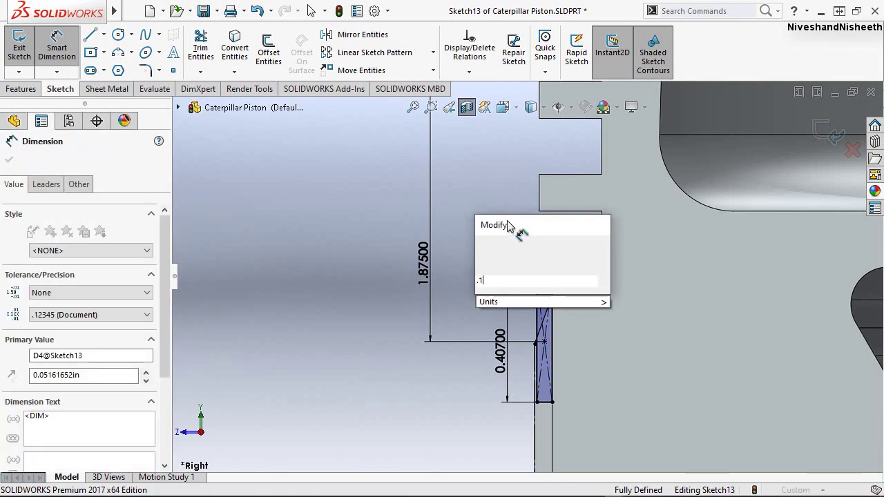
text(118)
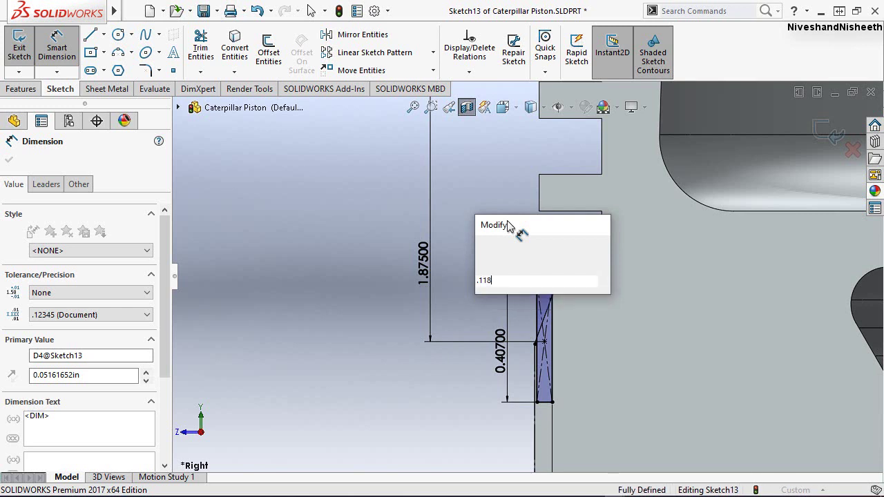
key(Escape)
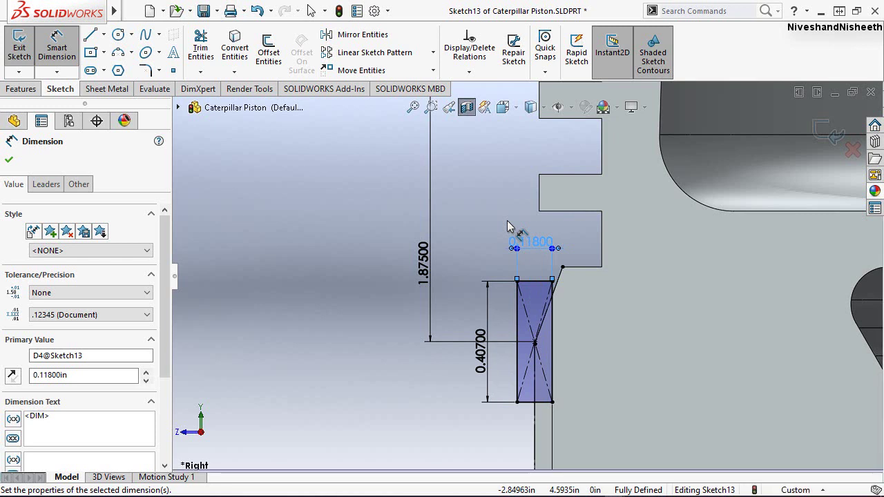
Extruded-cut the rectangle Blind 2.35 in both directions through the piston wall
click(19, 49)
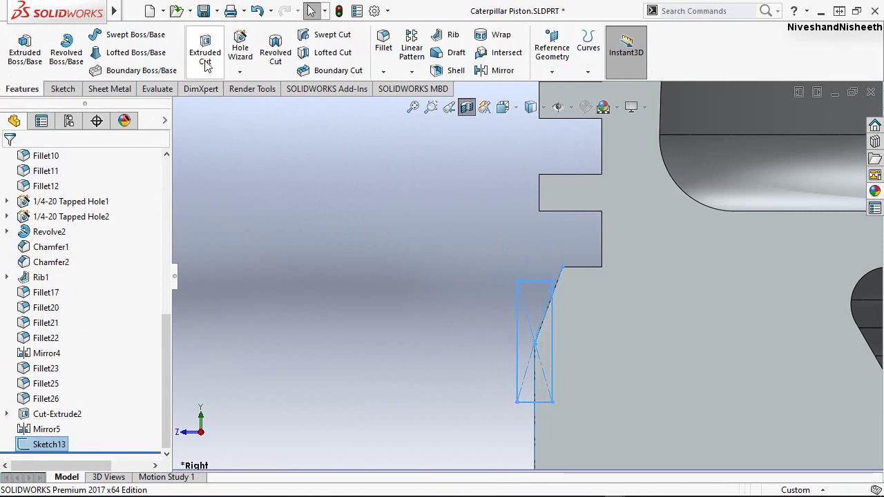
click(205, 59)
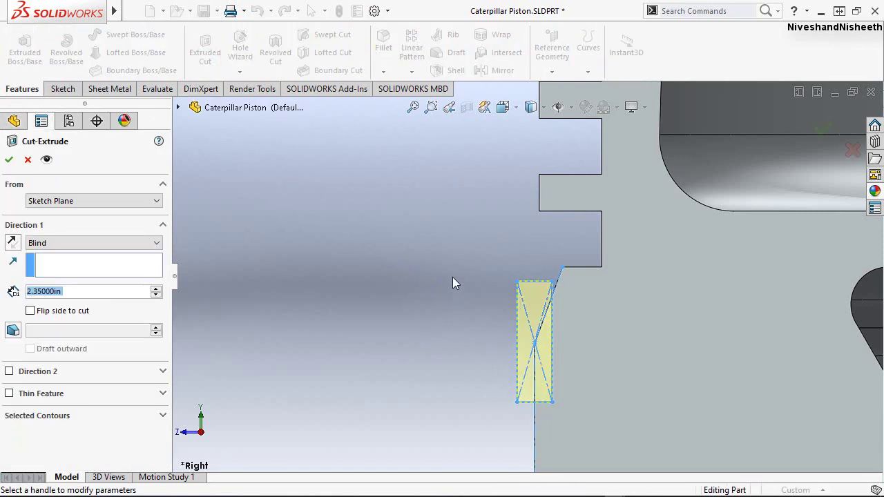
click(449, 107)
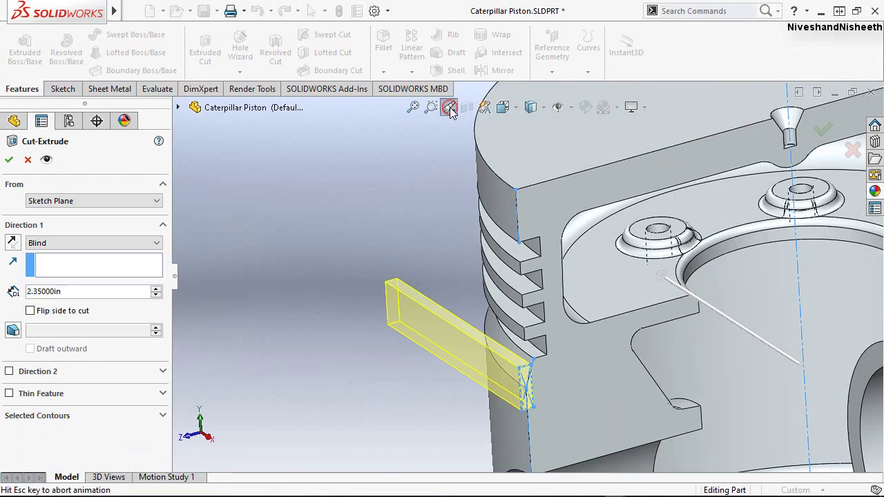
scroll(537, 274, down, 5)
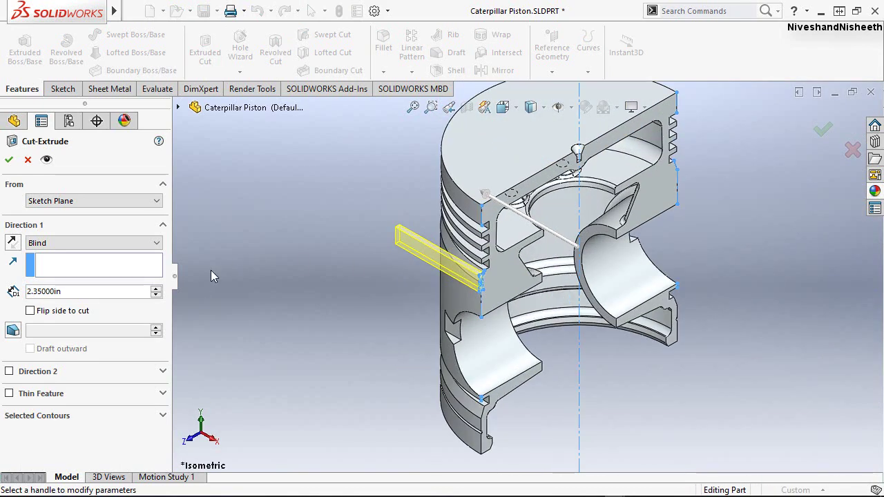
click(9, 372)
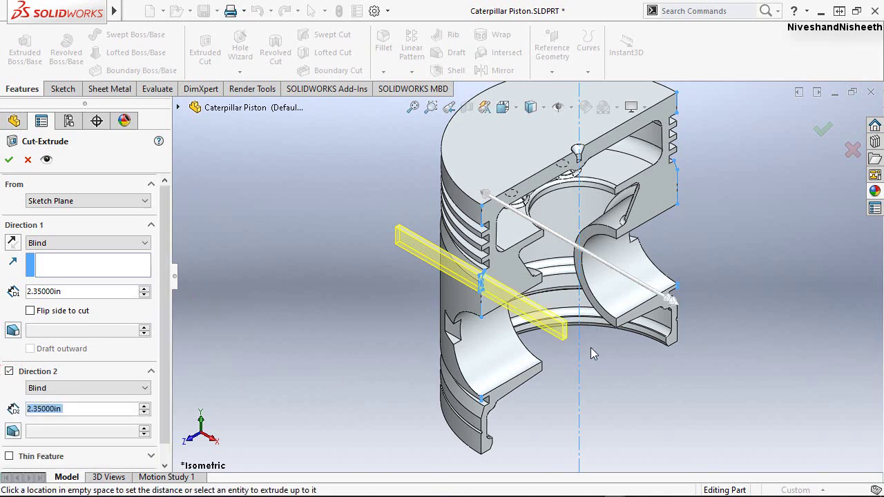
click(9, 158)
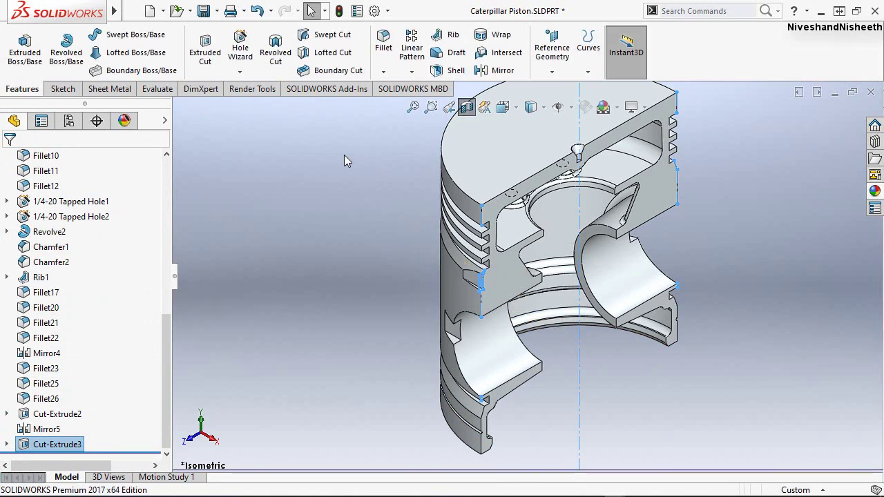
Mirror Cut-Extrude3 across the Front Plane, then remove the section view and fit the piston
click(506, 72)
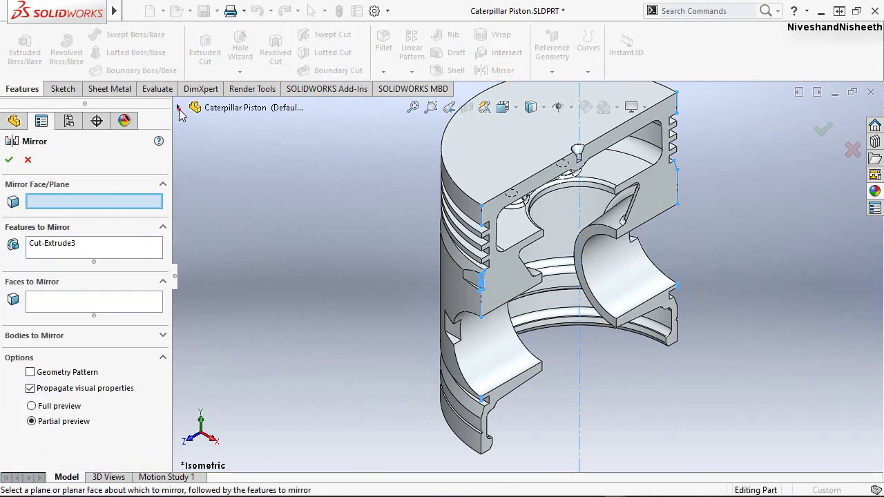
click(179, 109)
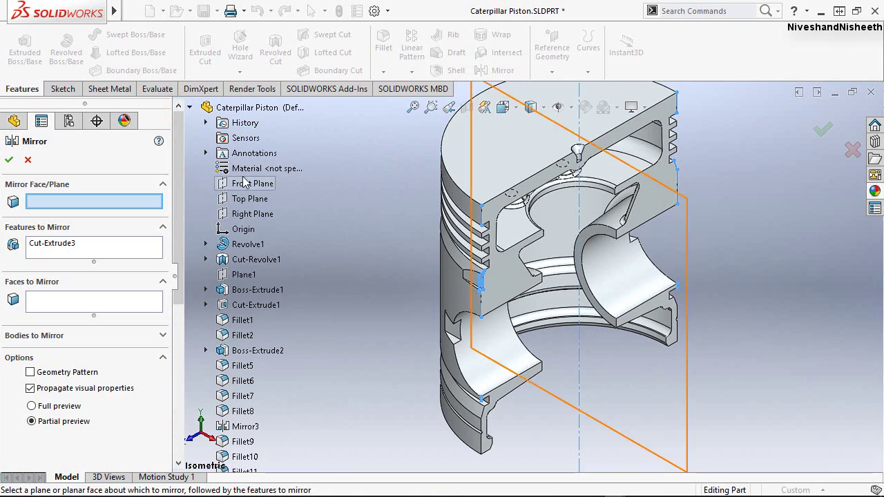
click(250, 183)
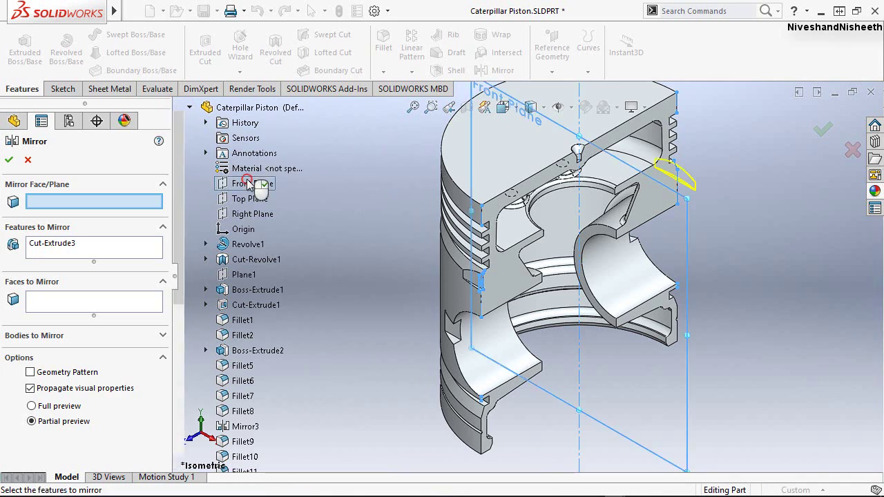
key(Return)
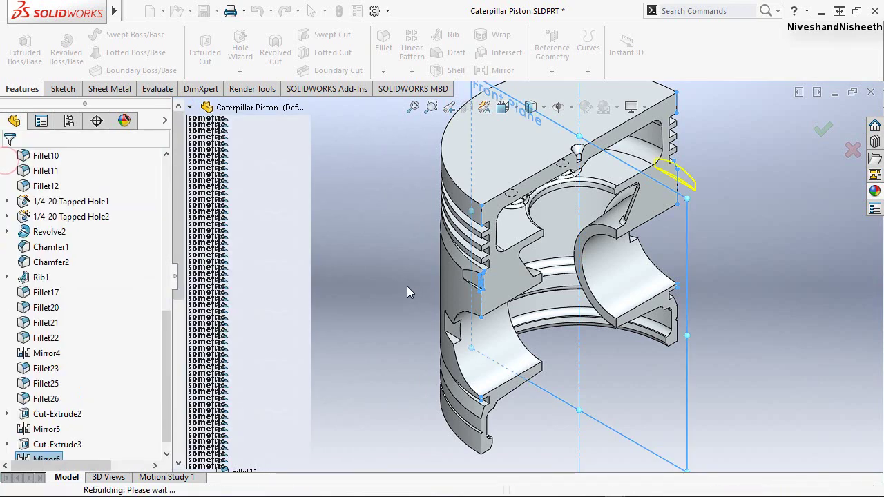
click(467, 111)
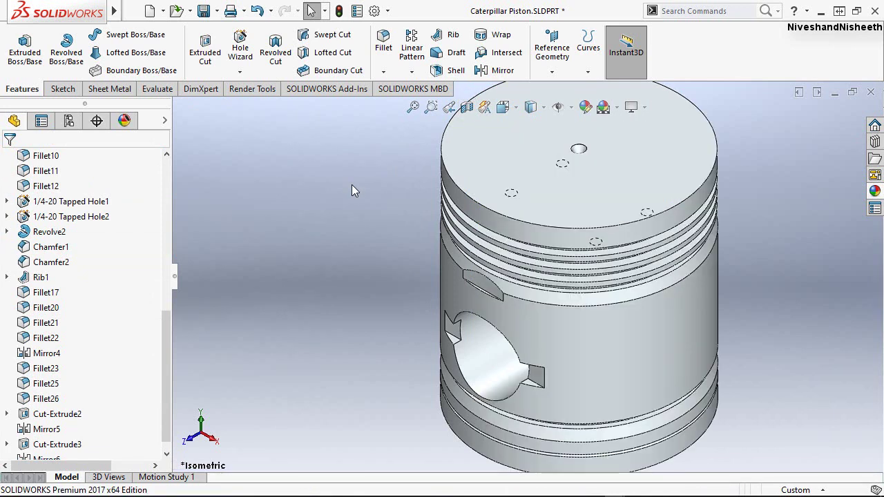
click(415, 111)
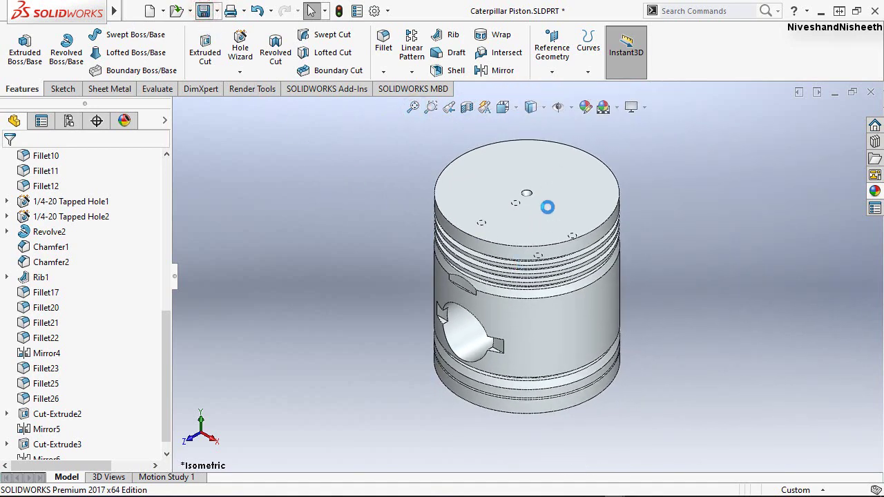
Inspect the mirrored cuts, then restore the isometric view zoomed to fit
scroll(476, 290, down, 2)
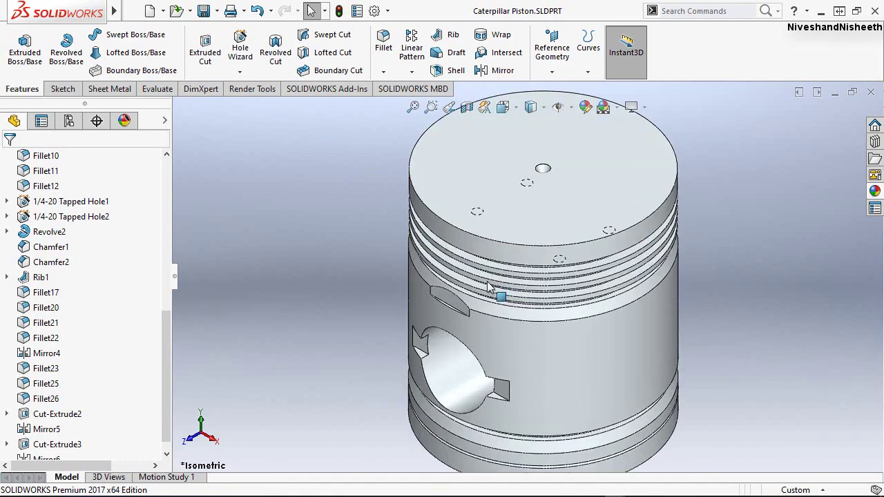
scroll(469, 289, down, 4)
scroll(474, 288, down, 2)
scroll(404, 261, up, 3)
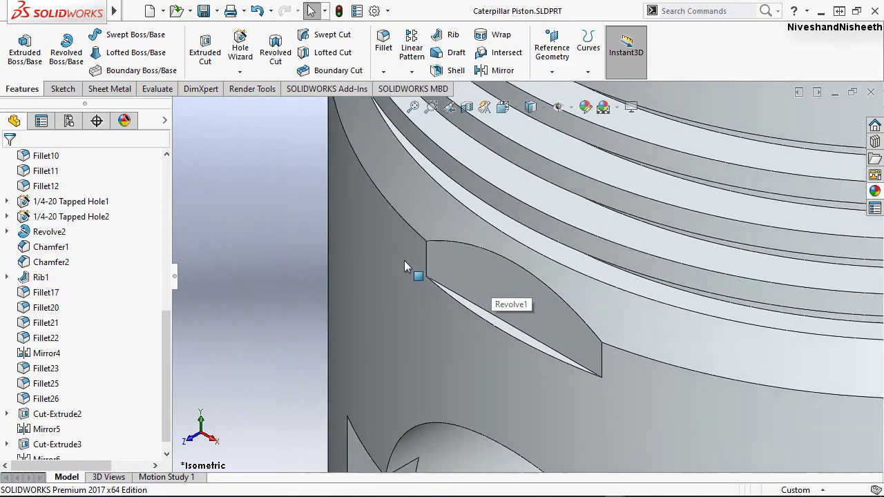
scroll(416, 301, up, 2)
scroll(415, 306, up, 3)
mouse_move(476, 311)
middle_down()
mouse_move(520, 372)
mouse_move(442, 325)
middle_up()
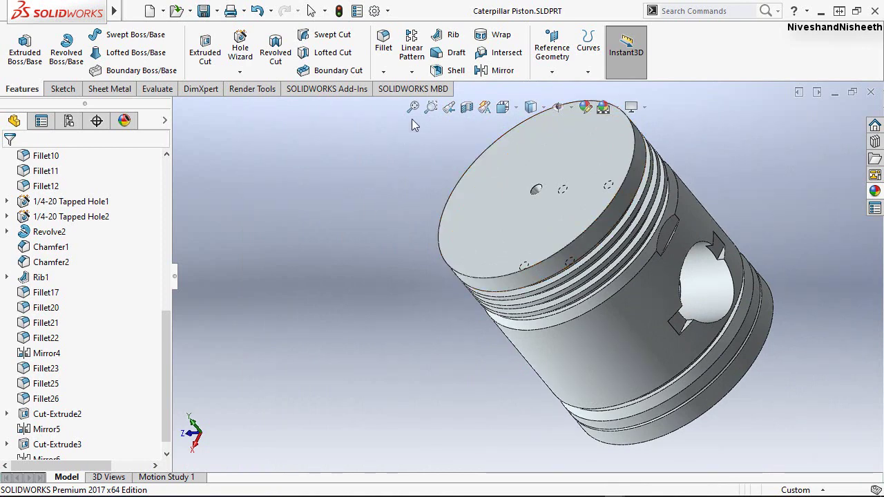
click(431, 109)
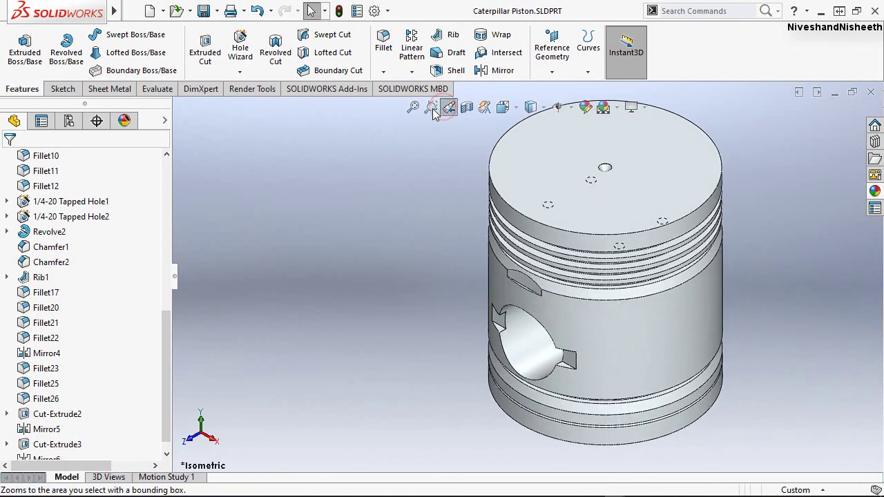
click(413, 109)
click(391, 386)
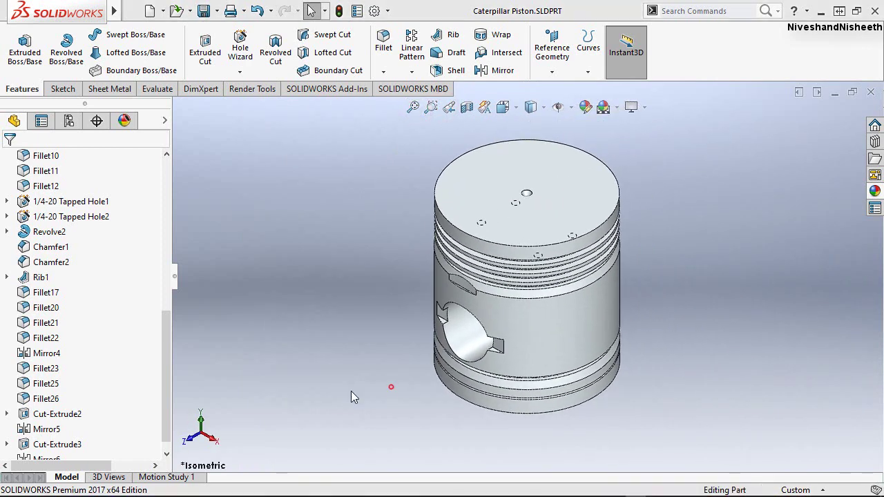
drag(163, 365, 161, 186)
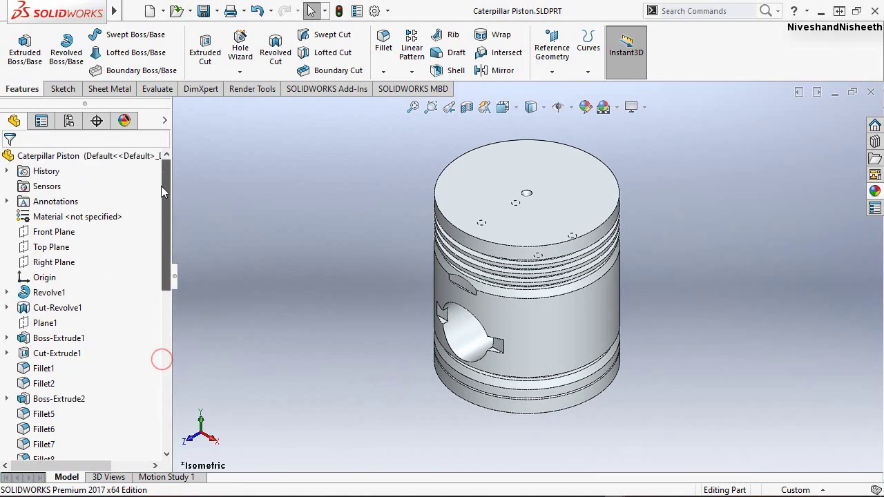
Start a new sketch on the Right Plane with the piston sectioned
click(52, 247)
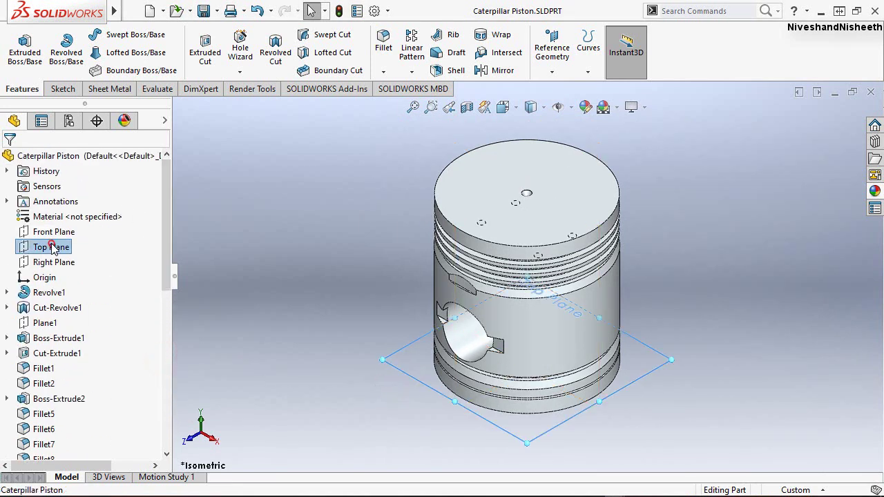
click(48, 264)
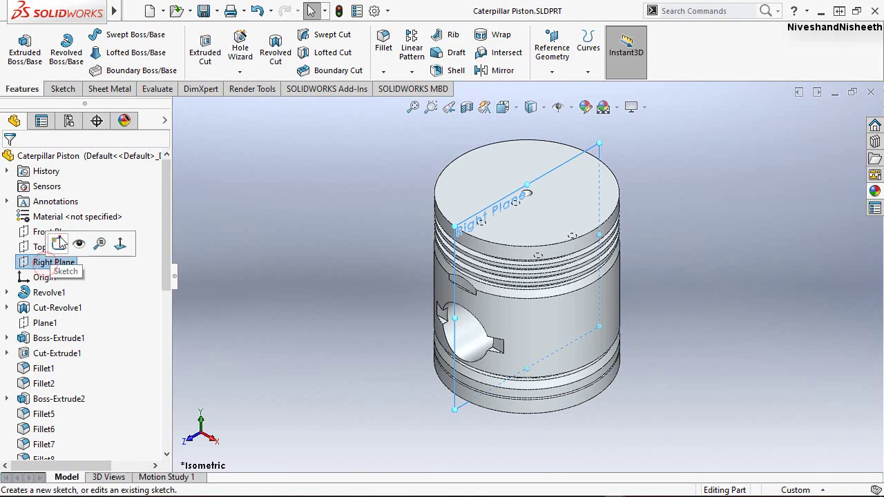
click(63, 242)
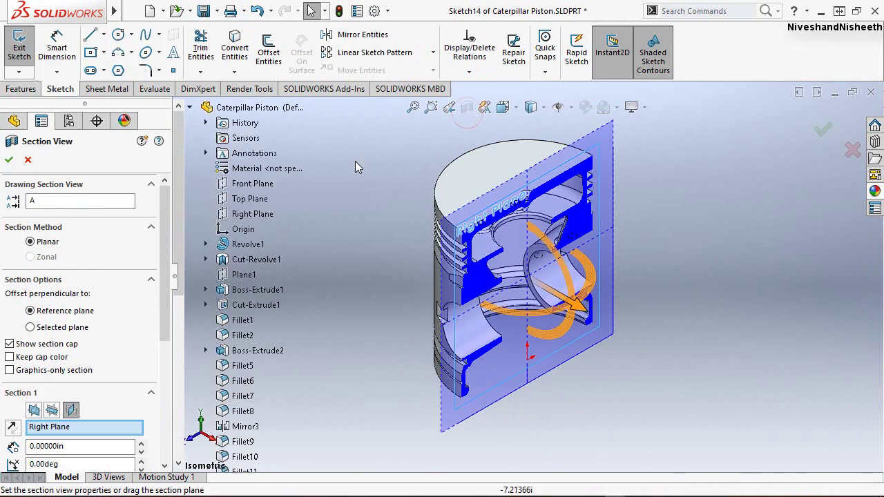
click(10, 160)
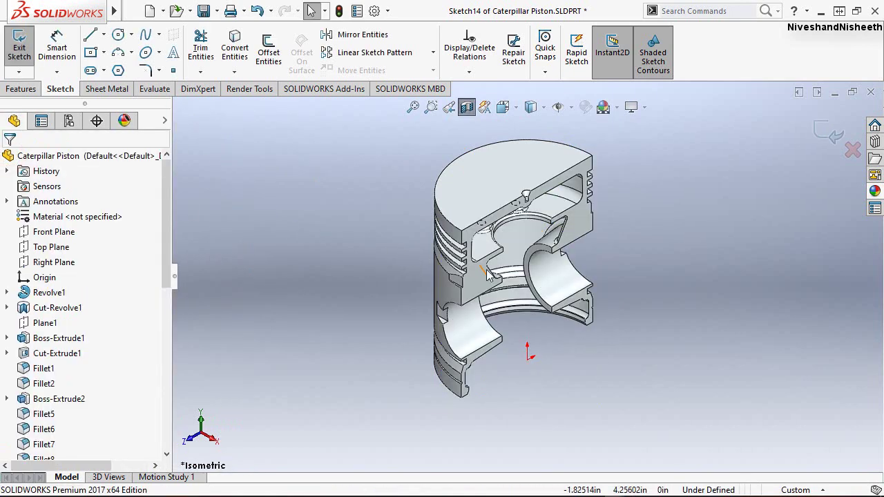
scroll(488, 275, down, 3)
scroll(465, 294, down, 2)
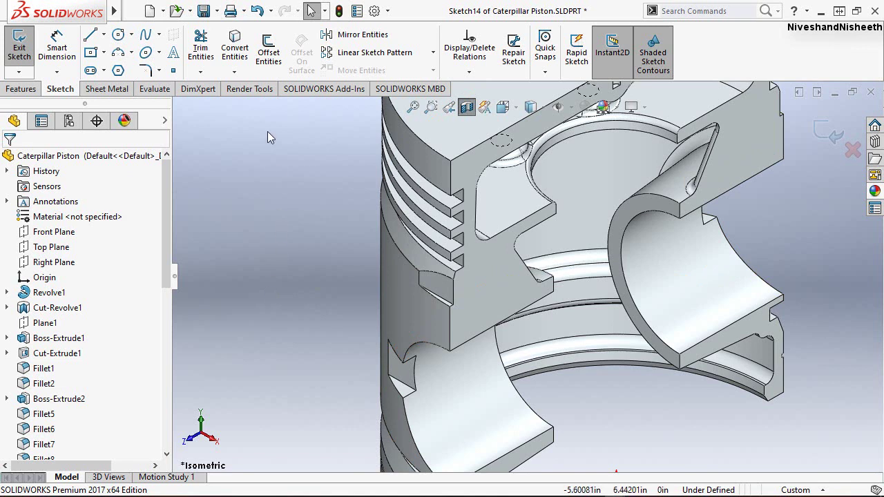
Trace intersection curves from the piston's outer and inner faces, viewed from the right
click(238, 73)
click(276, 104)
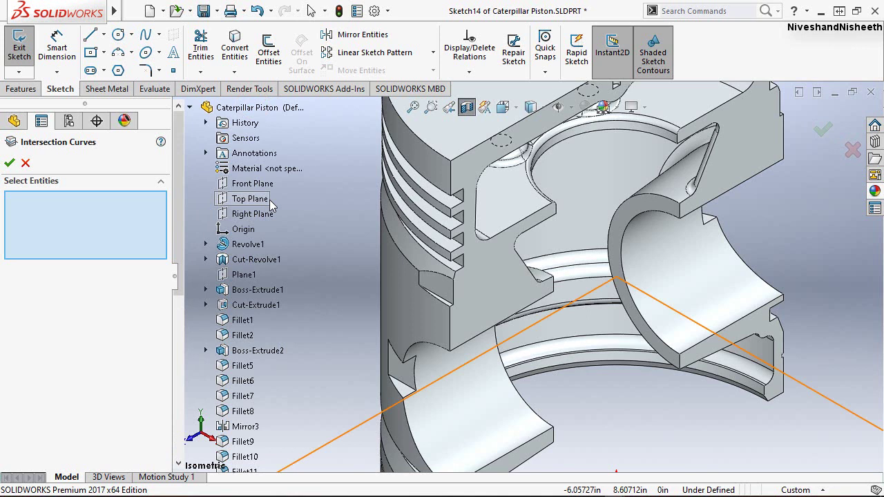
click(438, 171)
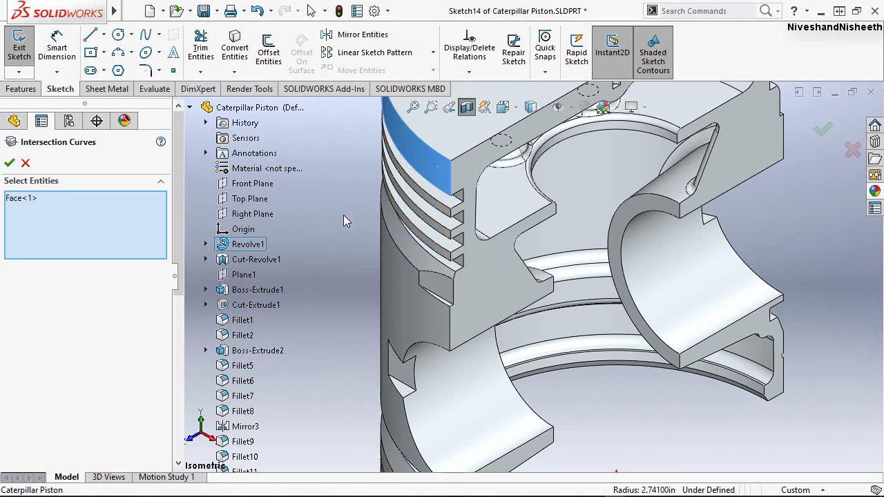
click(482, 386)
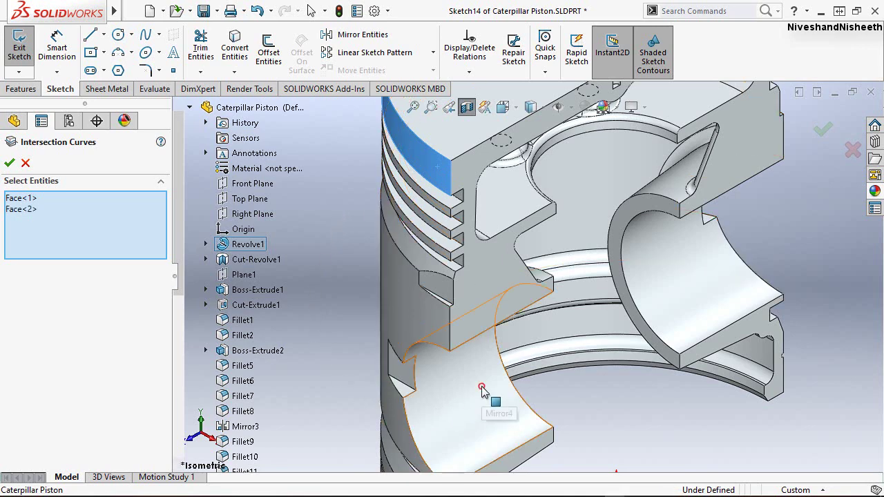
click(6, 162)
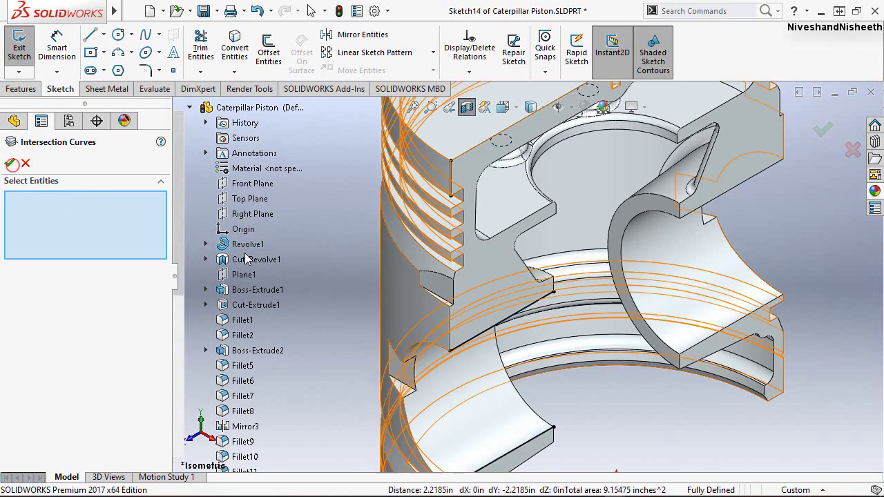
click(6, 163)
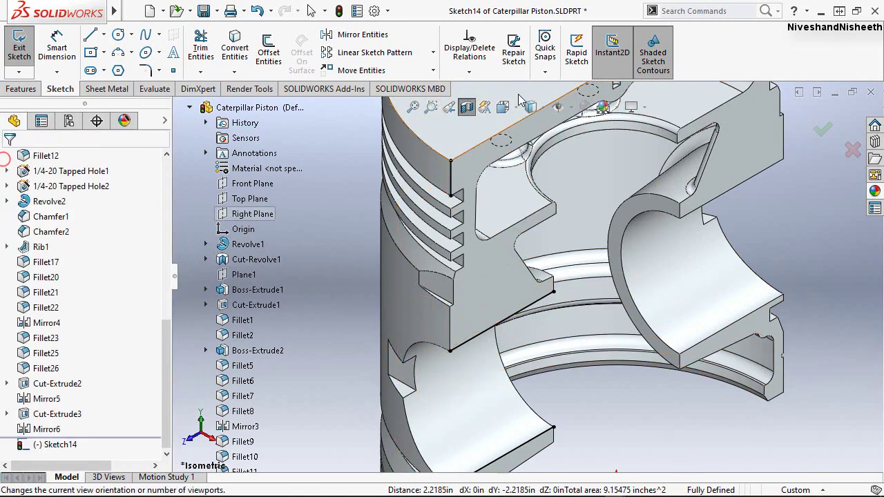
click(511, 107)
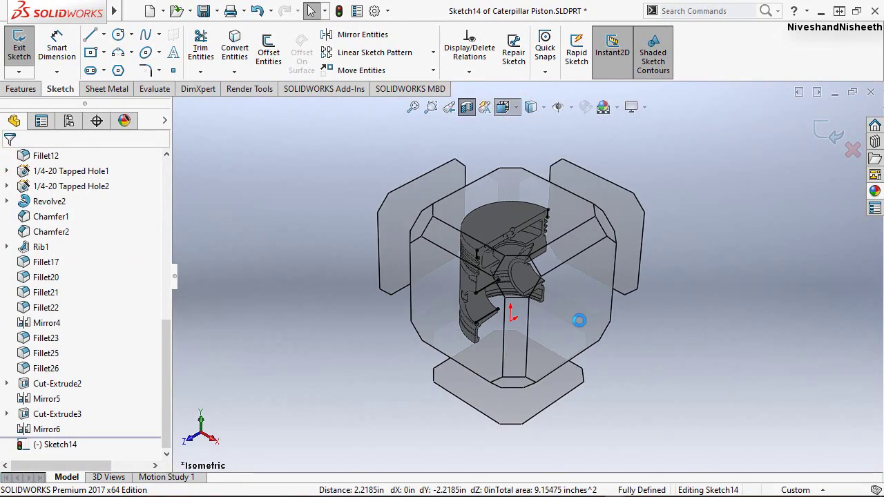
click(579, 320)
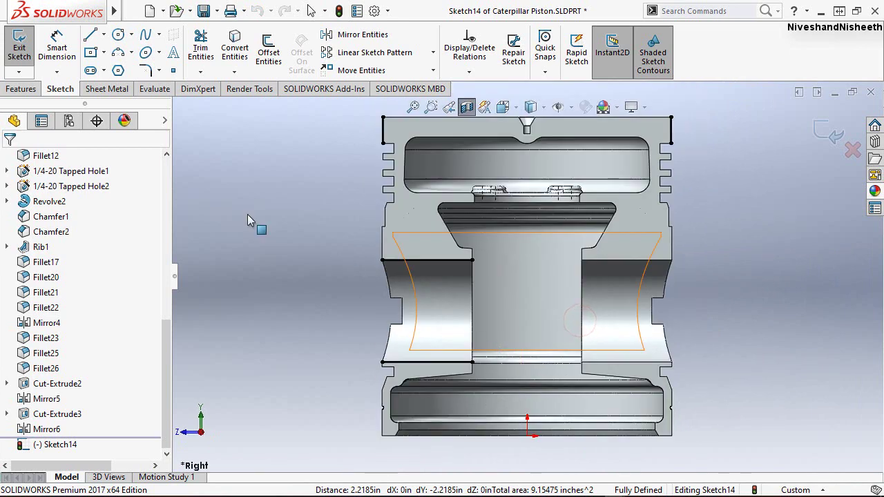
Add an infinite vertical centerline through the origin
click(104, 36)
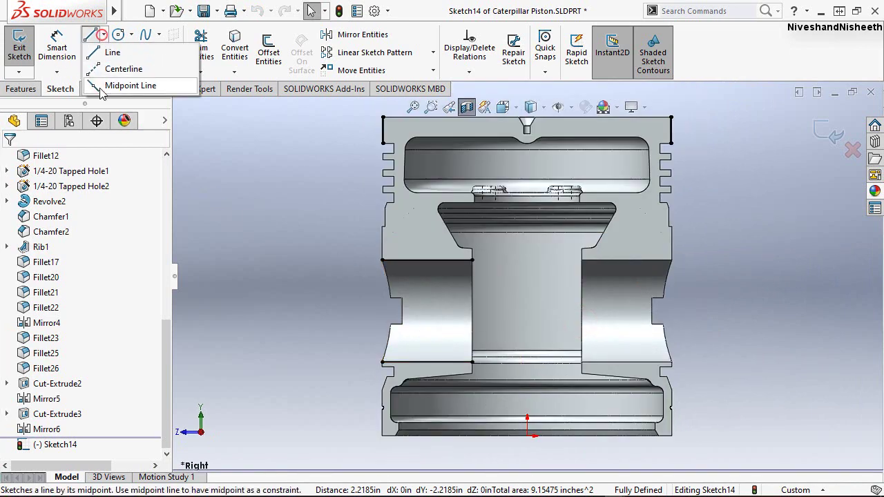
click(132, 69)
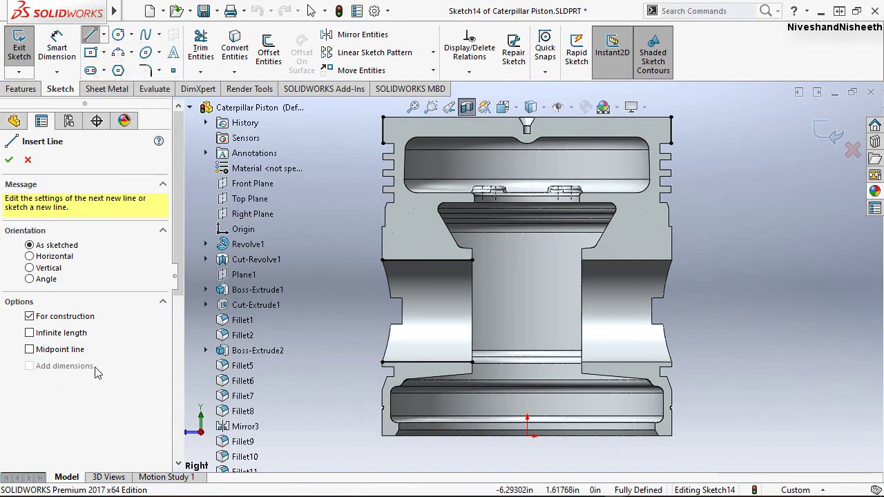
click(30, 332)
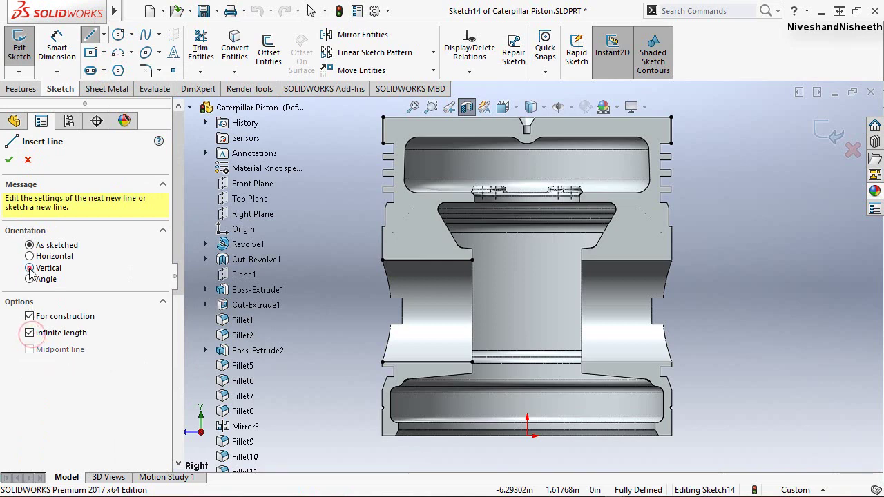
click(30, 269)
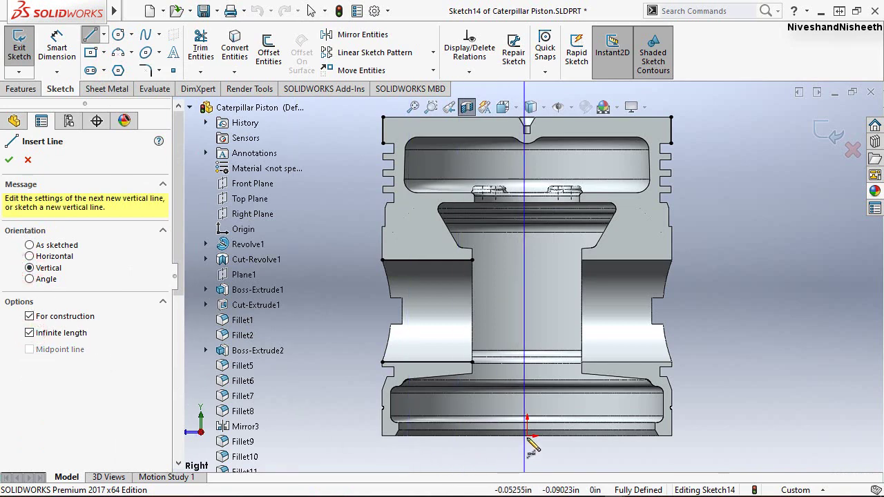
click(440, 459)
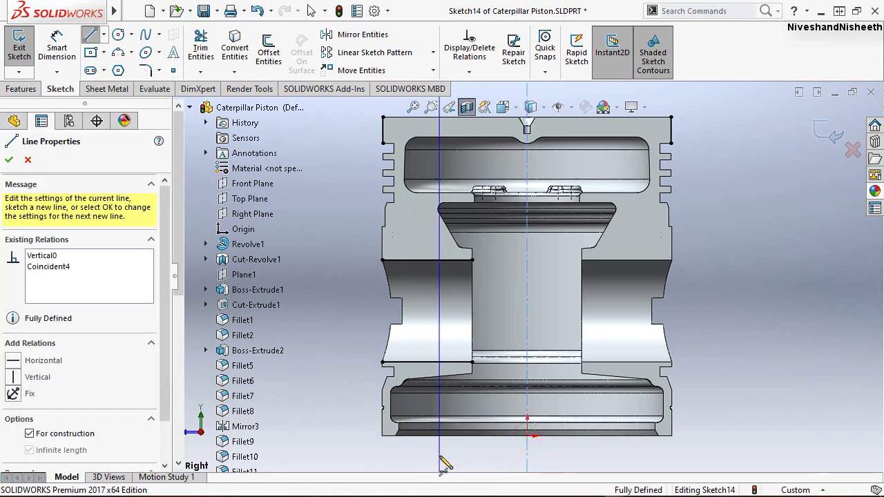
key(Escape)
Convert four of the intersection lines to construction geometry
key(f)
mouse_move(384, 116)
mouse_down()
mouse_move(753, 300)
mouse_move(752, 368)
mouse_up()
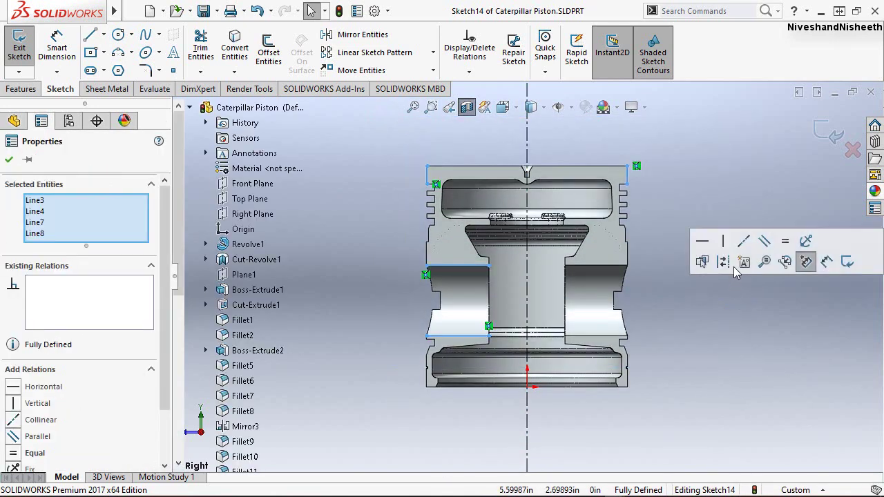
click(806, 261)
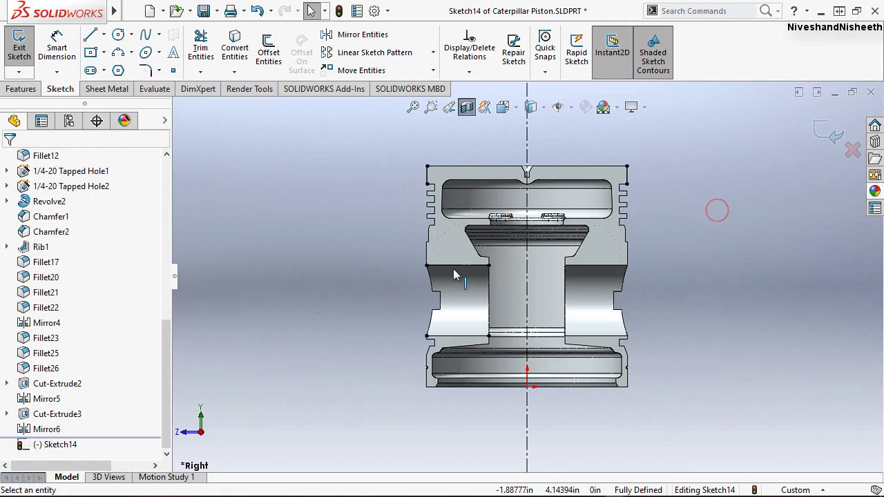
Draw a slanted line from the piston's bottom edge up across the left wall
scroll(453, 276, down, 2)
scroll(442, 221, down, 2)
scroll(428, 256, down, 2)
scroll(442, 290, down, 2)
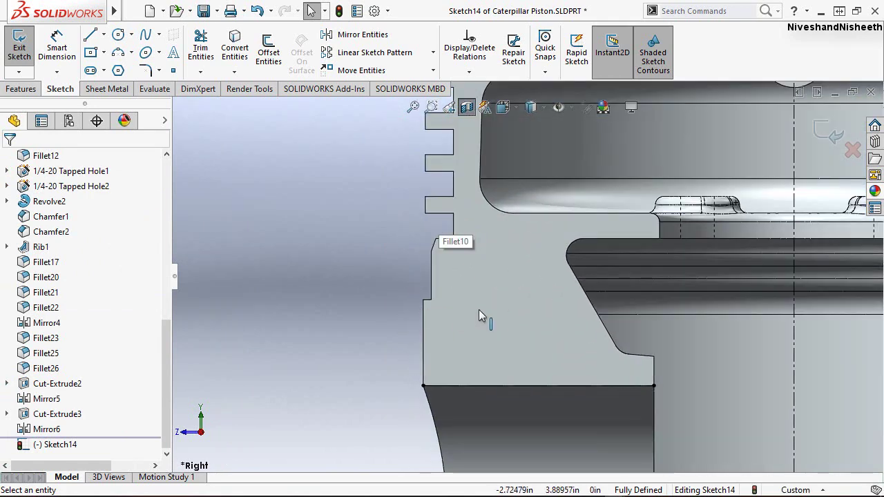
scroll(509, 271, down, 2)
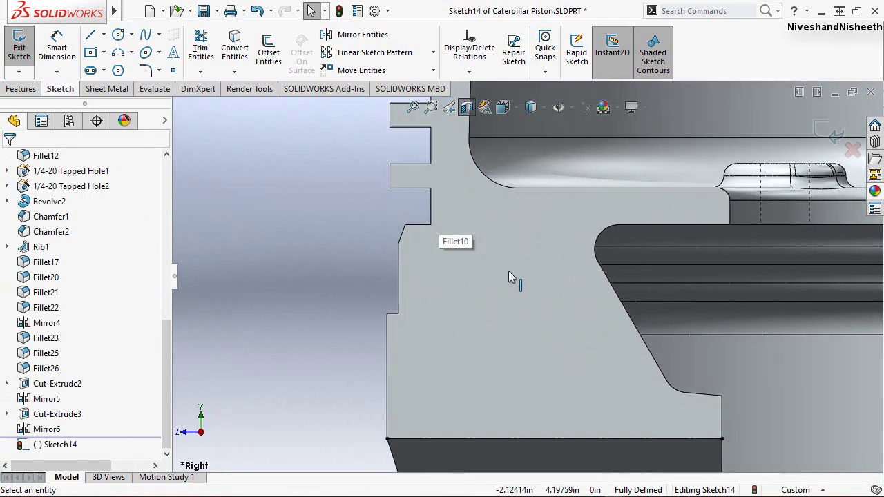
click(90, 37)
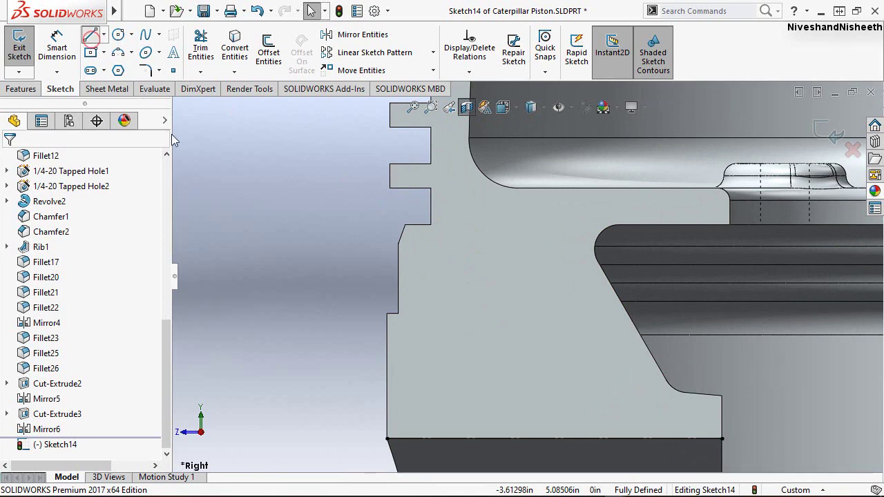
click(586, 455)
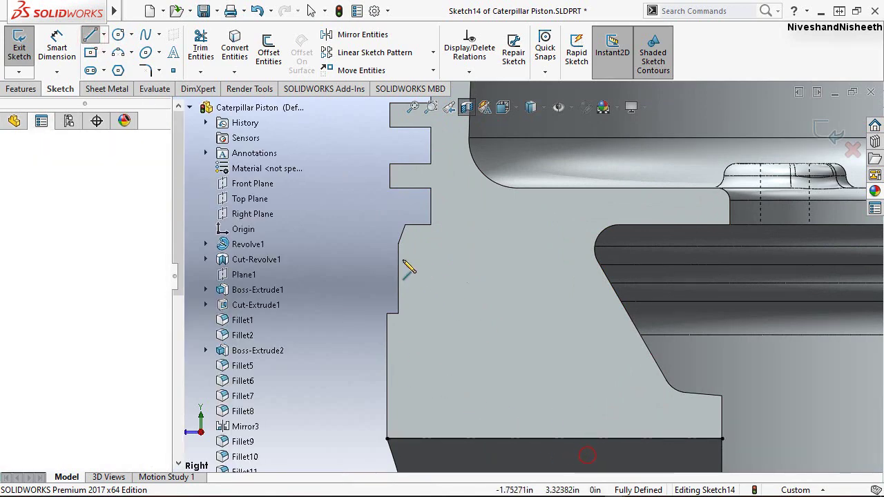
click(357, 223)
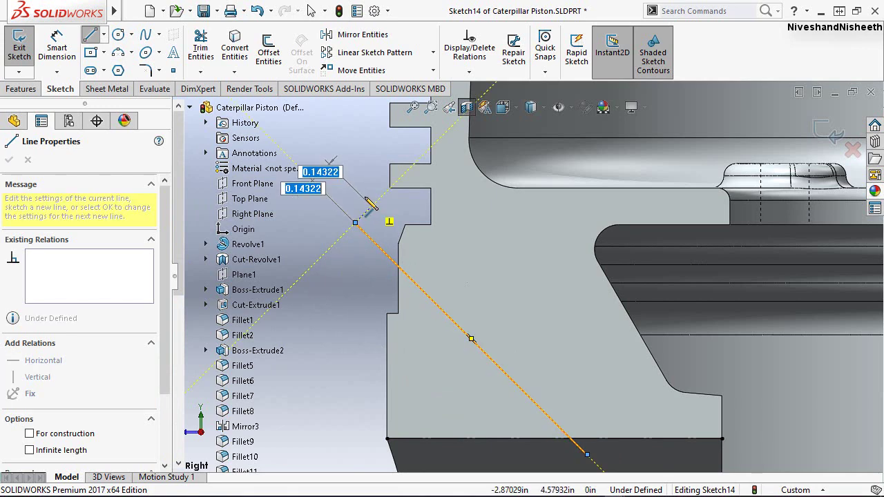
key(Escape)
Dimension the slanted line at 45° to the bottom edge
click(55, 47)
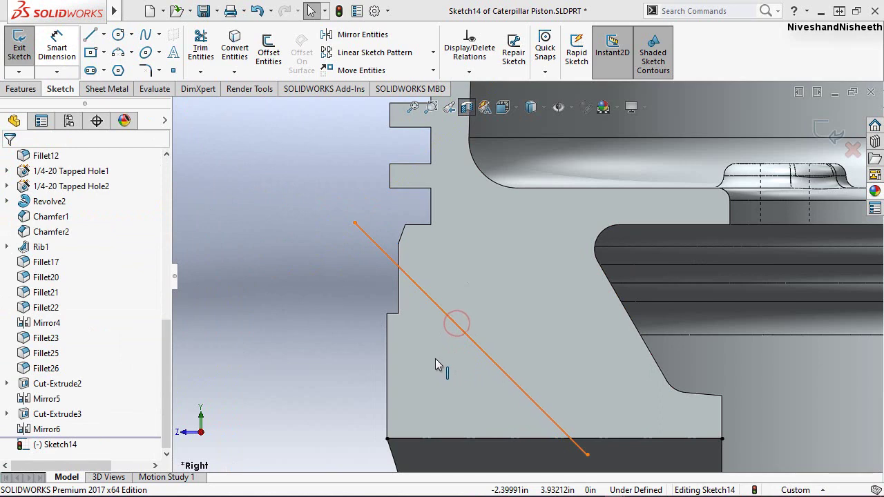
click(351, 167)
click(351, 168)
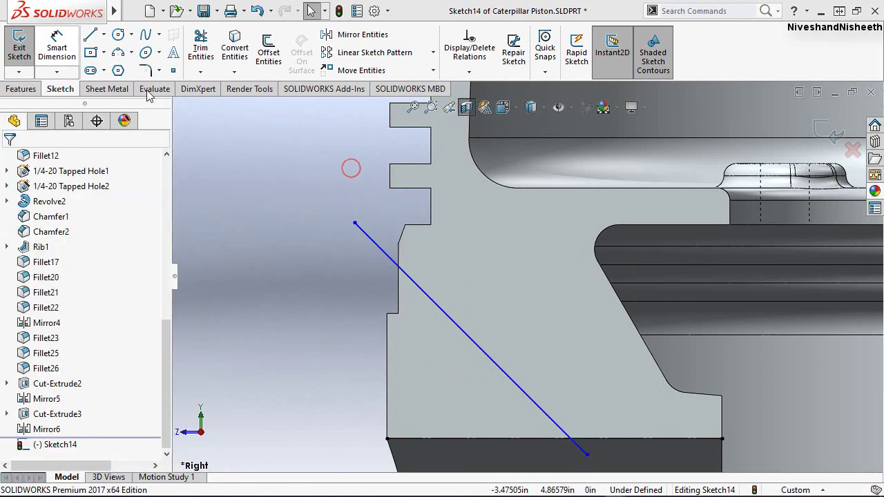
click(56, 52)
click(458, 327)
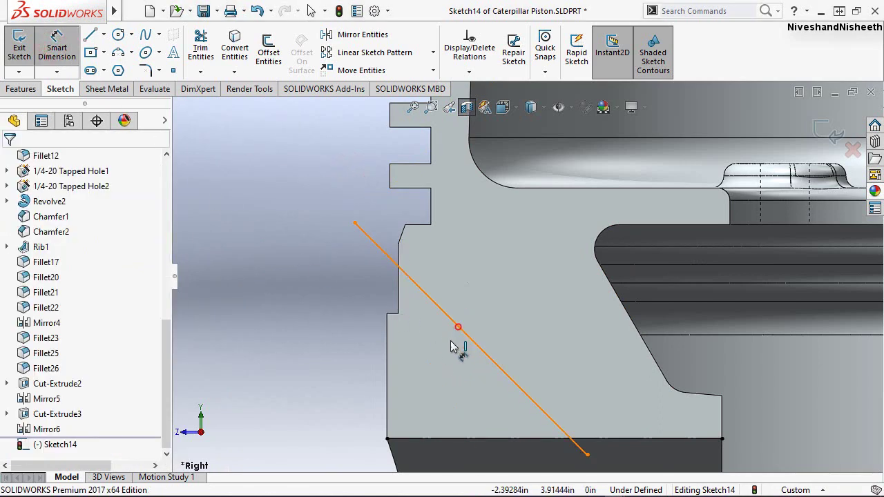
click(425, 438)
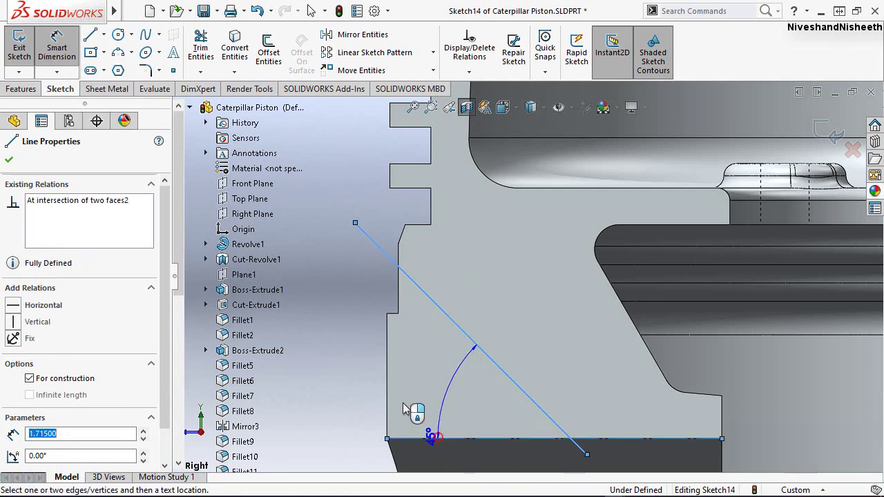
click(346, 355)
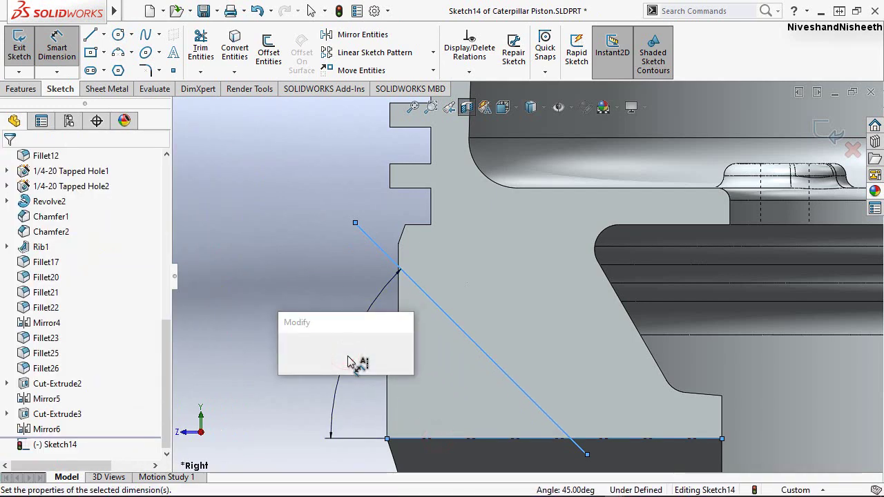
text(4)
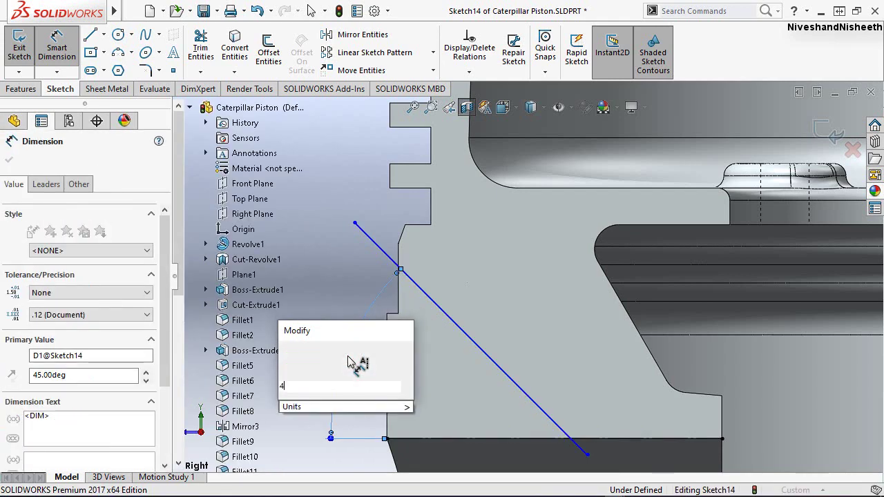
text(9)
key(Escape)
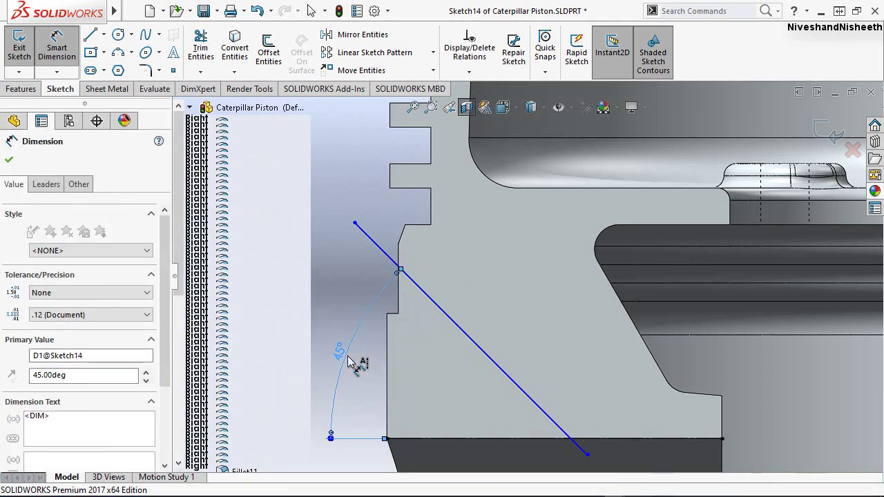
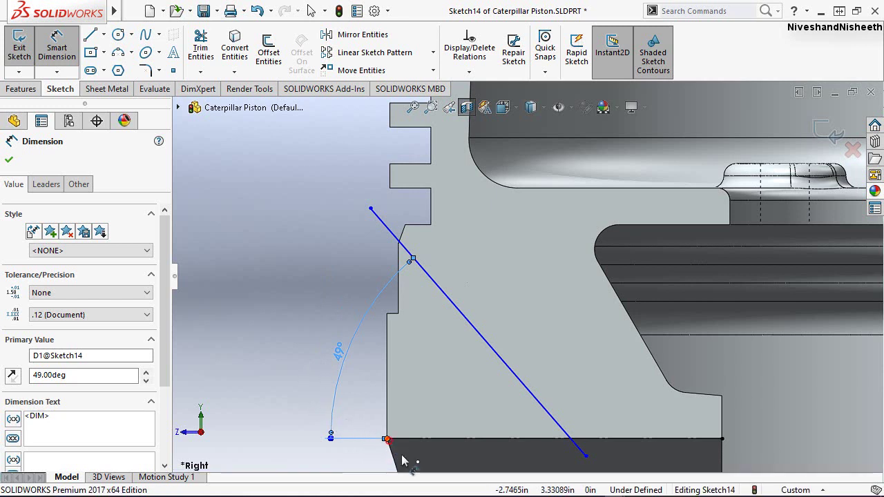
Dimension the 49° line's lower end 0.79224 in horizontally from the piston wall's bottom corner
click(587, 460)
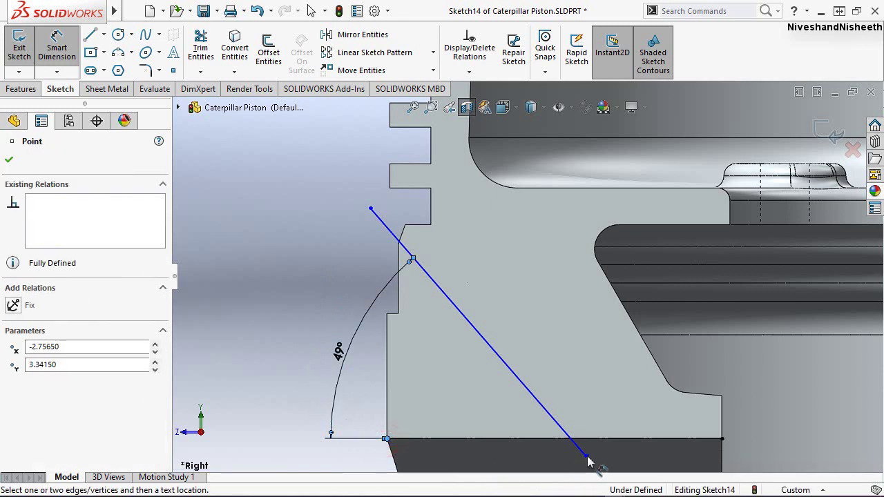
click(522, 469)
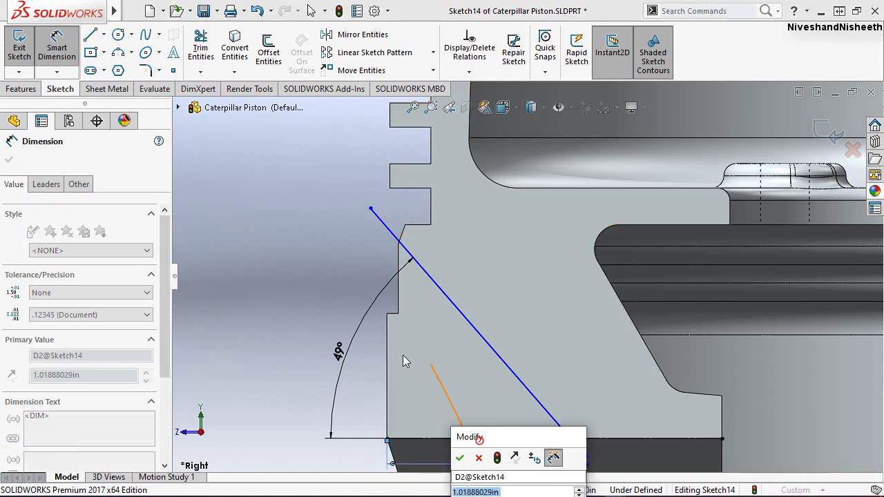
drag(479, 437, 310, 265)
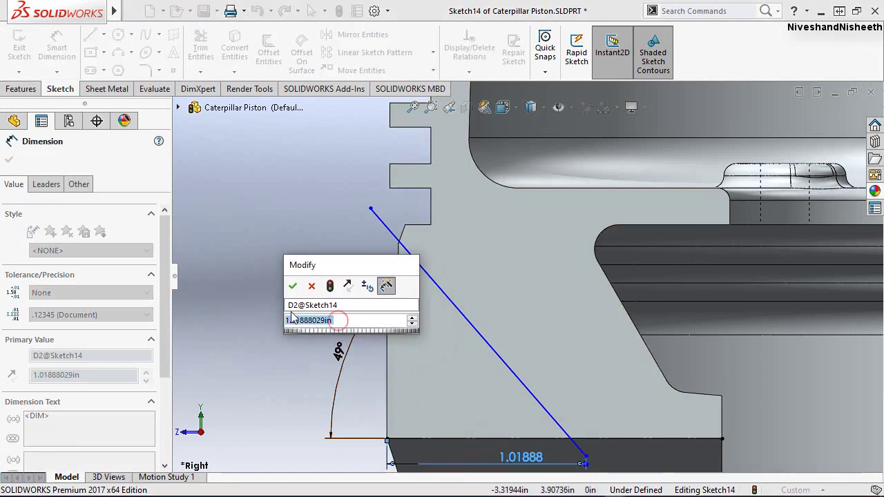
text(.7502)
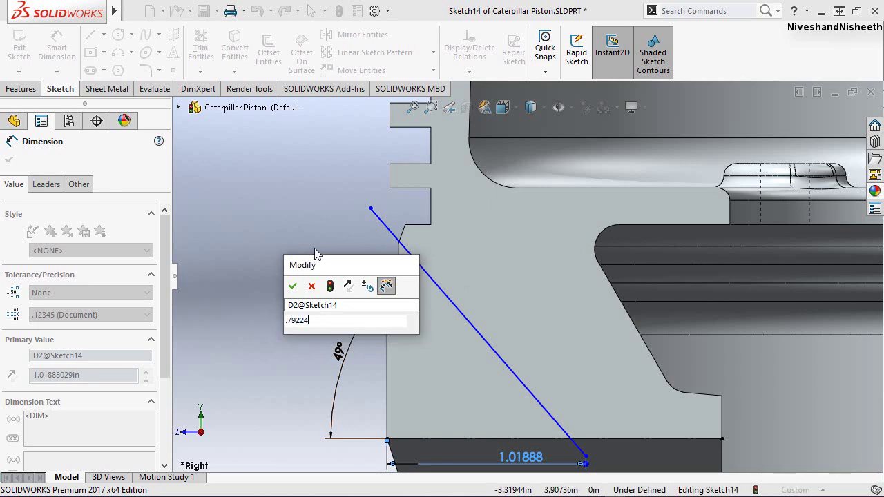
key(Return)
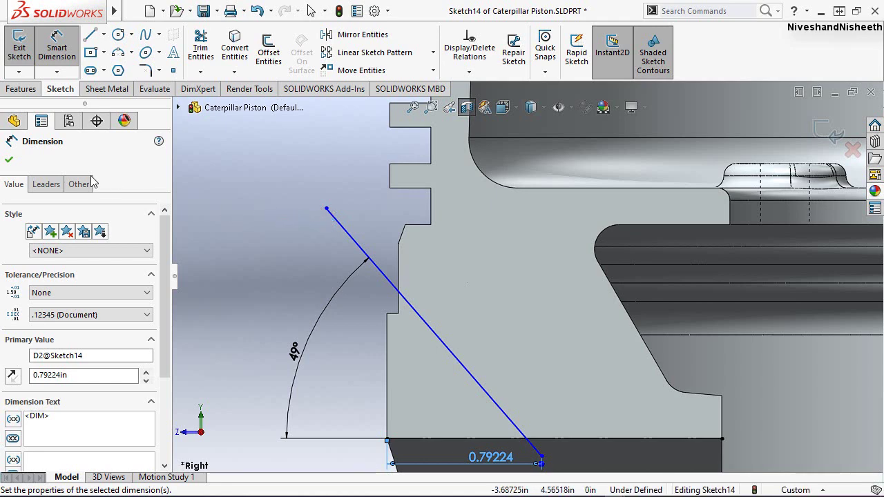
click(11, 165)
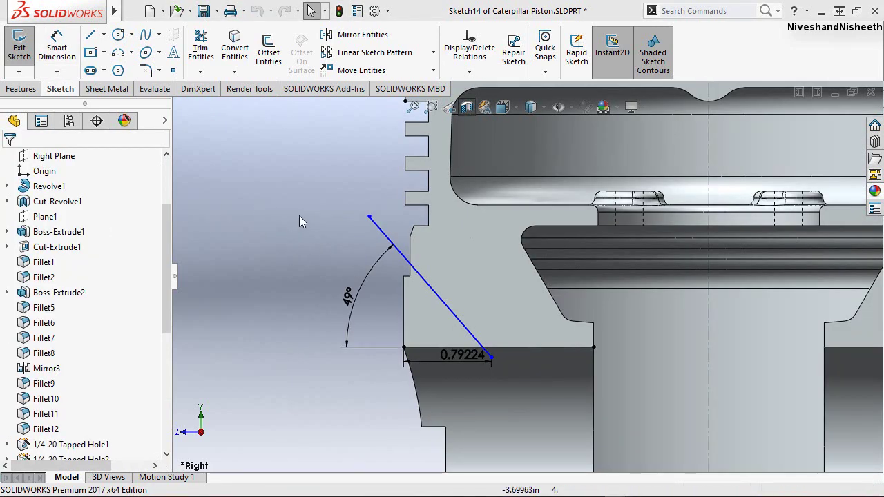
Add a trial 0.2035 vertical dimension on the line, then undo it
click(56, 48)
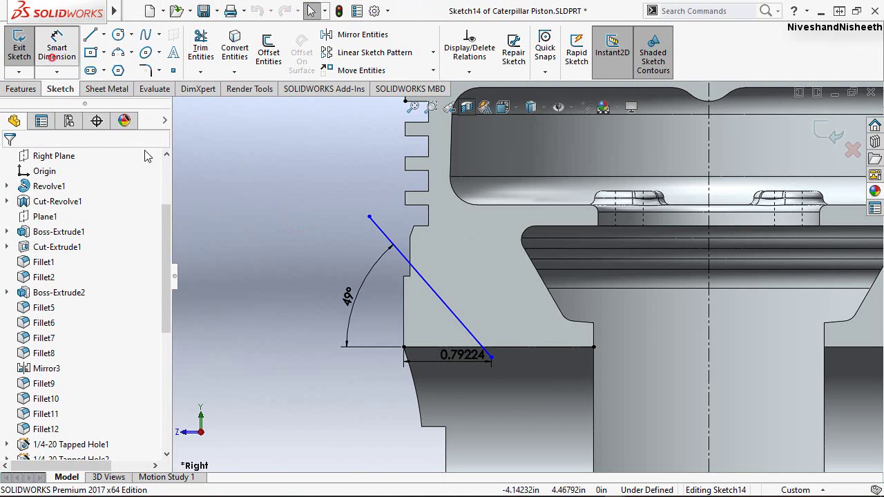
click(370, 217)
click(404, 348)
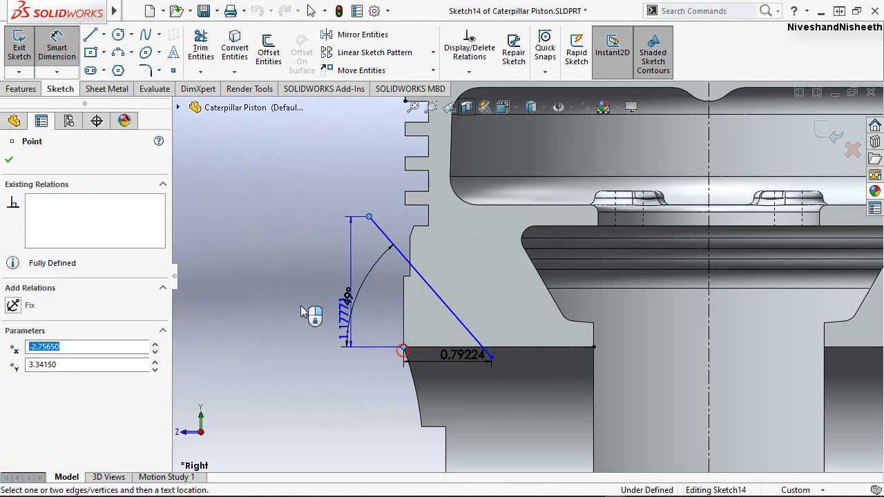
click(278, 308)
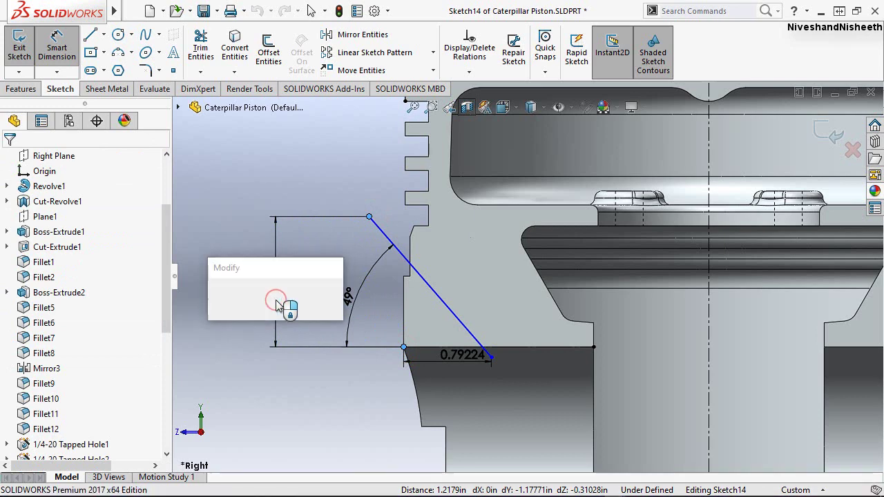
text(0.)
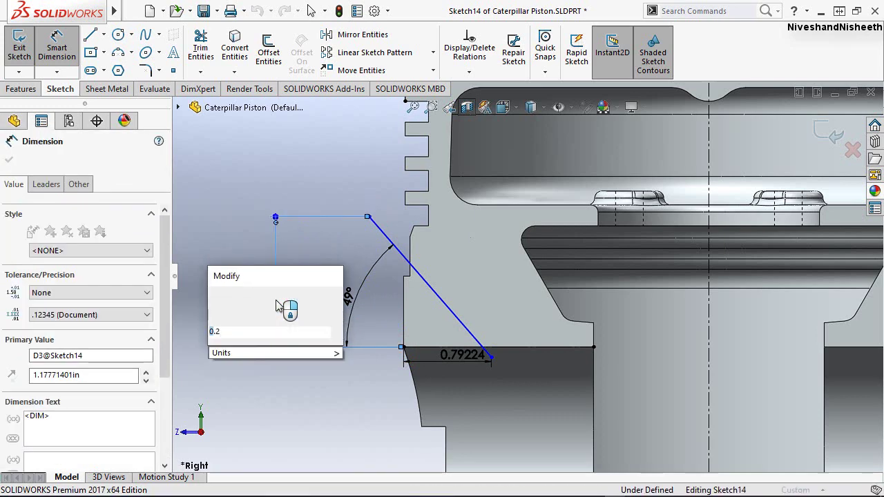
text(2035)
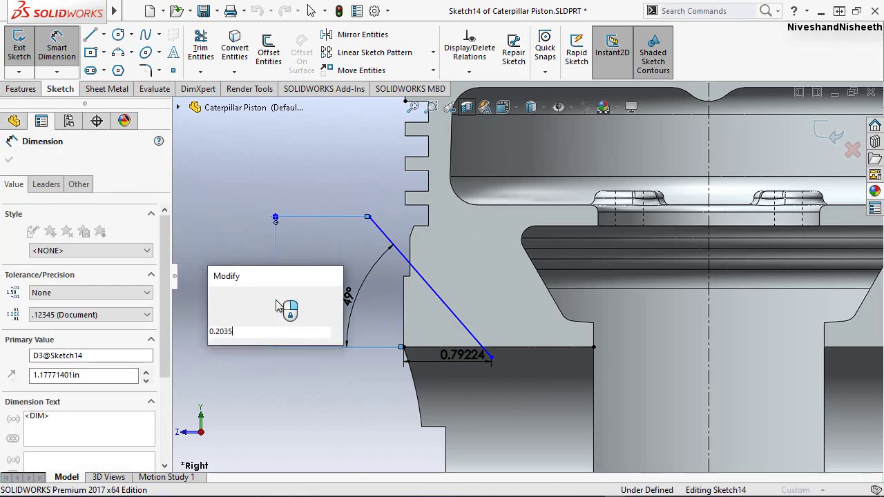
key(Escape)
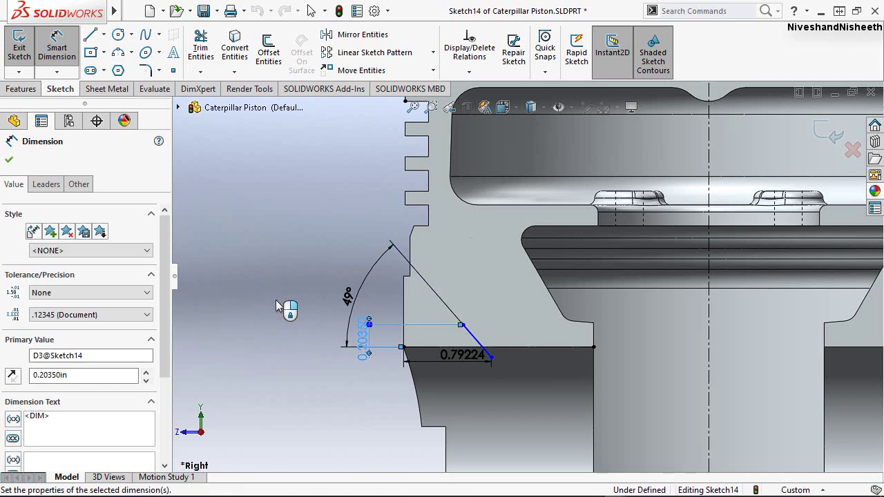
key(Escape)
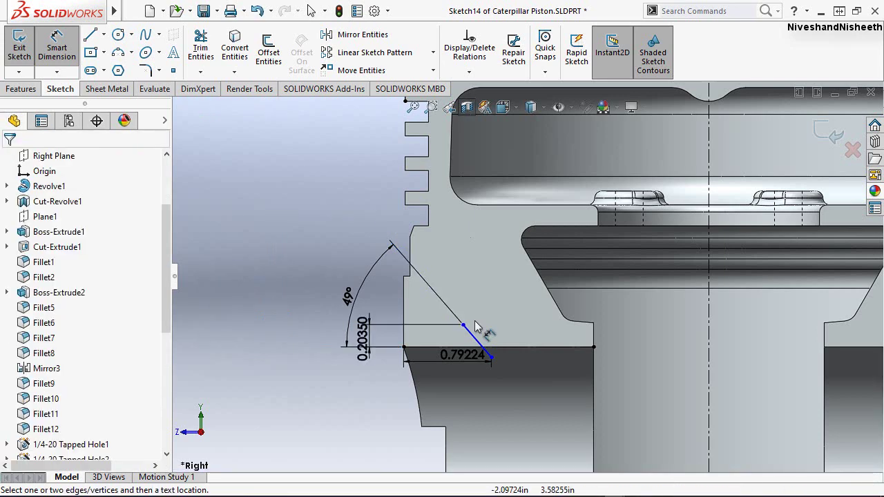
key(ctrl+z)
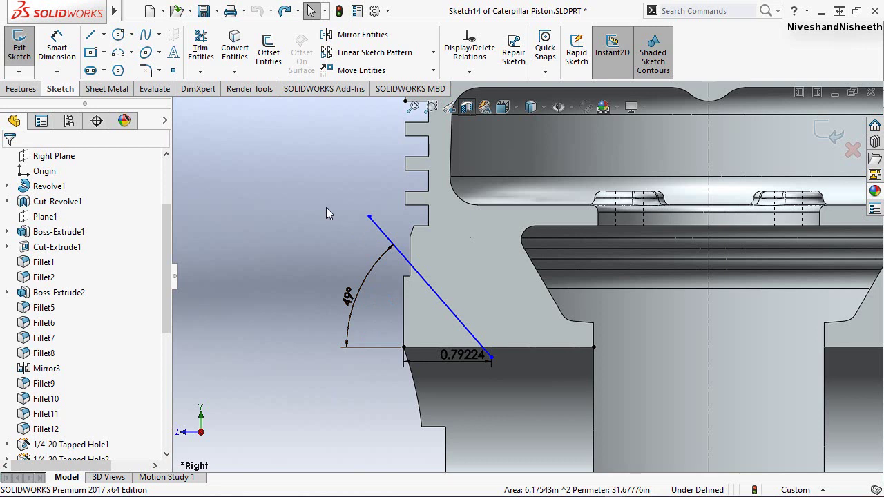
Place a sketch point on the piston's vertical wall edge
scroll(449, 297, down, 1)
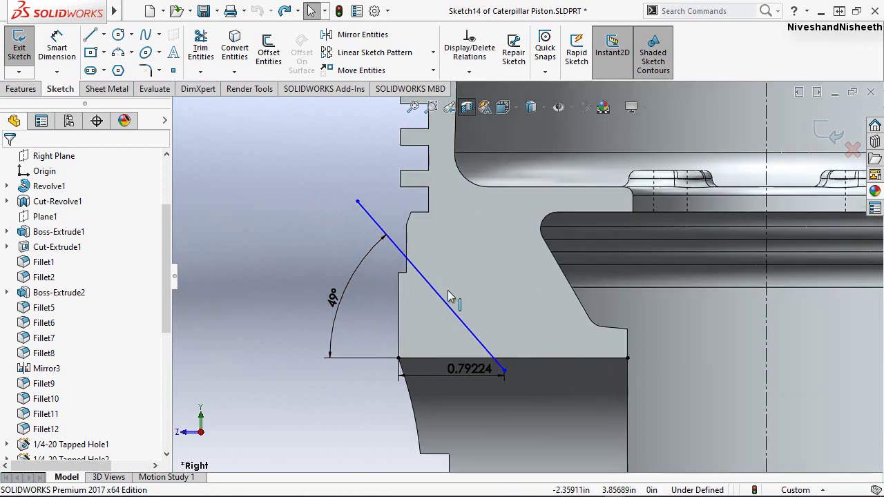
click(173, 70)
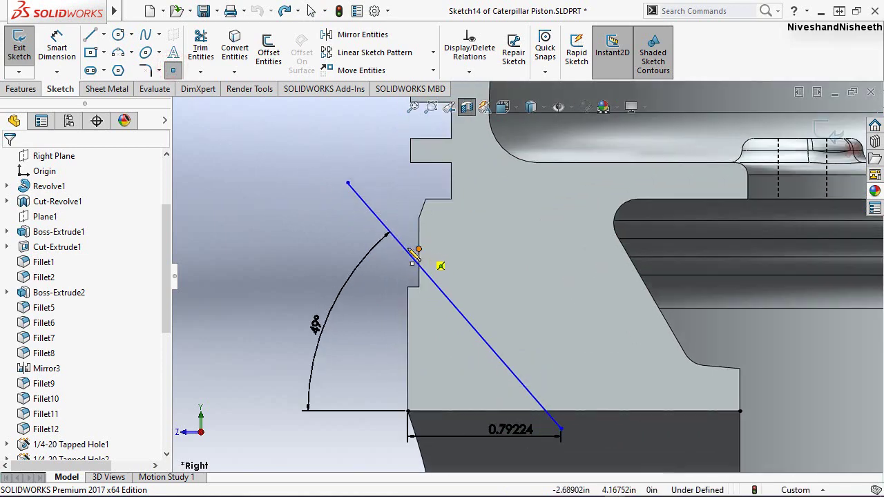
scroll(440, 264, down, 2)
scroll(436, 262, down, 3)
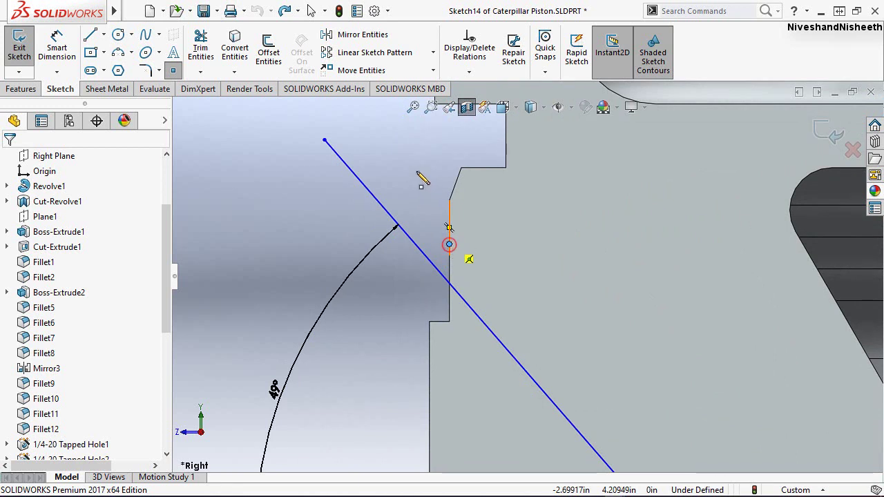
click(449, 228)
Dimension the sketch point 0.2035 in above the step corner
key(d)
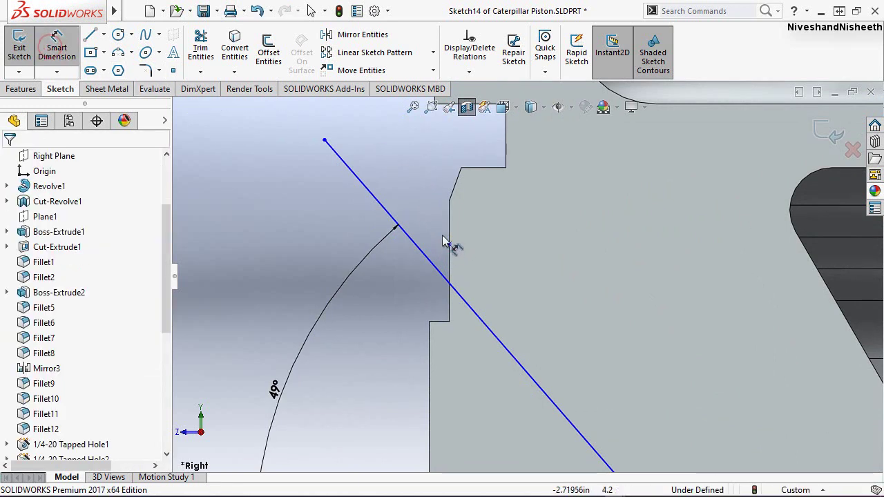
click(451, 247)
scroll(432, 178, up, 2)
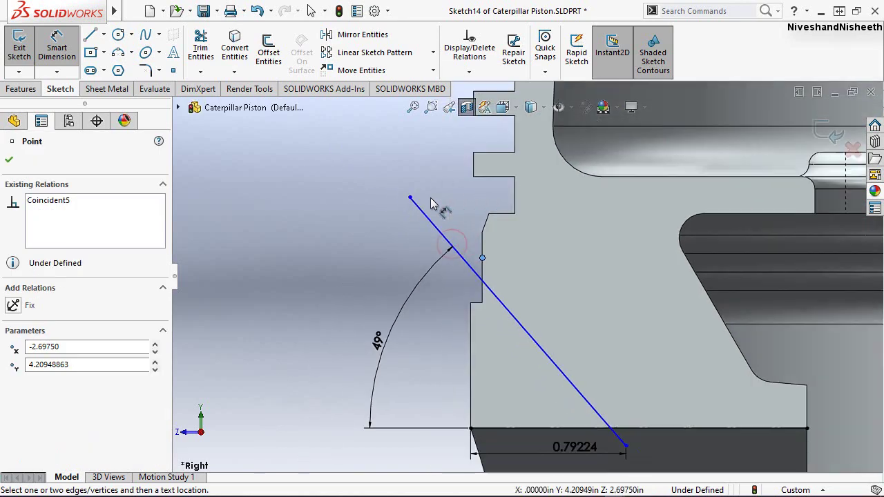
scroll(431, 206, up, 2)
scroll(432, 211, down, 1)
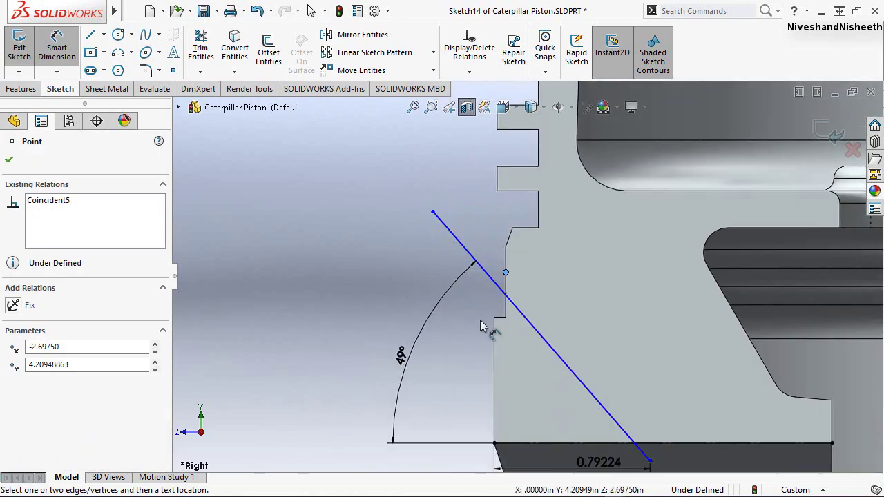
click(496, 323)
click(393, 297)
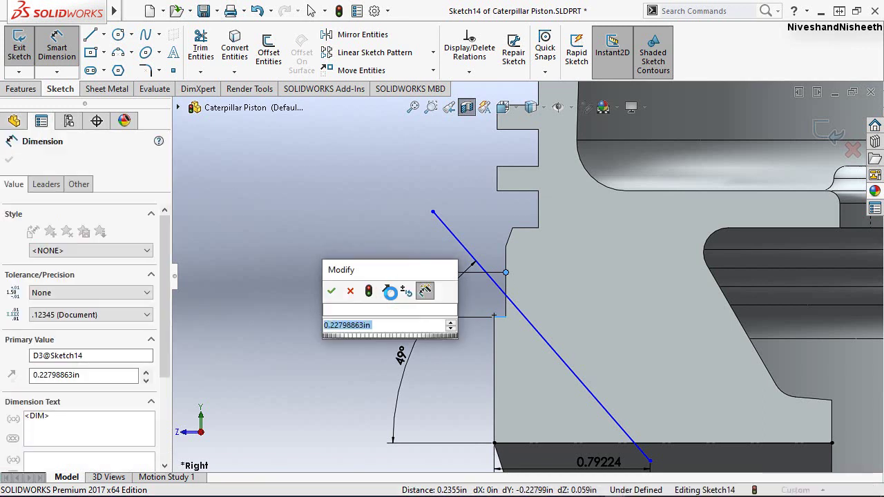
text(203)
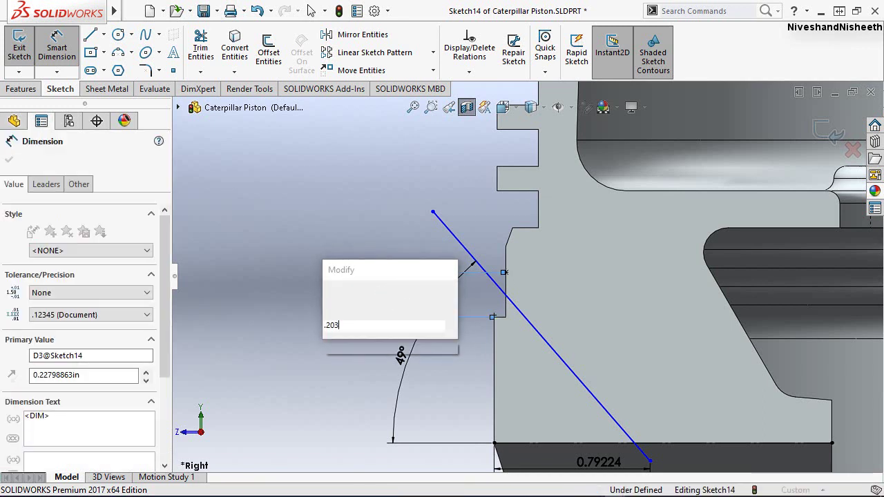
text(5)
key(Escape)
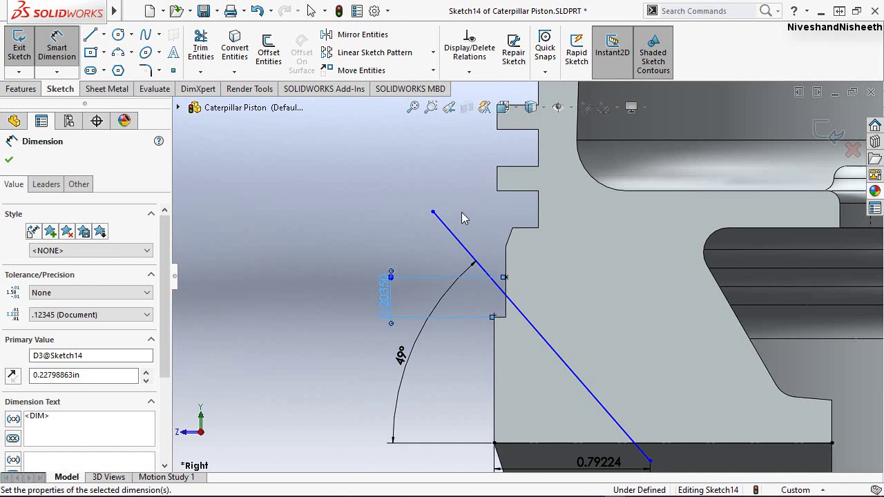
click(461, 212)
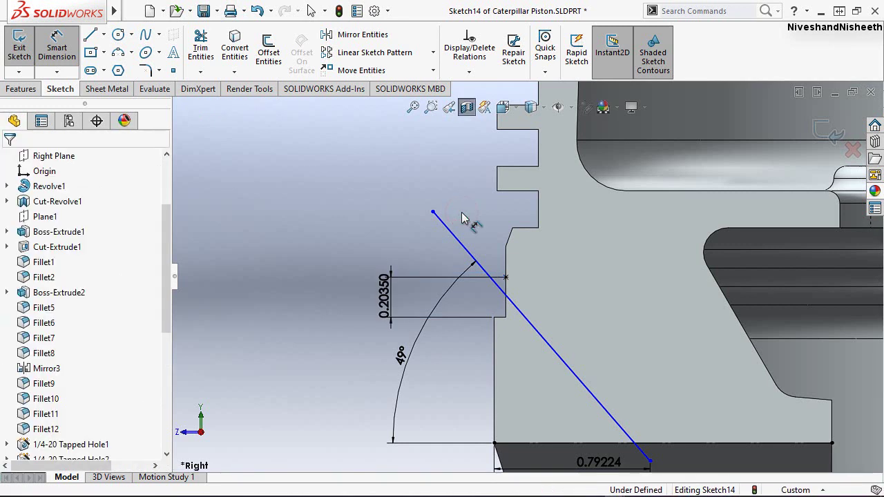
click(69, 54)
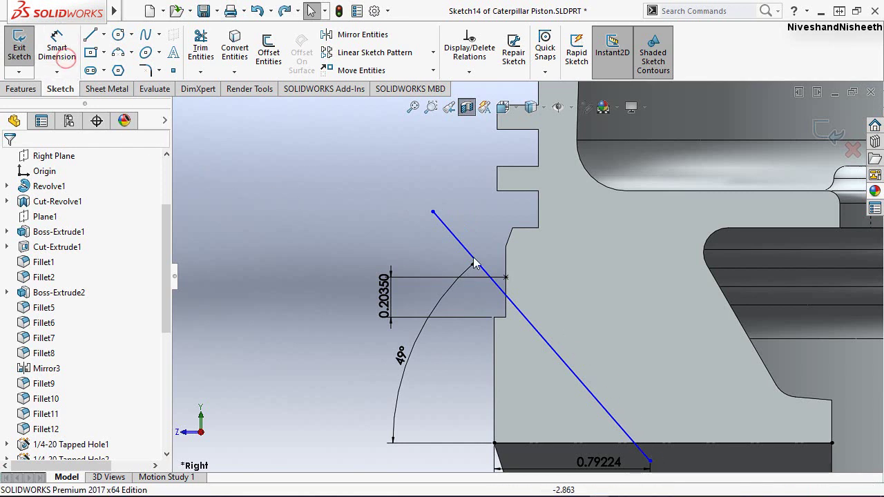
Make the sketch point coincident with the 49° angled line
click(507, 279)
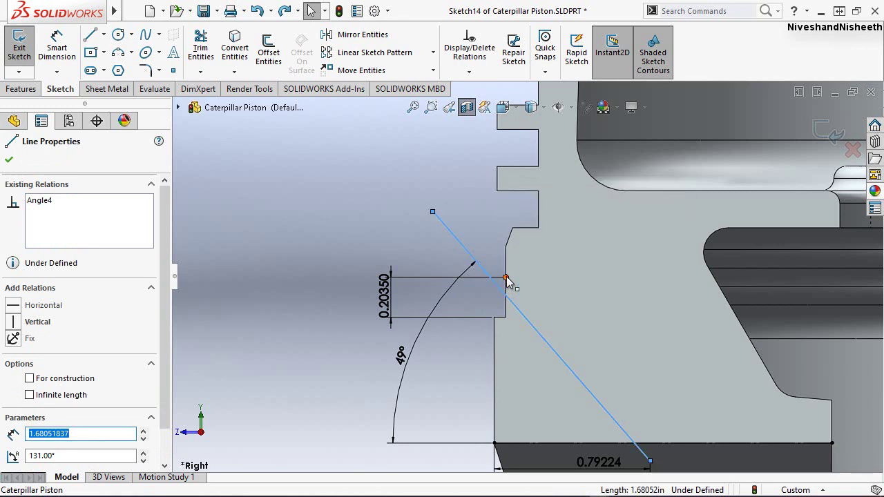
click(507, 279)
click(506, 278)
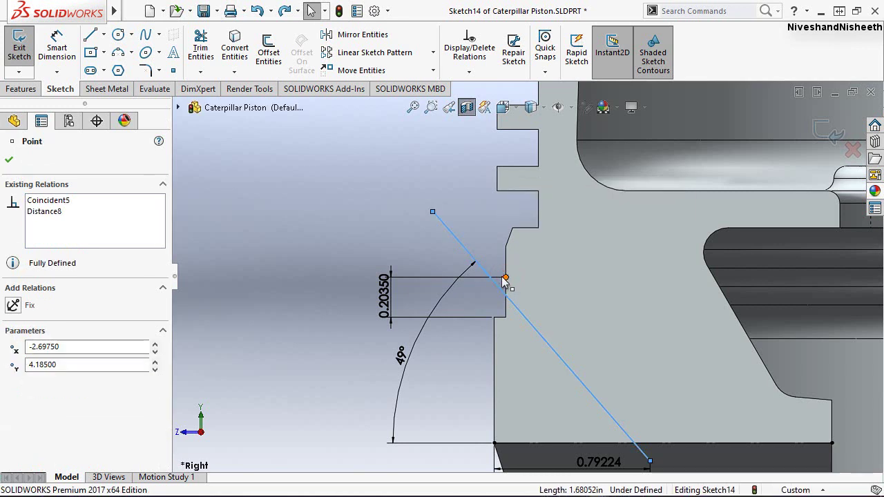
ctrl+click(477, 266)
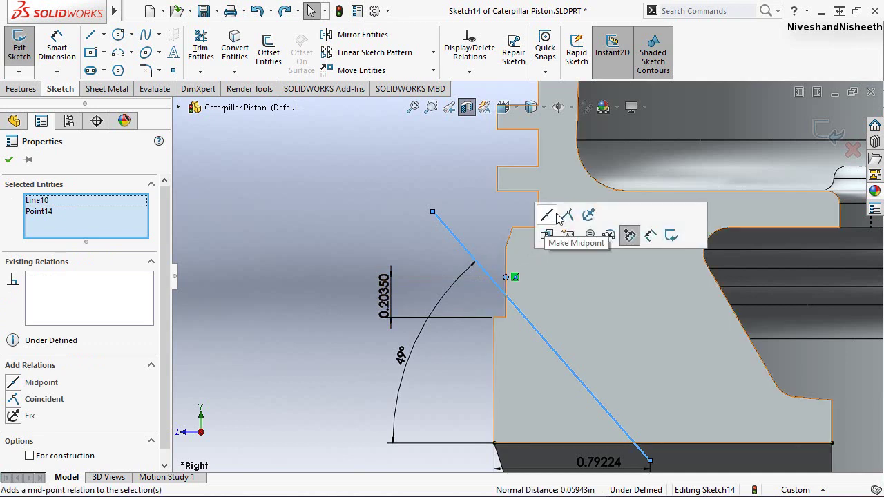
click(567, 215)
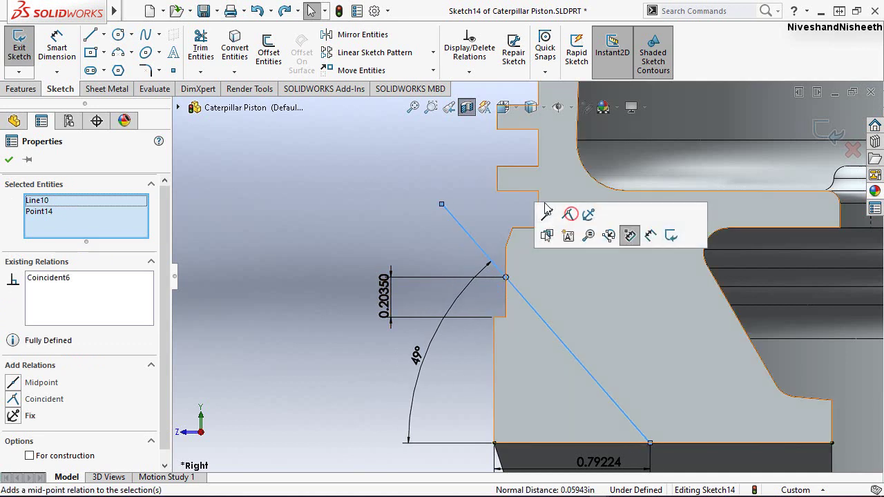
click(397, 192)
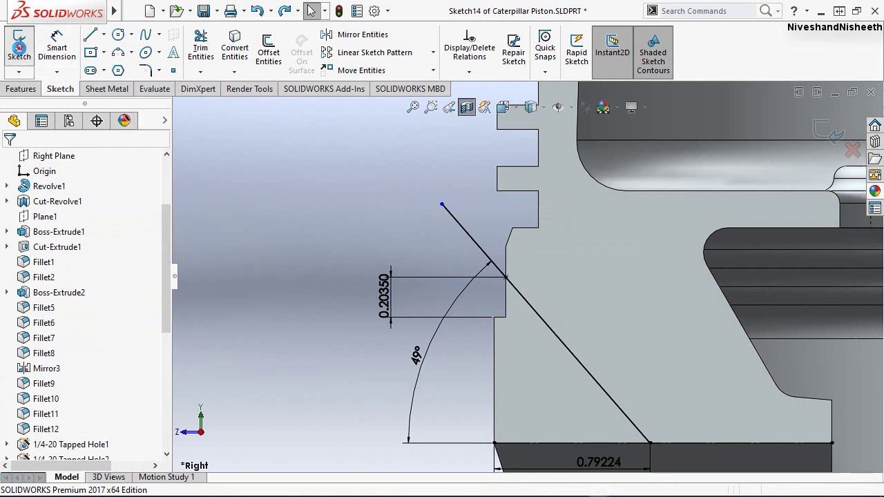
Exit Sketch14 and orbit the piston into a 3D angled view
click(20, 45)
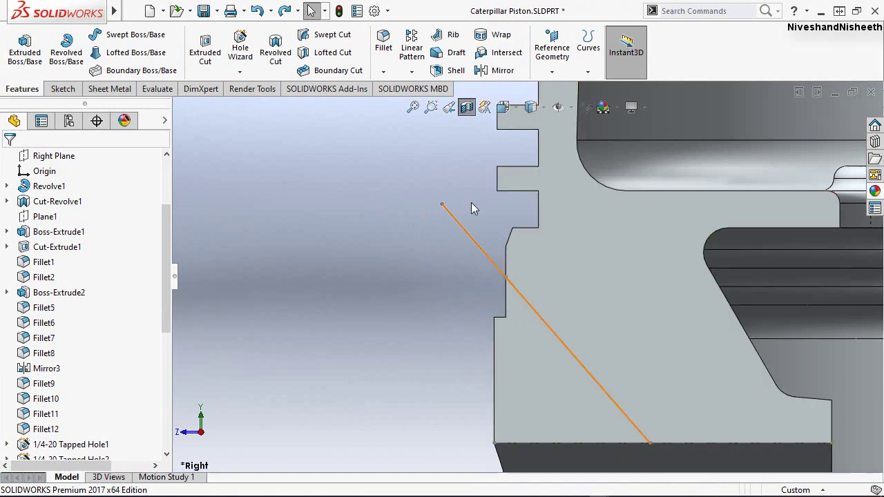
scroll(460, 207, up, 5)
middle_drag(536, 380, 556, 421)
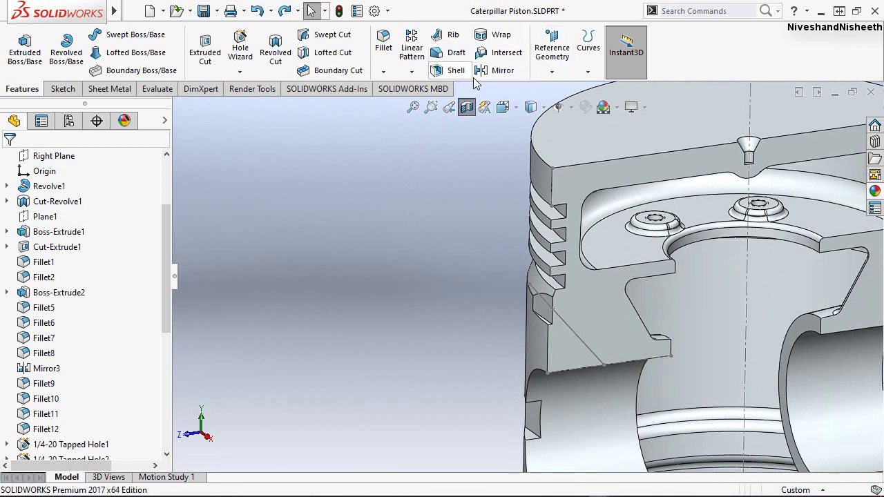
Create Plane4 through the line's end point, parallel to the Top Plane
click(555, 43)
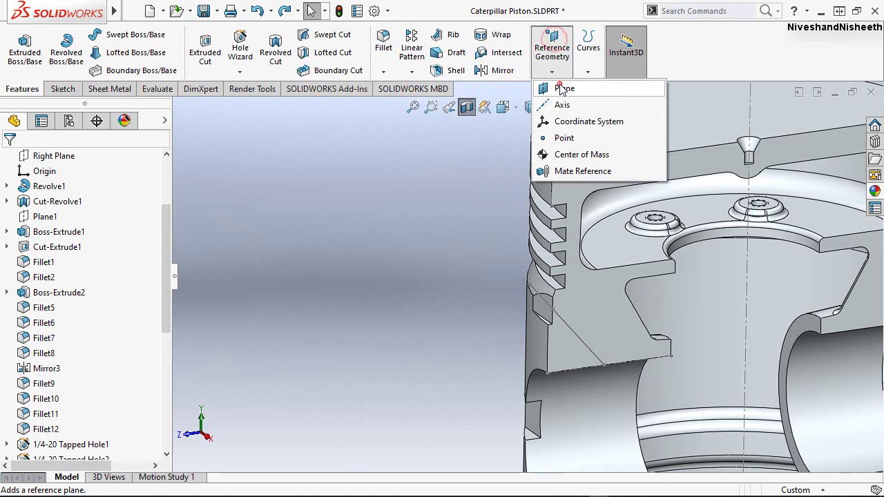
click(562, 87)
click(604, 366)
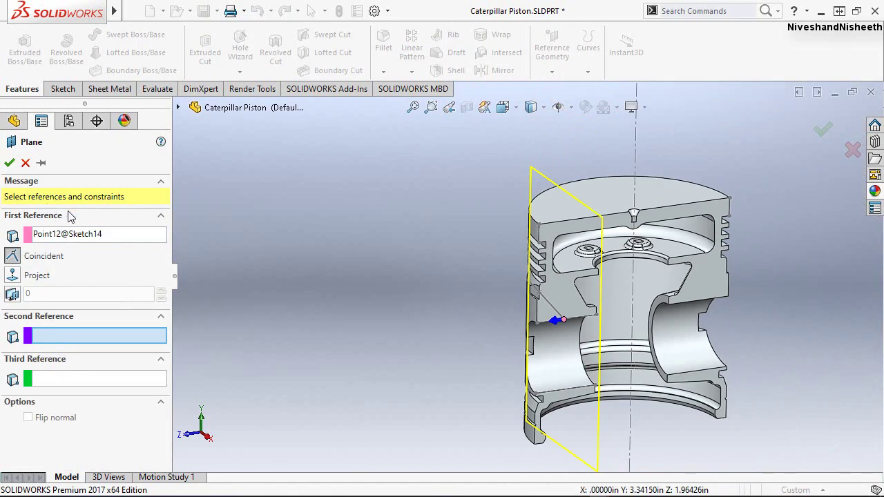
click(179, 108)
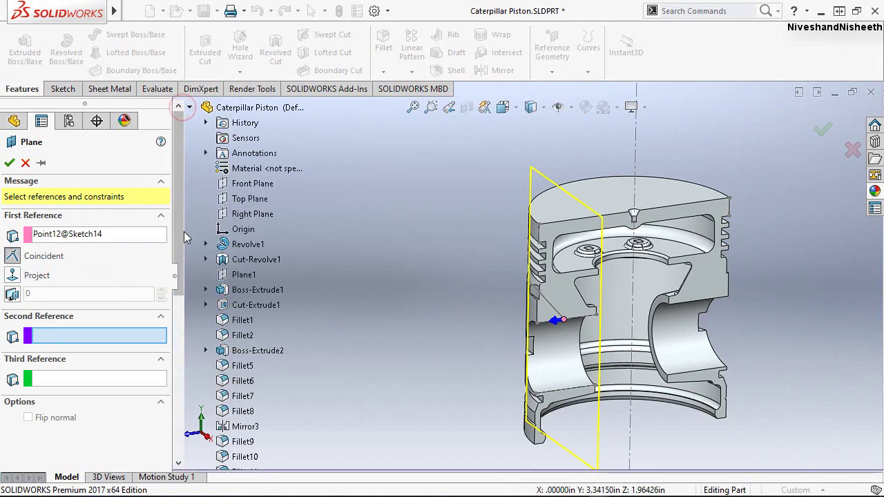
click(247, 199)
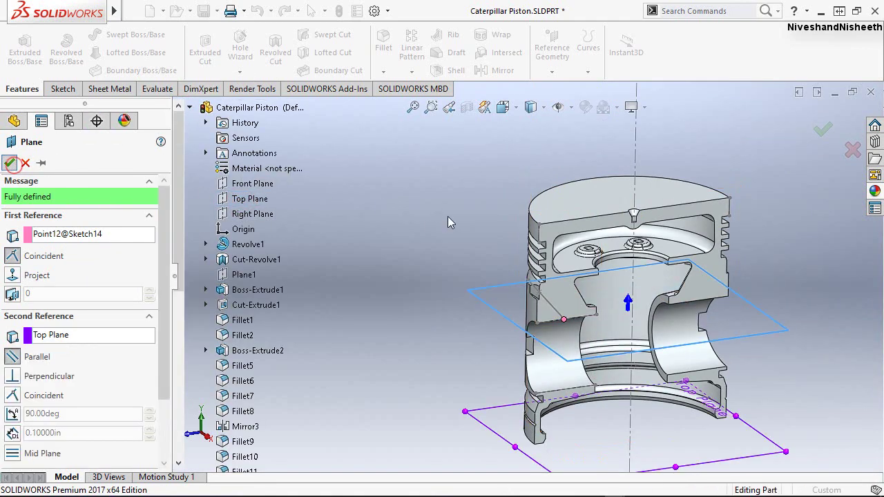
key(Return)
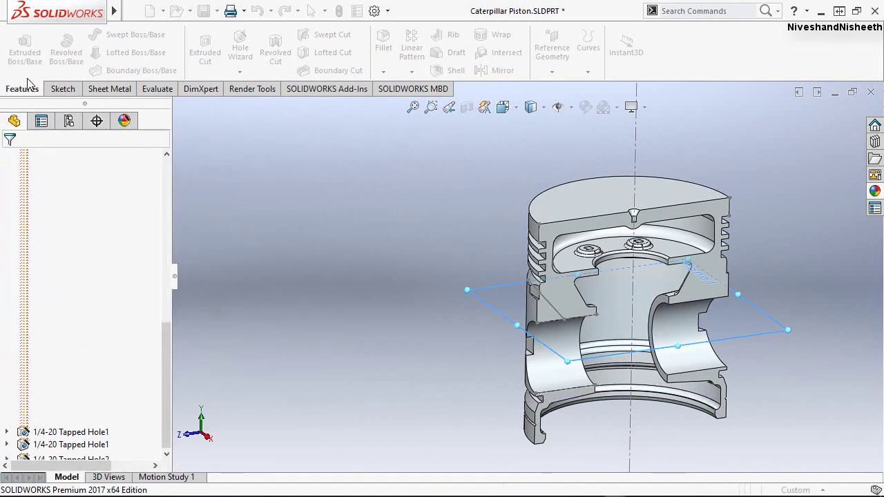
click(62, 89)
On Plane4, sketch a 0.188-diameter circle centred on the angled line's end point
click(19, 49)
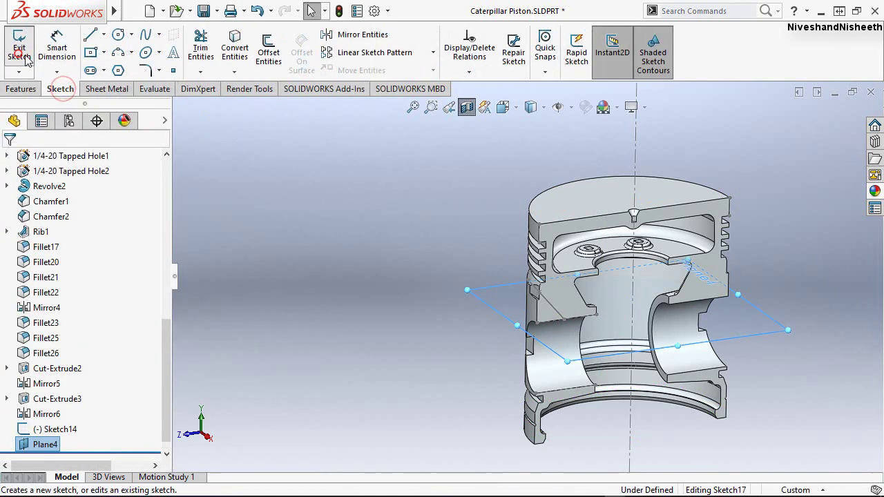
click(117, 35)
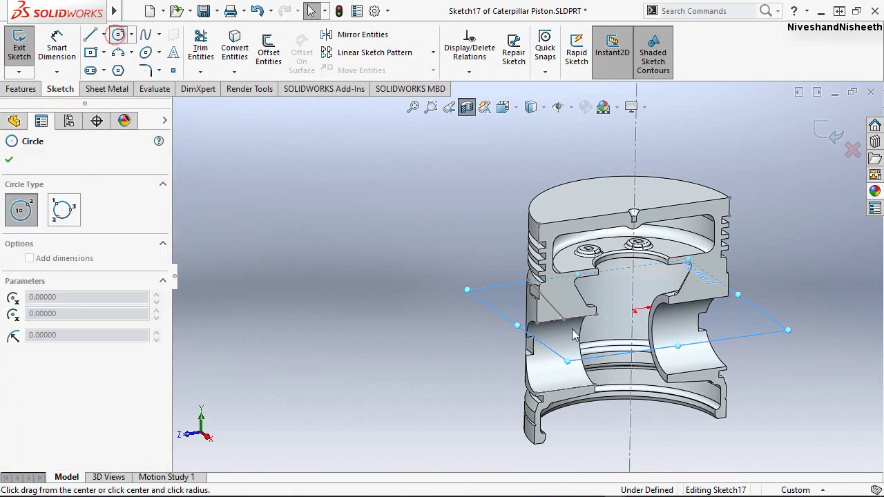
scroll(580, 339, down, 3)
scroll(580, 339, down, 3)
click(540, 290)
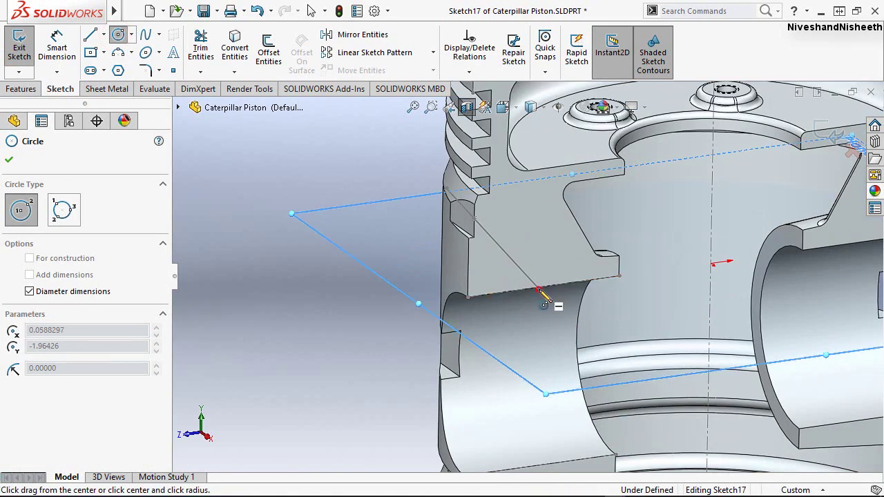
key(Escape)
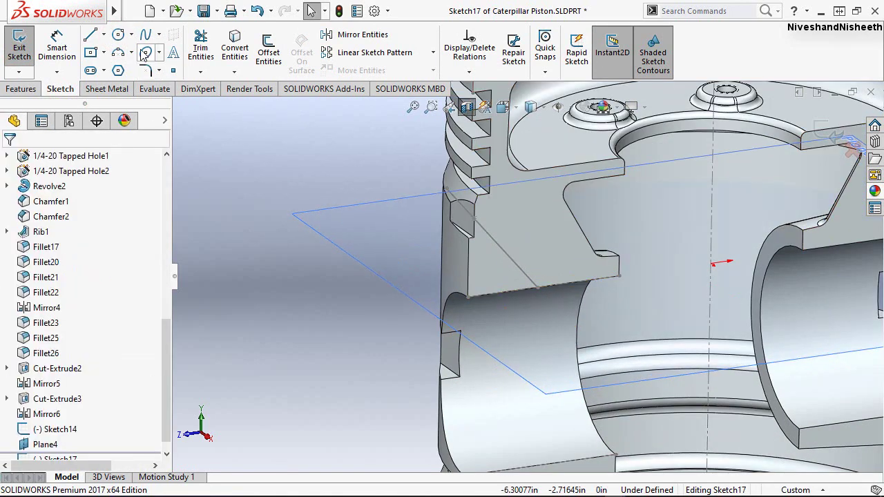
click(118, 35)
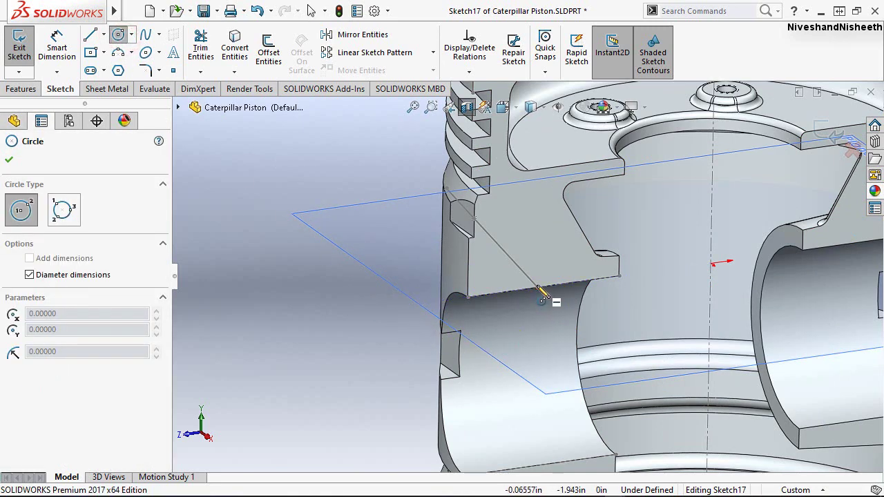
click(538, 288)
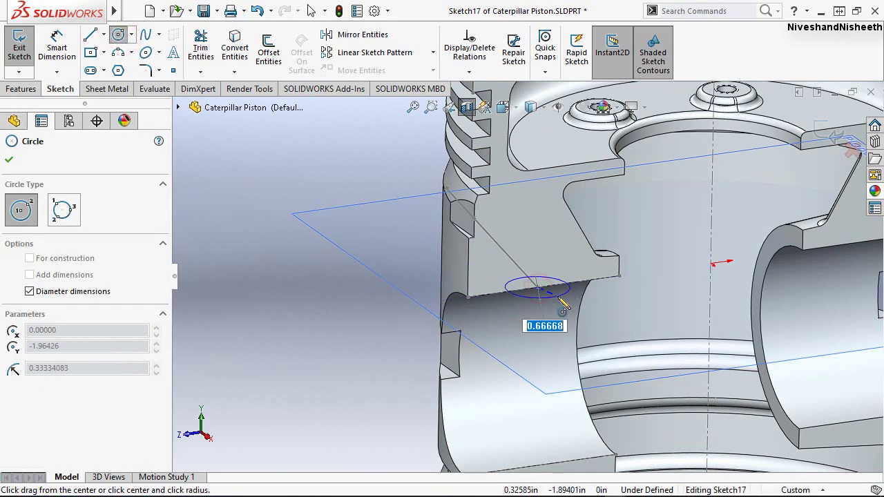
key(Return)
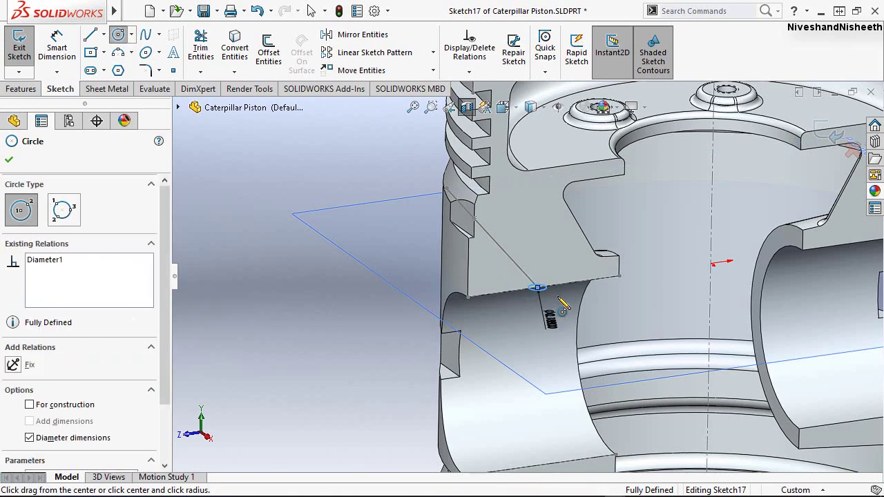
key(Escape)
Exit the circle sketch Sketch17 and hide Plane4
click(19, 45)
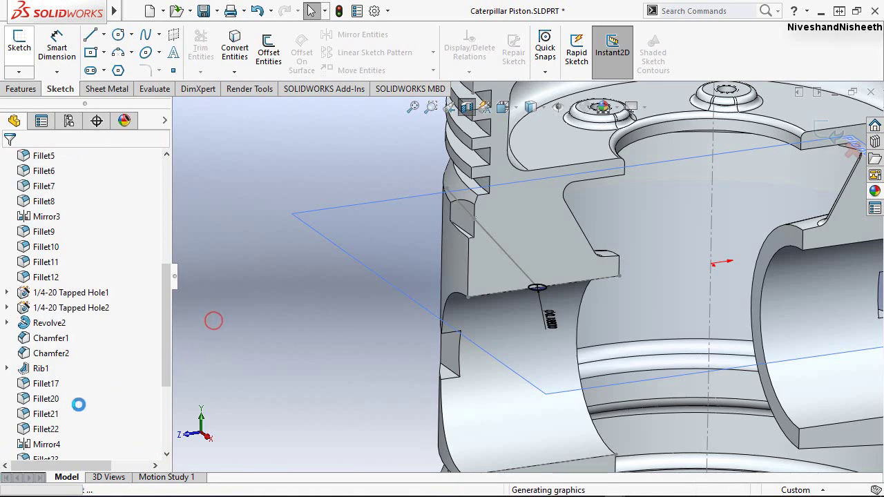
click(40, 434)
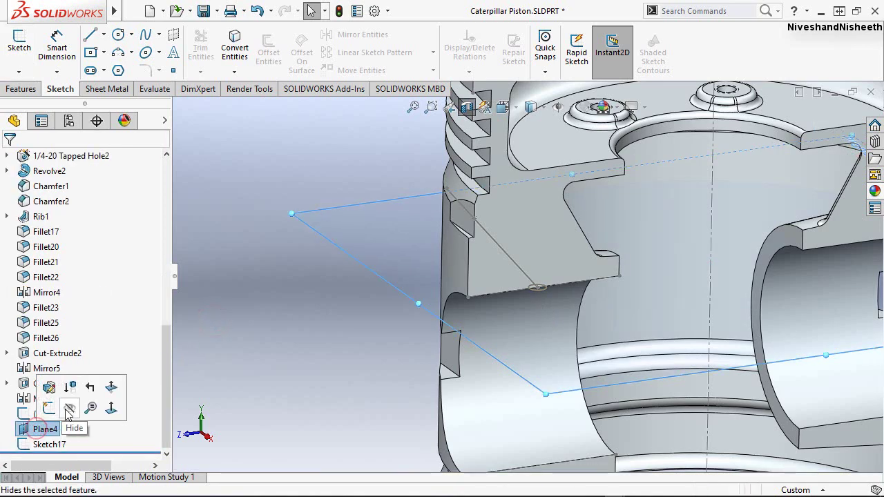
click(61, 408)
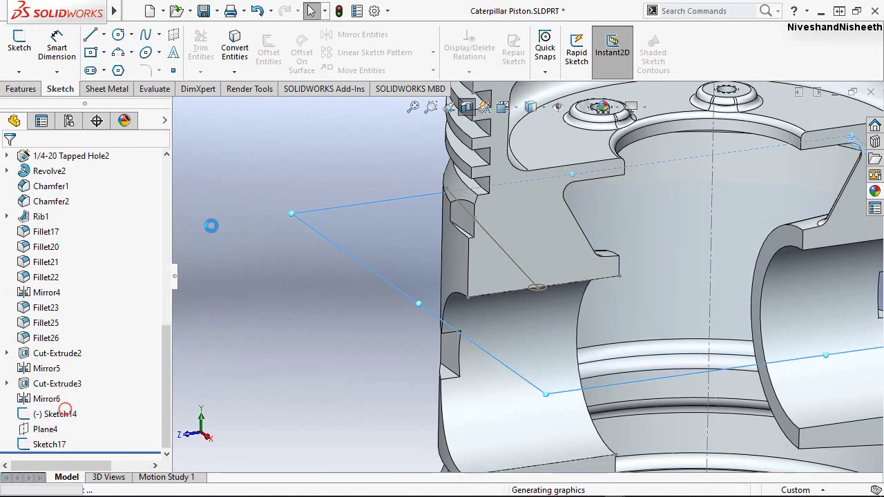
click(23, 89)
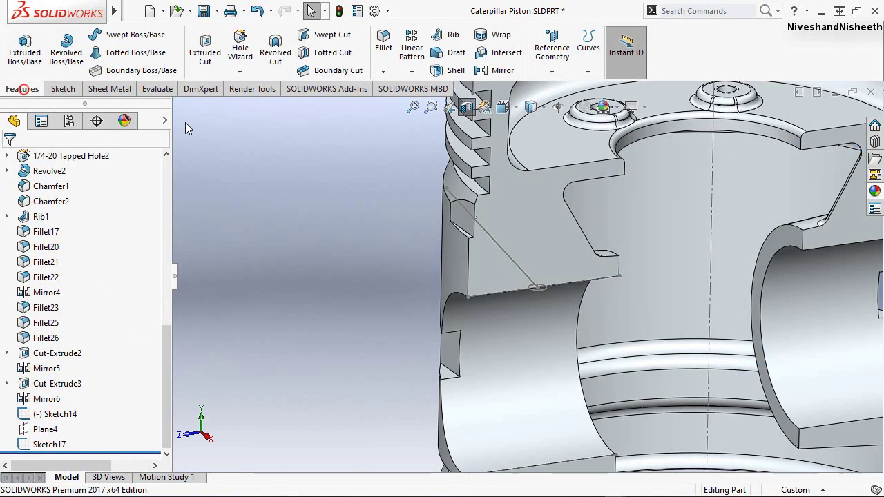
Swept-cut Sketch17's circle along Sketch14's angled line to create Cut-Sweep2
click(331, 40)
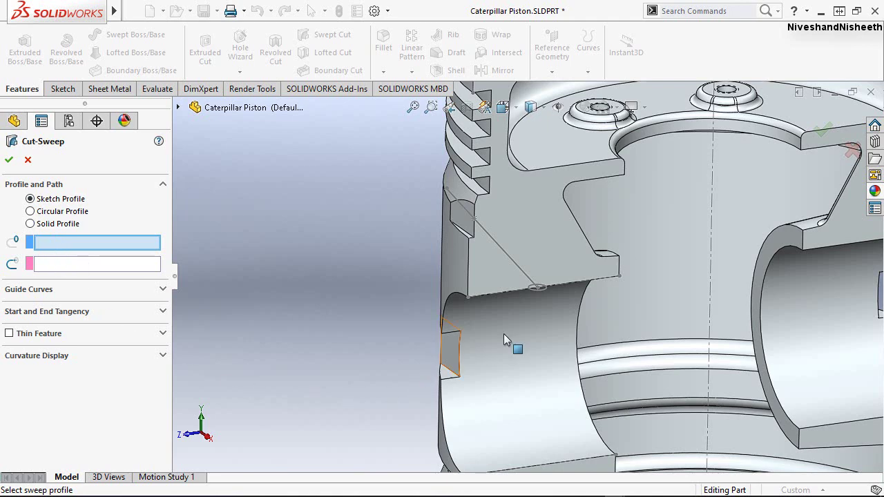
scroll(542, 287, down, 3)
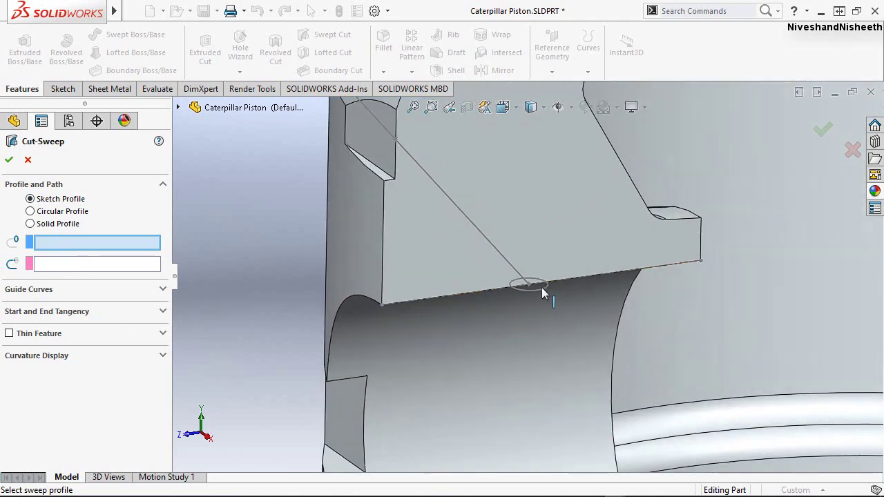
click(534, 280)
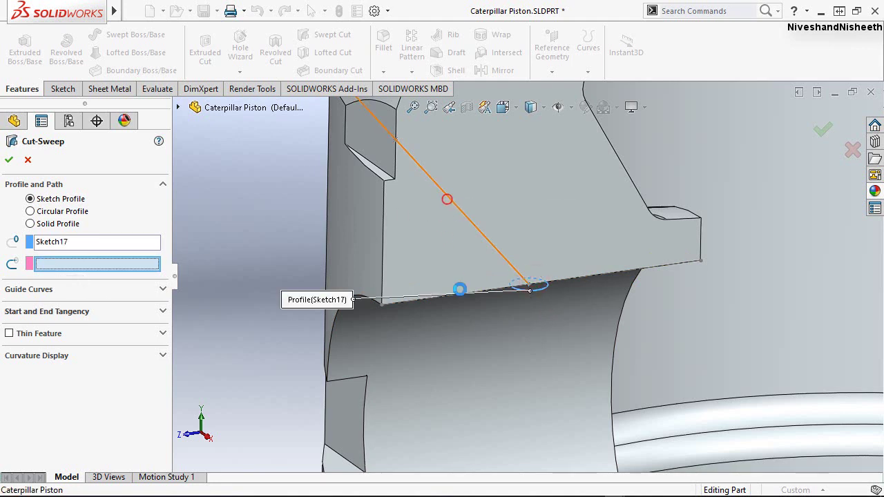
click(483, 233)
scroll(464, 356, up, 3)
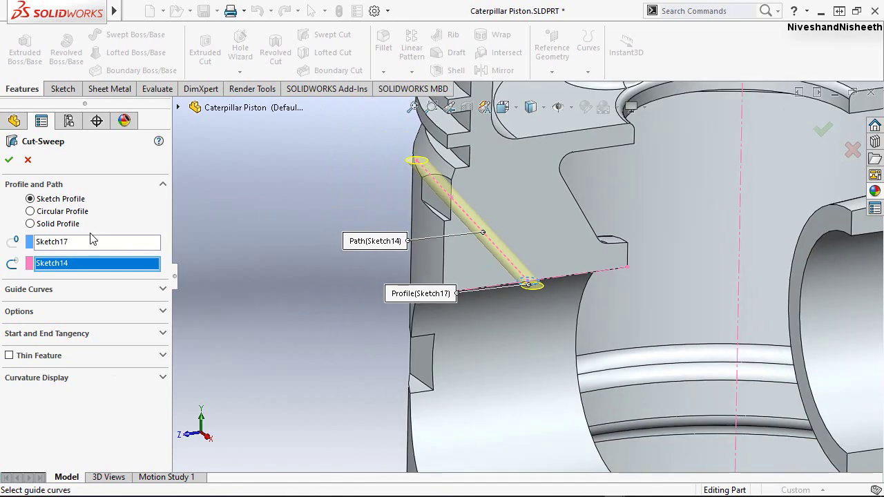
Turn off Section View and orbit the piston to inspect Cut-Sweep2's hole from outside
click(346, 205)
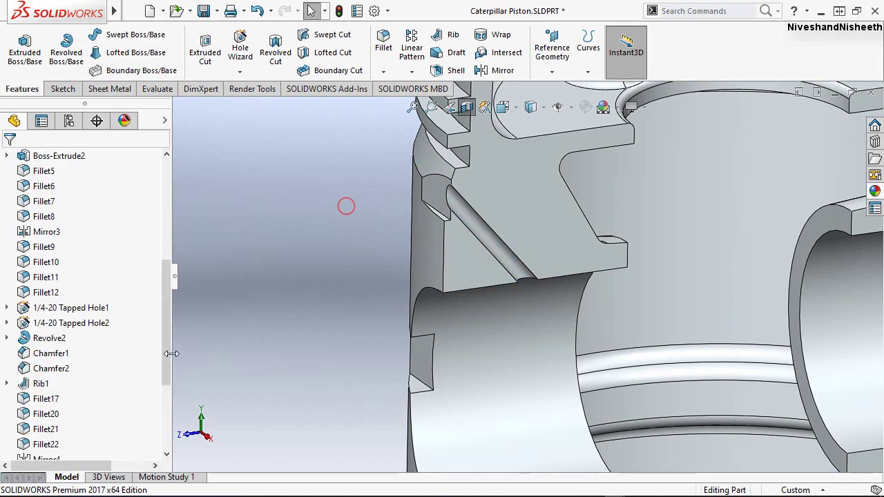
click(468, 106)
scroll(543, 334, down, 3)
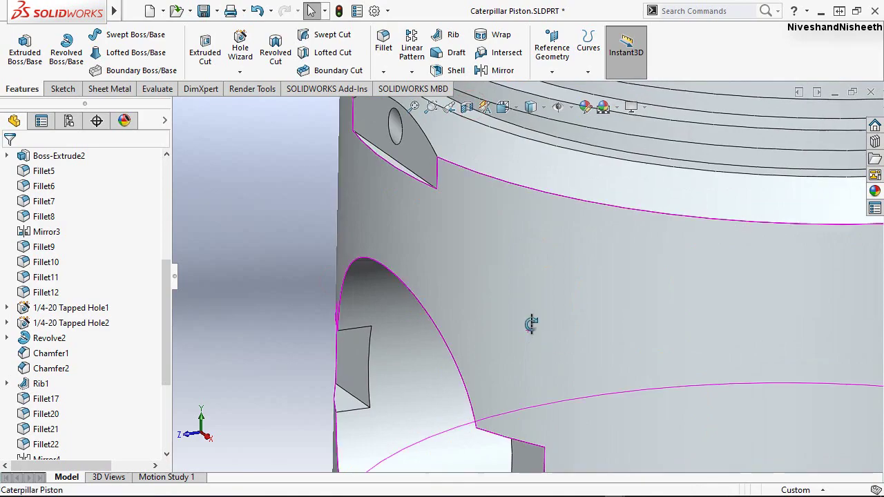
mouse_move(543, 333)
middle_down()
mouse_move(600, 297)
mouse_move(601, 415)
mouse_move(595, 354)
mouse_move(554, 248)
middle_up()
scroll(554, 248, up, 5)
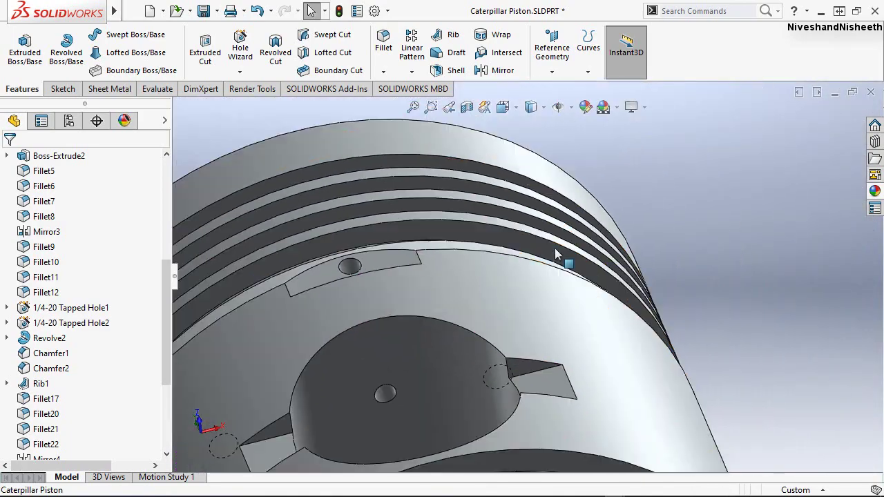
scroll(545, 269, up, 3)
scroll(490, 314, down, 2)
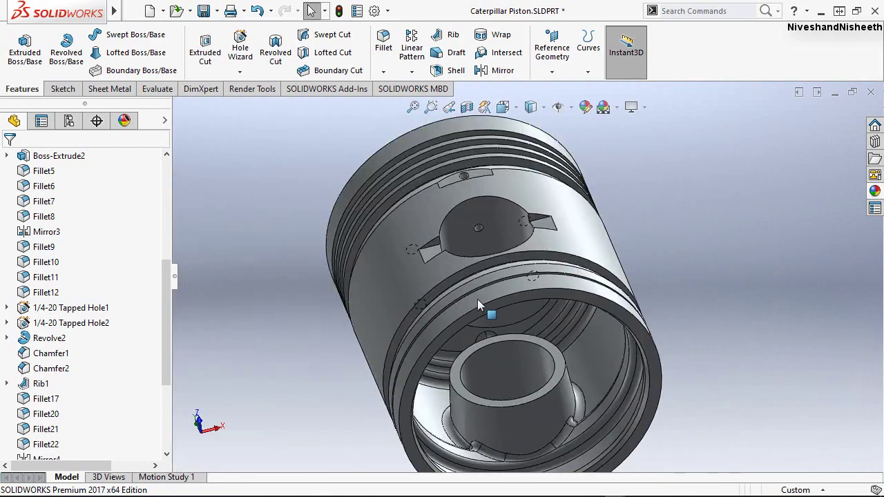
scroll(491, 328, up, 2)
scroll(483, 155, down, 2)
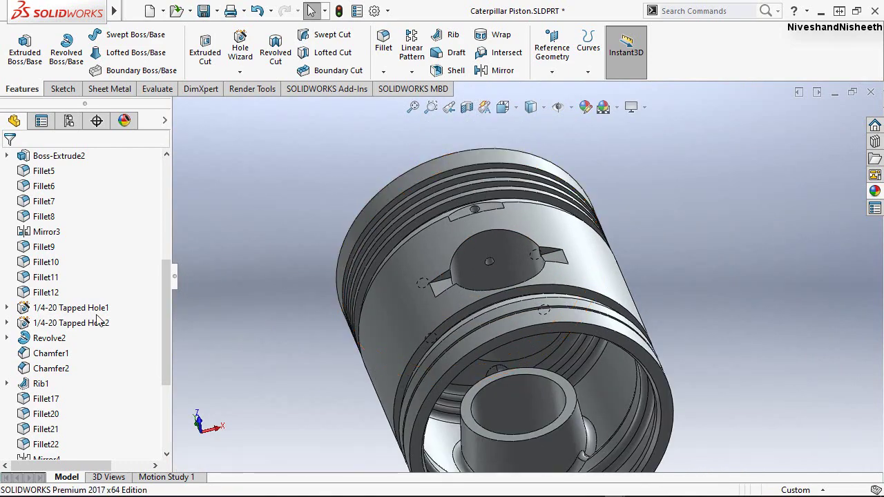
scroll(80, 412, down, 3)
click(66, 448)
scroll(83, 379, up, 3)
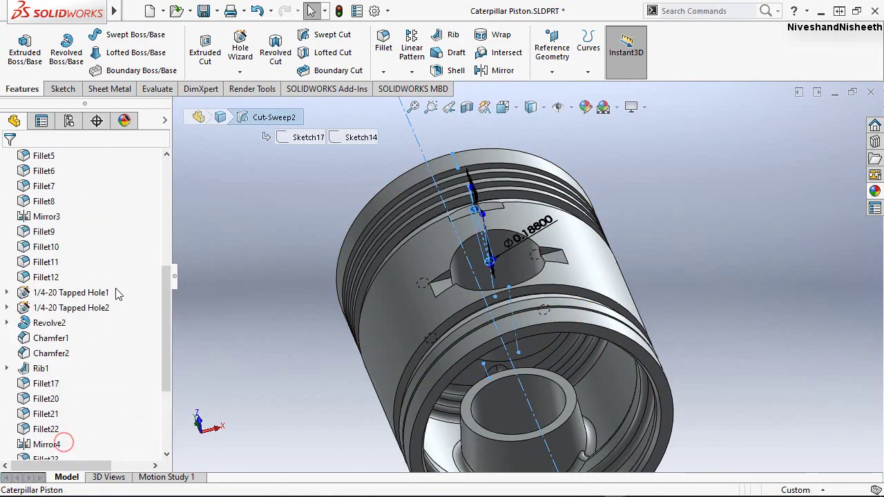
scroll(114, 292, up, 5)
scroll(93, 272, up, 1)
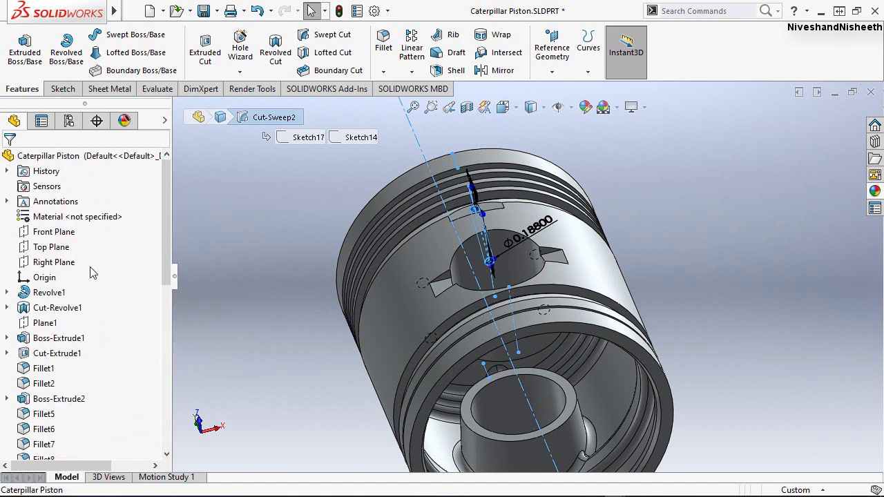
Mirror Cut-Sweep2 across the Front Plane for a matching hole on the opposite side
click(61, 233)
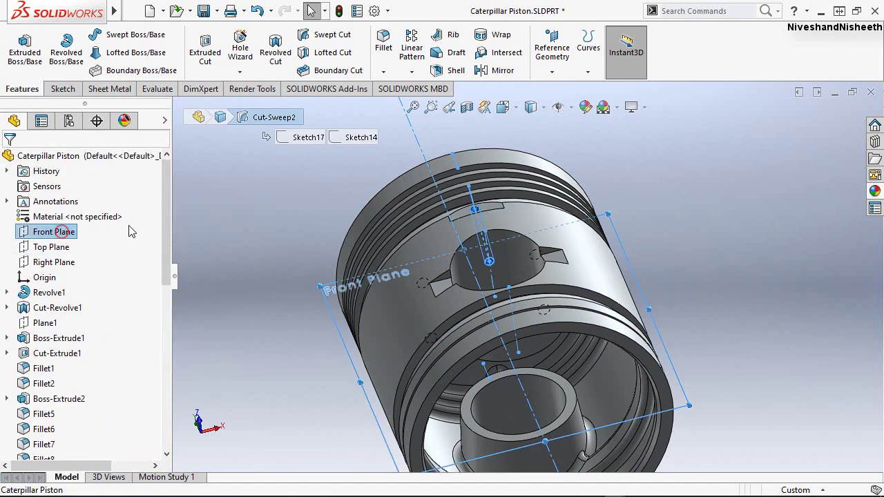
click(498, 71)
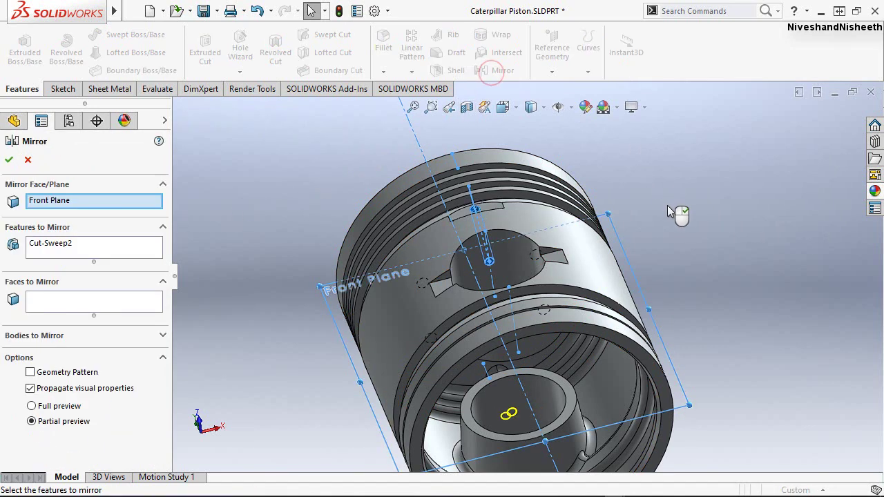
click(9, 161)
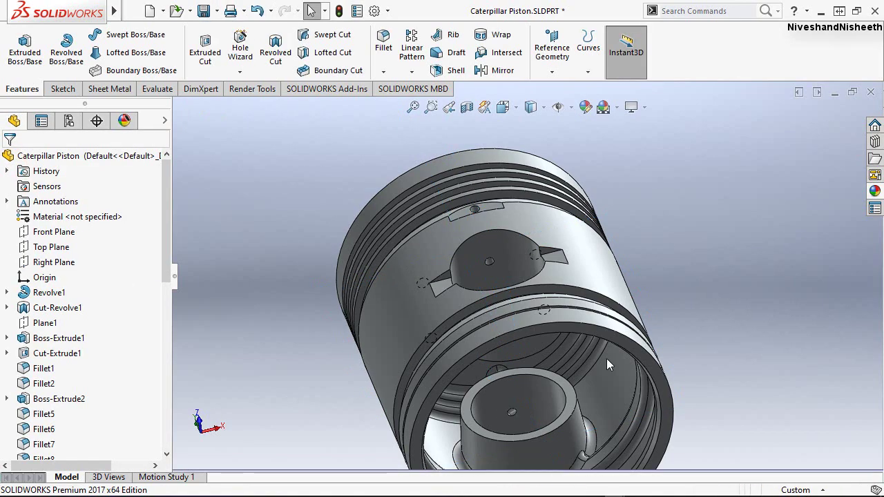
mouse_move(538, 374)
middle_down()
mouse_move(350, 268)
mouse_move(364, 259)
middle_up()
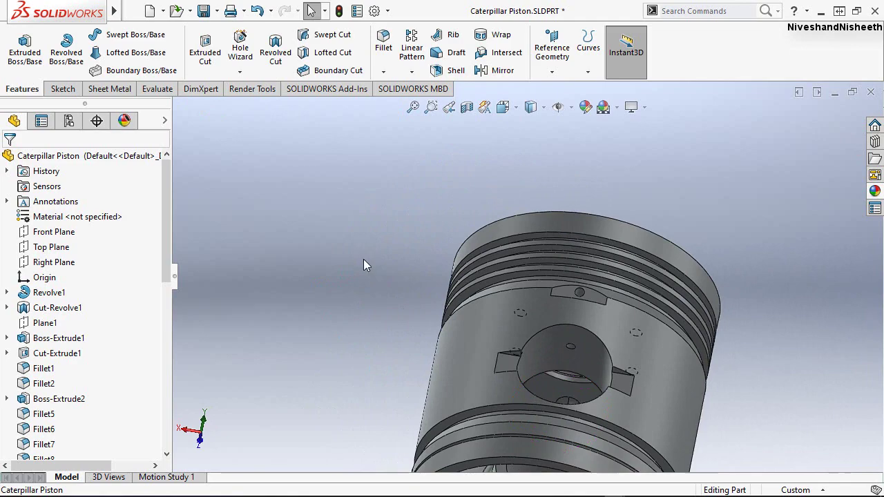
Switch the piston to the isometric view
click(515, 112)
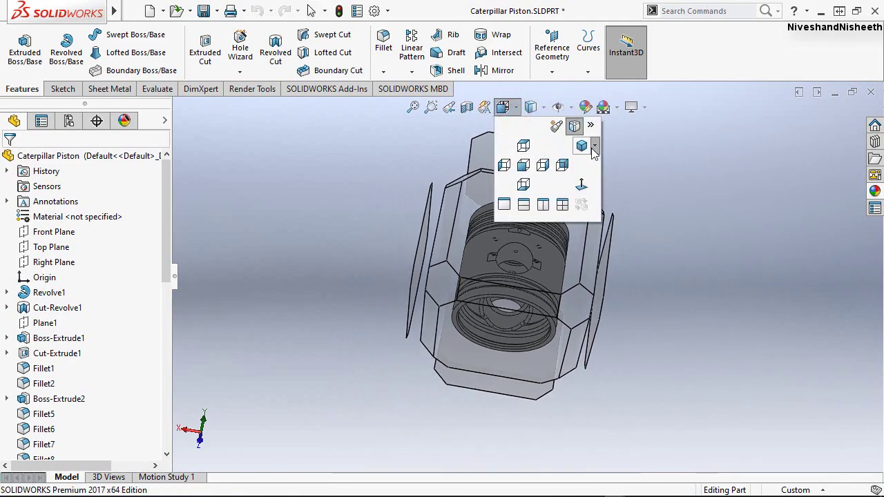
click(591, 146)
click(603, 164)
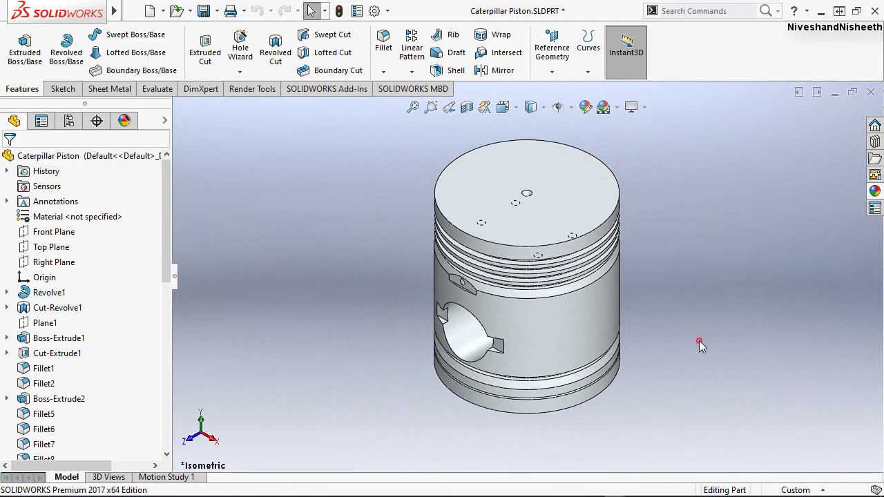
Save the Caterpillar Piston part
key(ctrl+s)
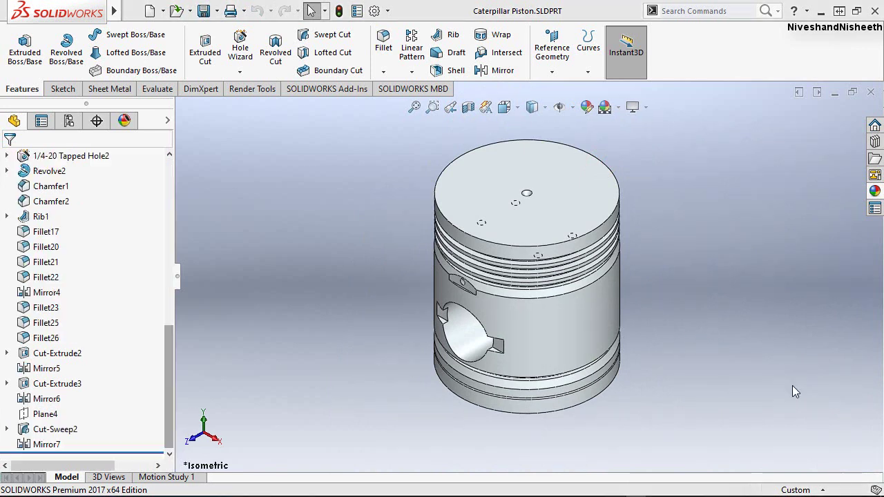
click(793, 387)
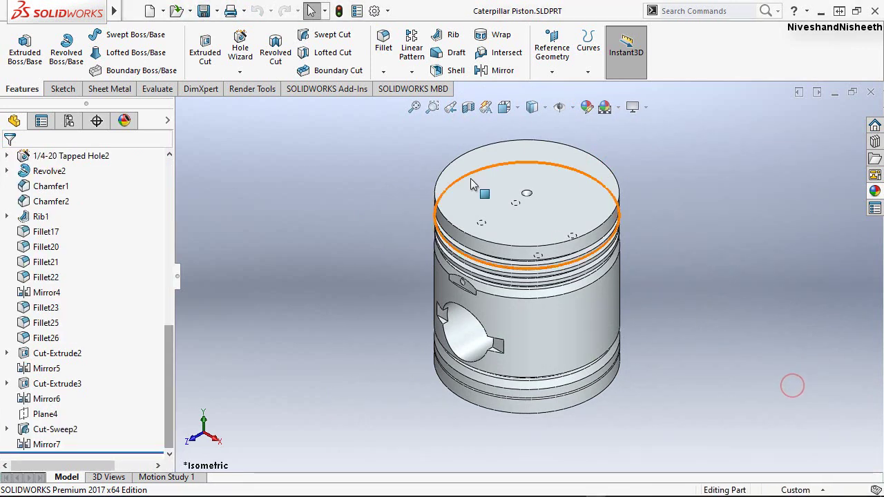
click(552, 71)
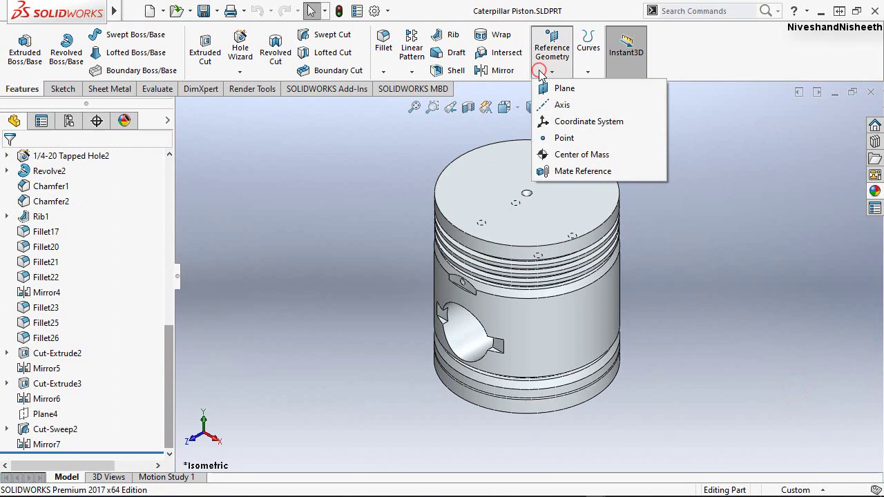
Create Axis1 from the cylindrical skirt face and extend it above the top face
click(556, 104)
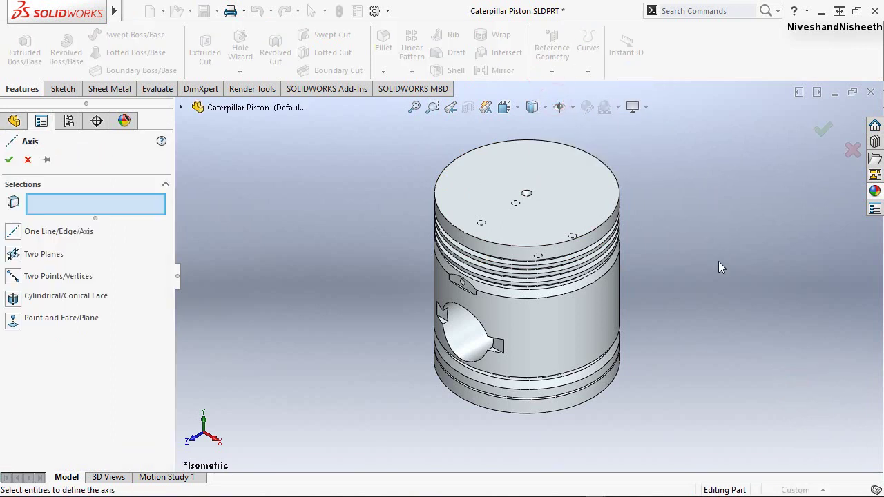
click(575, 321)
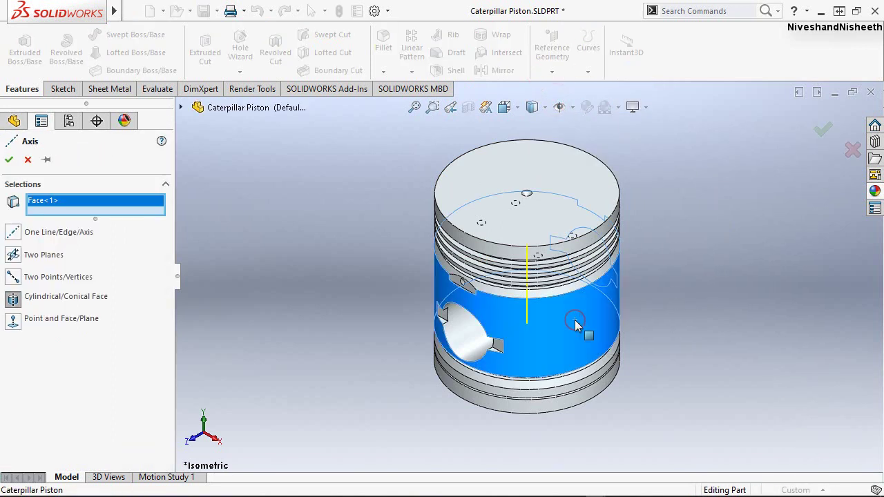
click(9, 160)
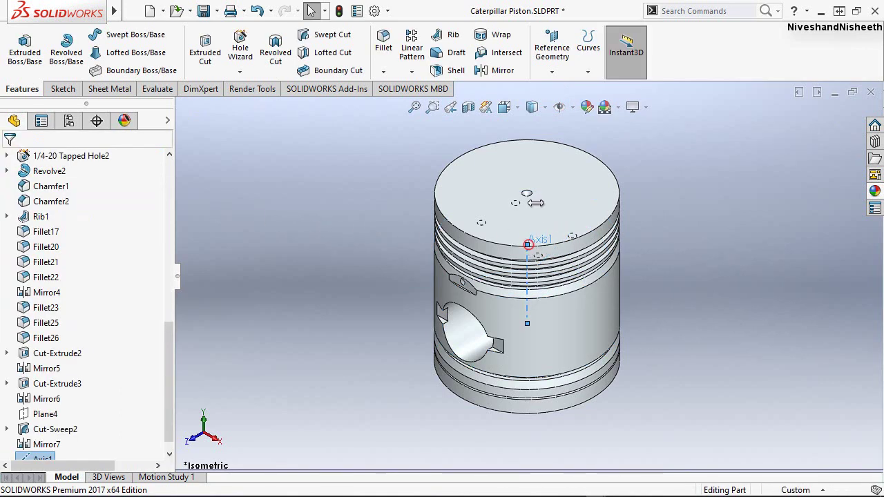
drag(536, 203, 537, 158)
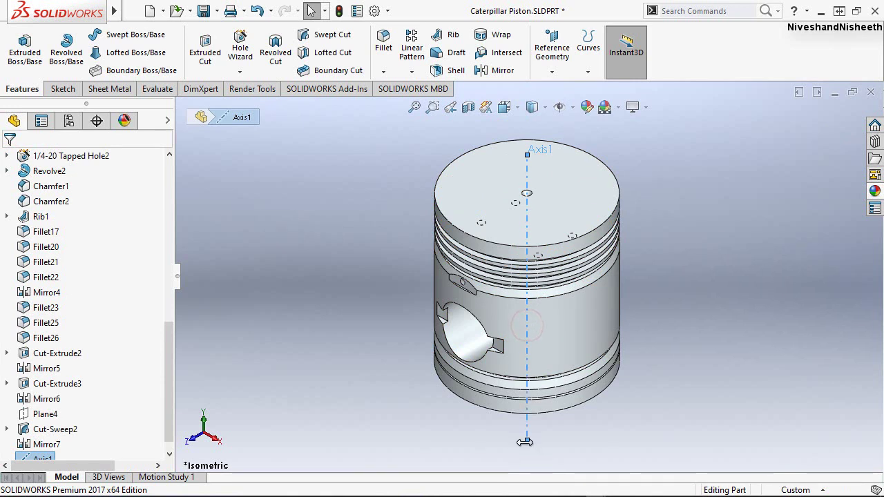
click(345, 228)
click(346, 247)
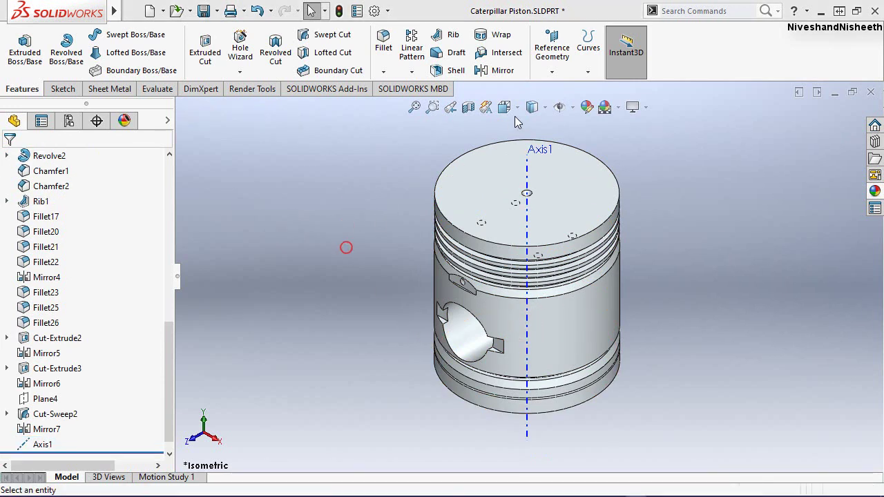
click(552, 74)
Add a reference plane from the Front Plane at 67.50° through Axis1, and accept it
click(563, 89)
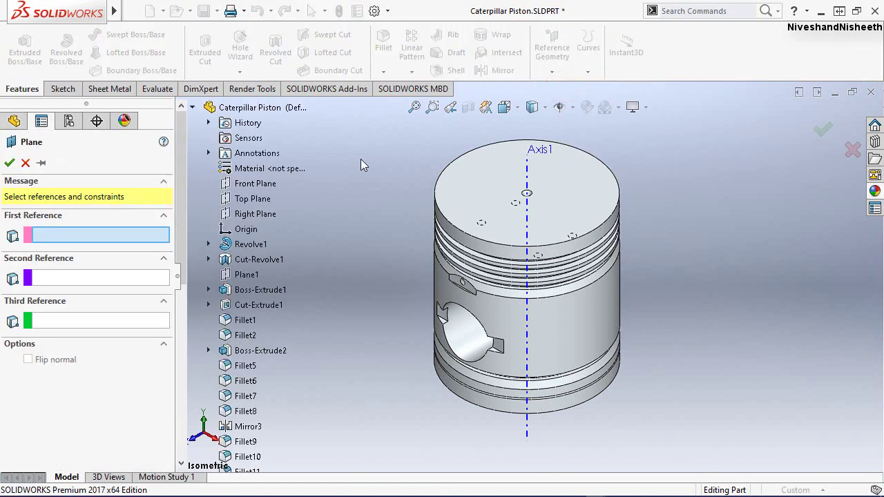
click(262, 190)
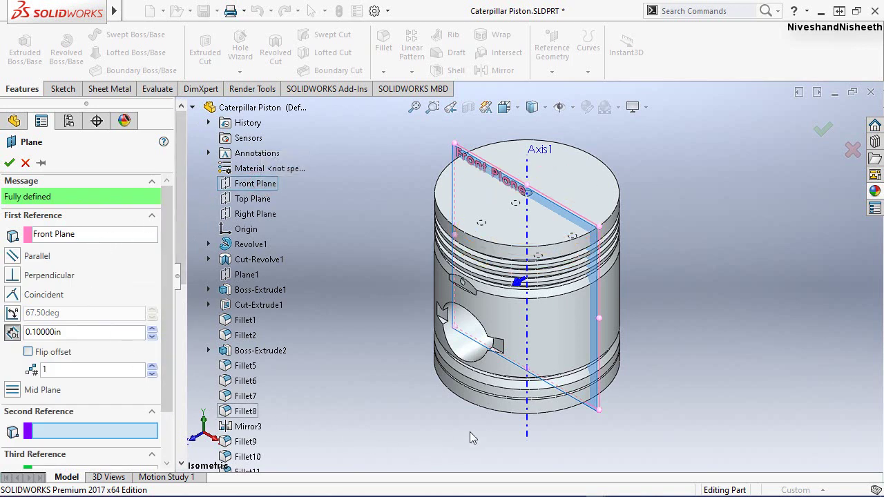
click(527, 428)
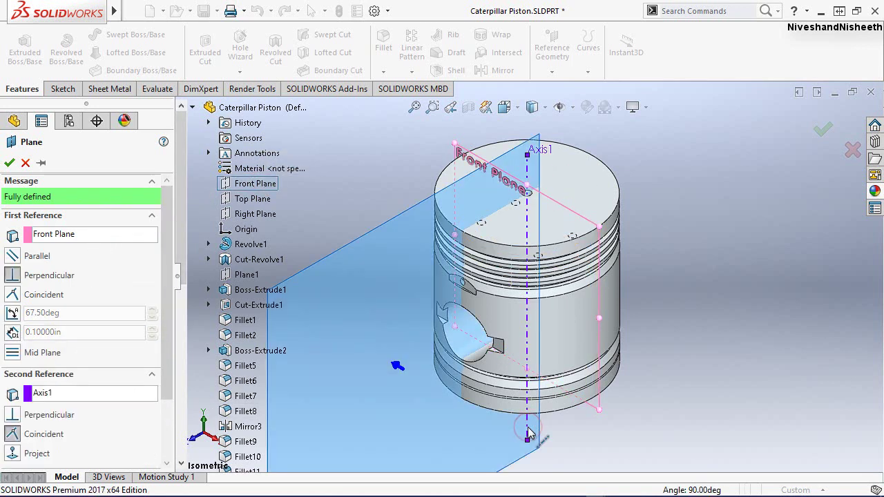
click(13, 313)
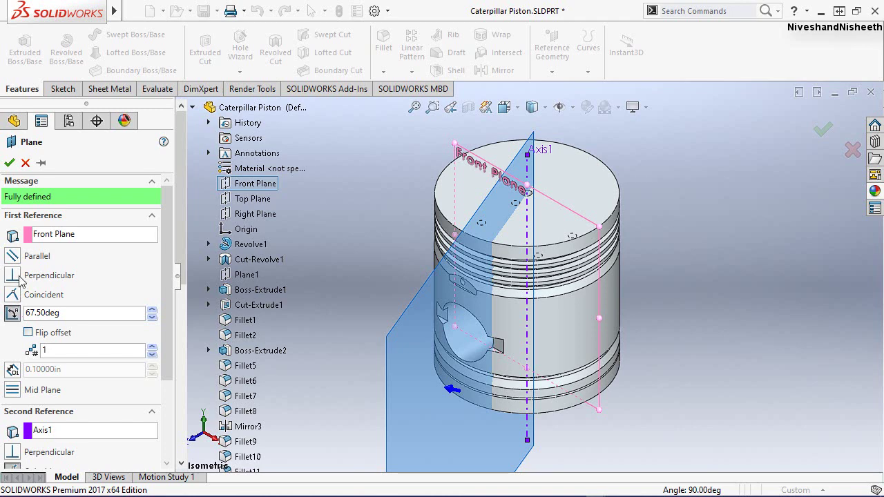
click(9, 163)
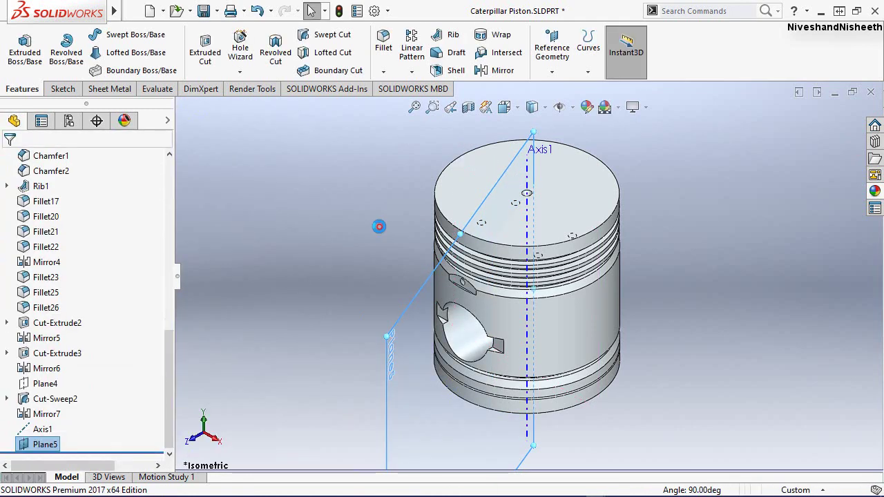
click(379, 227)
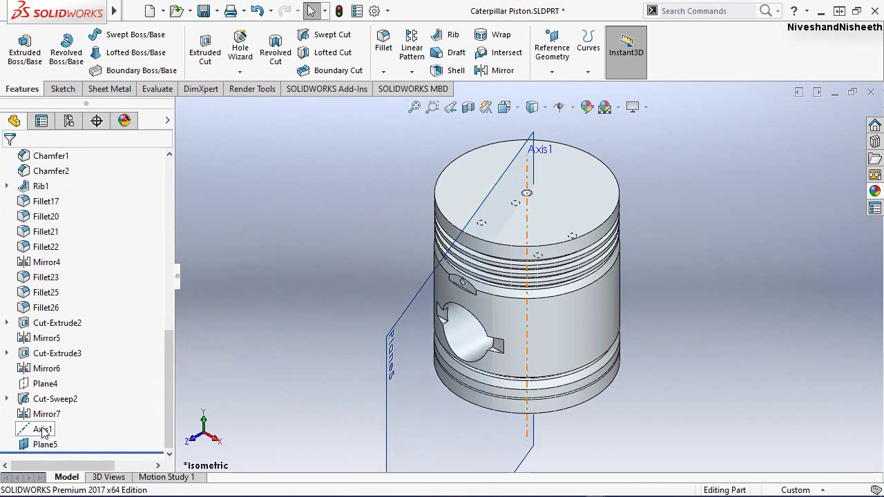
Hide Axis1 and reorient the view to face the new plane
click(43, 430)
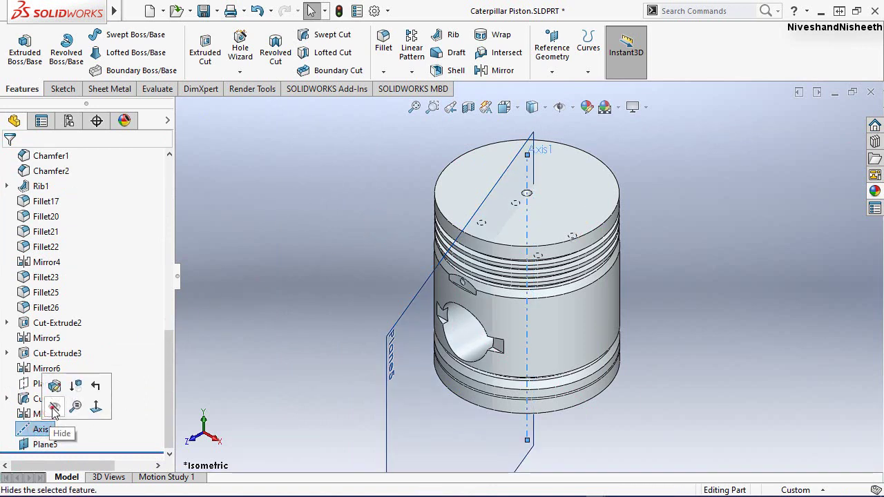
click(55, 410)
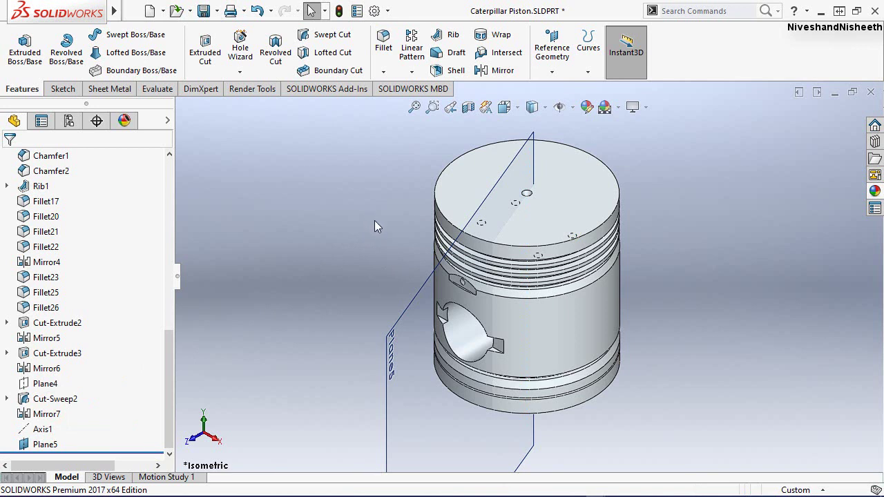
click(516, 110)
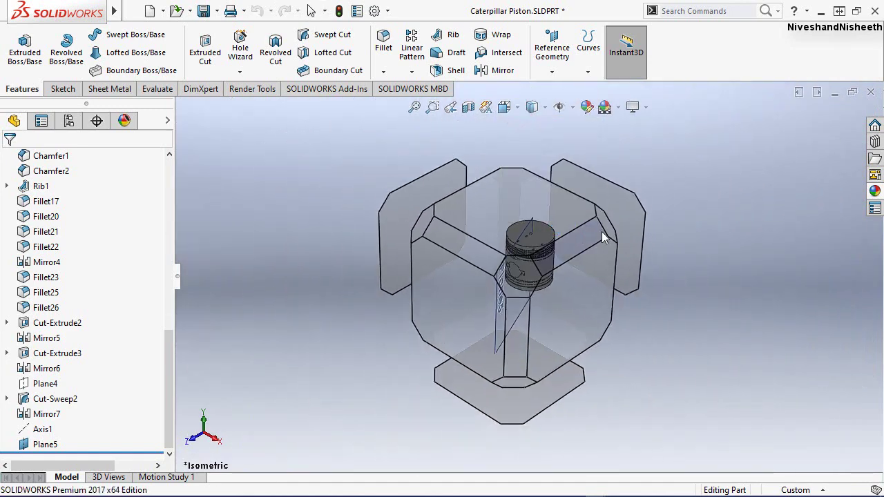
click(614, 230)
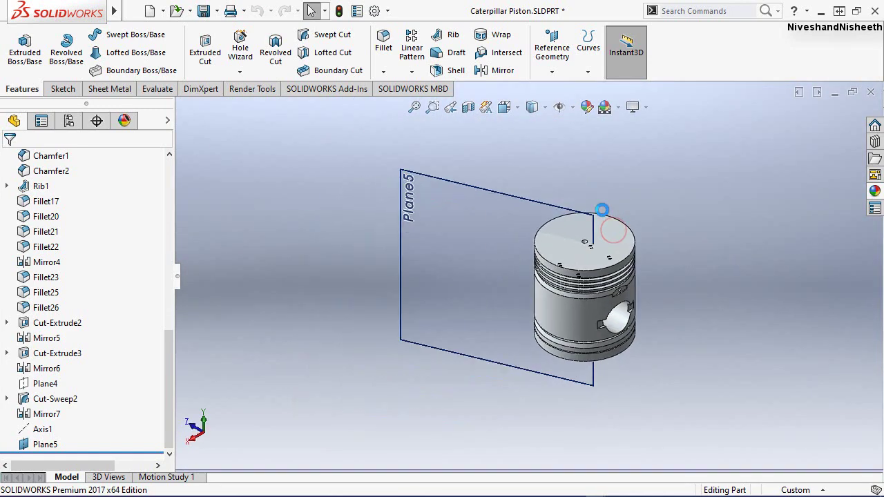
Enlarge Plane5 up and to the right beside the piston, then bring up the Sketch tools
click(566, 210)
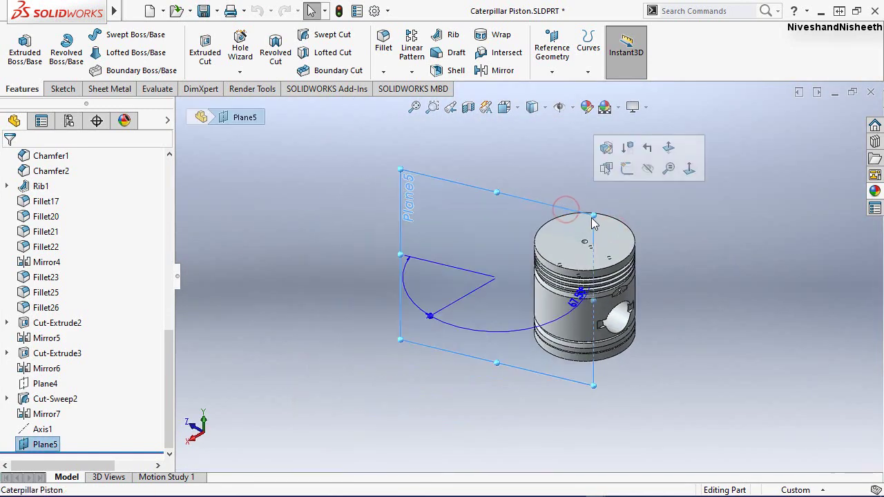
drag(593, 217, 677, 203)
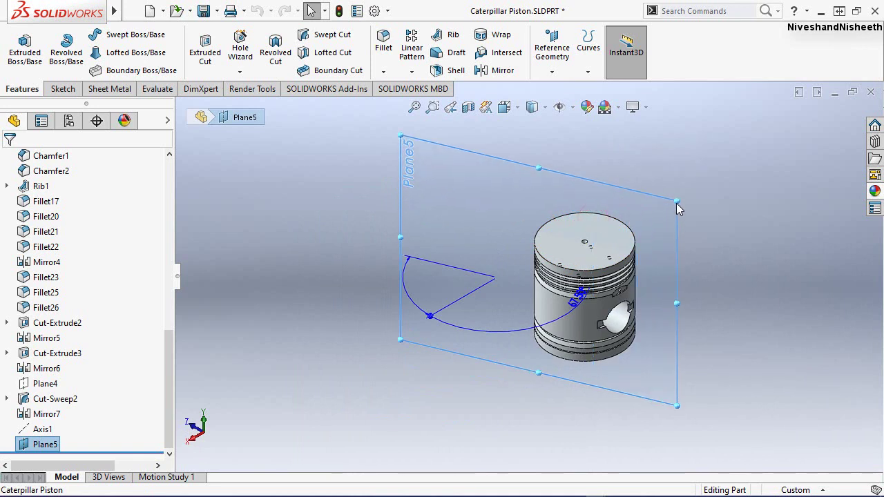
click(281, 188)
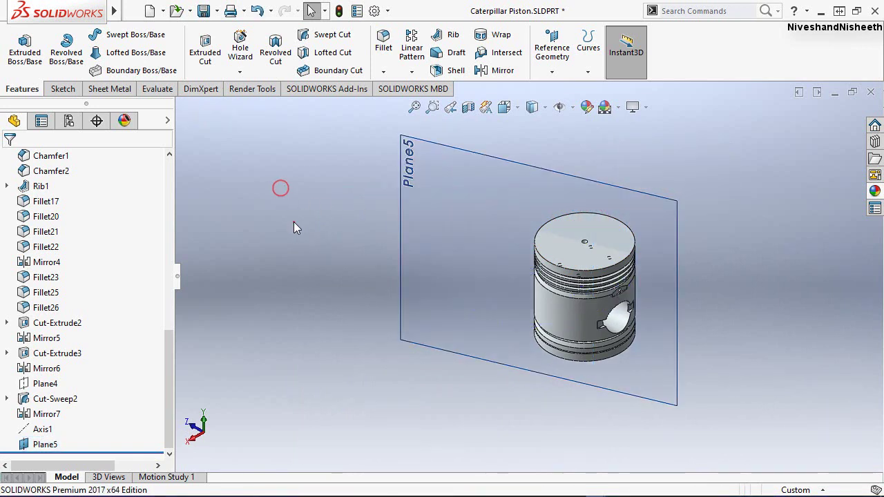
click(60, 88)
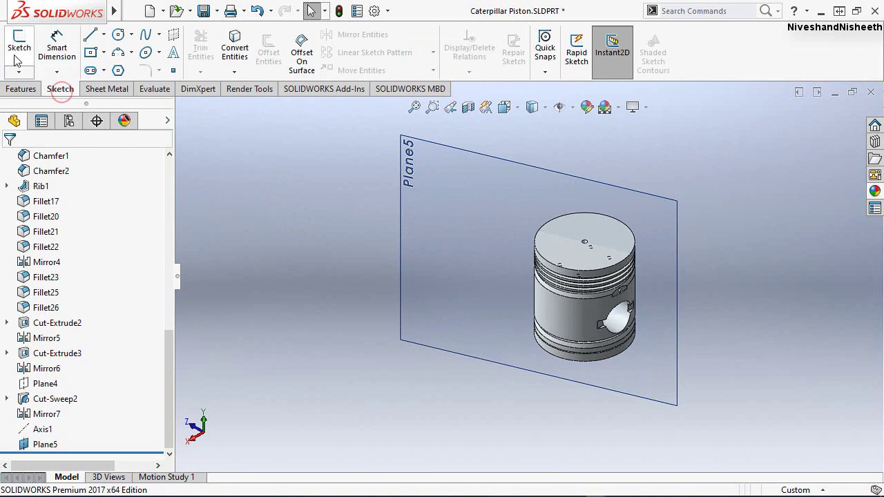
Open Sketch18 with Plane5 chosen in the viewport as its sketch plane
click(18, 58)
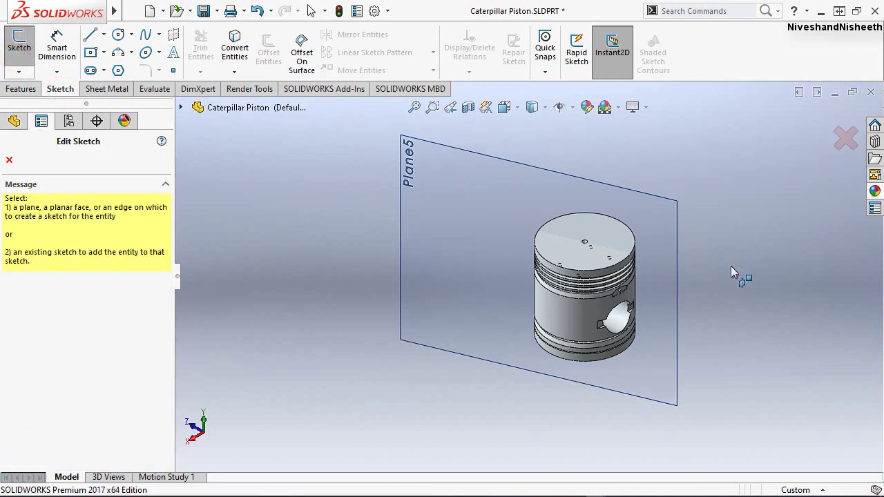
click(677, 312)
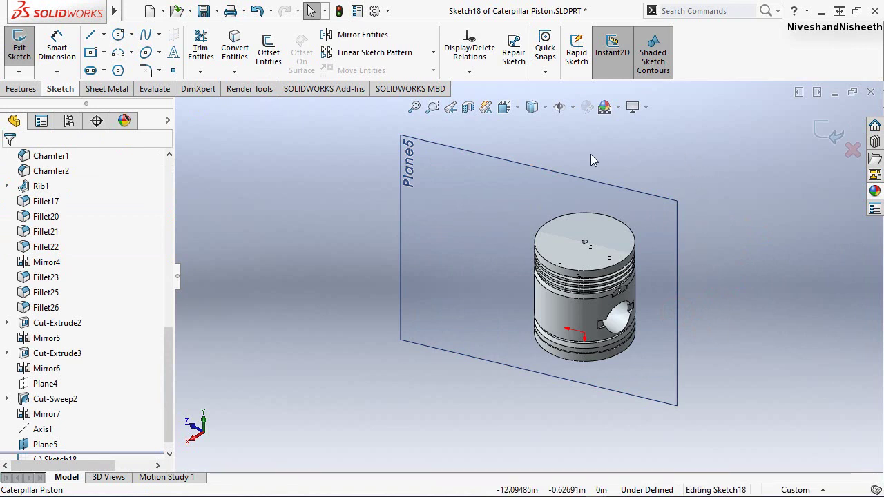
click(536, 172)
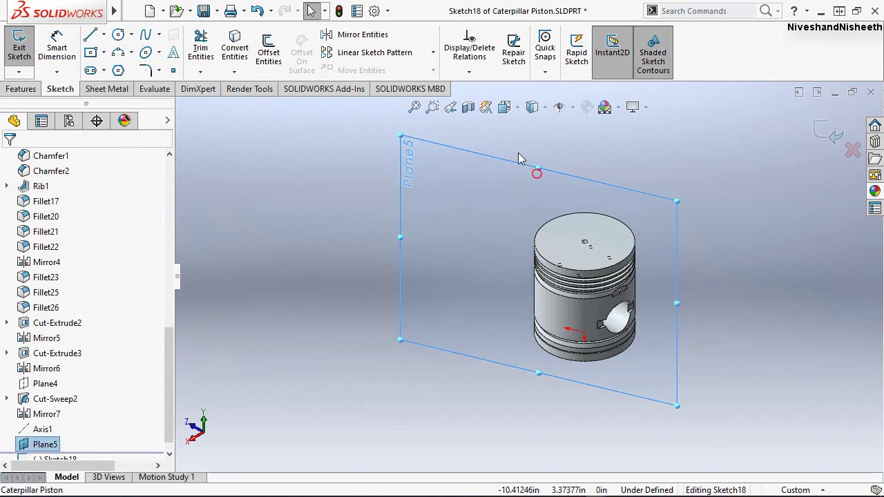
Turn on a Plane5 section view of the piston, zoom in, and hide Plane5
click(468, 108)
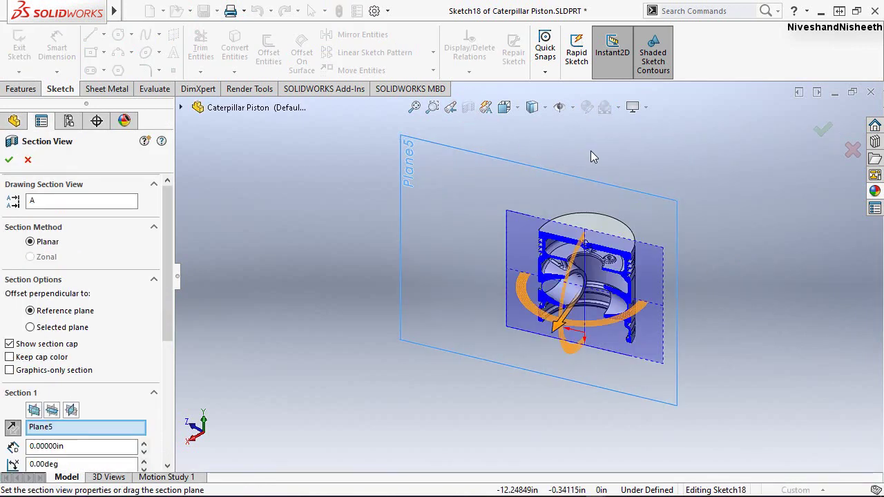
click(9, 159)
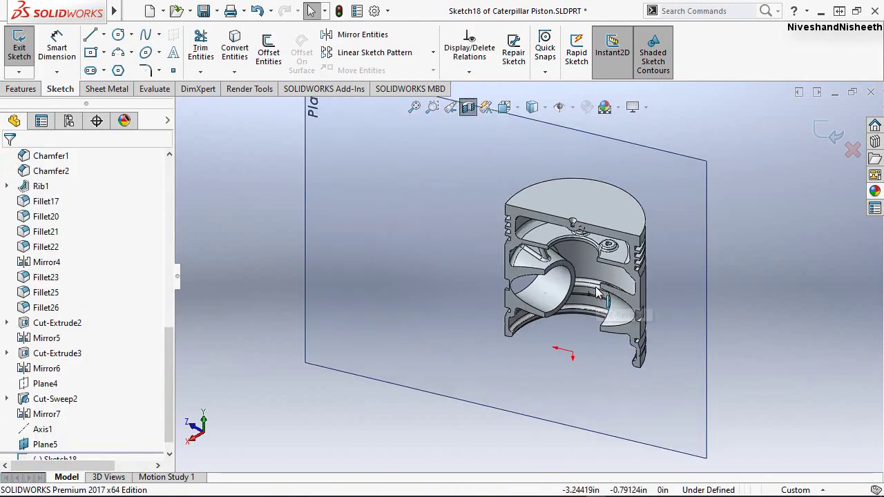
scroll(597, 293, down, 2)
scroll(598, 294, down, 2)
scroll(598, 293, down, 2)
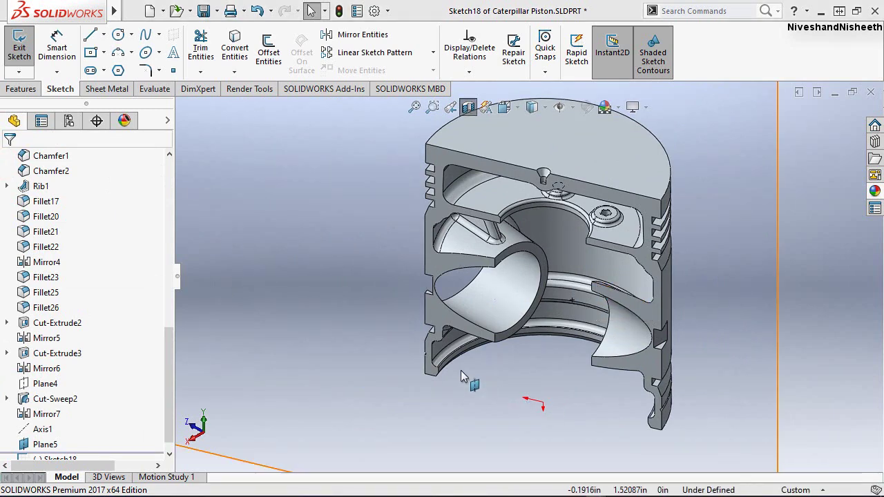
click(40, 444)
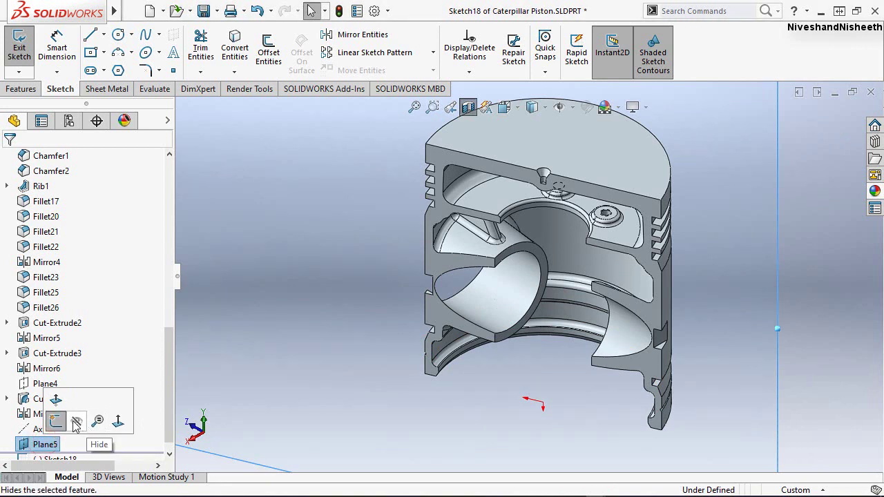
click(76, 420)
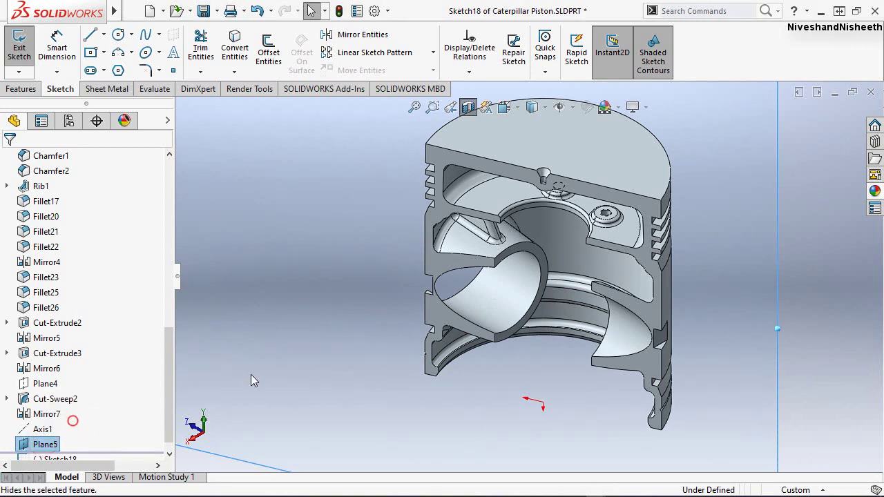
Draw an infinite horizontal construction centreline through the piston's centre
click(103, 34)
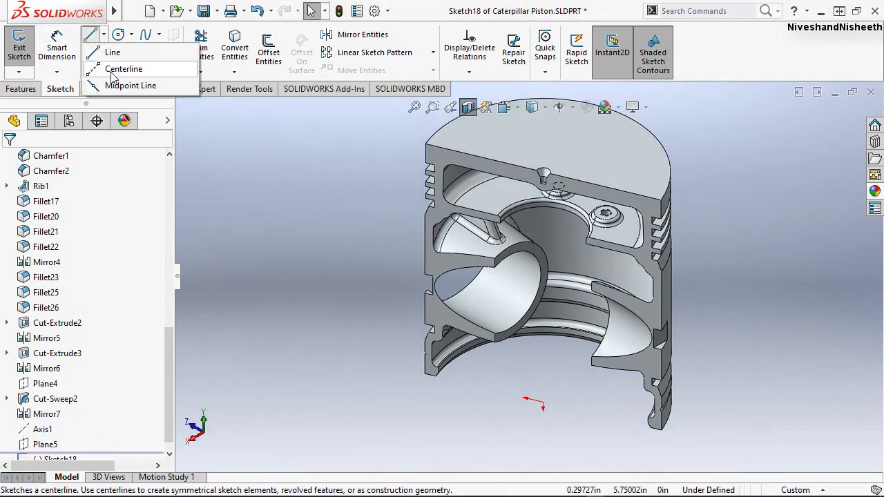
click(113, 71)
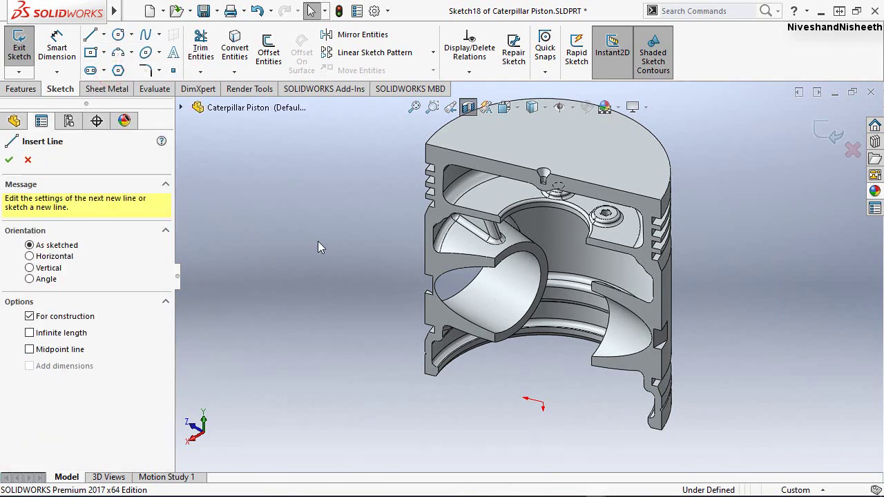
click(29, 257)
click(29, 334)
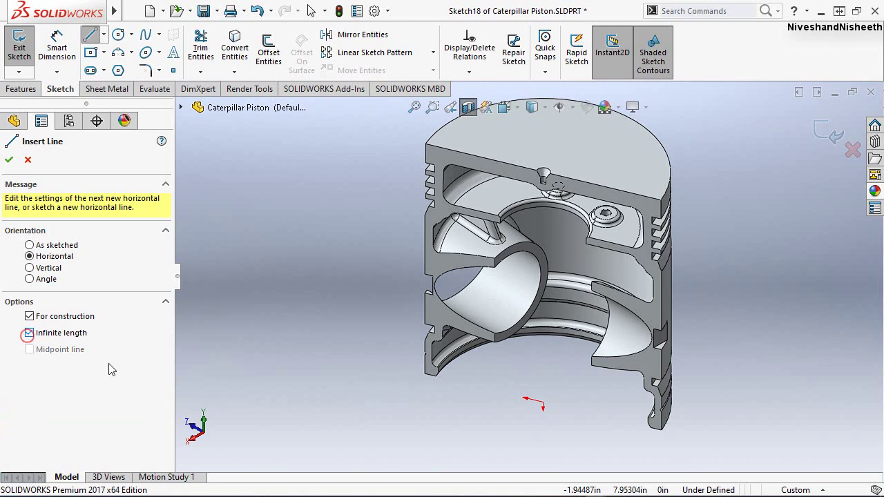
click(543, 404)
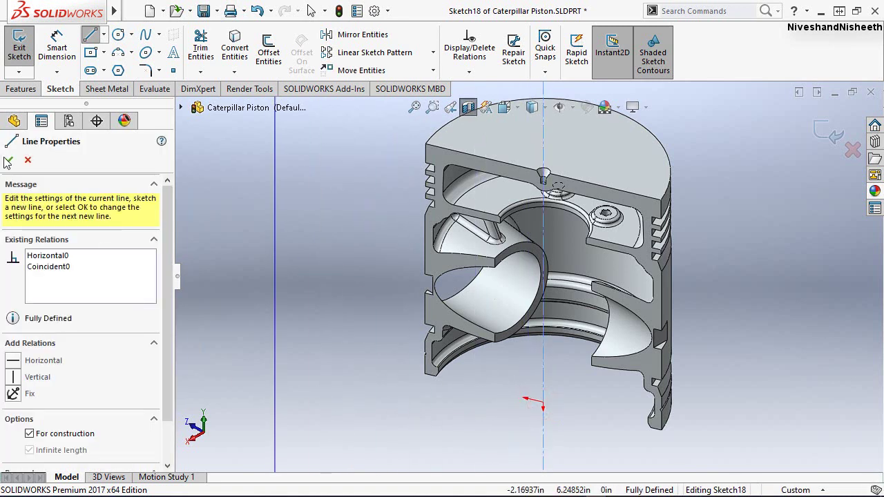
click(8, 160)
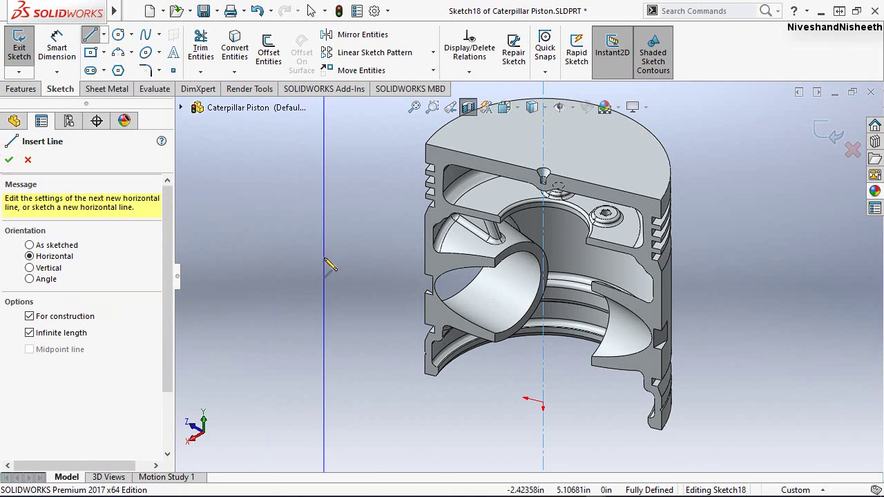
key(Escape)
scroll(573, 380, down, 2)
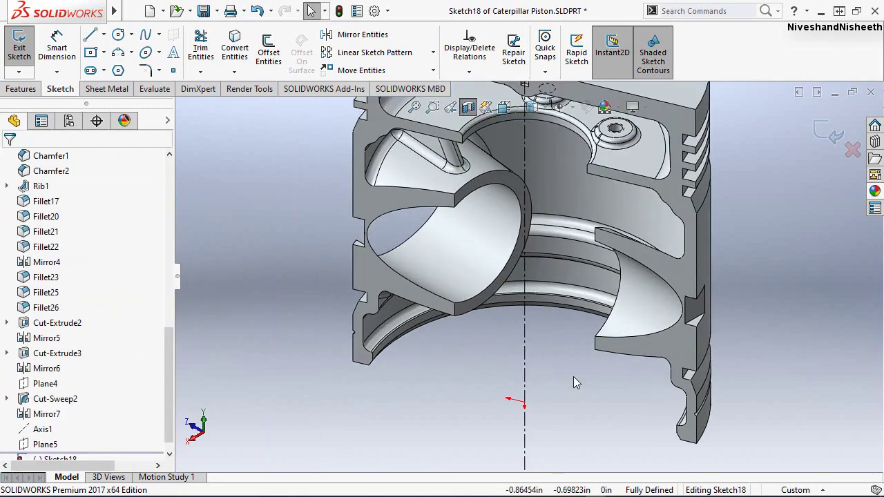
Draw a 0.109-diameter circle centred on the centreline, then return to selecting
click(119, 35)
click(525, 335)
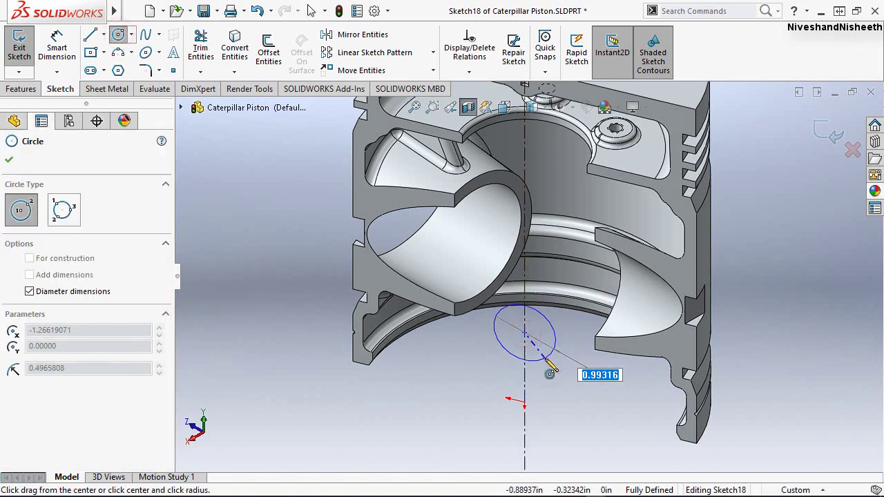
text(0.109)
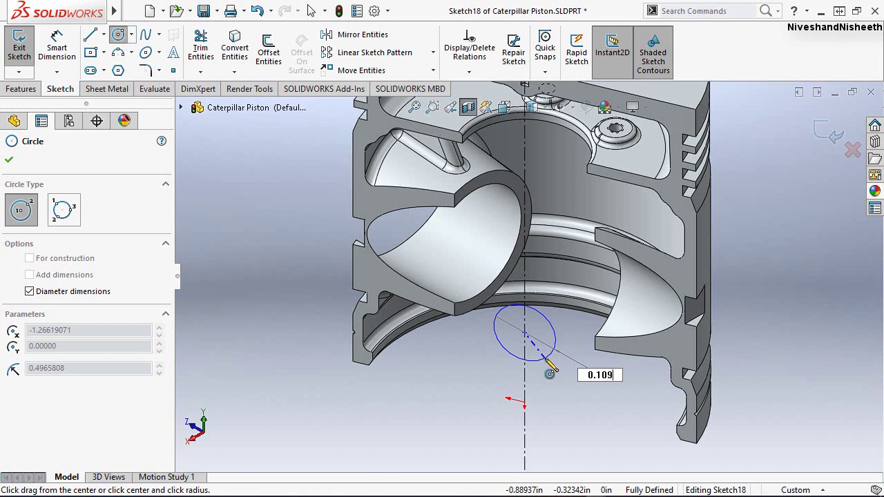
key(Return)
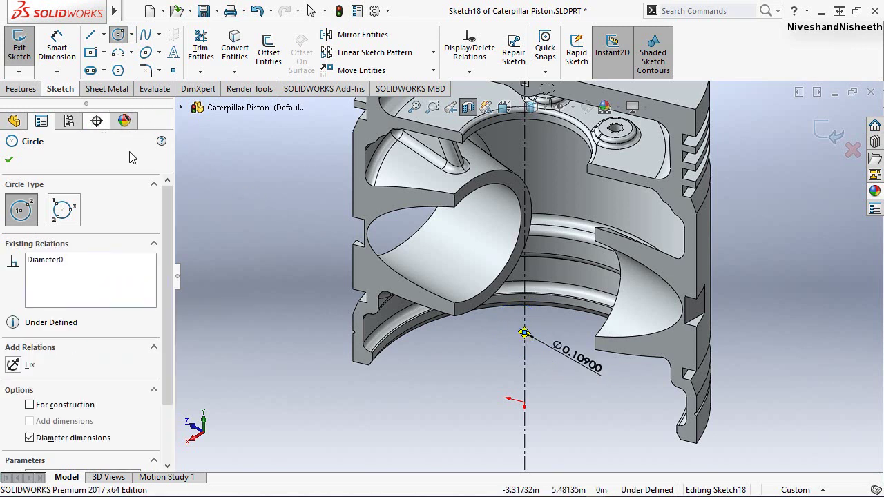
right_click(202, 185)
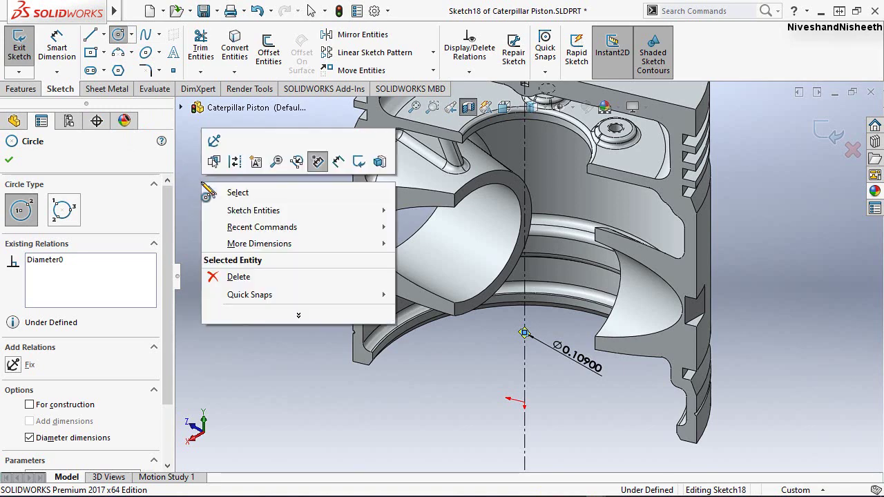
click(221, 191)
scroll(607, 258, down, 2)
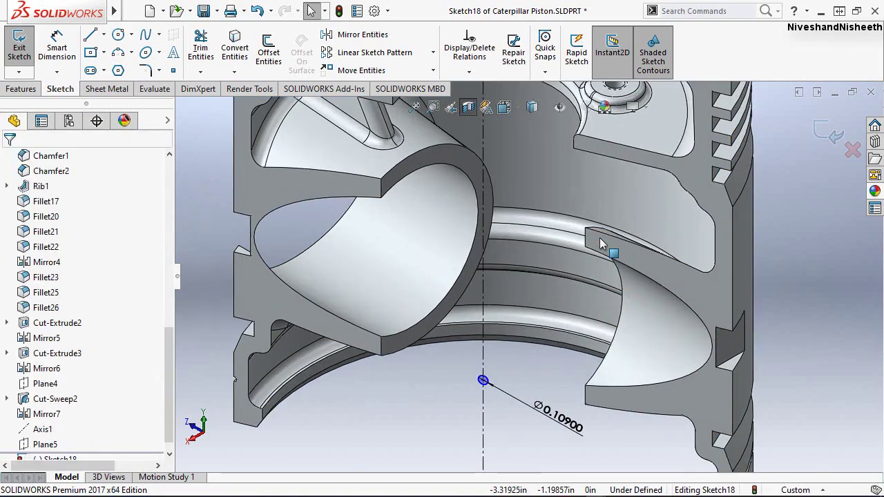
scroll(599, 238, down, 2)
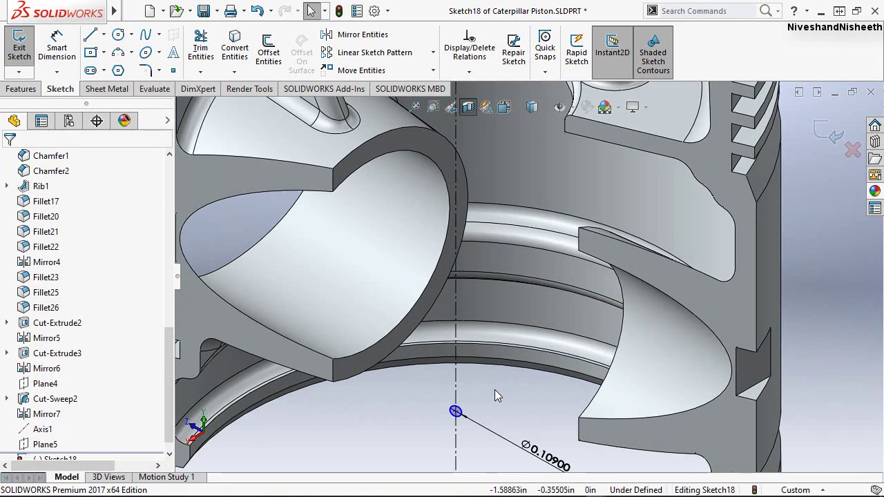
Convert the piston's groove edge into a sketch line
click(235, 47)
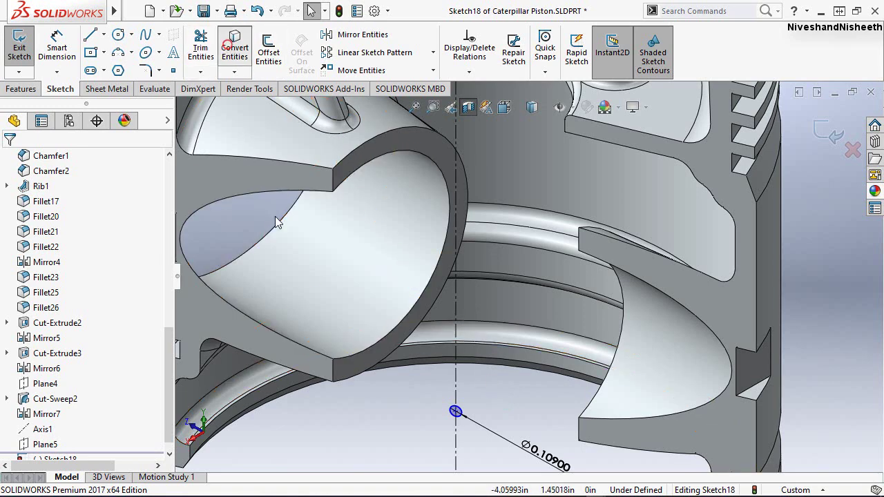
click(522, 250)
right_click(522, 247)
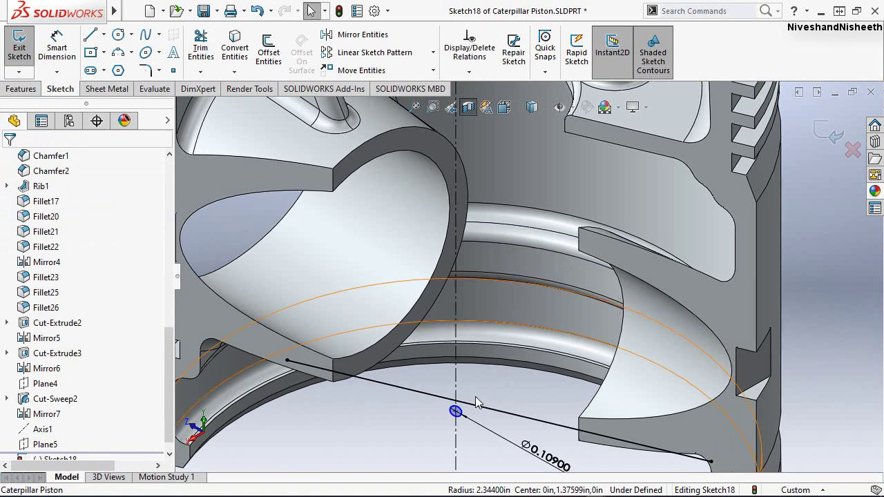
scroll(455, 398, down, 4)
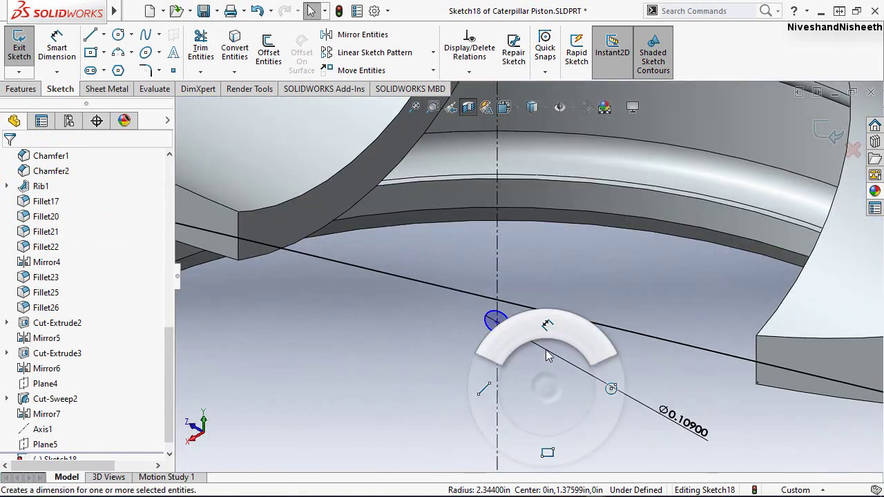
Dimension the circle's centre 0.156 from the converted line, fully defining Sketch18
right_drag(546, 387, 547, 353)
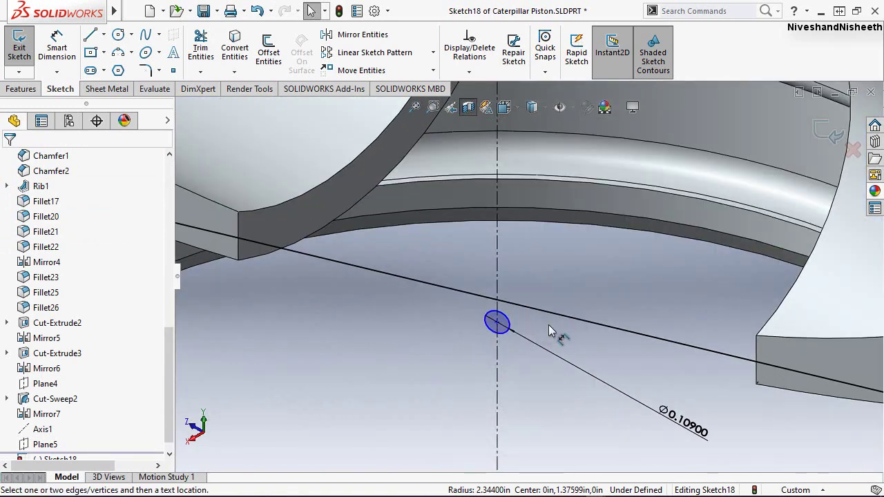
click(500, 325)
click(498, 323)
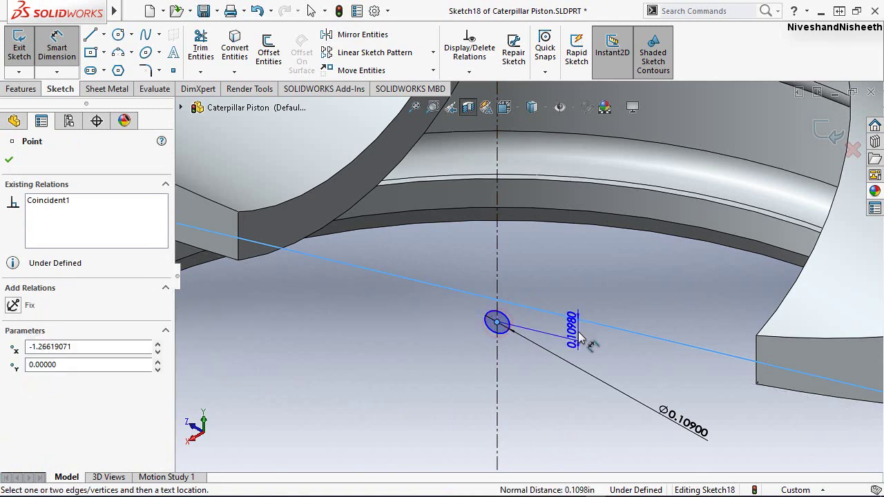
click(580, 339)
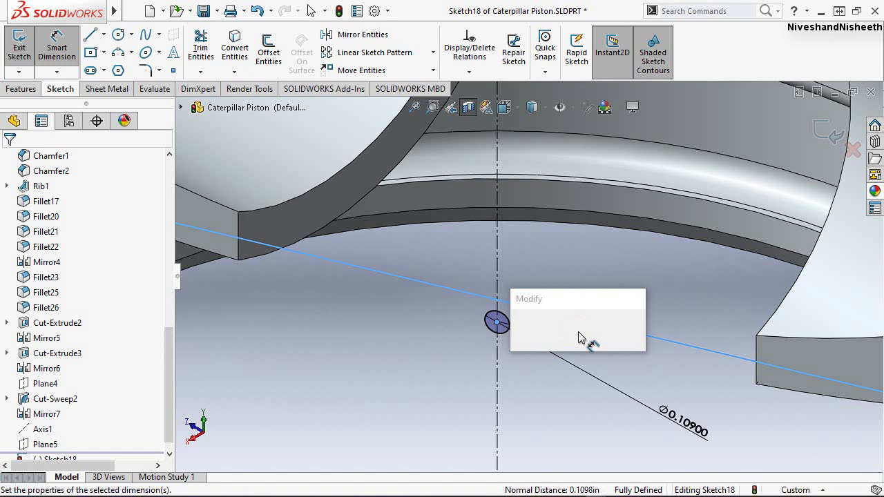
text(0)
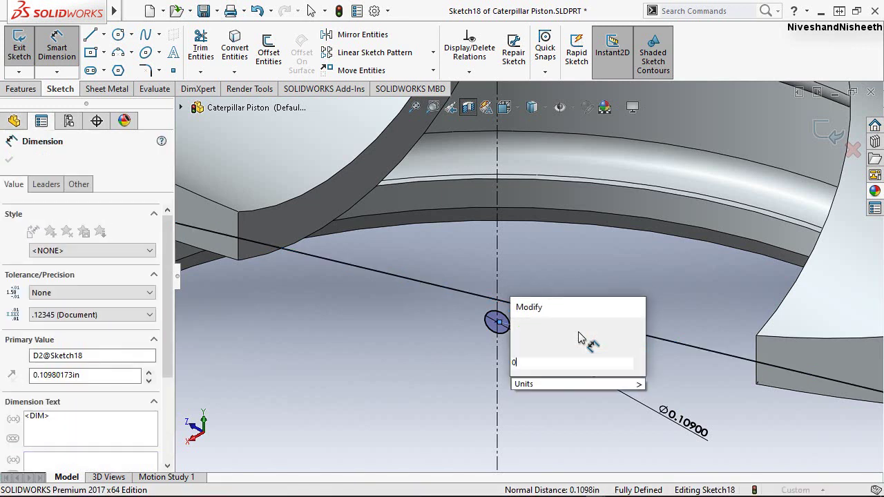
text(.156)
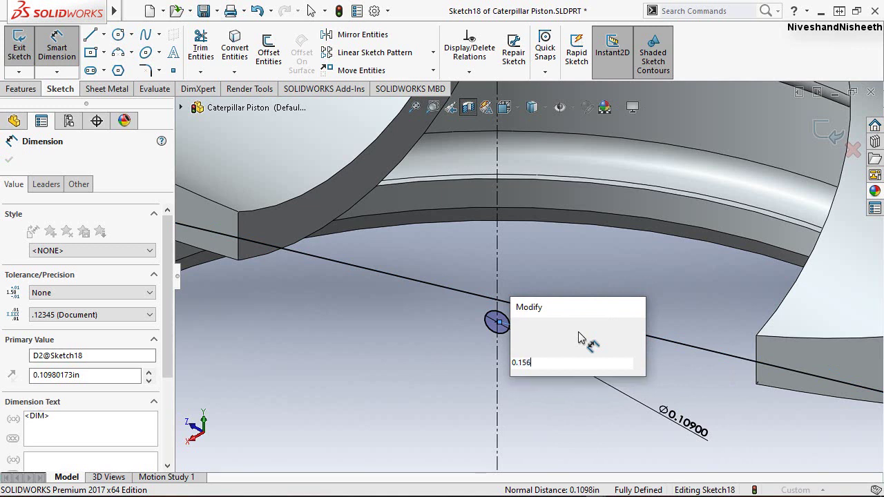
key(Escape)
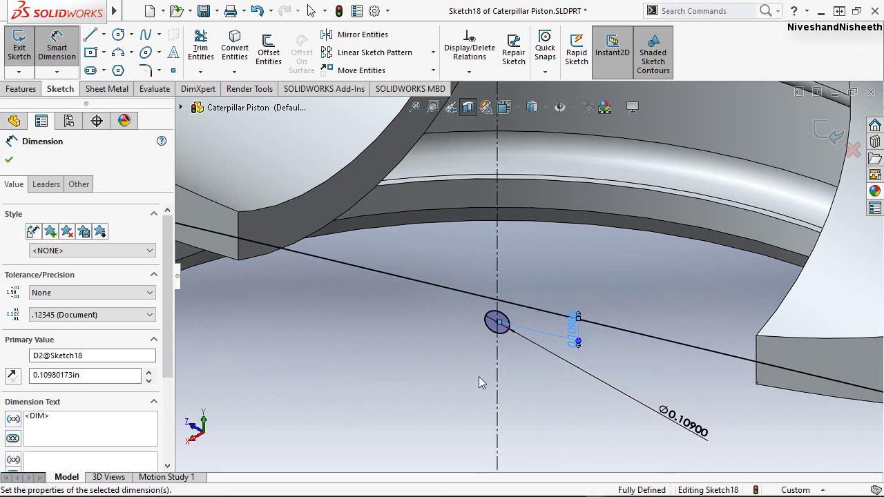
right_click(417, 345)
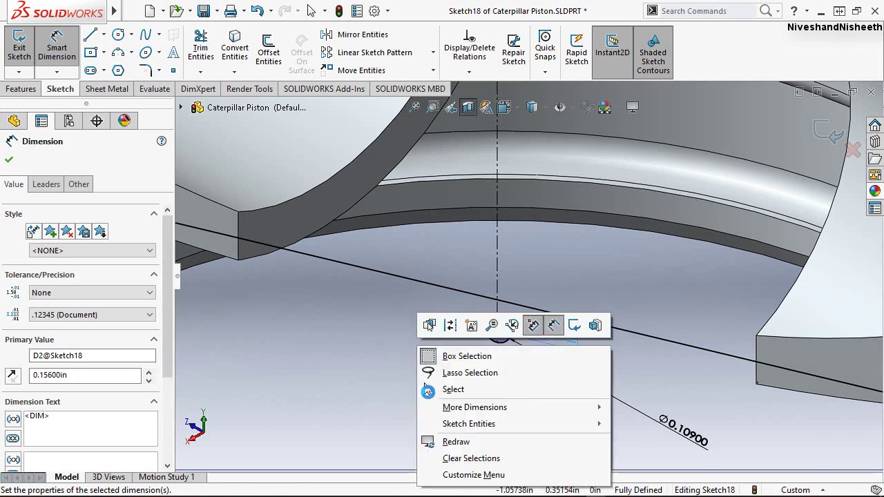
click(431, 390)
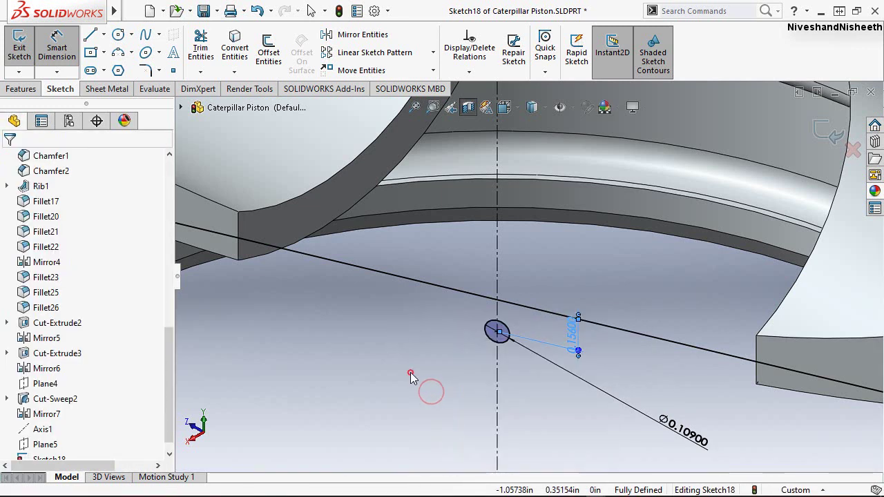
click(550, 316)
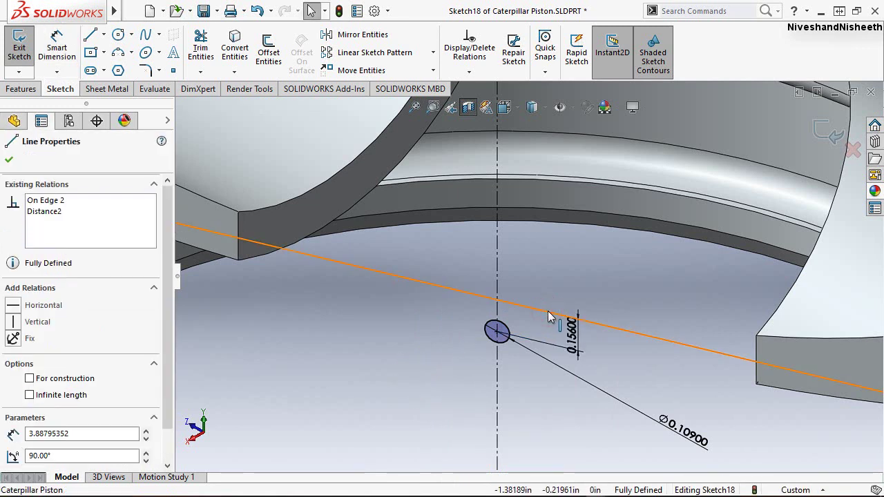
click(585, 286)
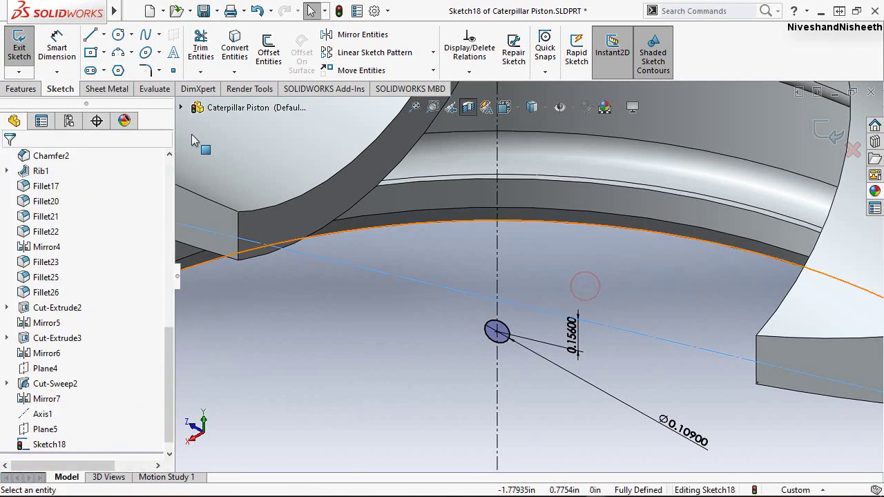
Exit Sketch18, turn off the section view, and zoom back out to the full piston
click(21, 55)
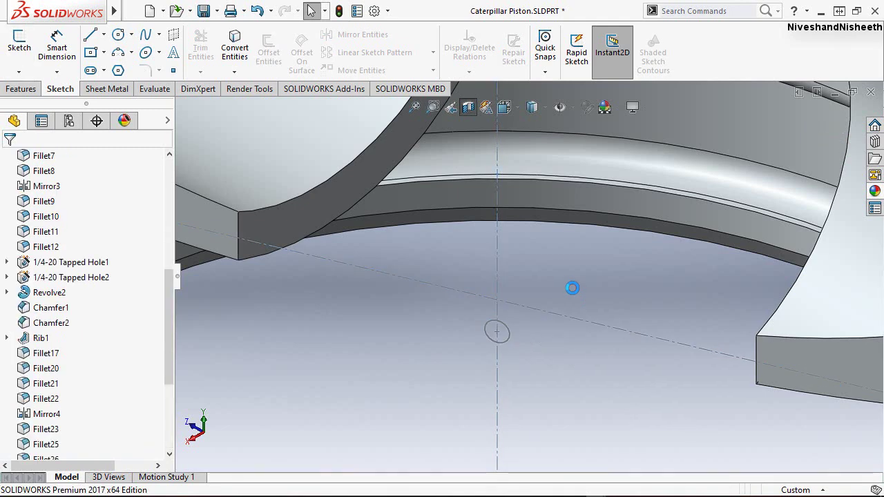
click(469, 107)
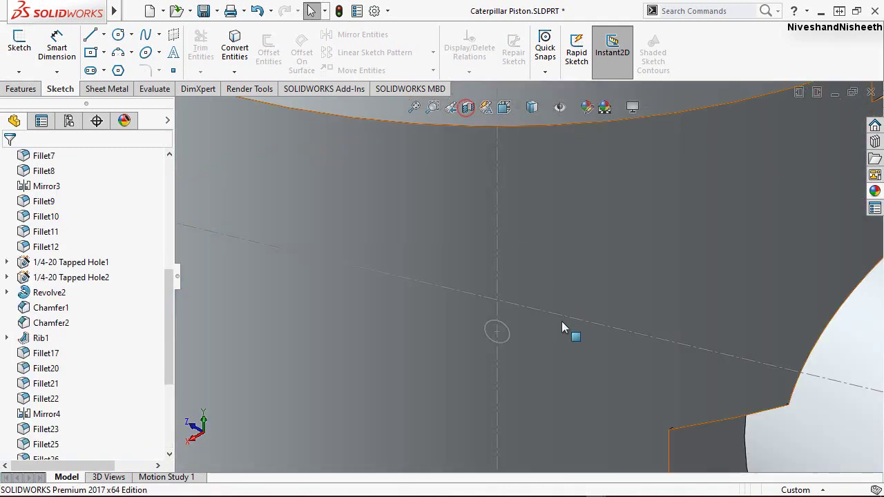
scroll(555, 311, up, 5)
scroll(492, 422, up, 3)
scroll(522, 321, up, 2)
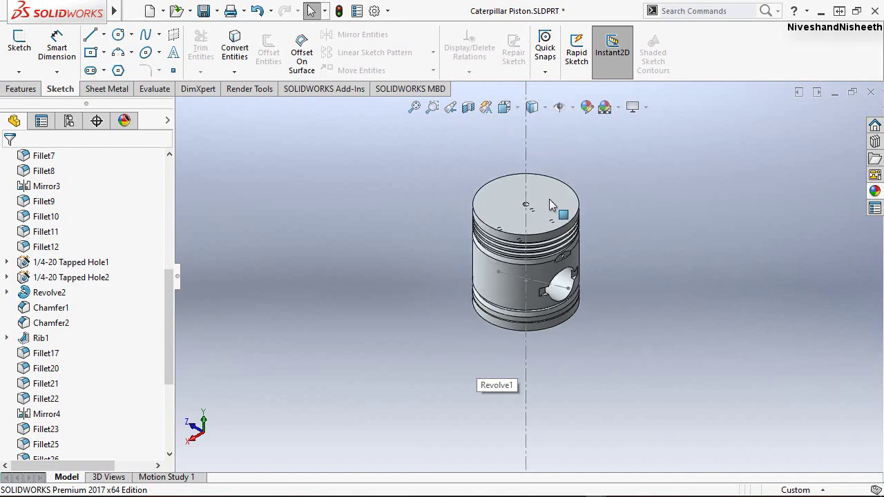
scroll(521, 321, down, 2)
scroll(521, 321, up, 2)
scroll(483, 366, down, 2)
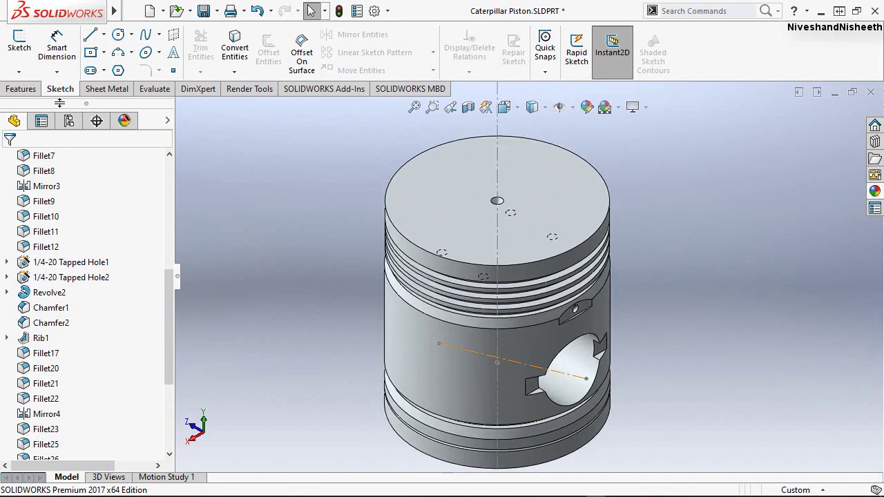
click(21, 89)
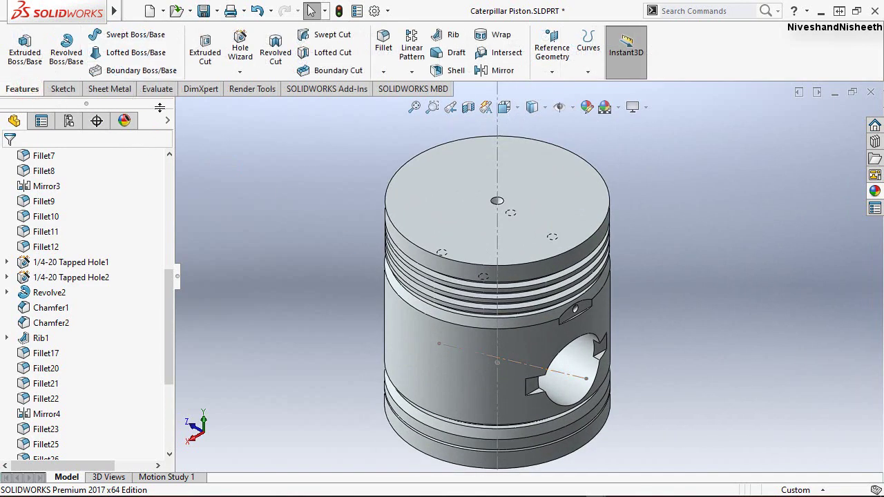
Extrude-cut the Sketch18 circle Through All in both directions
click(205, 50)
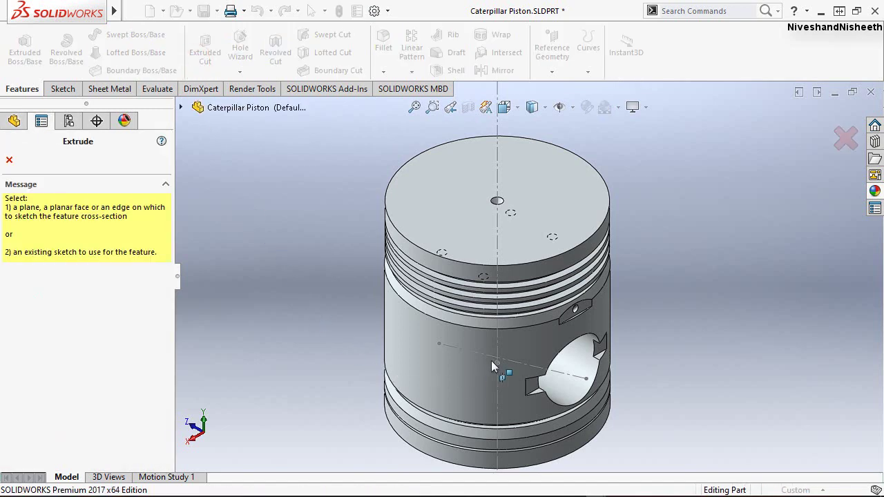
scroll(493, 366, down, 2)
scroll(495, 361, down, 3)
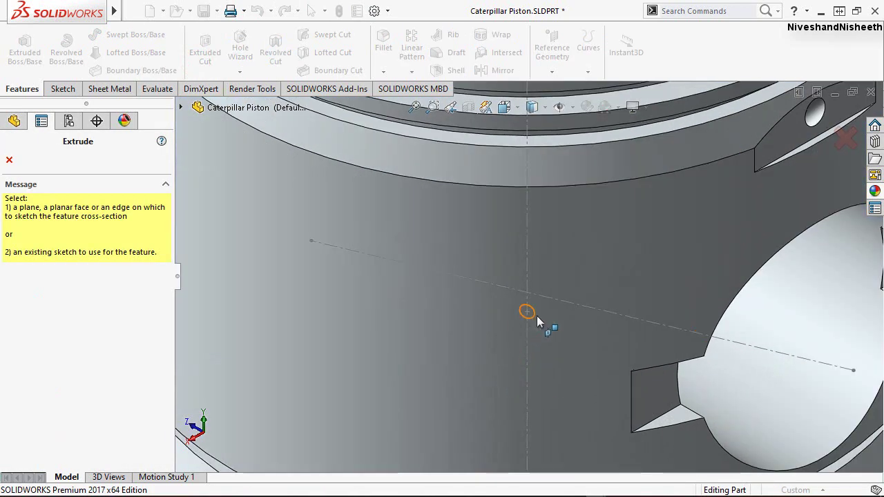
click(535, 321)
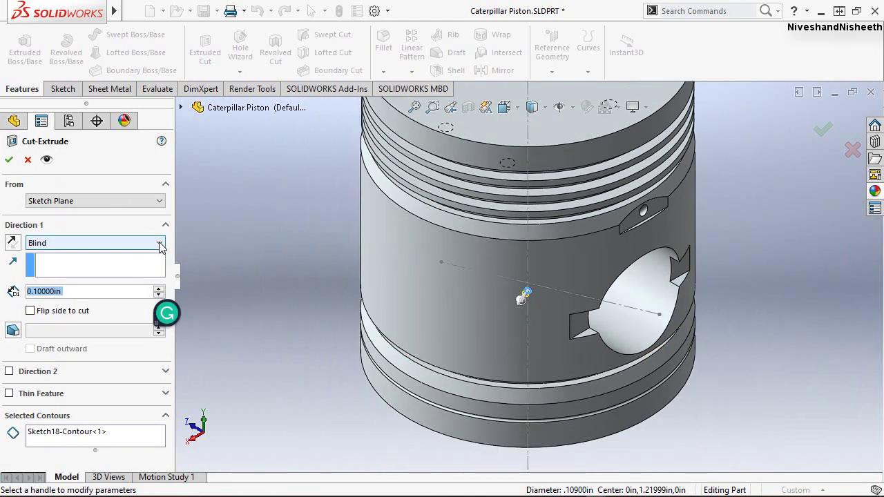
click(159, 242)
click(102, 265)
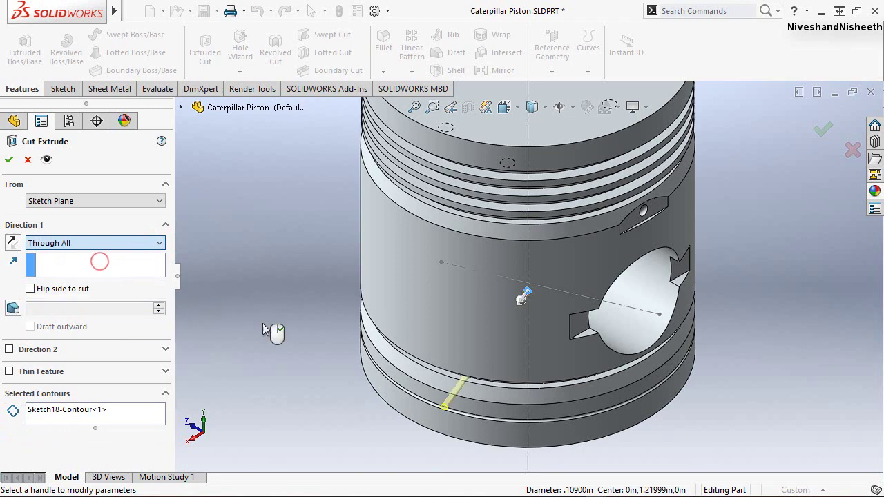
click(10, 348)
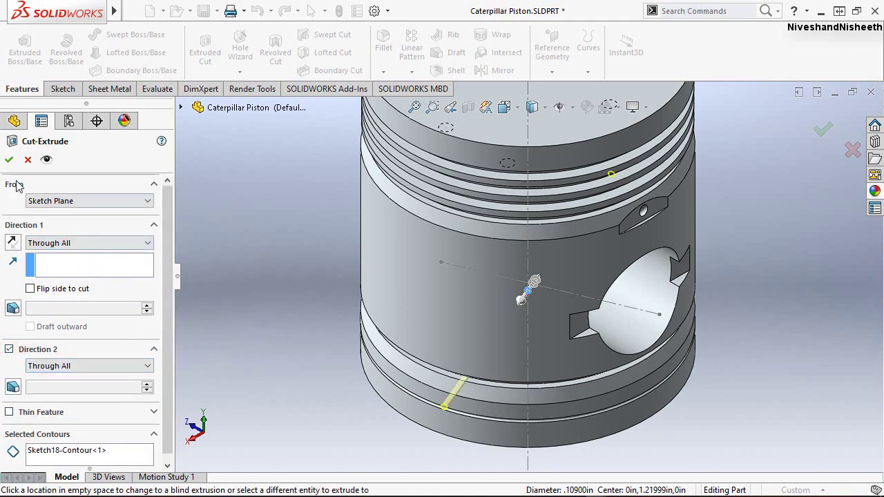
click(8, 162)
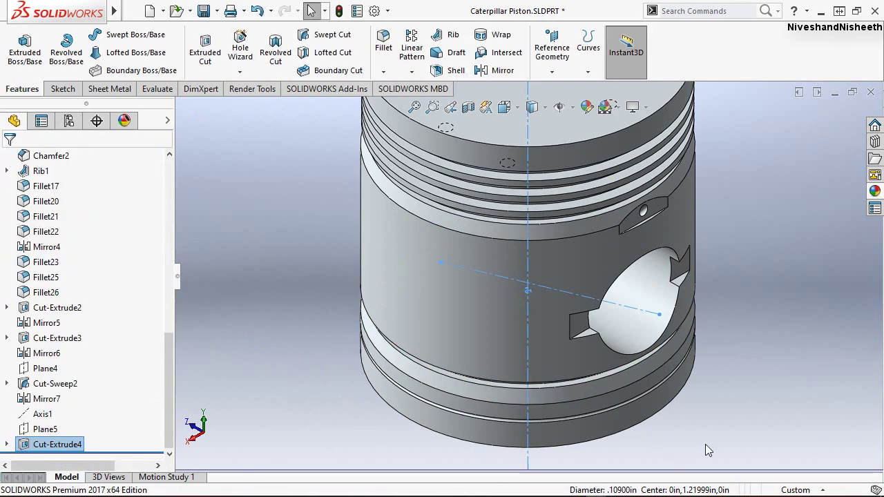
Orbit to inspect the new oil hole, then restore the previous view and zoom to fit
key(ctrl+Left)
key(ctrl+Up)
mouse_move(523, 362)
middle_down()
mouse_move(523, 268)
mouse_move(343, 275)
mouse_move(375, 167)
mouse_move(487, 316)
mouse_move(462, 130)
middle_up()
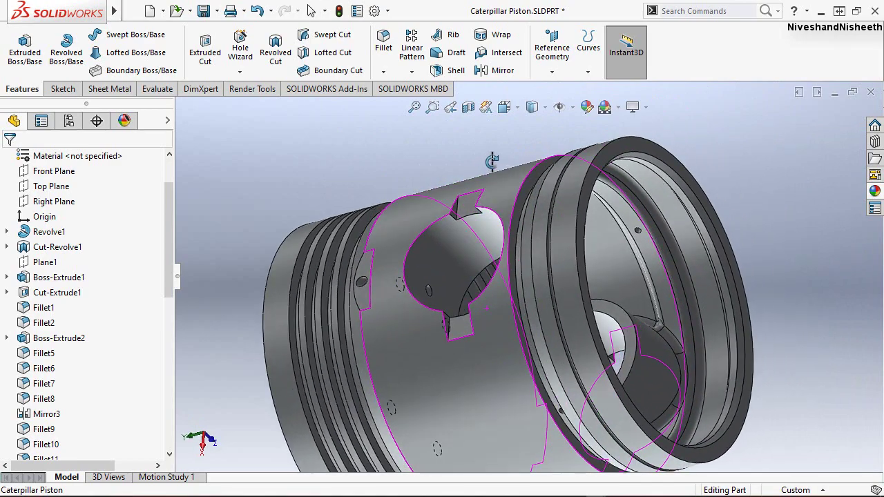
click(450, 109)
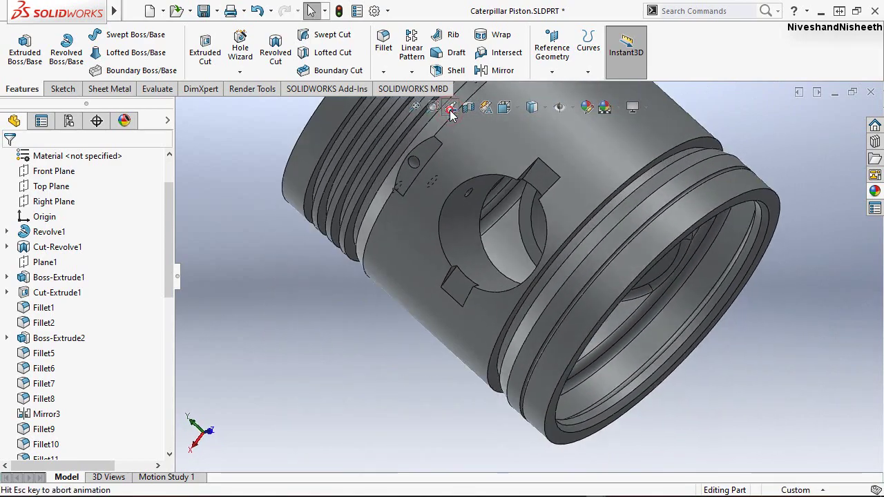
click(413, 107)
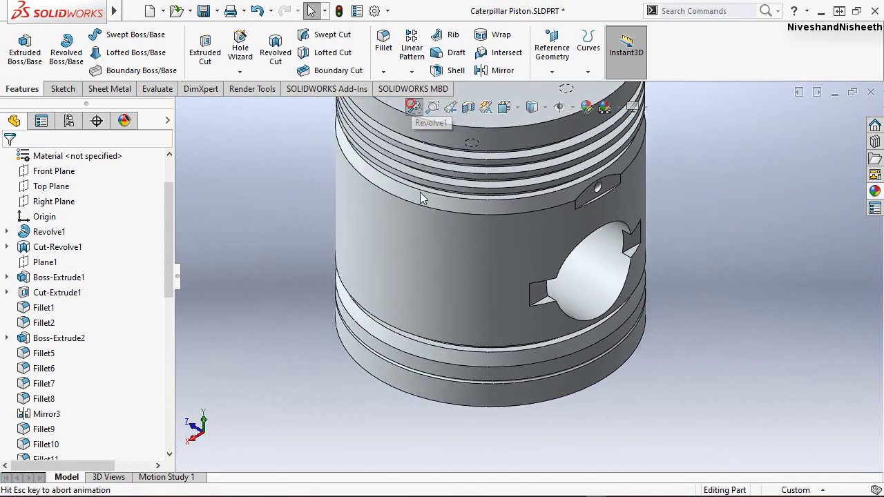
click(709, 218)
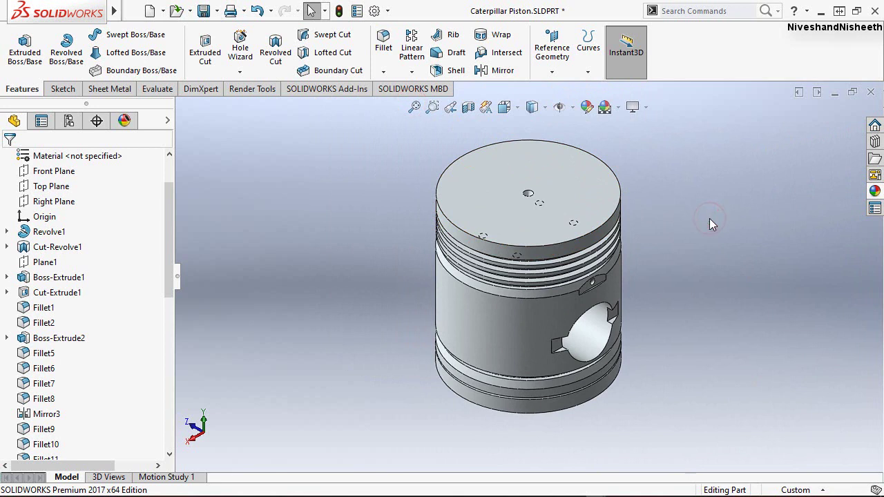
Start a Circular Pattern and expand the flyout feature tree down to Cut-Extrude4
click(710, 219)
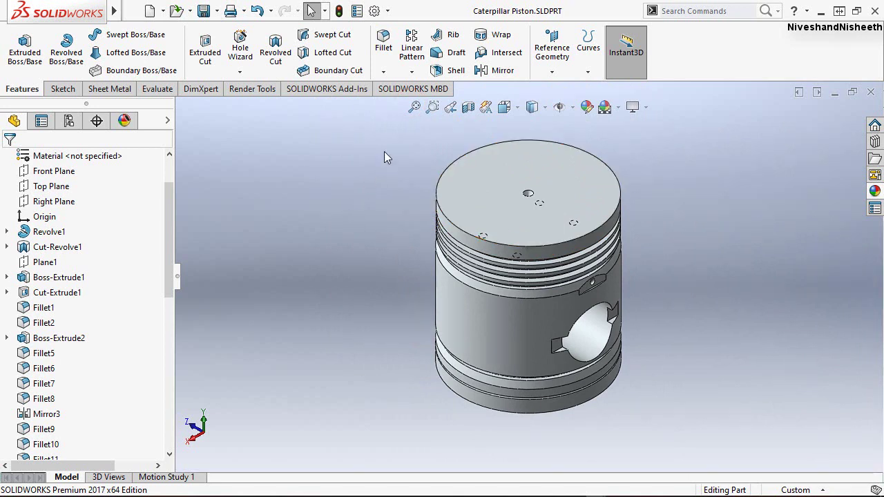
click(412, 72)
click(427, 102)
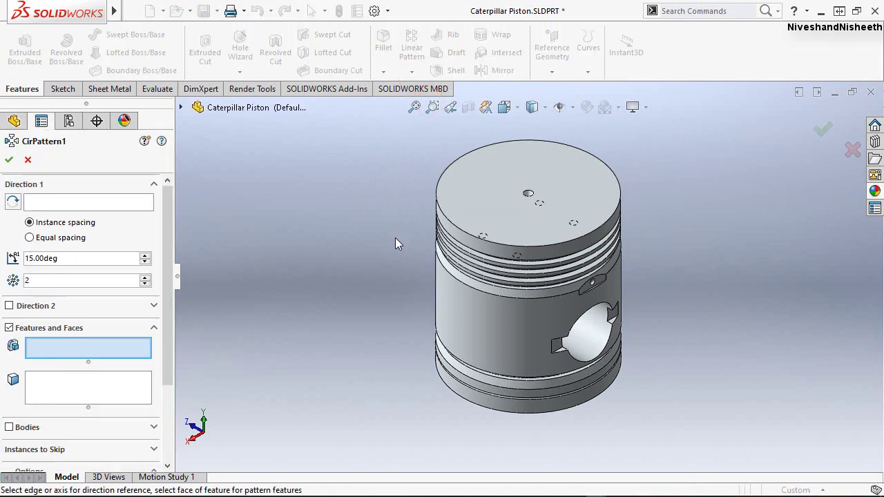
click(182, 108)
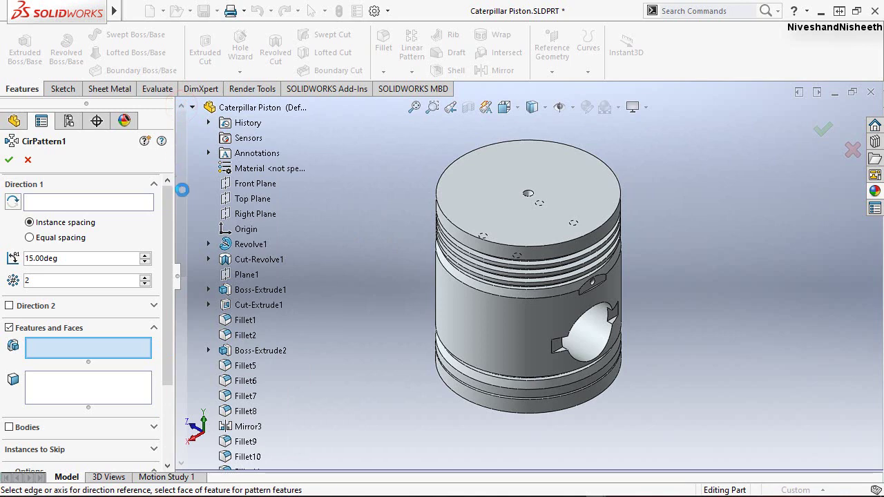
drag(186, 260, 185, 438)
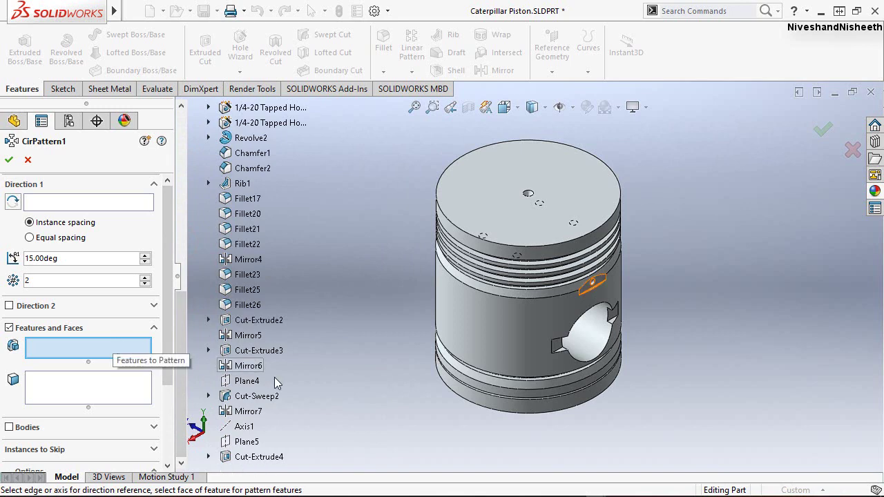
scroll(317, 405, down, 3)
scroll(291, 417, up, 4)
scroll(348, 420, up, 4)
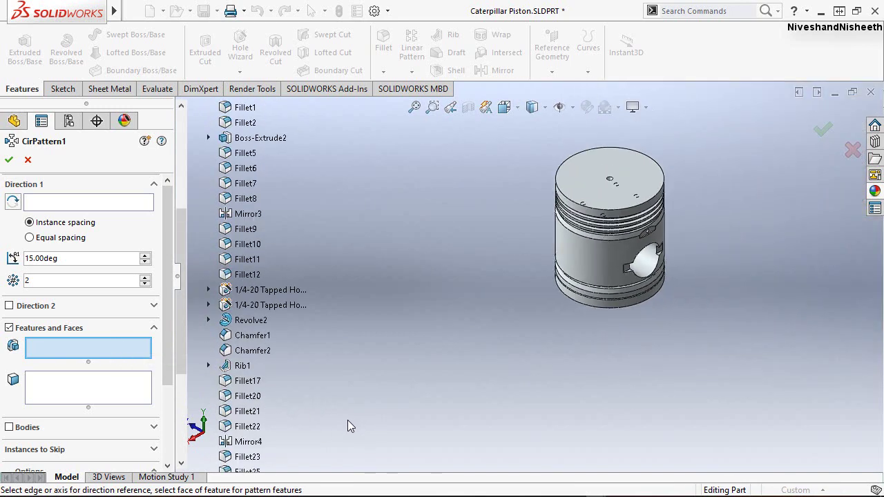
key(f)
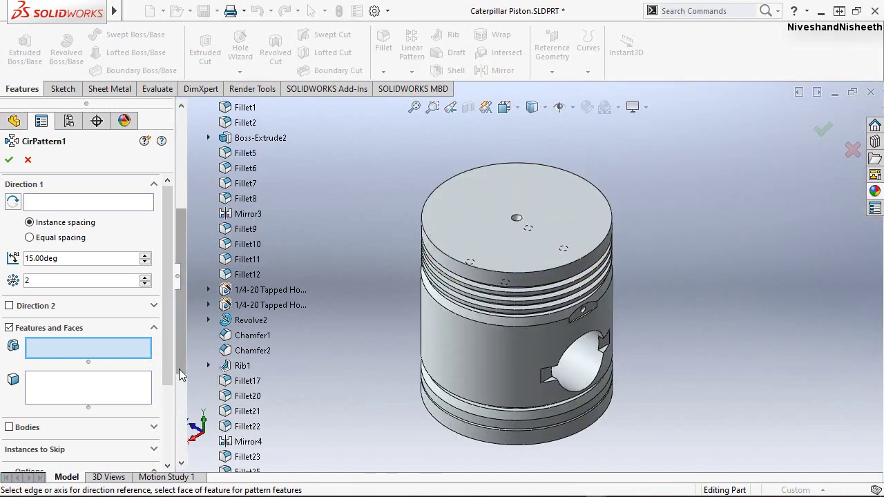
drag(179, 373, 181, 426)
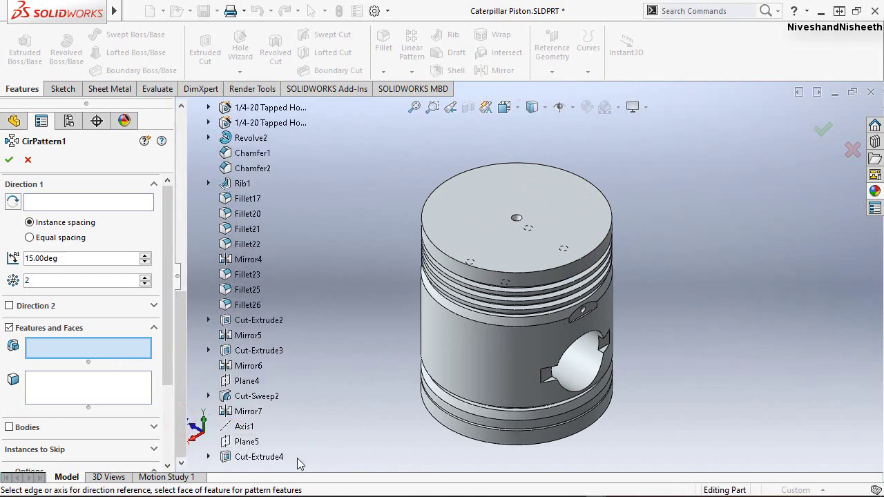
Pattern Cut-Extrude4 around the piston's cylindrical face as 8 equally spaced instances over 360°
click(274, 459)
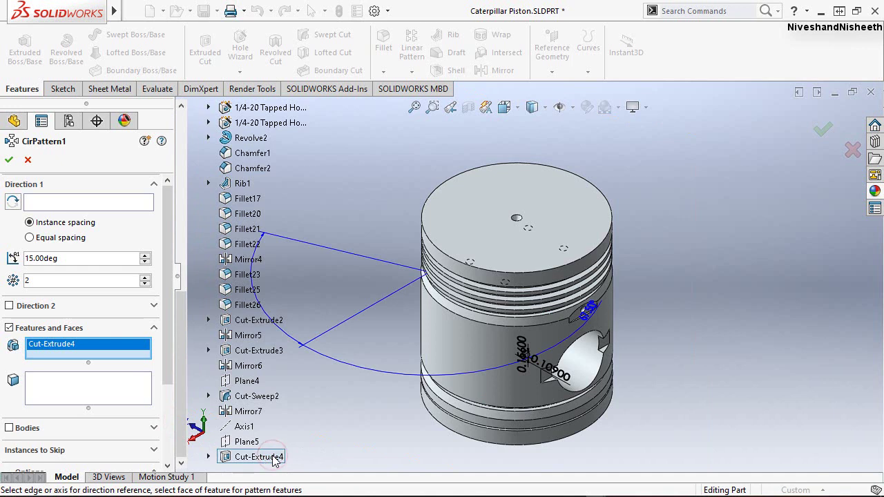
click(85, 203)
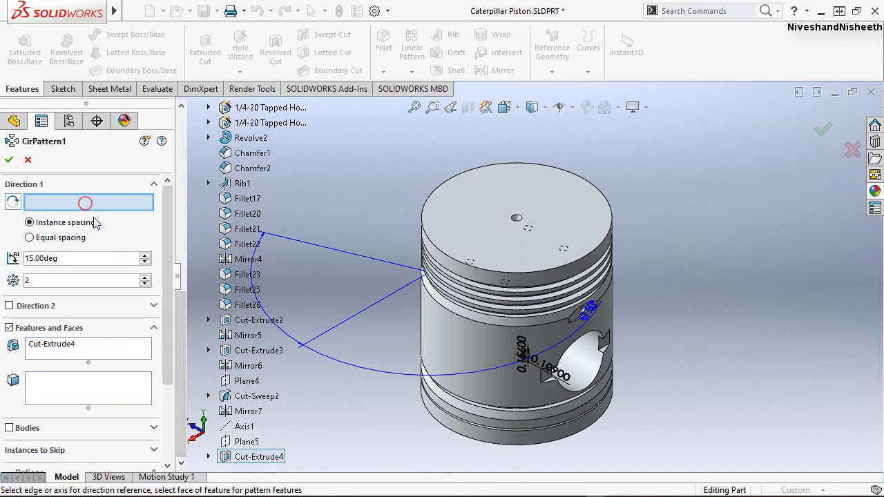
click(494, 346)
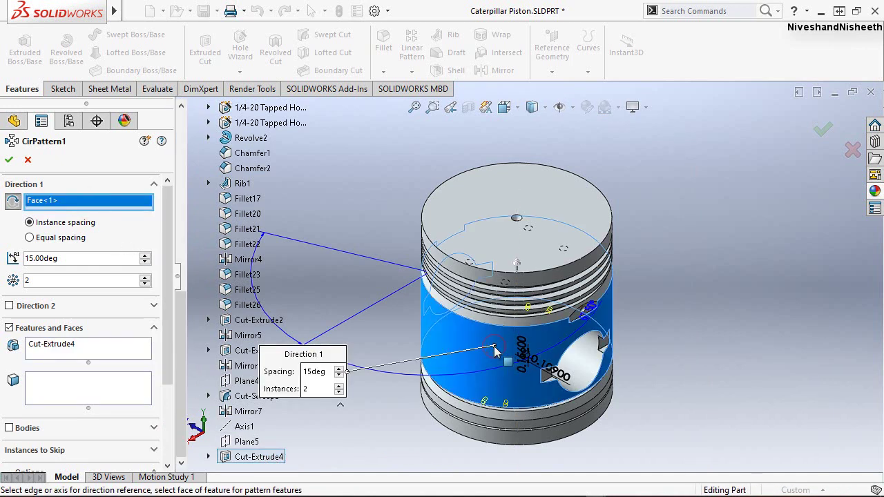
click(126, 259)
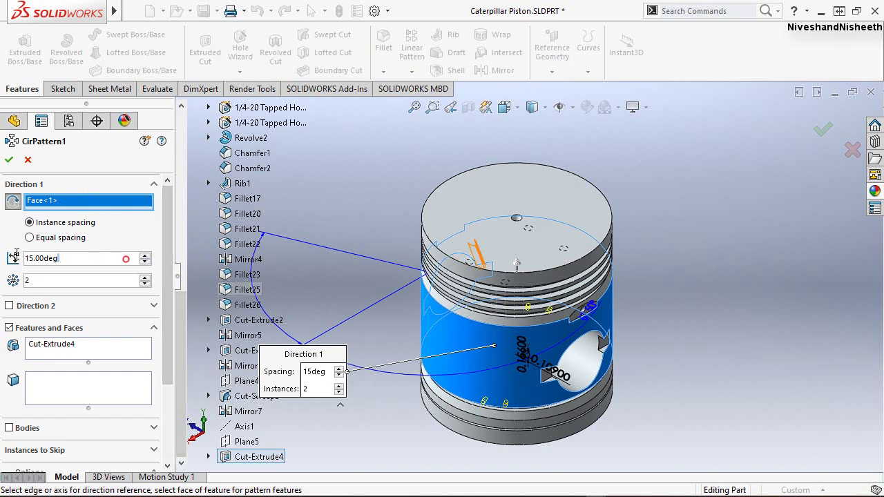
text(3)
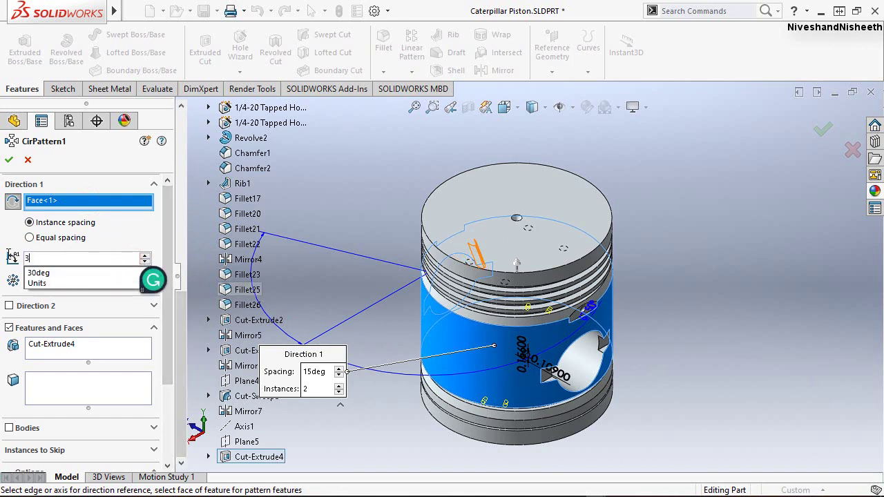
text(60)
key(Return)
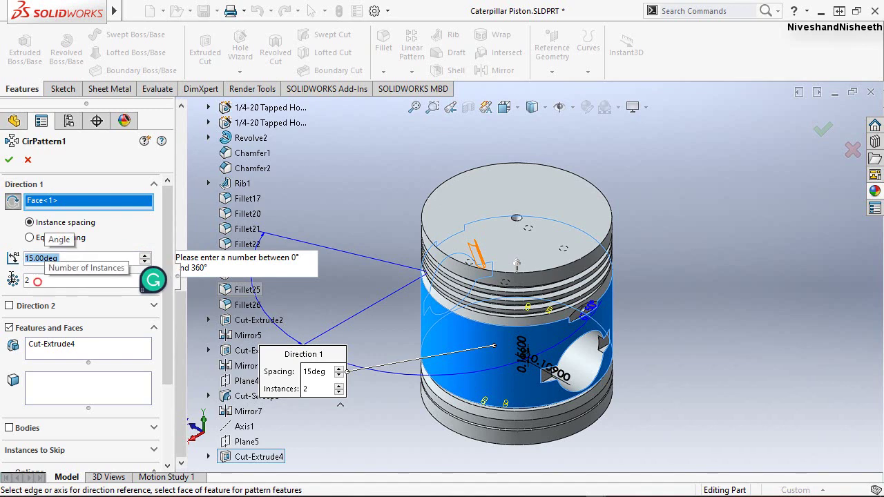
click(37, 281)
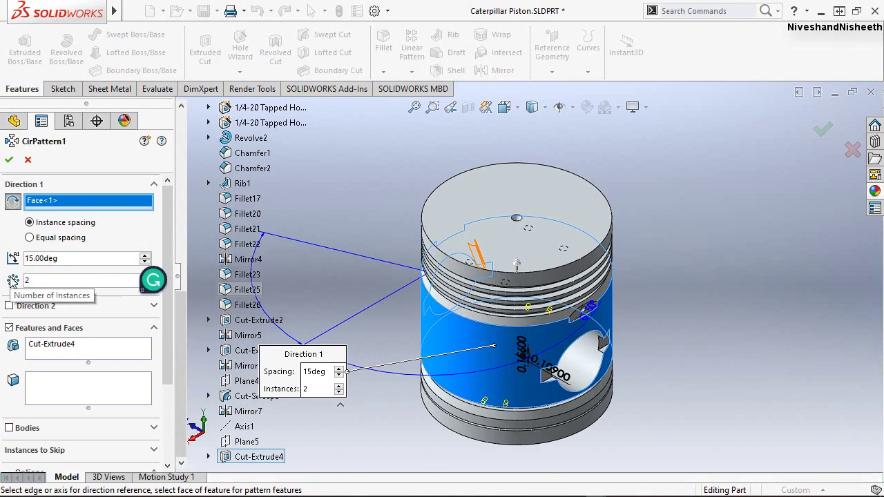
text(8)
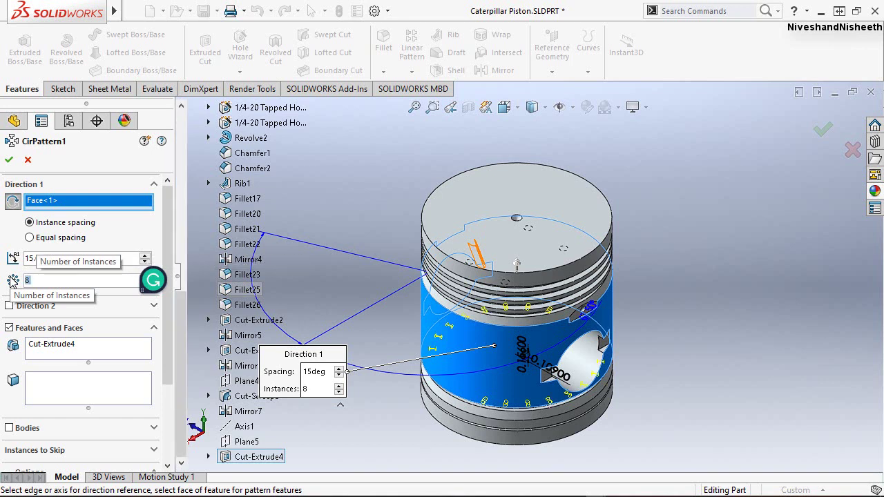
click(30, 238)
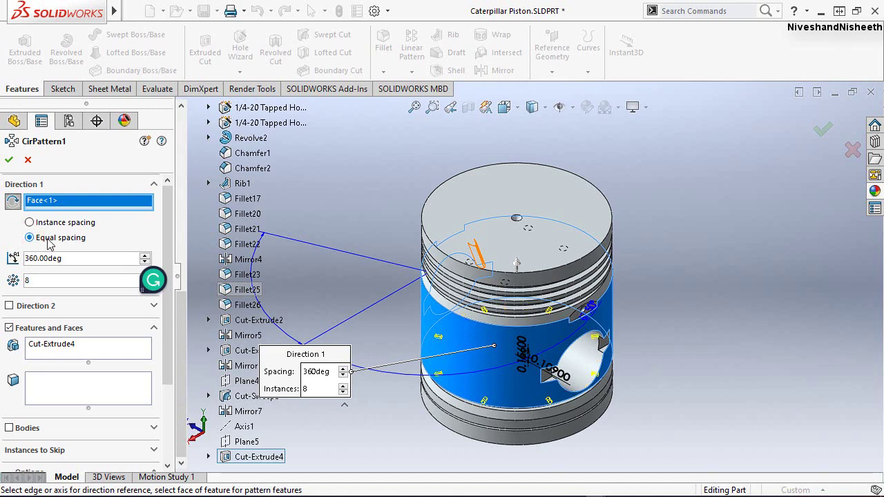
click(8, 165)
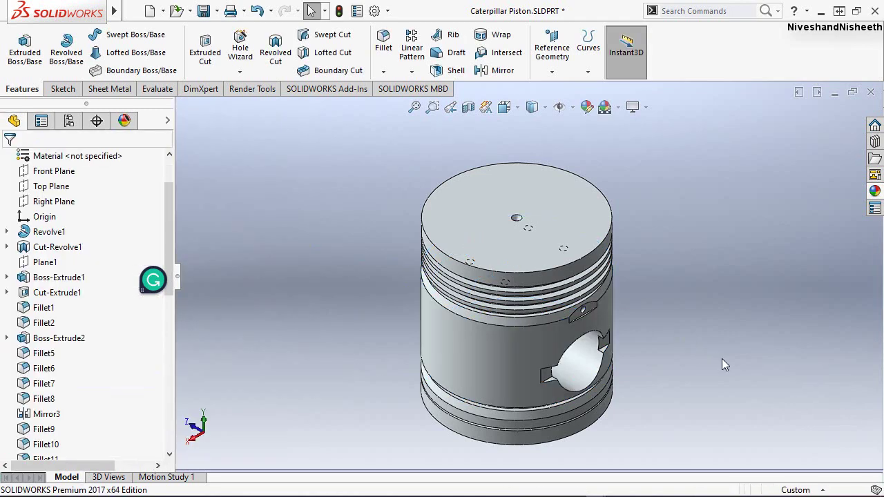
Orbit and zoom around the piston to inspect the pin hole, open end and ring grooves
mouse_move(722, 359)
middle_down()
mouse_move(533, 352)
mouse_move(495, 271)
middle_up()
scroll(533, 353, down, 3)
scroll(533, 352, down, 2)
scroll(533, 352, down, 2)
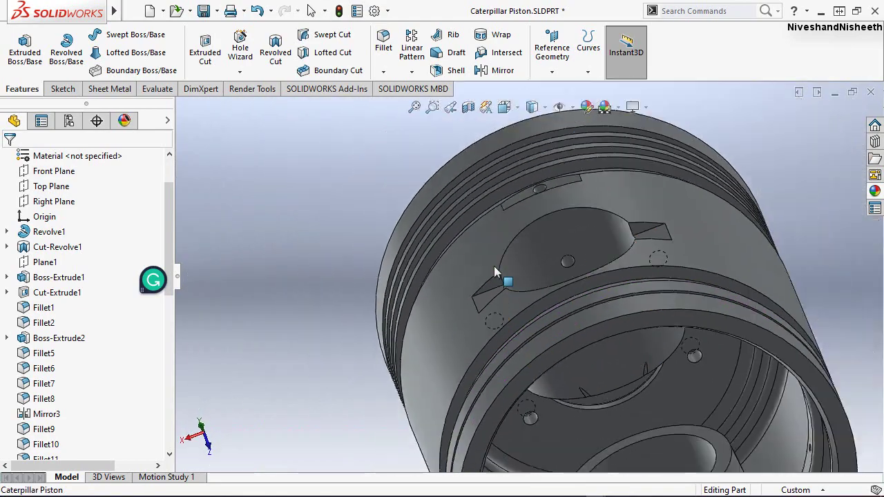
scroll(494, 272, up, 3)
mouse_move(605, 347)
middle_down()
mouse_move(575, 367)
mouse_move(511, 207)
middle_up()
scroll(574, 368, up, 3)
scroll(576, 373, down, 3)
scroll(496, 176, down, 2)
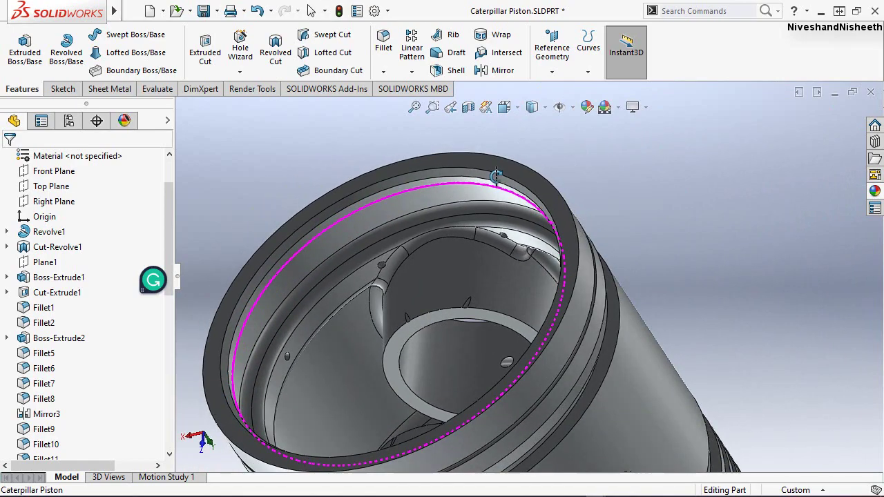
mouse_move(496, 177)
middle_down()
mouse_move(450, 227)
mouse_move(444, 132)
middle_up()
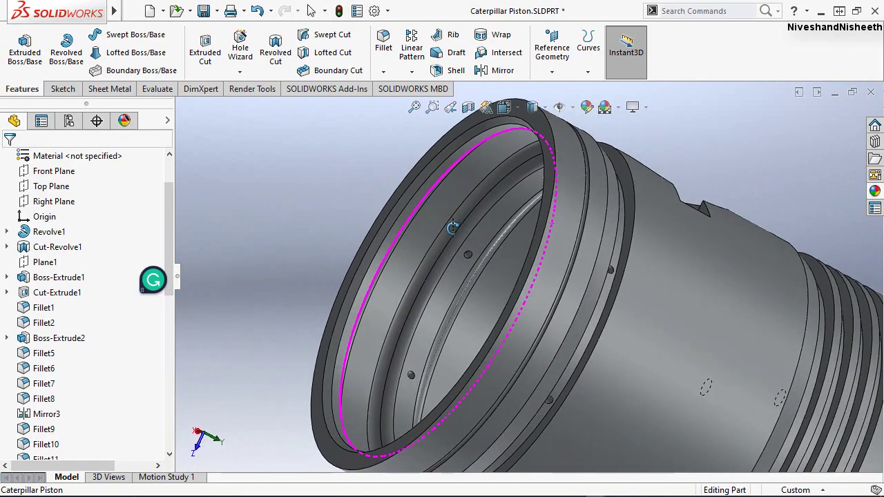
Step back to the full isometric view of the piston and save the part
click(450, 108)
click(449, 108)
click(449, 108)
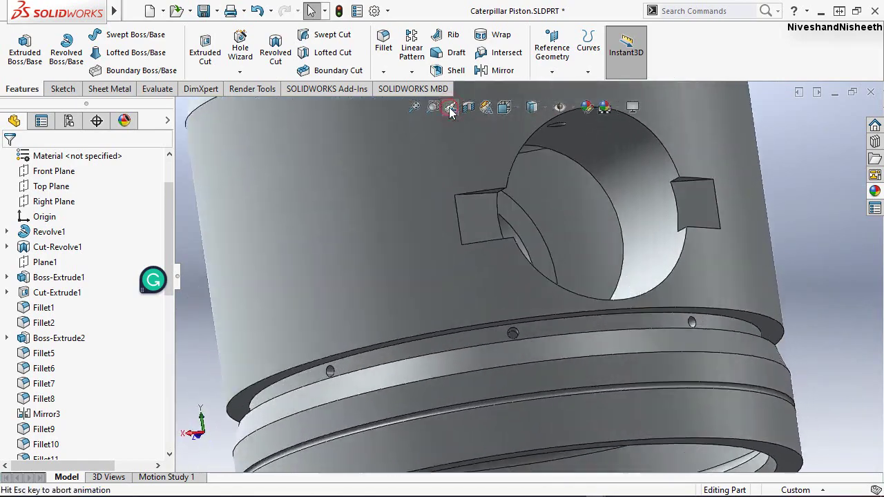
click(449, 108)
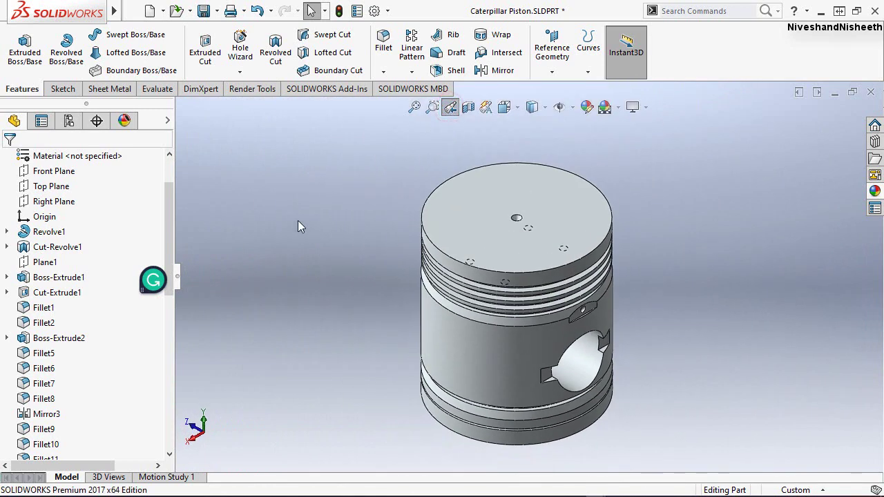
click(296, 220)
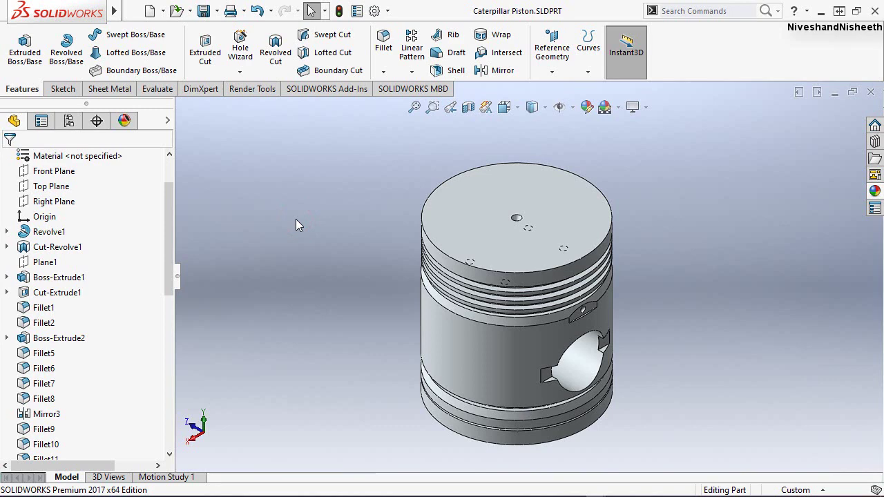
click(829, 467)
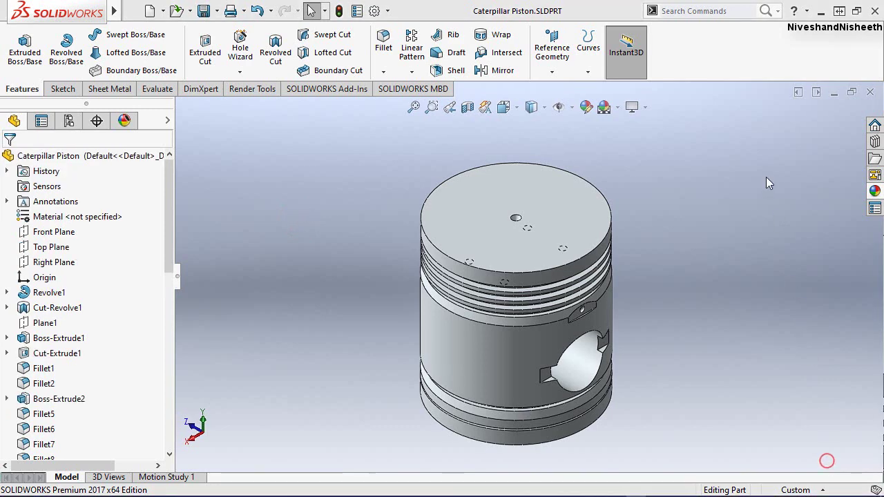
click(729, 55)
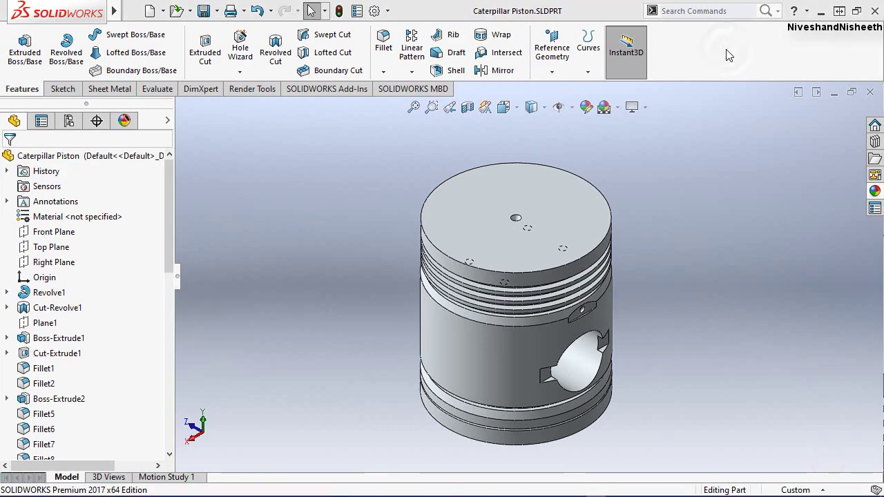
Switch to small toolbar buttons, collapse the feature tree, and hide the task pane and heads-up view tools
right_click(729, 55)
click(648, 73)
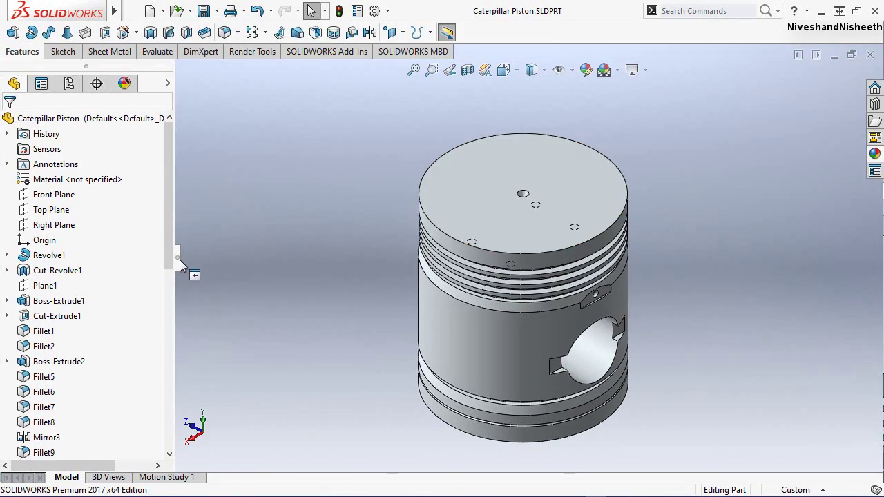
click(178, 259)
right_click(696, 31)
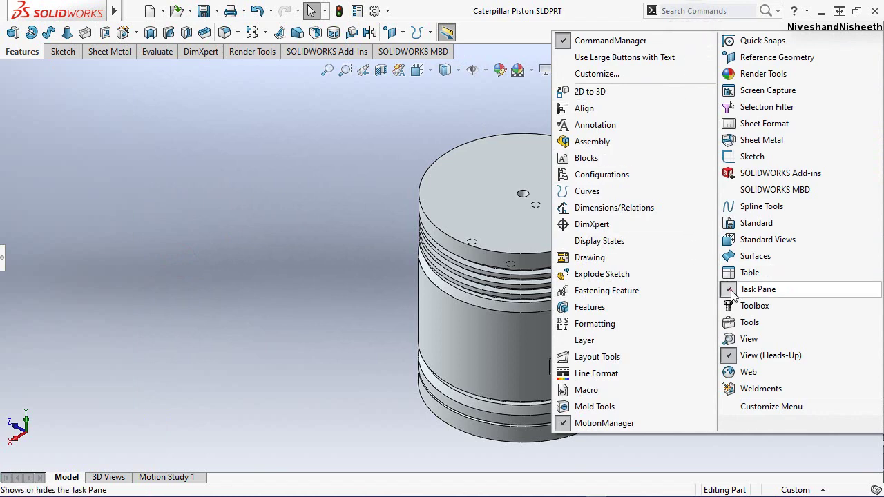
click(731, 291)
right_click(795, 36)
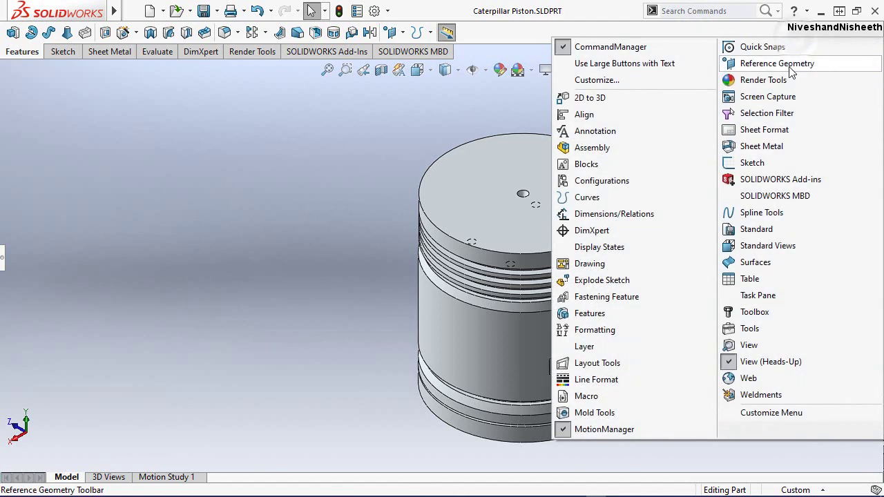
click(731, 364)
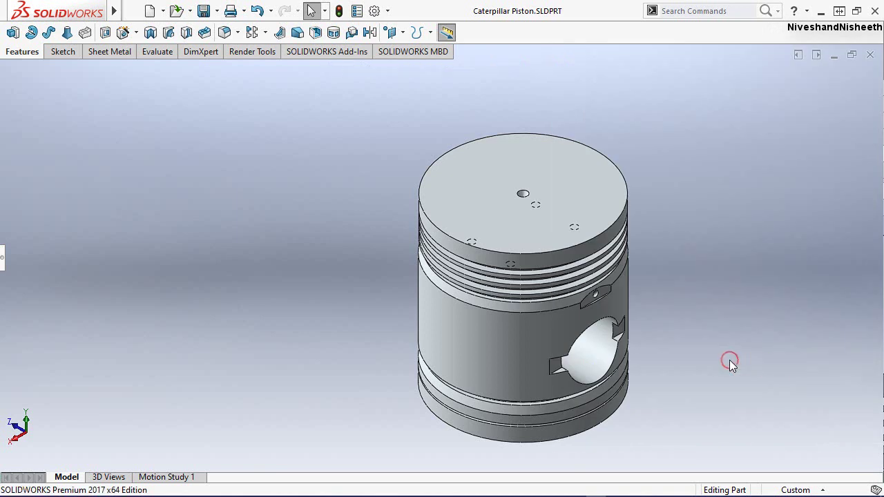
Zoom in and pan to enlarge and recentre the piston, then restore large labelled toolbar buttons
right_click(734, 279)
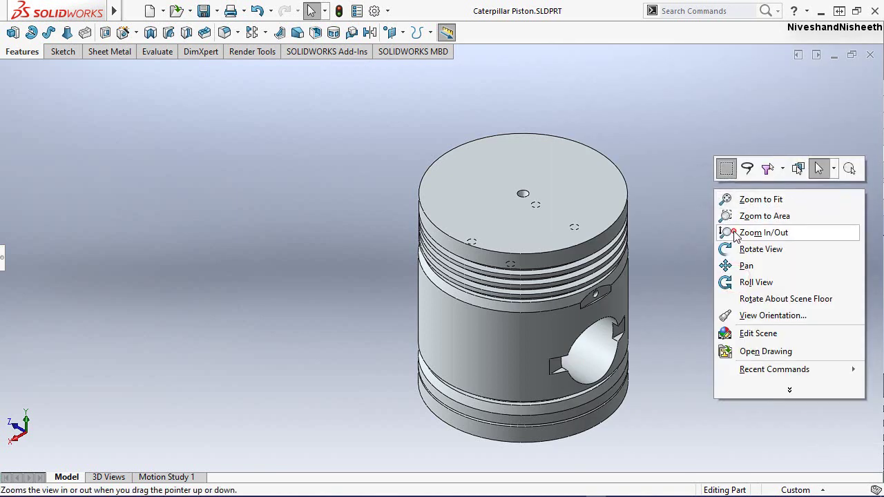
click(735, 233)
drag(657, 292, 652, 266)
right_click(632, 256)
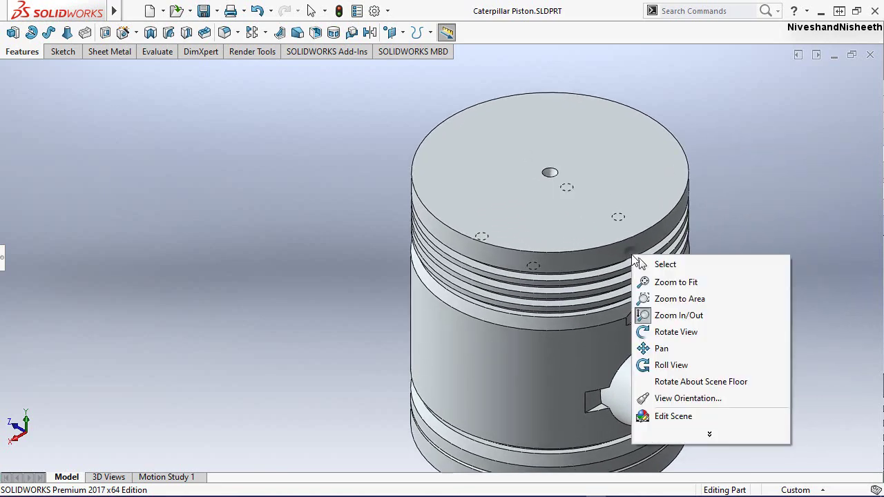
click(658, 349)
mouse_move(628, 306)
mouse_down()
mouse_move(570, 292)
mouse_move(550, 297)
mouse_up()
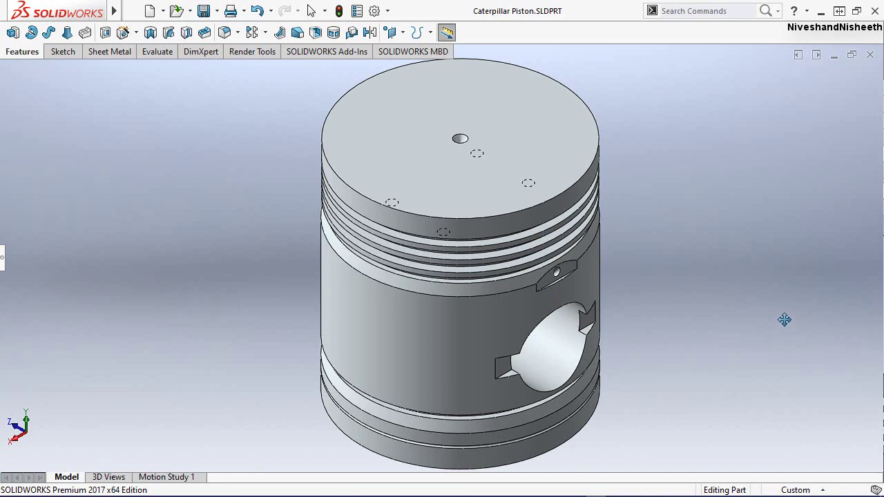
right_click(634, 8)
click(611, 26)
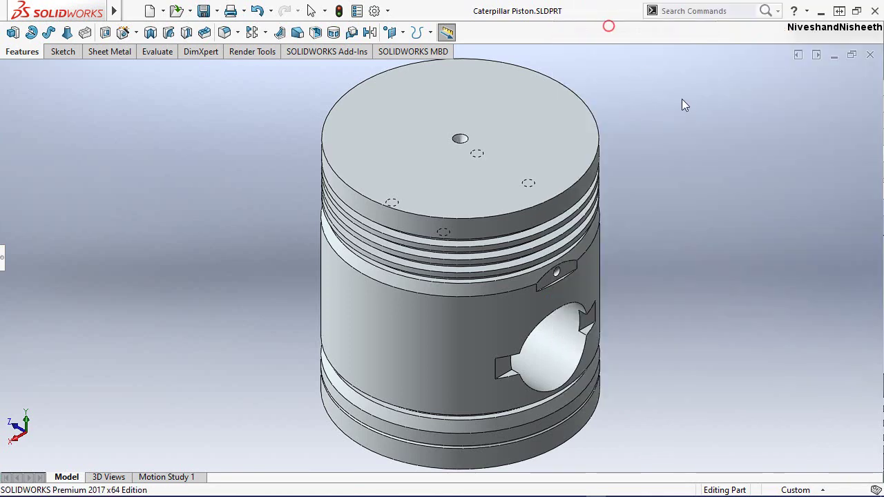
Show the task pane, heads-up view tools and feature tree again
right_click(781, 62)
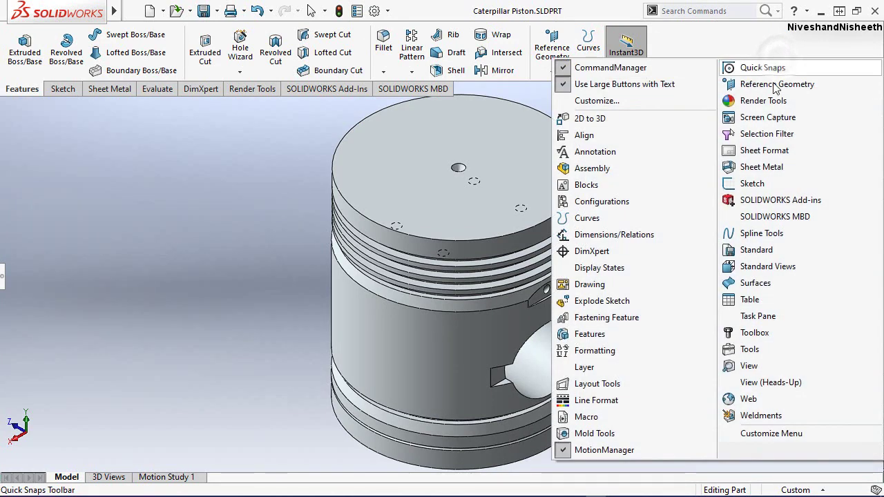
click(740, 319)
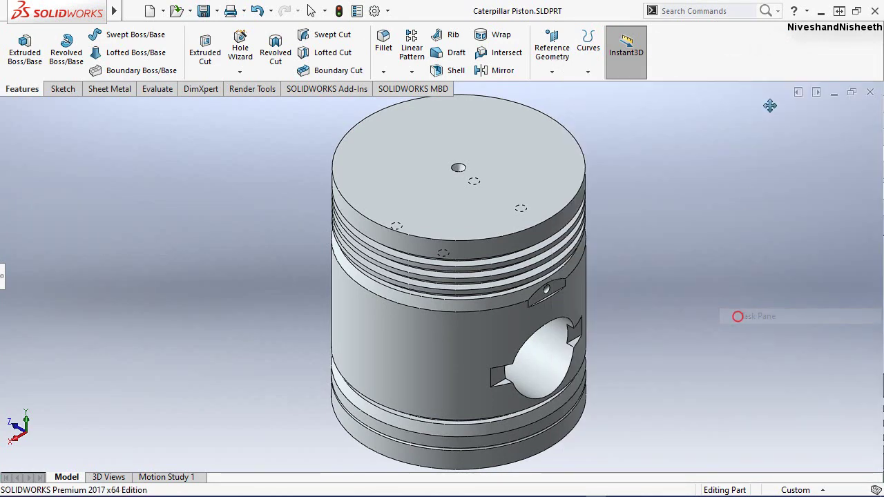
right_click(770, 61)
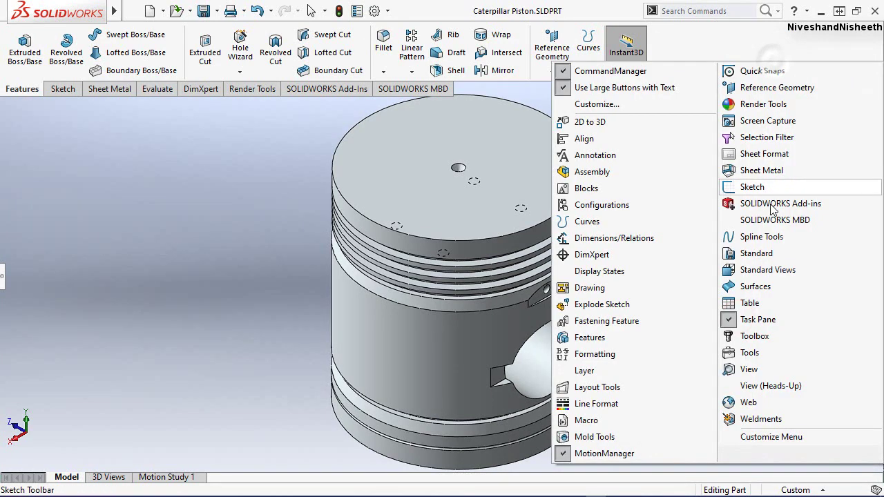
click(728, 384)
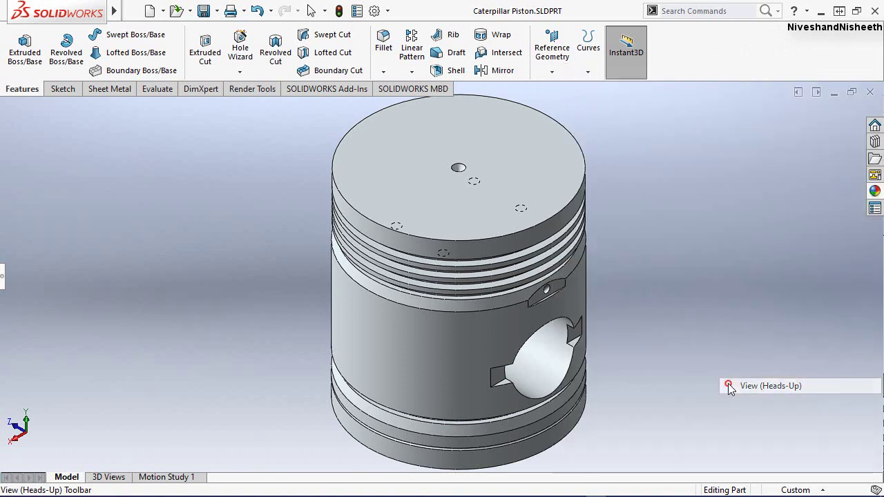
click(3, 279)
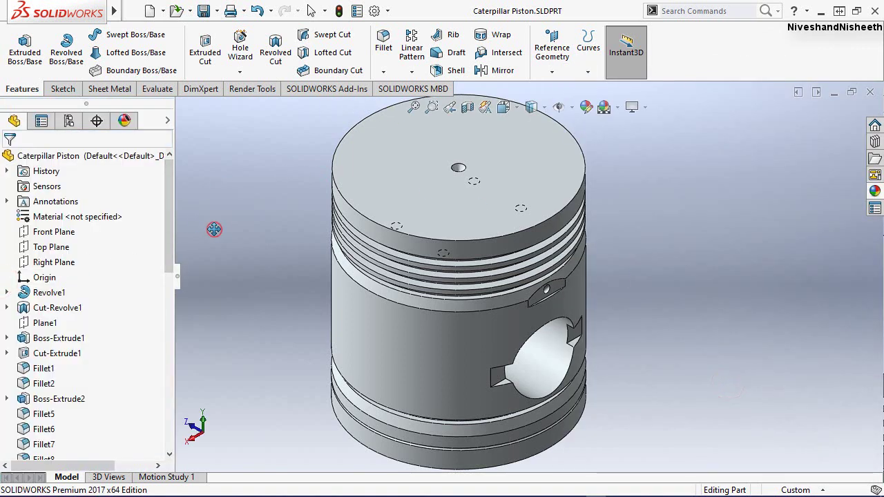
Pan the piston slightly to the right and return to normal selection mode
ctrl+middle_drag(218, 229, 238, 230)
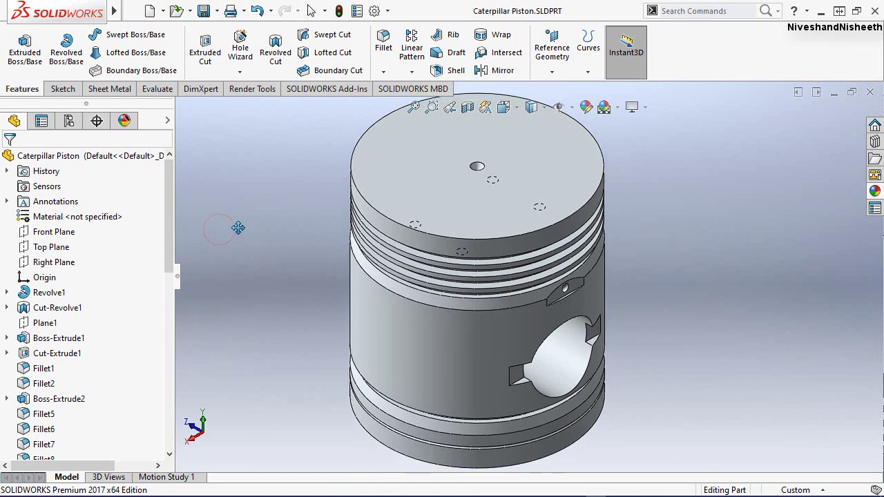
right_click(226, 188)
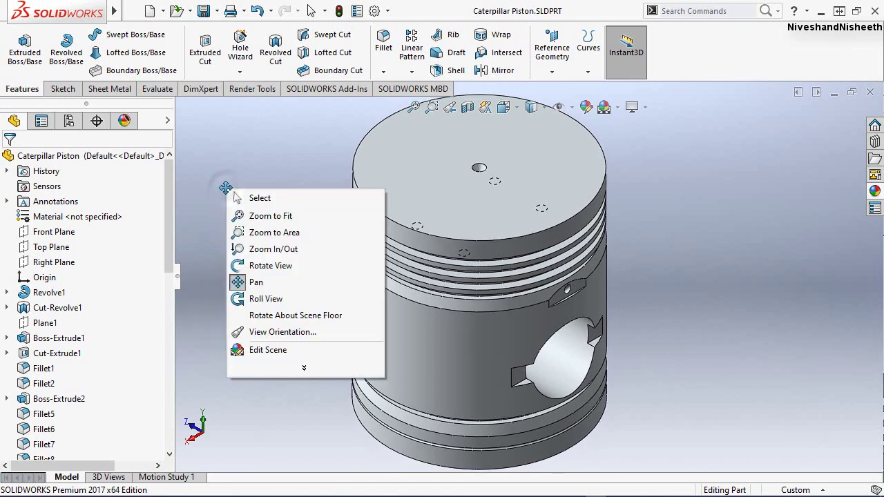
click(241, 197)
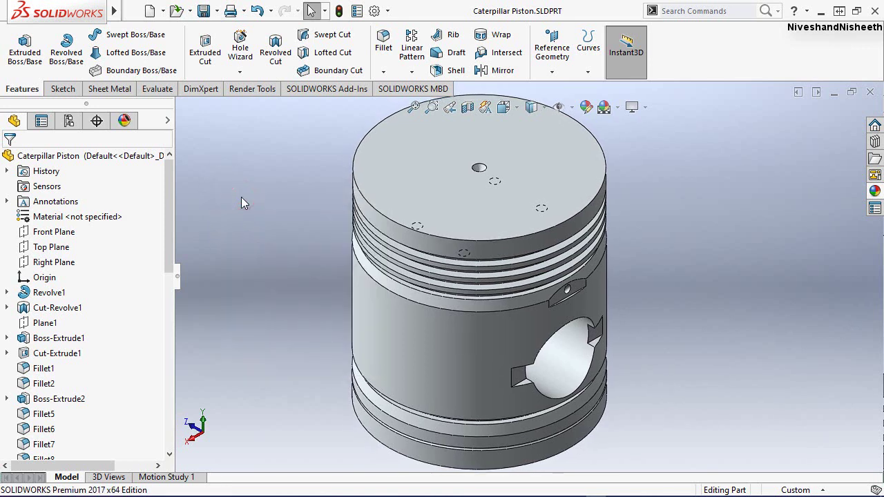